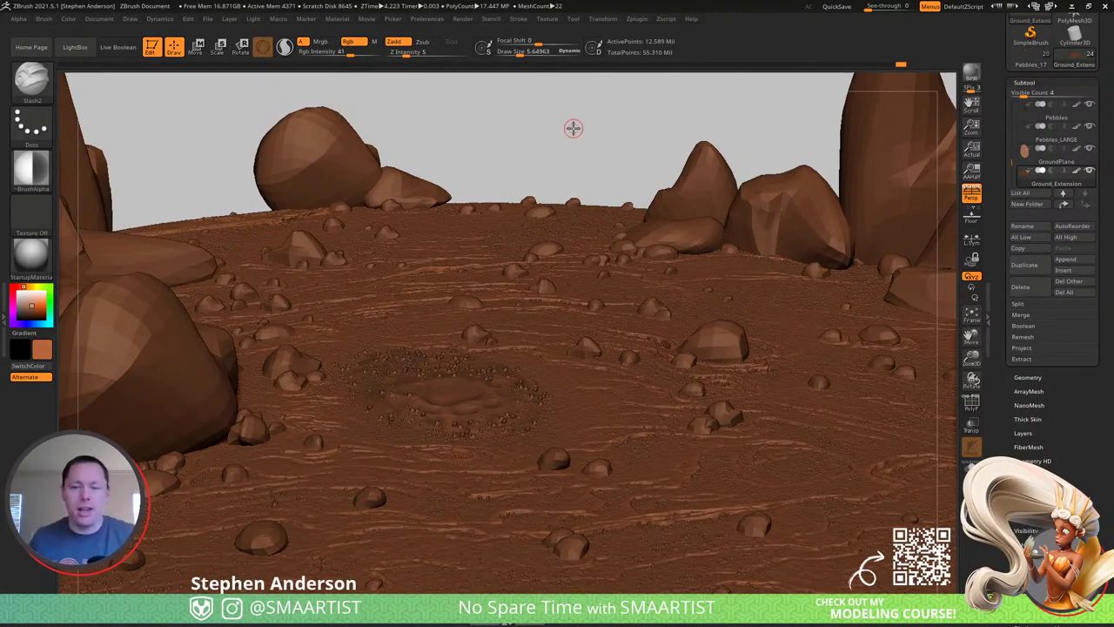
Duplicate the Ground_Extension subtool.
{"action": "left_click_drag", "start_coordinate": [579, 162], "coordinate": [552, 182]}
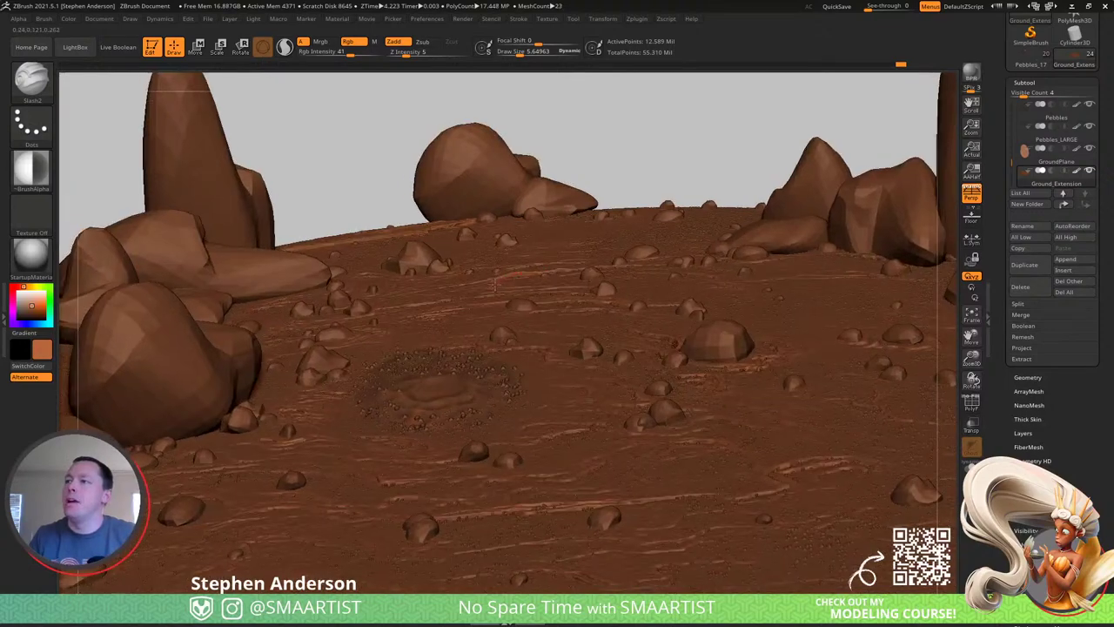
{"action": "left_click_drag", "start_coordinate": [494, 285], "coordinate": [512, 302]}
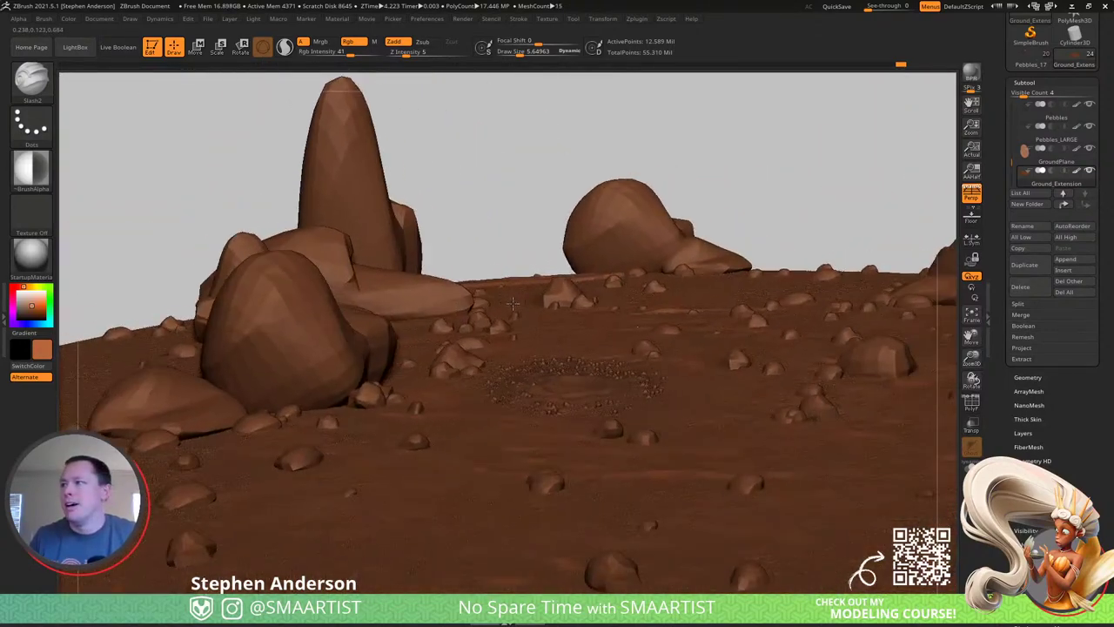
{"action": "mouse_move", "coordinate": [512, 303]}
{"action": "right_mouse_down", "text": "ctrl"}
{"action": "mouse_move", "coordinate": [514, 260]}
{"action": "mouse_move", "coordinate": [592, 299]}
{"action": "mouse_move", "coordinate": [507, 312]}
{"action": "right_mouse_up", "text": "ctrl"}
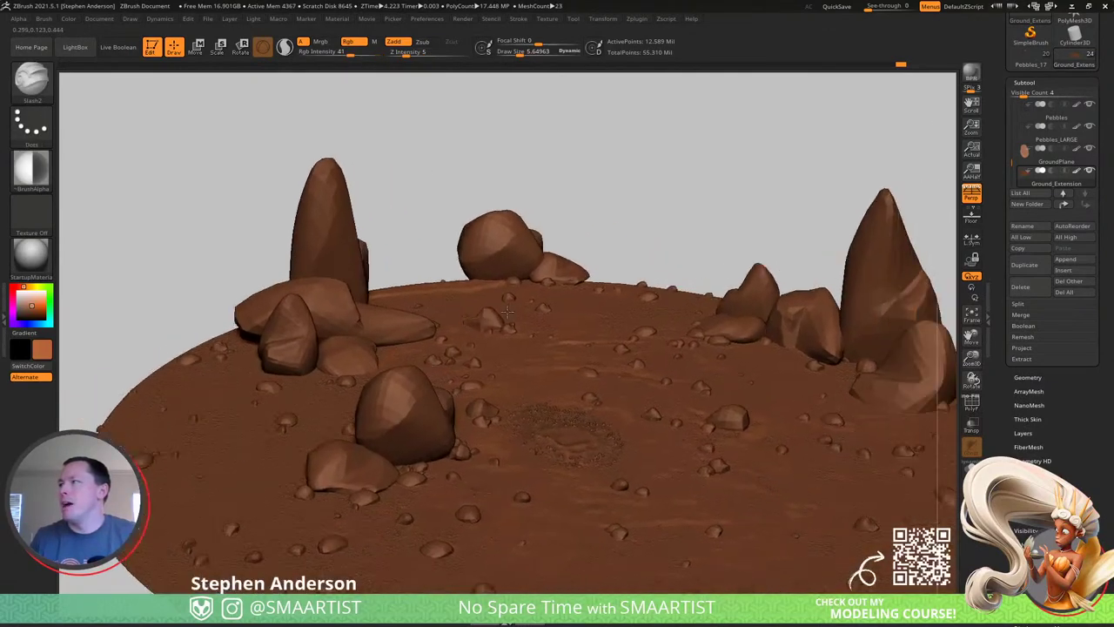
{"action": "left_click_drag", "start_coordinate": [507, 311], "coordinate": [496, 309]}
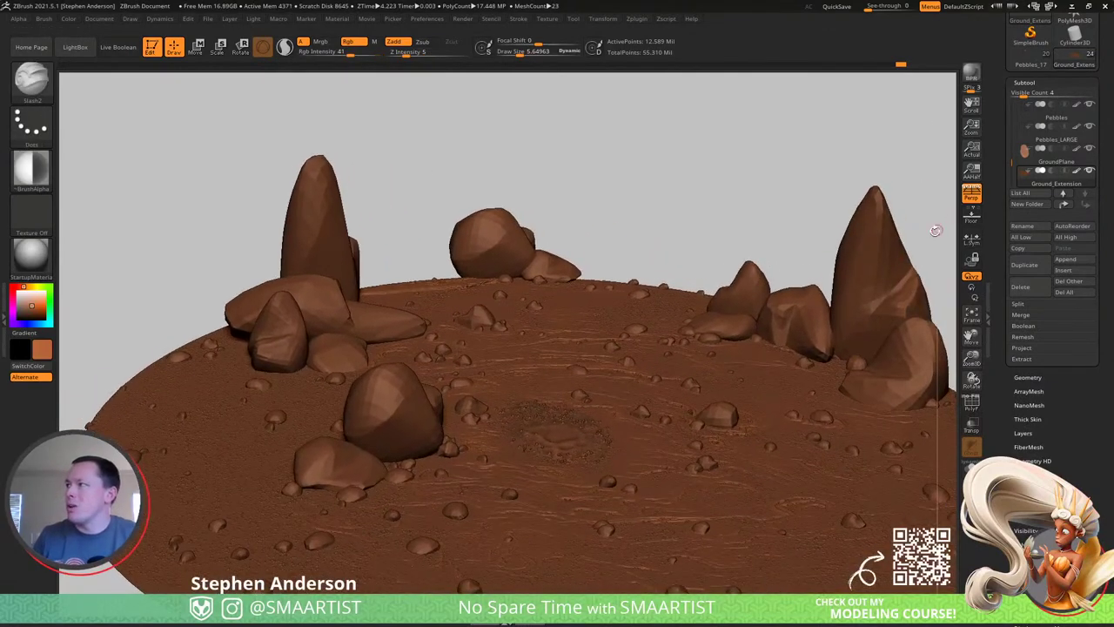
{"action": "left_click", "coordinate": [671, 329], "text": "ctrl+shift"}
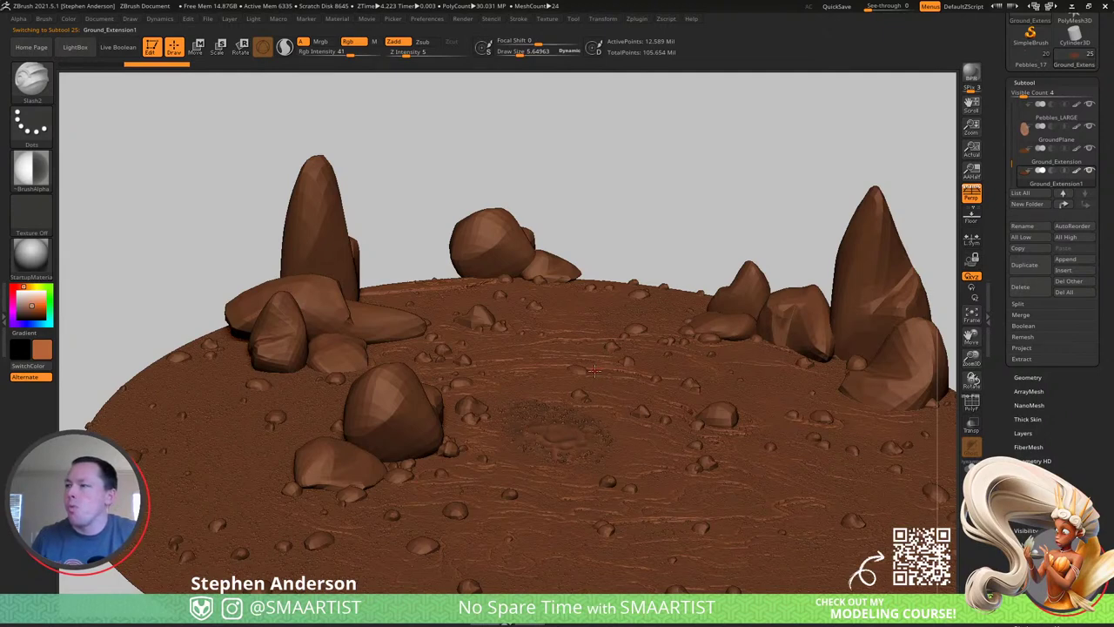
Lower the subdivision level of the duplicated ground and inspect its wireframe density.
{"action": "key", "text": "shift"}
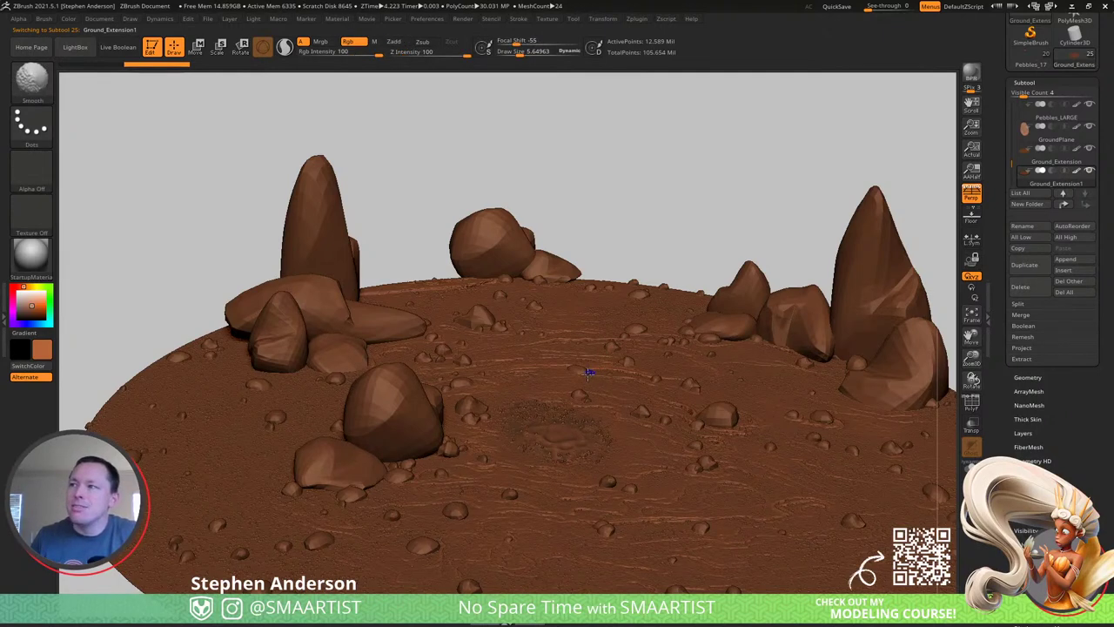
{"action": "key", "text": "ctrl+d"}
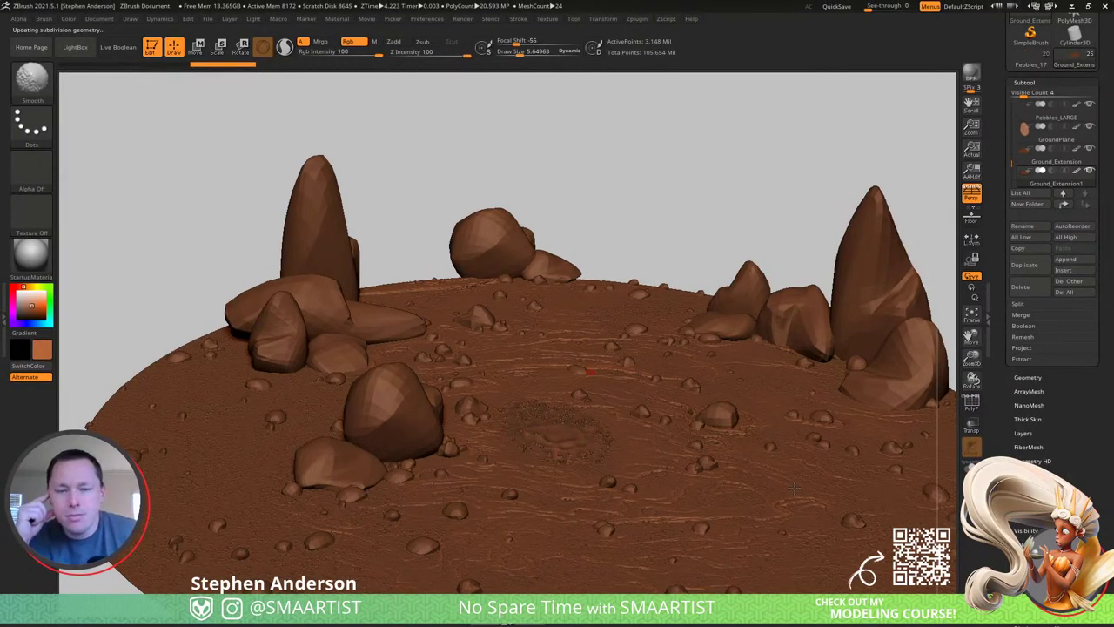
{"action": "key", "text": "shift+f"}
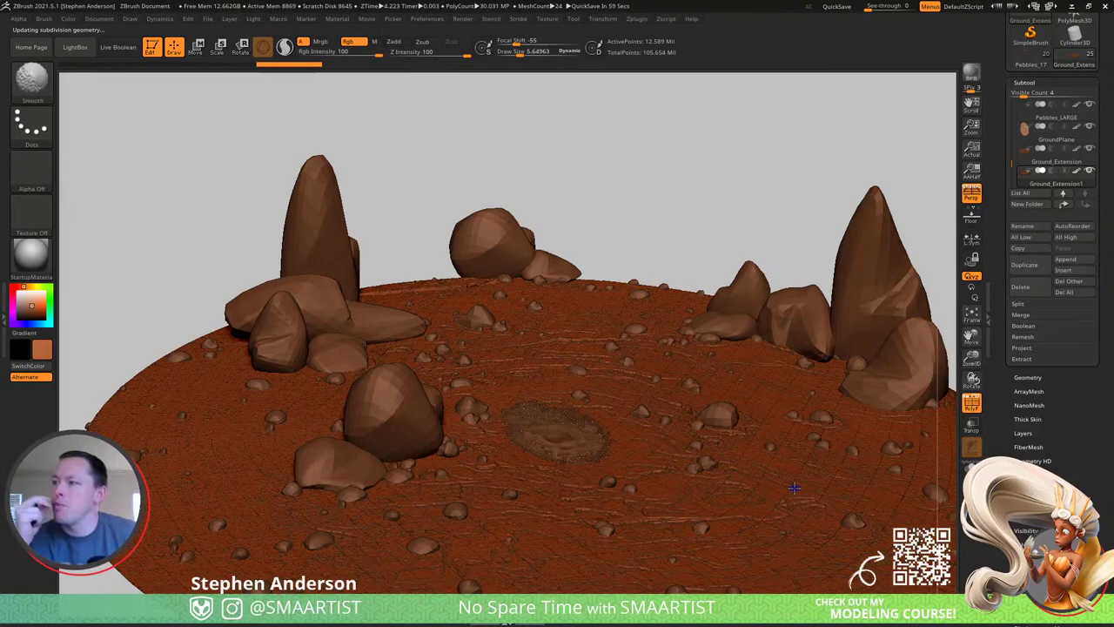
{"action": "key", "text": "shift+f"}
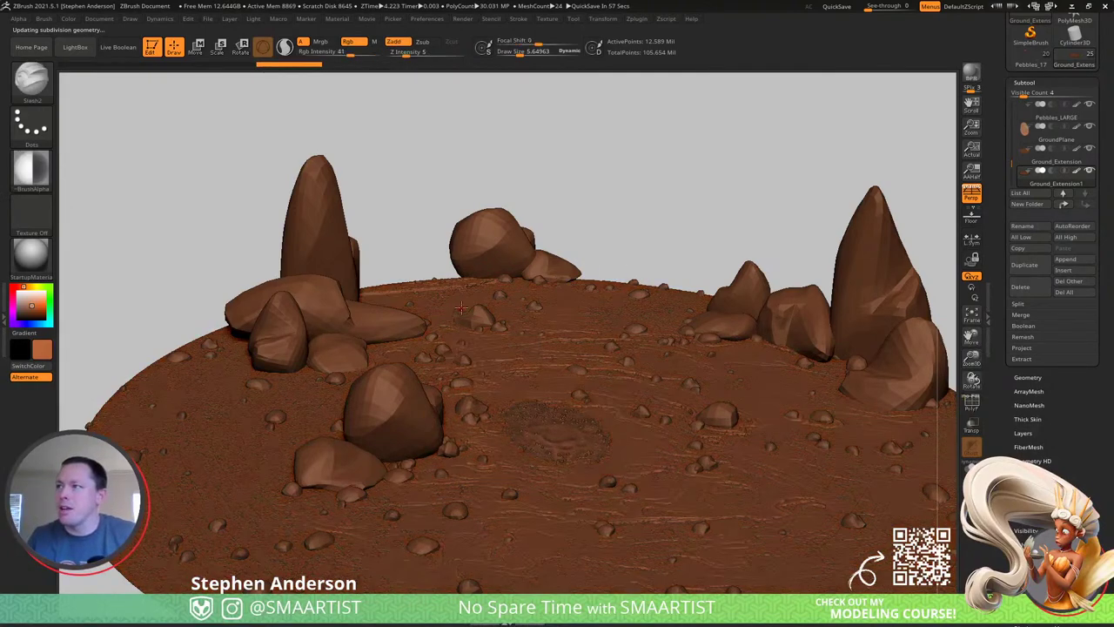
{"action": "key", "text": "ctrl"}
{"action": "right_click_drag", "start_coordinate": [553, 400], "coordinate": [649, 467], "text": "ctrl"}
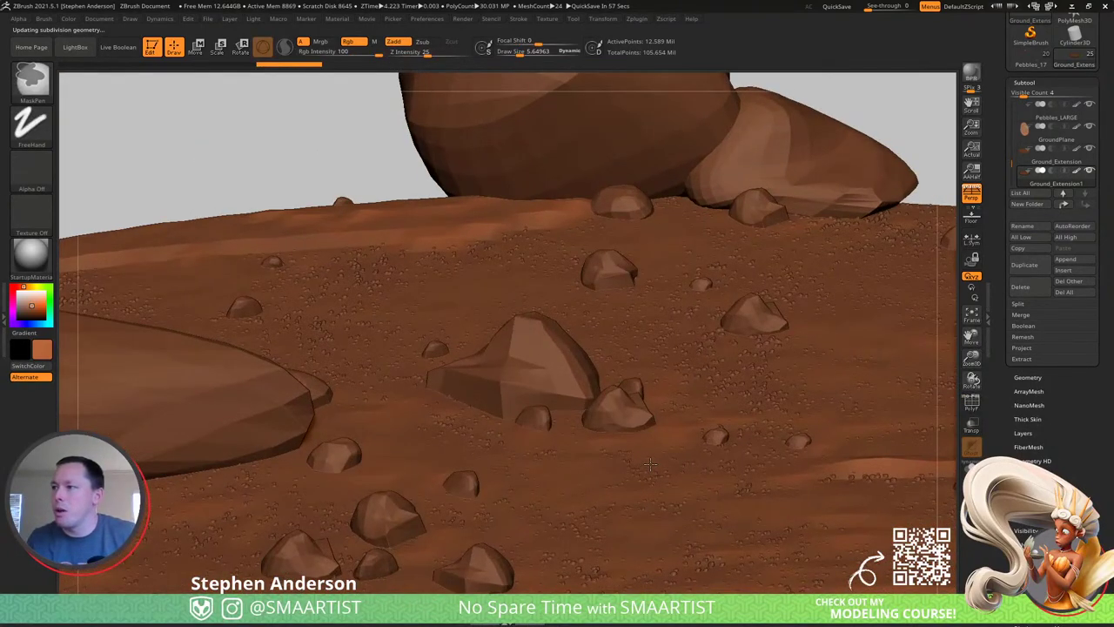
{"action": "key", "text": "shift"}
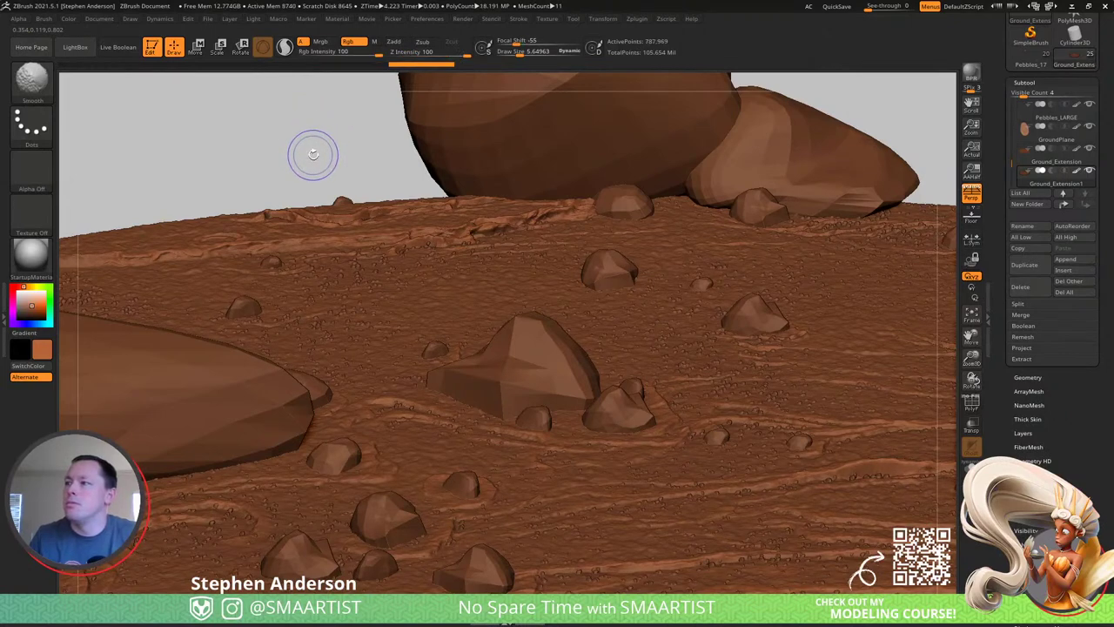
{"action": "key", "text": "shift"}
Bring the duplicated ground down to subdivision level 3 and delete its higher and lower subdivision levels.
{"action": "left_click", "coordinate": [1028, 377]}
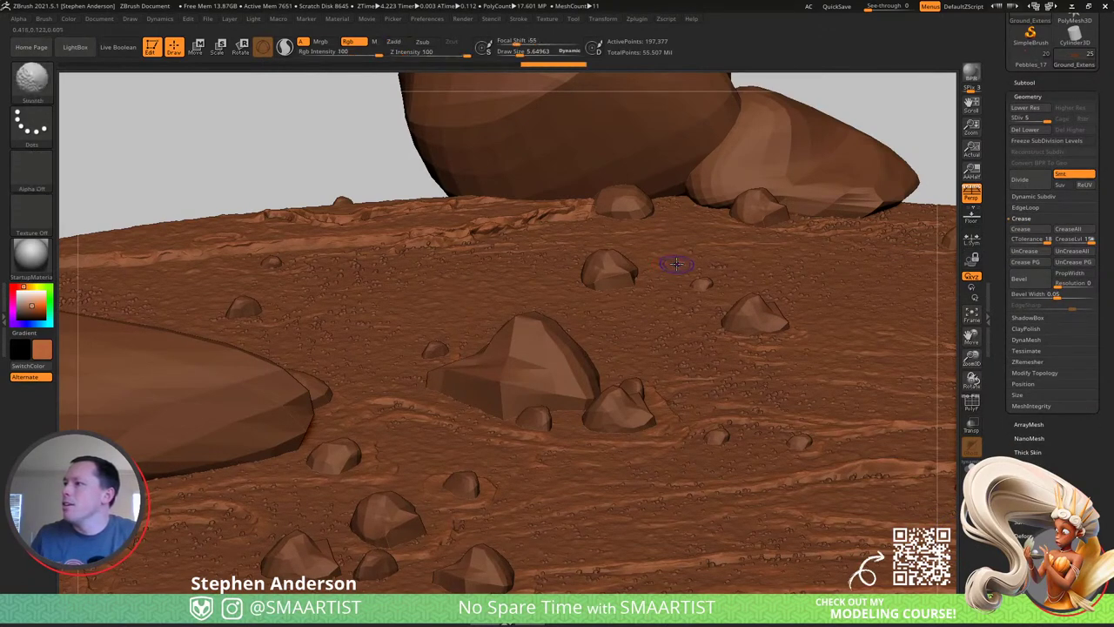
{"action": "key", "text": "shift+d"}
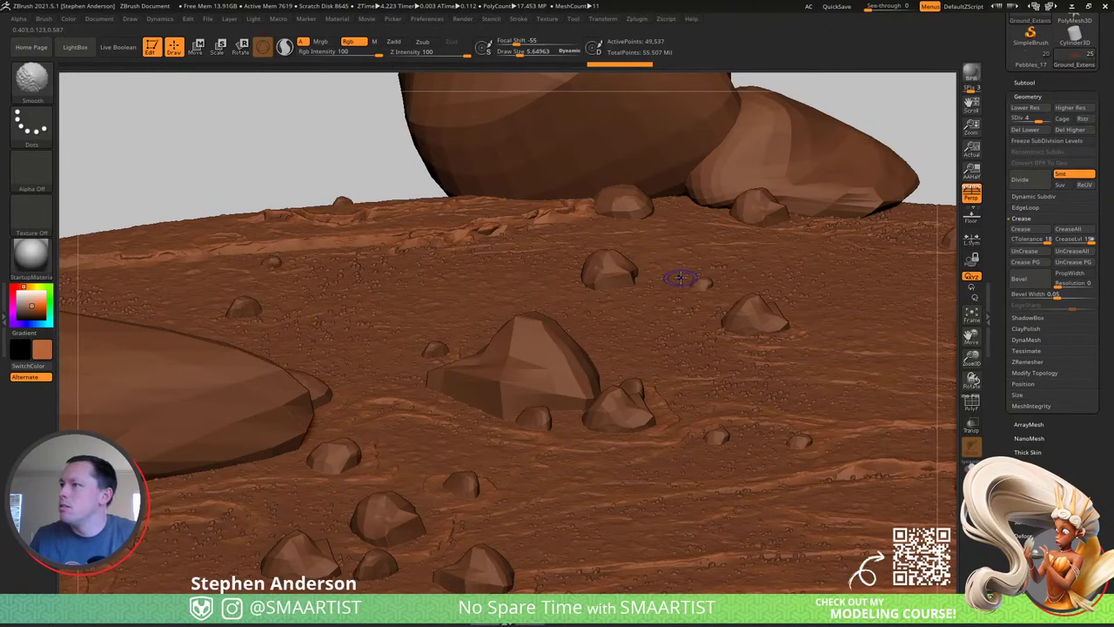
{"action": "key", "text": "shift+d"}
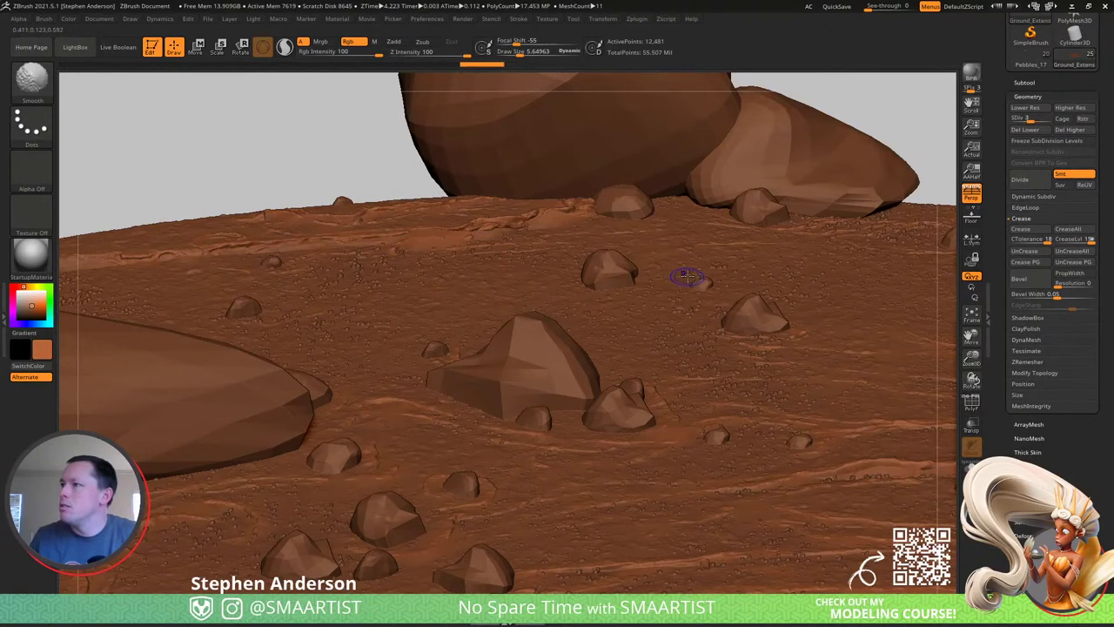
{"action": "left_click", "coordinate": [1044, 141]}
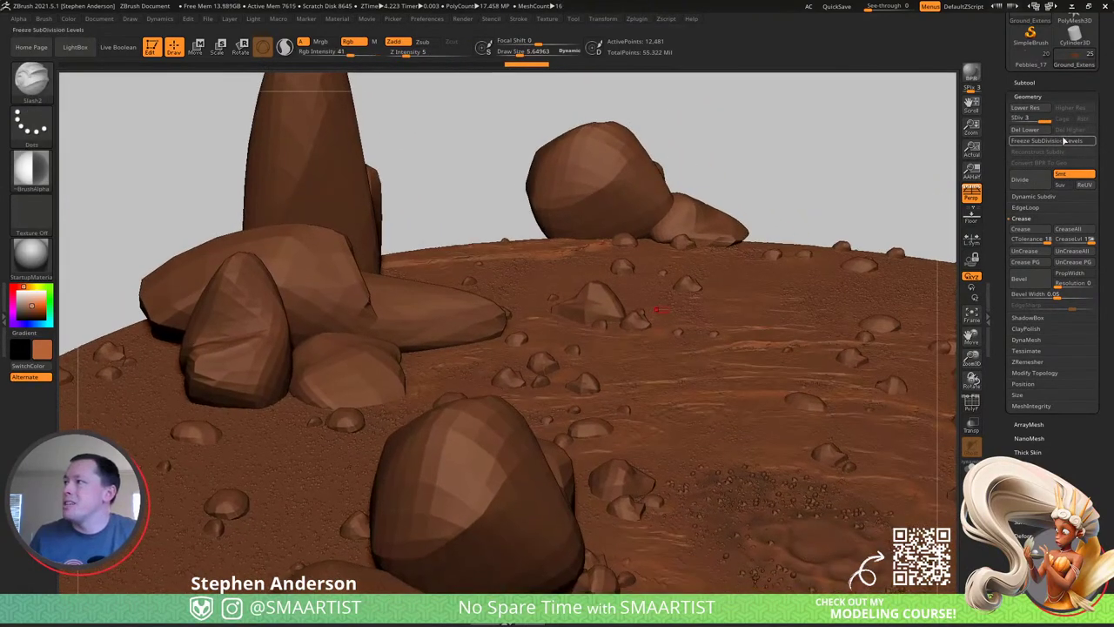
{"action": "left_click", "coordinate": [1033, 133]}
Set the draw size to about 15 and mask the ground beside the tall rock and the long pointed rock.
{"action": "right_click_drag", "start_coordinate": [747, 360], "coordinate": [550, 221], "text": "alt"}
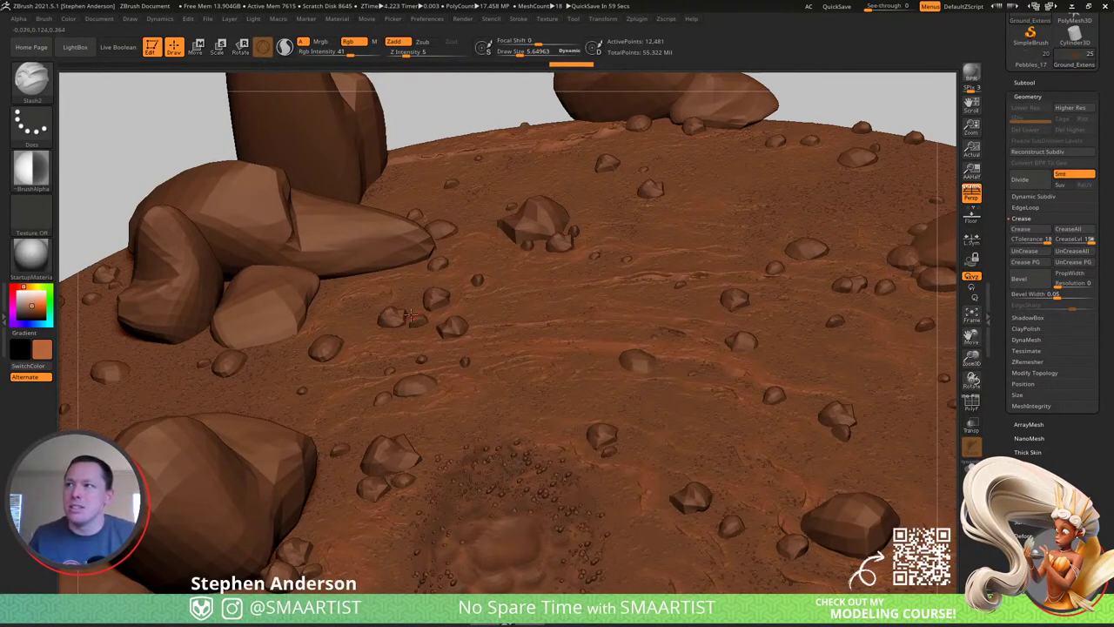
{"action": "key", "text": "shift+f"}
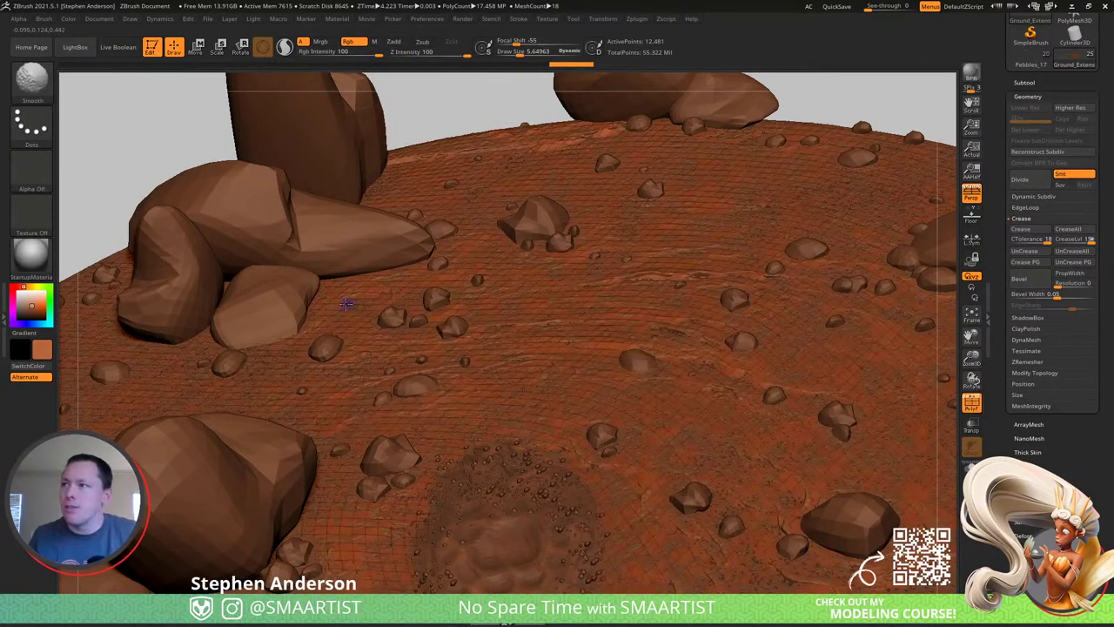
{"action": "right_click_drag", "start_coordinate": [348, 304], "coordinate": [351, 293], "text": "ctrl"}
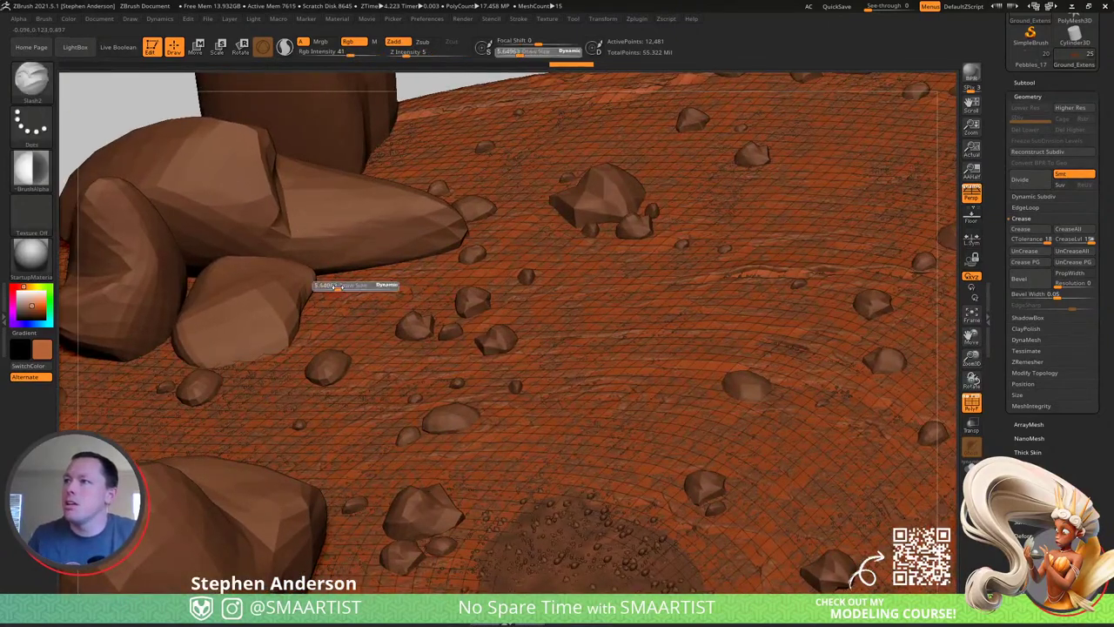
{"action": "key", "text": "ctrl"}
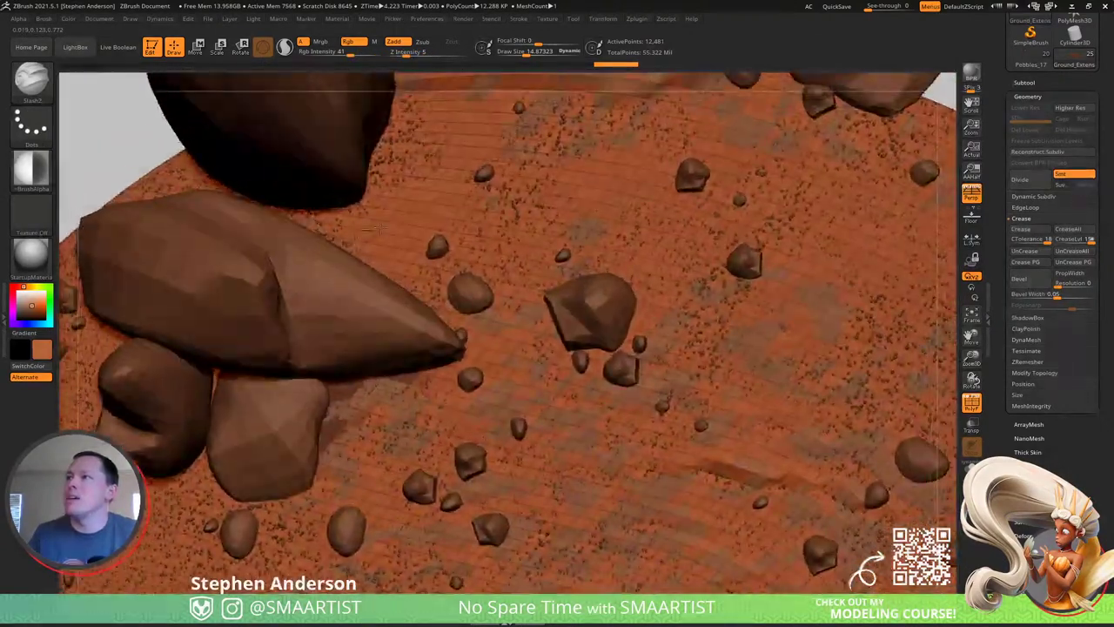
{"action": "key", "text": "ctrl"}
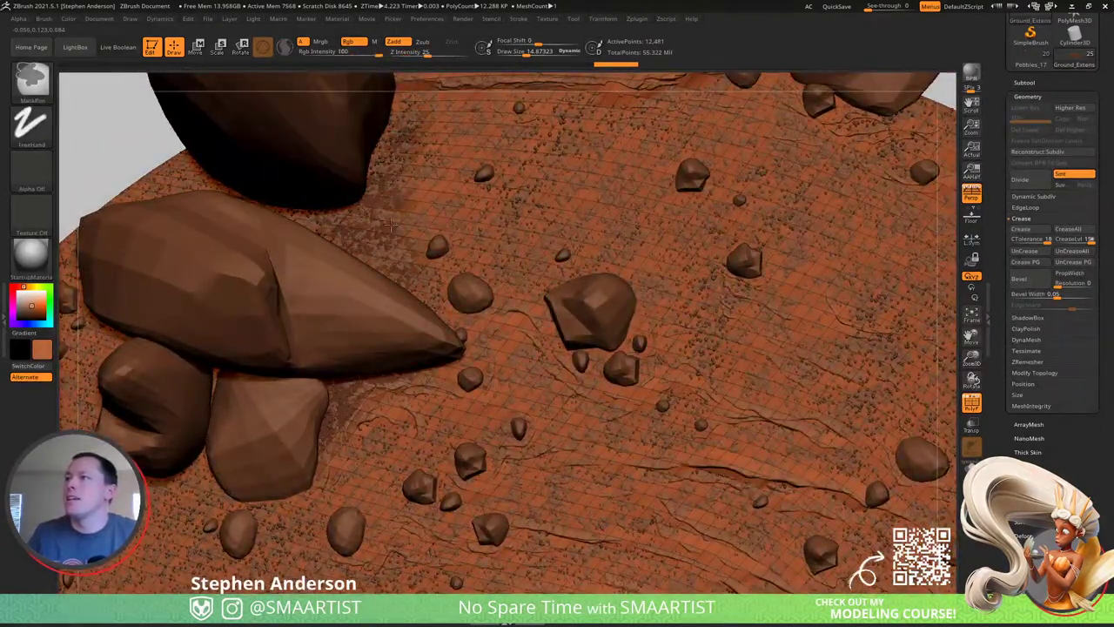
{"action": "right_click_drag", "start_coordinate": [399, 201], "coordinate": [257, 331], "text": "alt"}
{"action": "key", "text": "shift+f"}
Mask the ground beside the far round boulder and along the terrain's back edge on both sides of it.
{"action": "right_click_drag", "start_coordinate": [545, 365], "coordinate": [573, 322]}
{"action": "left_click_drag", "start_coordinate": [620, 198], "coordinate": [637, 228], "text": "ctrl"}
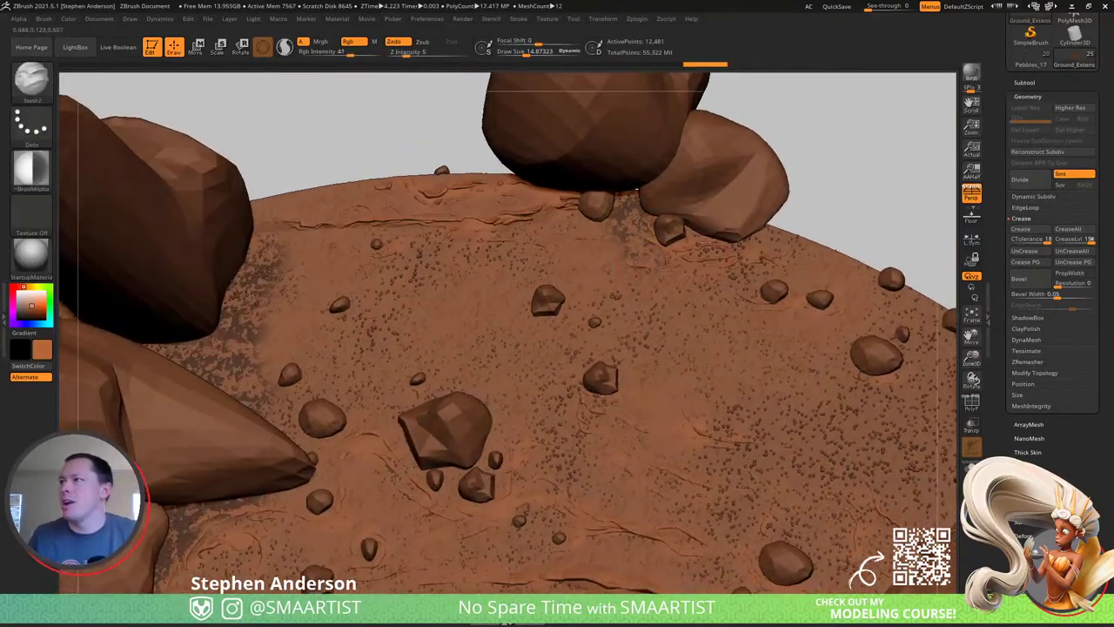
{"action": "left_click_drag", "start_coordinate": [774, 237], "coordinate": [896, 300], "text": "ctrl"}
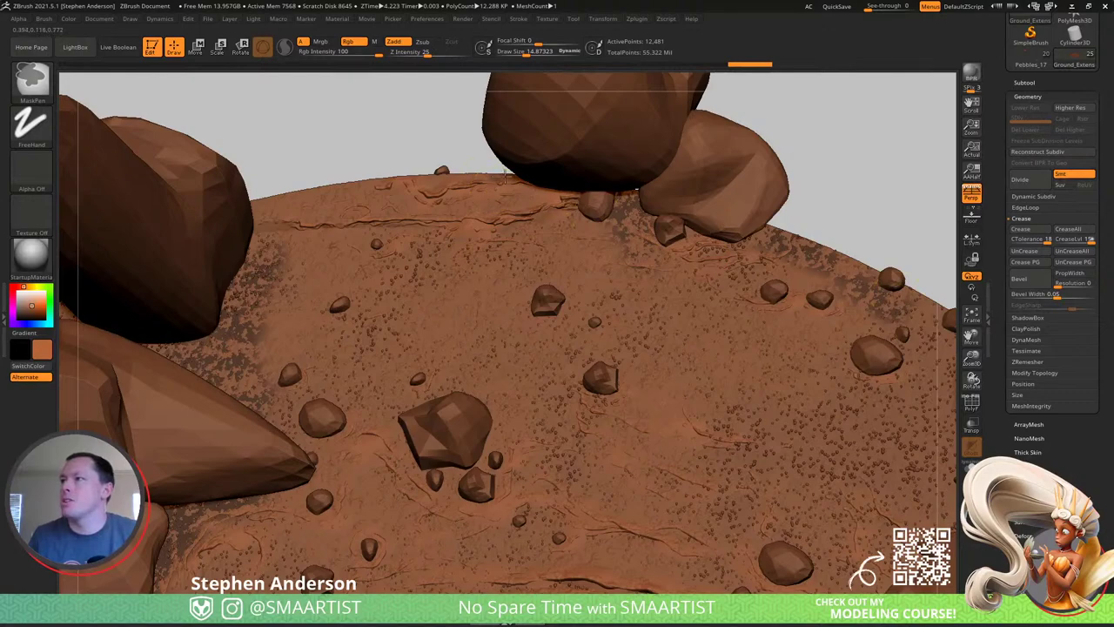
{"action": "mouse_move", "coordinate": [306, 204]}
{"action": "left_mouse_down", "text": "ctrl"}
{"action": "mouse_move", "coordinate": [254, 212]}
{"action": "mouse_move", "coordinate": [267, 251]}
{"action": "mouse_move", "coordinate": [307, 211]}
{"action": "mouse_move", "coordinate": [365, 185]}
{"action": "left_mouse_up", "text": "ctrl"}
Mask patches of ground around the base of the large pointed rock and its neighbouring rocks near the terrain edge.
{"action": "right_click_drag", "start_coordinate": [442, 309], "coordinate": [287, 211], "text": "ctrl"}
{"action": "mouse_move", "coordinate": [548, 404]}
{"action": "right_mouse_down"}
{"action": "mouse_move", "coordinate": [559, 361]}
{"action": "mouse_move", "coordinate": [570, 401]}
{"action": "right_mouse_up"}
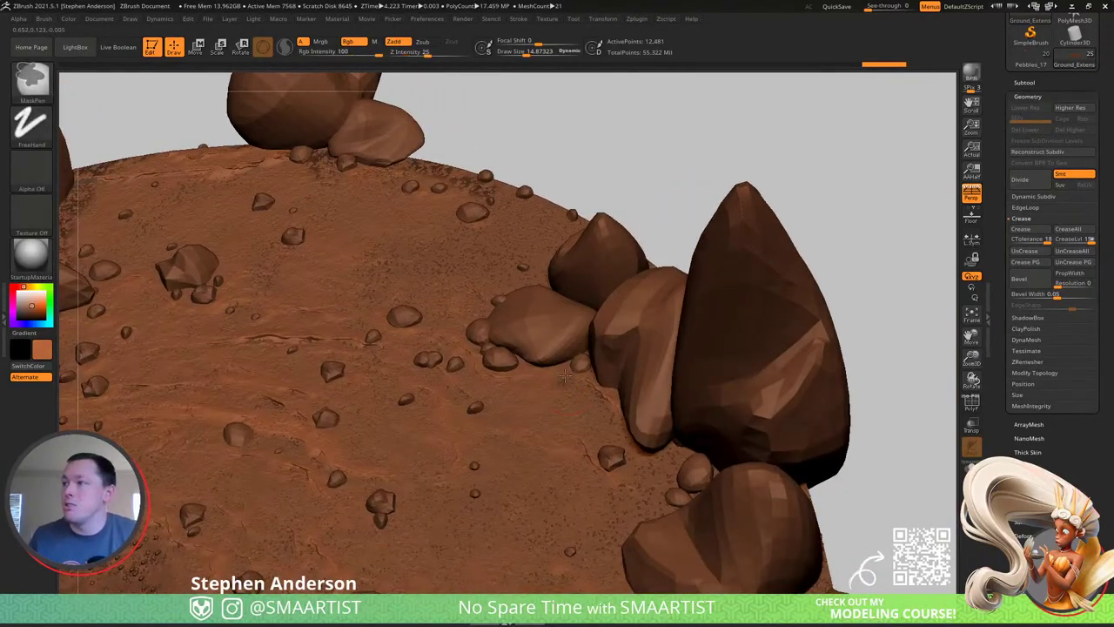
{"action": "left_click_drag", "start_coordinate": [570, 390], "coordinate": [622, 406], "text": "ctrl"}
{"action": "left_click_drag", "start_coordinate": [682, 446], "coordinate": [666, 473], "text": "ctrl"}
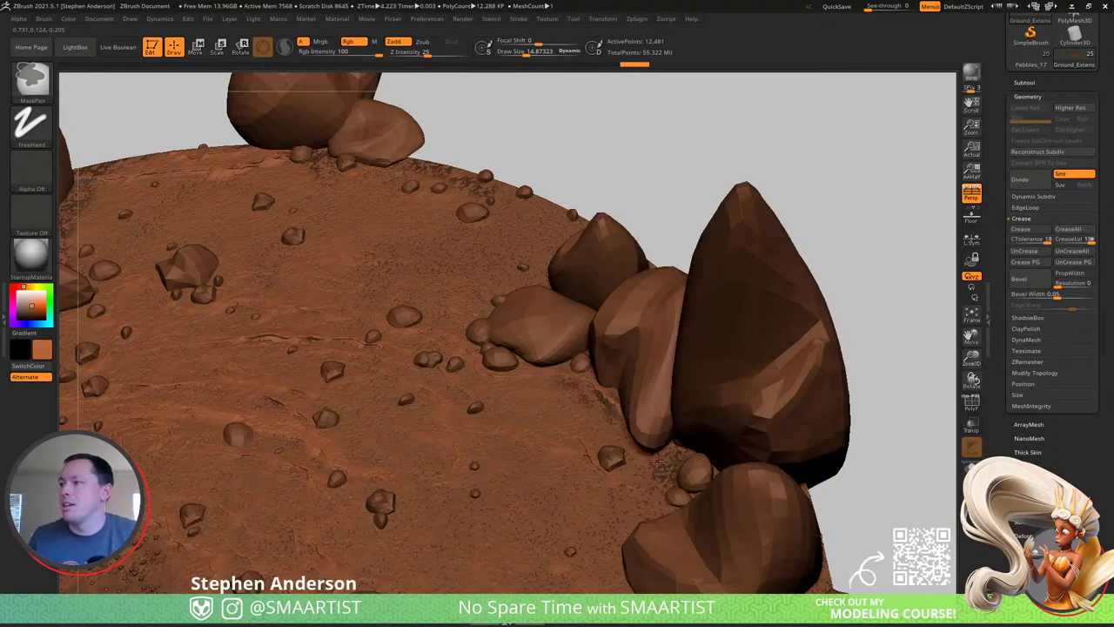
{"action": "right_click_drag", "start_coordinate": [800, 592], "coordinate": [721, 405], "text": "alt"}
{"action": "mouse_move", "coordinate": [722, 405]}
{"action": "left_mouse_down", "text": "ctrl"}
{"action": "mouse_move", "coordinate": [729, 447]}
{"action": "mouse_move", "coordinate": [735, 421]}
{"action": "left_mouse_up", "text": "ctrl"}
{"action": "mouse_move", "coordinate": [741, 370]}
{"action": "left_mouse_down", "text": "ctrl"}
{"action": "mouse_move", "coordinate": [740, 322]}
{"action": "mouse_move", "coordinate": [722, 375]}
{"action": "left_mouse_up", "text": "ctrl"}
Isolate the duplicated ground, extend its masked patches beside the rock cluster, and show the whole scene again.
{"action": "mouse_move", "coordinate": [682, 487]}
{"action": "right_mouse_down", "text": "alt"}
{"action": "mouse_move", "coordinate": [741, 401]}
{"action": "mouse_move", "coordinate": [796, 269]}
{"action": "right_mouse_up", "text": "alt"}
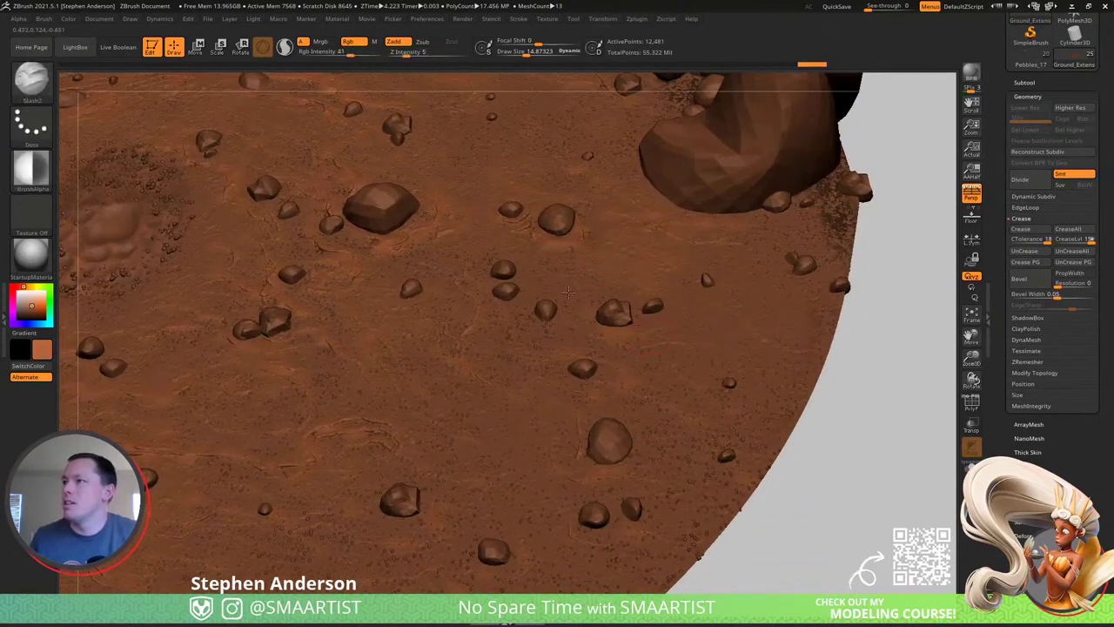
{"action": "right_click_drag", "start_coordinate": [560, 241], "coordinate": [703, 437], "text": "alt"}
{"action": "key", "text": "ctrl"}
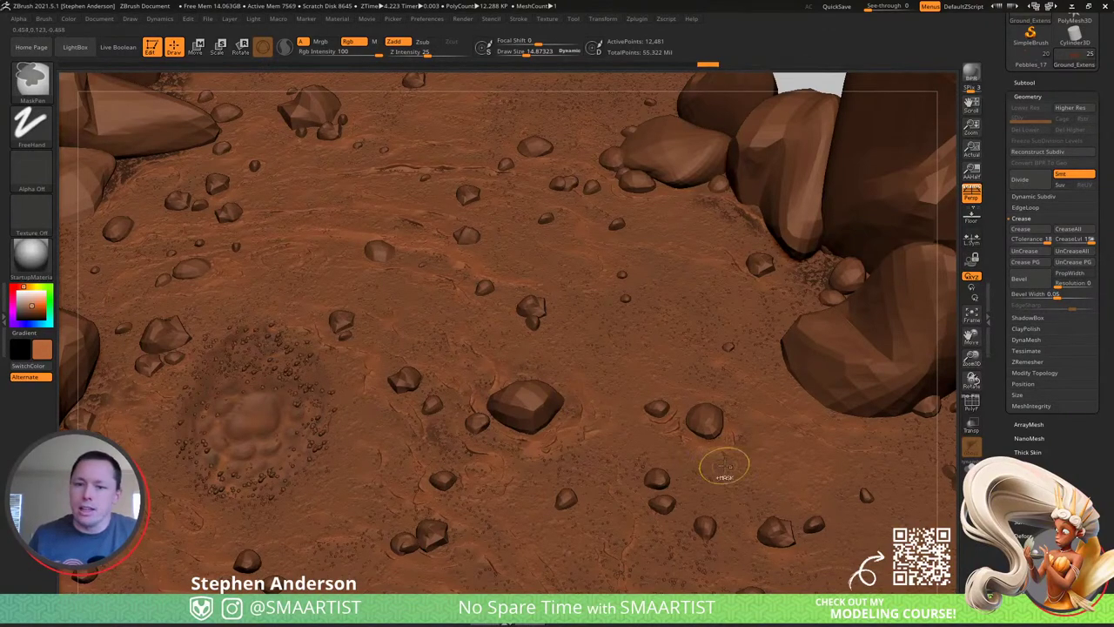
{"action": "left_click", "coordinate": [971, 469]}
{"action": "right_click_drag", "start_coordinate": [837, 470], "coordinate": [933, 447], "text": "alt"}
{"action": "right_click_drag", "start_coordinate": [615, 344], "coordinate": [315, 257]}
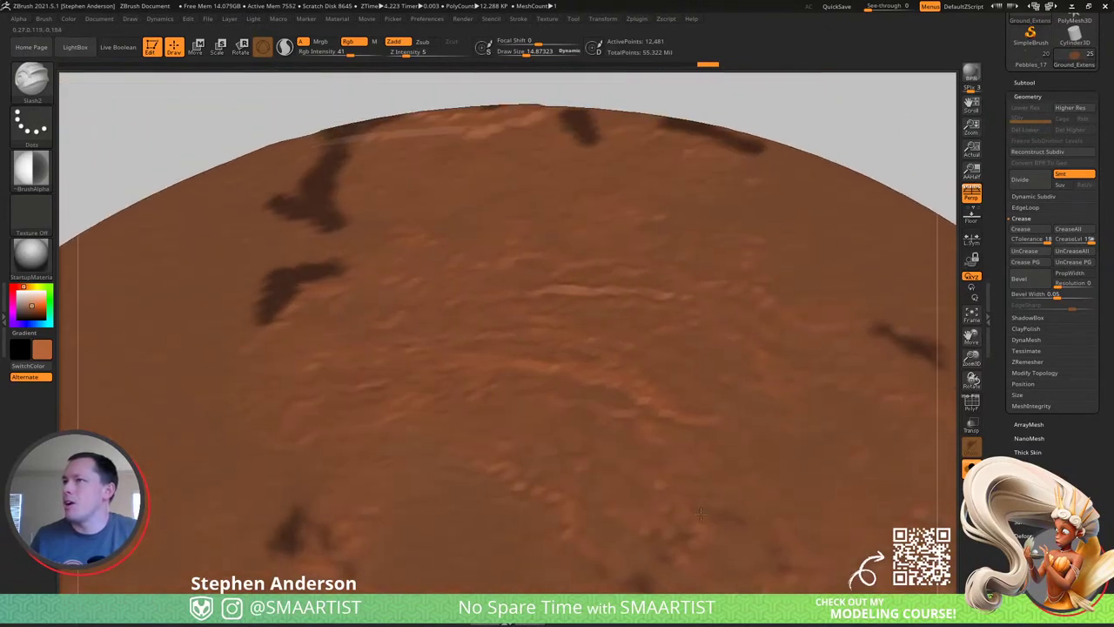
{"action": "key", "text": "ctrl"}
{"action": "mouse_move", "coordinate": [296, 266]}
{"action": "left_mouse_down", "text": "ctrl"}
{"action": "mouse_move", "coordinate": [332, 265]}
{"action": "mouse_move", "coordinate": [350, 225]}
{"action": "mouse_move", "coordinate": [335, 182]}
{"action": "left_mouse_up", "text": "ctrl"}
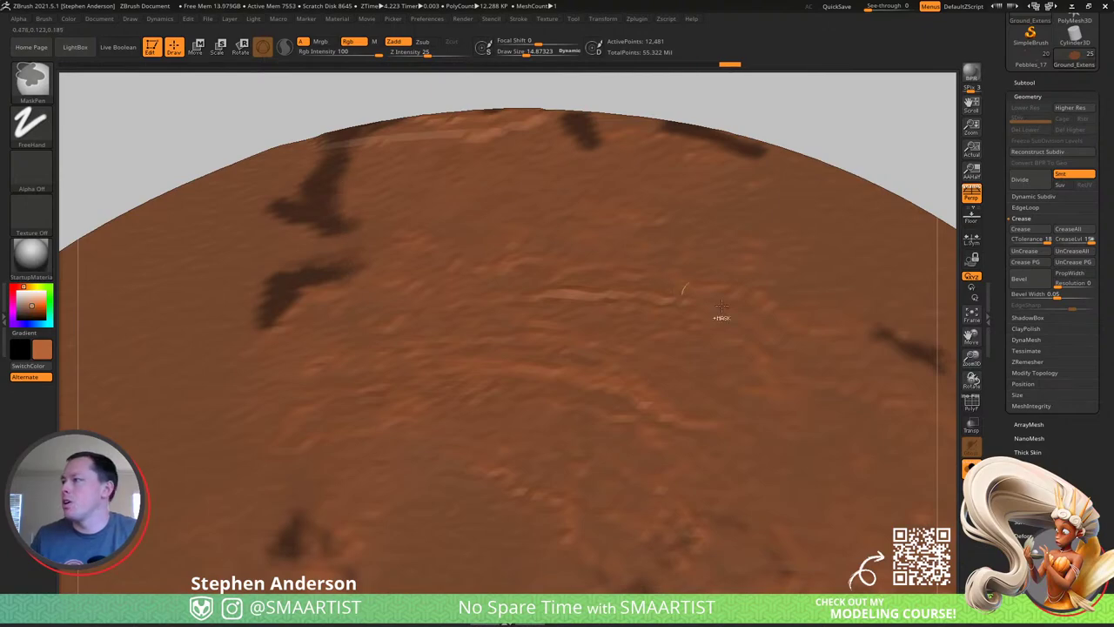
{"action": "left_click", "coordinate": [971, 467]}
Extend the ground mask along the terrain's back edge between the tall rock and the round boulder.
{"action": "right_click_drag", "start_coordinate": [351, 202], "coordinate": [348, 247]}
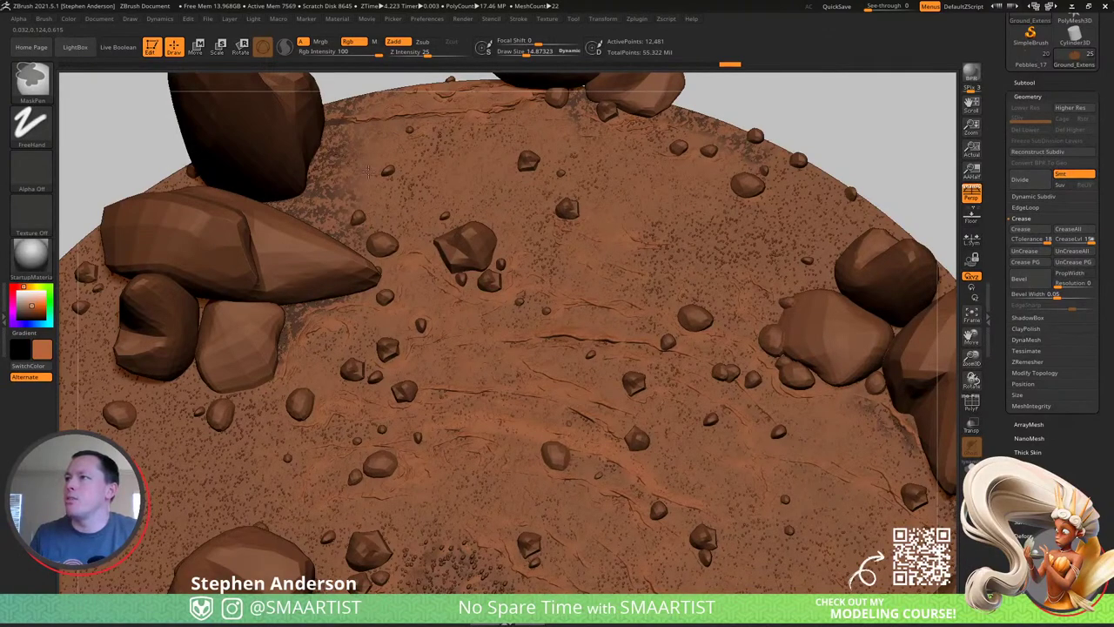
{"action": "left_click", "coordinate": [495, 106], "text": "ctrl"}
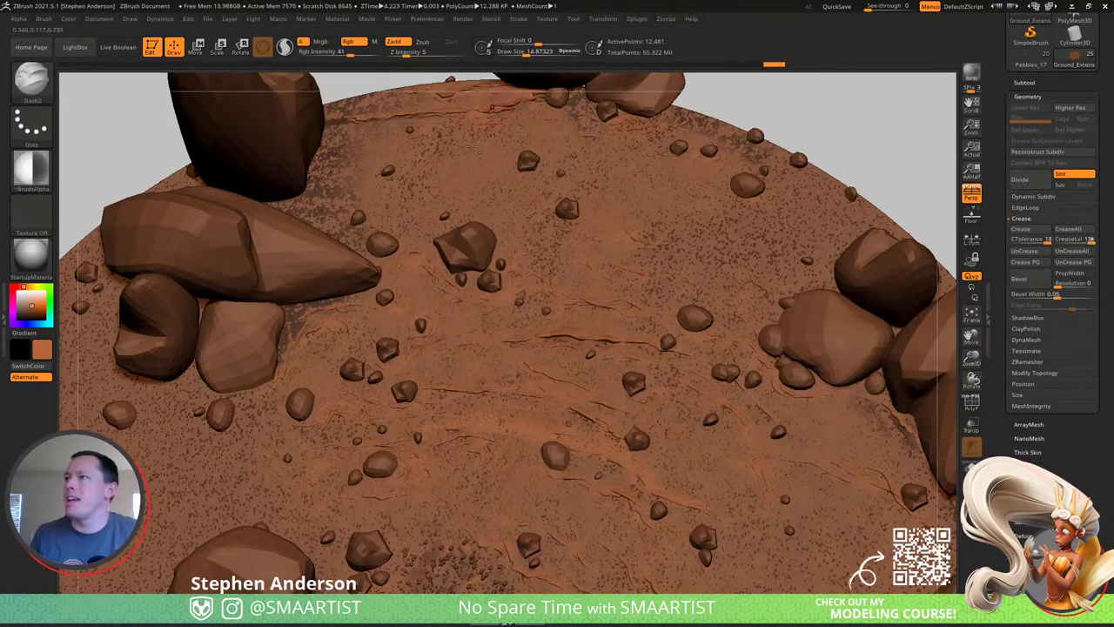
{"action": "right_click_drag", "start_coordinate": [540, 97], "coordinate": [510, 181], "text": "alt"}
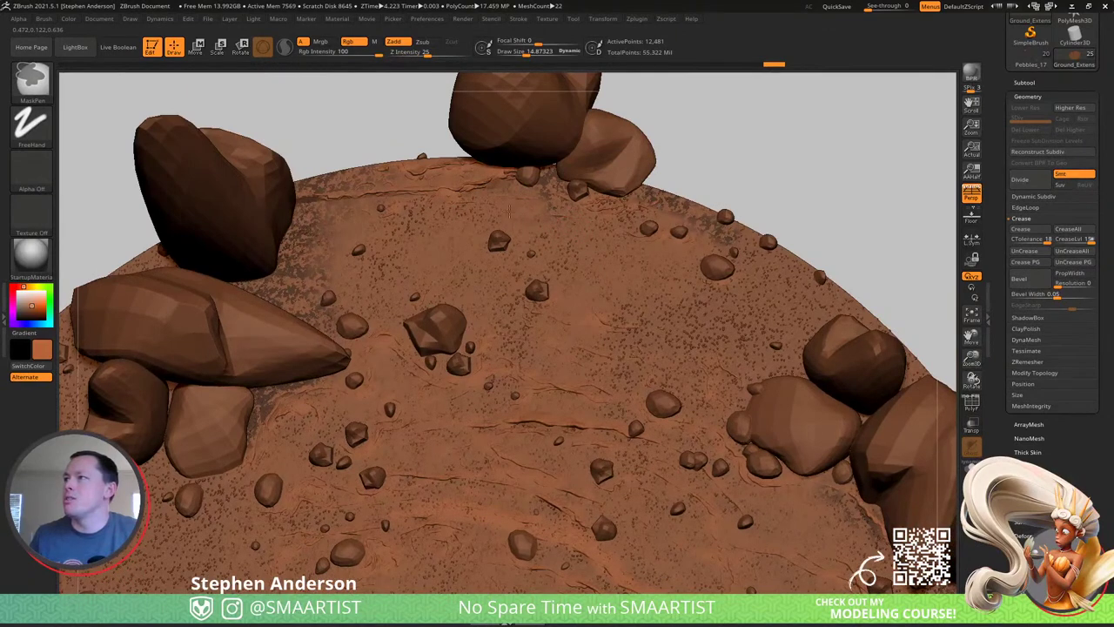
{"action": "left_click", "coordinate": [768, 288], "text": "ctrl"}
Set the draw size to about 67 and mask the wide ground area between the rock cluster and the large foreground boulder.
{"action": "mouse_move", "coordinate": [645, 327]}
{"action": "right_mouse_down", "text": "alt"}
{"action": "mouse_move", "coordinate": [737, 208]}
{"action": "mouse_move", "coordinate": [758, 139]}
{"action": "right_mouse_up", "text": "alt"}
{"action": "key", "text": "s"}
{"action": "mouse_move", "coordinate": [275, 379]}
{"action": "left_mouse_down"}
{"action": "mouse_move", "coordinate": [289, 380]}
{"action": "mouse_move", "coordinate": [130, 288]}
{"action": "mouse_move", "coordinate": [130, 235]}
{"action": "mouse_move", "coordinate": [217, 339]}
{"action": "left_mouse_up"}
{"action": "mouse_move", "coordinate": [298, 406]}
{"action": "left_mouse_down", "text": "ctrl"}
{"action": "mouse_move", "coordinate": [322, 376]}
{"action": "mouse_move", "coordinate": [317, 321]}
{"action": "left_mouse_up", "text": "ctrl"}
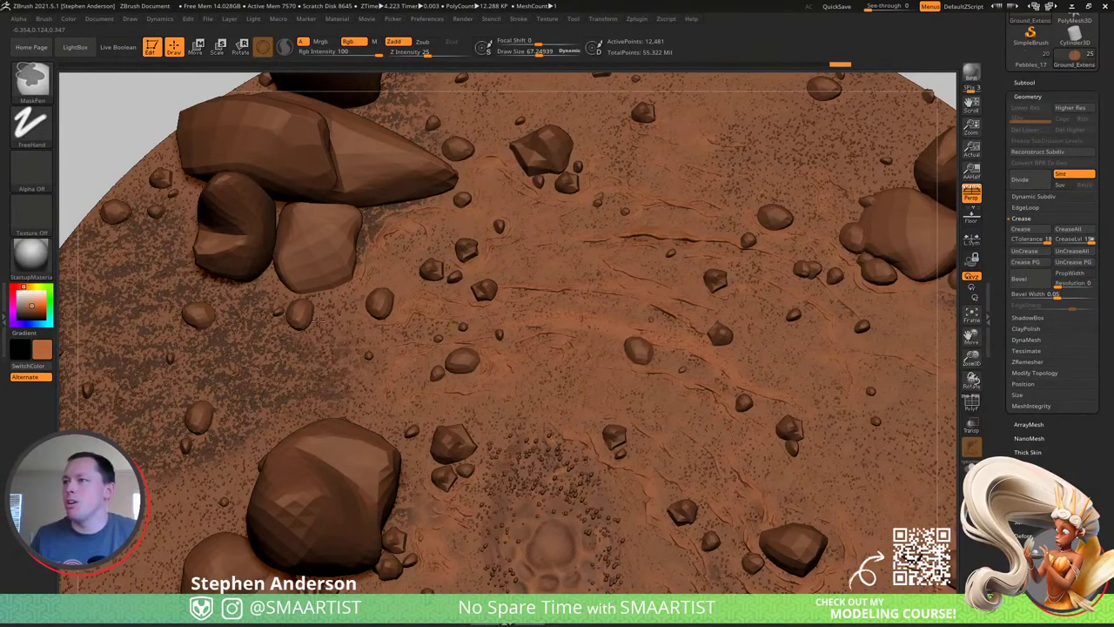
{"action": "left_click_drag", "start_coordinate": [249, 459], "coordinate": [232, 479], "text": "ctrl"}
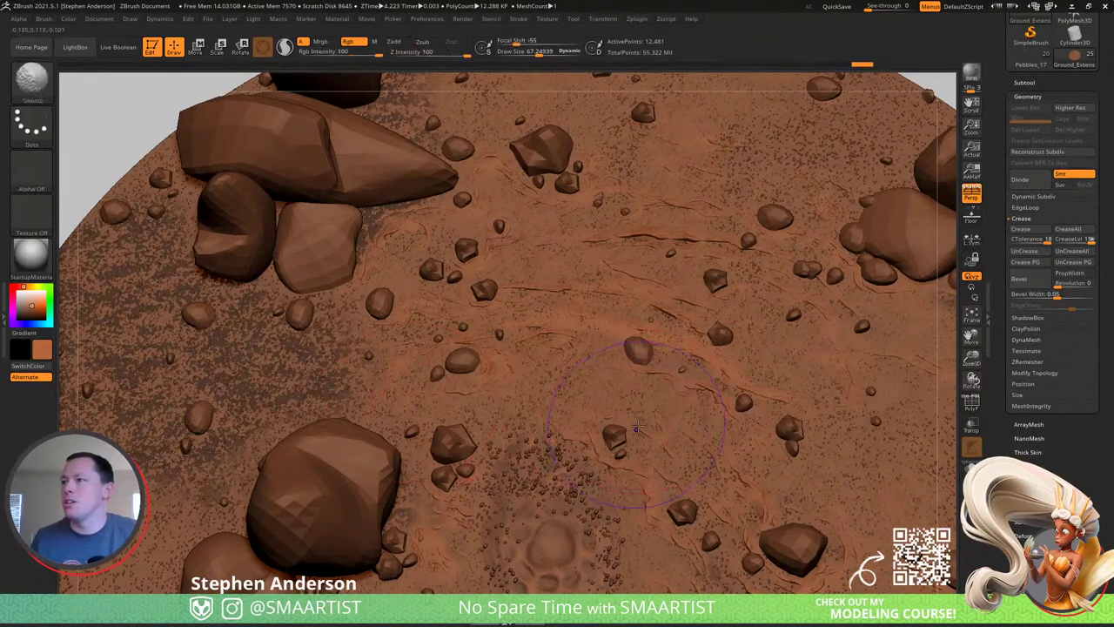
Check the masked ground areas with the subtool isolated and with transparency turned on for the other subtools.
{"action": "key", "text": "shift+f"}
{"action": "key", "text": "shift+f"}
{"action": "left_click", "coordinate": [971, 468]}
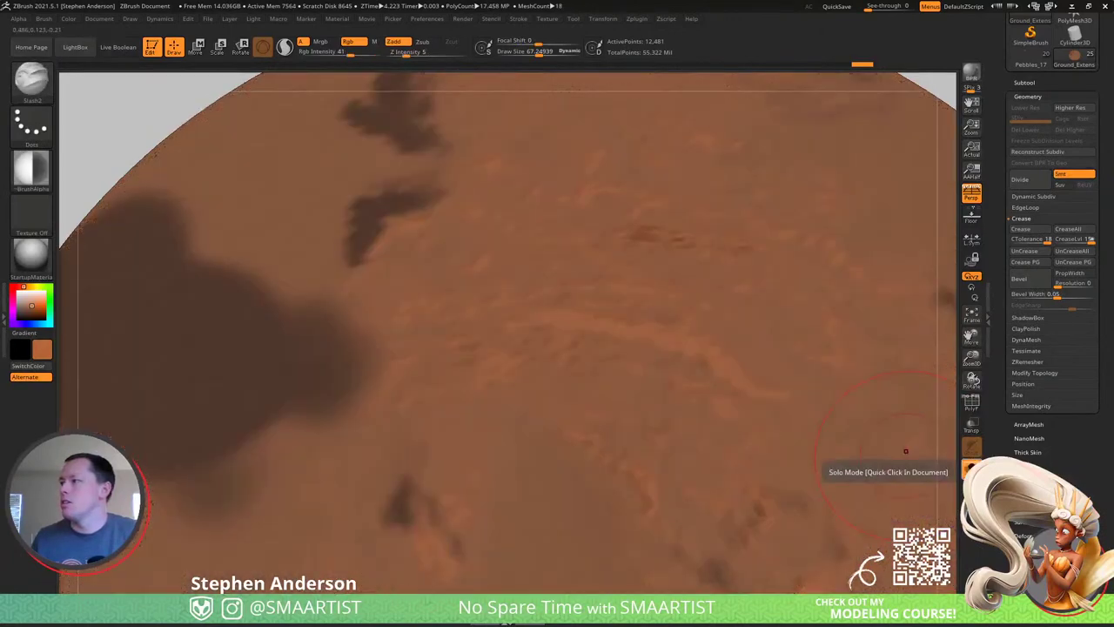
{"action": "left_click", "coordinate": [972, 425]}
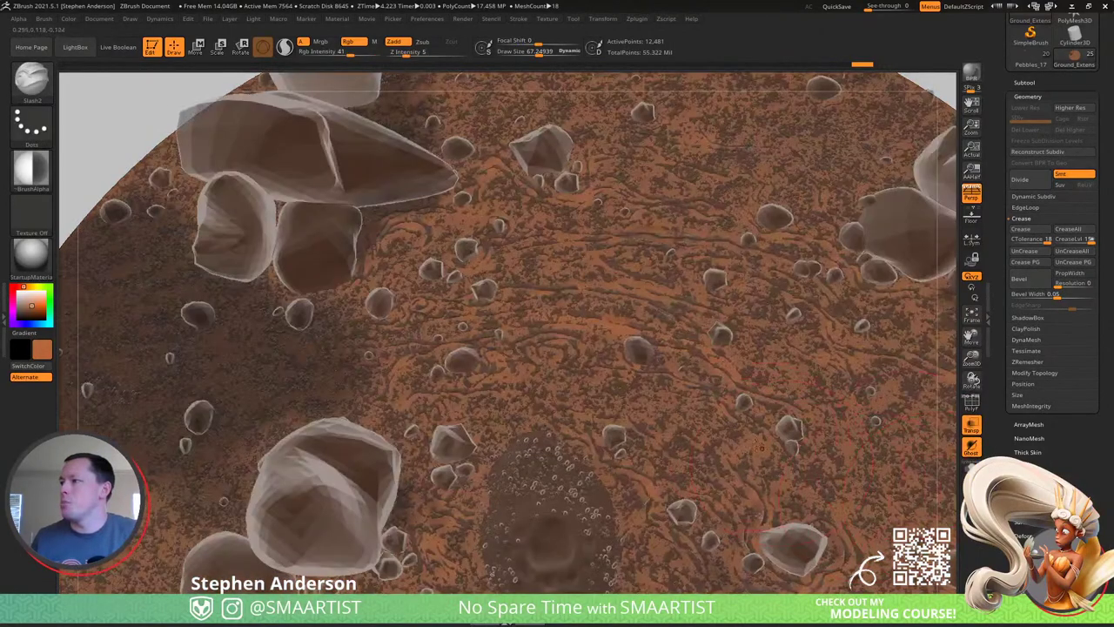
Turn off ghosting and transparency, check the ground mask with the subtool isolated, and show the whole scene again.
{"action": "right_click_drag", "start_coordinate": [906, 450], "coordinate": [809, 411], "text": "alt"}
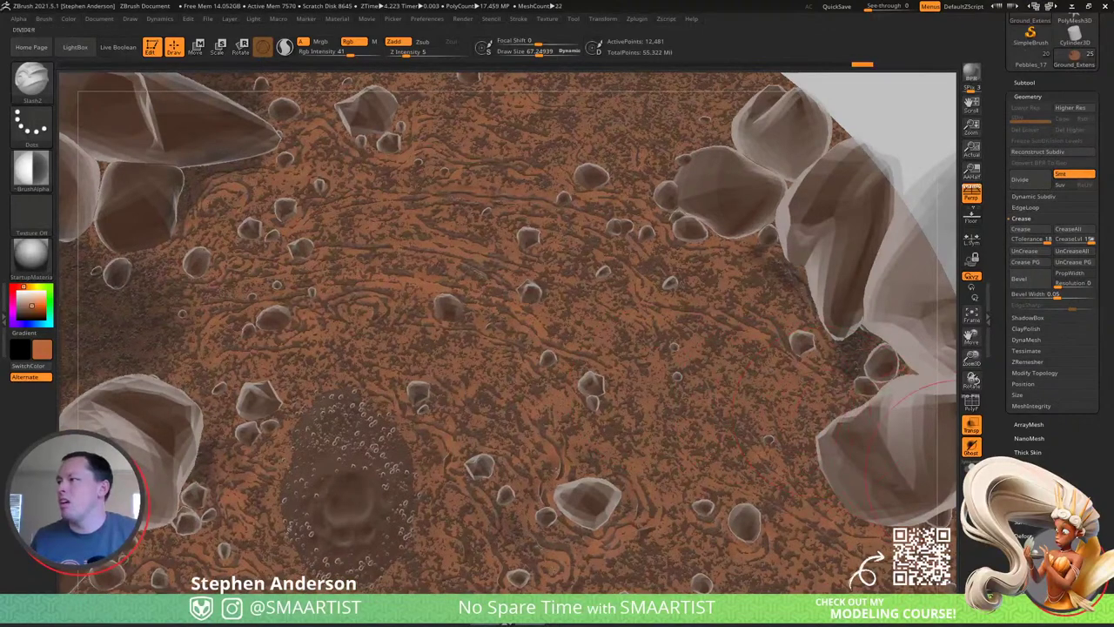
{"action": "left_click", "coordinate": [972, 446]}
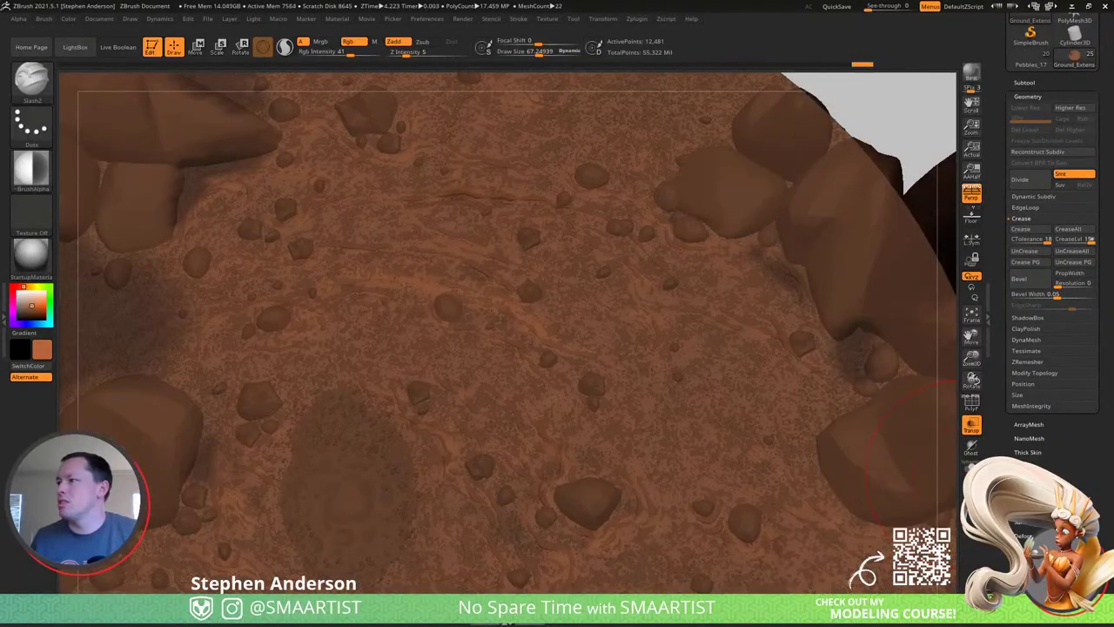
{"action": "right_click_drag", "start_coordinate": [583, 381], "coordinate": [592, 346]}
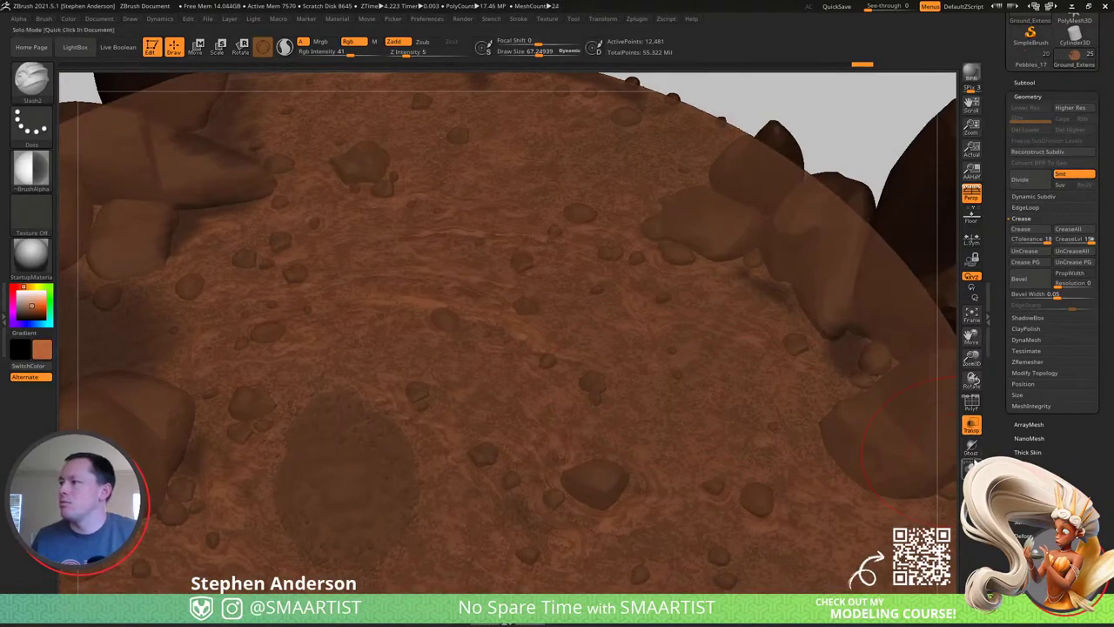
{"action": "left_click", "coordinate": [971, 448]}
{"action": "left_click", "coordinate": [972, 426]}
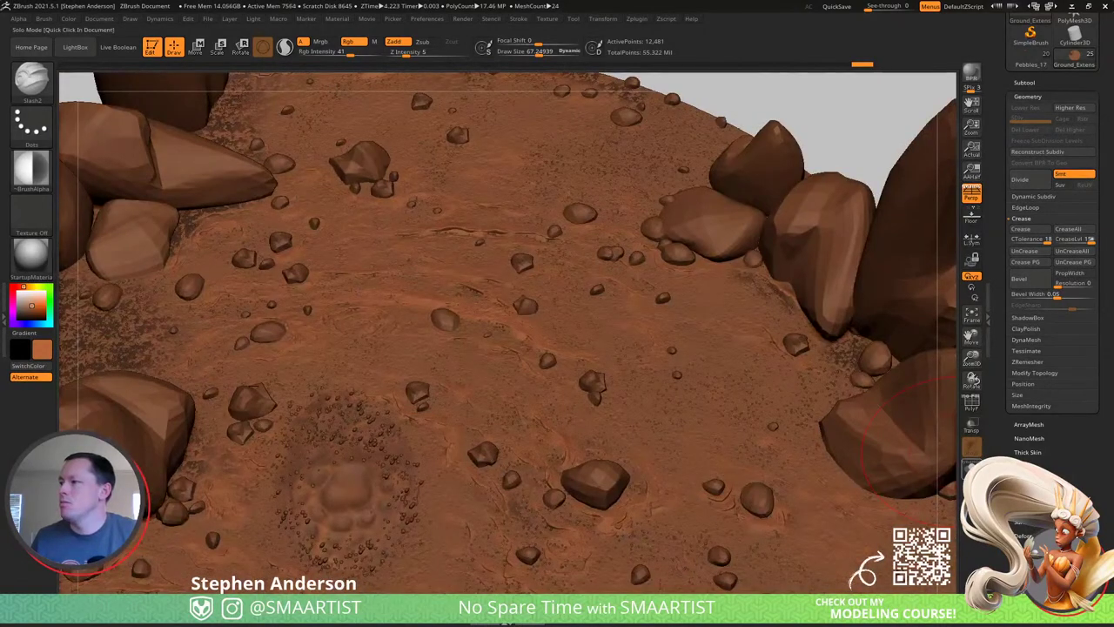
{"action": "left_click", "coordinate": [971, 468]}
{"action": "mouse_move", "coordinate": [764, 456]}
{"action": "right_mouse_down", "text": "alt"}
{"action": "mouse_move", "coordinate": [611, 293]}
{"action": "mouse_move", "coordinate": [766, 348]}
{"action": "right_mouse_up", "text": "alt"}
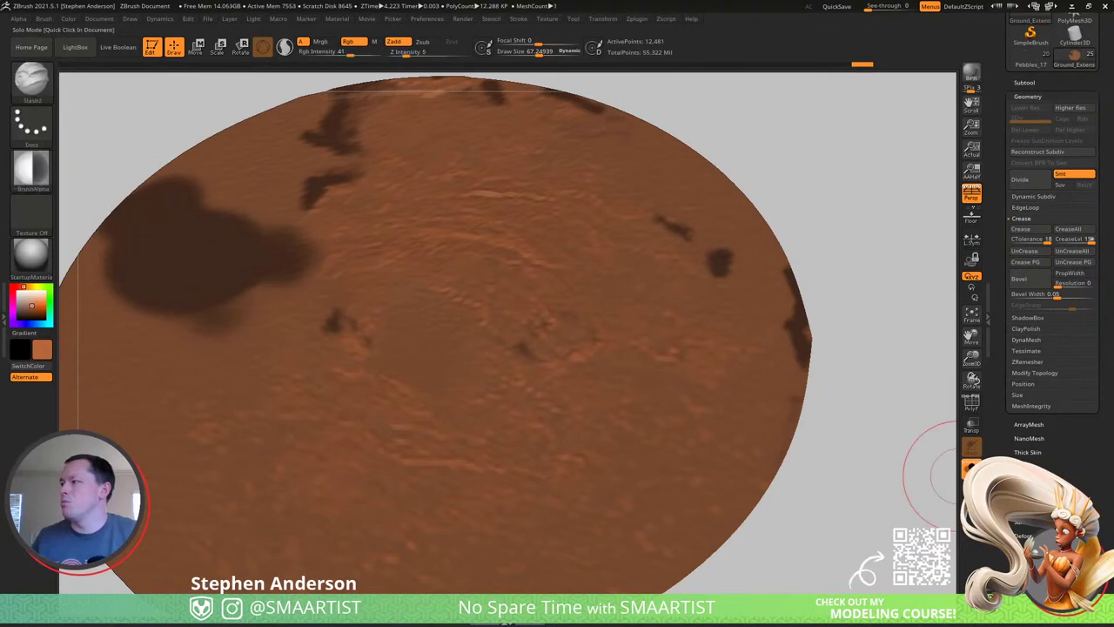
{"action": "left_click", "coordinate": [970, 470]}
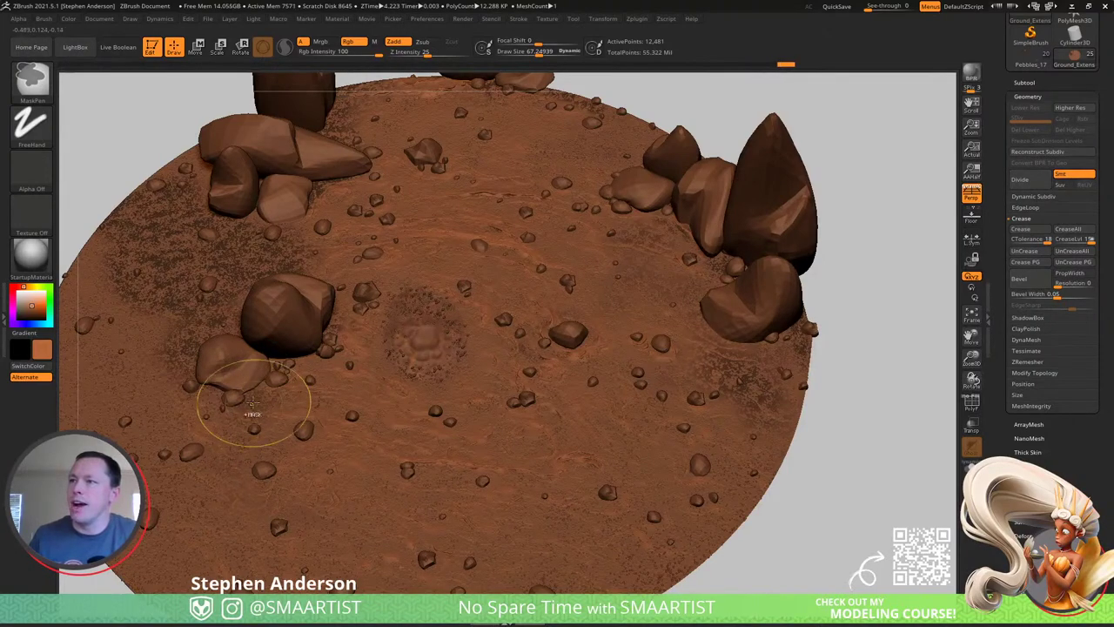
Set the draw size to about 24 and extend the ground mask around the outer side of the two foreground boulders.
{"action": "mouse_move", "coordinate": [215, 352]}
{"action": "right_mouse_down", "text": "ctrl"}
{"action": "mouse_move", "coordinate": [261, 391]}
{"action": "mouse_move", "coordinate": [226, 346]}
{"action": "mouse_move", "coordinate": [239, 358]}
{"action": "right_mouse_up", "text": "ctrl"}
{"action": "key", "text": "s"}
{"action": "left_click_drag", "start_coordinate": [239, 361], "coordinate": [229, 360]}
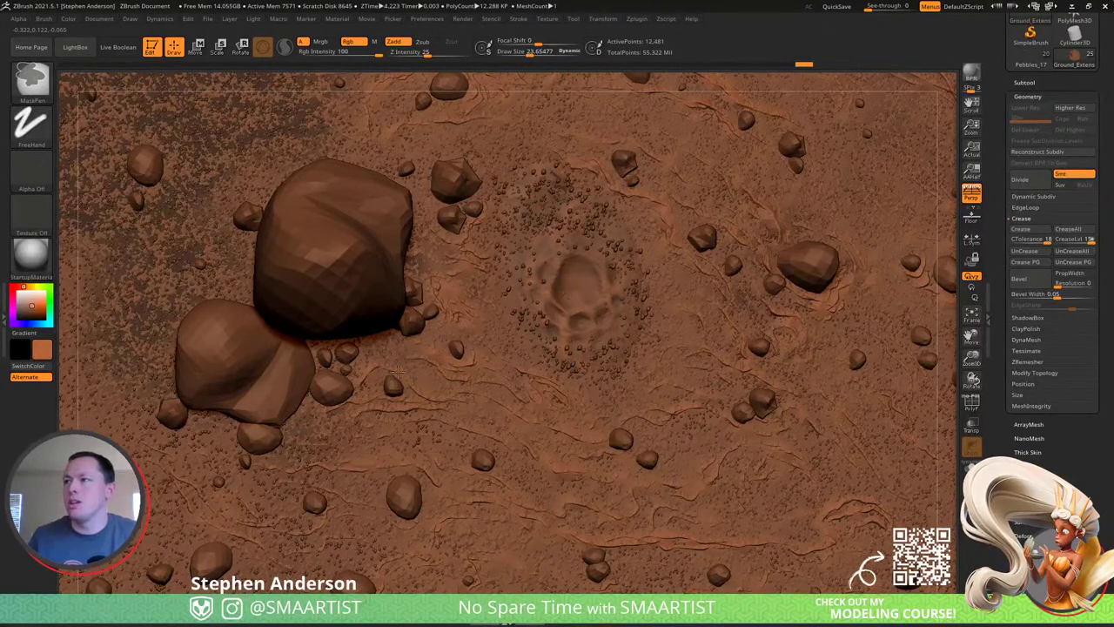
{"action": "right_click_drag", "start_coordinate": [452, 361], "coordinate": [538, 237], "text": "alt"}
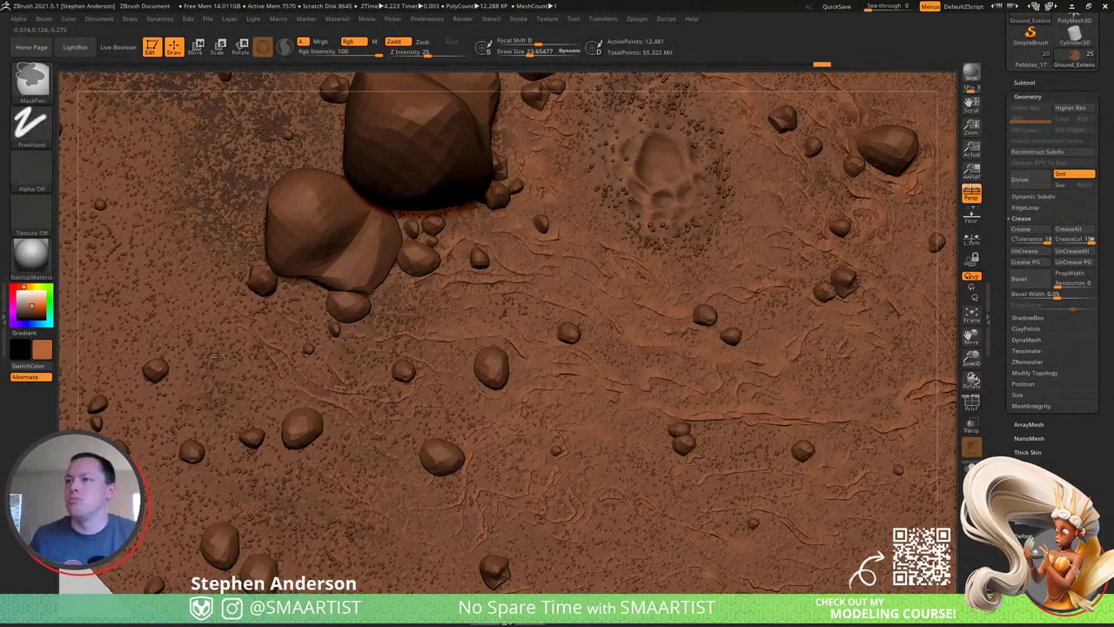
{"action": "mouse_move", "coordinate": [219, 355]}
{"action": "left_mouse_down"}
{"action": "mouse_move", "coordinate": [140, 265]}
{"action": "mouse_move", "coordinate": [165, 177]}
{"action": "left_mouse_up"}
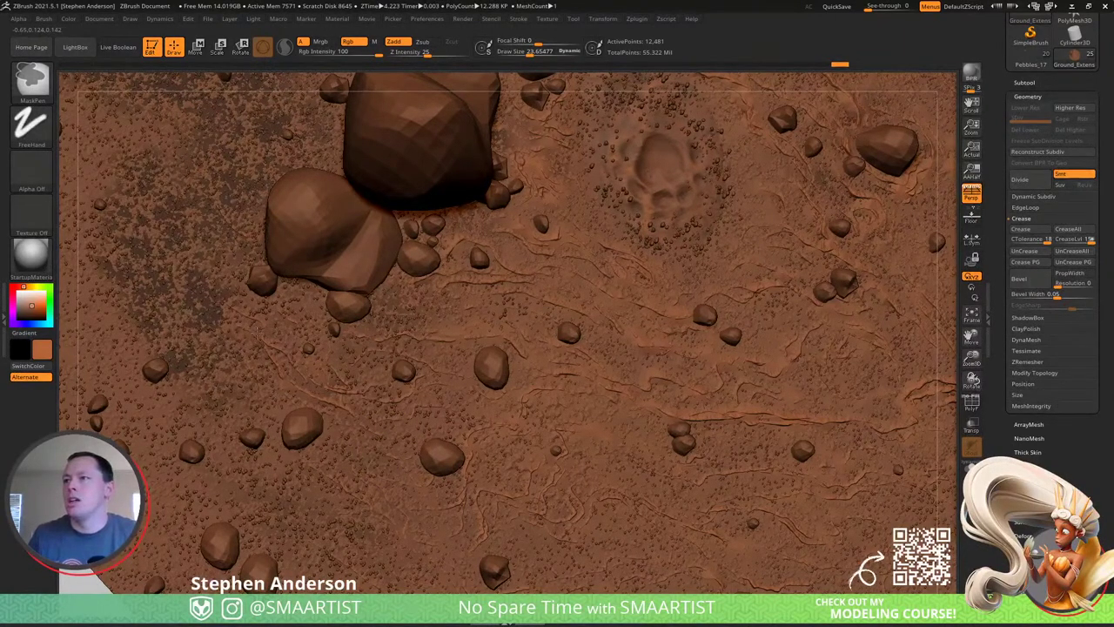
{"action": "mouse_move", "coordinate": [179, 412]}
{"action": "left_mouse_down", "text": "ctrl"}
{"action": "mouse_move", "coordinate": [96, 309]}
{"action": "mouse_move", "coordinate": [137, 387]}
{"action": "mouse_move", "coordinate": [228, 429]}
{"action": "left_mouse_up", "text": "ctrl"}
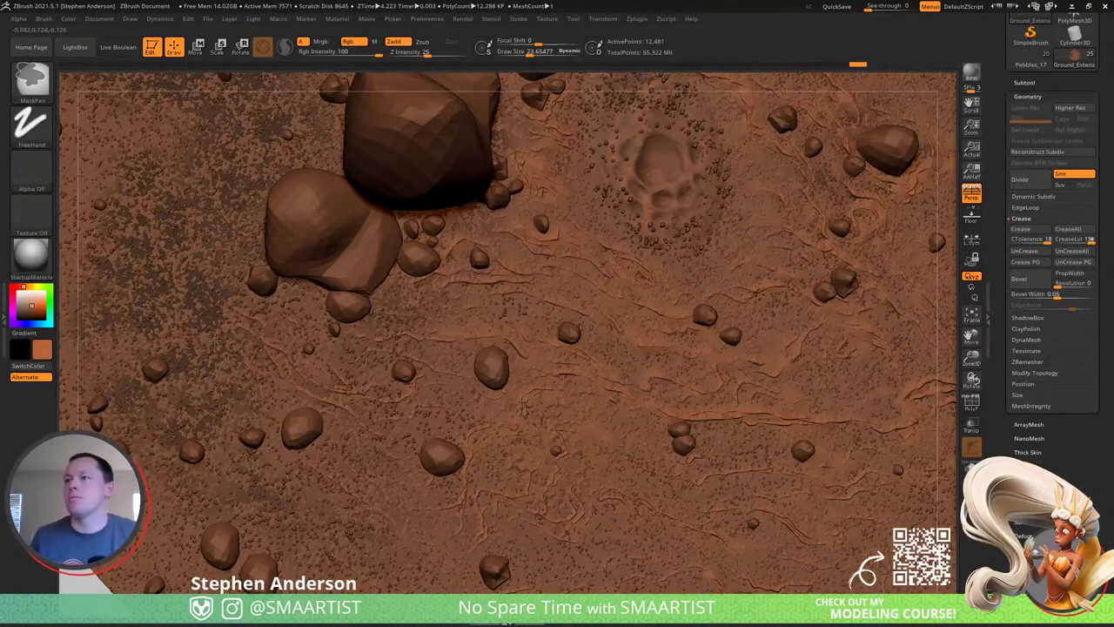
{"action": "right_click_drag", "start_coordinate": [231, 428], "coordinate": [434, 452], "text": "ctrl"}
{"action": "left_click_drag", "start_coordinate": [213, 297], "coordinate": [157, 209], "text": "ctrl"}
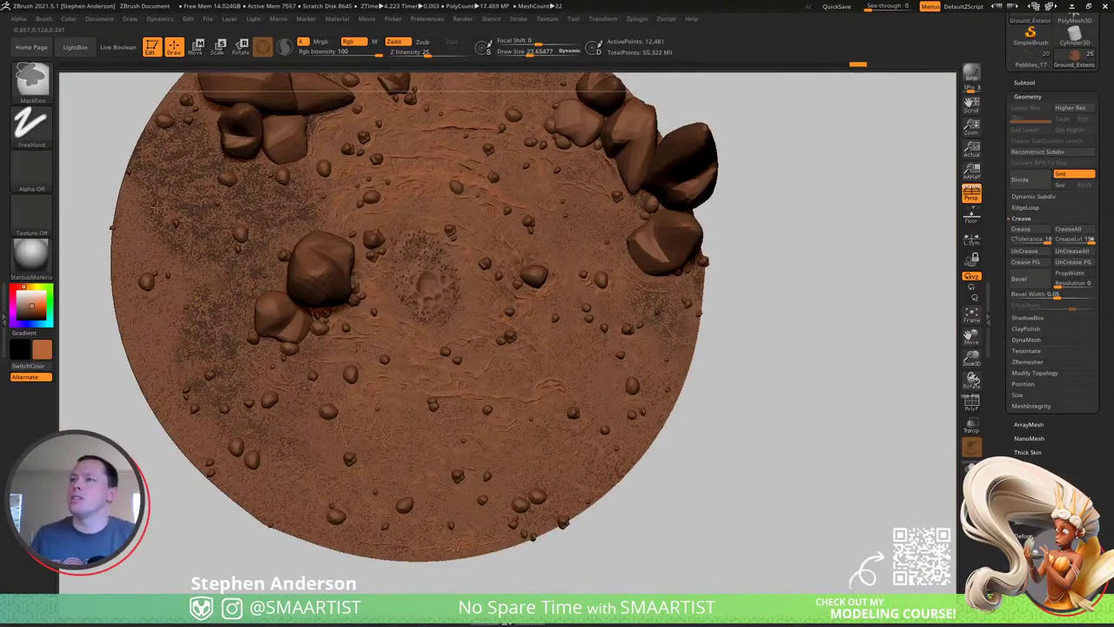
Load the Fibers78 grass preset onto the masked ground and inspect the fibers around the rocks.
{"action": "right_click_drag", "start_coordinate": [198, 284], "coordinate": [358, 265]}
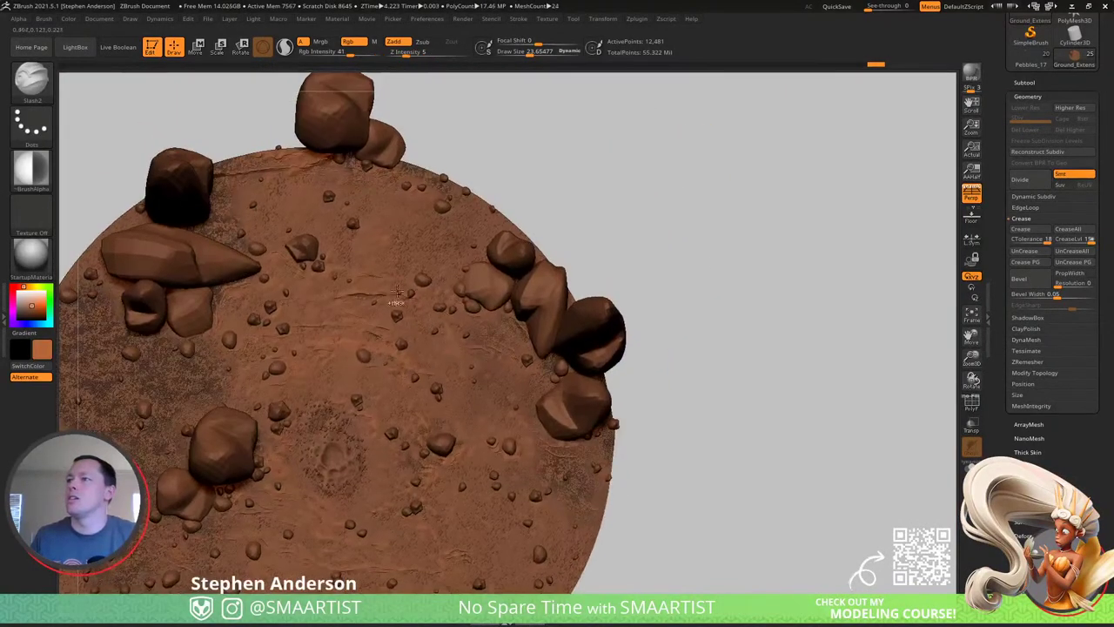
{"action": "right_click_drag", "start_coordinate": [437, 284], "coordinate": [300, 152]}
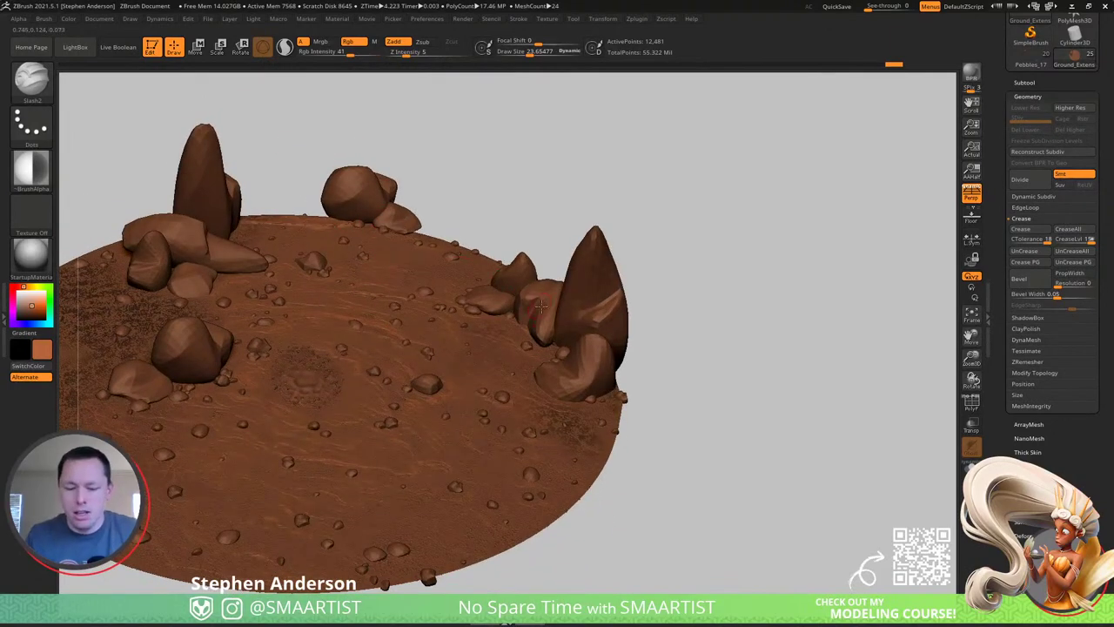
{"action": "key", "text": "comma"}
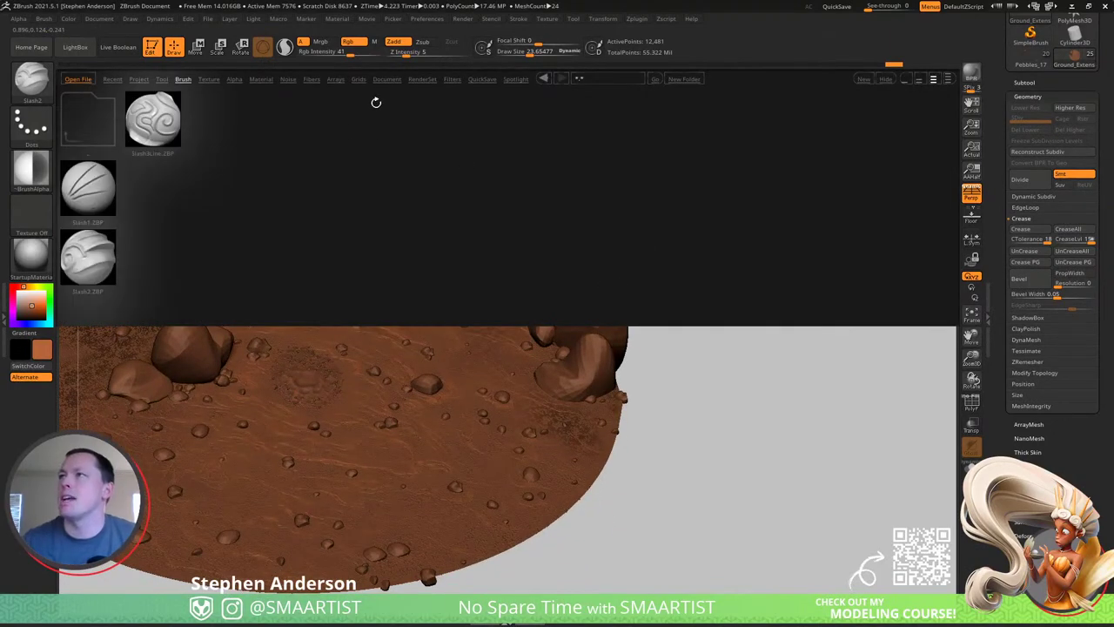
{"action": "left_click", "coordinate": [311, 79]}
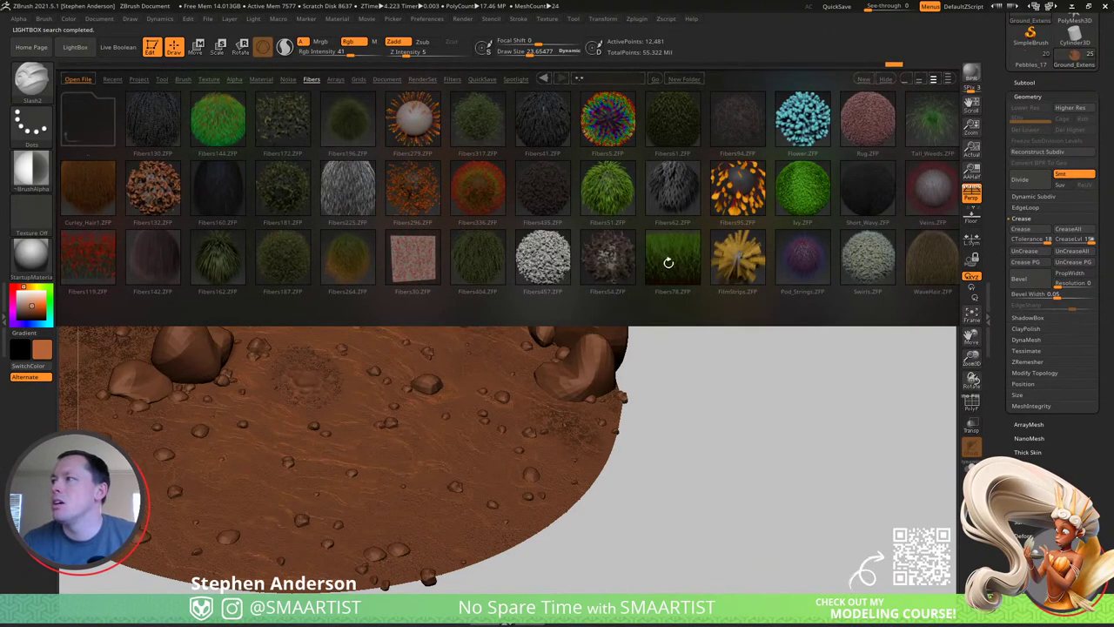
{"action": "double_click", "coordinate": [669, 262]}
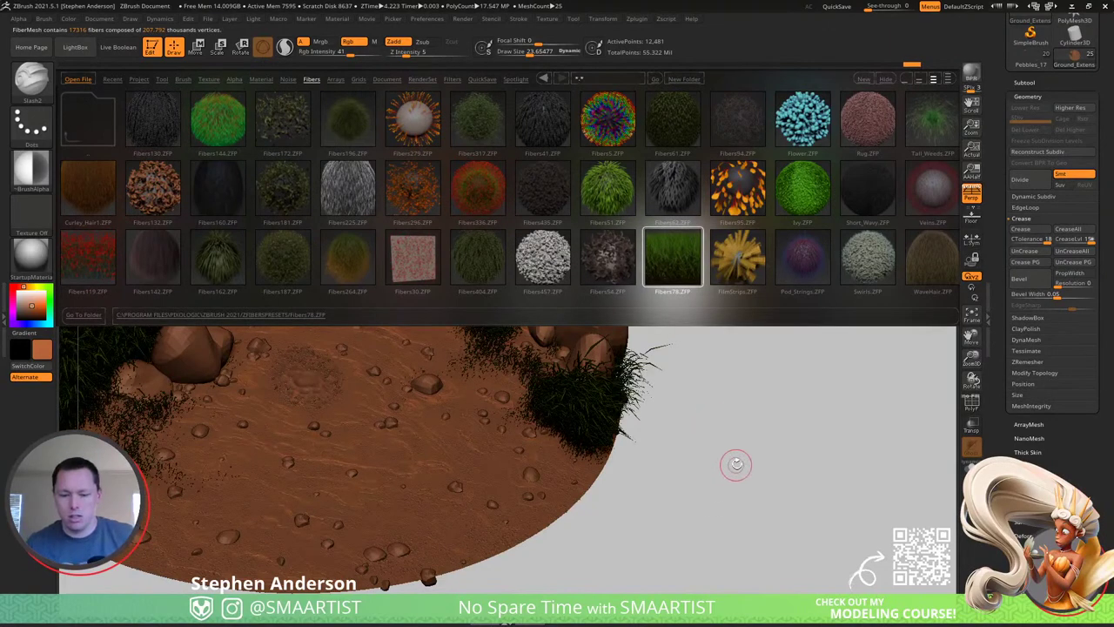
{"action": "left_click_drag", "start_coordinate": [736, 464], "coordinate": [546, 326]}
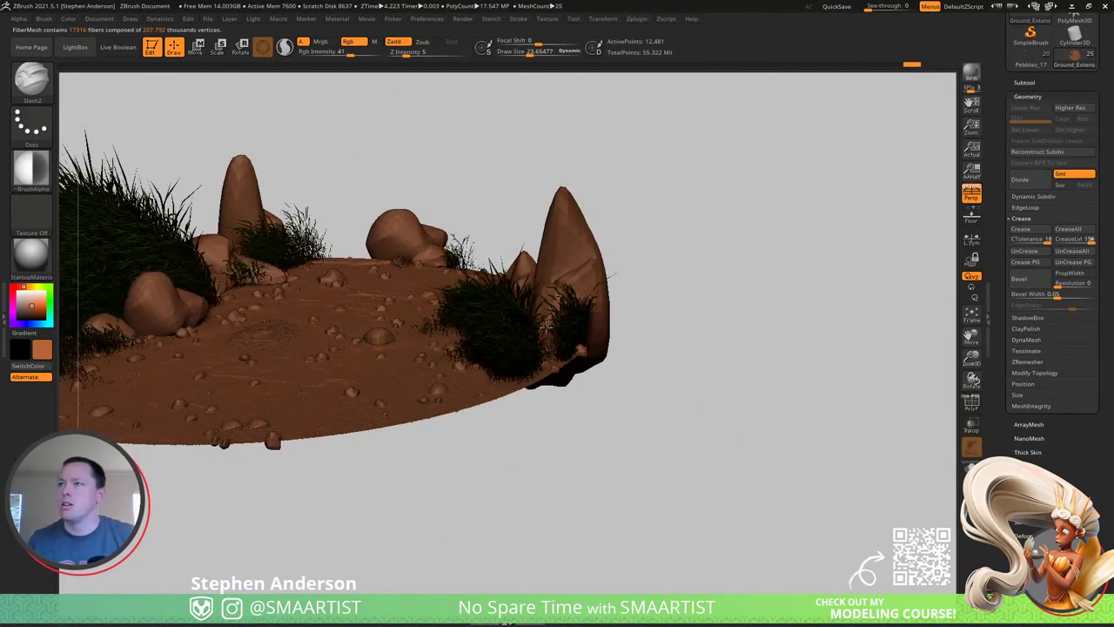
{"action": "right_click_drag", "start_coordinate": [547, 328], "coordinate": [690, 329], "text": "alt"}
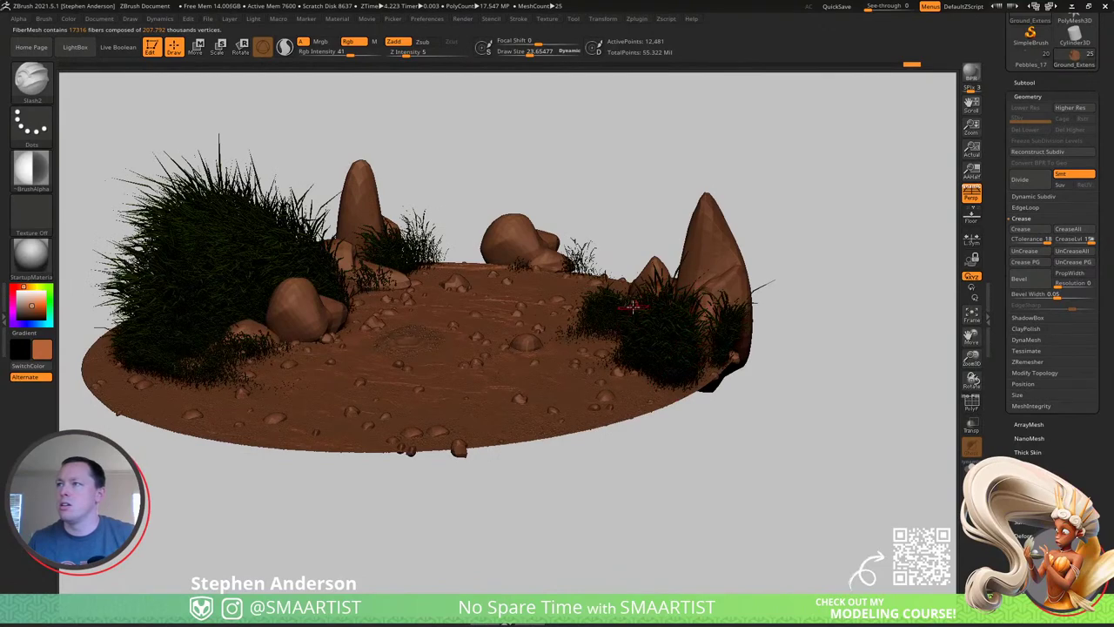
{"action": "mouse_move", "coordinate": [633, 306]}
{"action": "right_mouse_down"}
{"action": "mouse_move", "coordinate": [676, 311]}
{"action": "mouse_move", "coordinate": [538, 334]}
{"action": "mouse_move", "coordinate": [683, 318]}
{"action": "mouse_move", "coordinate": [662, 362]}
{"action": "mouse_move", "coordinate": [676, 381]}
{"action": "right_mouse_up"}
{"action": "mouse_move", "coordinate": [374, 383]}
{"action": "right_mouse_down"}
{"action": "mouse_move", "coordinate": [403, 313]}
{"action": "mouse_move", "coordinate": [343, 314]}
{"action": "mouse_move", "coordinate": [385, 366]}
{"action": "right_mouse_up"}
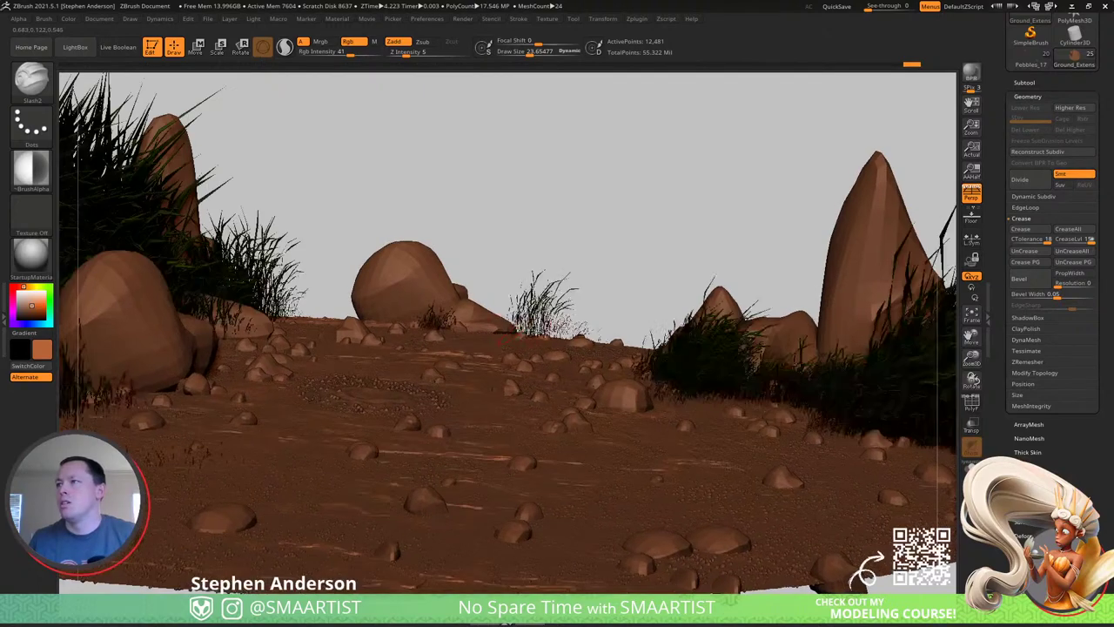
Remove the fiber preview, mask the ground beside the round boulder at the back, and preview the FiberMesh grass again.
{"action": "mouse_move", "coordinate": [439, 309]}
{"action": "right_mouse_down"}
{"action": "mouse_move", "coordinate": [366, 329]}
{"action": "mouse_move", "coordinate": [393, 304]}
{"action": "right_mouse_up"}
{"action": "key", "text": "ctrl+shift+z"}
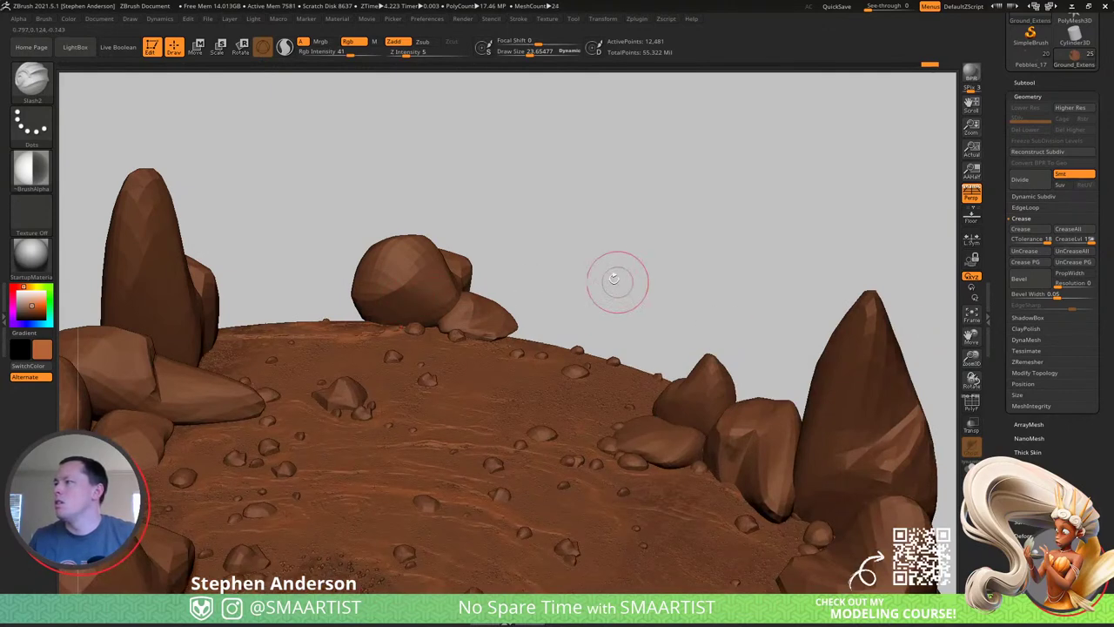
{"action": "left_click", "coordinate": [1045, 480]}
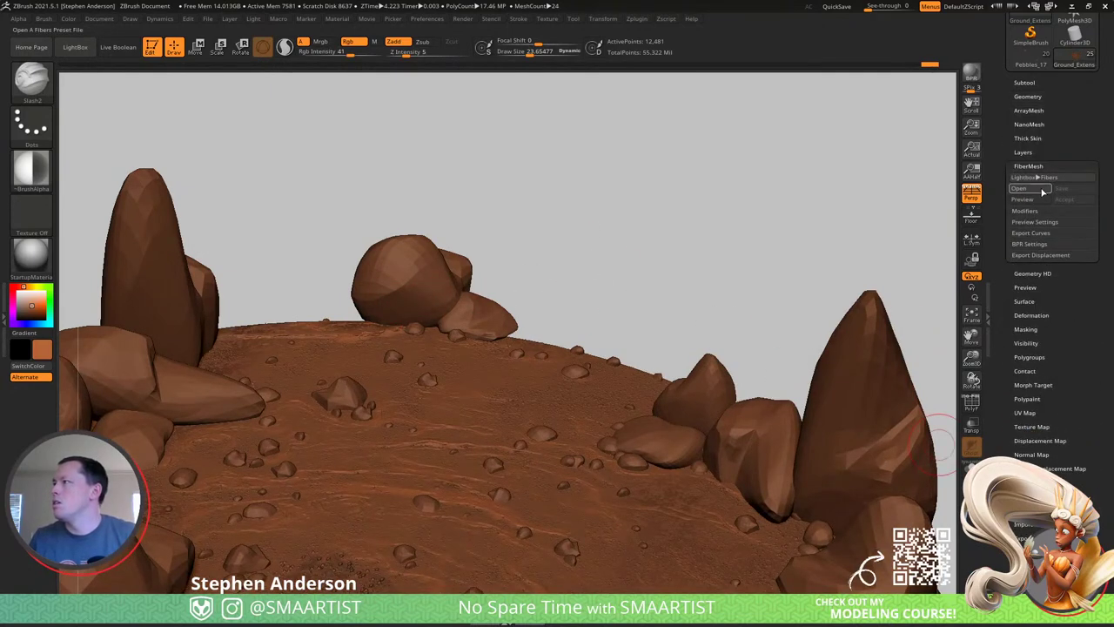
{"action": "left_click", "coordinate": [1041, 189]}
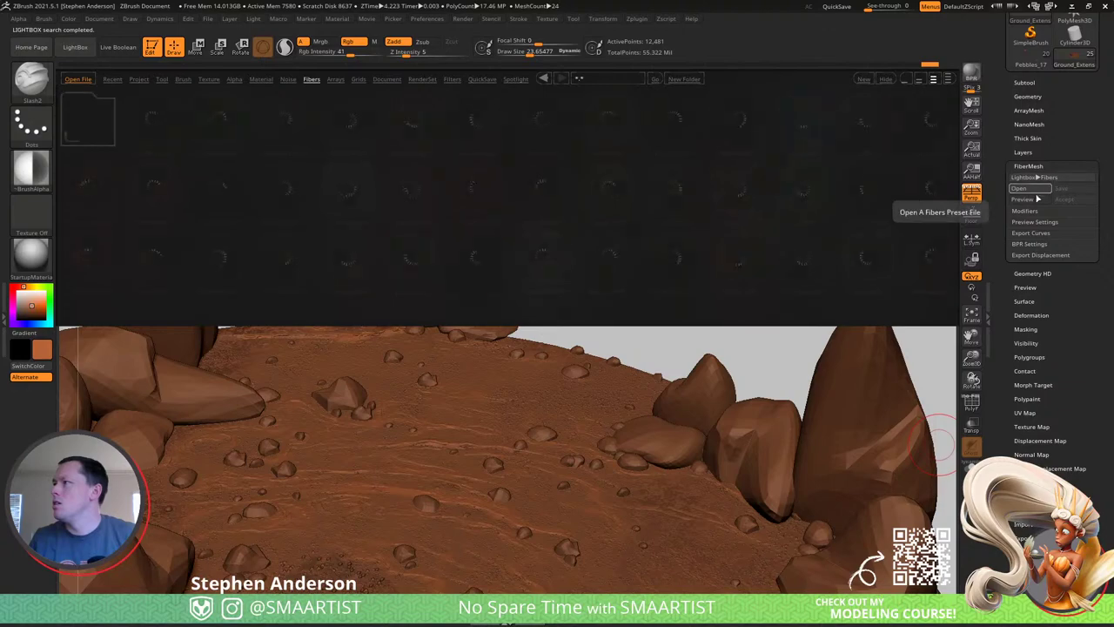
{"action": "left_click", "coordinate": [1036, 199]}
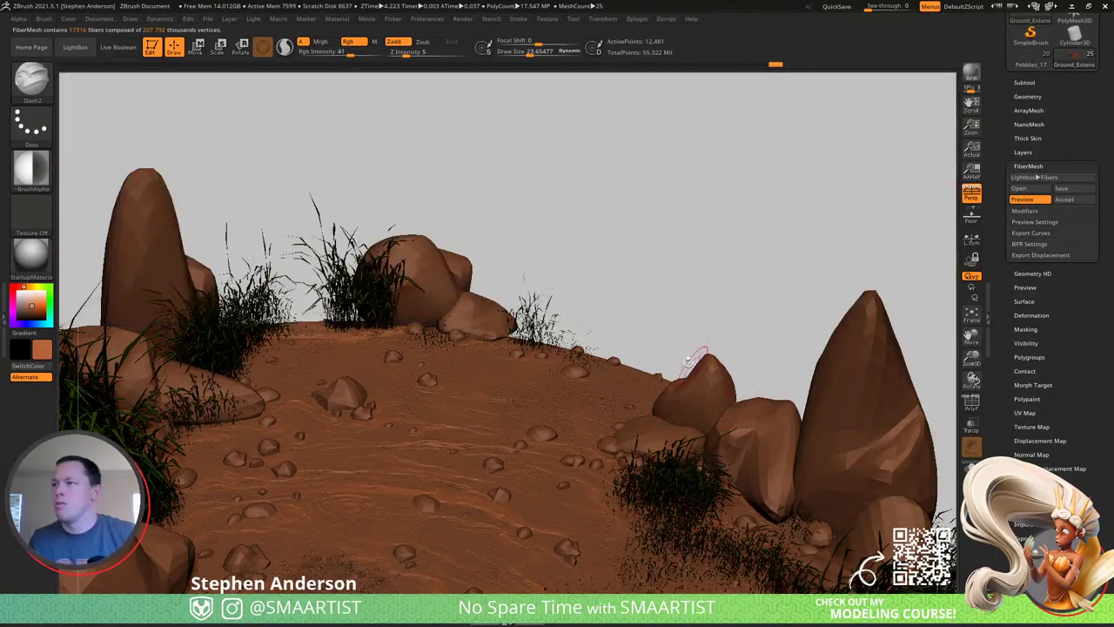
Refine the ground mask along the back edge between the tall rock and the round boulder, checking it with the grass preview.
{"action": "left_click_drag", "start_coordinate": [522, 262], "coordinate": [301, 335]}
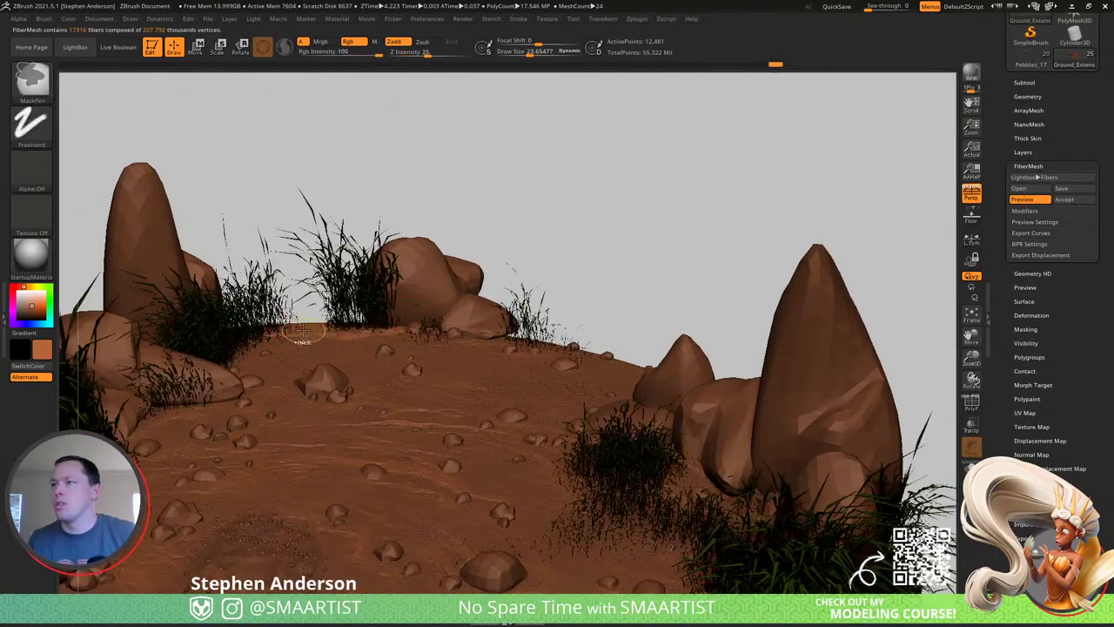
{"action": "key", "text": "ctrl+shift+z"}
{"action": "right_click_drag", "start_coordinate": [306, 345], "coordinate": [273, 357]}
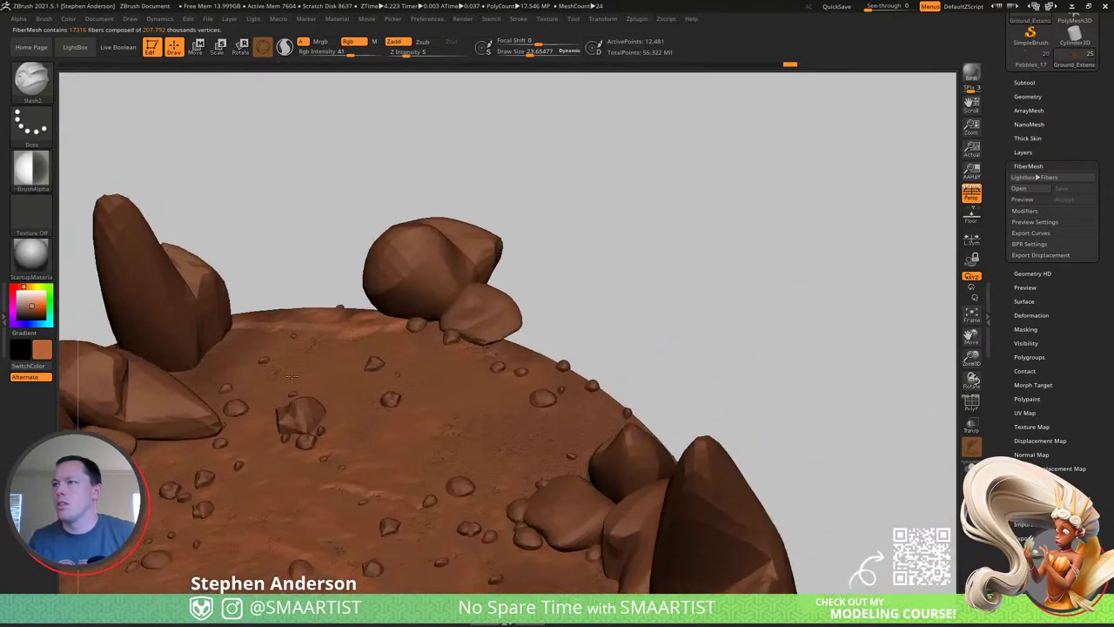
{"action": "key", "text": "ctrl+shift+z"}
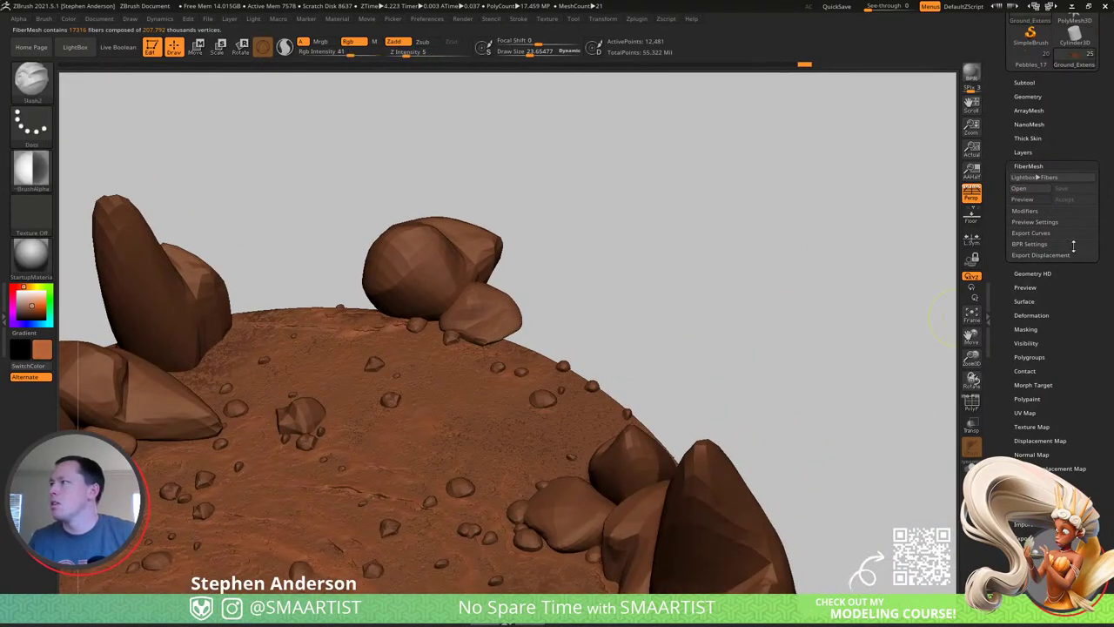
{"action": "left_click", "coordinate": [1029, 201]}
{"action": "mouse_move", "coordinate": [202, 290]}
{"action": "right_mouse_down"}
{"action": "mouse_move", "coordinate": [237, 305]}
{"action": "mouse_move", "coordinate": [235, 345]}
{"action": "right_mouse_up"}
{"action": "key", "text": "ctrl"}
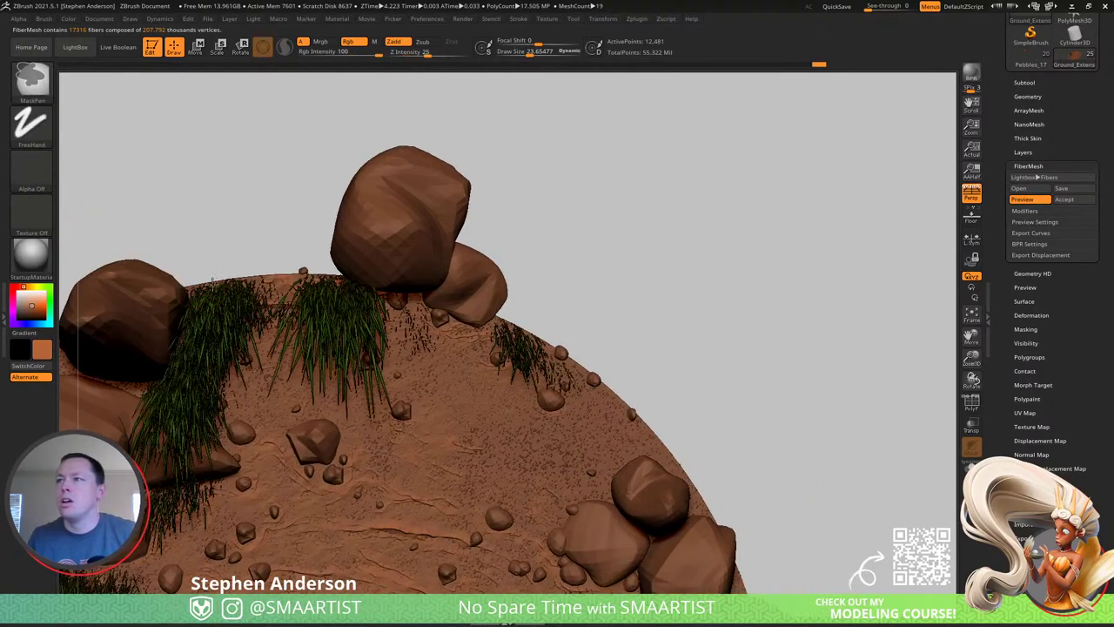
{"action": "key", "text": "ctrl+shift+z"}
{"action": "right_click_drag", "start_coordinate": [287, 312], "coordinate": [337, 266]}
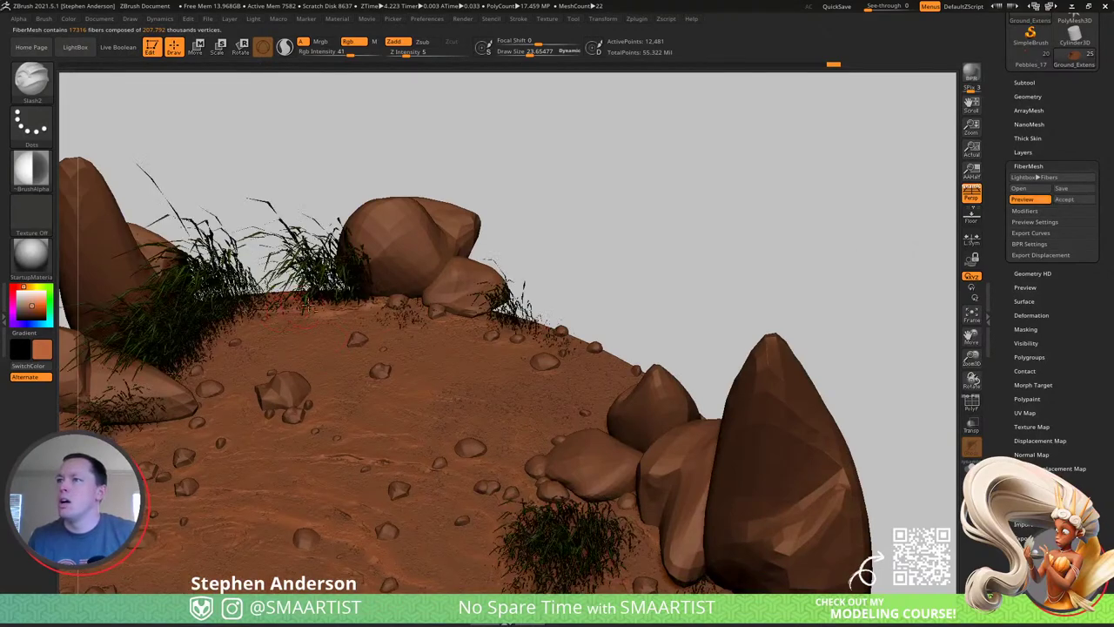
Hide the grass preview, mask more ground in front of the long flat rock, and preview the fibers again.
{"action": "right_click_drag", "start_coordinate": [309, 304], "coordinate": [405, 251]}
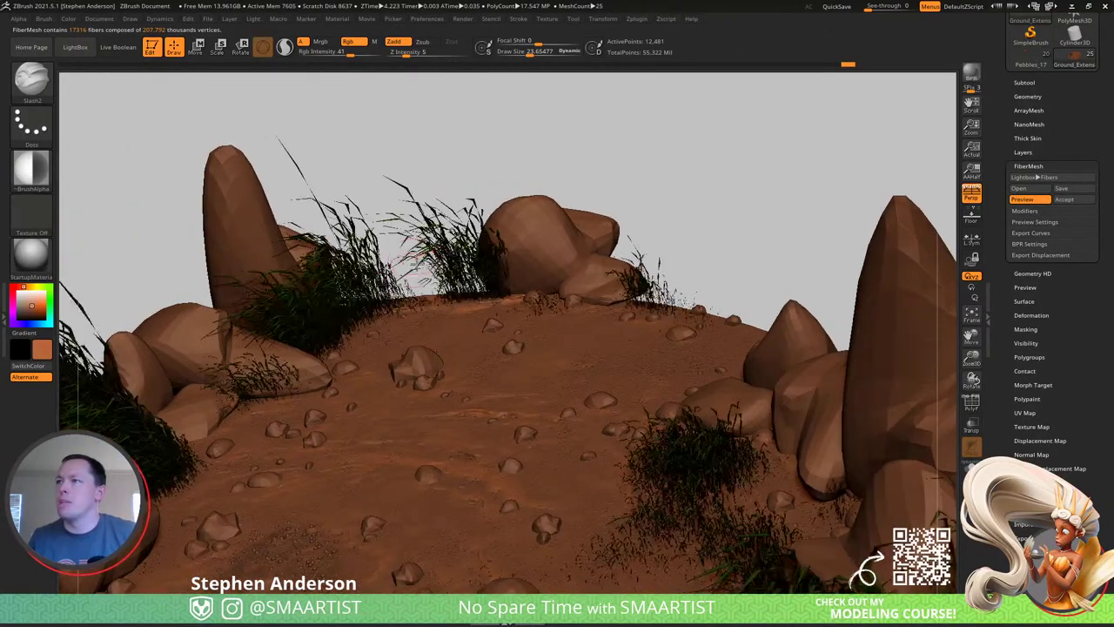
{"action": "right_click_drag", "start_coordinate": [557, 275], "coordinate": [280, 461]}
{"action": "key", "text": "ctrl"}
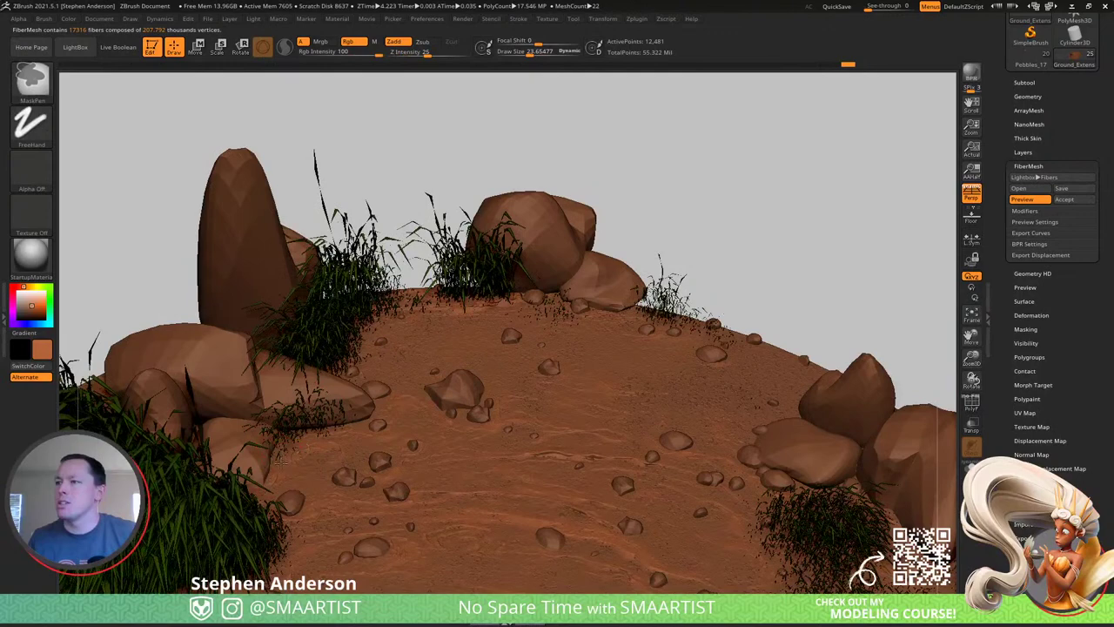
{"action": "key", "text": "ctrl+shift+z"}
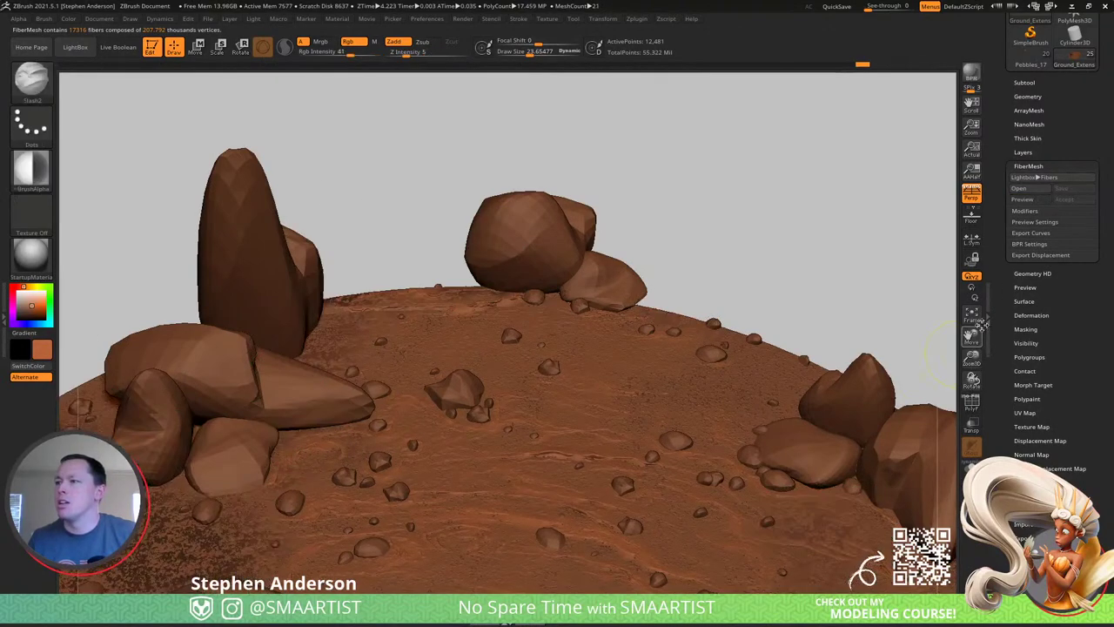
{"action": "left_click", "coordinate": [1025, 199]}
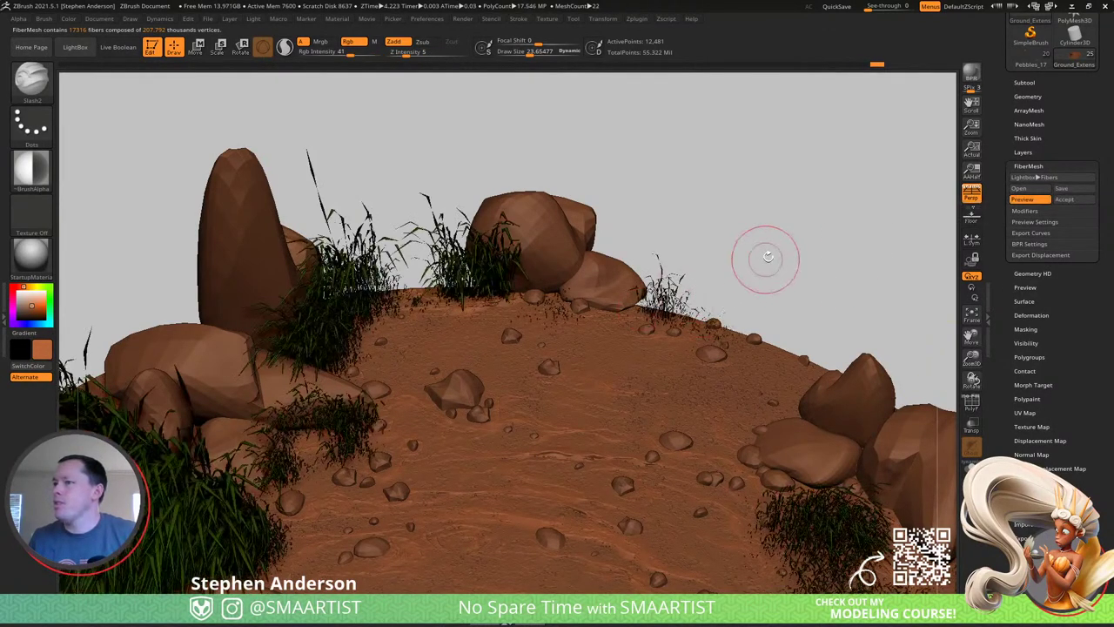
Hide the grass preview, mask the terrain edge behind the small pointed rock, and preview the grass there.
{"action": "left_click_drag", "start_coordinate": [766, 256], "coordinate": [623, 220]}
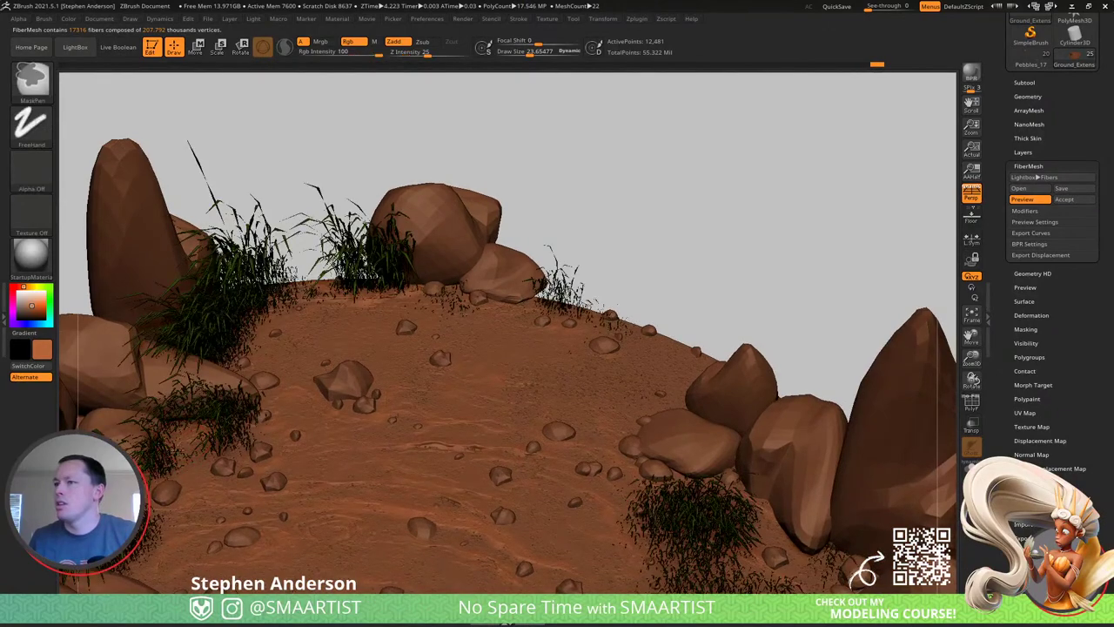
{"action": "key", "text": "ctrl+shift+z"}
{"action": "left_click_drag", "start_coordinate": [727, 349], "coordinate": [699, 398]}
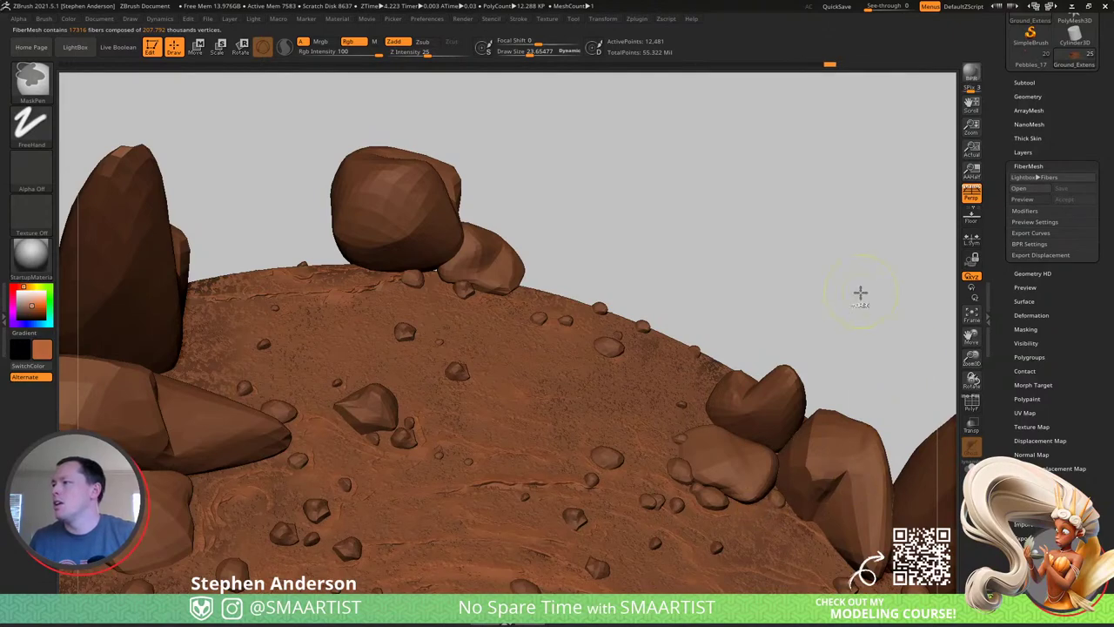
{"action": "left_click_drag", "start_coordinate": [860, 293], "coordinate": [880, 265]}
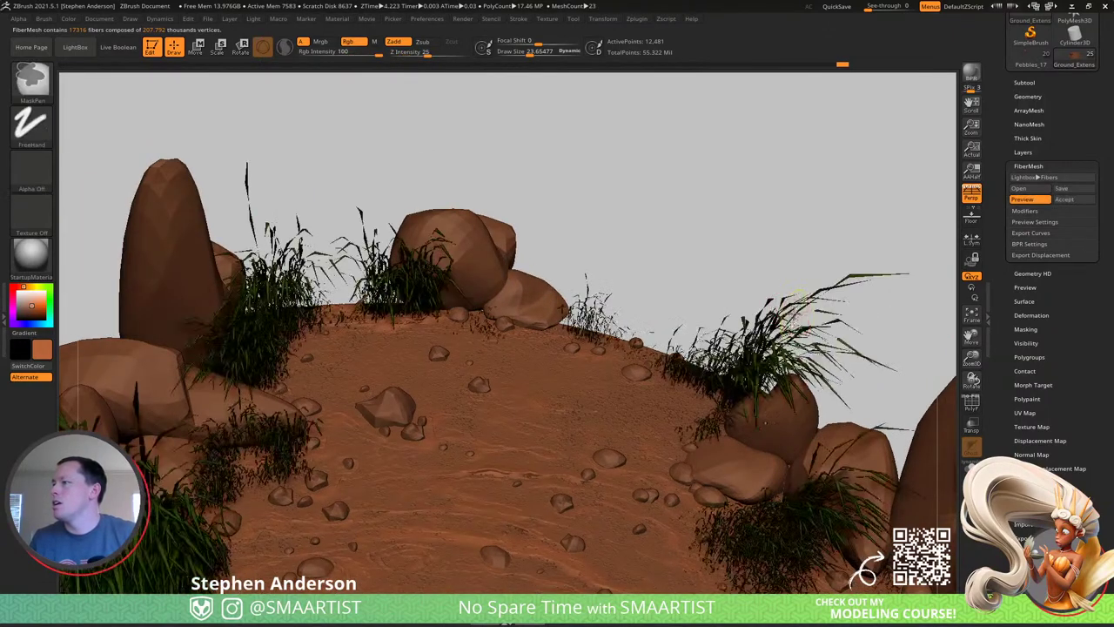
Enlarge the draw size to about 80, mask more ground toward the front of the terrain near the tall pointed rock, and preview the grass again.
{"action": "left_click_drag", "start_coordinate": [762, 271], "coordinate": [701, 224]}
{"action": "left_click_drag", "start_coordinate": [308, 357], "coordinate": [311, 378]}
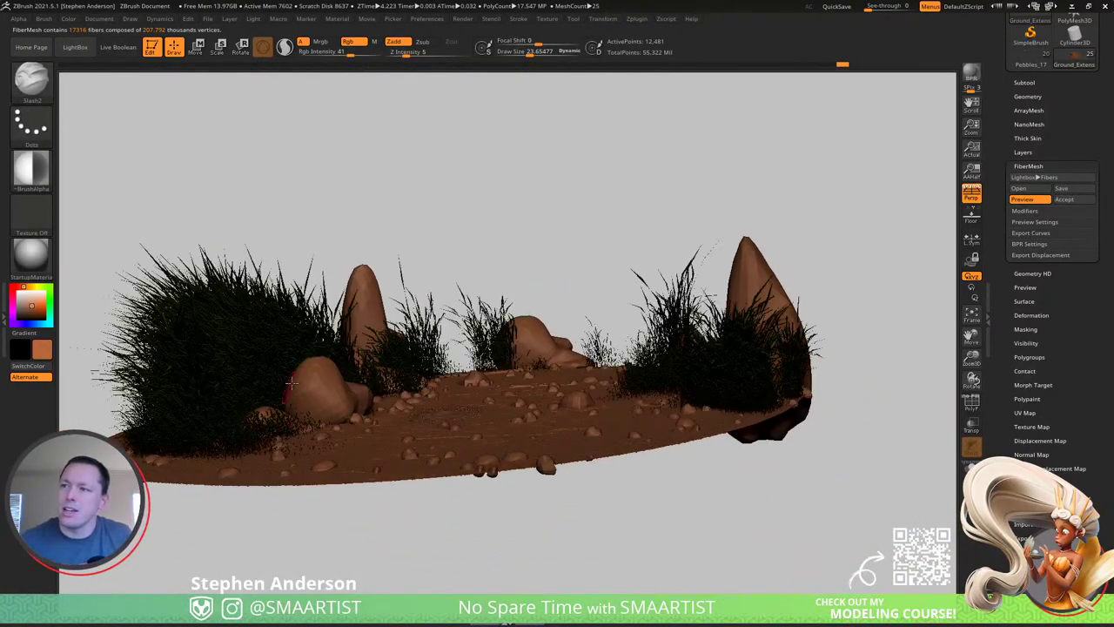
{"action": "mouse_move", "coordinate": [292, 365]}
{"action": "right_mouse_down"}
{"action": "mouse_move", "coordinate": [283, 397]}
{"action": "mouse_move", "coordinate": [309, 377]}
{"action": "right_mouse_up"}
{"action": "left_click_drag", "start_coordinate": [309, 376], "coordinate": [248, 427]}
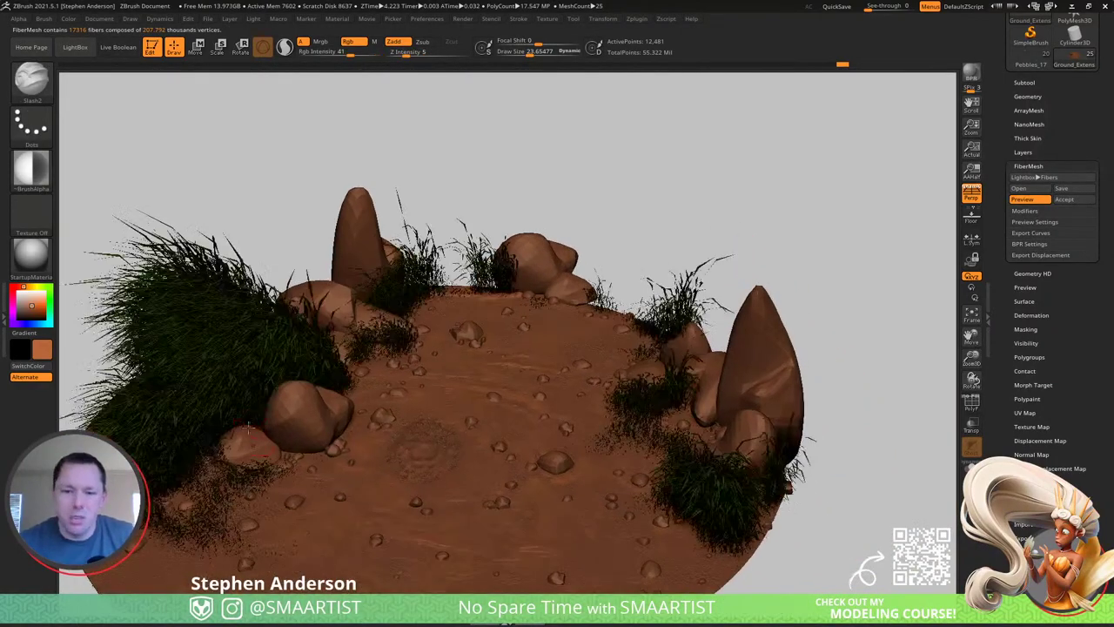
{"action": "left_click_drag", "start_coordinate": [323, 373], "coordinate": [253, 515]}
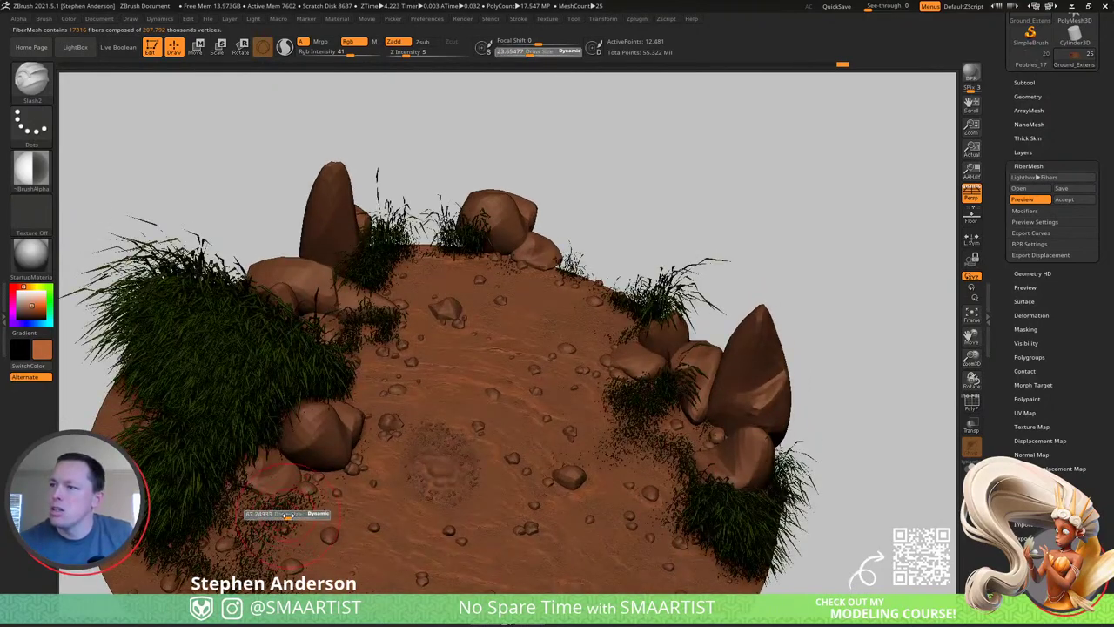
{"action": "key", "text": "ctrl"}
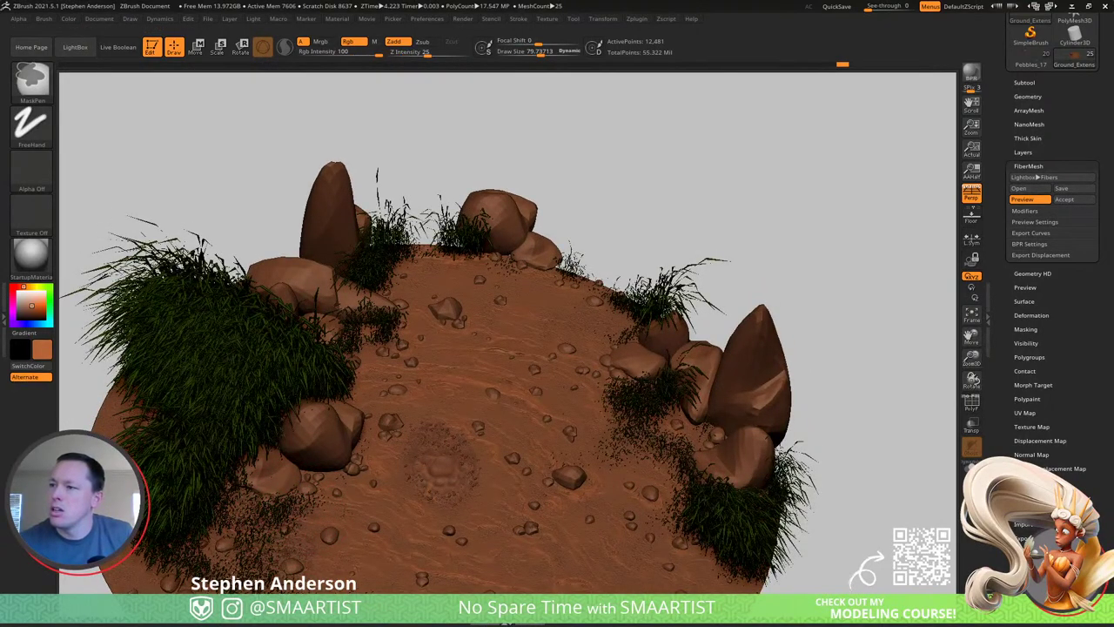
{"action": "right_click_drag", "start_coordinate": [373, 455], "coordinate": [304, 375]}
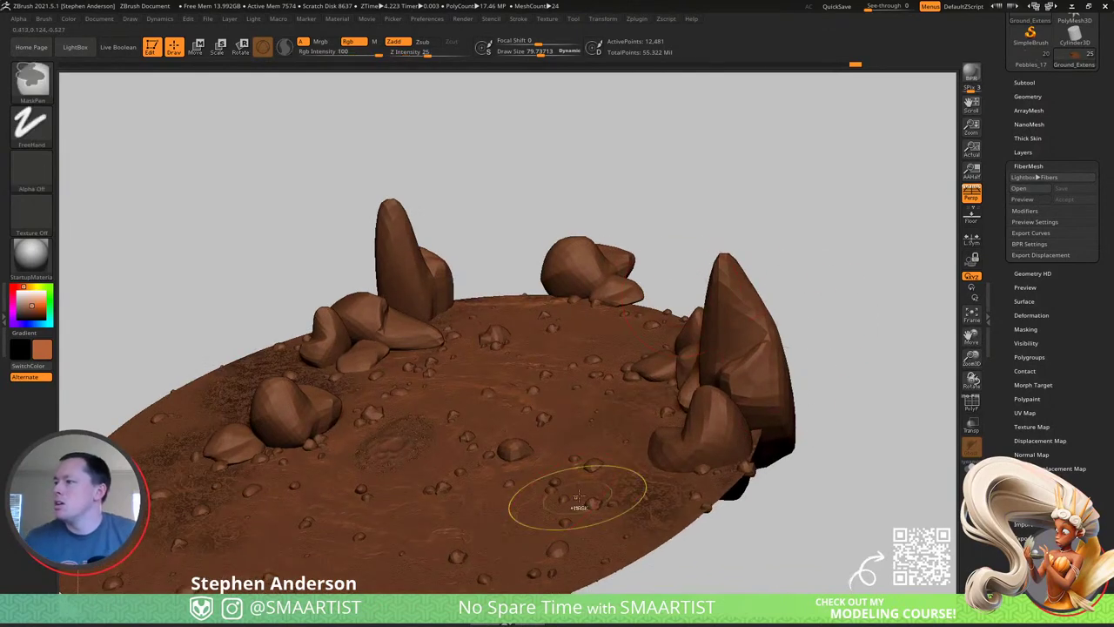
{"action": "left_click_drag", "start_coordinate": [578, 502], "coordinate": [538, 591], "text": "ctrl"}
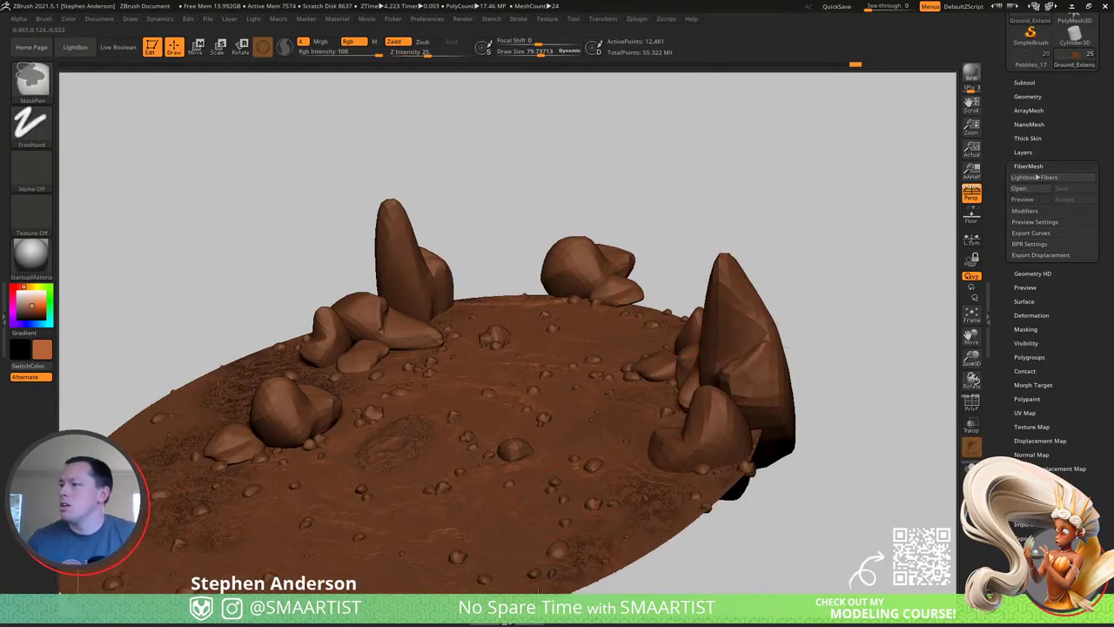
{"action": "left_click", "coordinate": [1041, 192]}
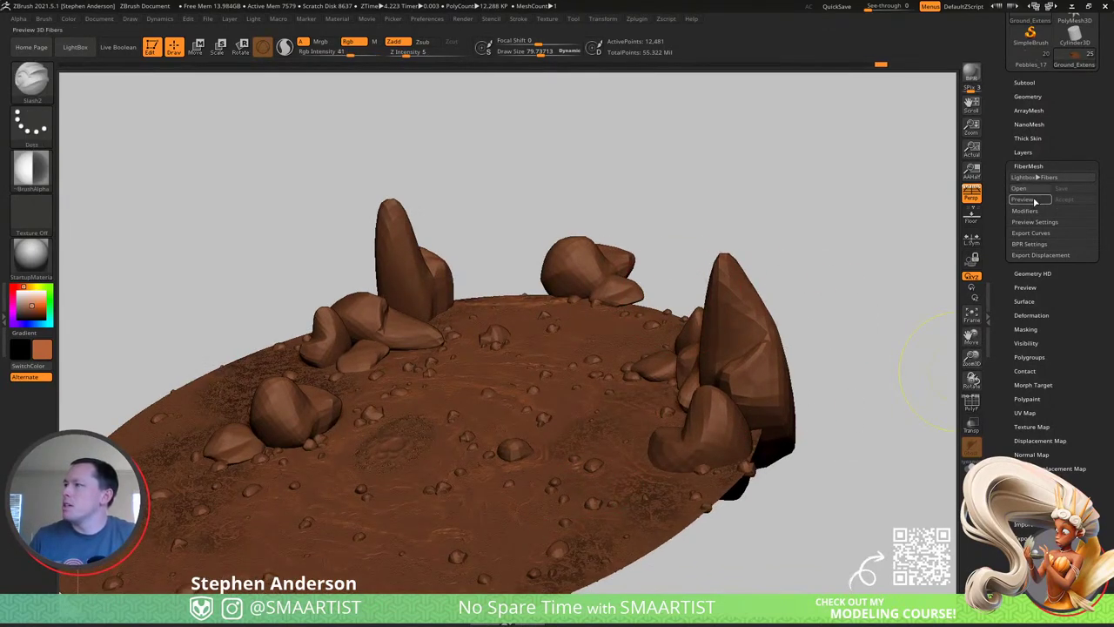
{"action": "left_click", "coordinate": [1032, 200]}
Shorten and thin the grass fibers by setting Length to about 55.6 and Coverage to about 4.9.
{"action": "right_click_drag", "start_coordinate": [827, 280], "coordinate": [678, 320]}
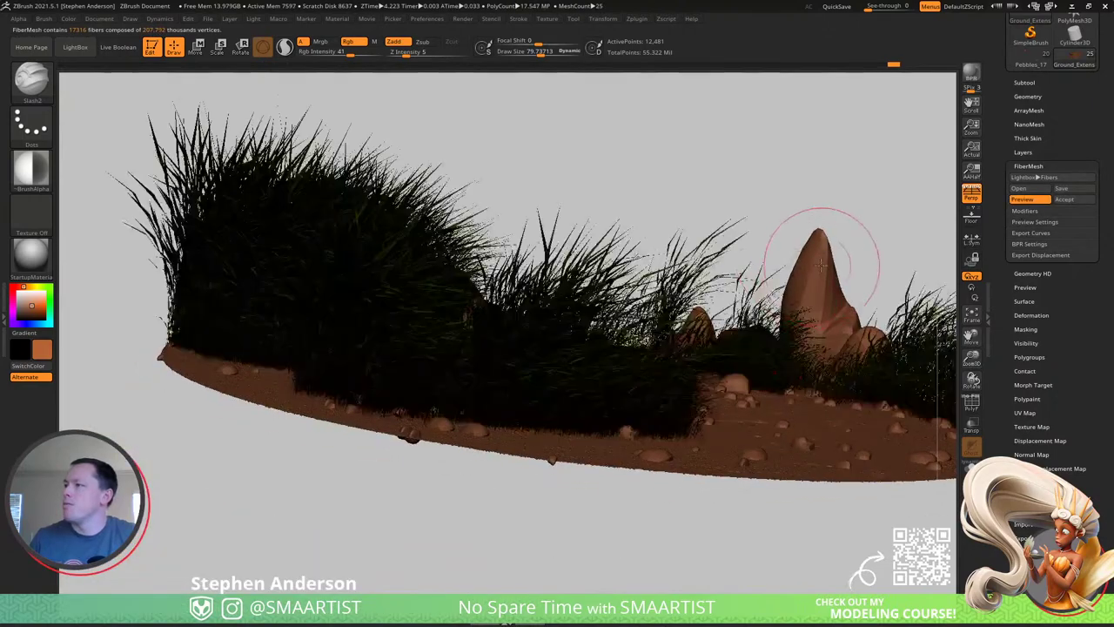
{"action": "right_click_drag", "start_coordinate": [818, 261], "coordinate": [735, 309]}
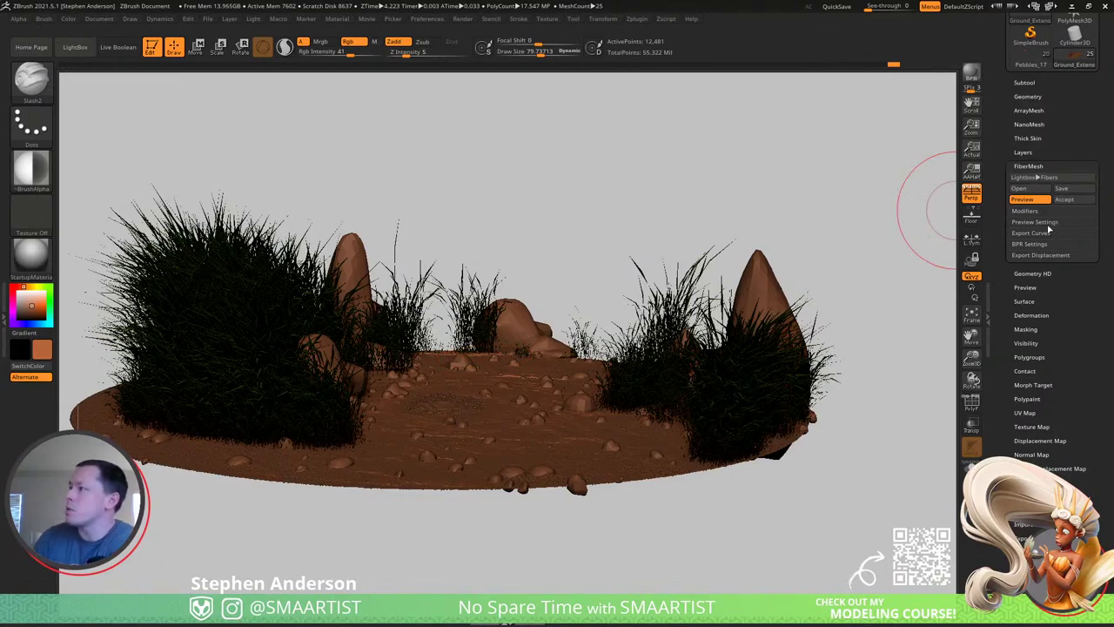
{"action": "left_click", "coordinate": [1036, 212]}
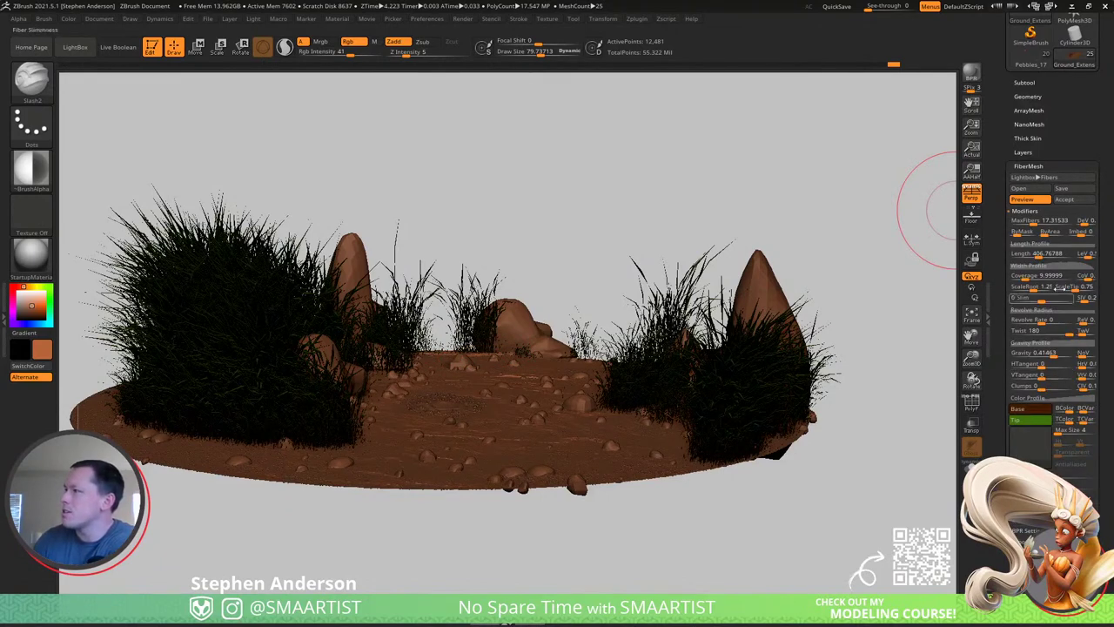
{"action": "left_click_drag", "start_coordinate": [1038, 258], "coordinate": [1026, 257]}
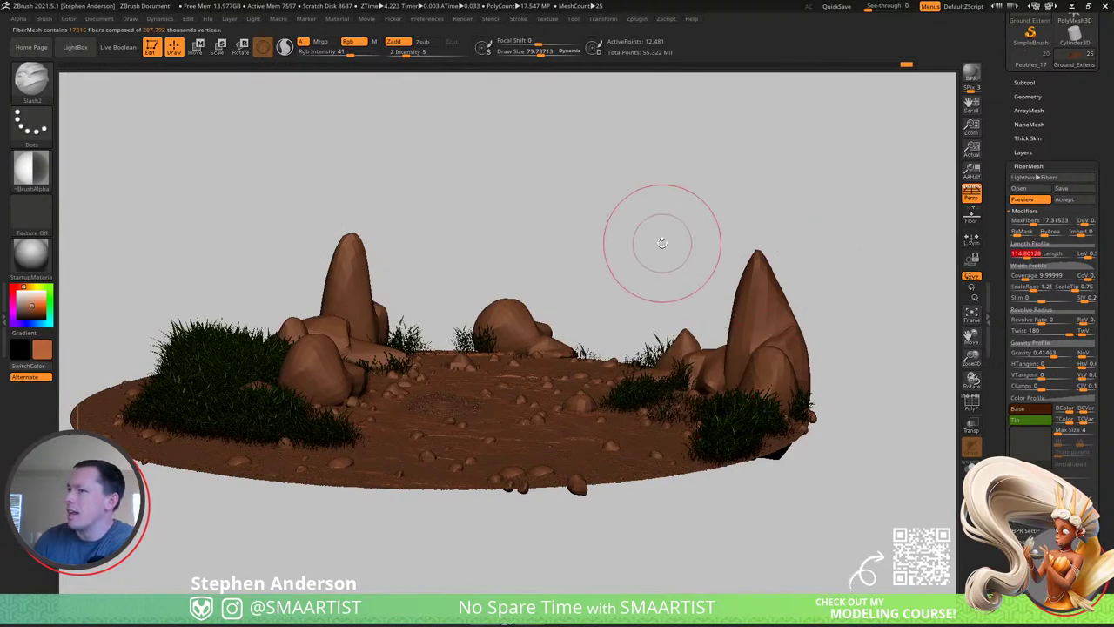
{"action": "left_click_drag", "start_coordinate": [661, 241], "coordinate": [660, 248]}
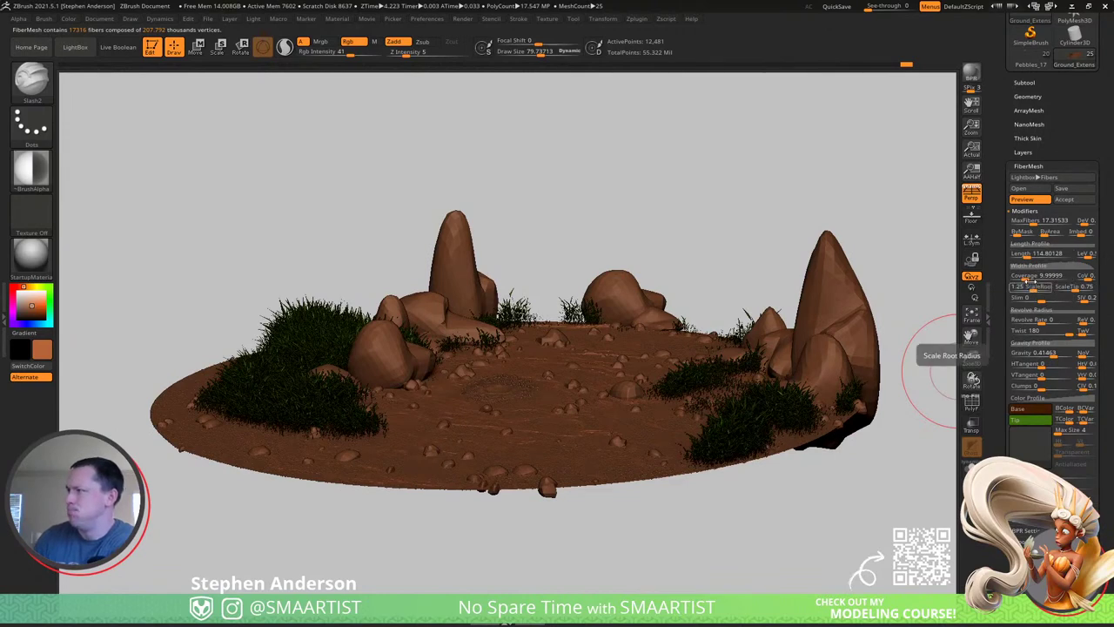
{"action": "left_click_drag", "start_coordinate": [1027, 279], "coordinate": [1021, 257]}
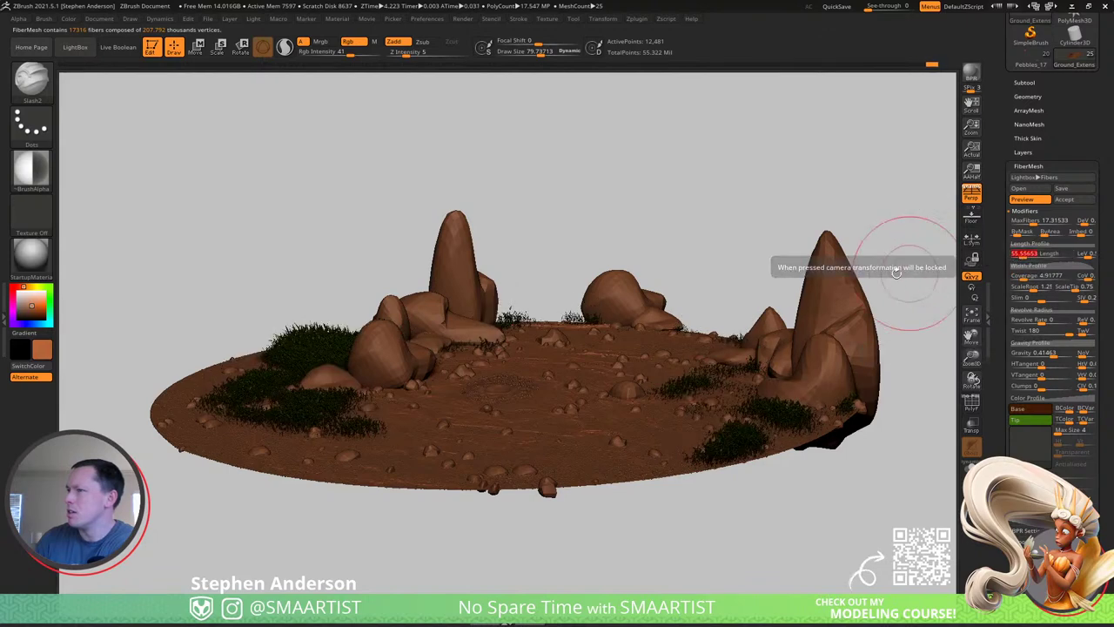
{"action": "left_click_drag", "start_coordinate": [710, 248], "coordinate": [710, 277]}
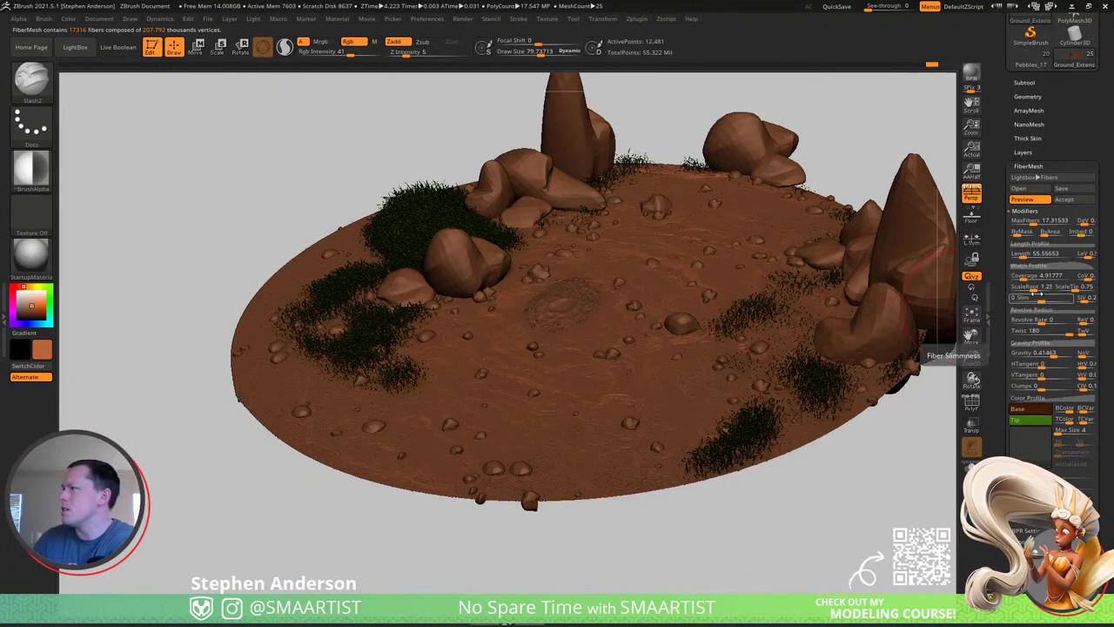
Set the fibers' root scale to about 3.03 and reduce the maximum fibers to about 4.6.
{"action": "left_click_drag", "start_coordinate": [1034, 288], "coordinate": [1041, 289]}
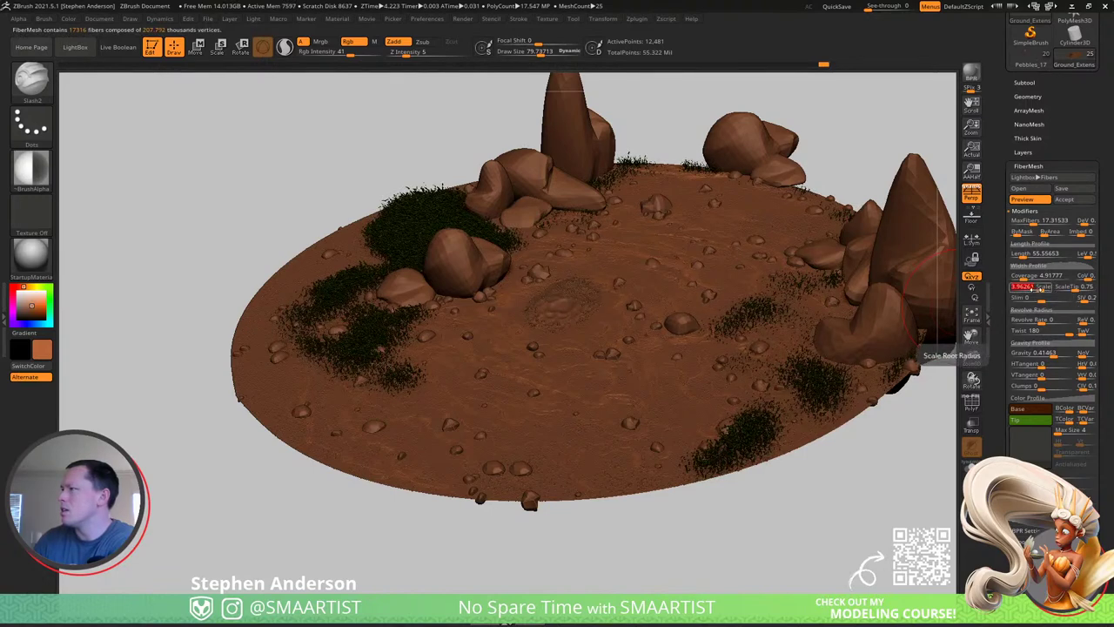
{"action": "left_click_drag", "start_coordinate": [1042, 290], "coordinate": [1038, 296]}
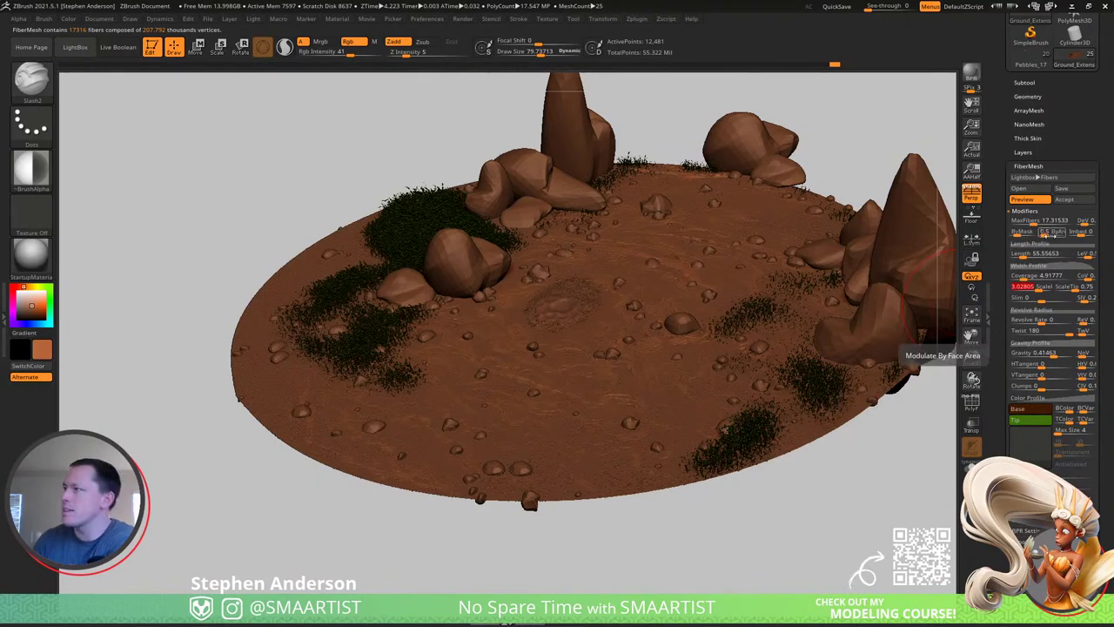
{"action": "left_click_drag", "start_coordinate": [1031, 222], "coordinate": [1024, 222]}
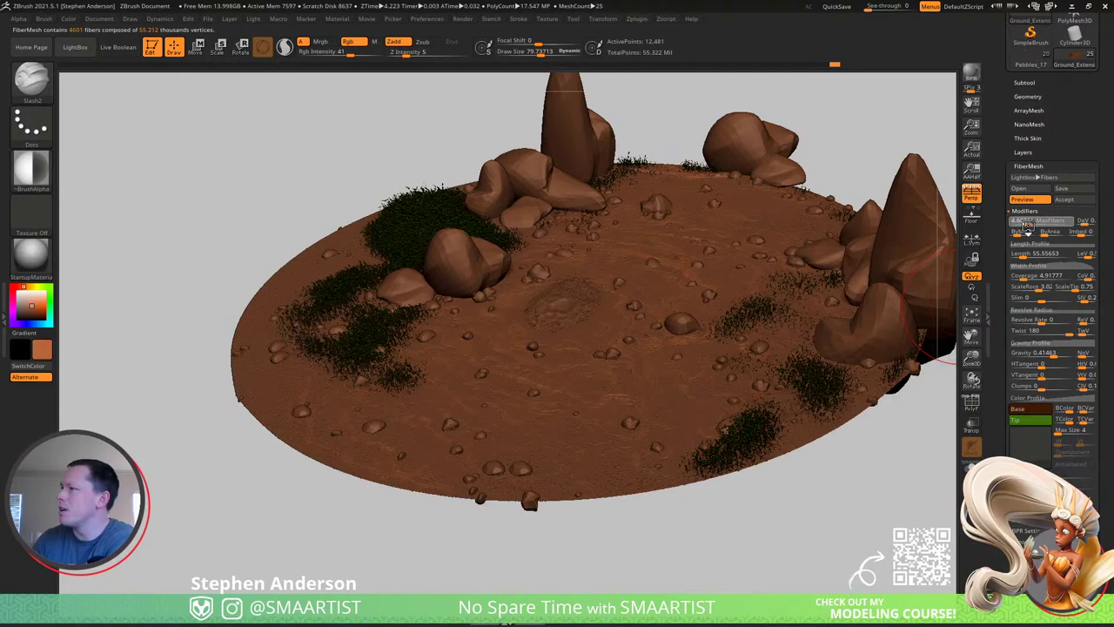
{"action": "right_click_drag", "start_coordinate": [742, 299], "coordinate": [749, 277]}
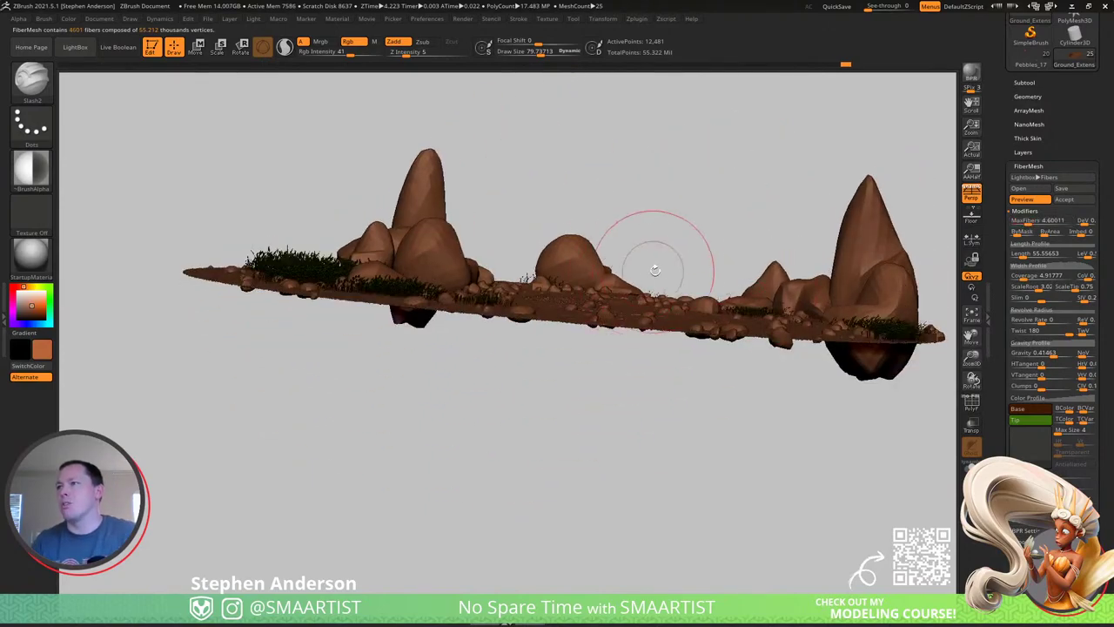
{"action": "mouse_move", "coordinate": [656, 267]}
{"action": "right_mouse_down"}
{"action": "mouse_move", "coordinate": [728, 291]}
{"action": "mouse_move", "coordinate": [679, 271]}
{"action": "right_mouse_up"}
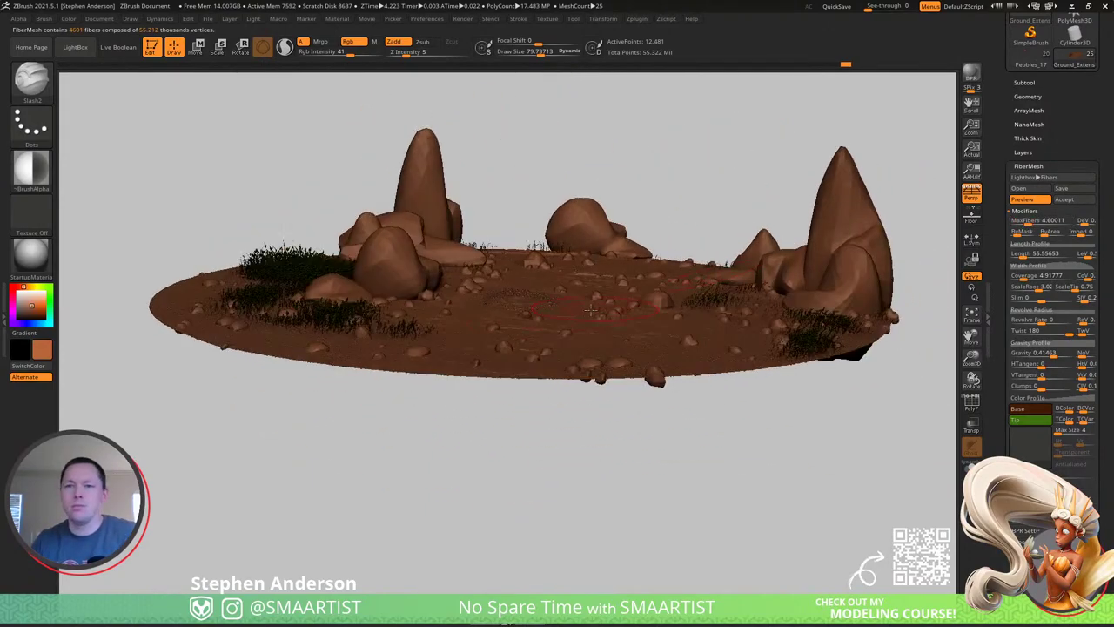
Reduce the draw size to about 24, touch up the ground mask near the round boulder at the back, and preview the fibers again.
{"action": "right_click_drag", "start_coordinate": [517, 317], "coordinate": [603, 287], "text": "ctrl"}
{"action": "right_click_drag", "start_coordinate": [529, 240], "coordinate": [515, 217]}
{"action": "key", "text": "s"}
{"action": "left_click_drag", "start_coordinate": [516, 217], "coordinate": [507, 215]}
{"action": "left_click", "coordinate": [683, 252], "text": "ctrl"}
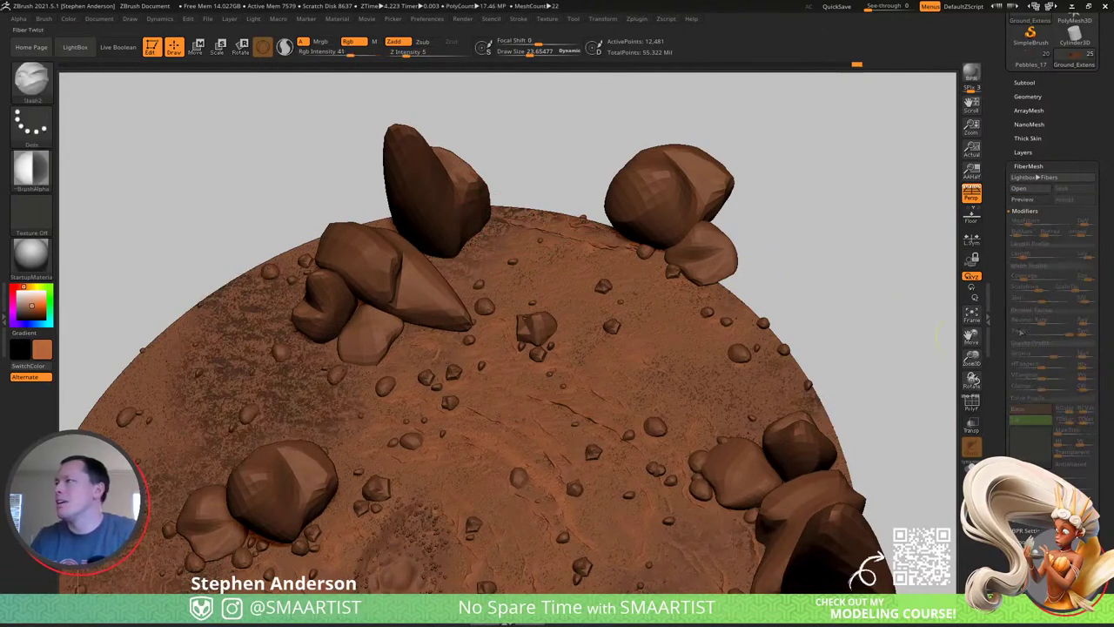
{"action": "left_click", "coordinate": [1034, 201]}
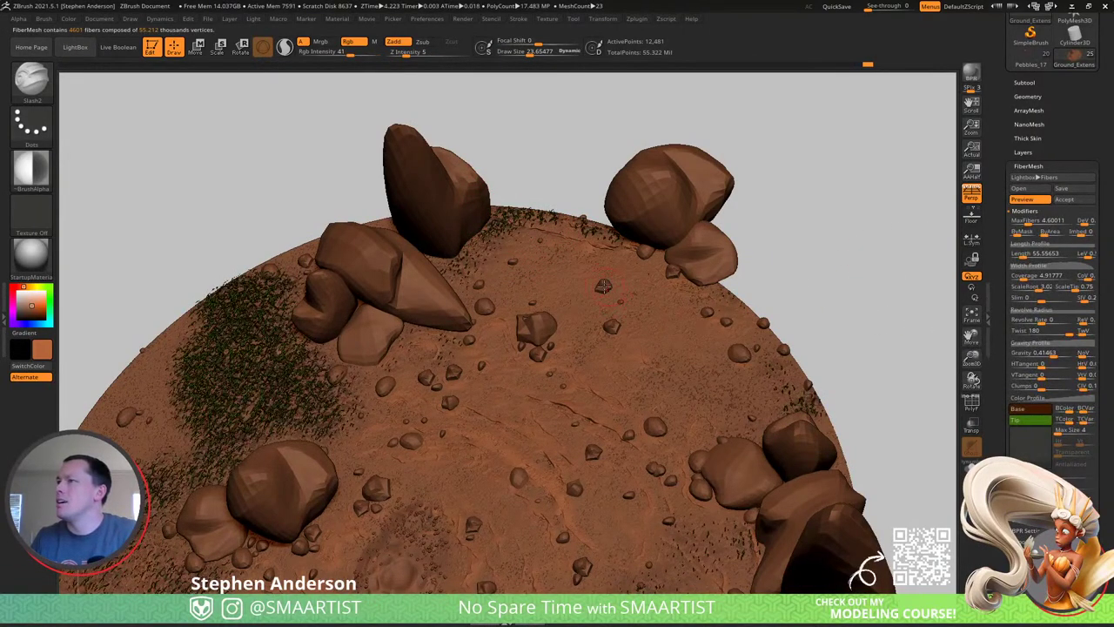
Adjust the fibers' root scale to about 2.7 while viewing the grass from a low angle.
{"action": "mouse_move", "coordinate": [467, 278]}
{"action": "right_mouse_down"}
{"action": "mouse_move", "coordinate": [485, 214]}
{"action": "mouse_move", "coordinate": [423, 305]}
{"action": "mouse_move", "coordinate": [481, 270]}
{"action": "right_mouse_up"}
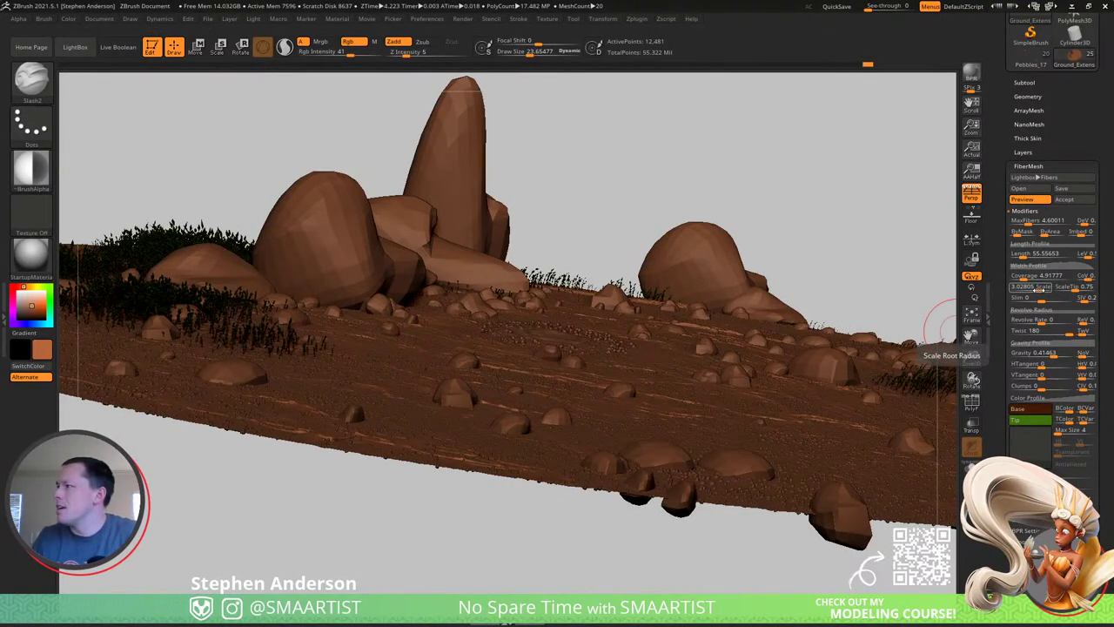
{"action": "left_click_drag", "start_coordinate": [1038, 290], "coordinate": [1030, 290]}
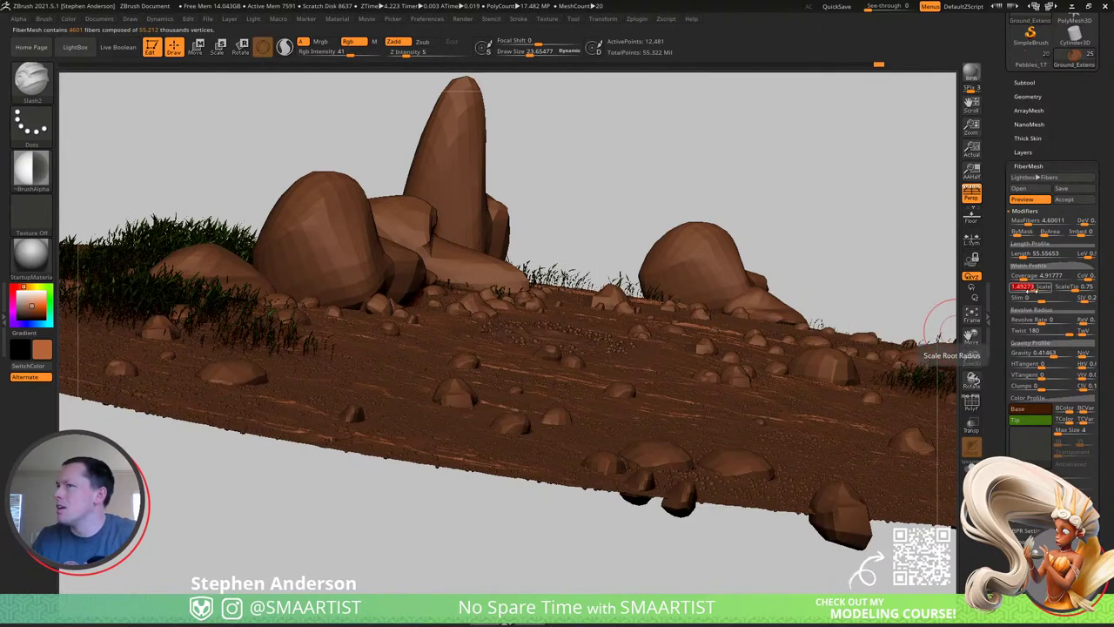
{"action": "mouse_move", "coordinate": [1031, 288]}
{"action": "left_mouse_down"}
{"action": "mouse_move", "coordinate": [1048, 286]}
{"action": "mouse_move", "coordinate": [1034, 290]}
{"action": "left_mouse_up"}
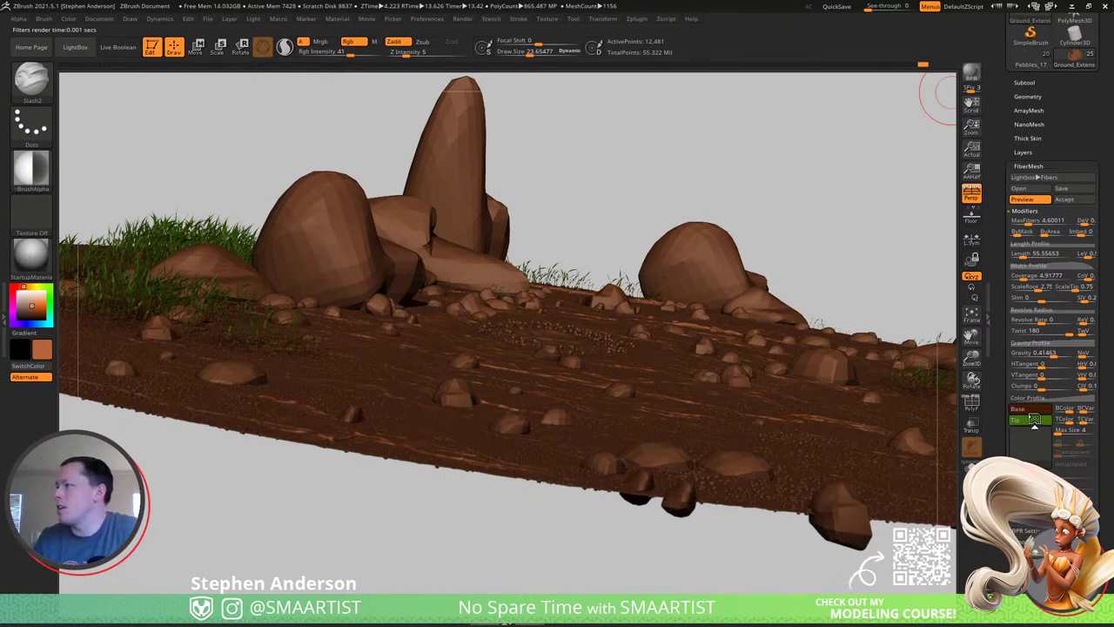
Change the fibers' tip color from green to a pale, dry straw yellow.
{"action": "left_click", "coordinate": [1034, 420]}
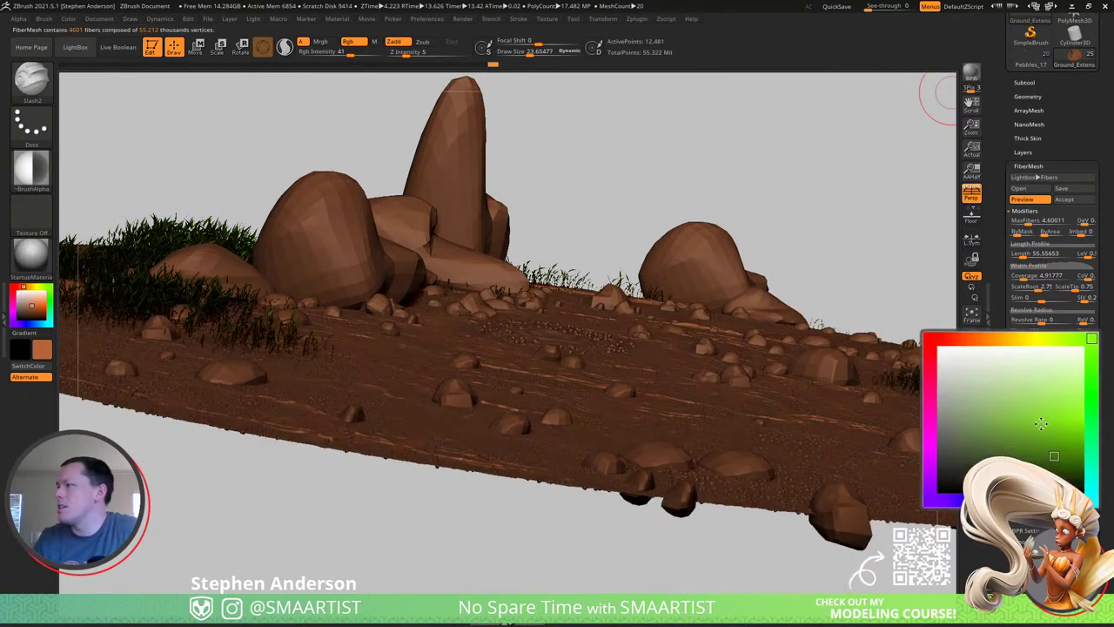
{"action": "left_click", "coordinate": [1064, 339]}
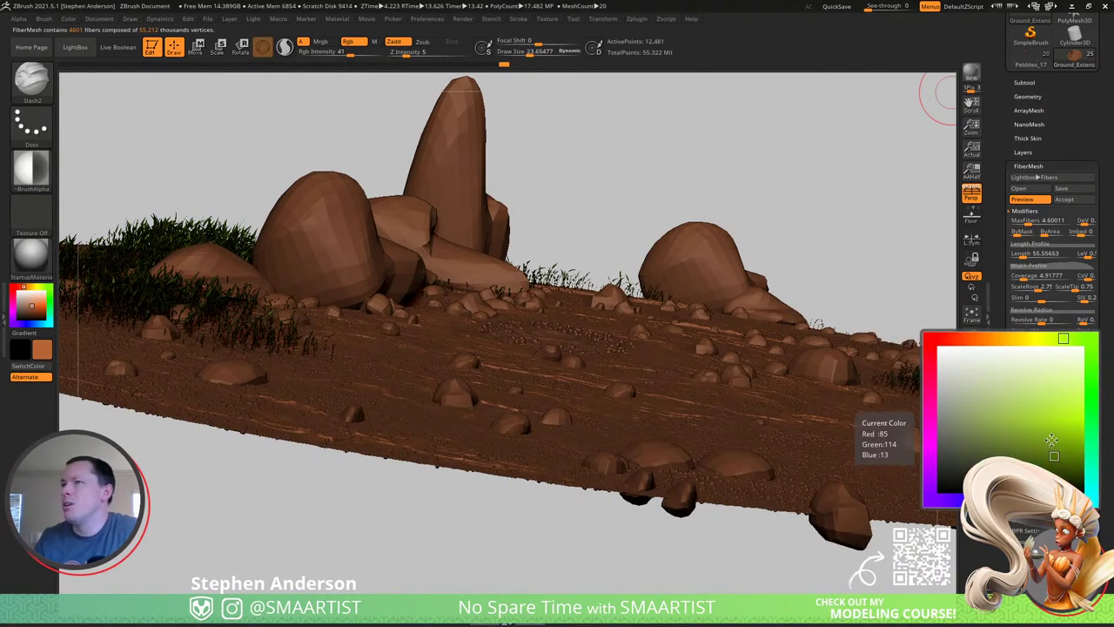
{"action": "mouse_move", "coordinate": [1052, 440]}
{"action": "left_mouse_down"}
{"action": "mouse_move", "coordinate": [1041, 418]}
{"action": "mouse_move", "coordinate": [1001, 402]}
{"action": "left_mouse_up"}
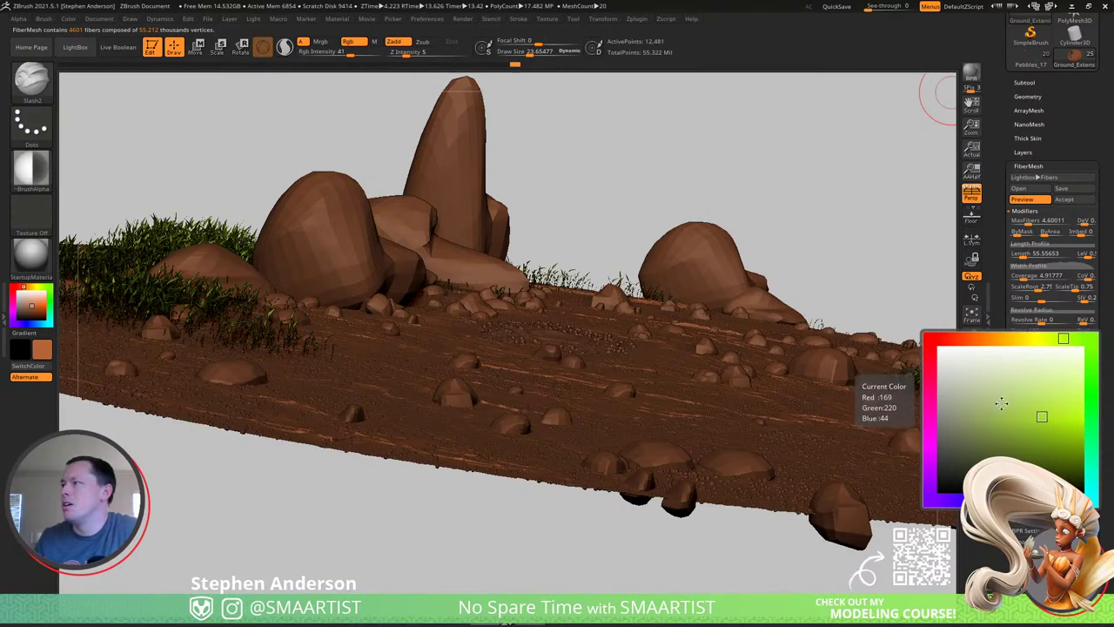
{"action": "left_click", "coordinate": [1033, 399]}
{"action": "left_click", "coordinate": [1026, 338]}
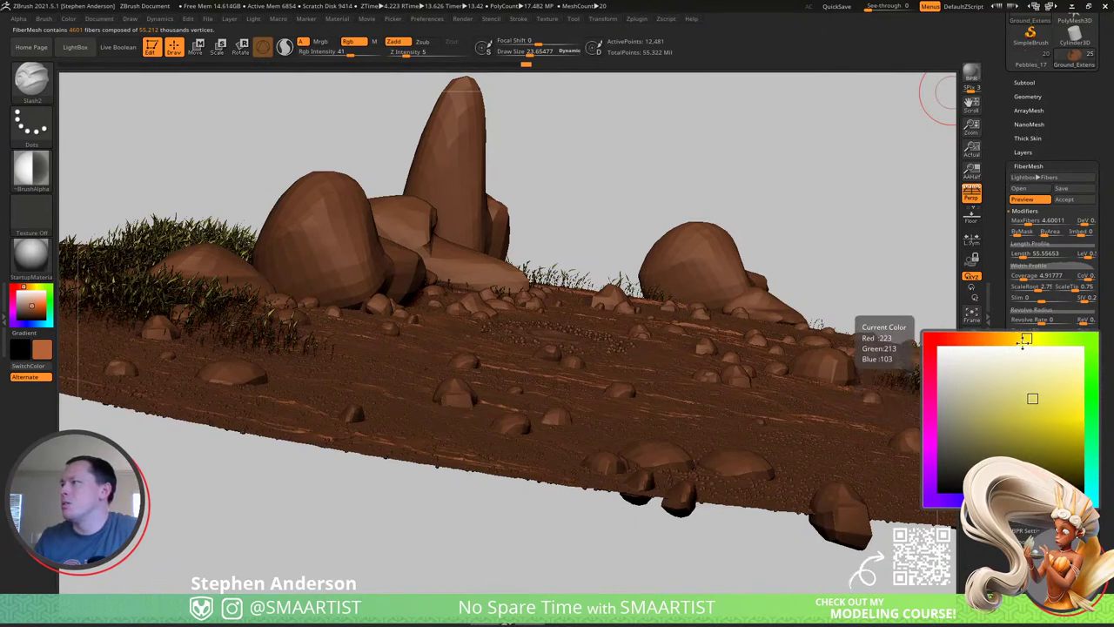
{"action": "left_click", "coordinate": [1018, 339]}
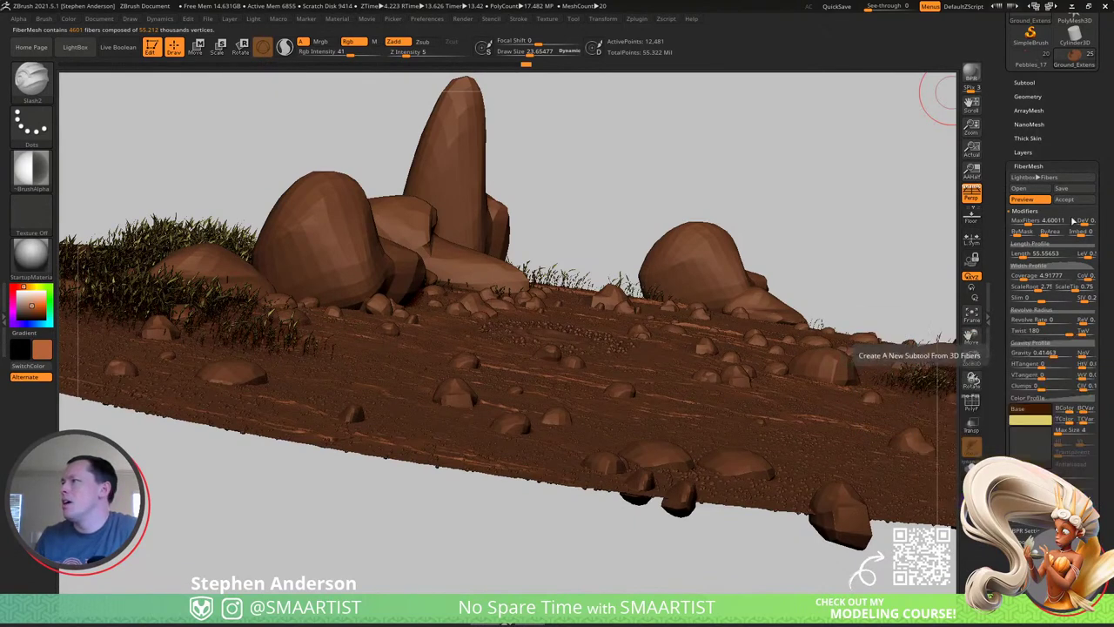
Make the grass sparse by setting the maximum fibers to about 0.34 and Coverage to about 2.98.
{"action": "left_click", "coordinate": [1019, 223]}
{"action": "left_click_drag", "start_coordinate": [1024, 224], "coordinate": [1021, 224]}
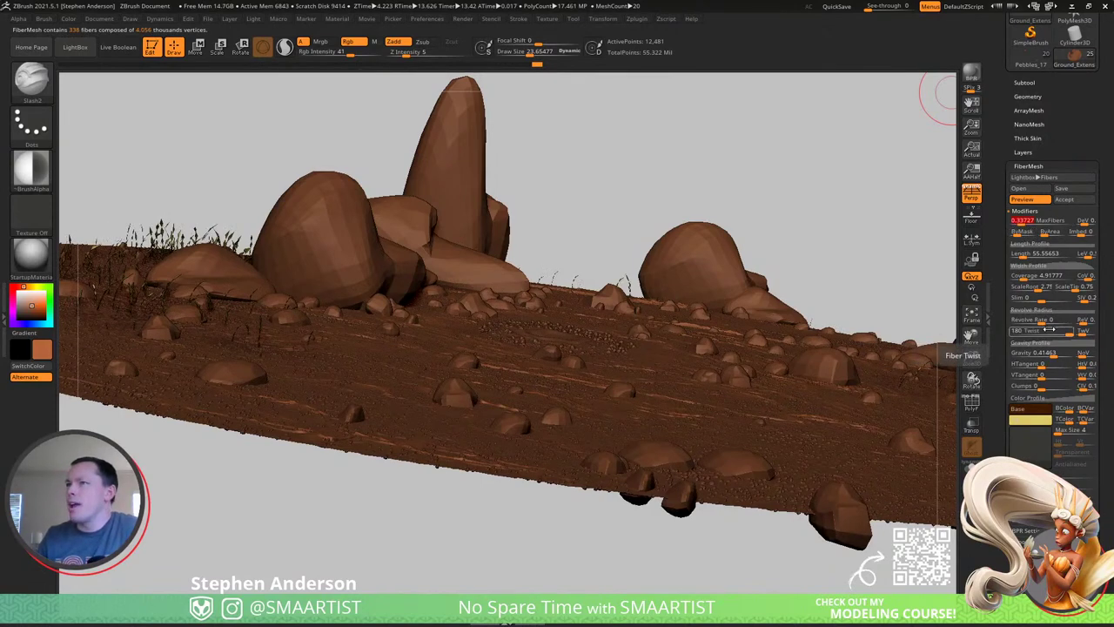
{"action": "left_click", "coordinate": [1064, 276]}
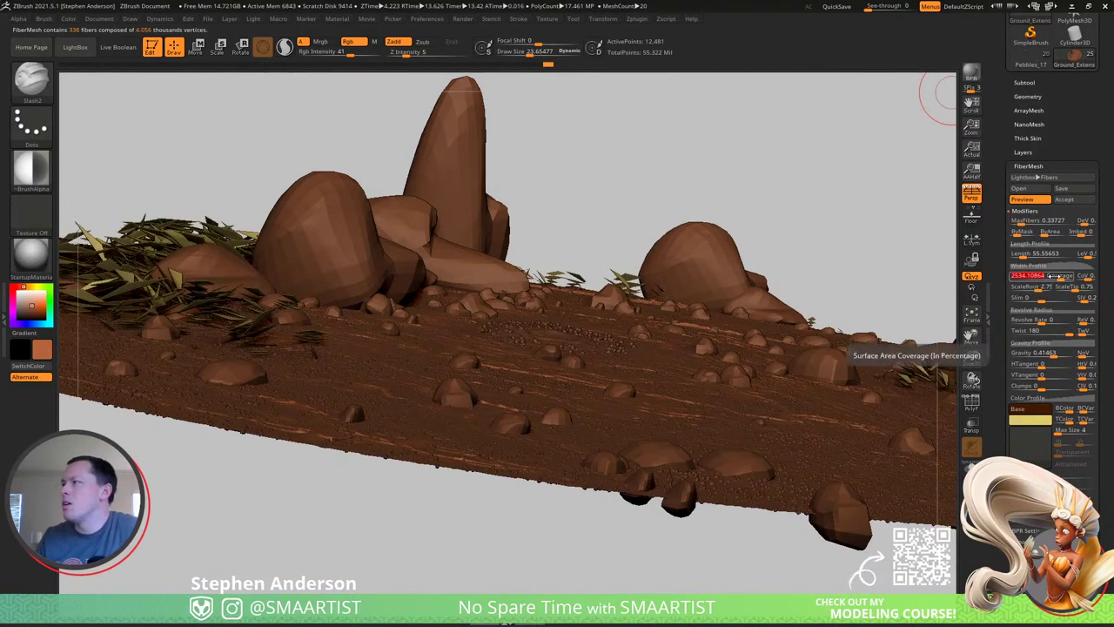
{"action": "left_click_drag", "start_coordinate": [1055, 276], "coordinate": [1021, 279]}
{"action": "left_click", "coordinate": [1025, 279]}
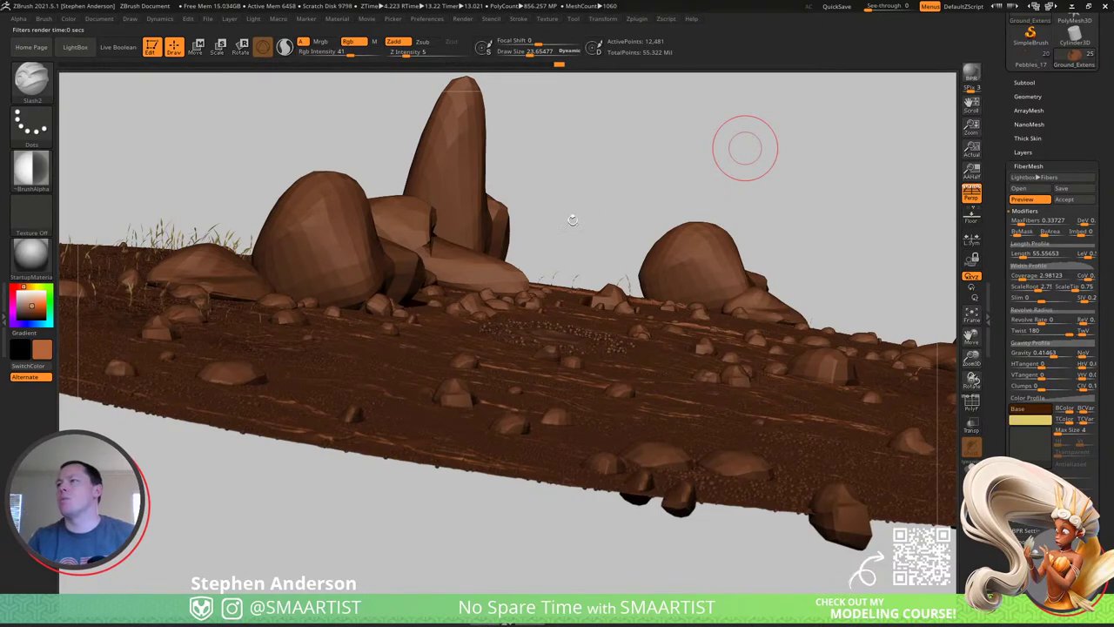
Touch up the ground mask around the base of the stacked rocks and the tall rock.
{"action": "left_click_drag", "start_coordinate": [570, 218], "coordinate": [484, 268]}
{"action": "right_click_drag", "start_coordinate": [456, 296], "coordinate": [449, 383]}
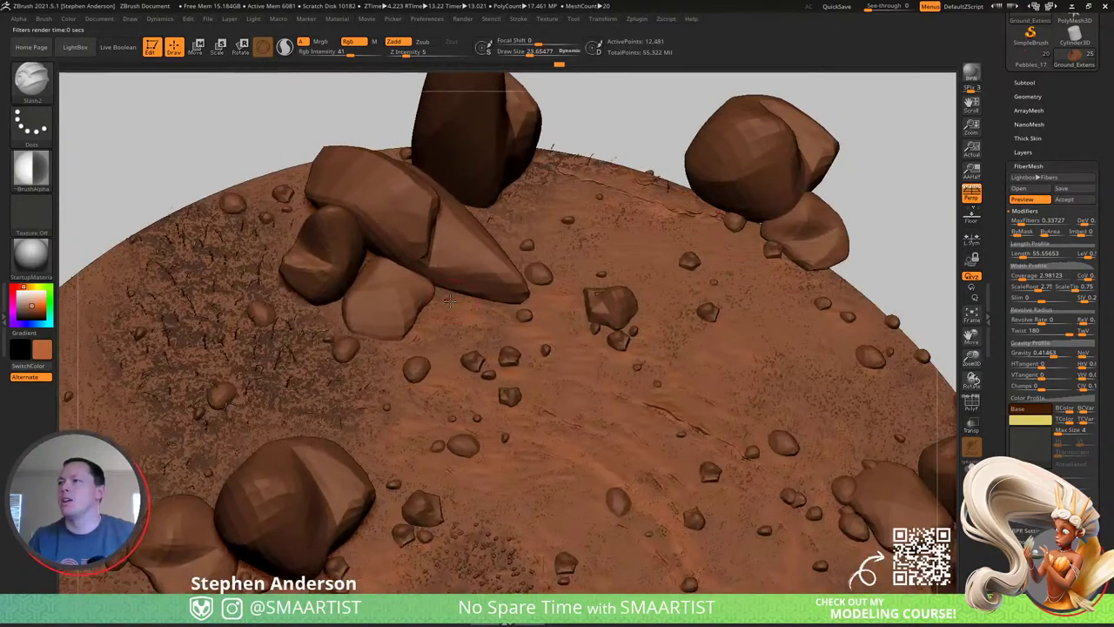
{"action": "left_click", "coordinate": [366, 263], "text": "ctrl"}
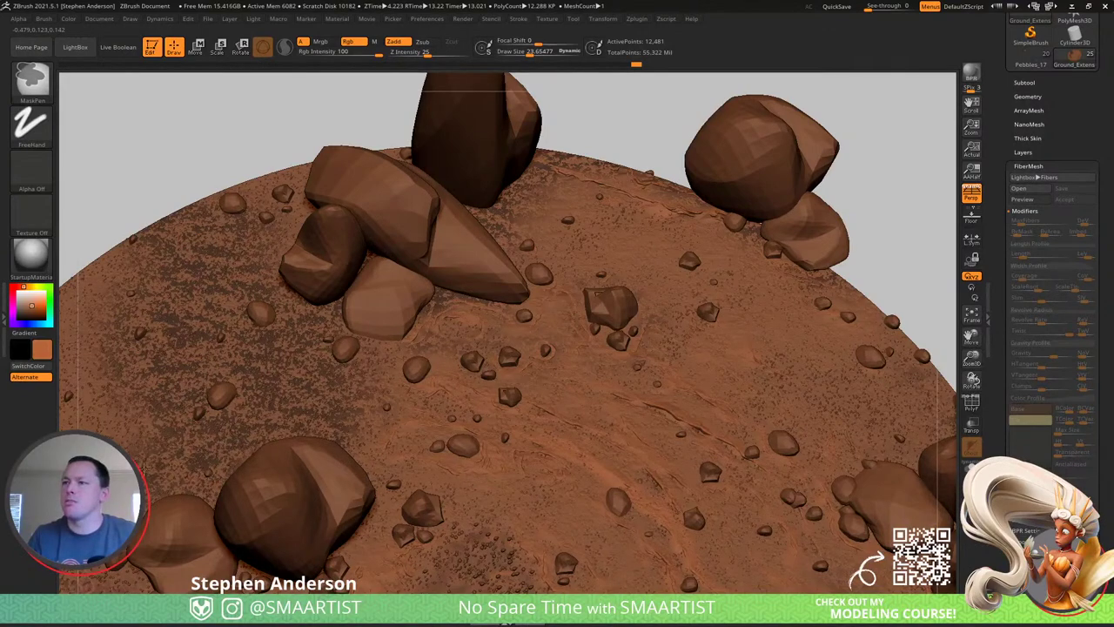
{"action": "right_click_drag", "start_coordinate": [181, 466], "coordinate": [200, 391]}
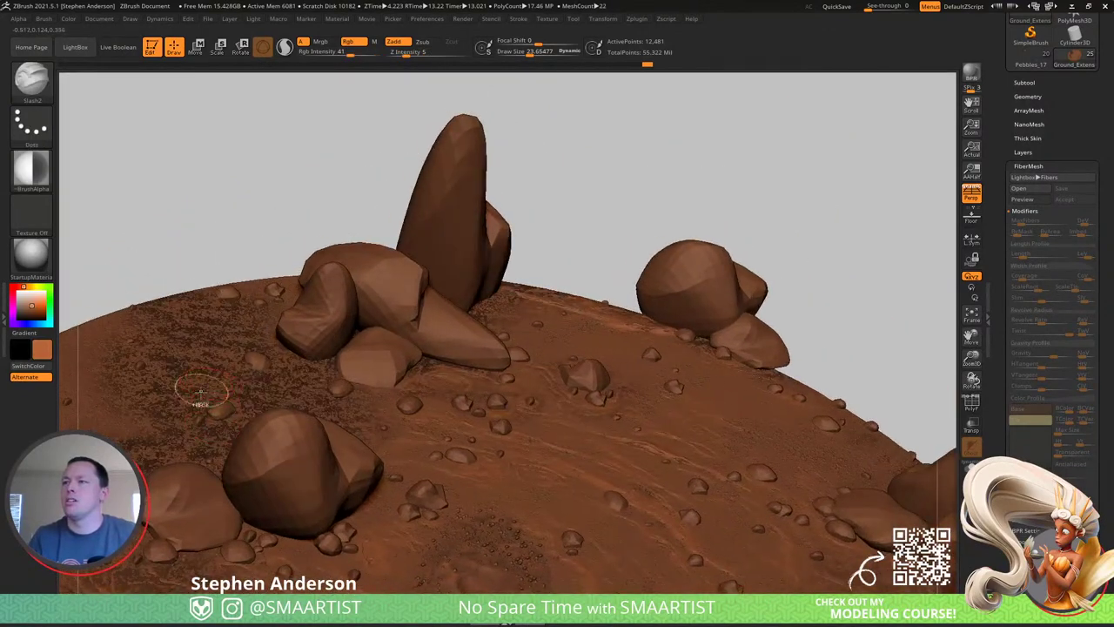
{"action": "key", "text": "ctrl"}
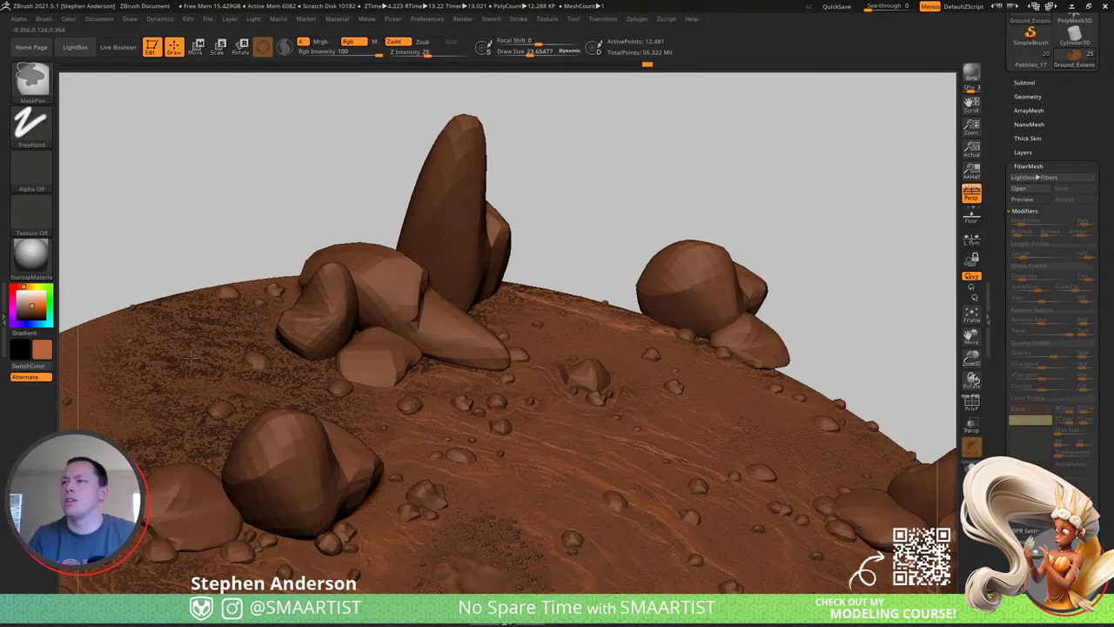
Mask additional patches of open ground in front of the boulder cluster and across the terrain, and preview the fibers.
{"action": "key", "text": "b"}
{"action": "key", "text": "s"}
{"action": "key", "text": "l"}
{"action": "right_click_drag", "start_coordinate": [191, 357], "coordinate": [293, 358]}
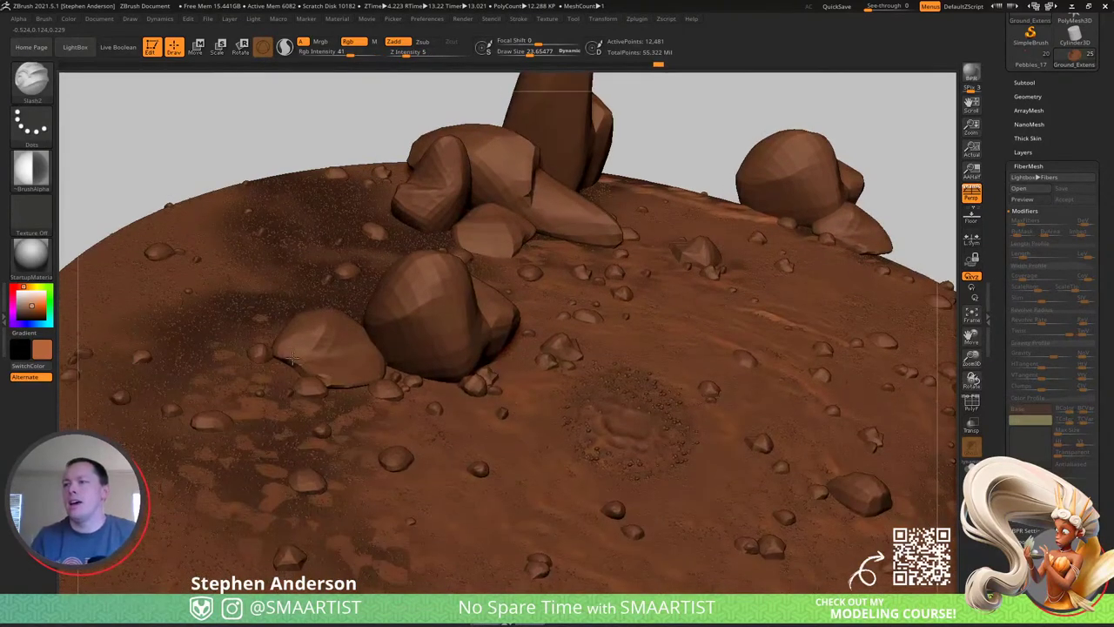
{"action": "key", "text": "b"}
{"action": "key", "text": "m"}
{"action": "key", "text": "p"}
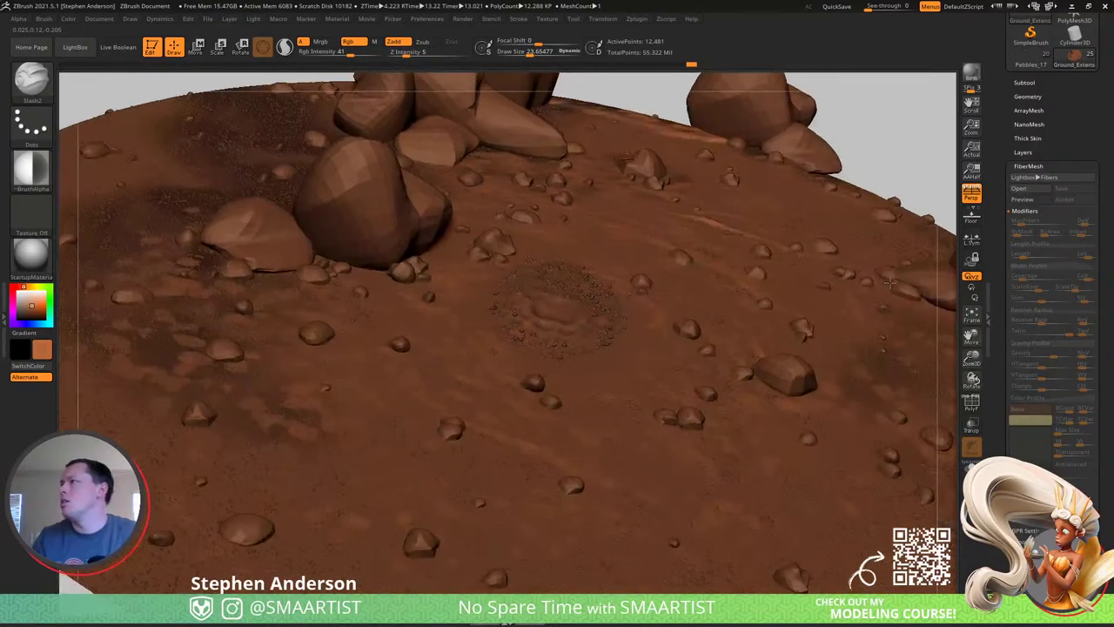
{"action": "left_click", "coordinate": [1048, 202]}
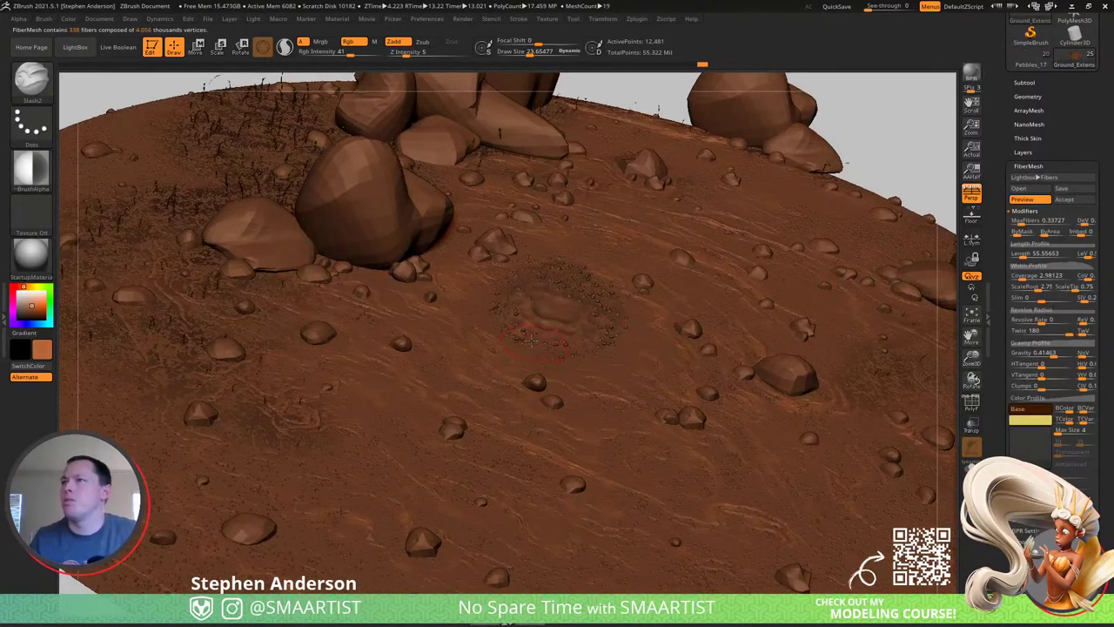
Raise the maximum fibers to about 0.6 while viewing the grass from a low angle.
{"action": "right_click_drag", "start_coordinate": [531, 340], "coordinate": [607, 323]}
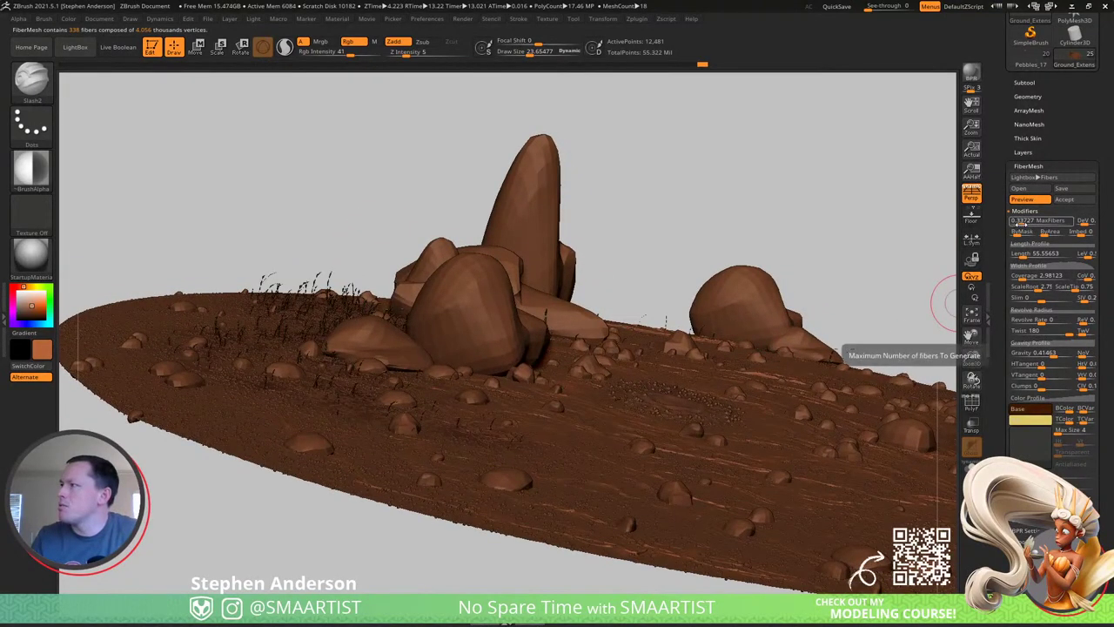
{"action": "left_click_drag", "start_coordinate": [1021, 224], "coordinate": [1029, 224]}
{"action": "right_click_drag", "start_coordinate": [619, 309], "coordinate": [583, 324]}
{"action": "right_click_drag", "start_coordinate": [734, 393], "coordinate": [763, 418]}
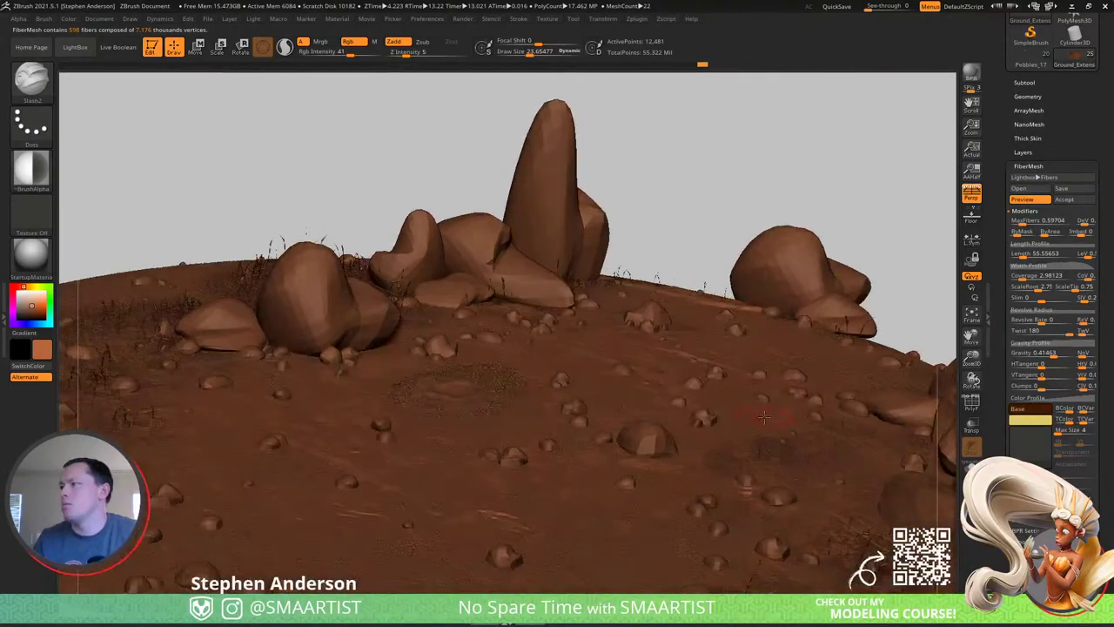
Mask the ground at the base of the large pointed rock group, and preview the fibers again.
{"action": "right_click_drag", "start_coordinate": [716, 379], "coordinate": [750, 430]}
{"action": "key", "text": "ctrl"}
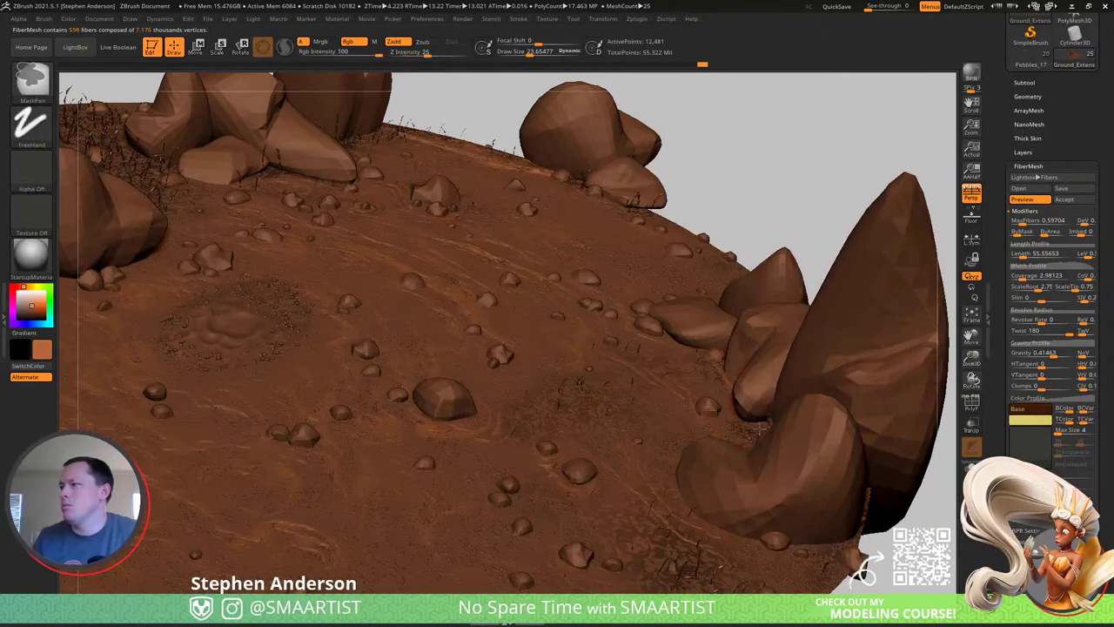
{"action": "left_click", "coordinate": [740, 429], "text": "ctrl"}
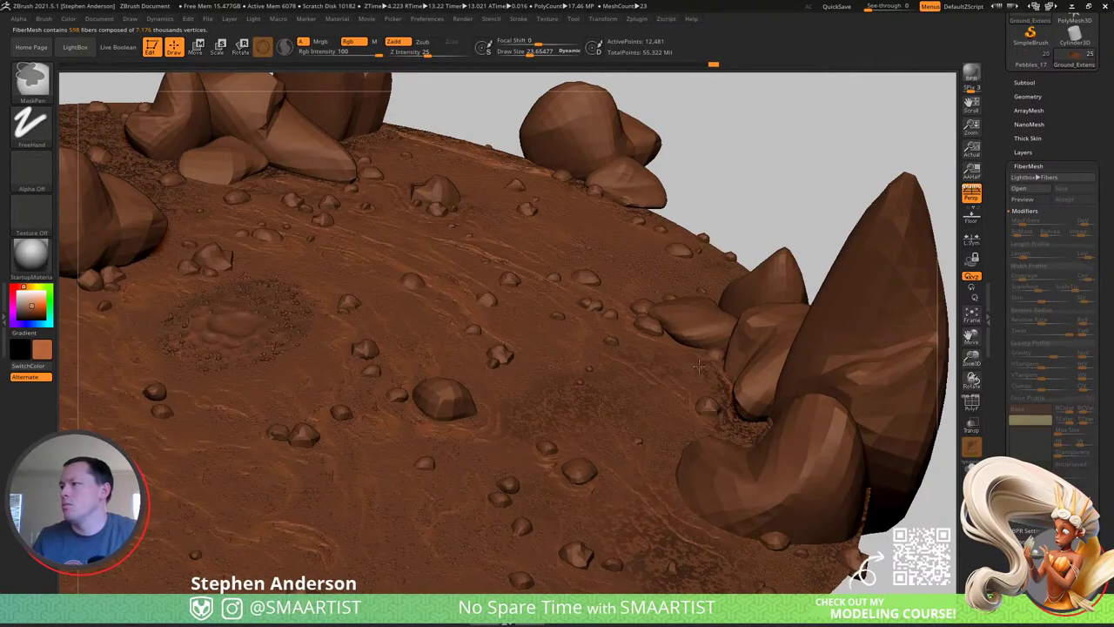
{"action": "left_click", "coordinate": [1029, 199]}
{"action": "mouse_move", "coordinate": [682, 384]}
{"action": "right_mouse_down"}
{"action": "mouse_move", "coordinate": [688, 324]}
{"action": "mouse_move", "coordinate": [663, 341]}
{"action": "mouse_move", "coordinate": [691, 365]}
{"action": "mouse_move", "coordinate": [541, 357]}
{"action": "right_mouse_up"}
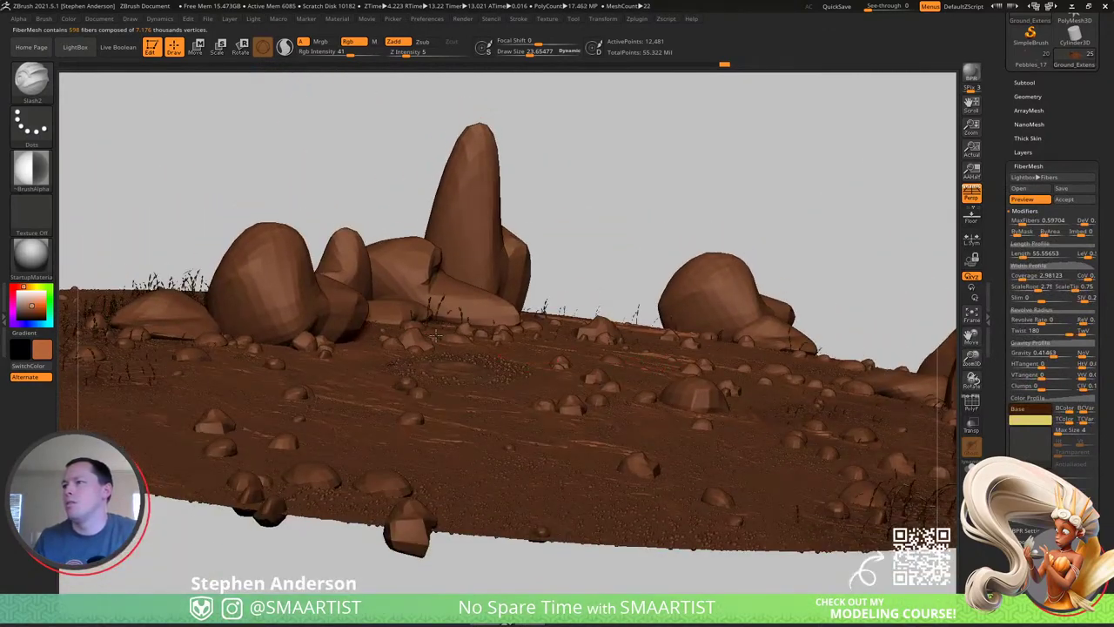
Inspect the grass blades up close and reduce the fibers' Twist to about 5.93.
{"action": "mouse_move", "coordinate": [435, 335]}
{"action": "right_mouse_down"}
{"action": "mouse_move", "coordinate": [461, 371]}
{"action": "mouse_move", "coordinate": [394, 305]}
{"action": "mouse_move", "coordinate": [410, 314]}
{"action": "right_mouse_up"}
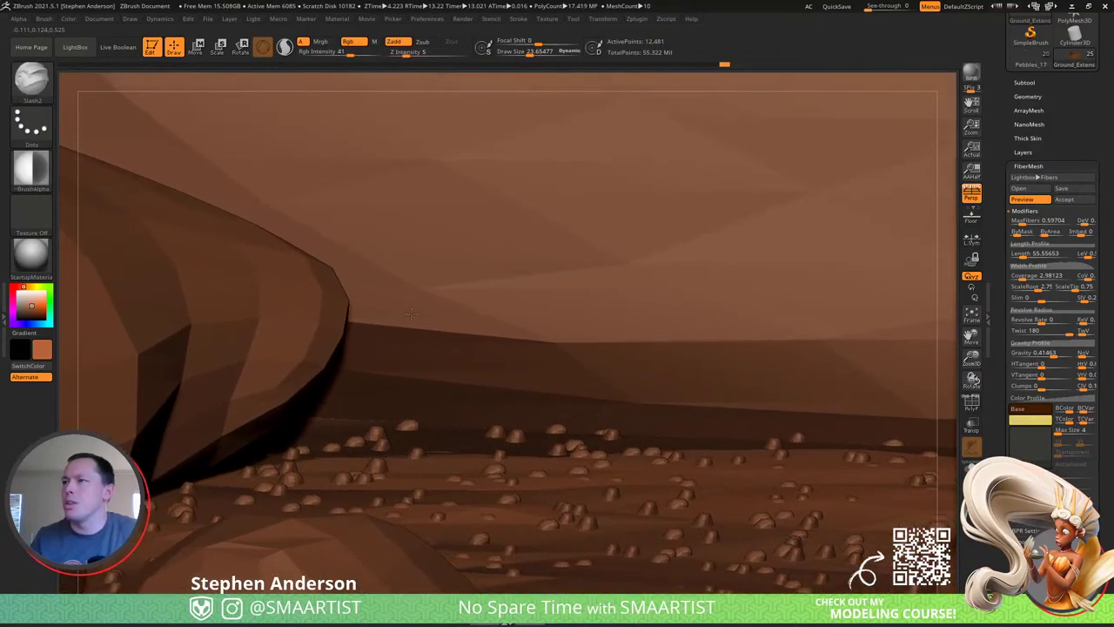
{"action": "right_click_drag", "start_coordinate": [434, 216], "coordinate": [441, 244]}
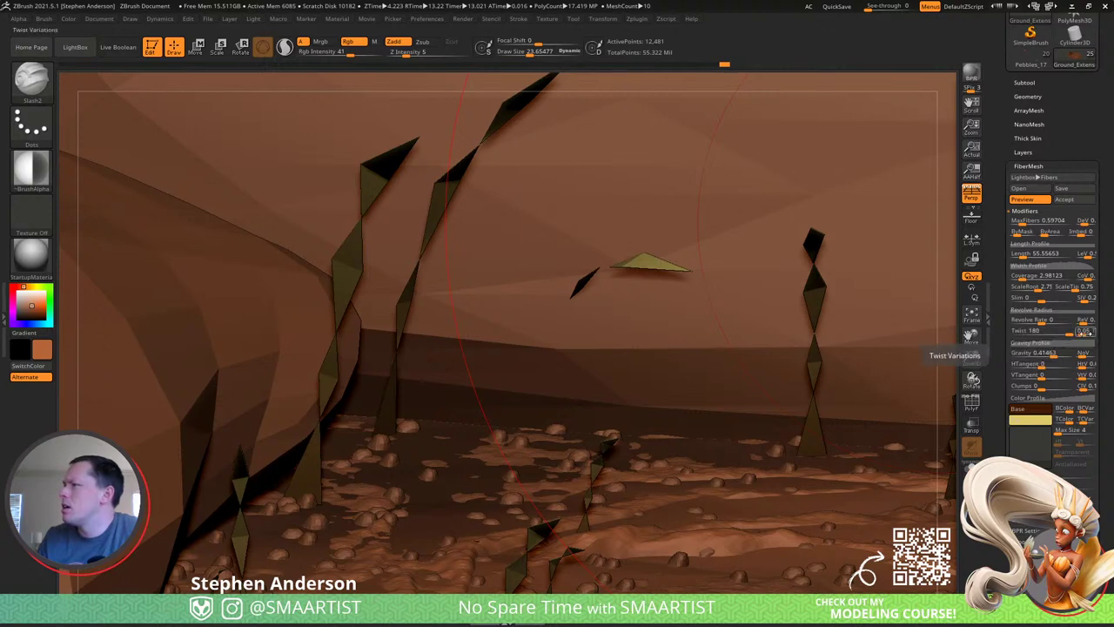
{"action": "left_click_drag", "start_coordinate": [1070, 333], "coordinate": [1041, 334]}
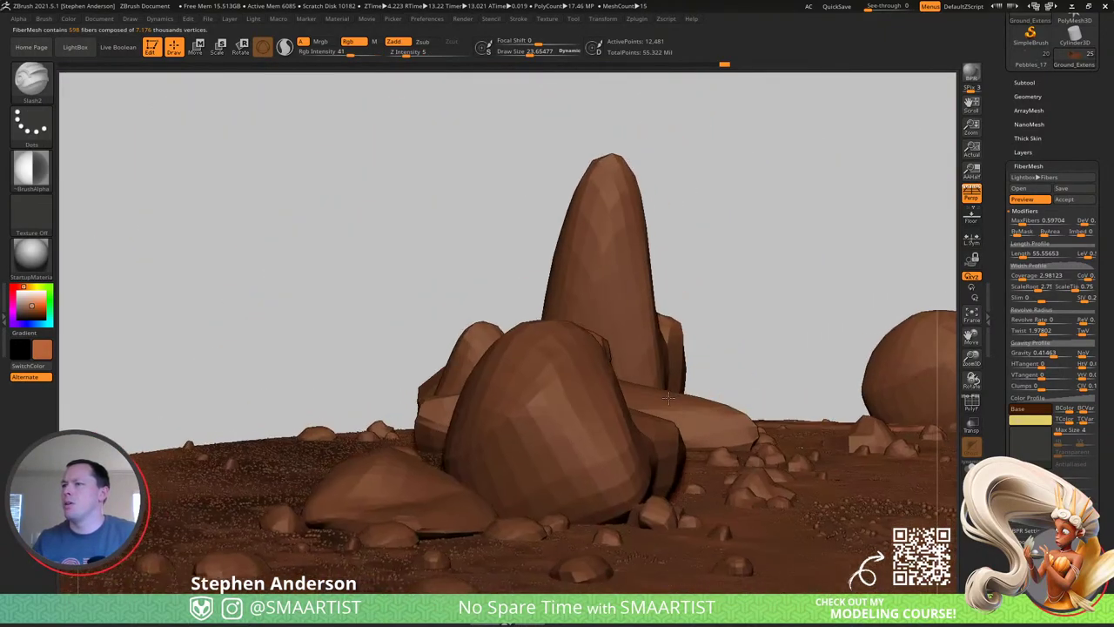
{"action": "left_click_drag", "start_coordinate": [716, 375], "coordinate": [625, 346], "text": "alt"}
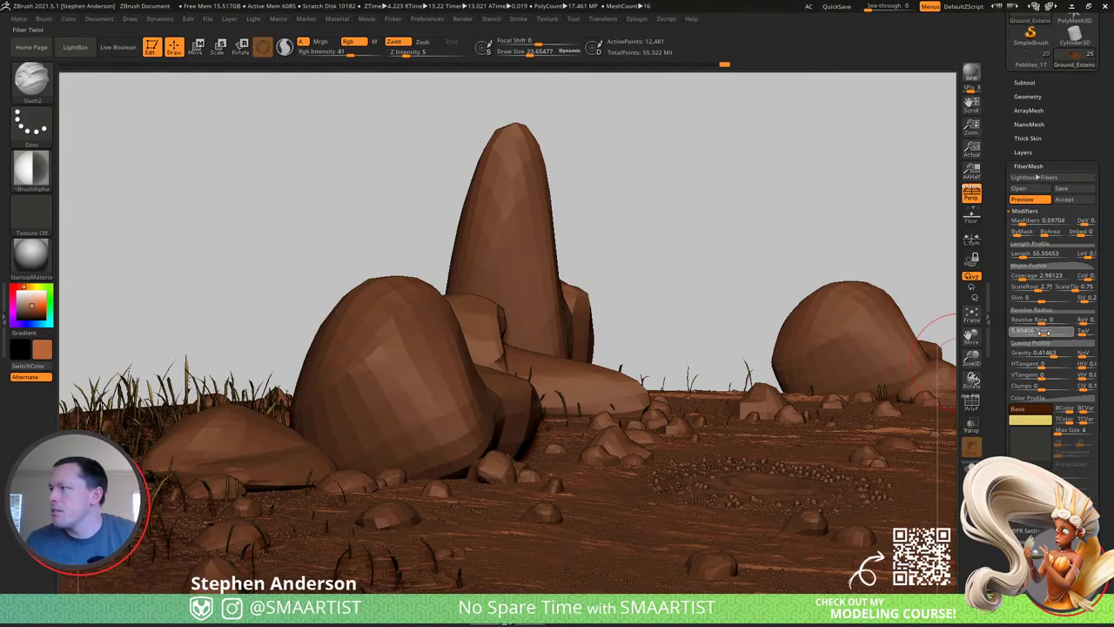
{"action": "left_click_drag", "start_coordinate": [1044, 332], "coordinate": [1041, 331]}
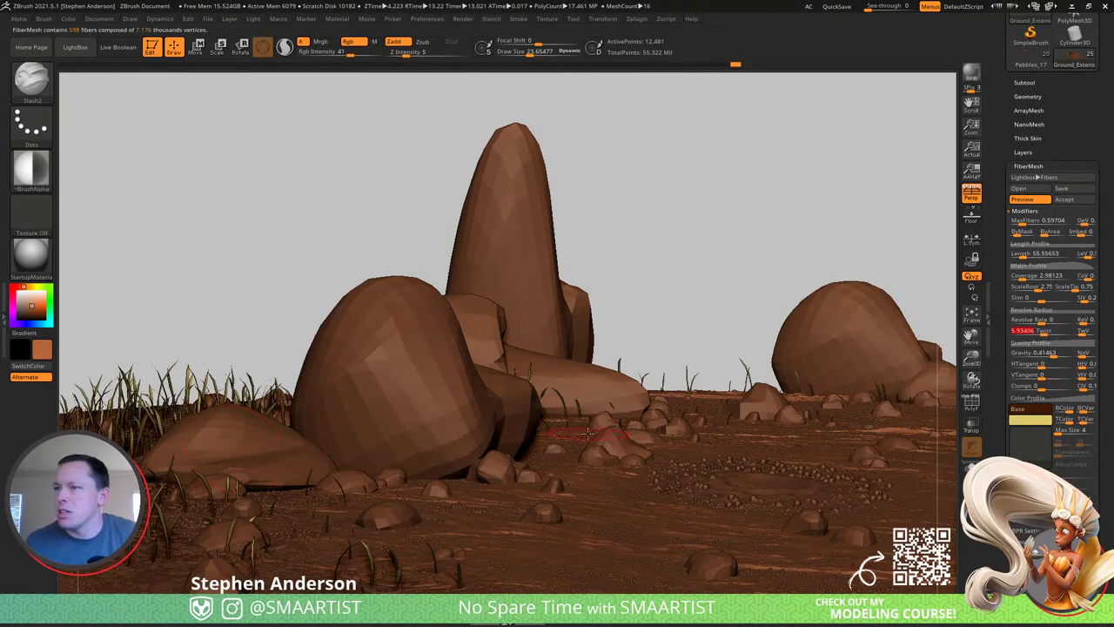
Touch up the ground mask along the base of the stacked rocks and beside the tall rock, refreshing the fiber preview.
{"action": "mouse_move", "coordinate": [608, 414]}
{"action": "right_mouse_down", "text": "ctrl"}
{"action": "mouse_move", "coordinate": [629, 390]}
{"action": "mouse_move", "coordinate": [599, 413]}
{"action": "right_mouse_up", "text": "ctrl"}
{"action": "right_click_drag", "start_coordinate": [519, 399], "coordinate": [525, 426]}
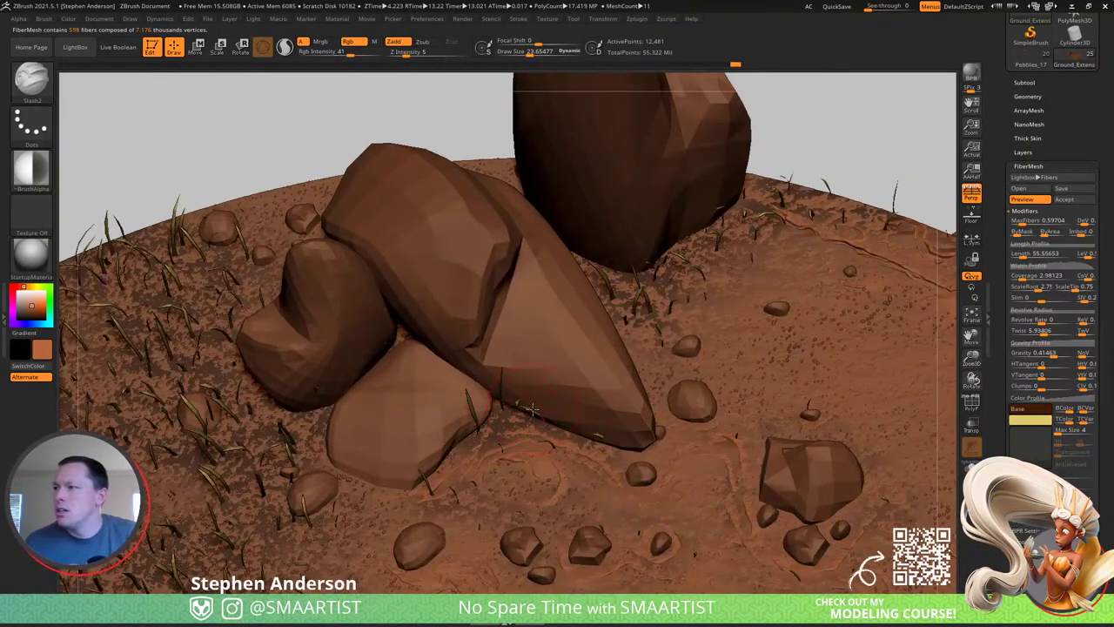
{"action": "key", "text": "ctrl+z"}
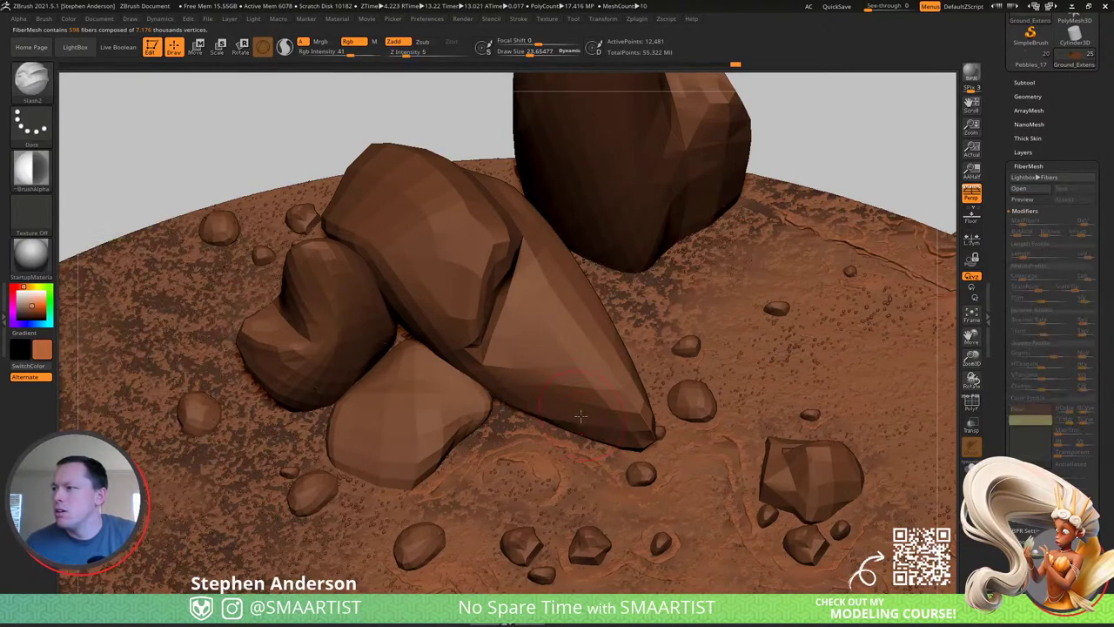
{"action": "left_click", "coordinate": [1028, 200]}
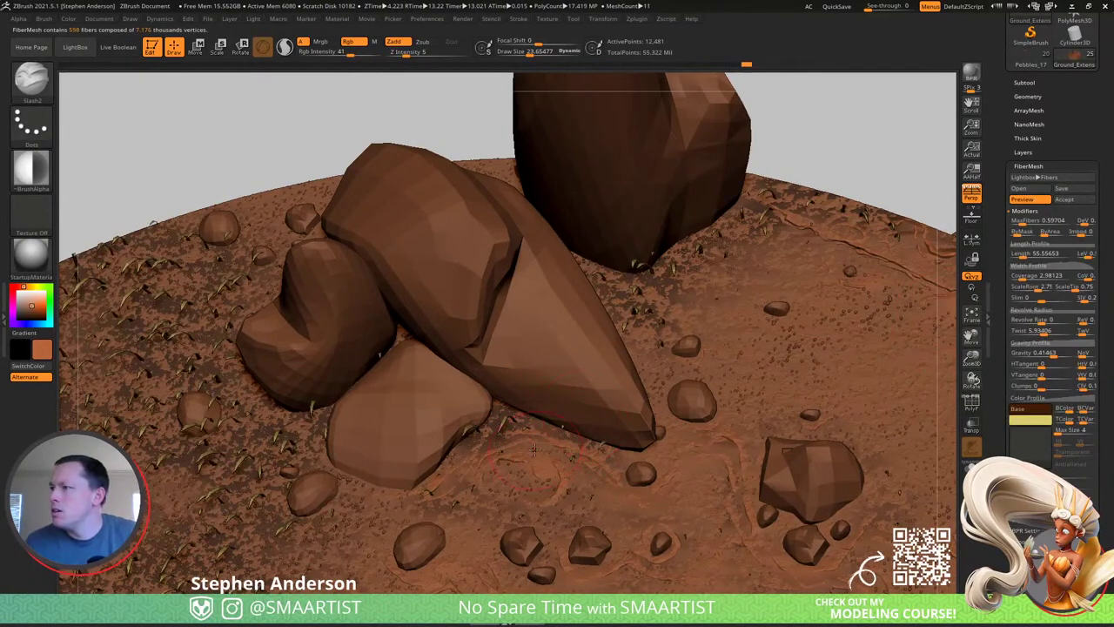
{"action": "right_click_drag", "start_coordinate": [534, 450], "coordinate": [515, 429]}
{"action": "key", "text": "ctrl"}
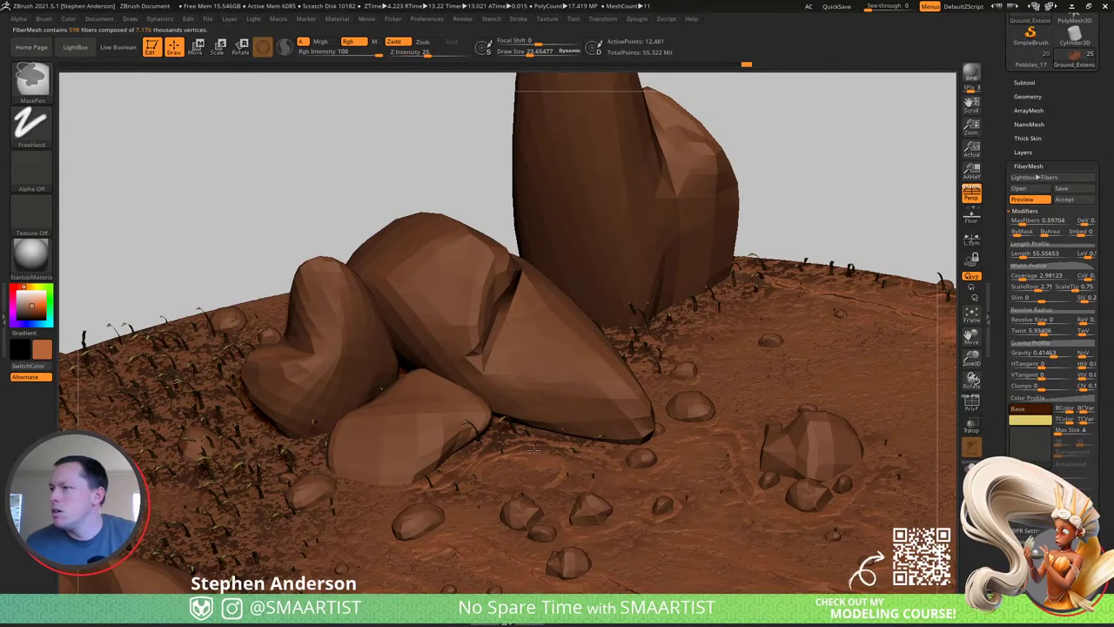
{"action": "key", "text": "ctrl+z"}
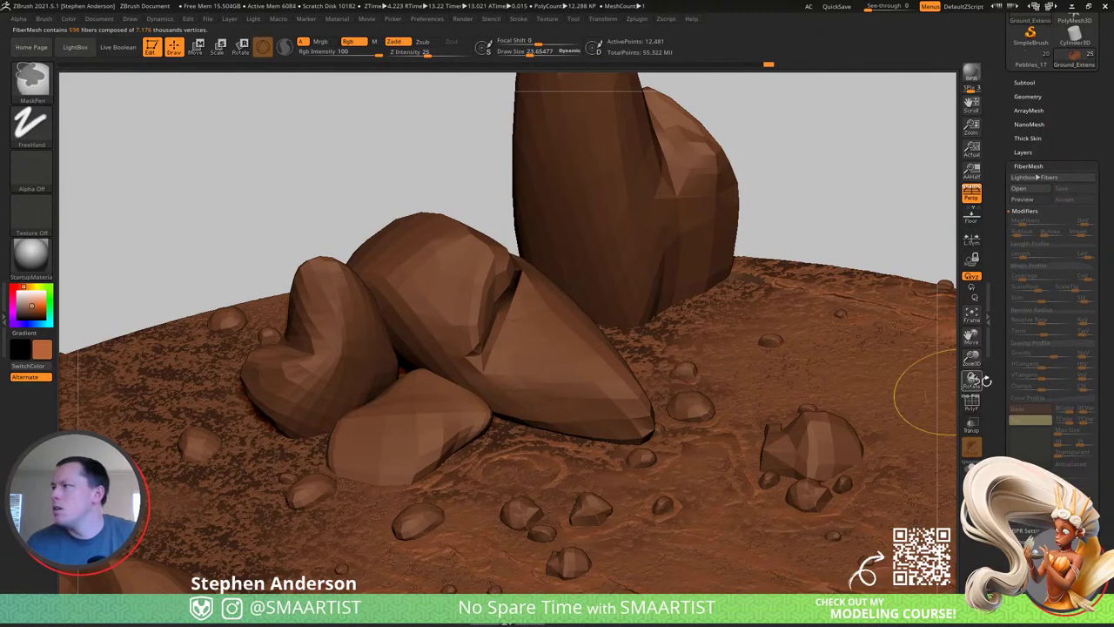
{"action": "left_click", "coordinate": [1023, 200]}
{"action": "right_click_drag", "start_coordinate": [600, 474], "coordinate": [613, 441]}
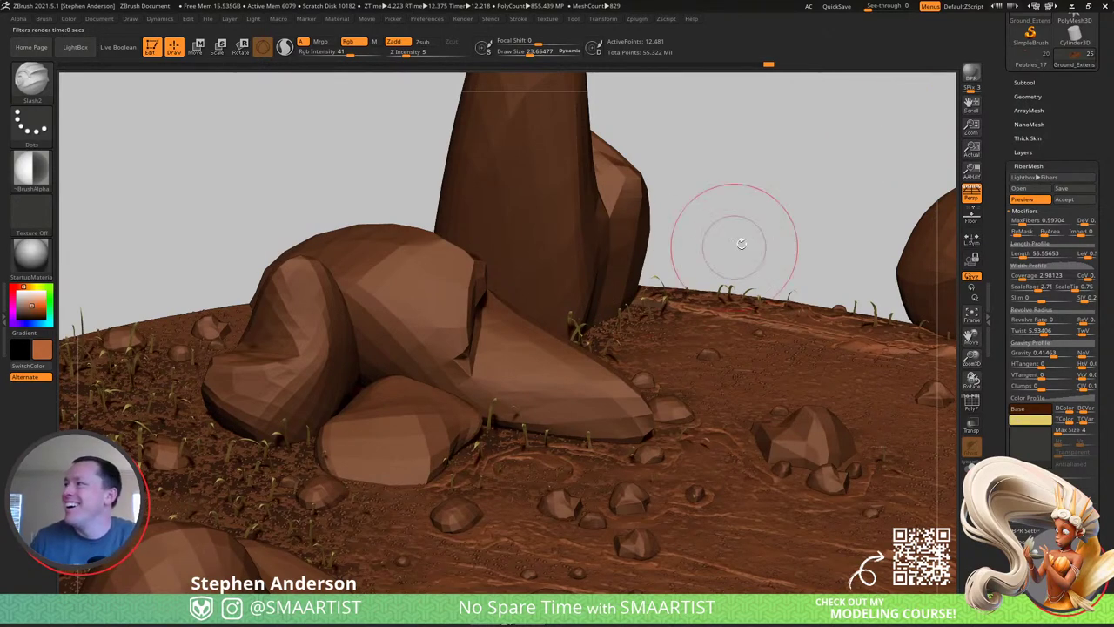
Make the grass denser by setting the maximum fibers to 2.12, and check it from several angles.
{"action": "left_click_drag", "start_coordinate": [1021, 224], "coordinate": [1024, 224]}
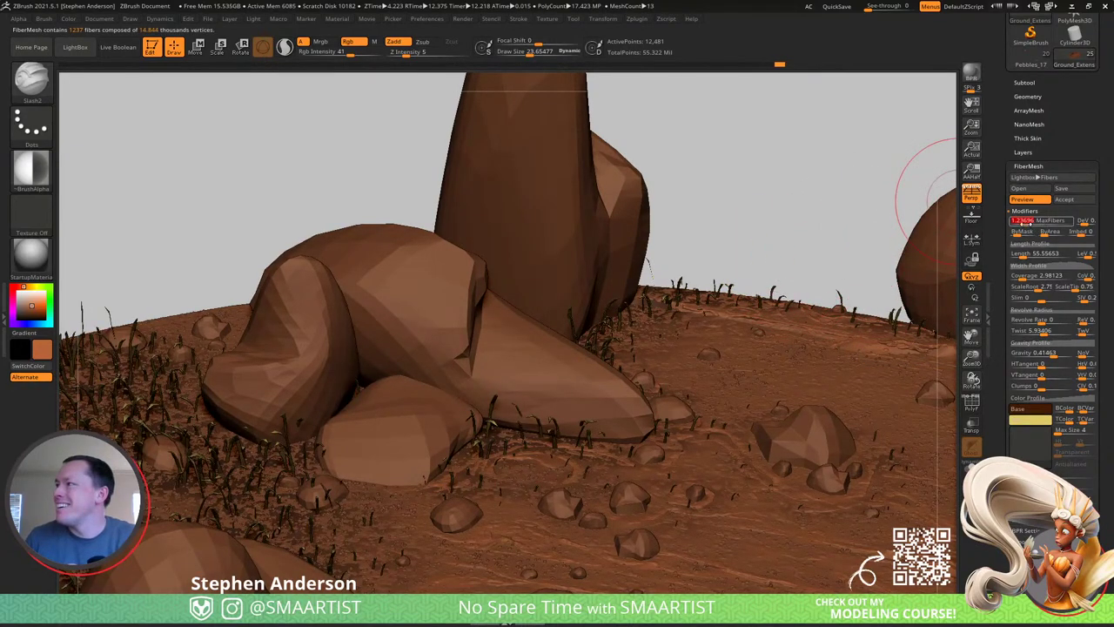
{"action": "left_click", "coordinate": [1026, 222]}
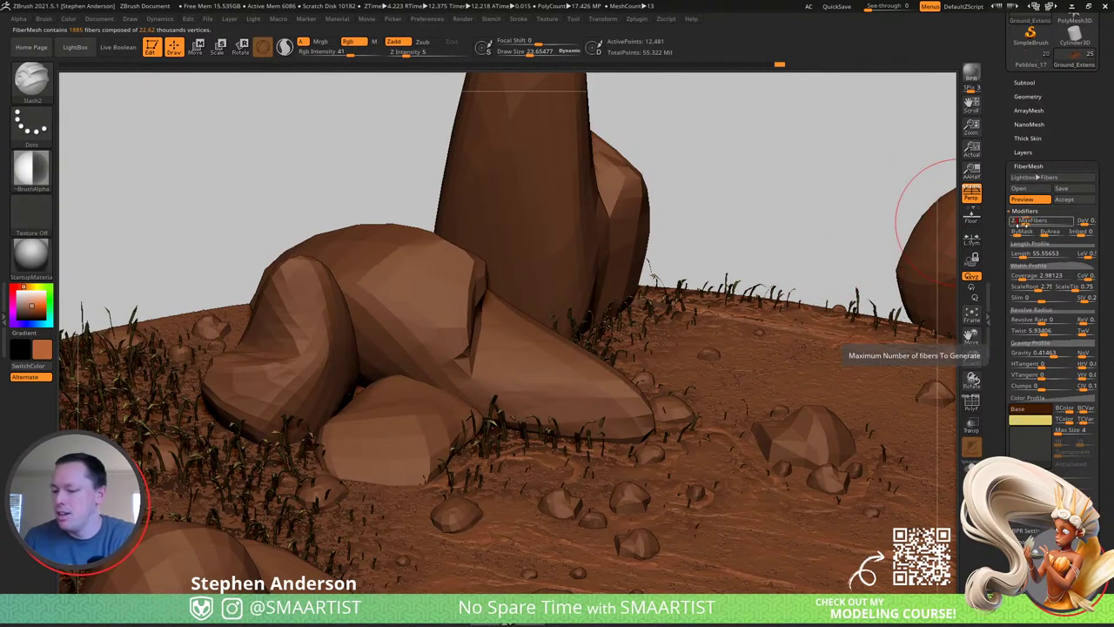
{"action": "type", "text": "12"}
{"action": "key", "text": "Return"}
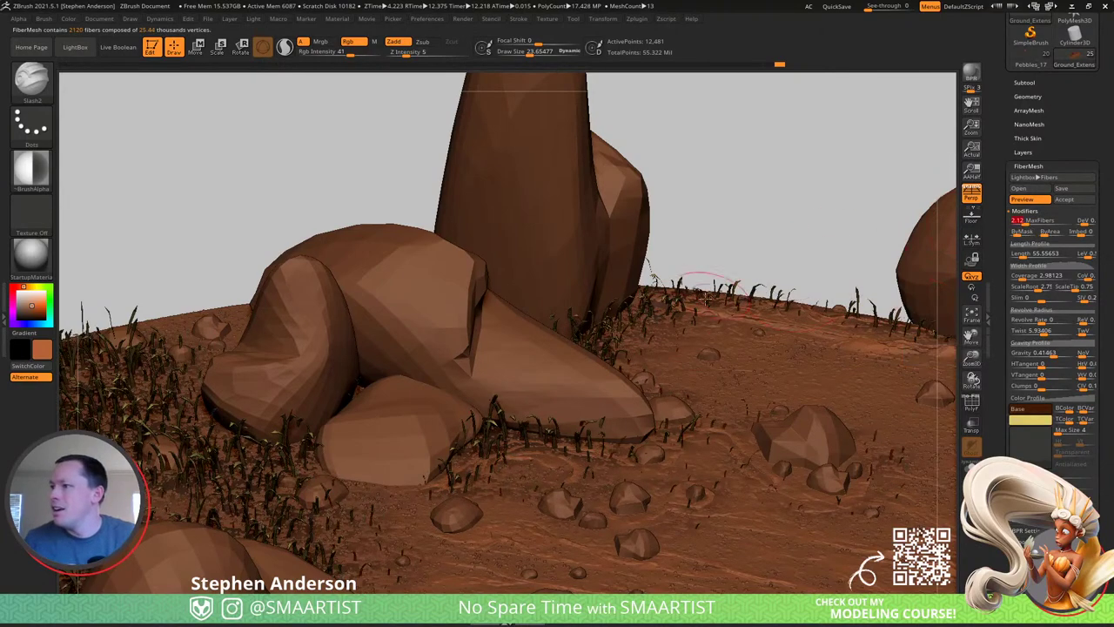
{"action": "right_click_drag", "start_coordinate": [600, 462], "coordinate": [529, 371]}
{"action": "right_click_drag", "start_coordinate": [488, 435], "coordinate": [522, 416]}
{"action": "left_click_drag", "start_coordinate": [522, 420], "coordinate": [526, 457]}
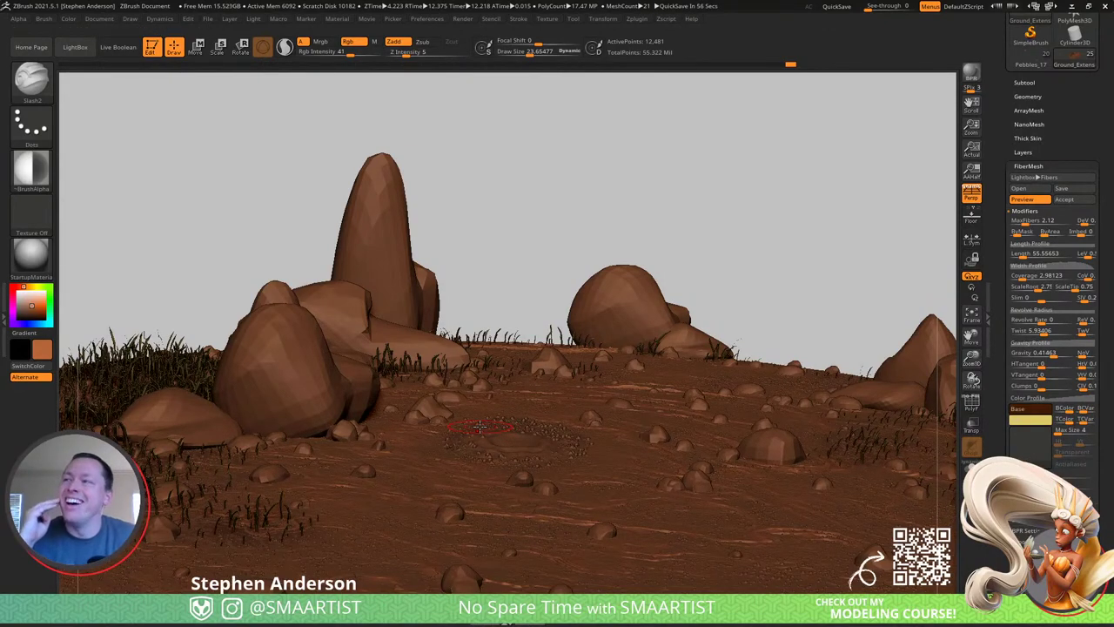
{"action": "right_click_drag", "start_coordinate": [513, 369], "coordinate": [529, 405]}
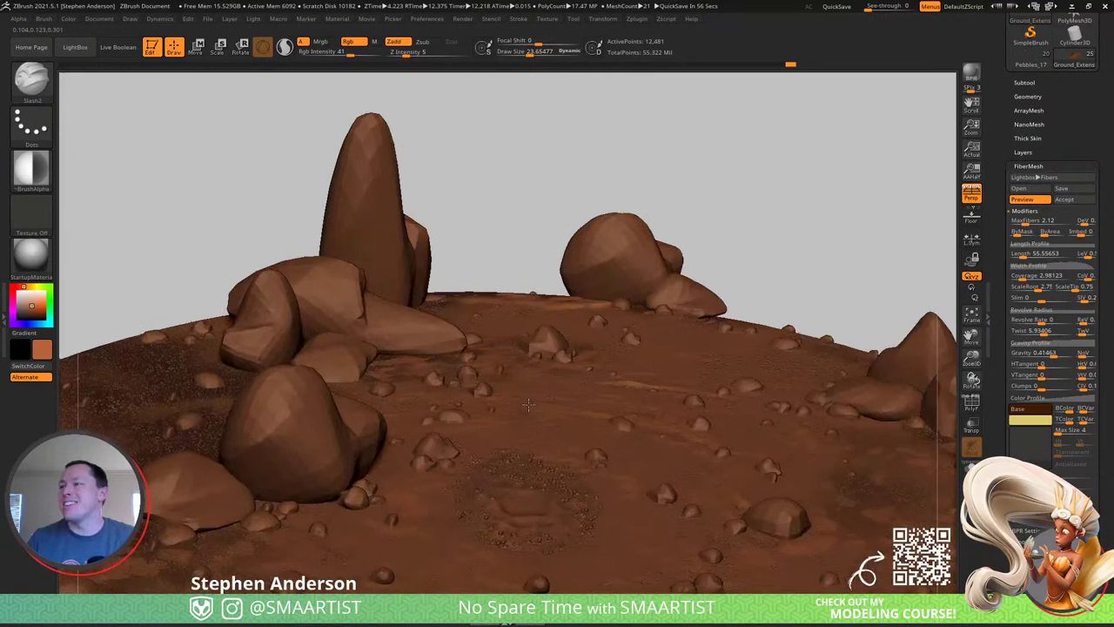
Save the tool over the existing Environment_GEO file.
{"action": "scroll", "coordinate": [1092, 130], "scroll_direction": "up", "scroll_amount": 5}
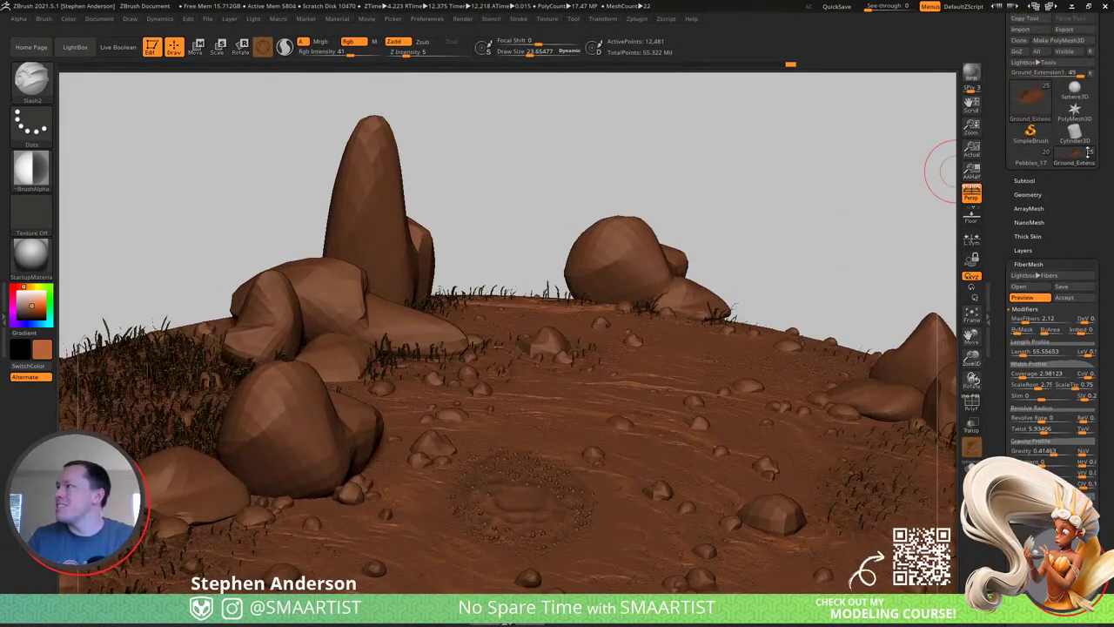
{"action": "left_click", "coordinate": [1091, 114]}
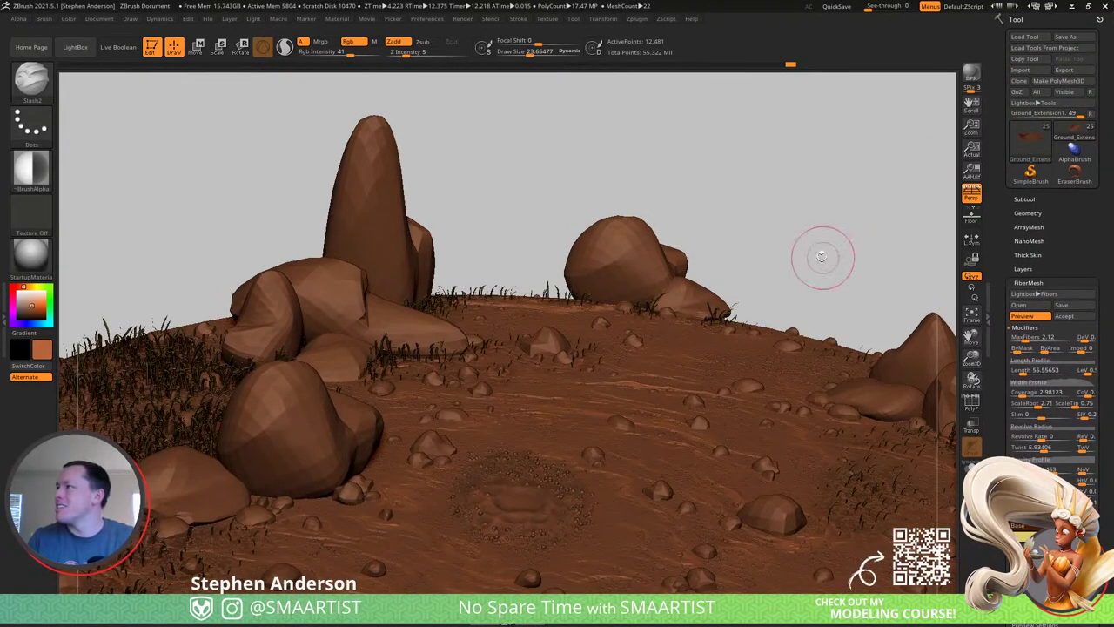
{"action": "key", "text": "ctrl+s"}
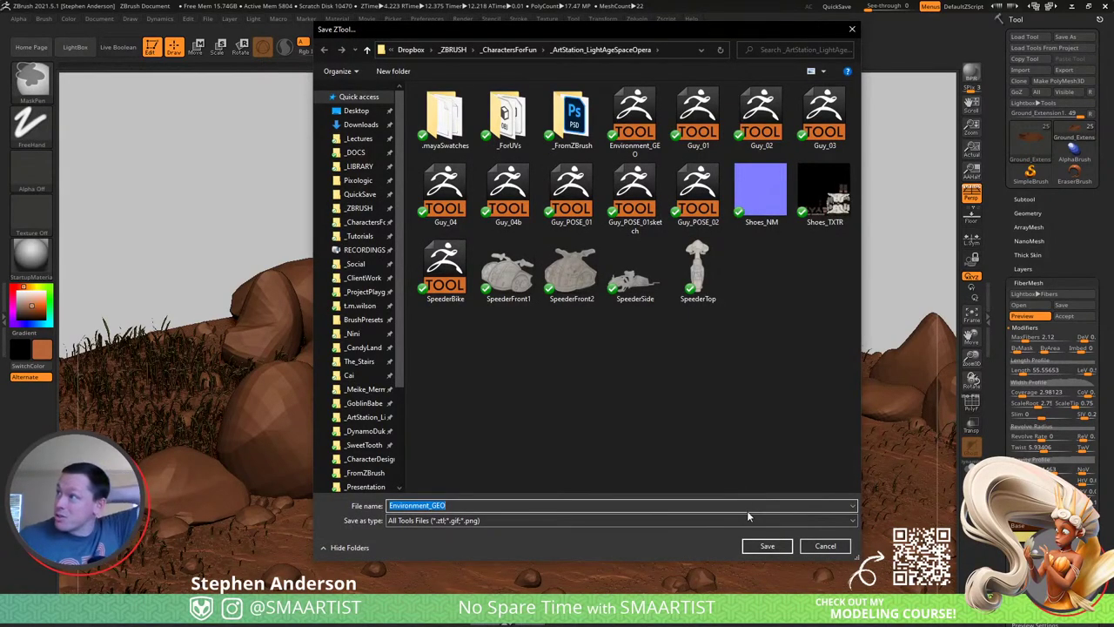
{"action": "left_click", "coordinate": [767, 546]}
{"action": "left_click", "coordinate": [580, 306]}
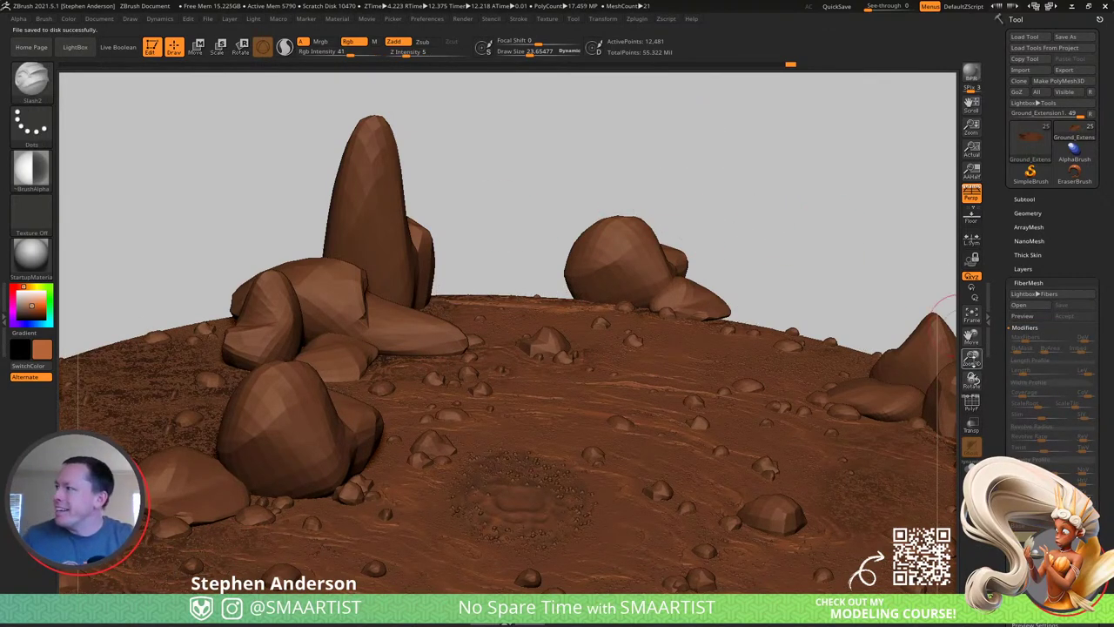
Turn on the fiber preview and frame the whole rocky ground from a lower angle.
{"action": "left_click", "coordinate": [1037, 322]}
{"action": "left_click_drag", "start_coordinate": [808, 236], "coordinate": [795, 226]}
{"action": "right_click_drag", "start_coordinate": [634, 354], "coordinate": [598, 375], "text": "ctrl"}
{"action": "right_click_drag", "start_coordinate": [683, 403], "coordinate": [664, 367], "text": "alt"}
{"action": "right_click_drag", "start_coordinate": [747, 422], "coordinate": [784, 414]}
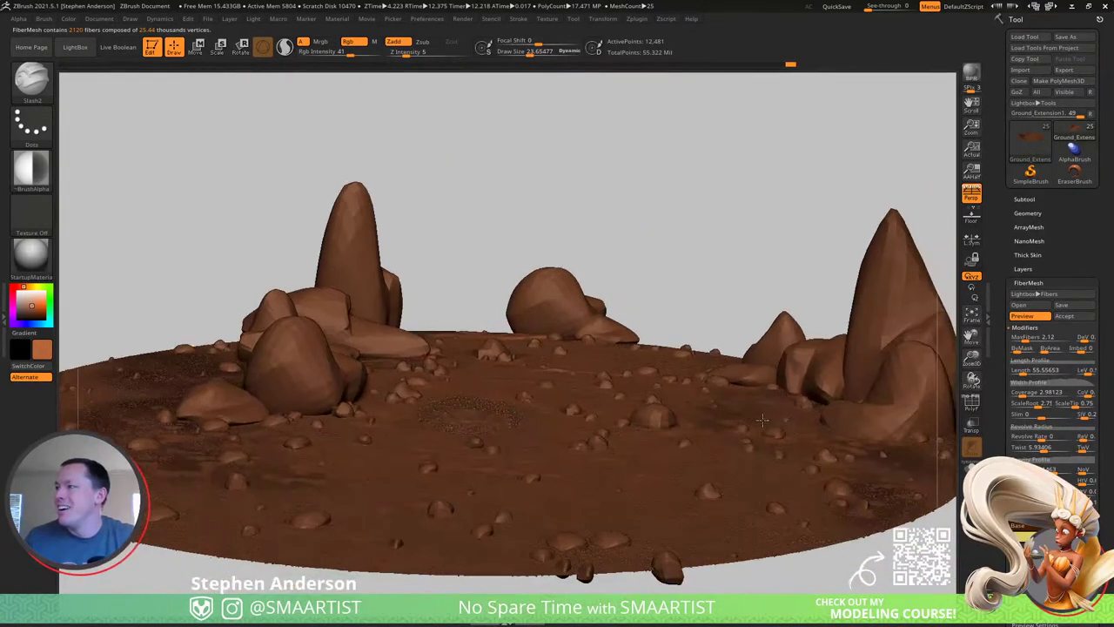
Extend the ground mask through the foreground in front of the boulders and regenerate the fiber preview.
{"action": "key", "text": "ctrl"}
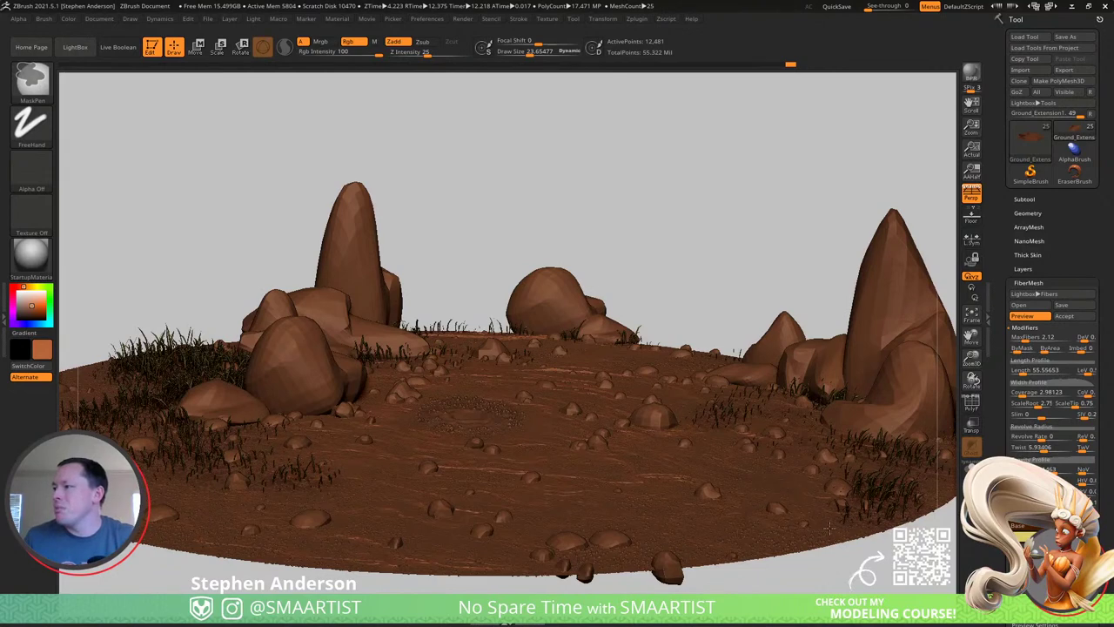
{"action": "key", "text": "ctrl+shift+z"}
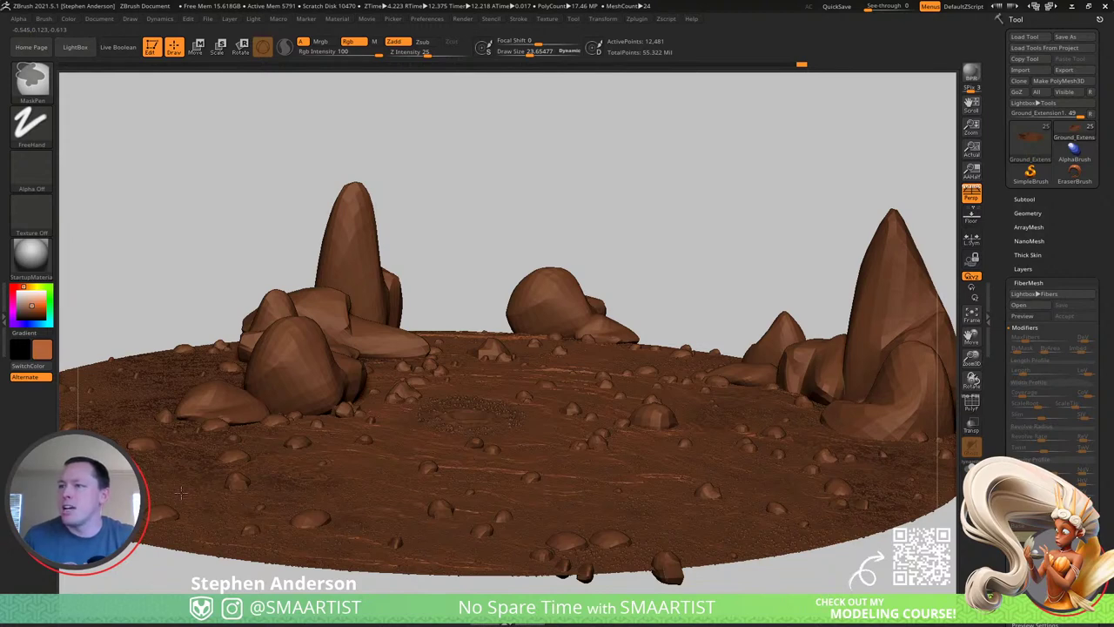
{"action": "key", "text": "ctrl+shift+z"}
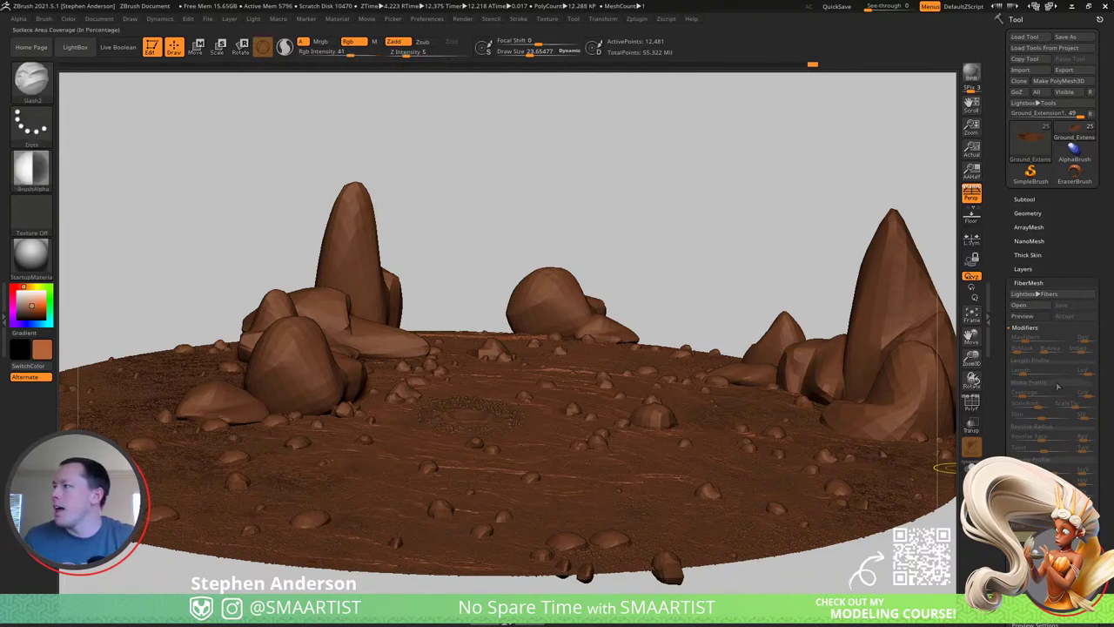
{"action": "left_click", "coordinate": [1029, 316]}
{"action": "left_click", "coordinate": [1029, 318]}
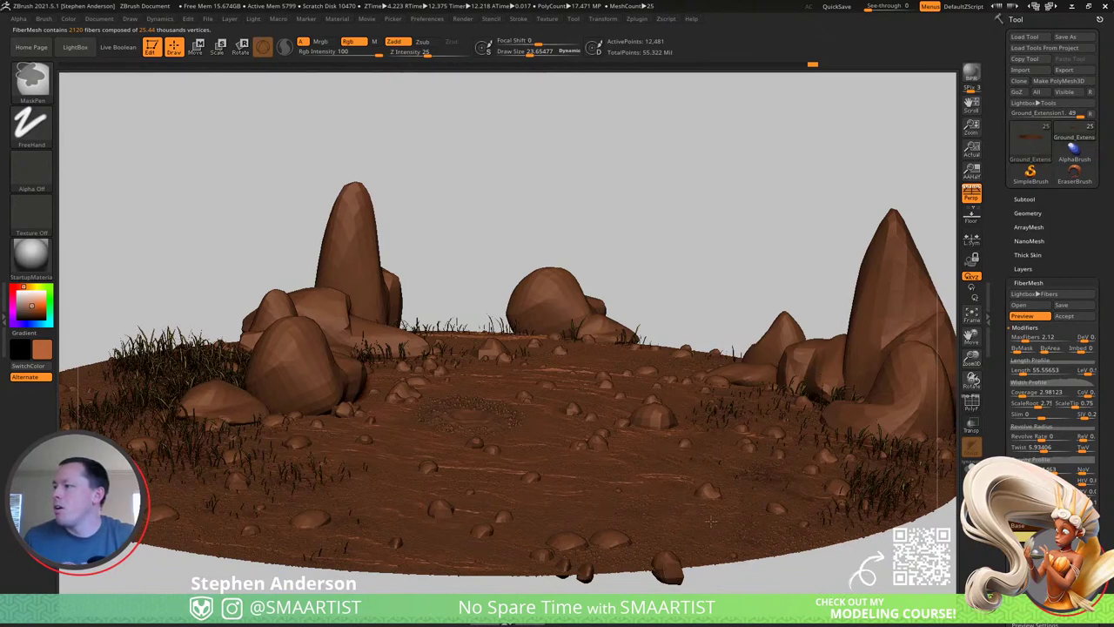
Enlarge the brush to a draw size of about 36, mask the foreground below the tall pointed rock and preview the grass.
{"action": "key", "text": "ctrl+z"}
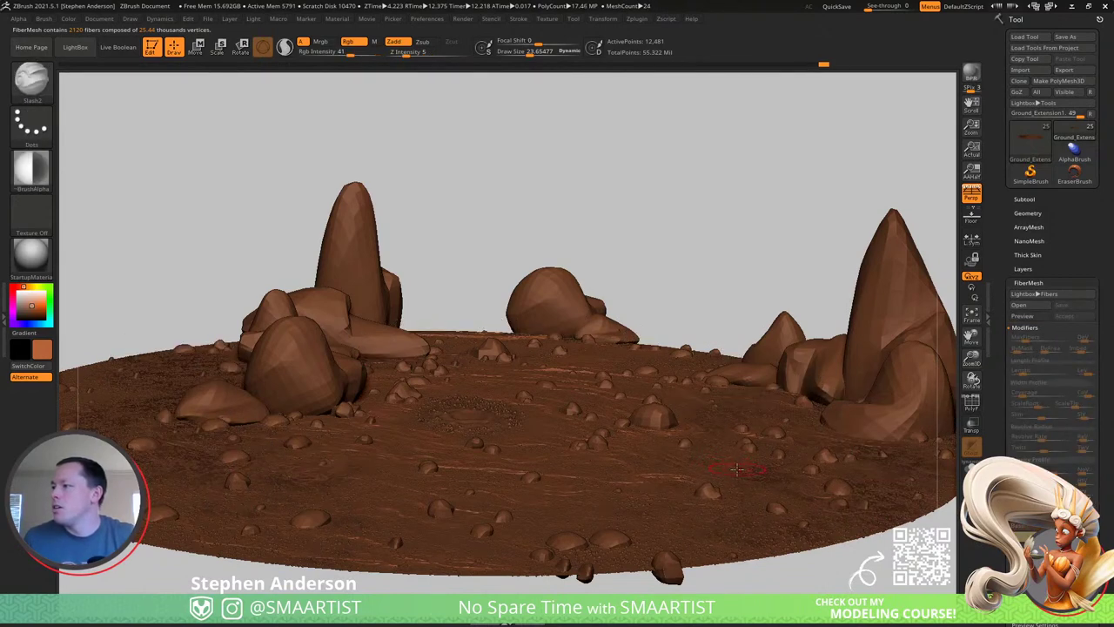
{"action": "key", "text": "s"}
{"action": "left_click_drag", "start_coordinate": [739, 469], "coordinate": [742, 469]}
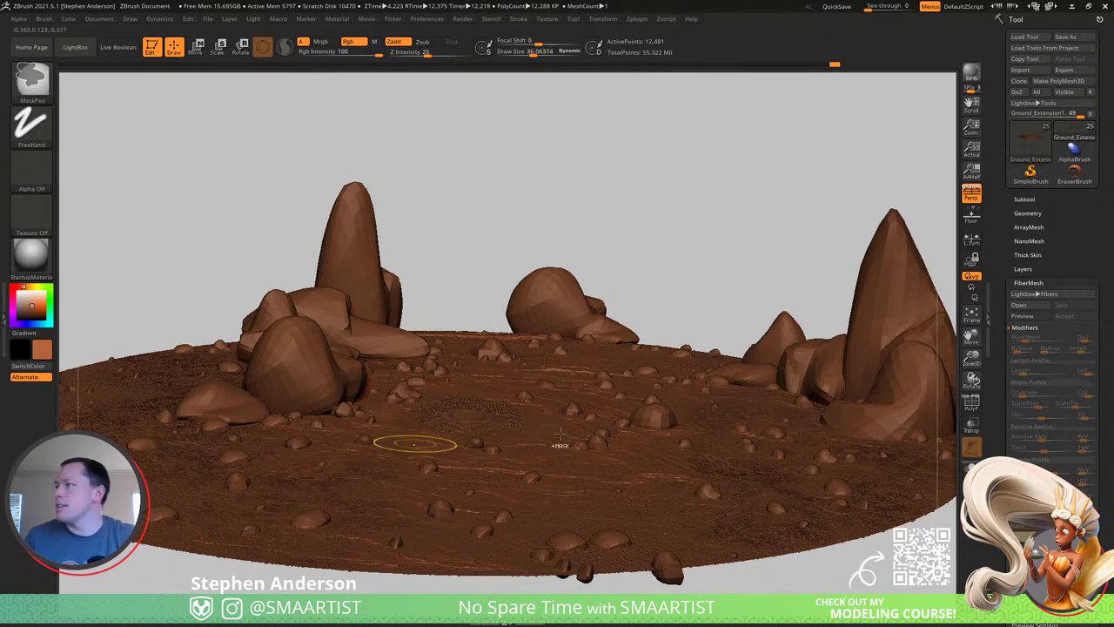
{"action": "left_click", "coordinate": [1023, 315]}
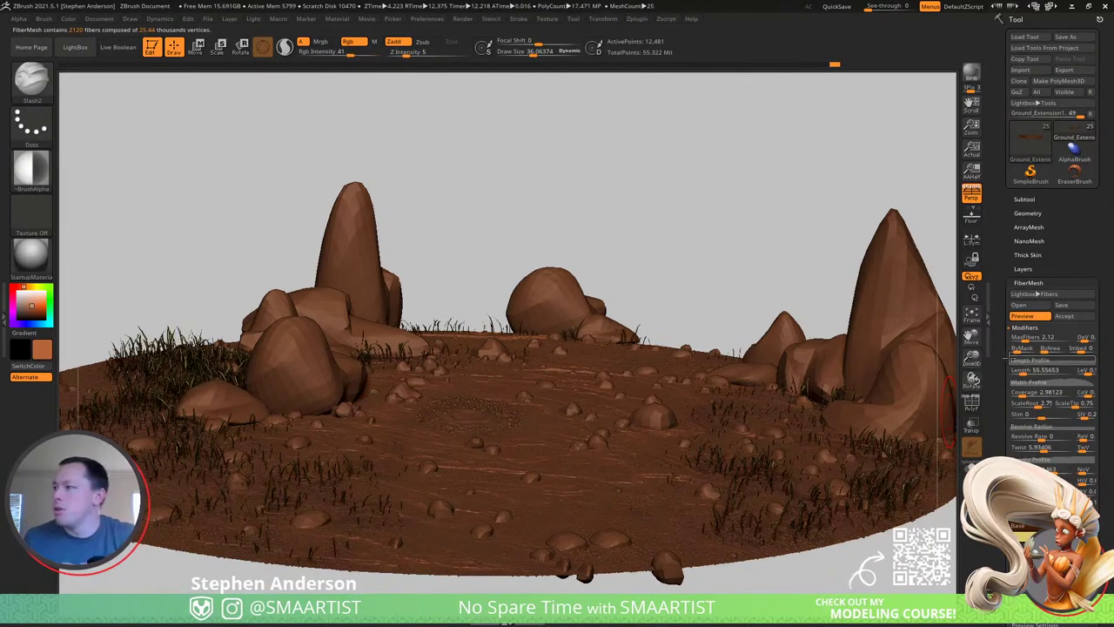
{"action": "right_click_drag", "start_coordinate": [869, 448], "coordinate": [701, 399]}
{"action": "right_click_drag", "start_coordinate": [736, 350], "coordinate": [733, 405]}
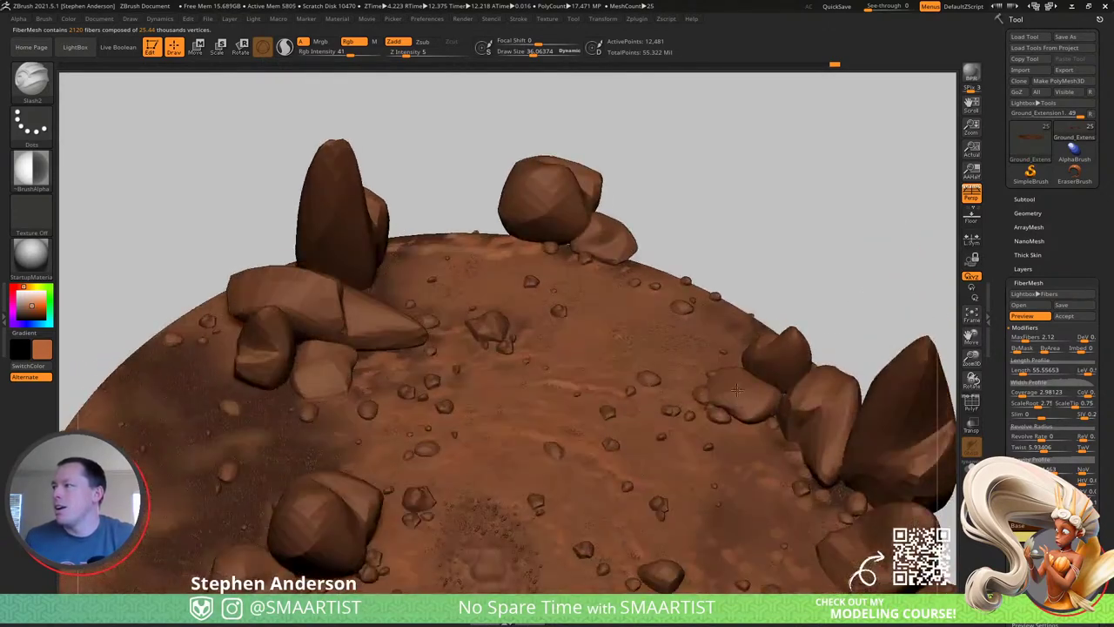
Mask the far ground edge behind the small pointed rock, refresh the fiber preview and check the grass.
{"action": "key", "text": "ctrl"}
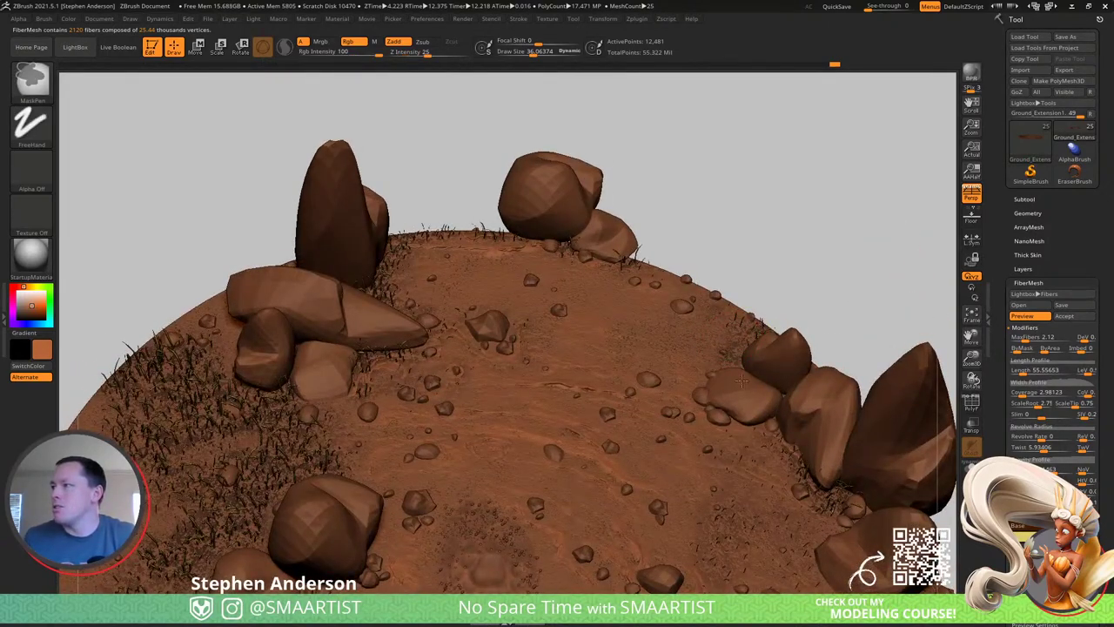
{"action": "left_click", "coordinate": [1020, 315]}
{"action": "left_click", "coordinate": [1020, 315]}
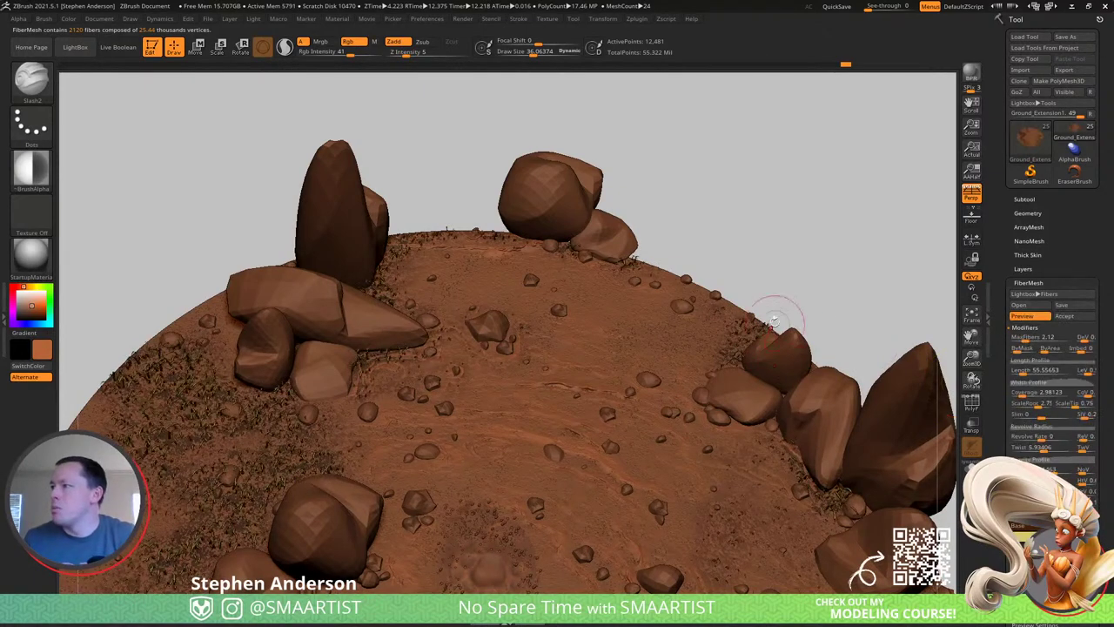
{"action": "right_click_drag", "start_coordinate": [771, 311], "coordinate": [774, 259]}
{"action": "key", "text": "ctrl"}
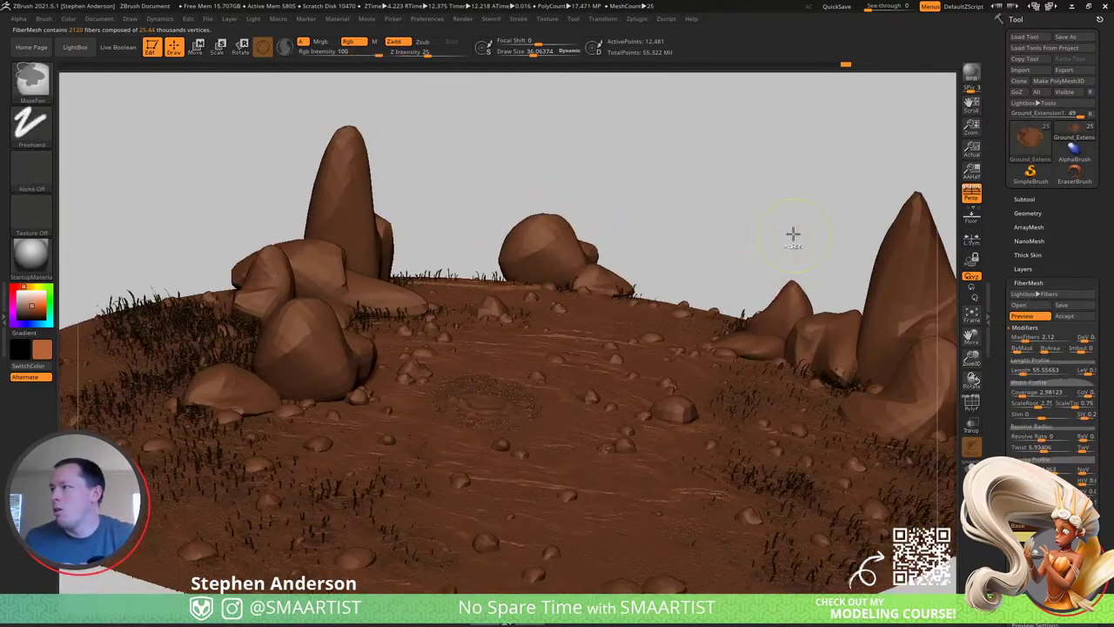
Invert the ground mask, invert it back and preview the fibers from ground level.
{"action": "key", "text": "ctrl+shift+z"}
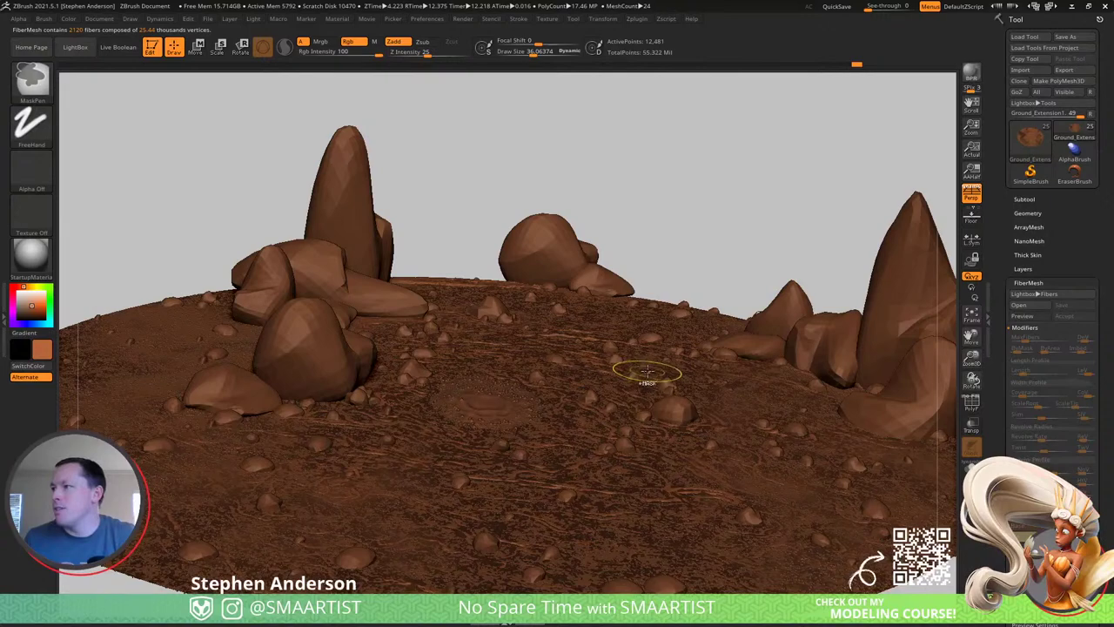
{"action": "left_click", "coordinate": [754, 239], "text": "ctrl"}
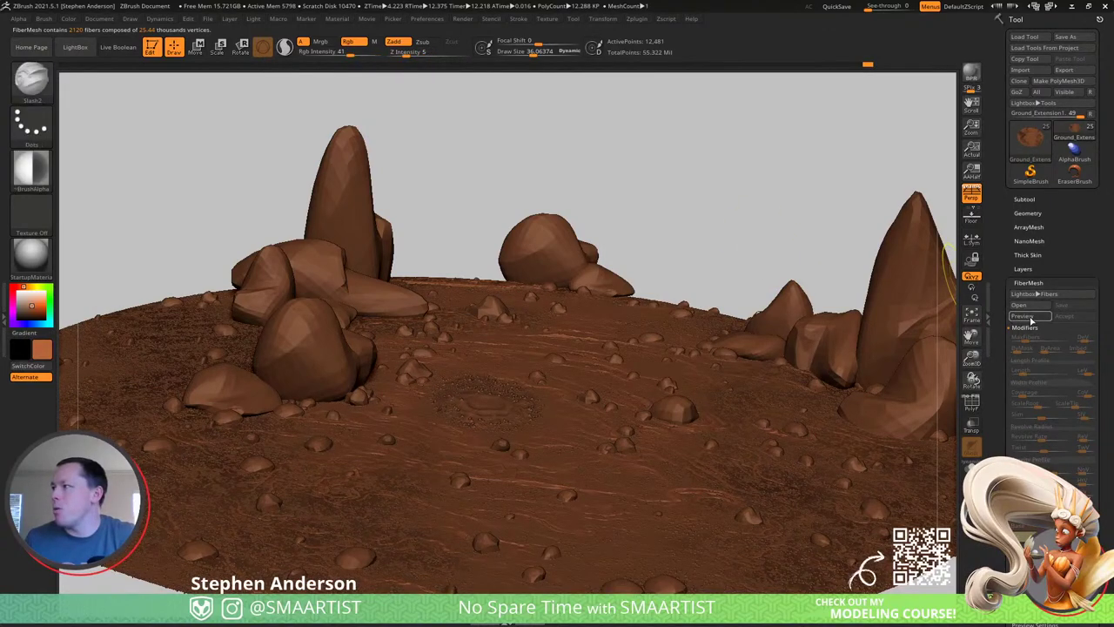
{"action": "left_click_drag", "start_coordinate": [758, 244], "coordinate": [761, 220]}
{"action": "right_click", "coordinate": [761, 219]}
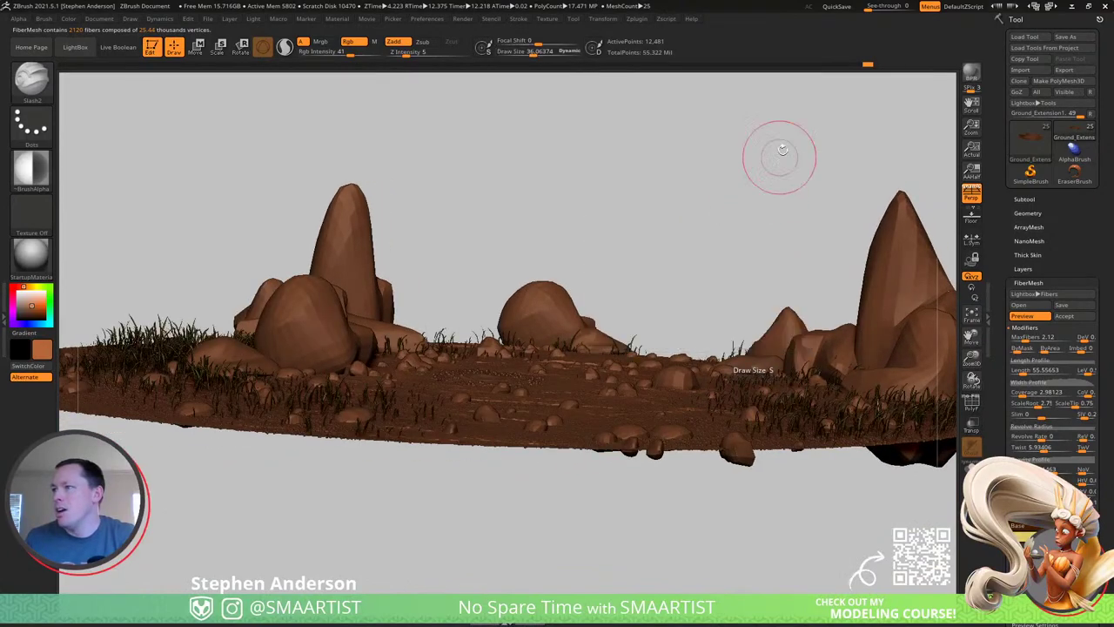
Reduce the draw size to about 6.2 and mask small patches around the loose stones in the middle of the ground.
{"action": "right_click_drag", "start_coordinate": [515, 363], "coordinate": [686, 470], "text": "ctrl"}
{"action": "right_click_drag", "start_coordinate": [571, 369], "coordinate": [568, 474]}
{"action": "key", "text": "ctrl"}
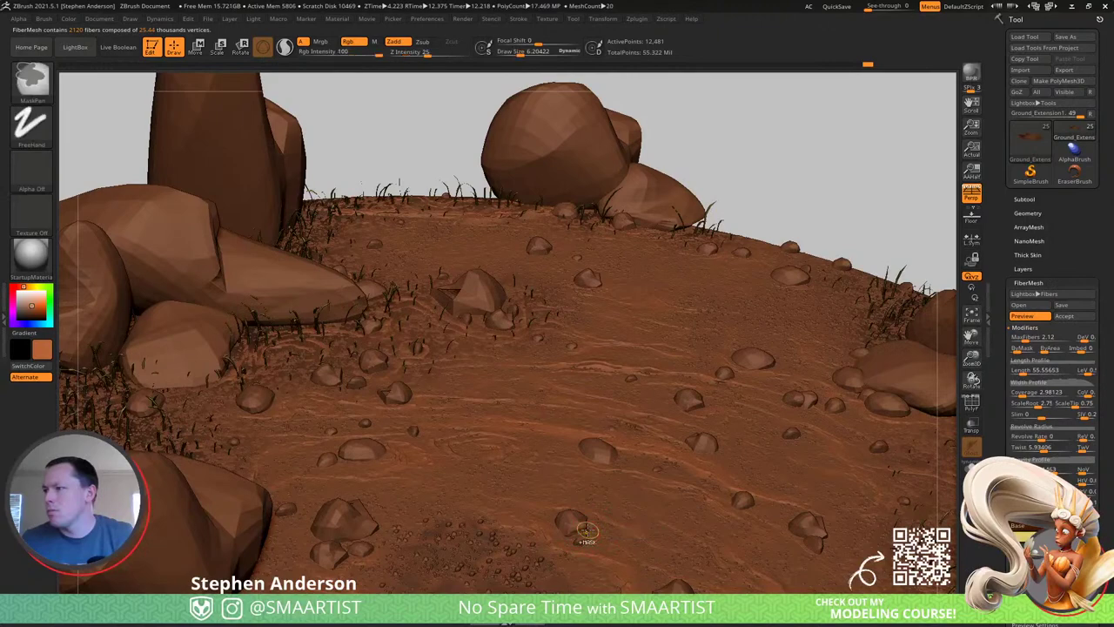
{"action": "left_click", "coordinate": [582, 535], "text": "ctrl"}
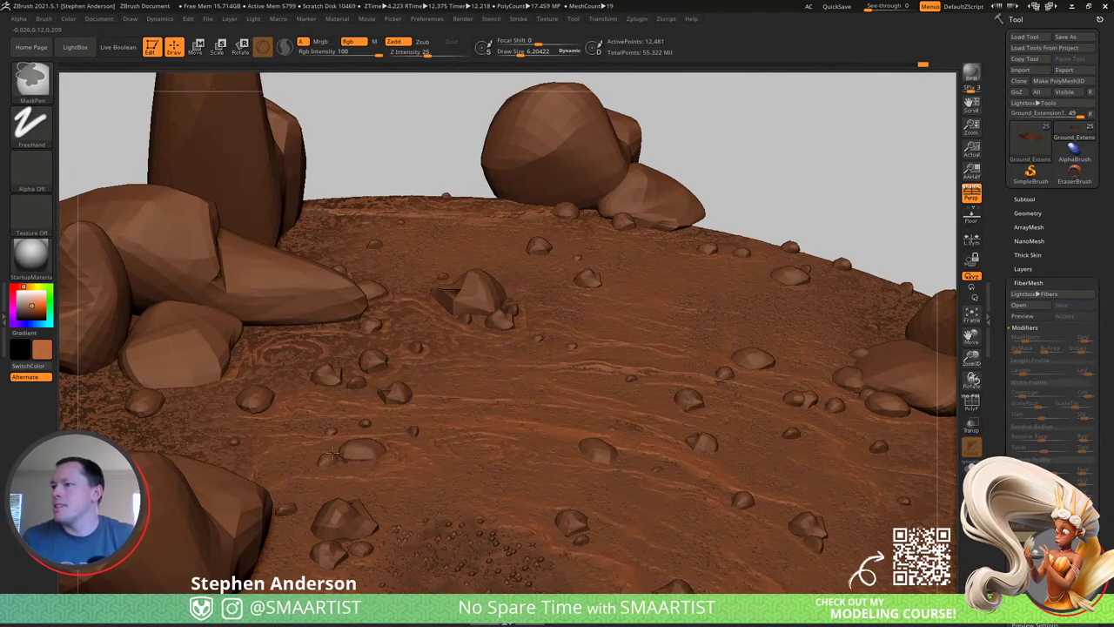
{"action": "right_click_drag", "start_coordinate": [577, 423], "coordinate": [580, 346], "text": "alt"}
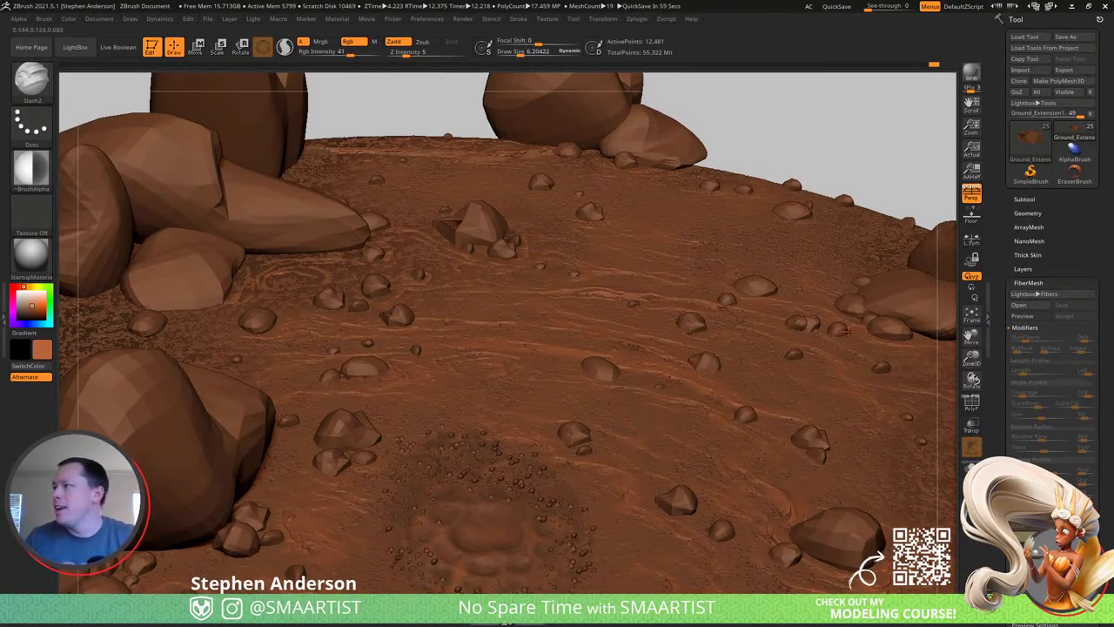
Check the ground's wireframe density against the mask and the fiber preview from above.
{"action": "key", "text": "shift+f"}
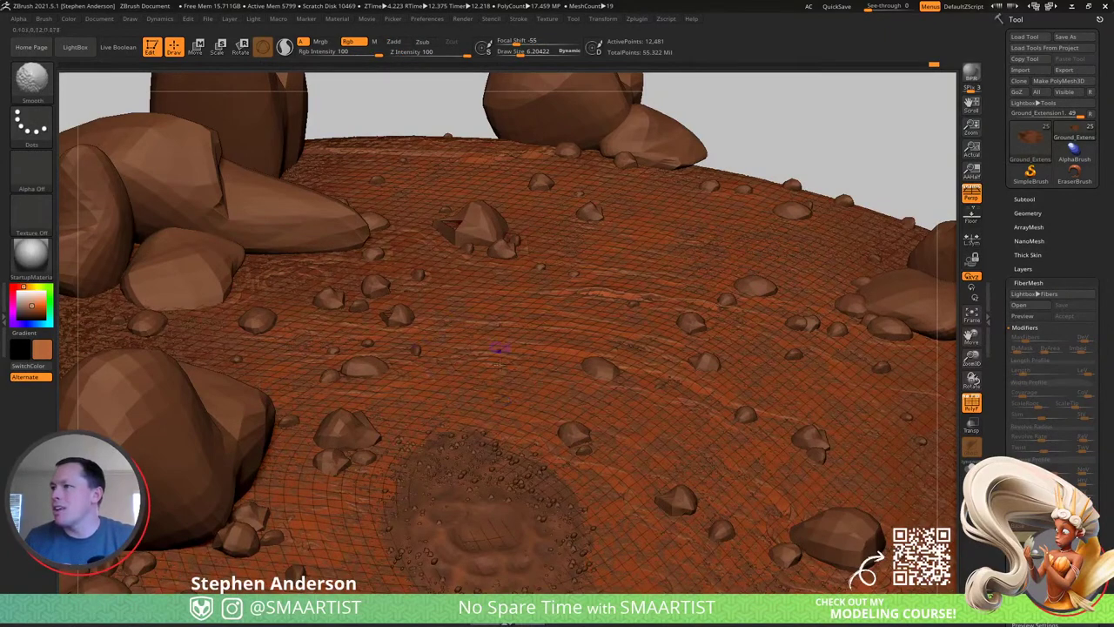
{"action": "key", "text": "shift+f"}
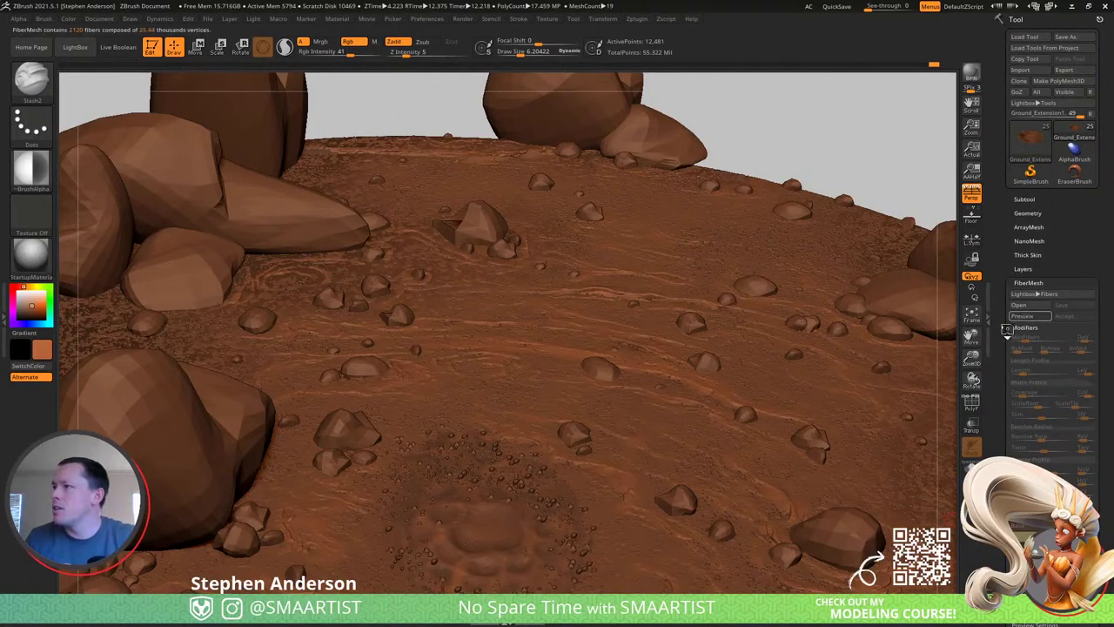
{"action": "left_click", "coordinate": [1025, 316]}
{"action": "mouse_move", "coordinate": [512, 317]}
{"action": "right_mouse_down"}
{"action": "mouse_move", "coordinate": [352, 346]}
{"action": "mouse_move", "coordinate": [319, 508]}
{"action": "right_mouse_up"}
{"action": "key", "text": "shift"}
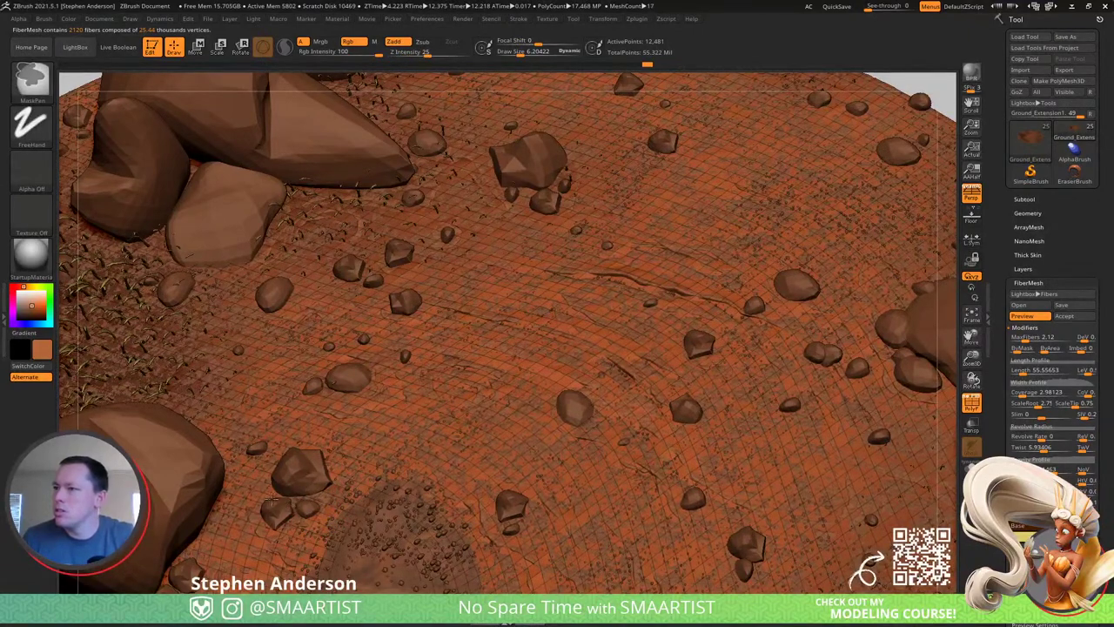
Rework the small mask patches with the ground's wireframe shown, hide the wireframe and regenerate the fiber preview.
{"action": "key", "text": "ctrl+z"}
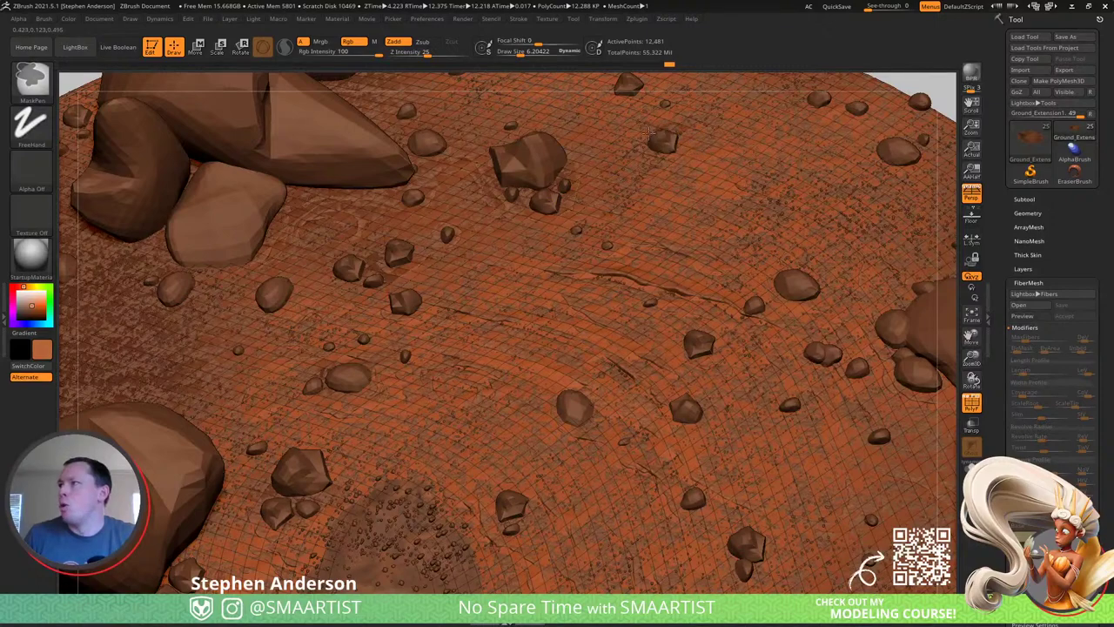
{"action": "right_click_drag", "start_coordinate": [651, 131], "coordinate": [644, 320]}
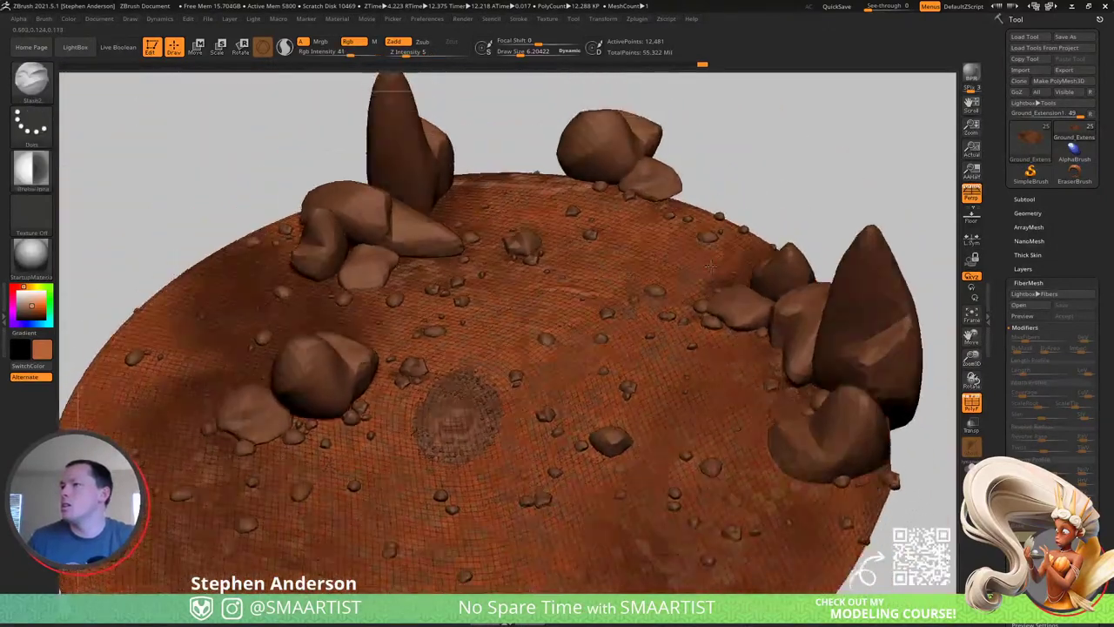
{"action": "right_click_drag", "start_coordinate": [710, 267], "coordinate": [712, 212]}
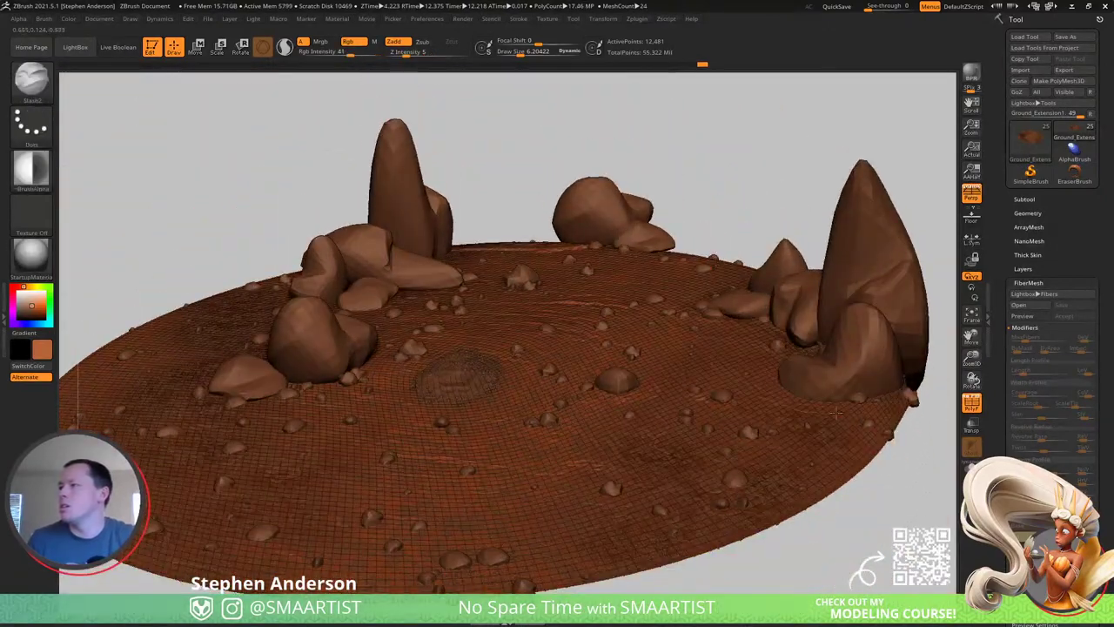
{"action": "key", "text": "shift+f"}
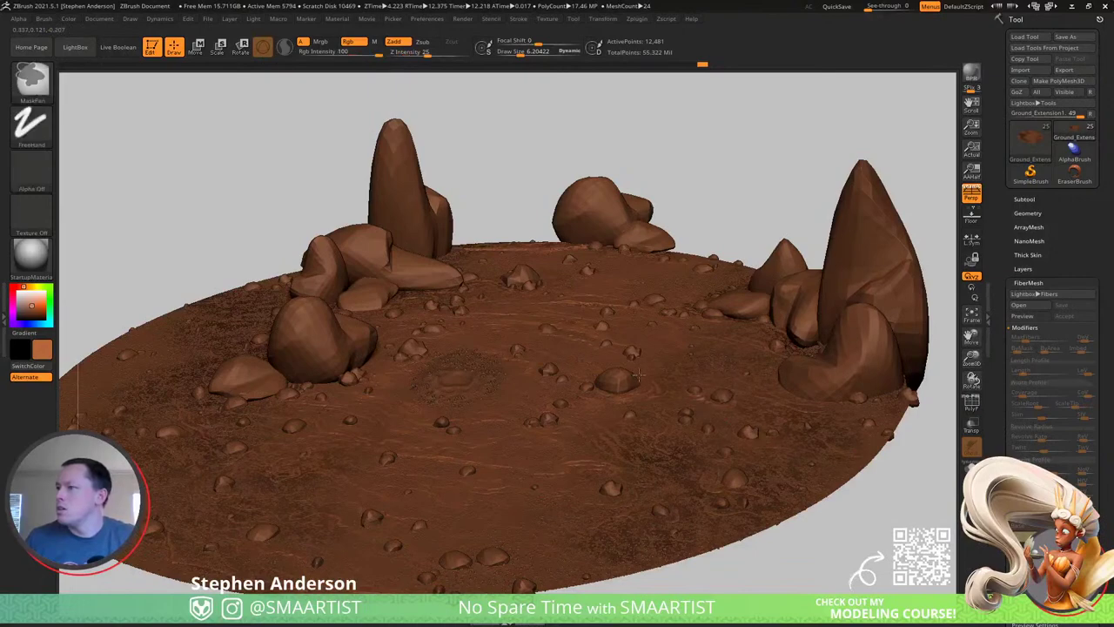
{"action": "right_click_drag", "start_coordinate": [895, 468], "coordinate": [709, 367], "text": "ctrl"}
{"action": "left_click", "coordinate": [1034, 317]}
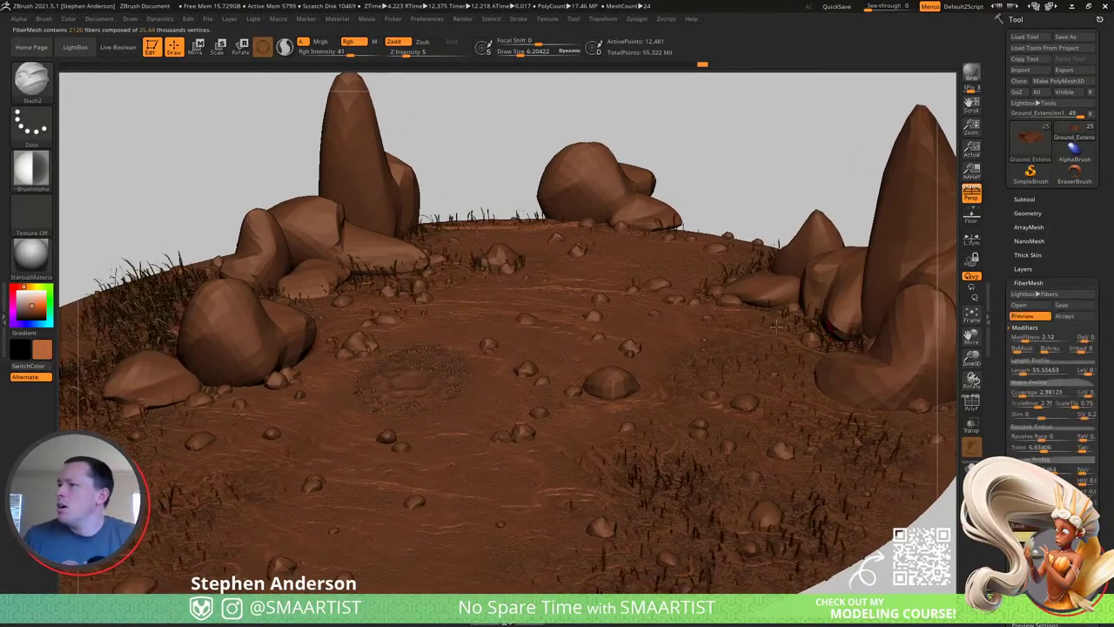
Expand the fibers' Width Profile curve and set the length variation to 1.
{"action": "right_click_drag", "start_coordinate": [592, 340], "coordinate": [509, 326]}
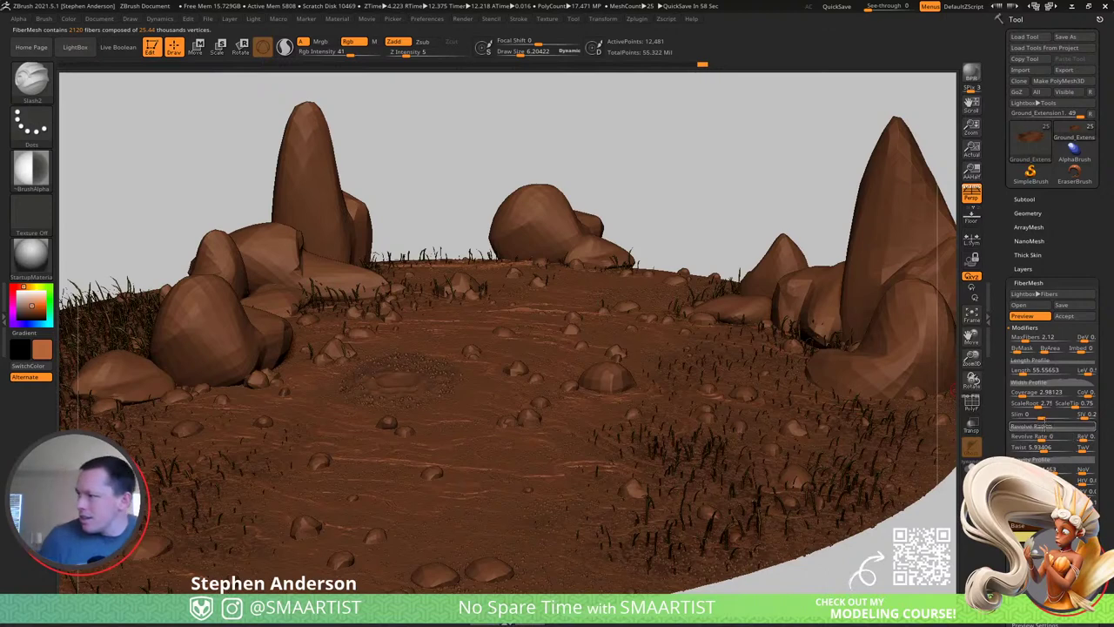
{"action": "left_click", "coordinate": [1034, 382]}
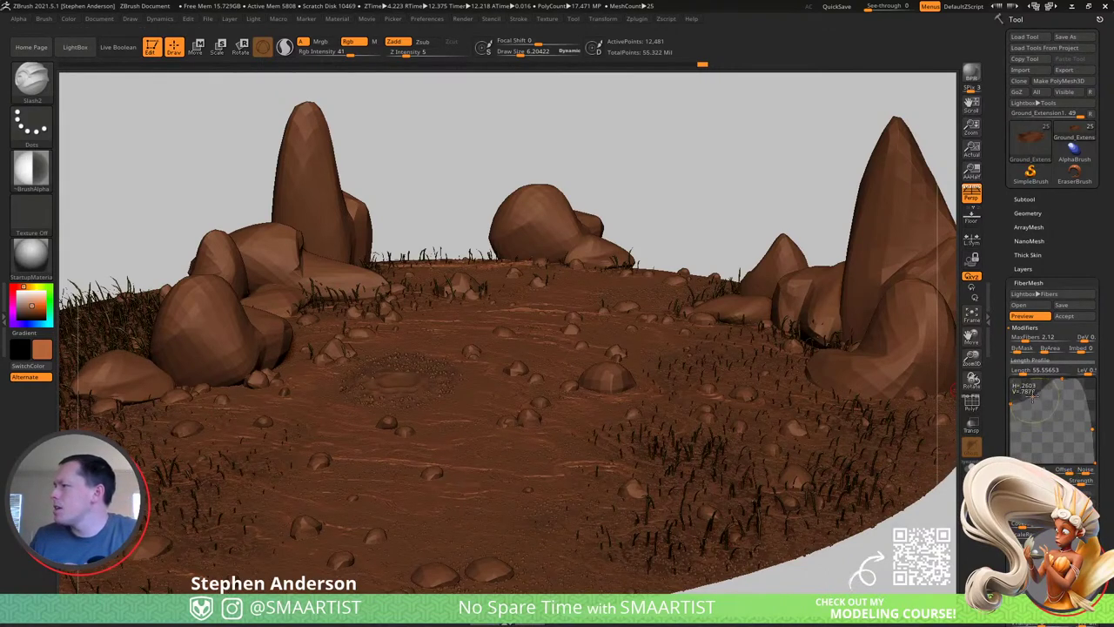
{"action": "left_click_drag", "start_coordinate": [1033, 397], "coordinate": [1029, 393]}
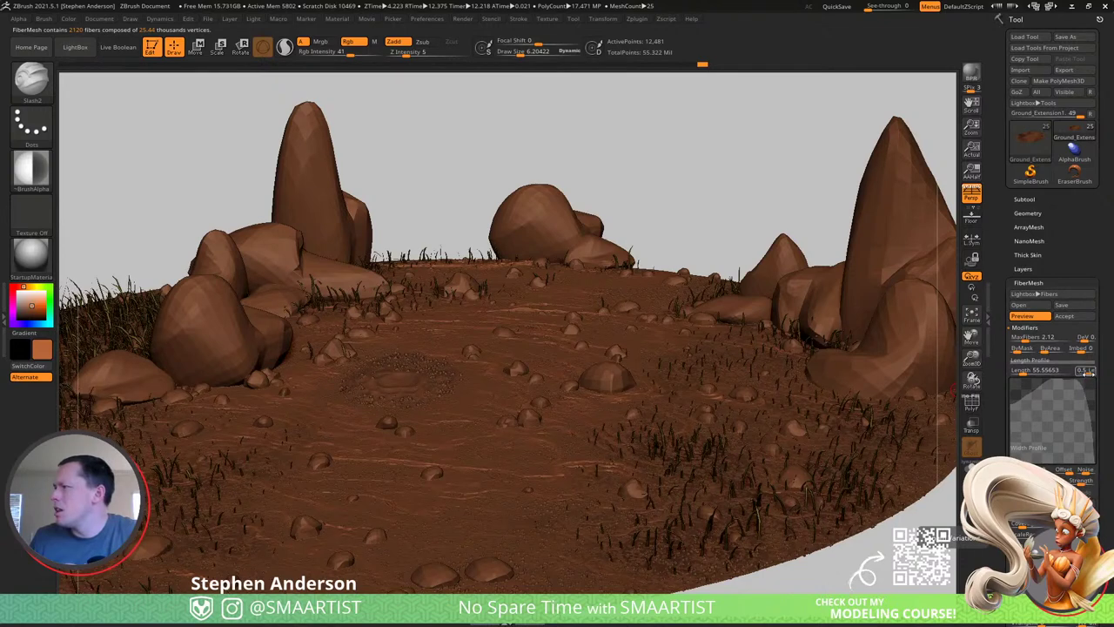
{"action": "left_click_drag", "start_coordinate": [1088, 374], "coordinate": [1089, 373]}
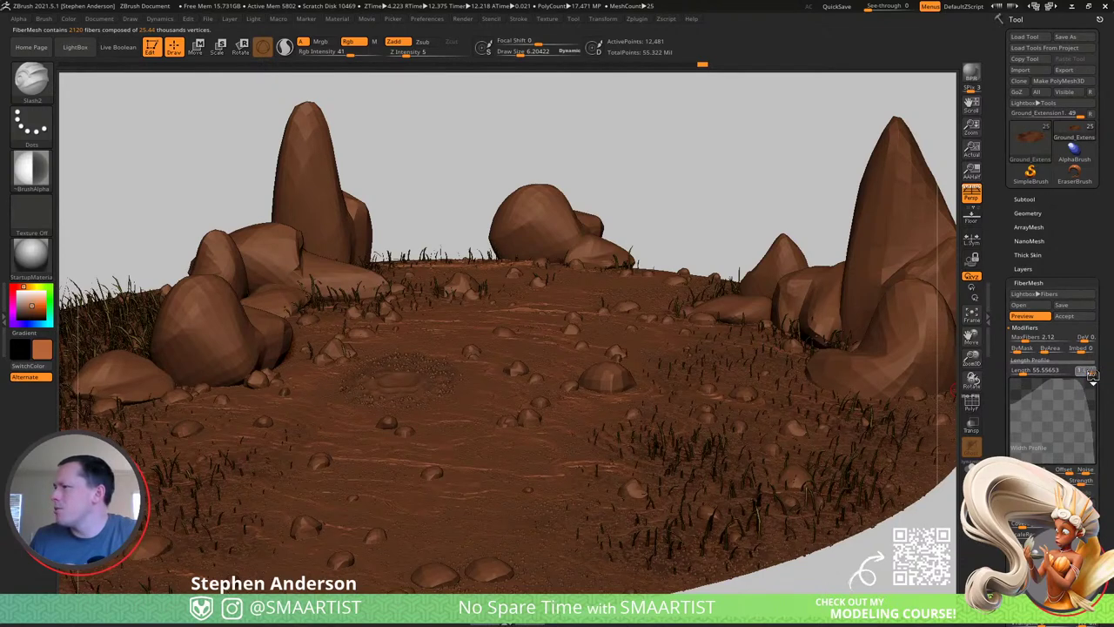
Inspect the length-varied grass from a low angle and up close from above, and browse the remaining fiber modifiers.
{"action": "right_click_drag", "start_coordinate": [660, 453], "coordinate": [659, 437]}
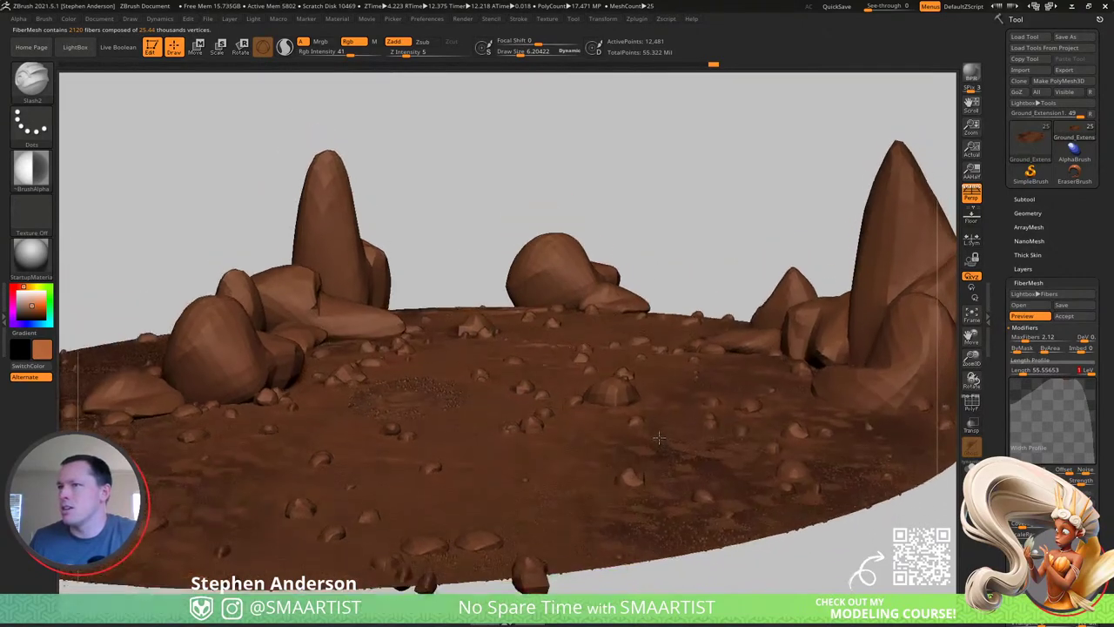
{"action": "left_click_drag", "start_coordinate": [659, 437], "coordinate": [658, 431]}
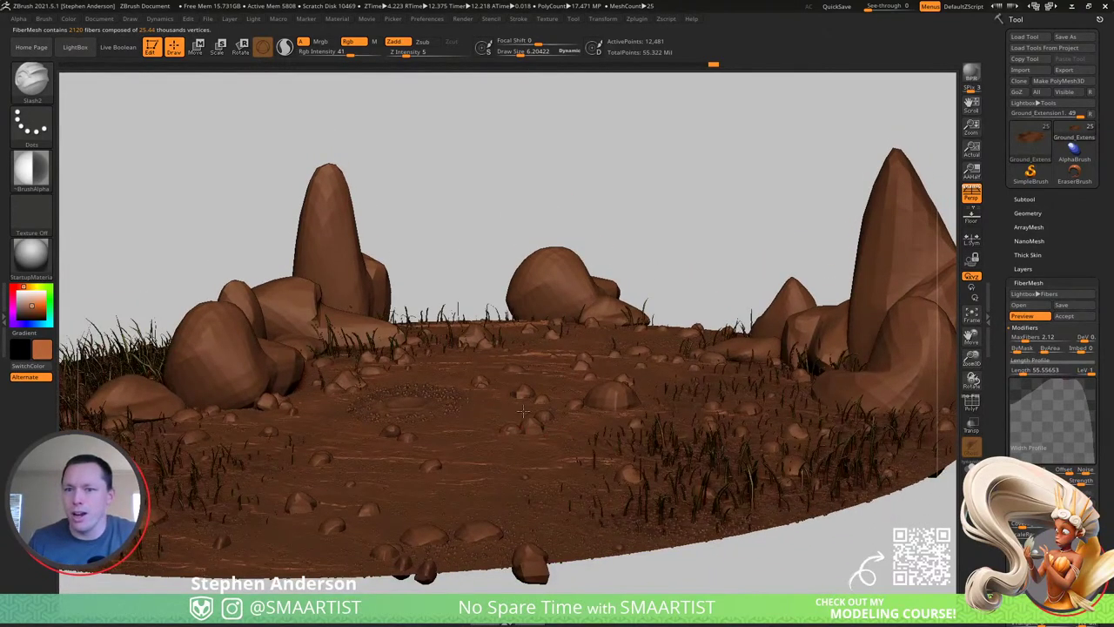
{"action": "right_click_drag", "start_coordinate": [524, 411], "coordinate": [550, 375], "text": "alt"}
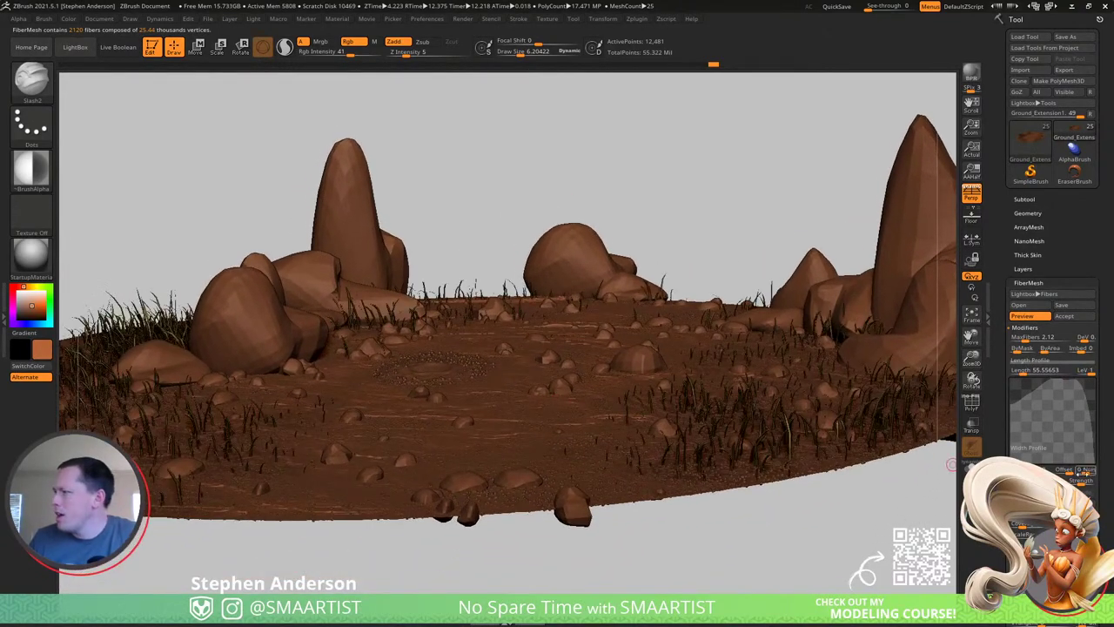
{"action": "left_click_drag", "start_coordinate": [1106, 493], "coordinate": [1109, 433]}
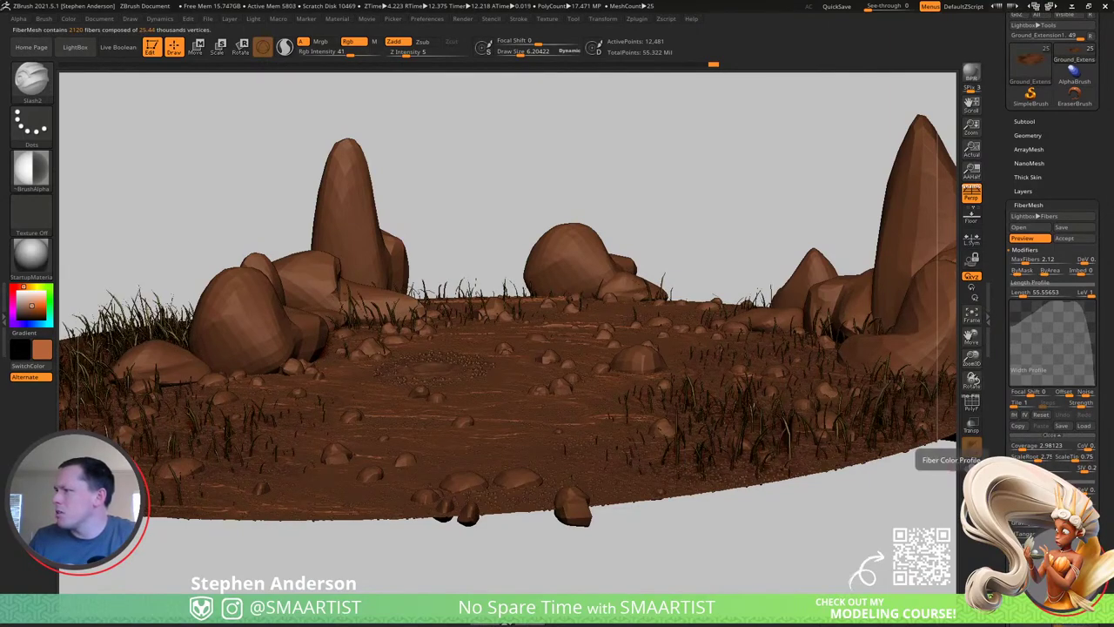
{"action": "left_click_drag", "start_coordinate": [922, 488], "coordinate": [892, 562]}
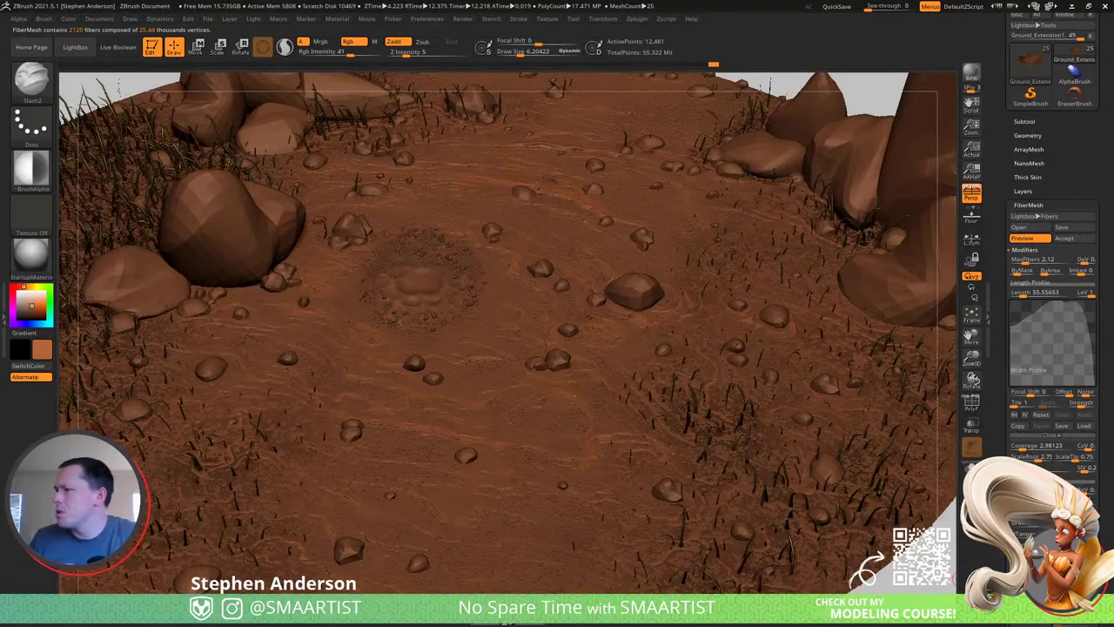
Set the grass fibers' Gravity to about 0.165 while judging the blades from a low angle.
{"action": "left_click_drag", "start_coordinate": [945, 459], "coordinate": [797, 457]}
{"action": "key", "text": "ctrl"}
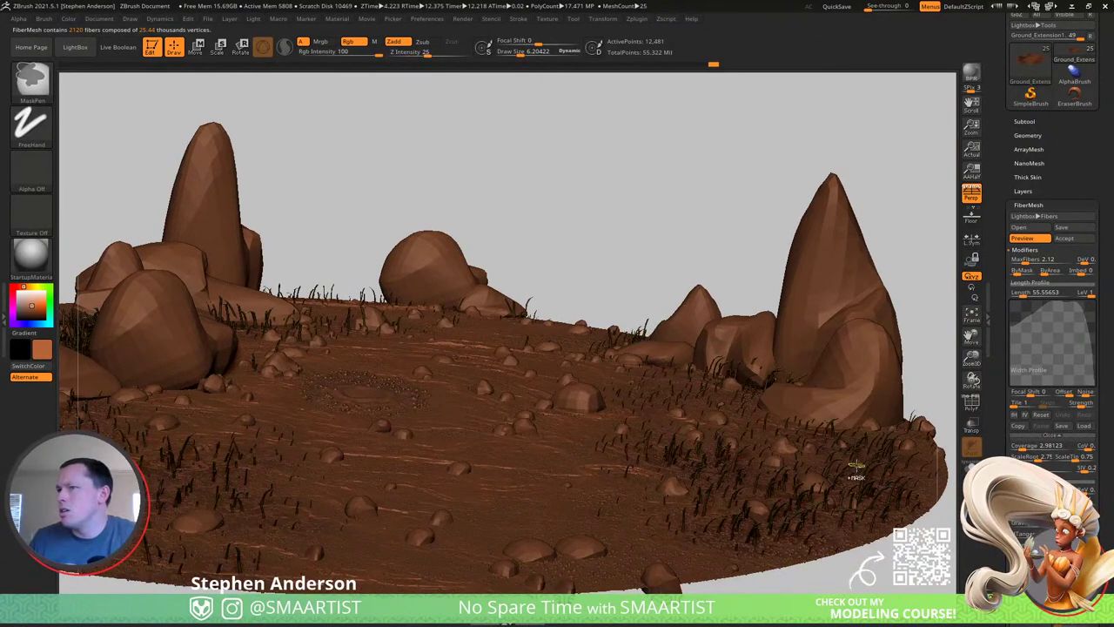
{"action": "key", "text": "ctrl+shift"}
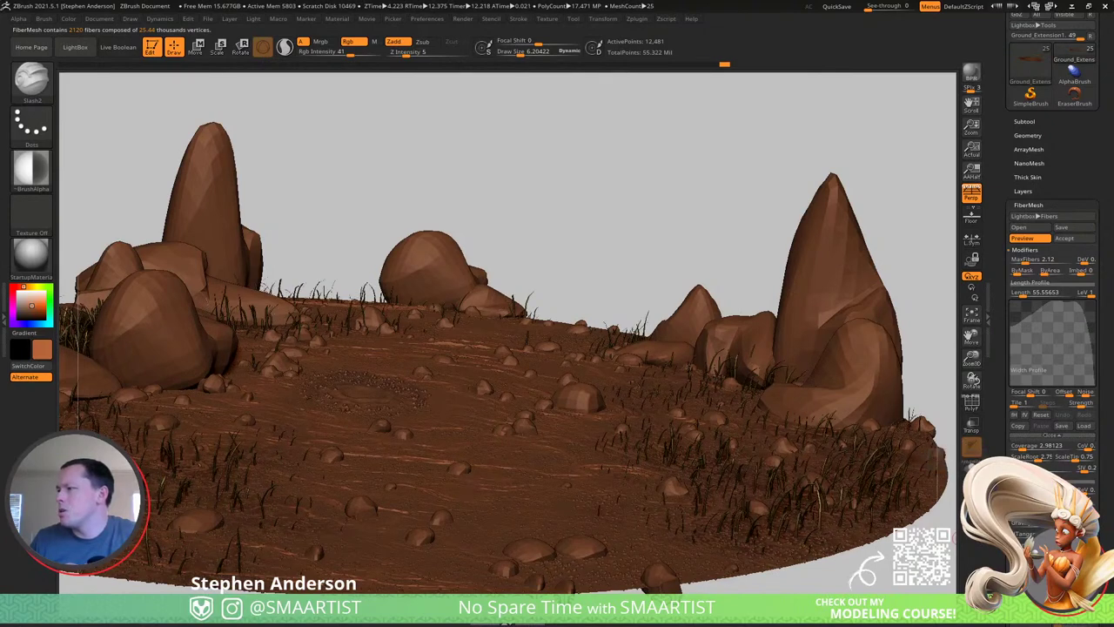
{"action": "left_click_drag", "start_coordinate": [1104, 594], "coordinate": [1104, 494]}
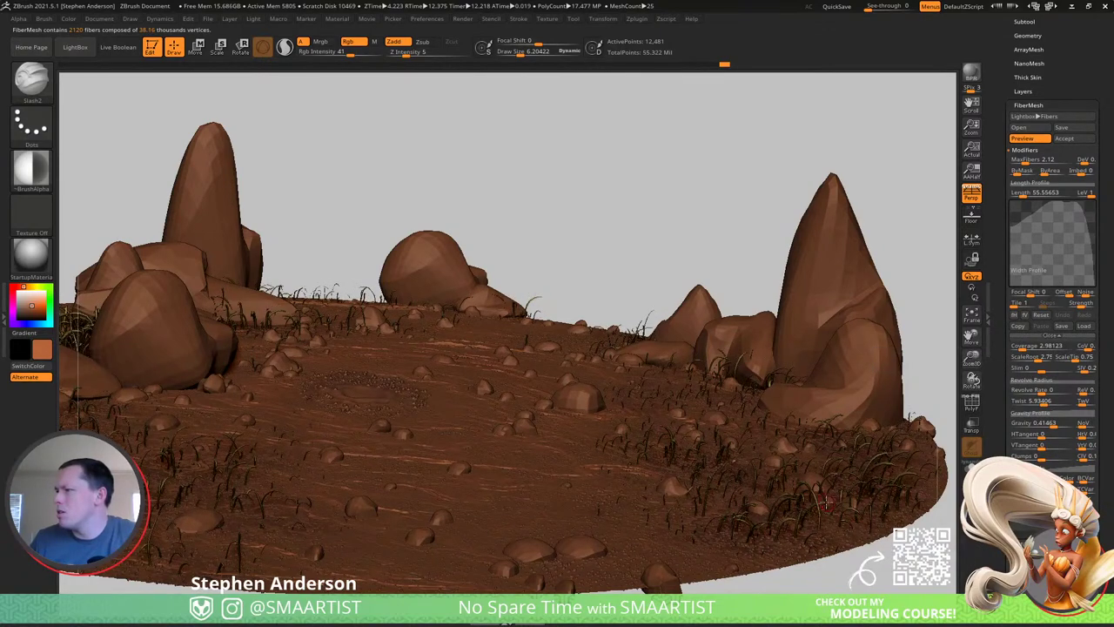
{"action": "mouse_move", "coordinate": [831, 500]}
{"action": "right_mouse_down"}
{"action": "mouse_move", "coordinate": [836, 531]}
{"action": "mouse_move", "coordinate": [884, 583]}
{"action": "mouse_move", "coordinate": [853, 562]}
{"action": "right_mouse_up"}
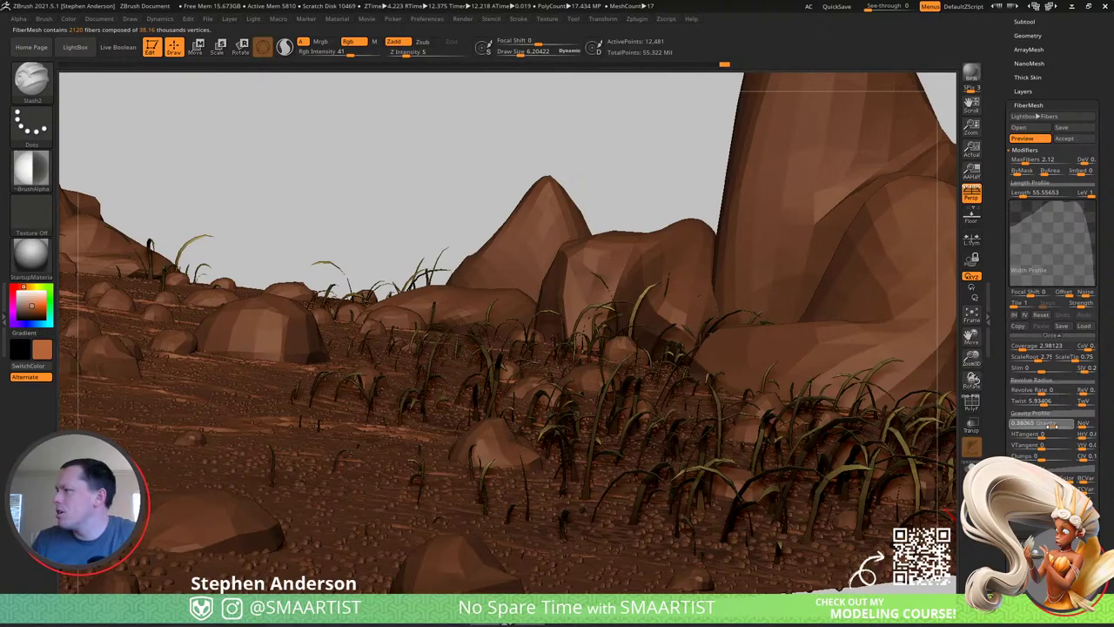
{"action": "left_click_drag", "start_coordinate": [1053, 424], "coordinate": [1050, 425]}
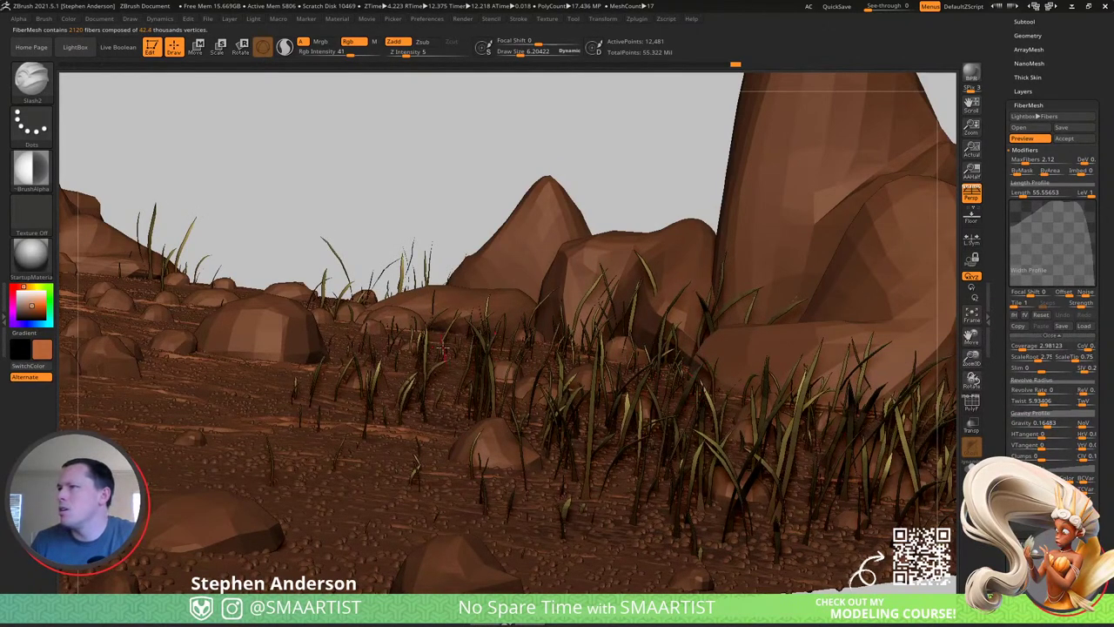
Examine the straighter grass from low, distant and overhead angles, including the pebble-ringed depression in the ground.
{"action": "right_click_drag", "start_coordinate": [443, 350], "coordinate": [421, 364]}
{"action": "mouse_move", "coordinate": [345, 364]}
{"action": "right_mouse_down", "text": "alt"}
{"action": "mouse_move", "coordinate": [522, 369]}
{"action": "mouse_move", "coordinate": [582, 359]}
{"action": "mouse_move", "coordinate": [470, 316]}
{"action": "right_mouse_up", "text": "alt"}
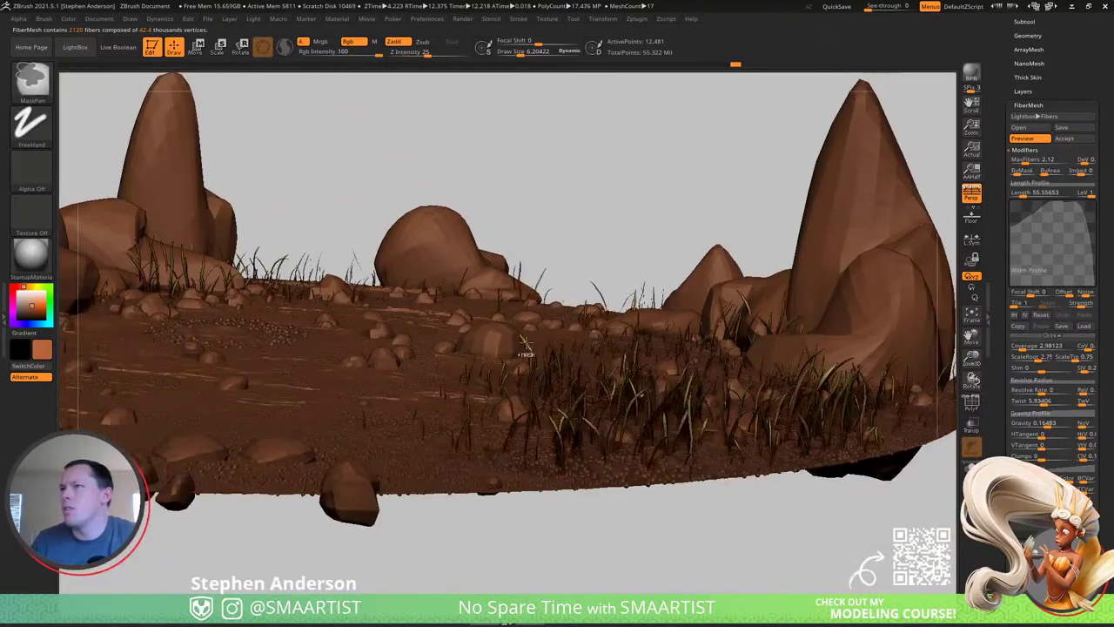
{"action": "mouse_move", "coordinate": [526, 351]}
{"action": "right_mouse_down", "text": "ctrl"}
{"action": "mouse_move", "coordinate": [448, 319]}
{"action": "mouse_move", "coordinate": [477, 327]}
{"action": "right_mouse_up", "text": "ctrl"}
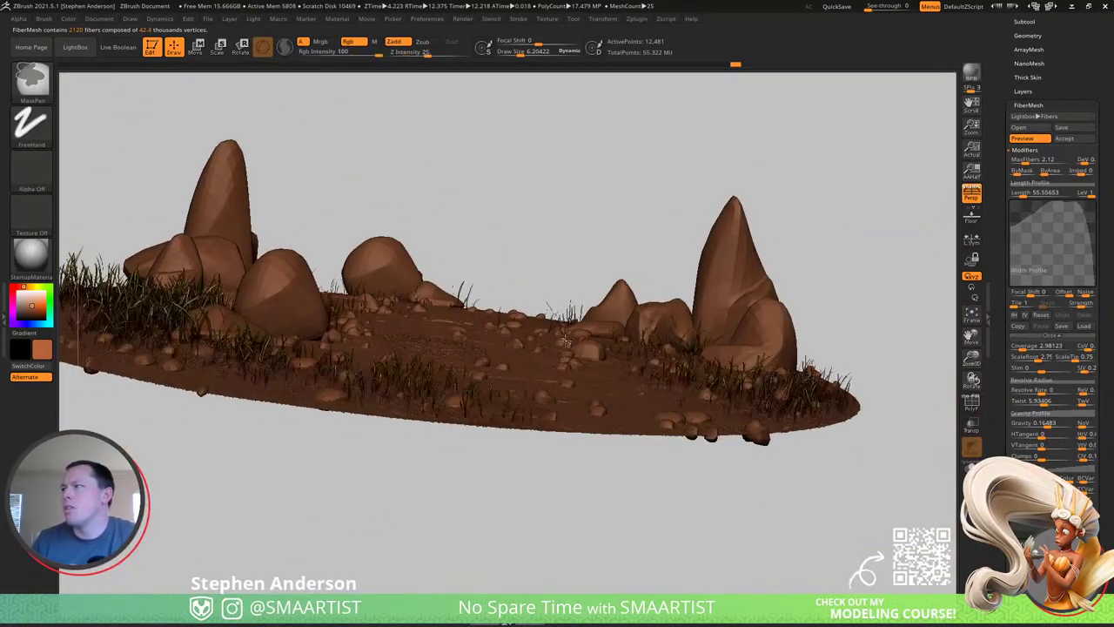
{"action": "right_click_drag", "start_coordinate": [607, 348], "coordinate": [547, 316], "text": "ctrl"}
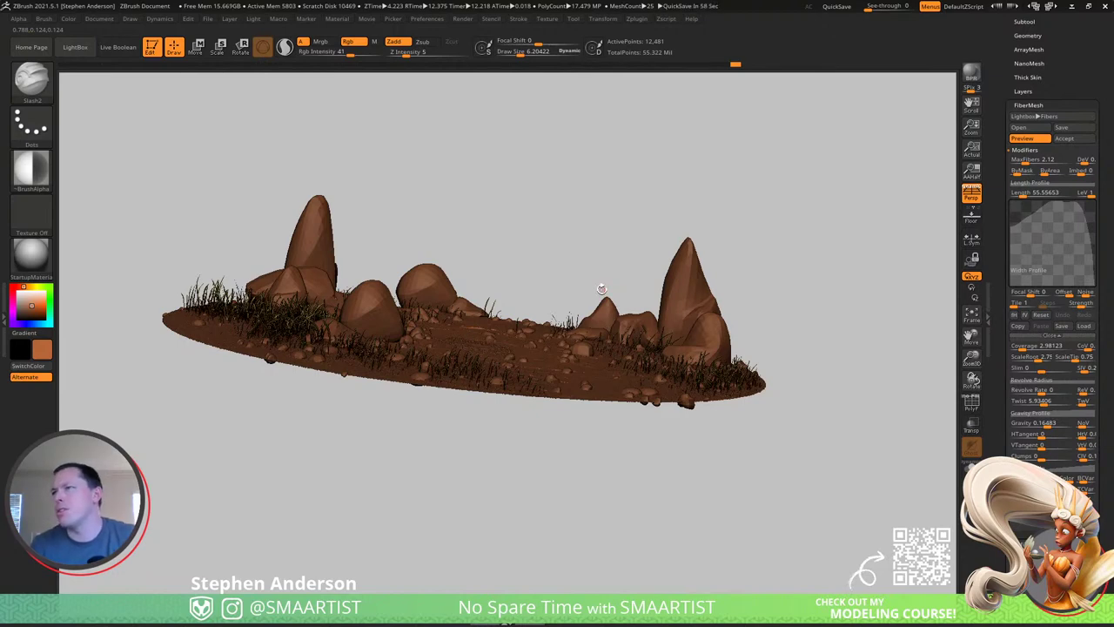
{"action": "right_click_drag", "start_coordinate": [507, 266], "coordinate": [536, 261]}
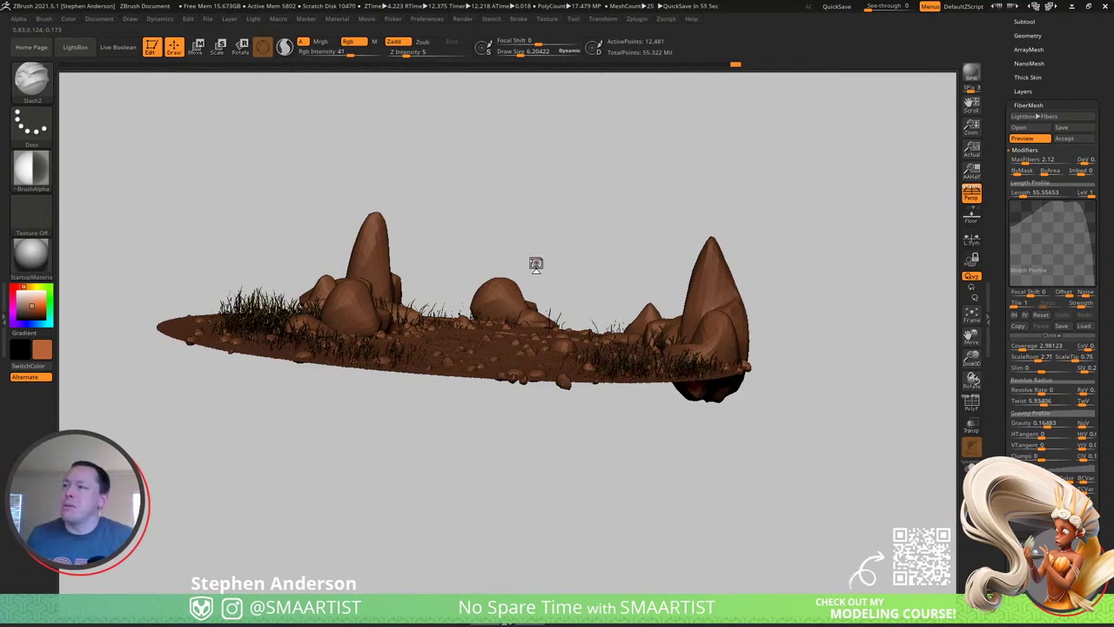
{"action": "mouse_move", "coordinate": [535, 263]}
{"action": "right_mouse_down"}
{"action": "mouse_move", "coordinate": [546, 327]}
{"action": "mouse_move", "coordinate": [552, 296]}
{"action": "mouse_move", "coordinate": [652, 322]}
{"action": "mouse_move", "coordinate": [536, 413]}
{"action": "right_mouse_up"}
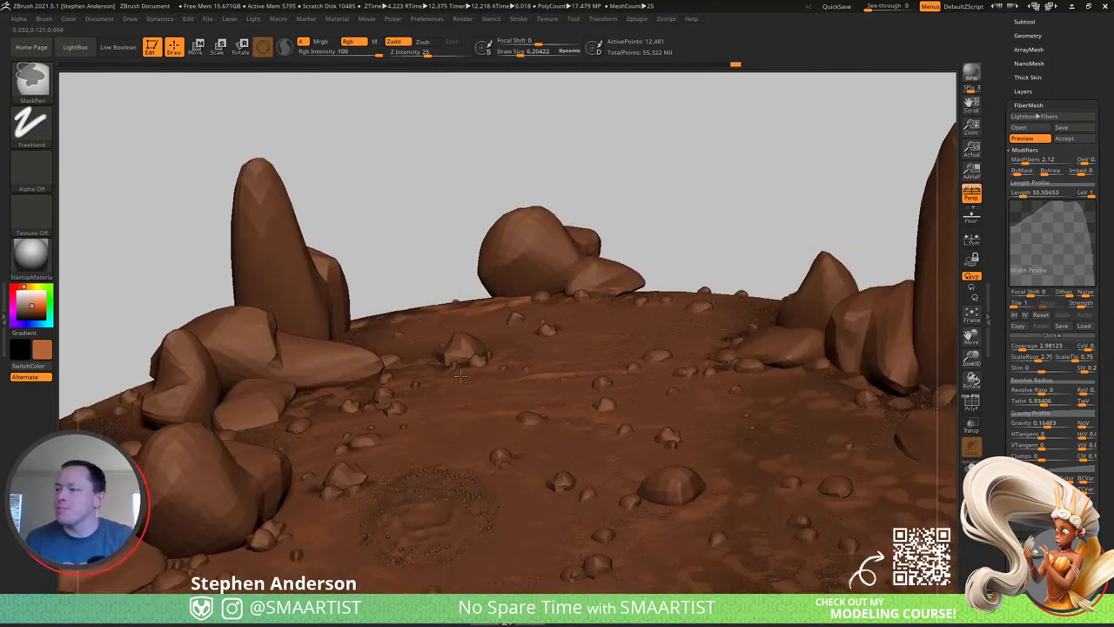
{"action": "mouse_move", "coordinate": [441, 496]}
{"action": "right_mouse_down", "text": "alt"}
{"action": "mouse_move", "coordinate": [458, 394]}
{"action": "mouse_move", "coordinate": [487, 442]}
{"action": "right_mouse_up", "text": "alt"}
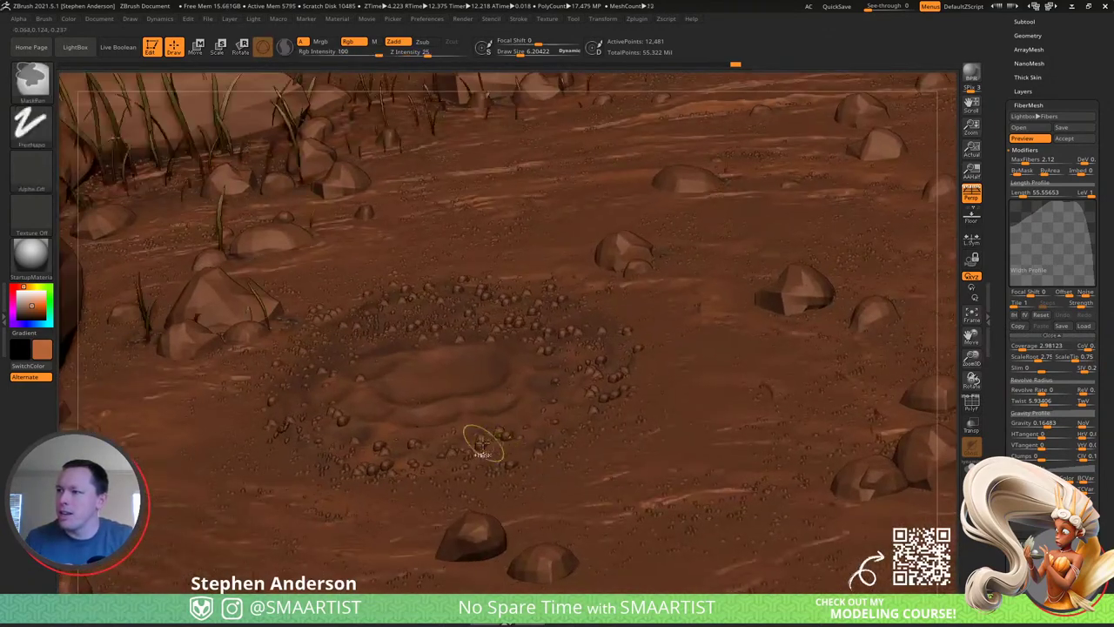
{"action": "right_click_drag", "start_coordinate": [446, 335], "coordinate": [384, 334]}
{"action": "mouse_move", "coordinate": [462, 341]}
{"action": "right_mouse_down", "text": "ctrl"}
{"action": "mouse_move", "coordinate": [381, 319]}
{"action": "mouse_move", "coordinate": [370, 327]}
{"action": "right_mouse_up", "text": "ctrl"}
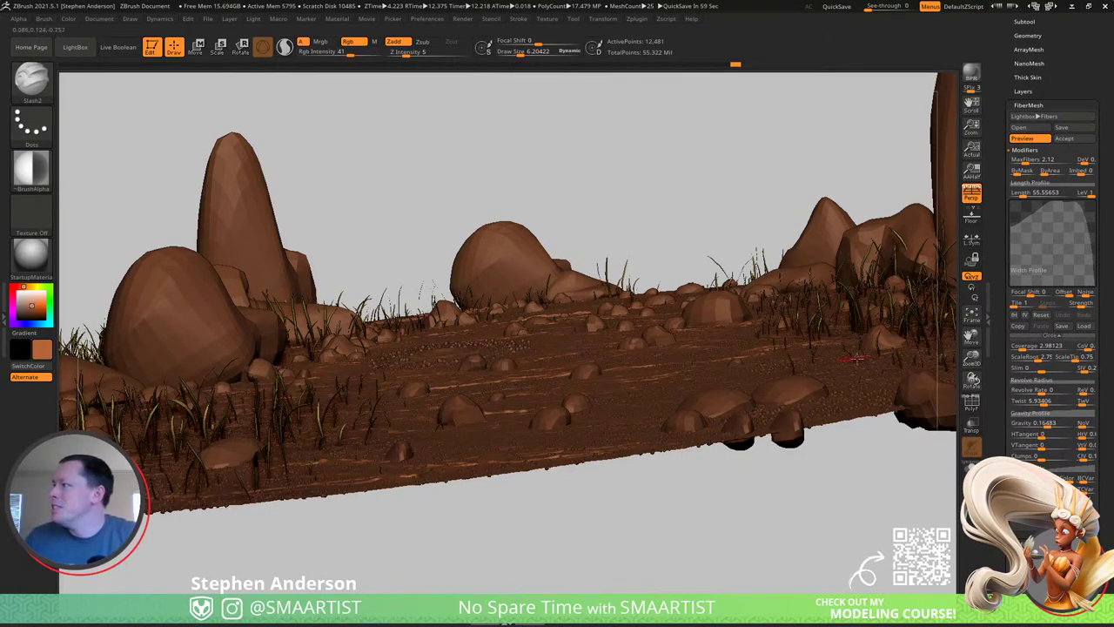
Accept the fiber preview as its own subtool and open the subtool list.
{"action": "left_click", "coordinate": [1063, 137]}
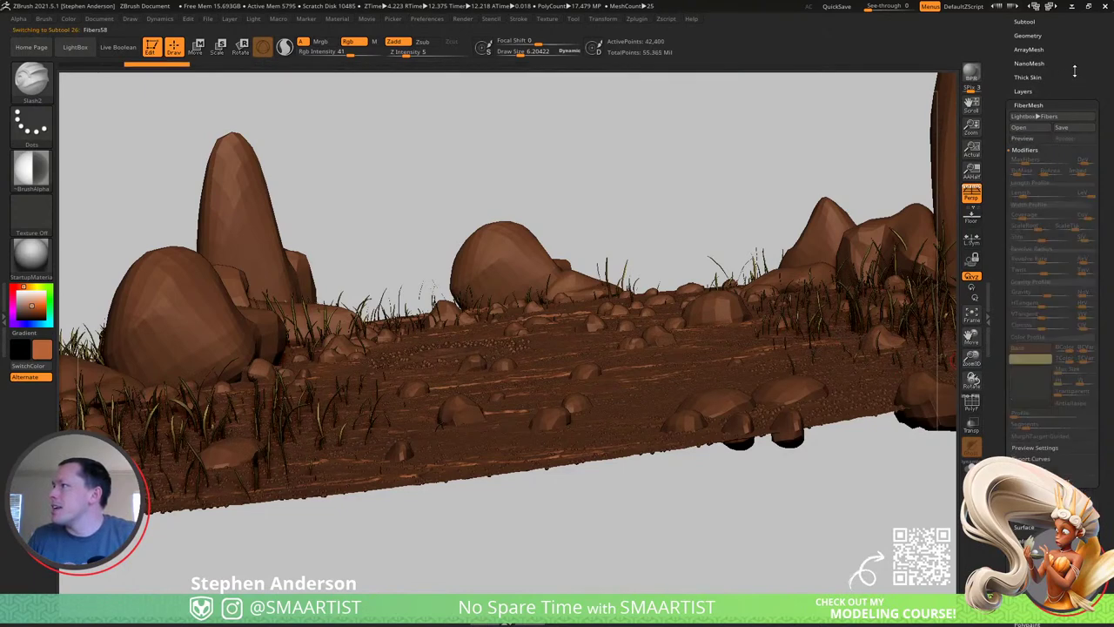
{"action": "left_click_drag", "start_coordinate": [1075, 65], "coordinate": [1079, 178]}
{"action": "left_click", "coordinate": [1029, 134]}
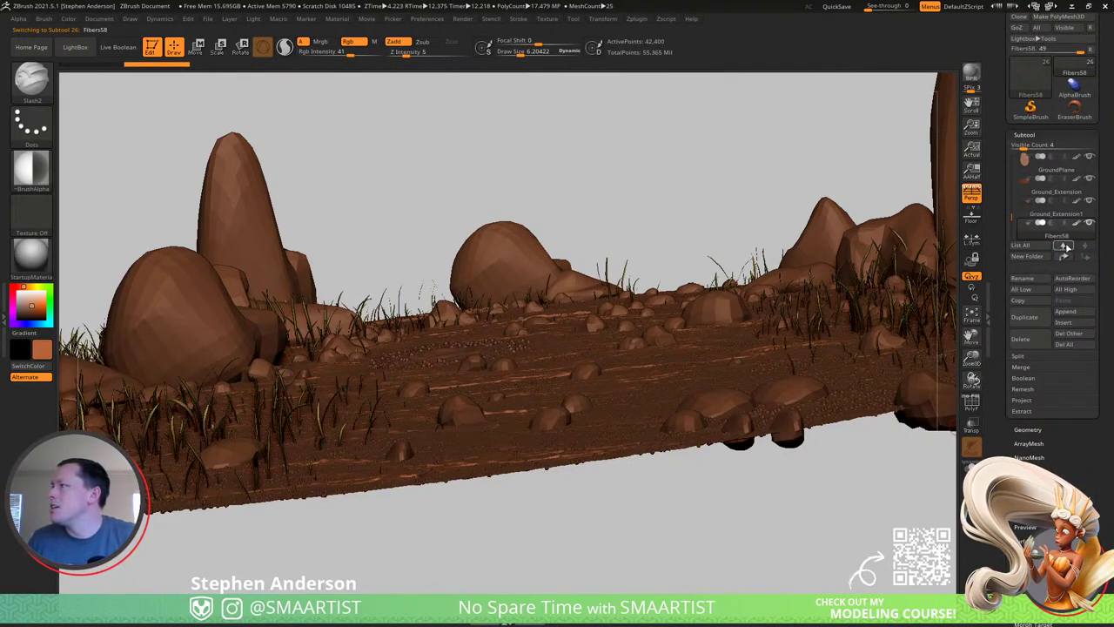
{"action": "key", "text": "shift"}
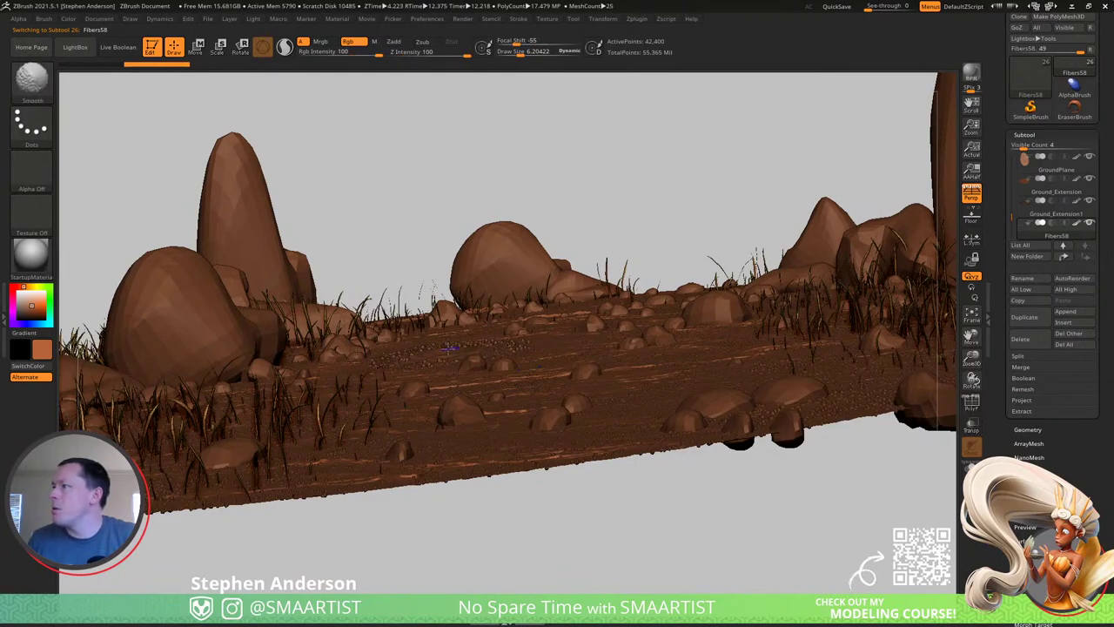
Select the GroomTurbulence brush, enlarge its draw size to about 336 and try ruffling the dense grass beside the boulders.
{"action": "mouse_move", "coordinate": [407, 354]}
{"action": "right_mouse_down"}
{"action": "mouse_move", "coordinate": [437, 386]}
{"action": "mouse_move", "coordinate": [499, 394]}
{"action": "mouse_move", "coordinate": [297, 393]}
{"action": "right_mouse_up"}
{"action": "key", "text": "b"}
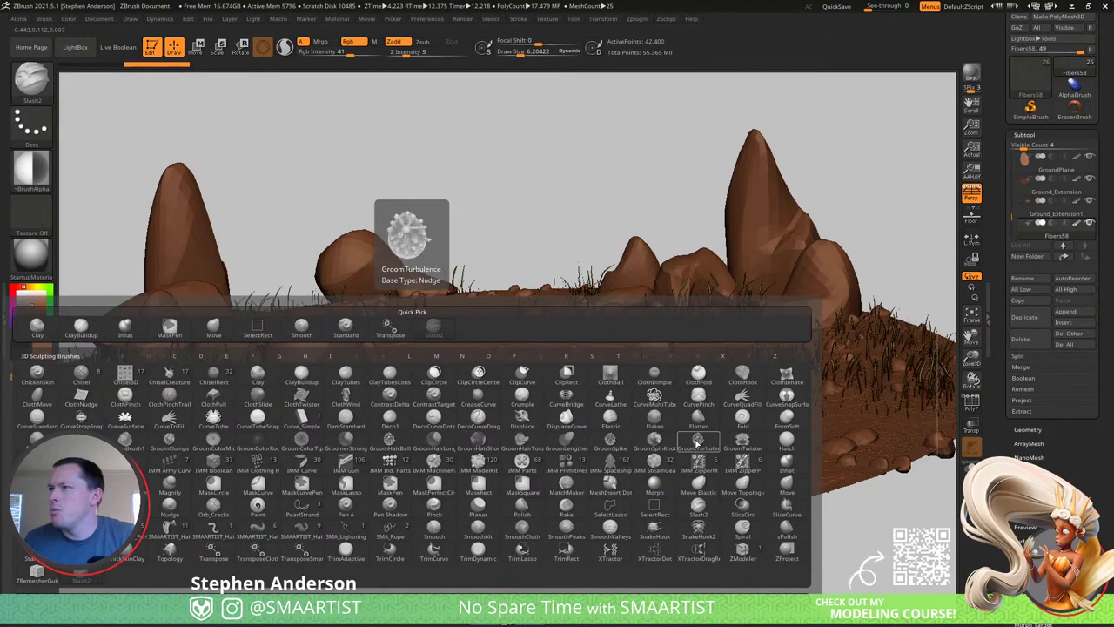
{"action": "left_click", "coordinate": [696, 443]}
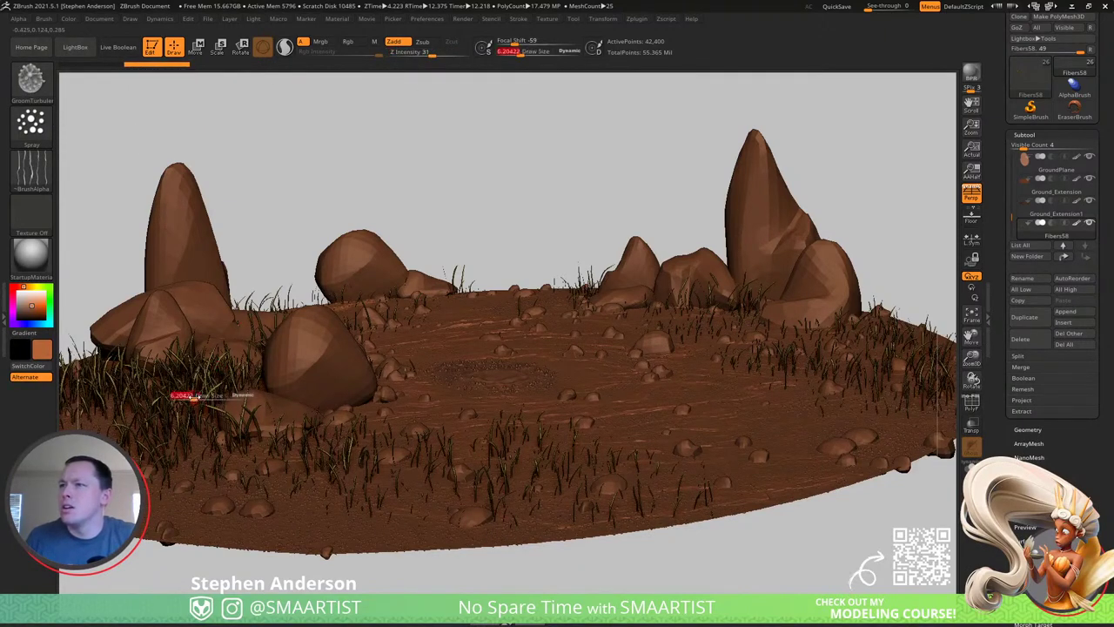
{"action": "left_click_drag", "start_coordinate": [220, 399], "coordinate": [232, 400]}
{"action": "mouse_move", "coordinate": [215, 385]}
{"action": "right_mouse_down"}
{"action": "mouse_move", "coordinate": [244, 352]}
{"action": "mouse_move", "coordinate": [187, 387]}
{"action": "mouse_move", "coordinate": [163, 387]}
{"action": "right_mouse_up"}
{"action": "left_click_drag", "start_coordinate": [163, 388], "coordinate": [288, 365]}
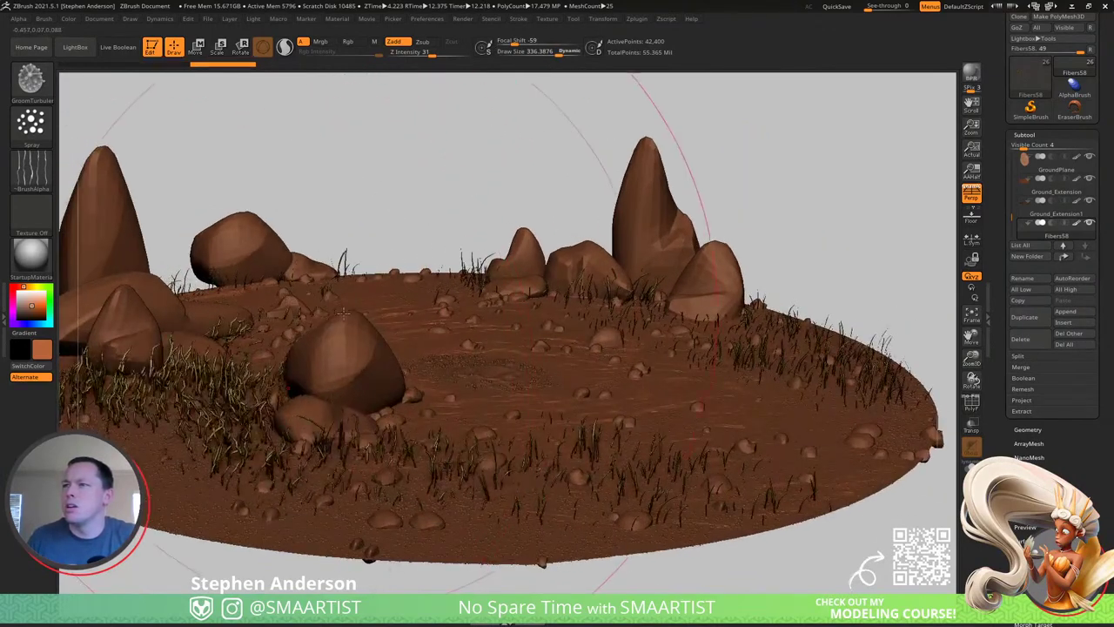
Try combing the grass around the boulders with GroomBrush1 at Z Intensity 100.
{"action": "key", "text": "b"}
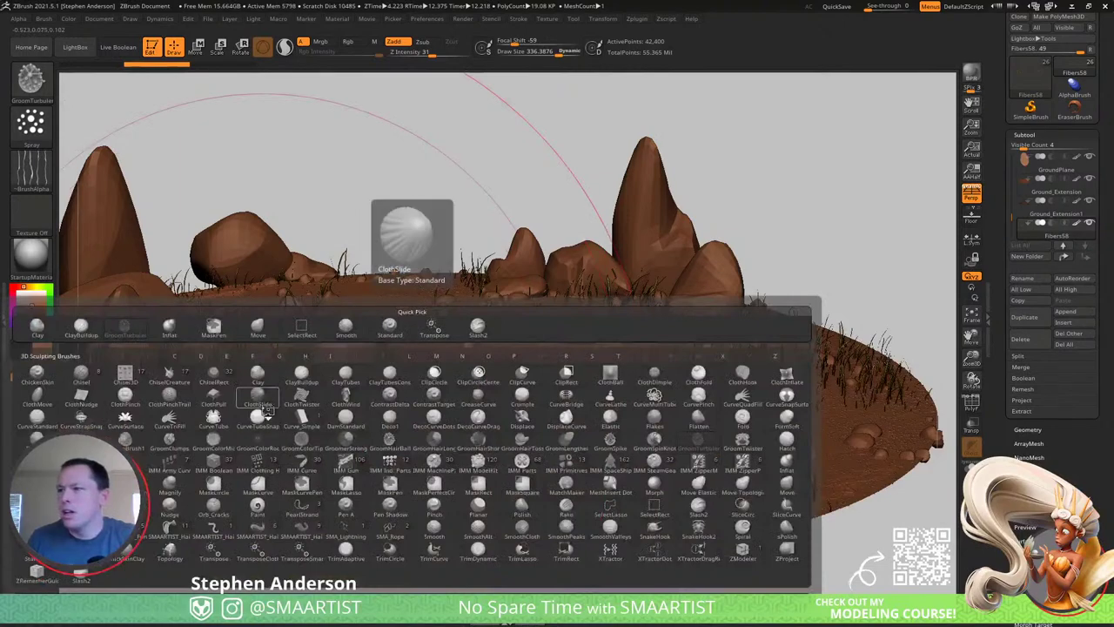
{"action": "left_click", "coordinate": [125, 440]}
{"action": "left_click_drag", "start_coordinate": [140, 410], "coordinate": [235, 379]}
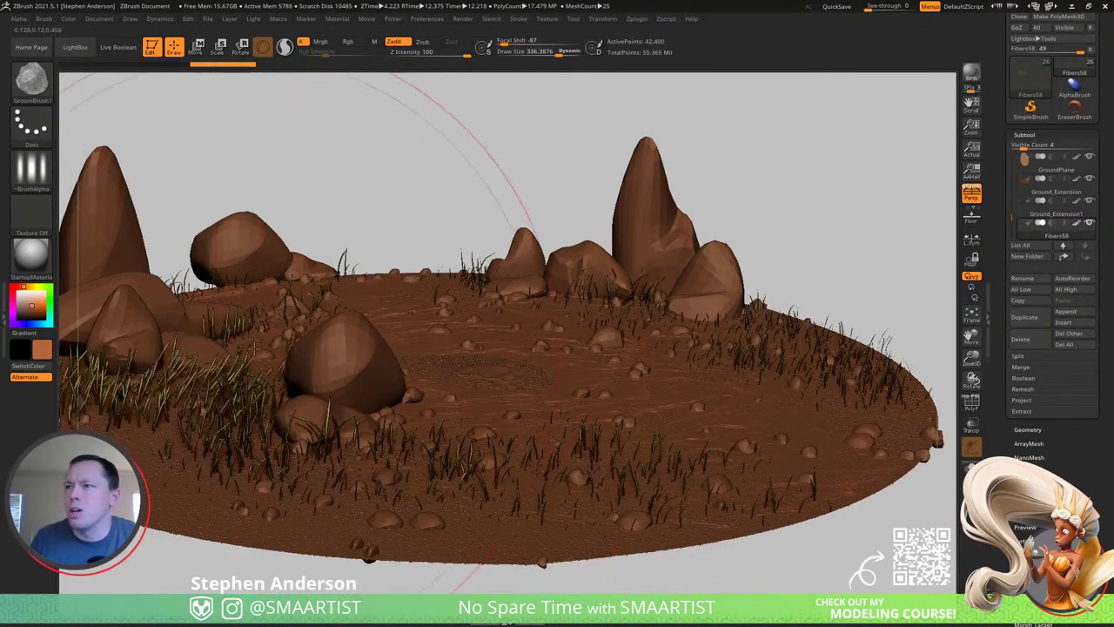
{"action": "left_click_drag", "start_coordinate": [266, 442], "coordinate": [383, 448]}
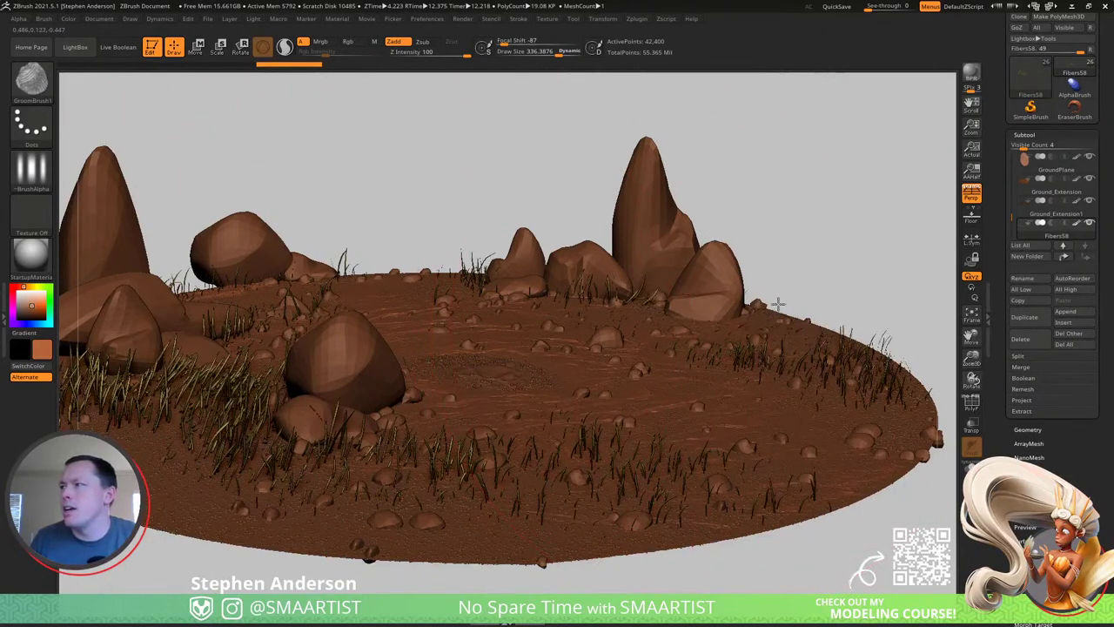
Try combing the grass on both sides of the terrain with GroomBrush1 at Z Intensity 16, and undo the strokes.
{"action": "mouse_move", "coordinate": [764, 327]}
{"action": "right_mouse_down"}
{"action": "mouse_move", "coordinate": [522, 347]}
{"action": "mouse_move", "coordinate": [663, 348]}
{"action": "mouse_move", "coordinate": [696, 331]}
{"action": "right_mouse_up"}
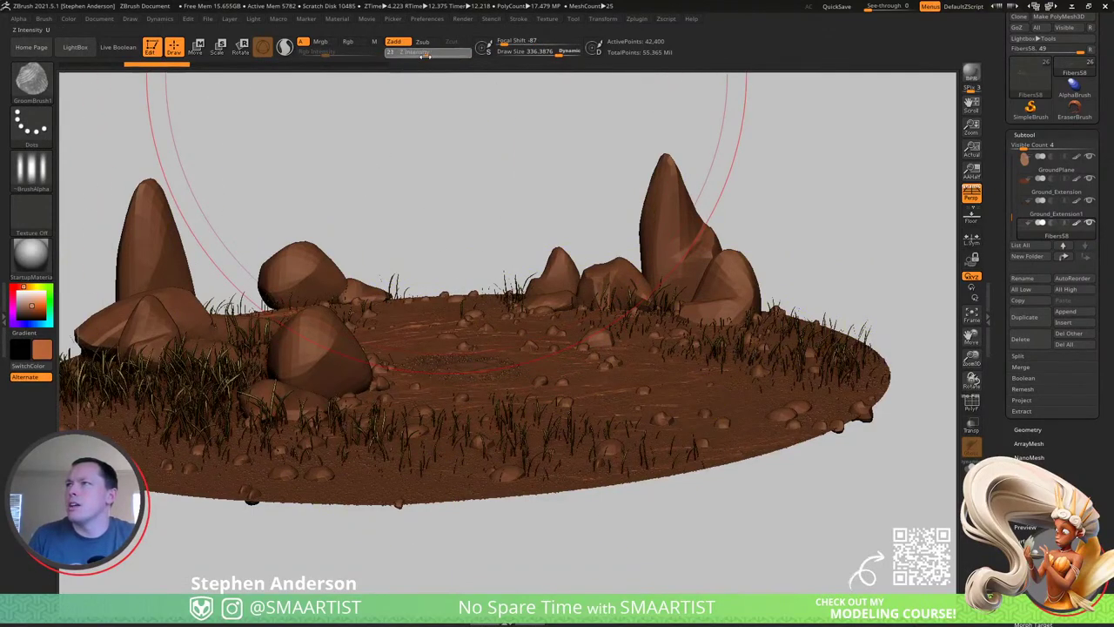
{"action": "left_click_drag", "start_coordinate": [426, 56], "coordinate": [421, 56]}
{"action": "left_click_drag", "start_coordinate": [727, 348], "coordinate": [735, 351]}
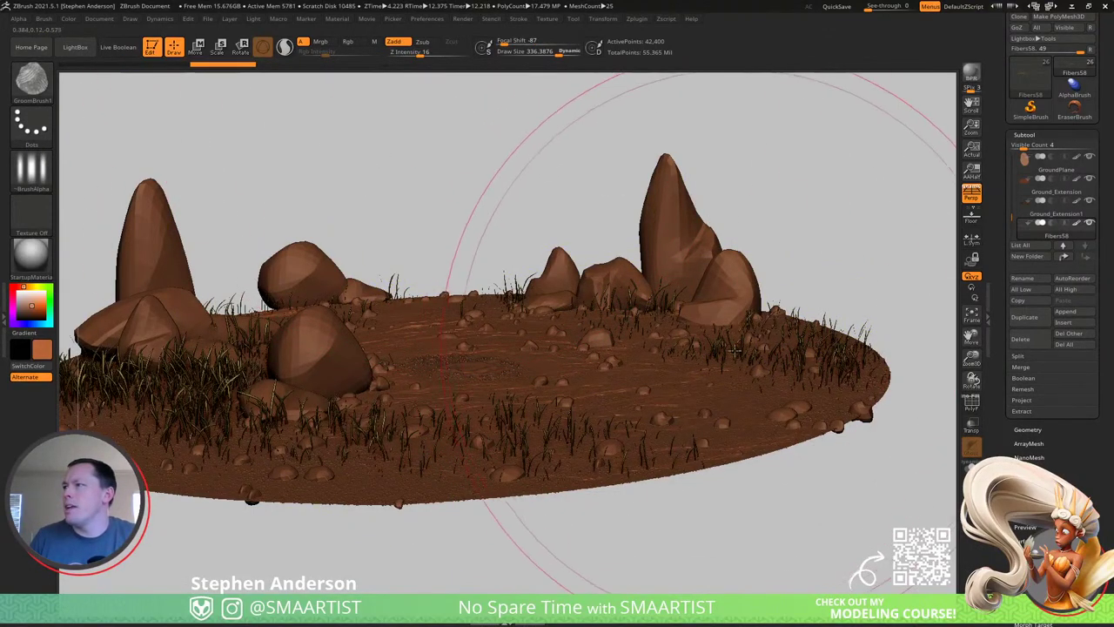
{"action": "key", "text": "ctrl+z"}
{"action": "right_click_drag", "start_coordinate": [735, 350], "coordinate": [768, 294]}
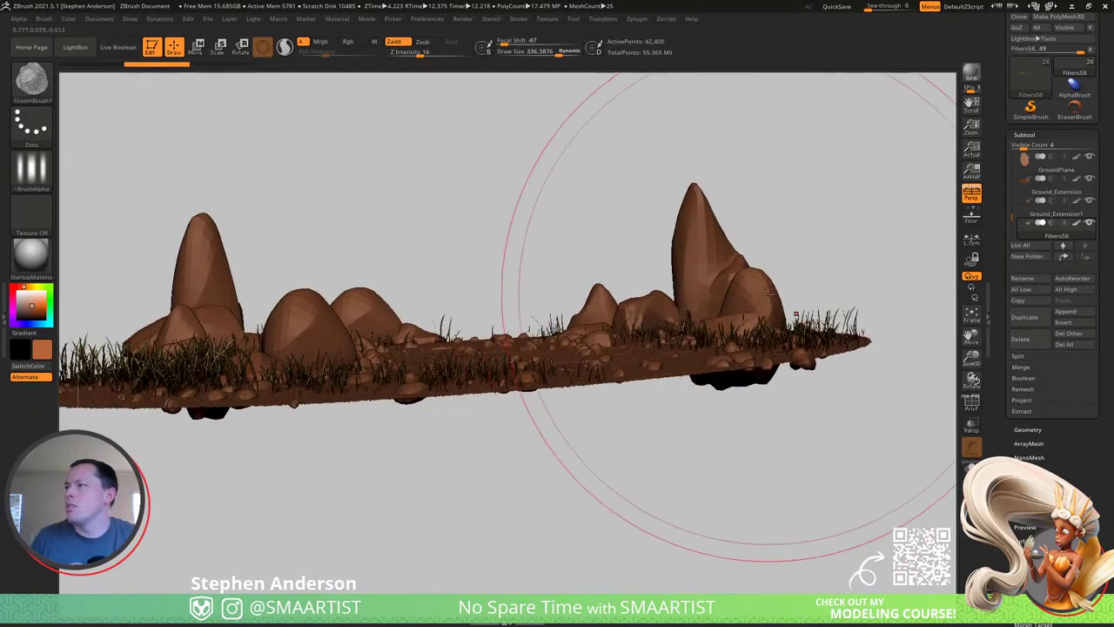
{"action": "mouse_move", "coordinate": [745, 308]}
{"action": "left_mouse_down"}
{"action": "mouse_move", "coordinate": [759, 316]}
{"action": "mouse_move", "coordinate": [838, 284]}
{"action": "mouse_move", "coordinate": [659, 365]}
{"action": "left_mouse_up"}
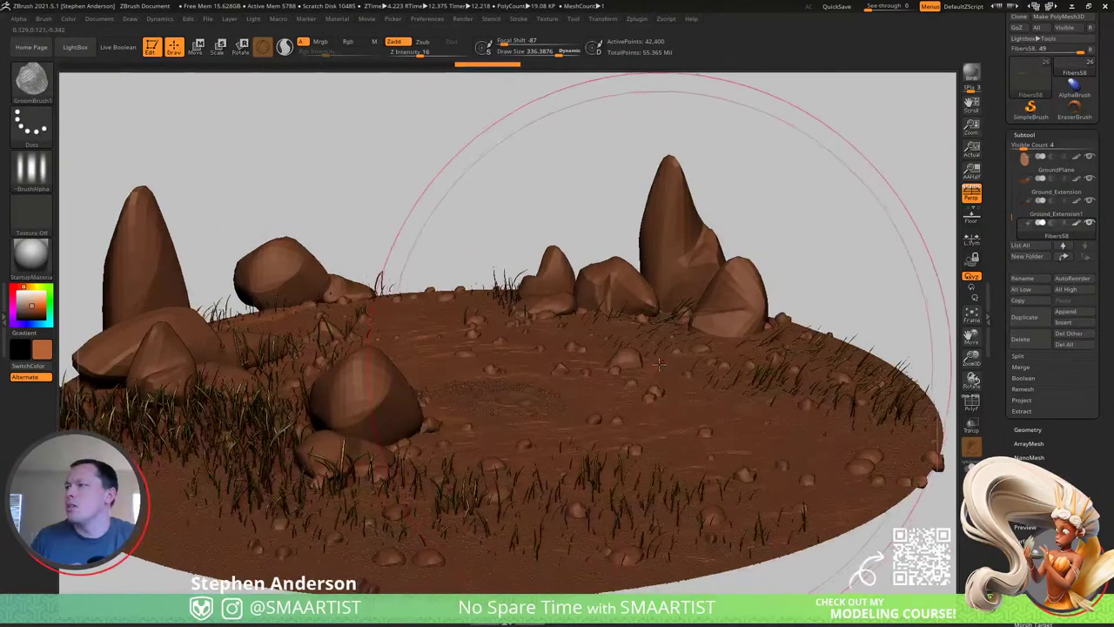
{"action": "key", "text": "ctrl+z"}
{"action": "key", "text": "ctrl+z"}
{"action": "key", "text": "ctrl+z"}
{"action": "key", "text": "ctrl+z"}
{"action": "key", "text": "ctrl+z"}
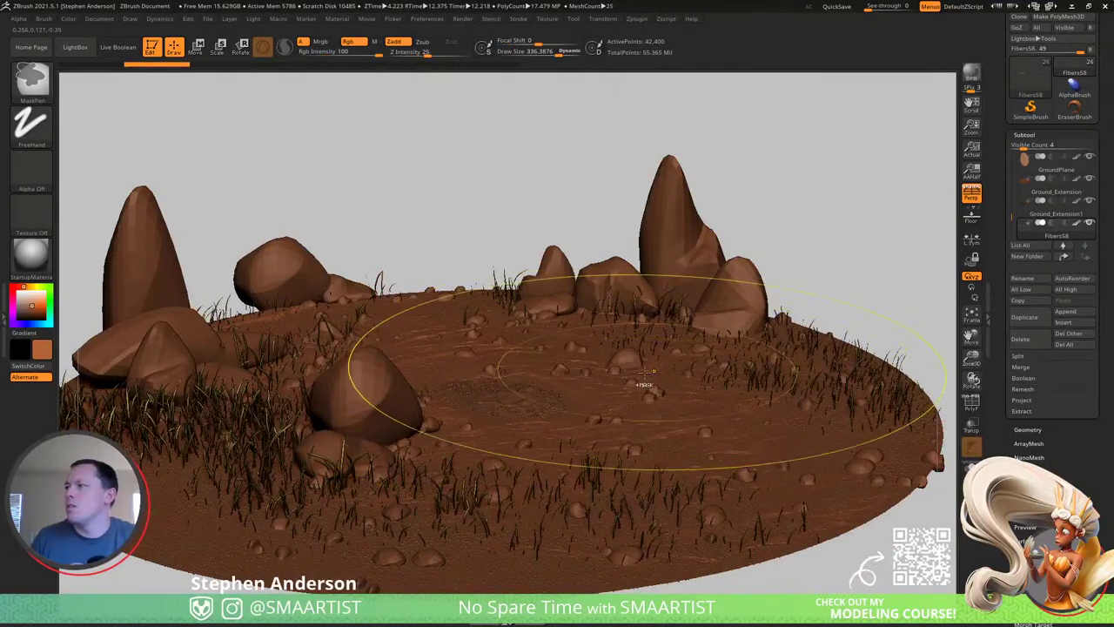
Try one more light combing stroke over the dense grass beside the boulders and undo it.
{"action": "left_click_drag", "start_coordinate": [653, 119], "coordinate": [709, 129]}
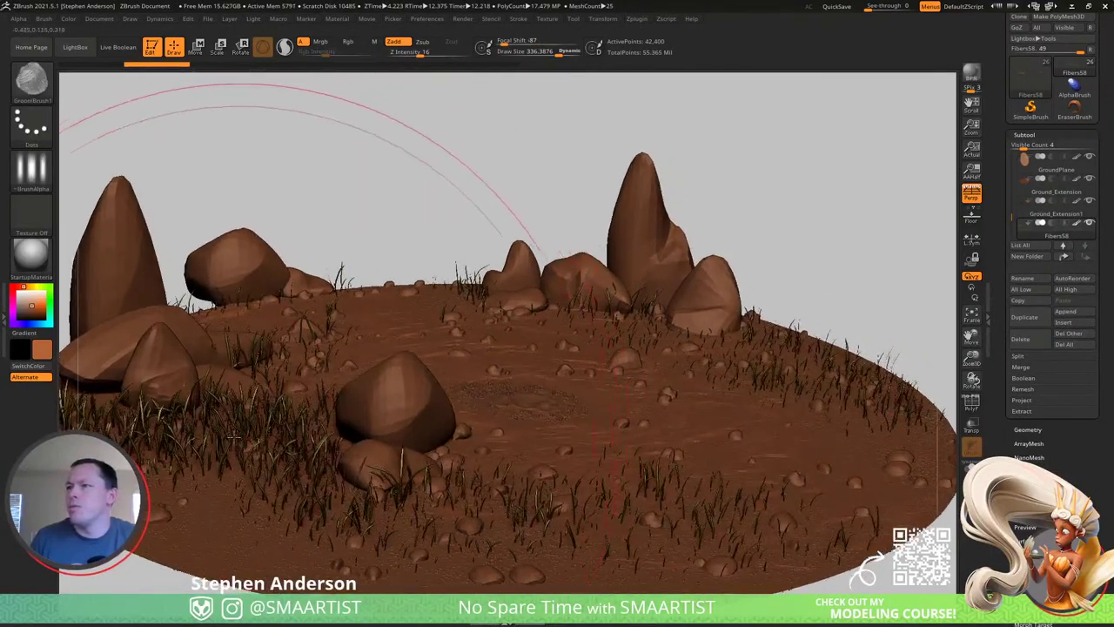
{"action": "left_click_drag", "start_coordinate": [233, 437], "coordinate": [313, 427]}
{"action": "right_click_drag", "start_coordinate": [304, 457], "coordinate": [326, 427]}
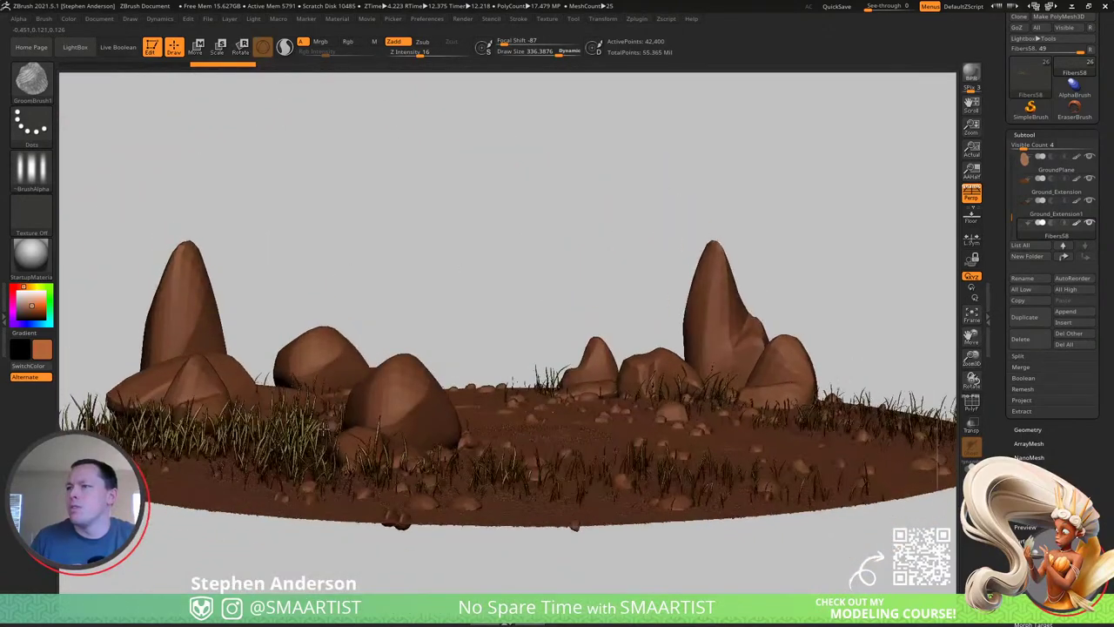
{"action": "key", "text": "ctrl+z"}
{"action": "left_click_drag", "start_coordinate": [522, 272], "coordinate": [535, 336]}
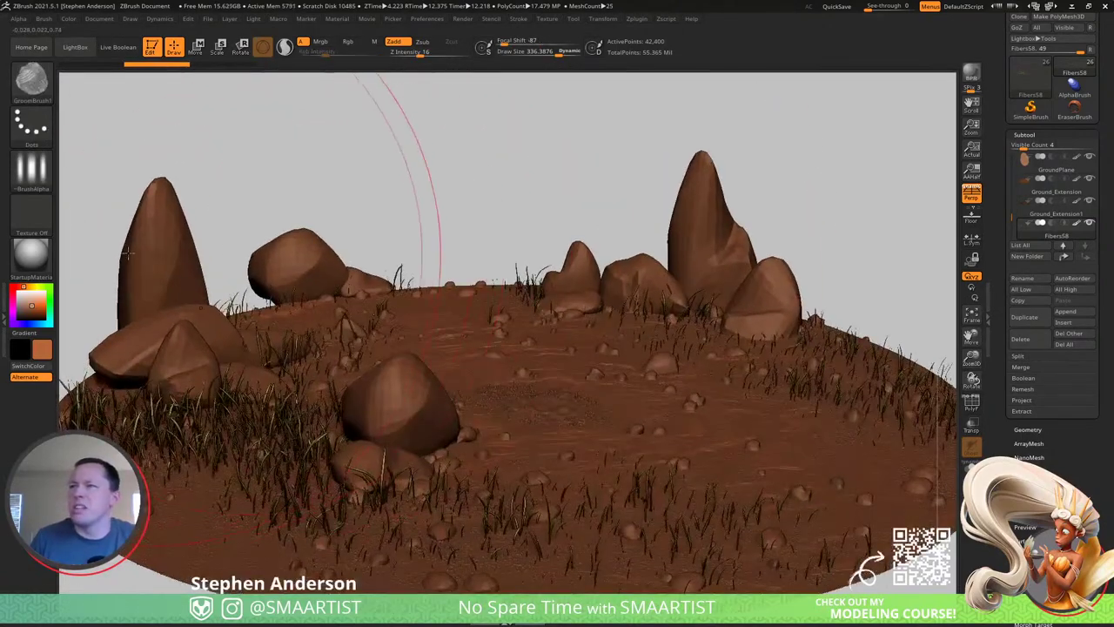
Switch to the GroomBlower brush, set its Z Intensity to 23 and blow the dense grass patch toward the large boulder.
{"action": "left_click", "coordinate": [35, 84]}
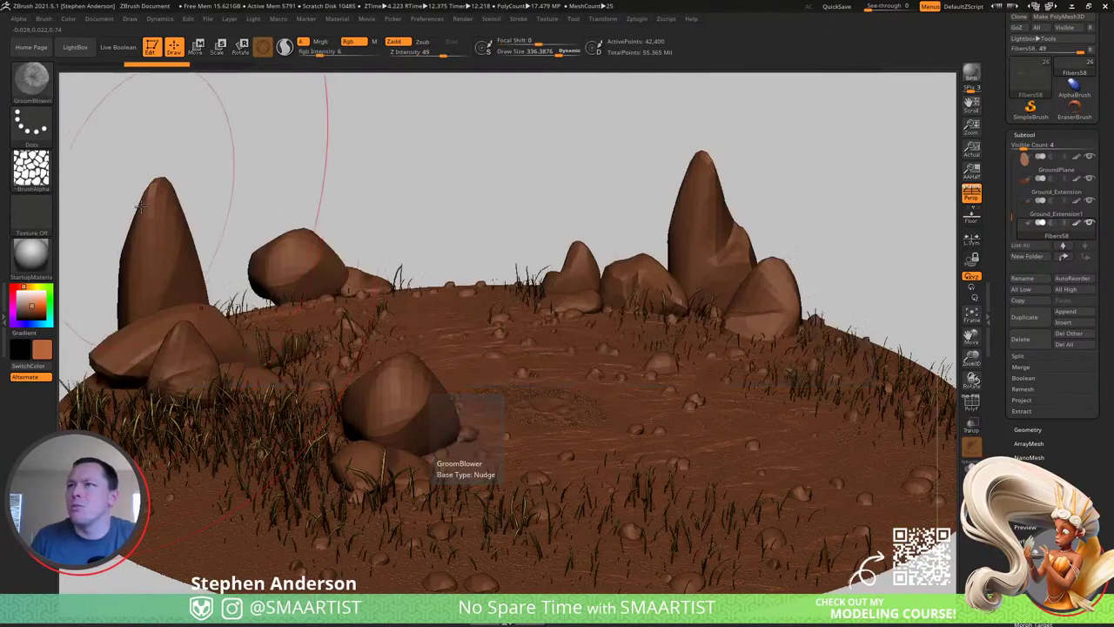
{"action": "left_click", "coordinate": [144, 211]}
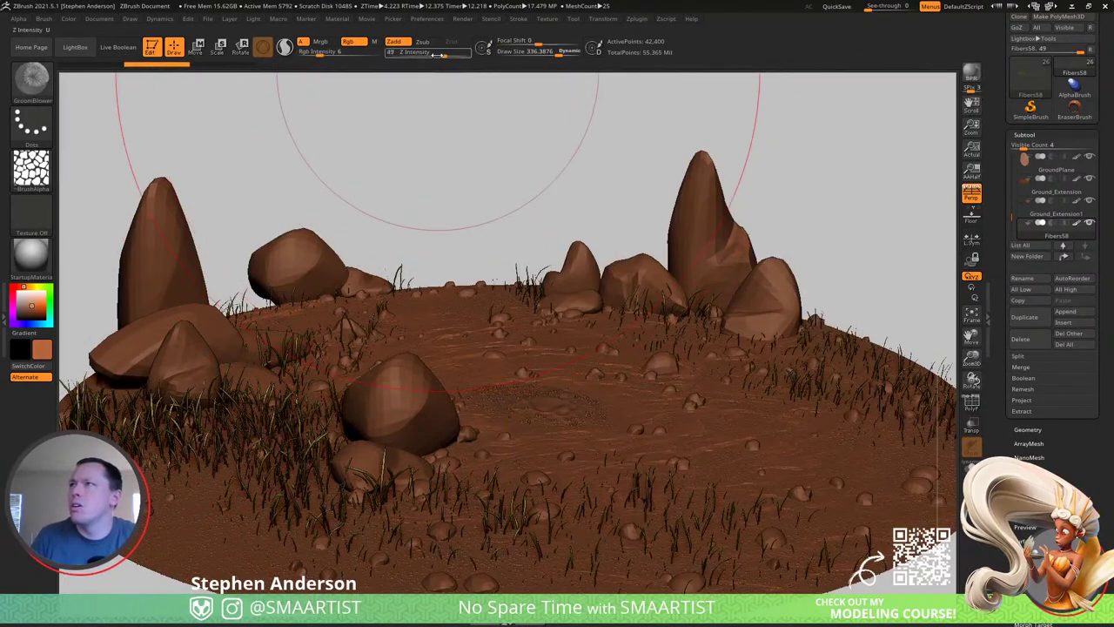
{"action": "left_click", "coordinate": [427, 51]}
{"action": "left_click_drag", "start_coordinate": [200, 383], "coordinate": [239, 400]}
{"action": "mouse_move", "coordinate": [280, 461]}
{"action": "right_mouse_down"}
{"action": "mouse_move", "coordinate": [286, 416]}
{"action": "mouse_move", "coordinate": [371, 401]}
{"action": "mouse_move", "coordinate": [335, 439]}
{"action": "mouse_move", "coordinate": [340, 451]}
{"action": "right_mouse_up"}
{"action": "left_click_drag", "start_coordinate": [348, 475], "coordinate": [400, 452]}
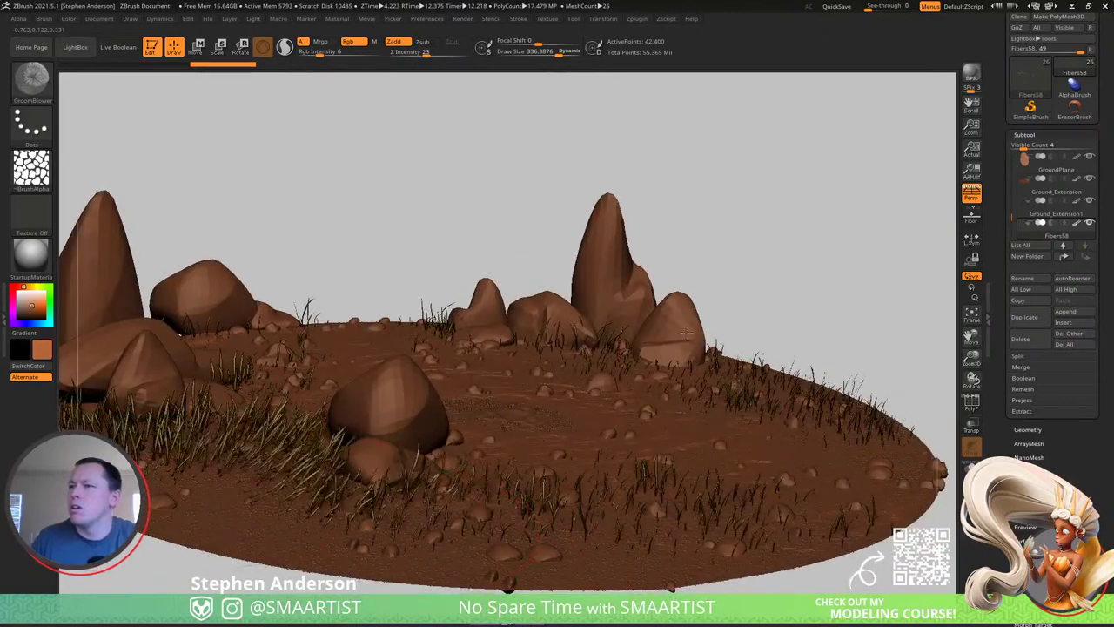
{"action": "mouse_move", "coordinate": [676, 380]}
{"action": "right_mouse_down"}
{"action": "mouse_move", "coordinate": [662, 391]}
{"action": "mouse_move", "coordinate": [583, 357]}
{"action": "mouse_move", "coordinate": [600, 322]}
{"action": "right_mouse_up"}
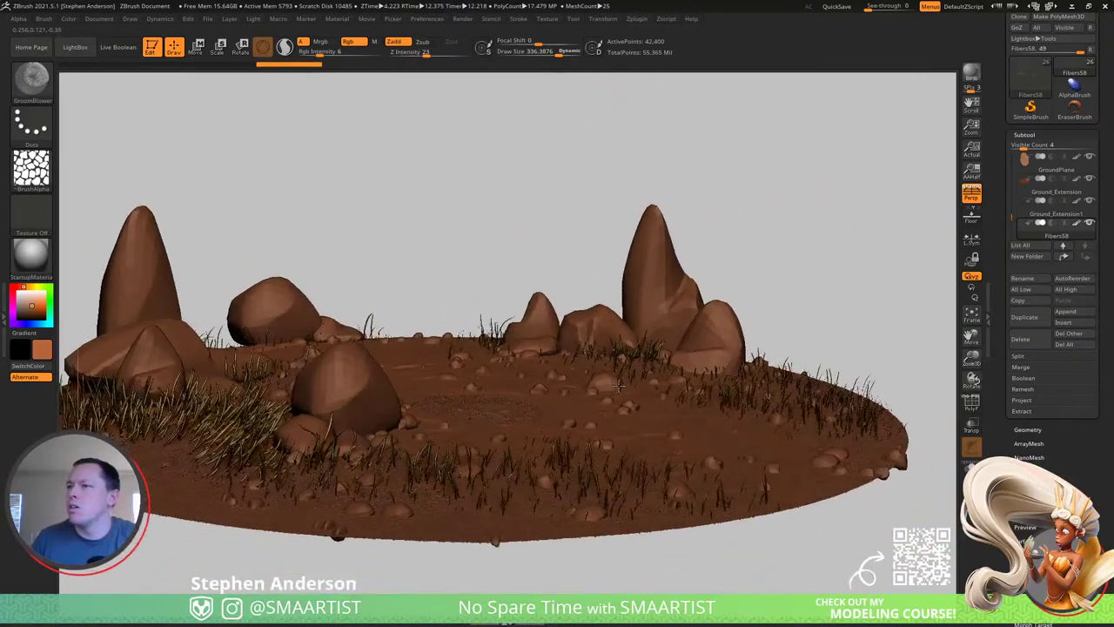
{"action": "right_click_drag", "start_coordinate": [209, 468], "coordinate": [353, 433], "text": "alt"}
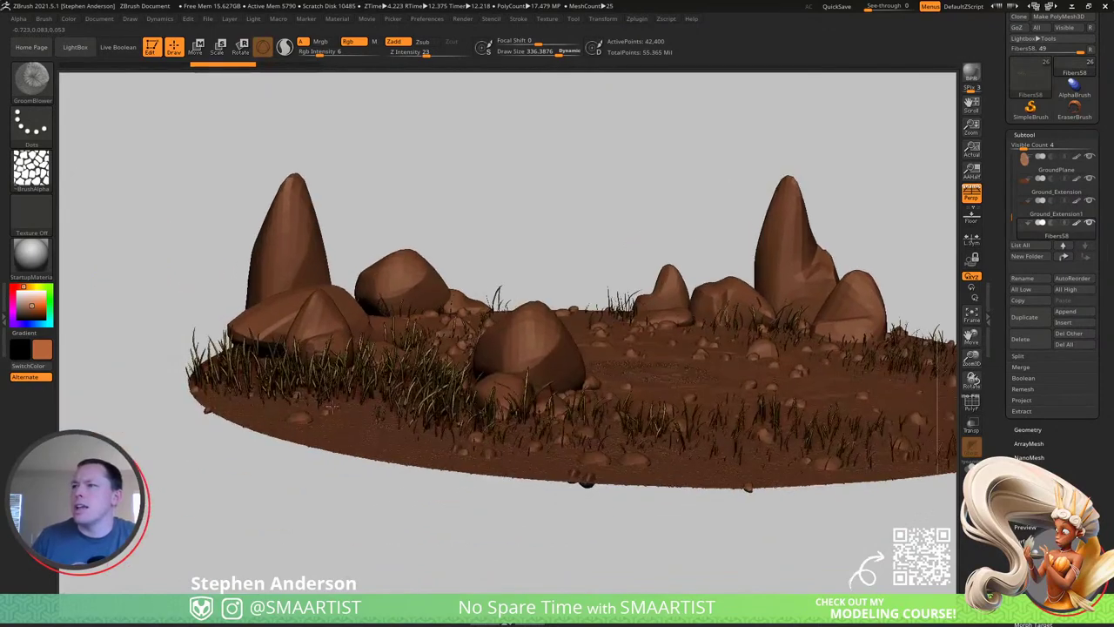
{"action": "right_click_drag", "start_coordinate": [344, 388], "coordinate": [331, 438]}
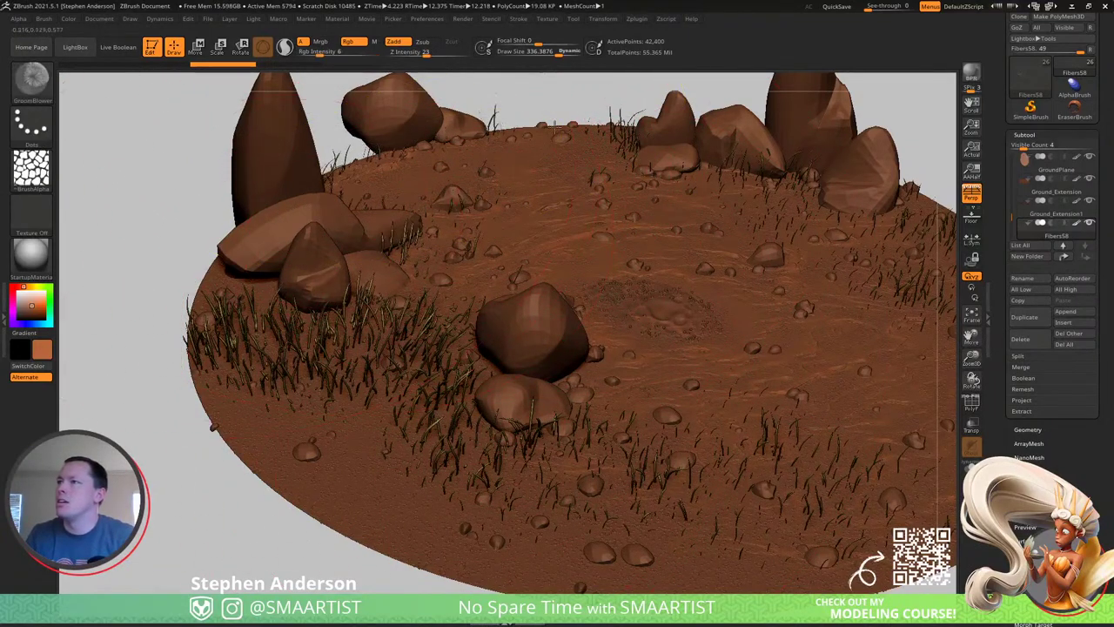
Redo and undo the last GroomBlower stroke to compare the grass from a lower view.
{"action": "key", "text": "ctrl+shift+z"}
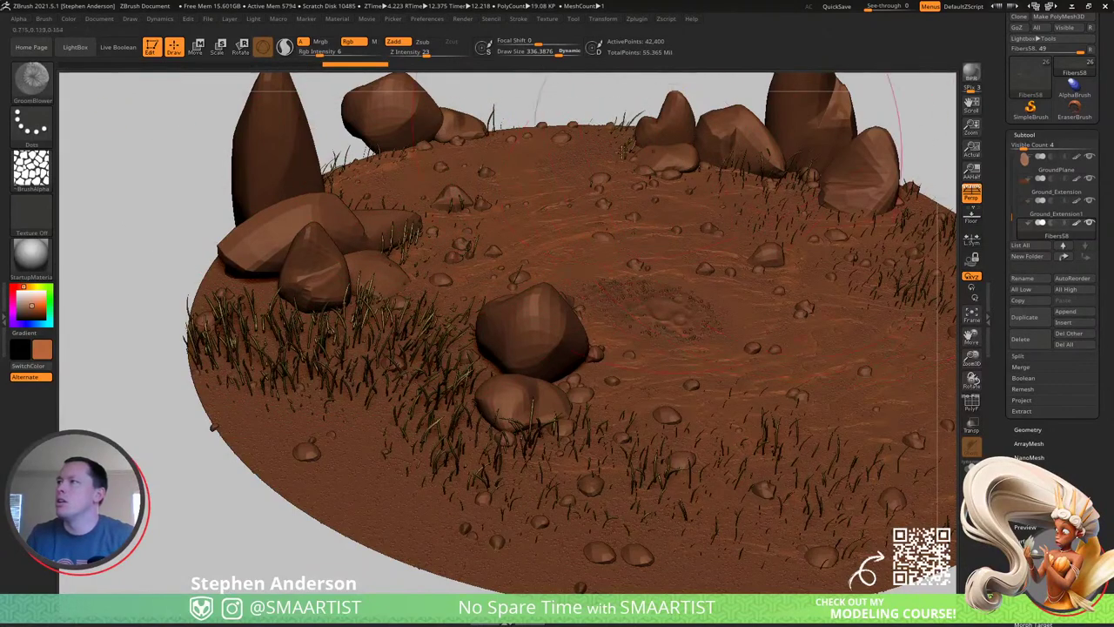
{"action": "right_click_drag", "start_coordinate": [623, 151], "coordinate": [459, 180]}
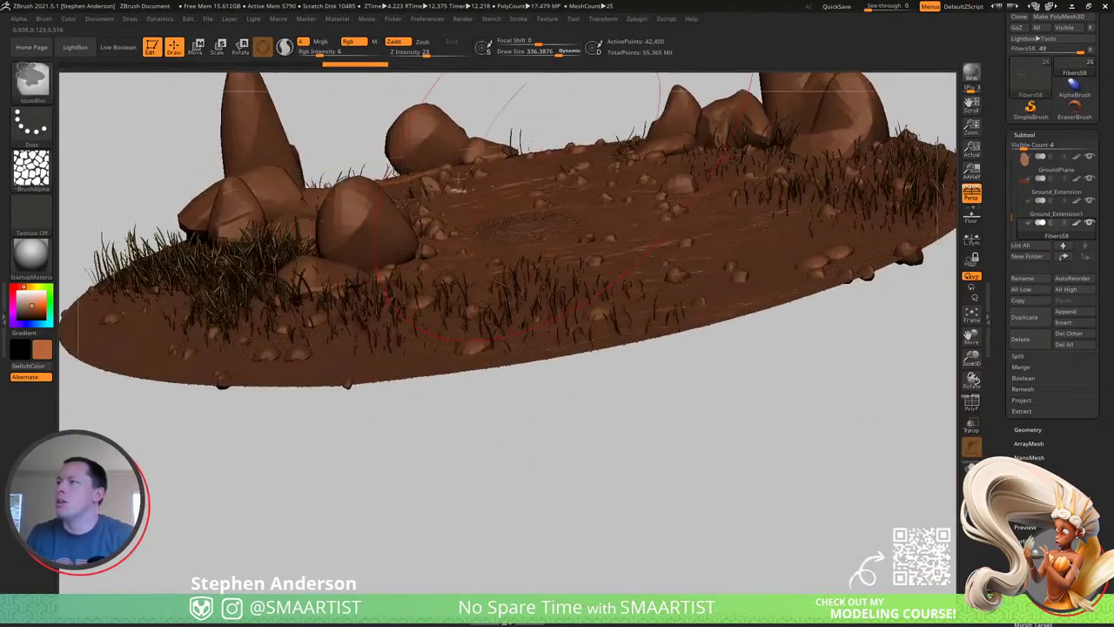
{"action": "key", "text": "ctrl+z"}
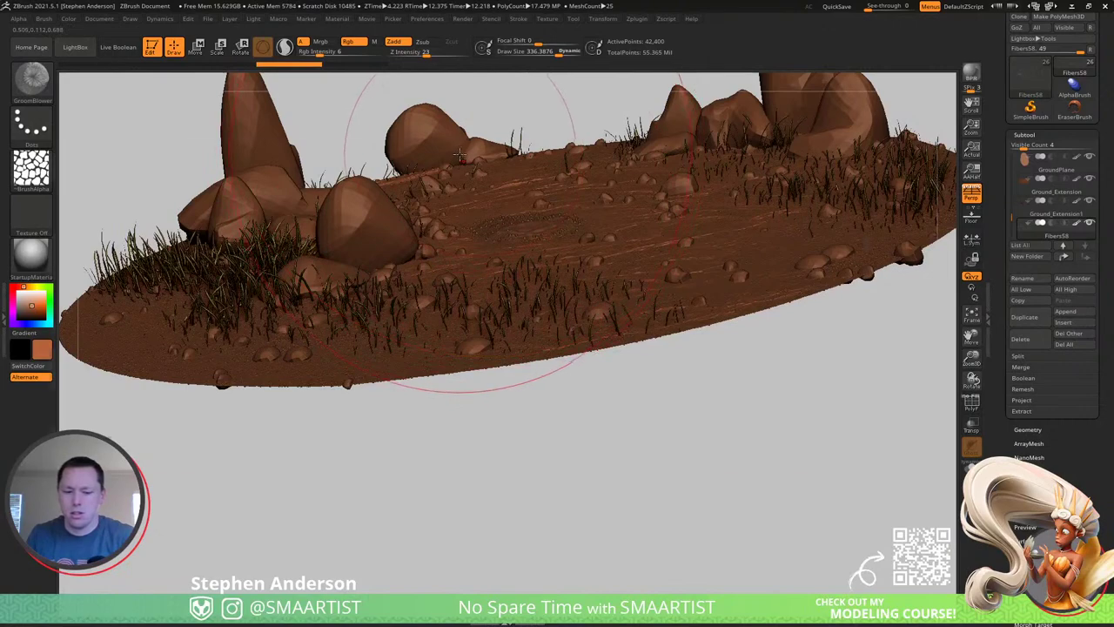
Switch to the Move brush, try one large pull on the grass at the terrain's back edge and undo it.
{"action": "key", "text": "b"}
{"action": "key", "text": "m"}
{"action": "key", "text": "v"}
{"action": "left_click_drag", "start_coordinate": [428, 163], "coordinate": [568, 91]}
{"action": "key", "text": "ctrl+z"}
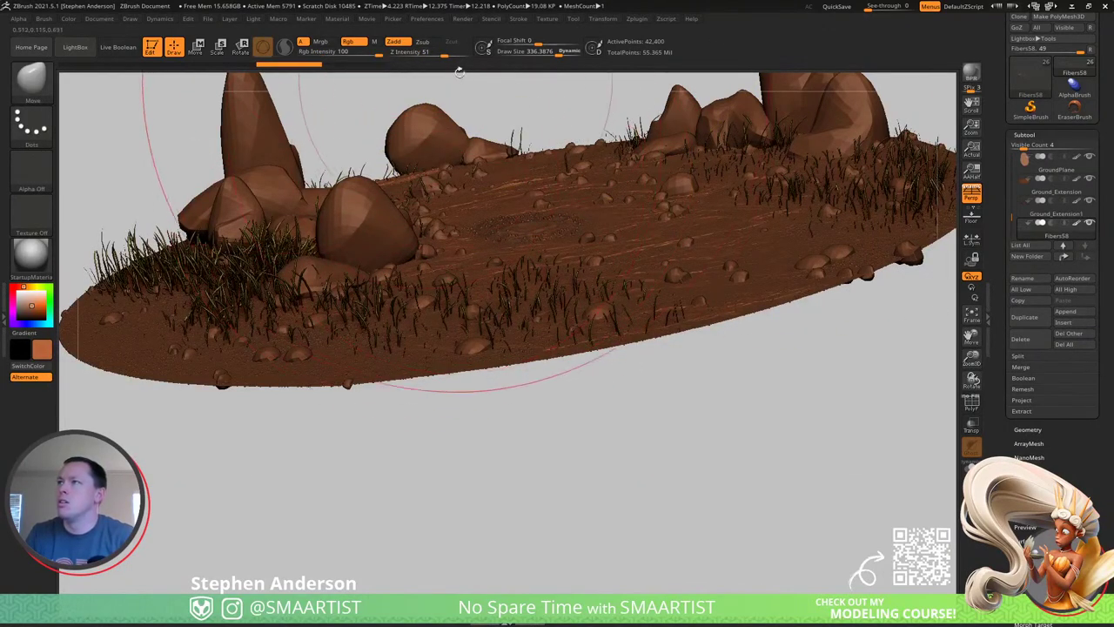
Set the Move brush's Z Intensity to 20 and nudge the grass around the boulders and along the back edge so it leans.
{"action": "left_click_drag", "start_coordinate": [427, 54], "coordinate": [423, 54]}
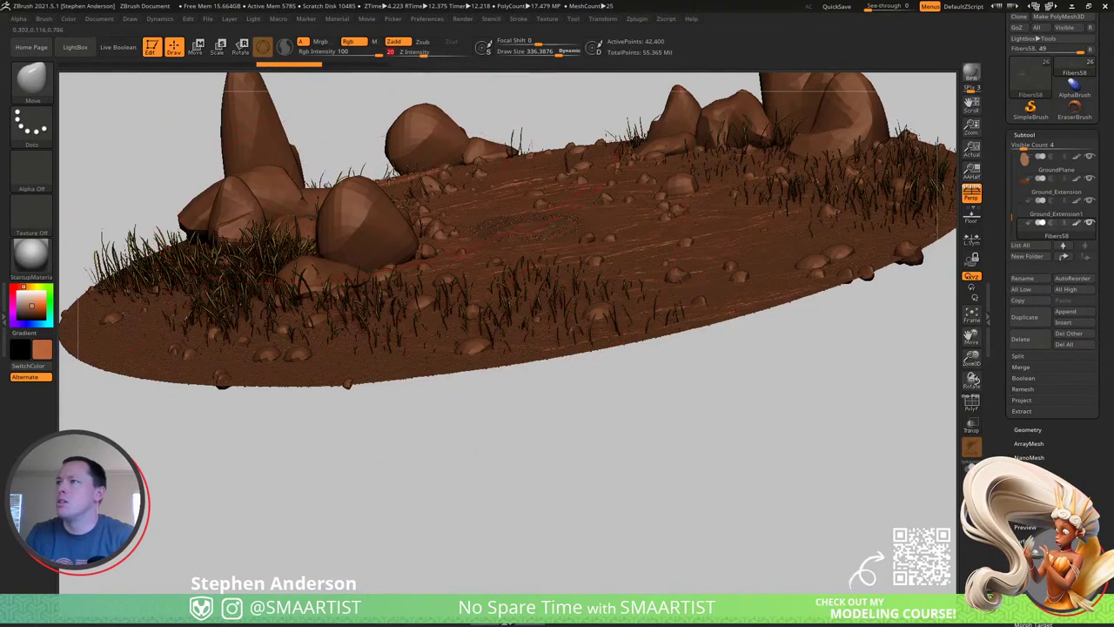
{"action": "left_click_drag", "start_coordinate": [449, 163], "coordinate": [472, 161]}
{"action": "left_click_drag", "start_coordinate": [622, 133], "coordinate": [636, 130]}
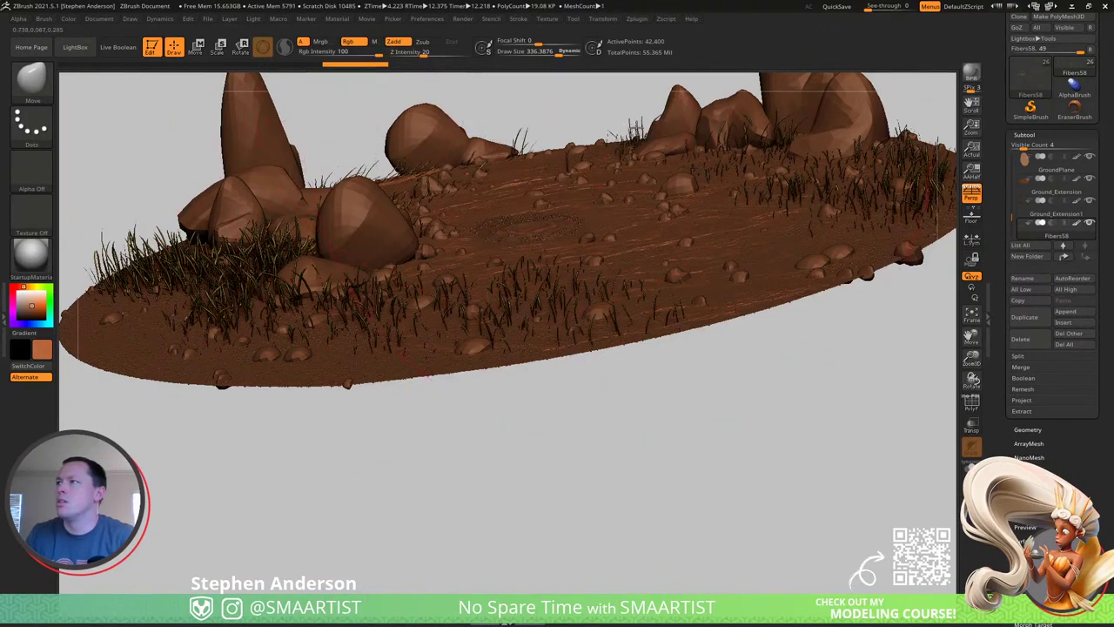
{"action": "left_click_drag", "start_coordinate": [235, 259], "coordinate": [250, 250]}
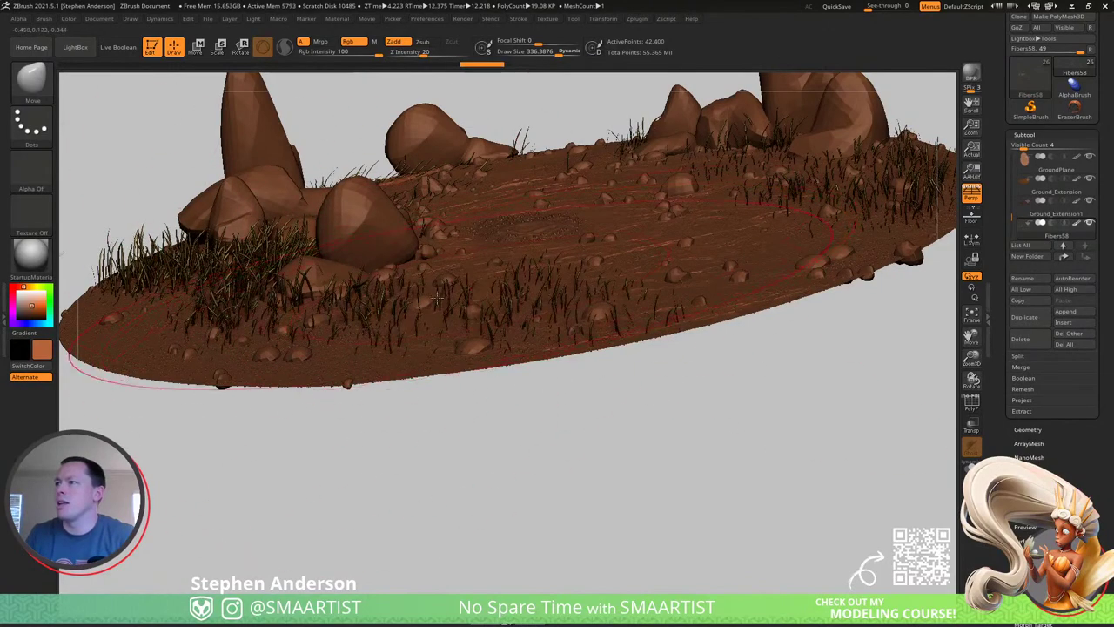
{"action": "left_click_drag", "start_coordinate": [459, 296], "coordinate": [456, 298]}
{"action": "right_click_drag", "start_coordinate": [504, 296], "coordinate": [295, 380], "text": "alt"}
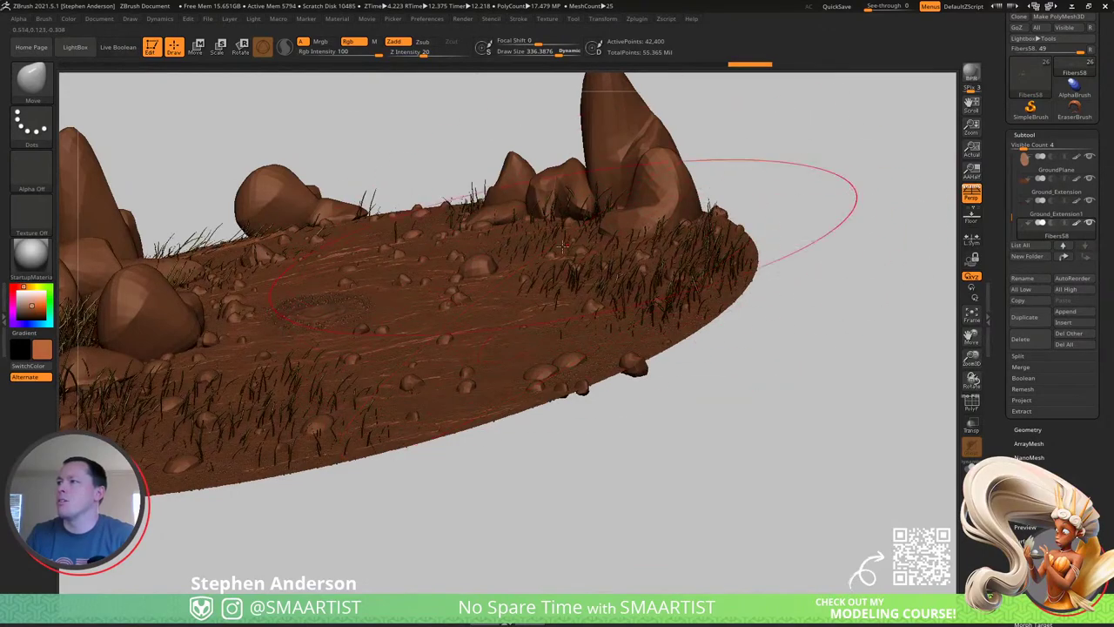
{"action": "left_click_drag", "start_coordinate": [552, 228], "coordinate": [478, 209]}
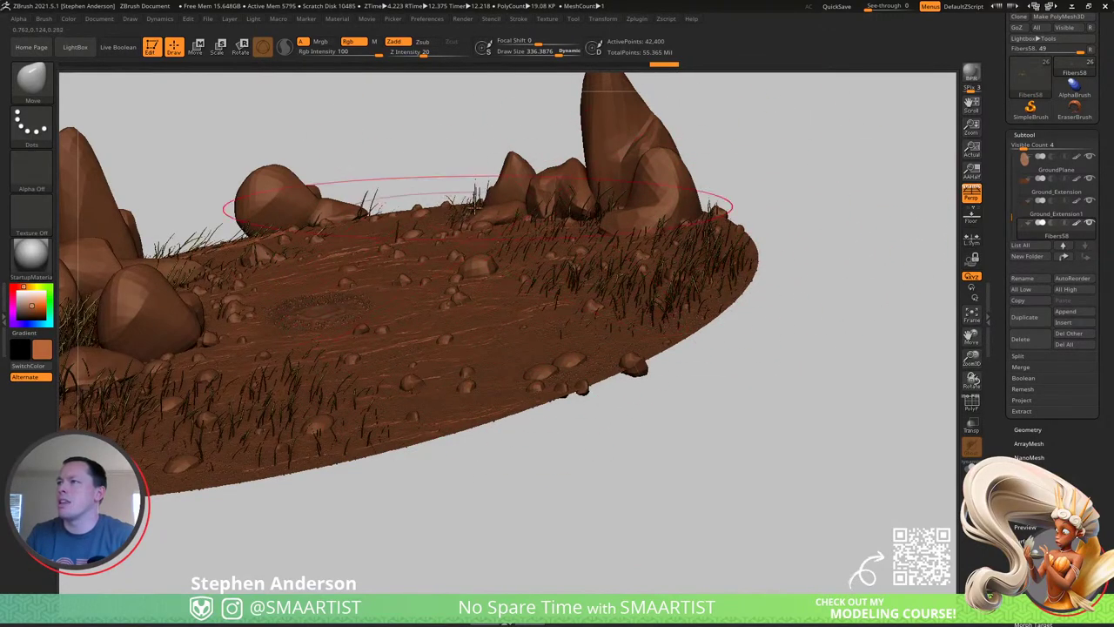
Pull the grass tufts behind the long boulder with the Move brush and reduce the Draw Size to about 71.
{"action": "right_click_drag", "start_coordinate": [581, 244], "coordinate": [679, 235]}
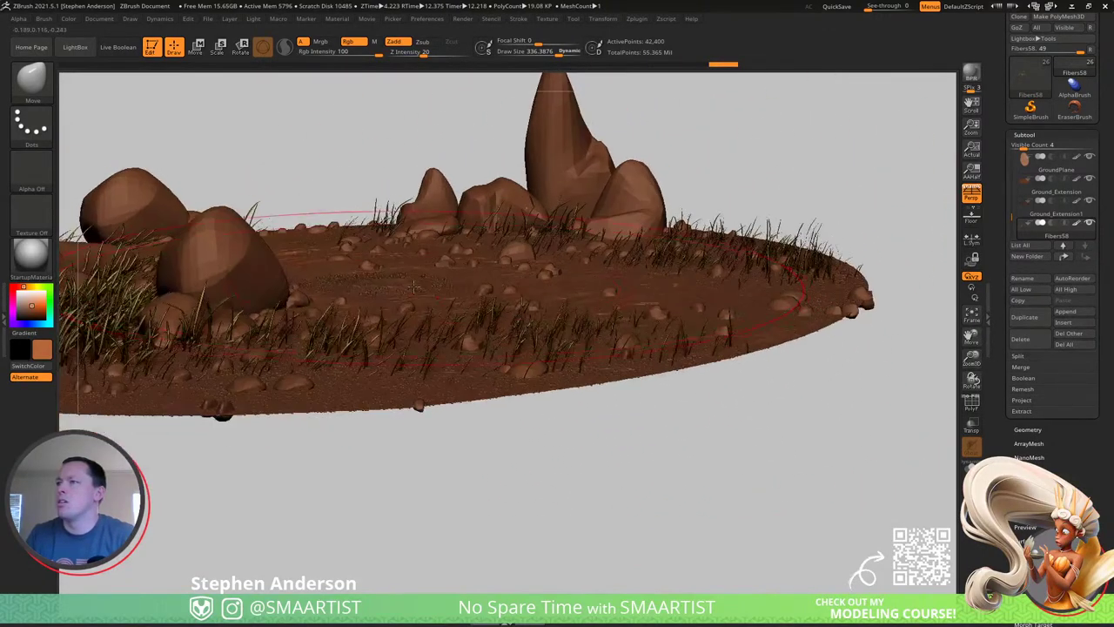
{"action": "mouse_move", "coordinate": [544, 270]}
{"action": "right_mouse_down"}
{"action": "mouse_move", "coordinate": [344, 296]}
{"action": "mouse_move", "coordinate": [395, 299]}
{"action": "right_mouse_up"}
{"action": "left_click_drag", "start_coordinate": [395, 299], "coordinate": [275, 198]}
{"action": "left_click_drag", "start_coordinate": [276, 198], "coordinate": [293, 209]}
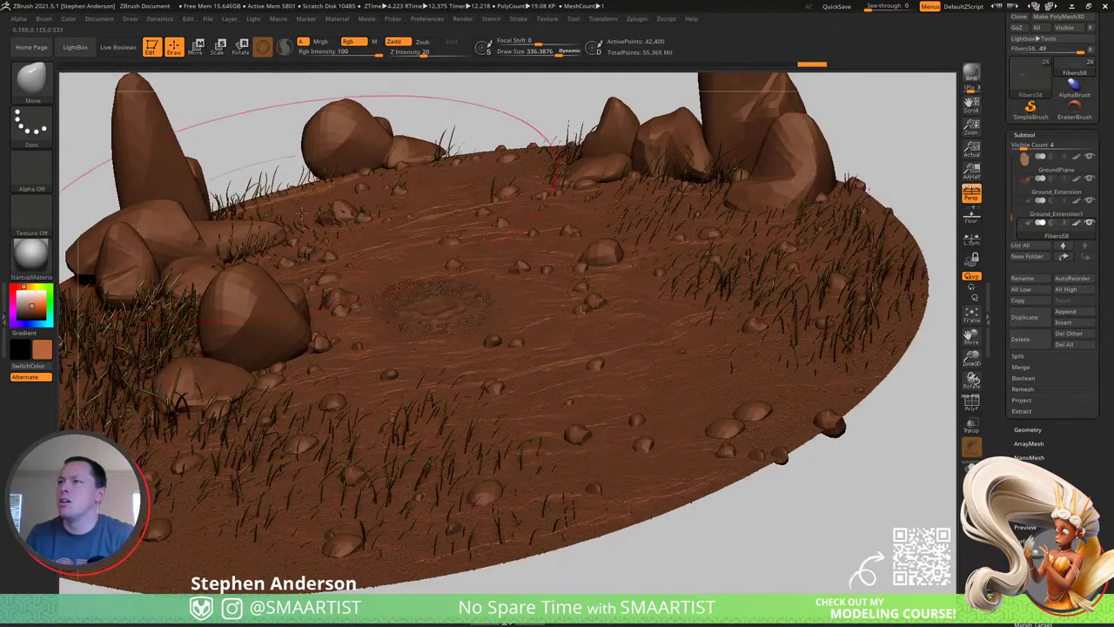
{"action": "mouse_move", "coordinate": [320, 212]}
{"action": "right_mouse_down"}
{"action": "mouse_move", "coordinate": [369, 184]}
{"action": "mouse_move", "coordinate": [345, 208]}
{"action": "mouse_move", "coordinate": [436, 287]}
{"action": "right_mouse_up"}
{"action": "key", "text": "s"}
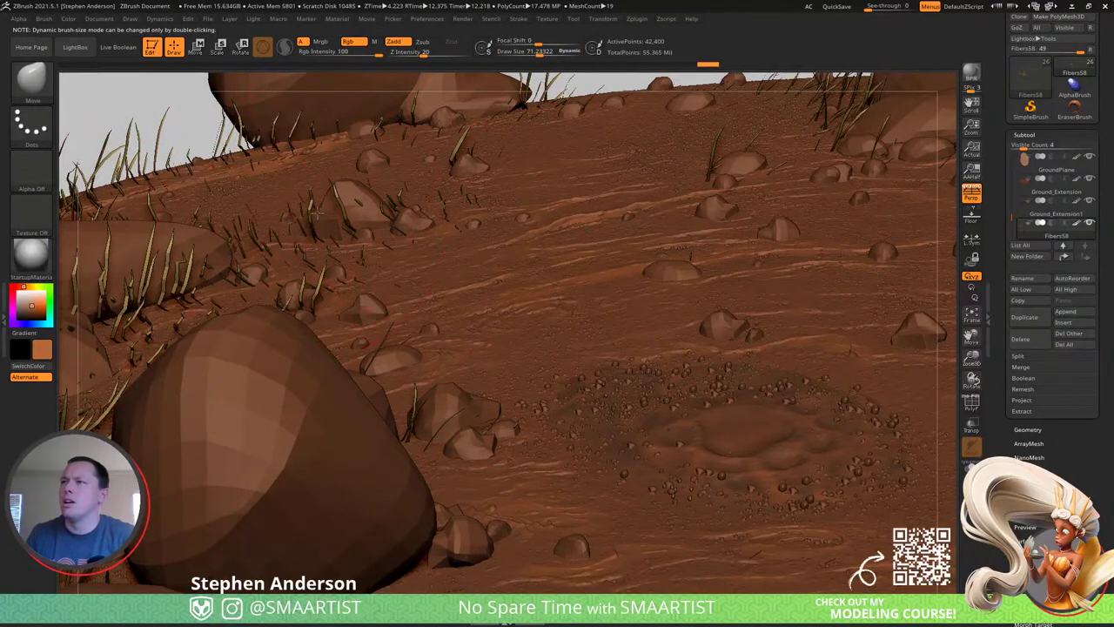
{"action": "right_click_drag", "start_coordinate": [423, 178], "coordinate": [350, 263], "text": "alt"}
Undo the recent grooming and Move brush strokes on the grass.
{"action": "key", "text": "ctrl+z"}
{"action": "key", "text": "ctrl+z"}
{"action": "key", "text": "ctrl+z"}
{"action": "key", "text": "ctrl+z"}
{"action": "key", "text": "ctrl+z"}
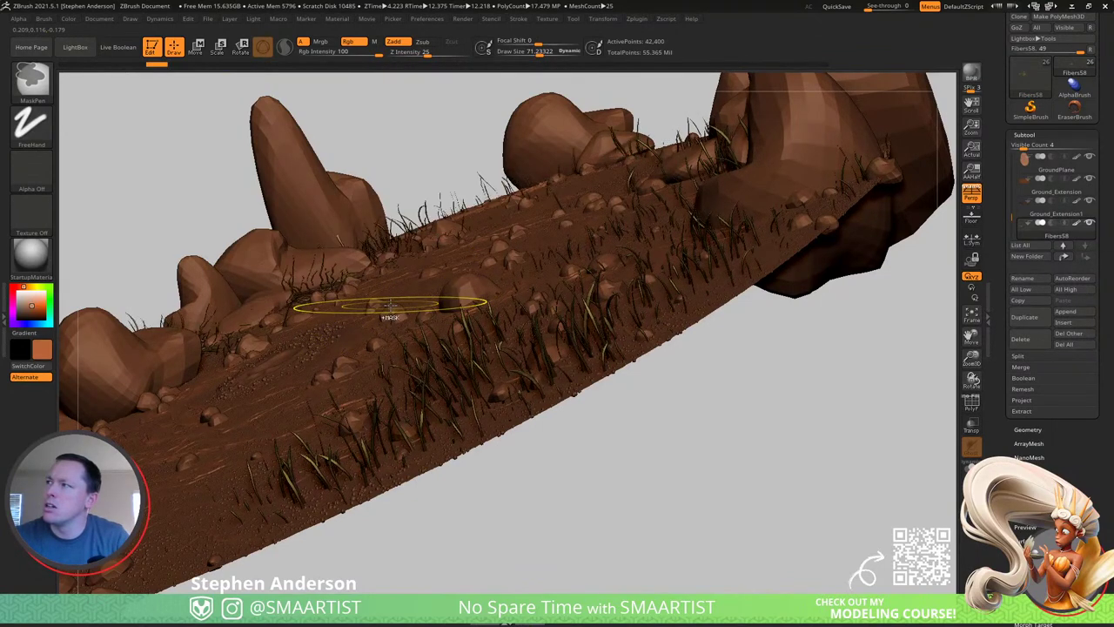
{"action": "mouse_move", "coordinate": [390, 306]}
{"action": "right_mouse_down", "text": "ctrl"}
{"action": "mouse_move", "coordinate": [383, 245]}
{"action": "mouse_move", "coordinate": [321, 286]}
{"action": "mouse_move", "coordinate": [309, 365]}
{"action": "mouse_move", "coordinate": [230, 359]}
{"action": "right_mouse_up", "text": "ctrl"}
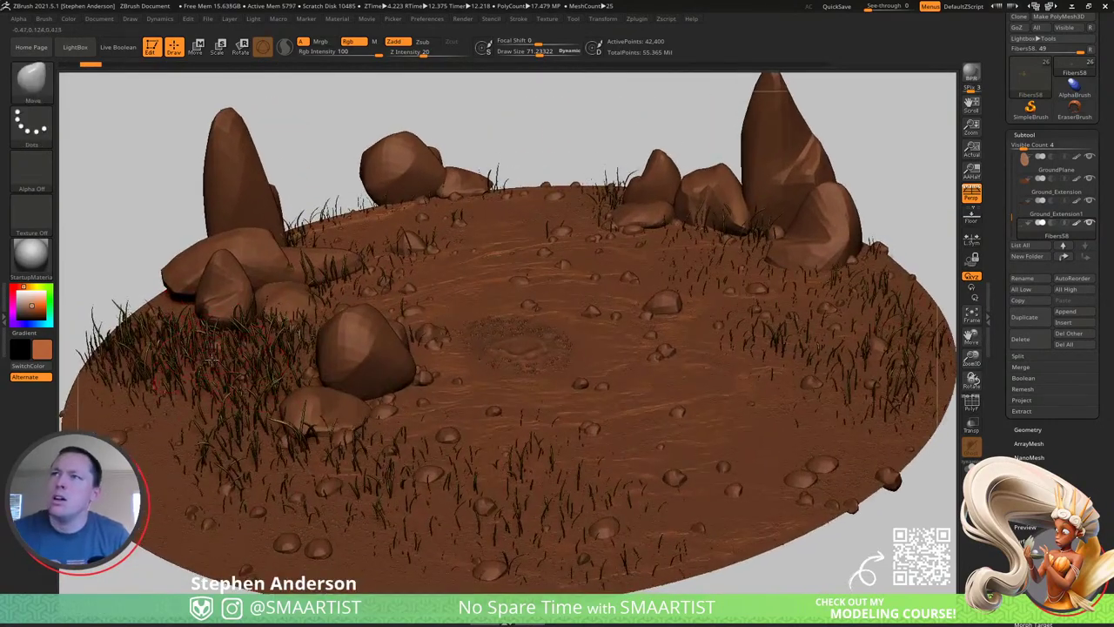
Enlarge the Draw Size to about 455 and bend the grass with the Move brush, accepting the removal of the newer undo history entries.
{"action": "key", "text": "s"}
{"action": "left_click", "coordinate": [231, 363]}
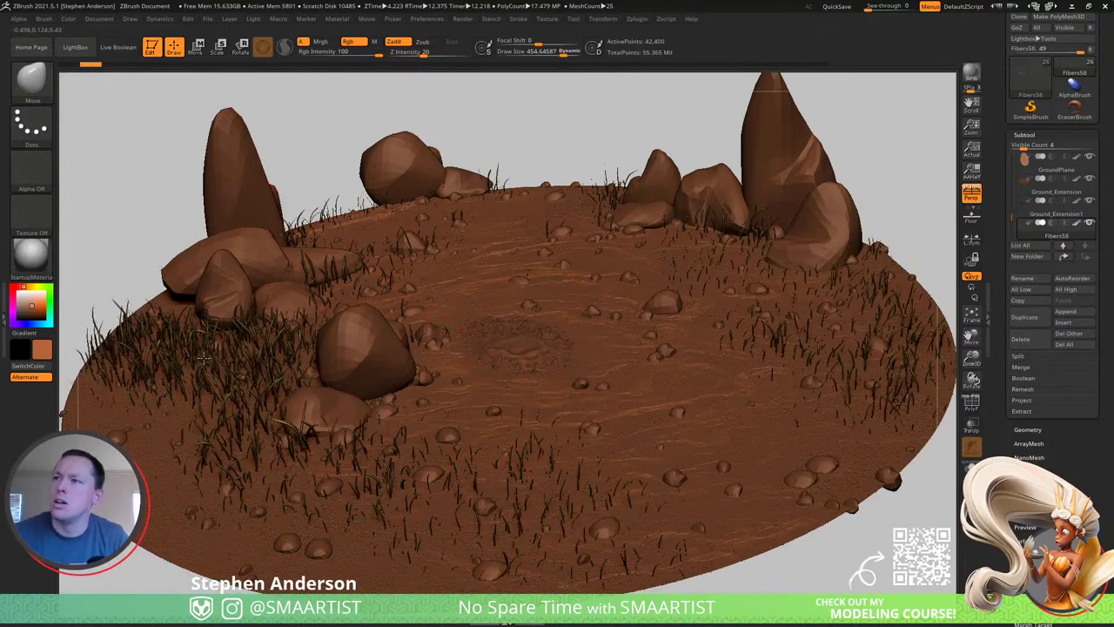
{"action": "left_click", "coordinate": [269, 346]}
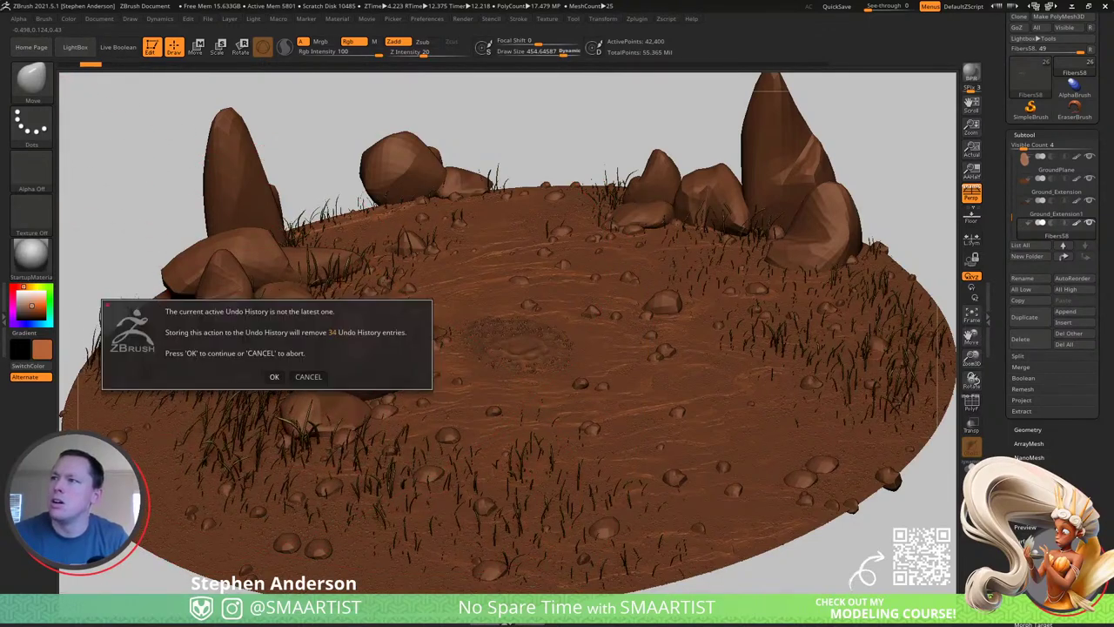
{"action": "left_click", "coordinate": [274, 377]}
{"action": "right_click_drag", "start_coordinate": [304, 324], "coordinate": [261, 338]}
{"action": "right_click_drag", "start_coordinate": [271, 388], "coordinate": [211, 344]}
Reduce the Draw Size to about 89 and nudge the grass around the boulders and along the terrain's back edge.
{"action": "key", "text": "s"}
{"action": "left_click_drag", "start_coordinate": [193, 344], "coordinate": [187, 344]}
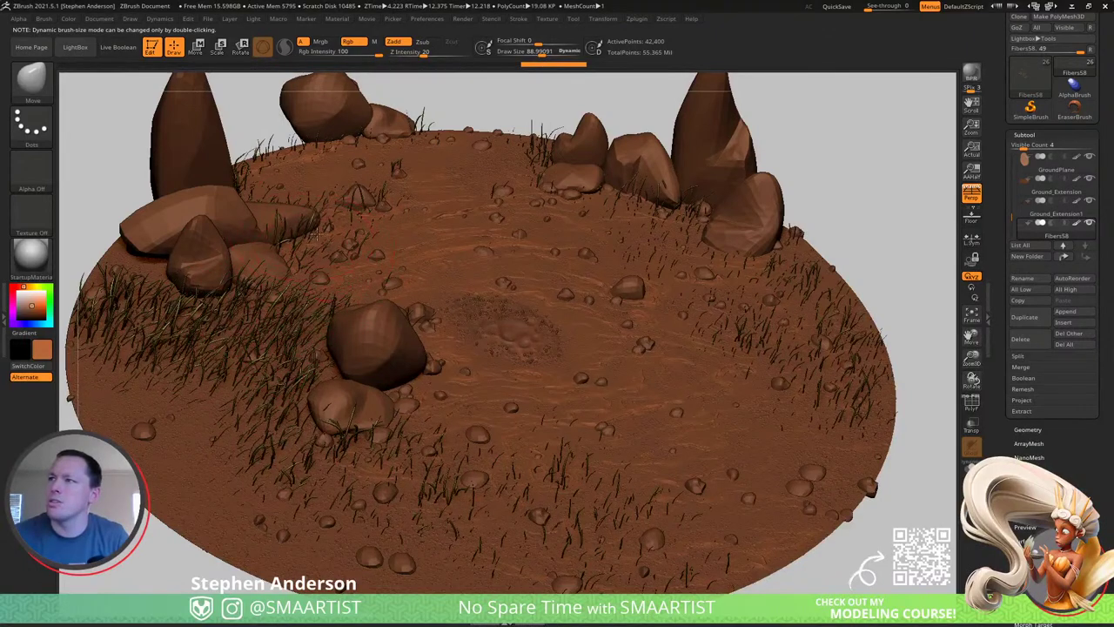
{"action": "right_click_drag", "start_coordinate": [345, 231], "coordinate": [157, 283]}
{"action": "right_click_drag", "start_coordinate": [205, 173], "coordinate": [233, 186]}
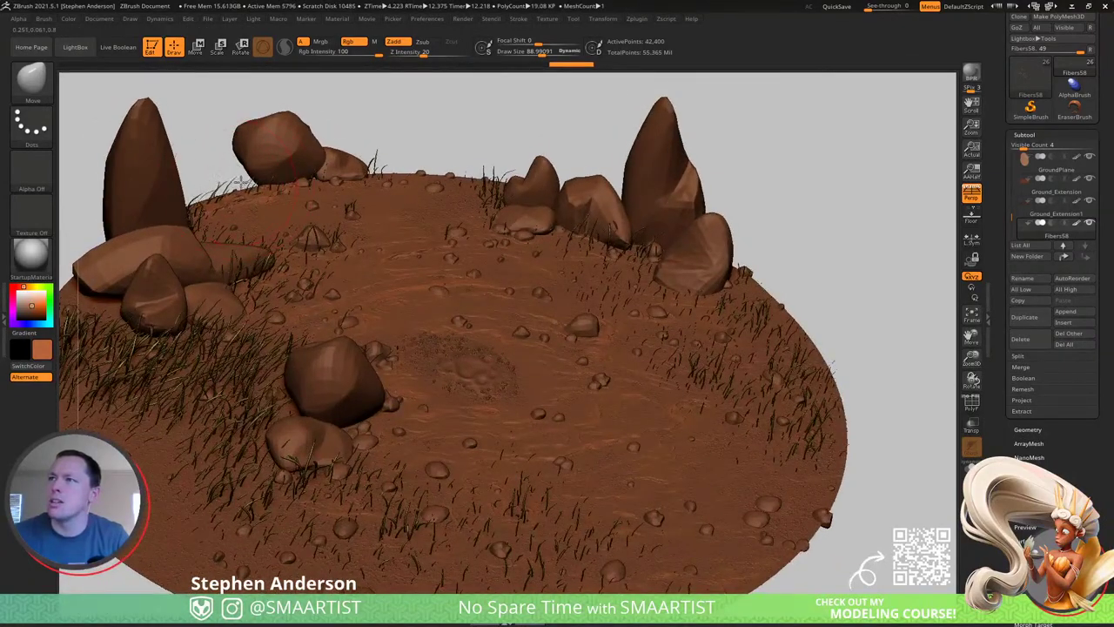
{"action": "right_click_drag", "start_coordinate": [440, 155], "coordinate": [498, 271]}
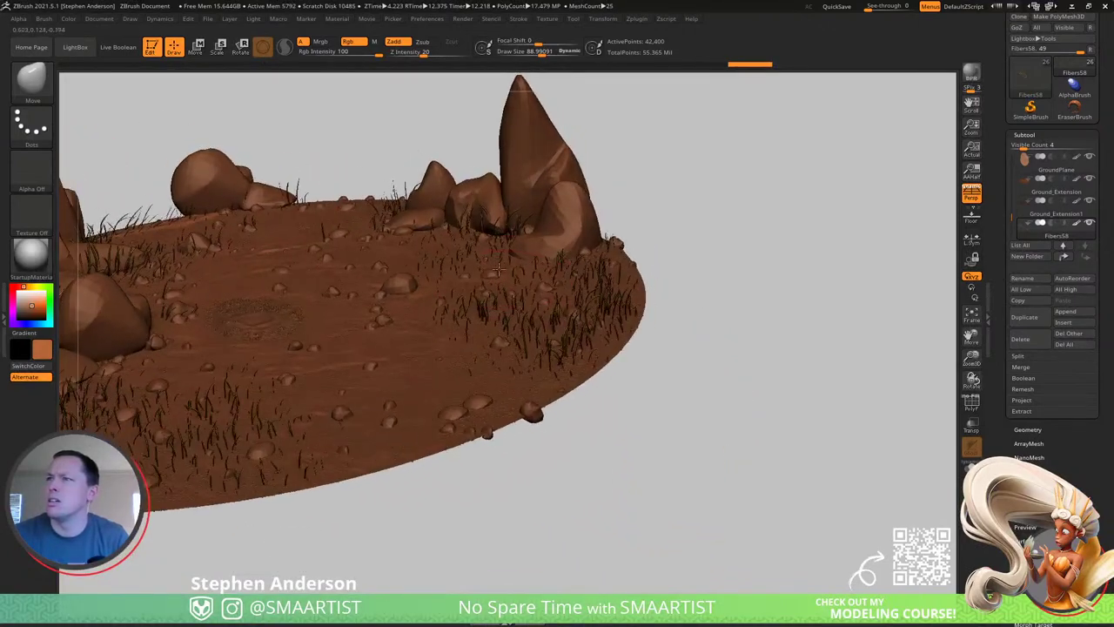
{"action": "right_click_drag", "start_coordinate": [149, 365], "coordinate": [202, 399]}
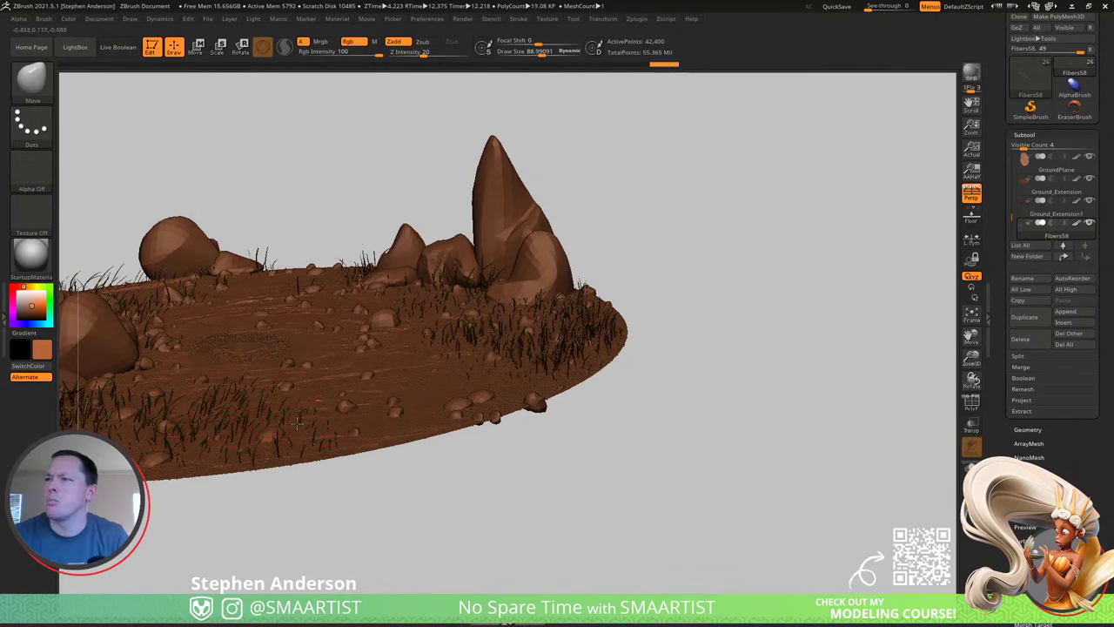
Shape the foreground grass beside the large boulder with small Move brush strokes from several angles.
{"action": "right_click_drag", "start_coordinate": [155, 405], "coordinate": [322, 346]}
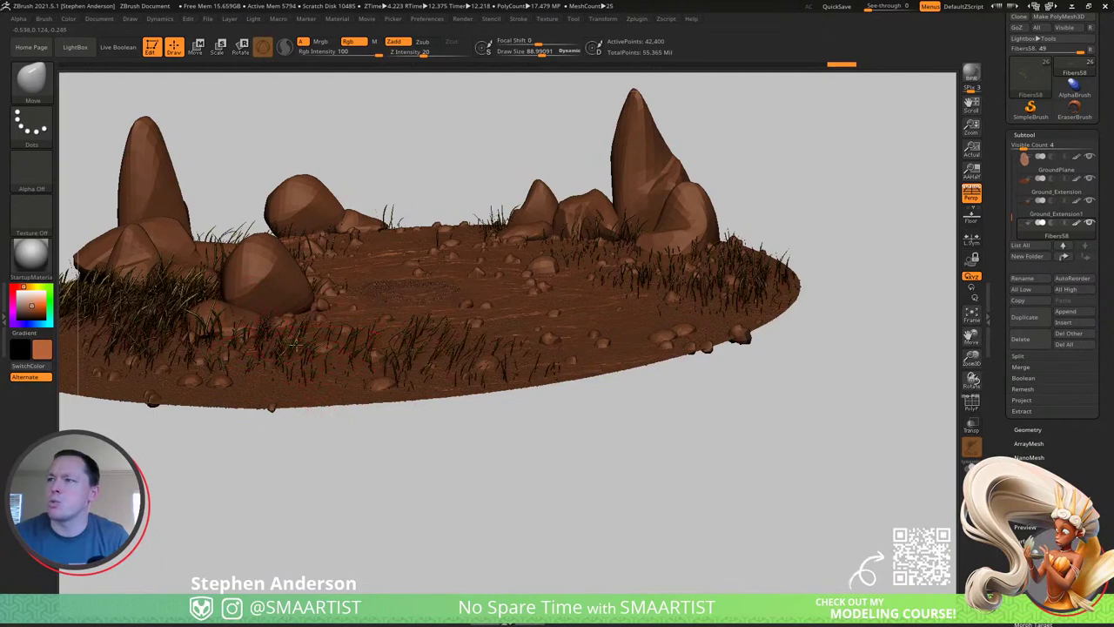
{"action": "left_click_drag", "start_coordinate": [295, 345], "coordinate": [283, 326]}
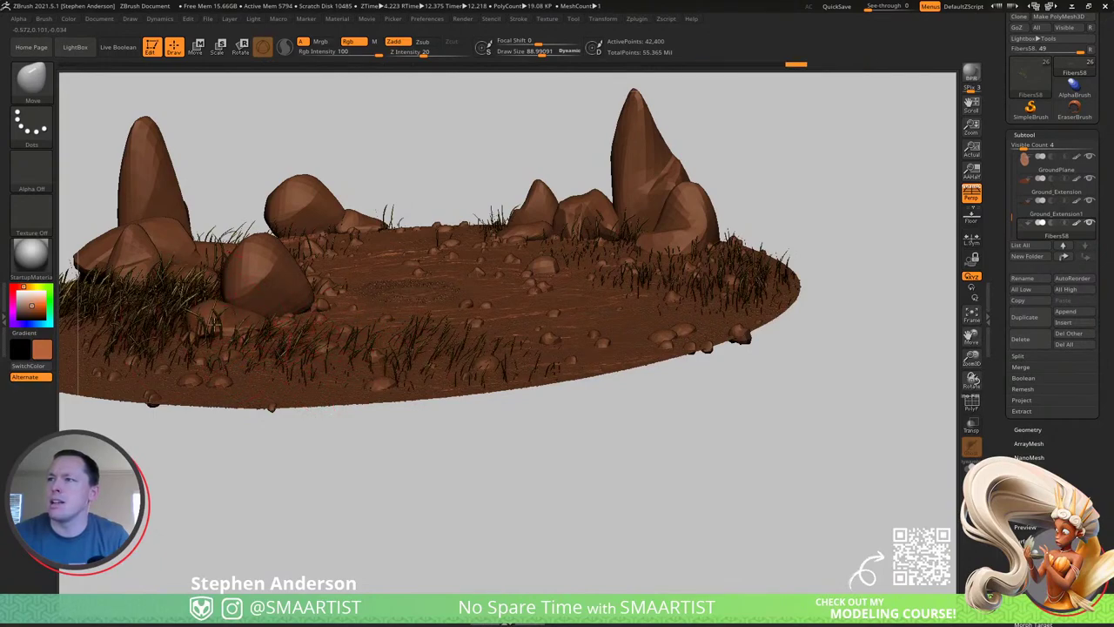
{"action": "right_click_drag", "start_coordinate": [211, 316], "coordinate": [305, 299]}
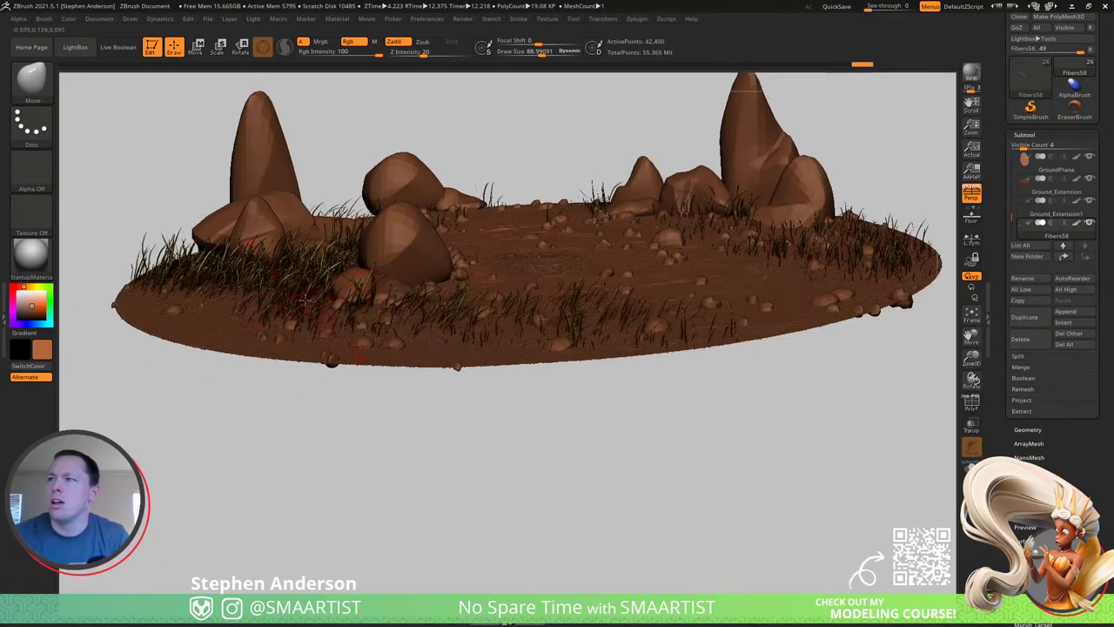
{"action": "right_click_drag", "start_coordinate": [399, 323], "coordinate": [424, 354], "text": "ctrl"}
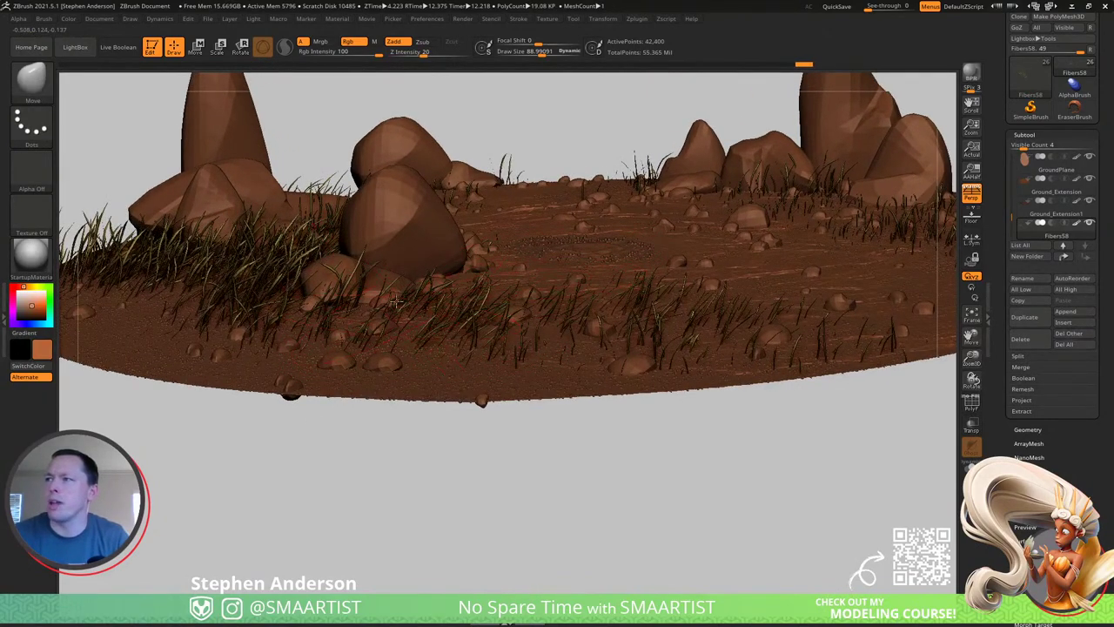
{"action": "right_click_drag", "start_coordinate": [395, 300], "coordinate": [356, 350]}
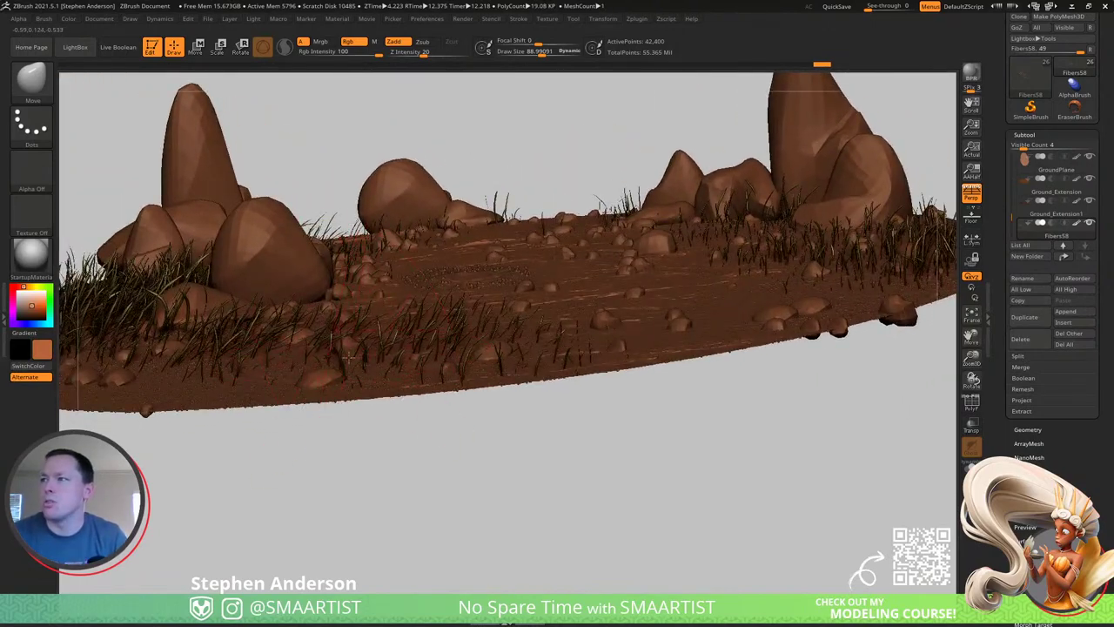
Reduce the Draw Size to about 60 and refine the sparse grass around the small rocks near the front edge.
{"action": "key", "text": "s"}
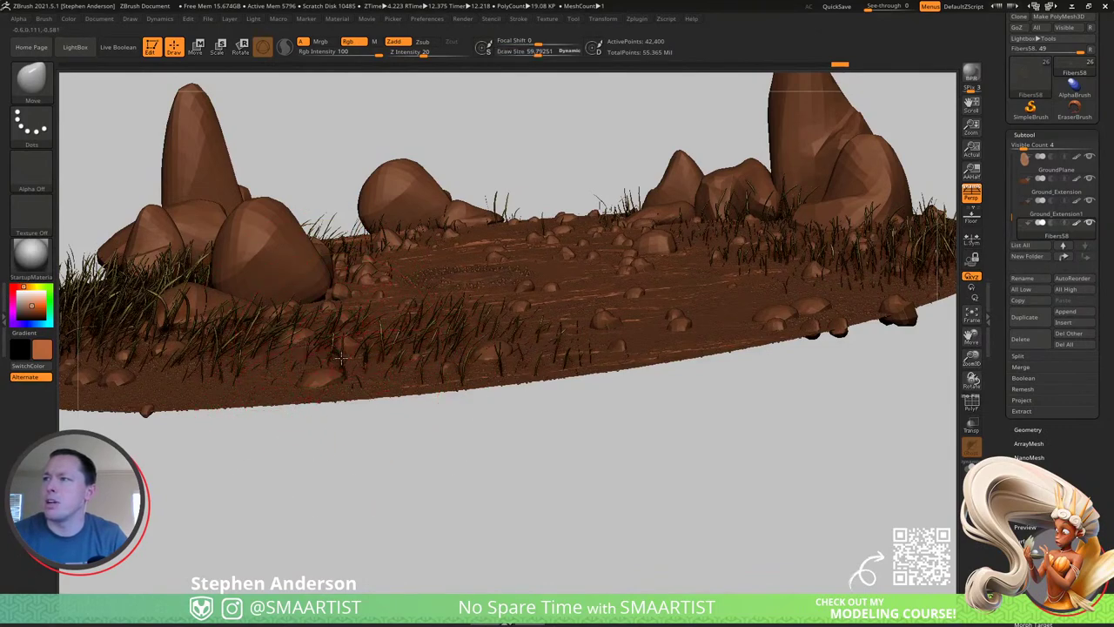
{"action": "right_click_drag", "start_coordinate": [382, 355], "coordinate": [360, 403]}
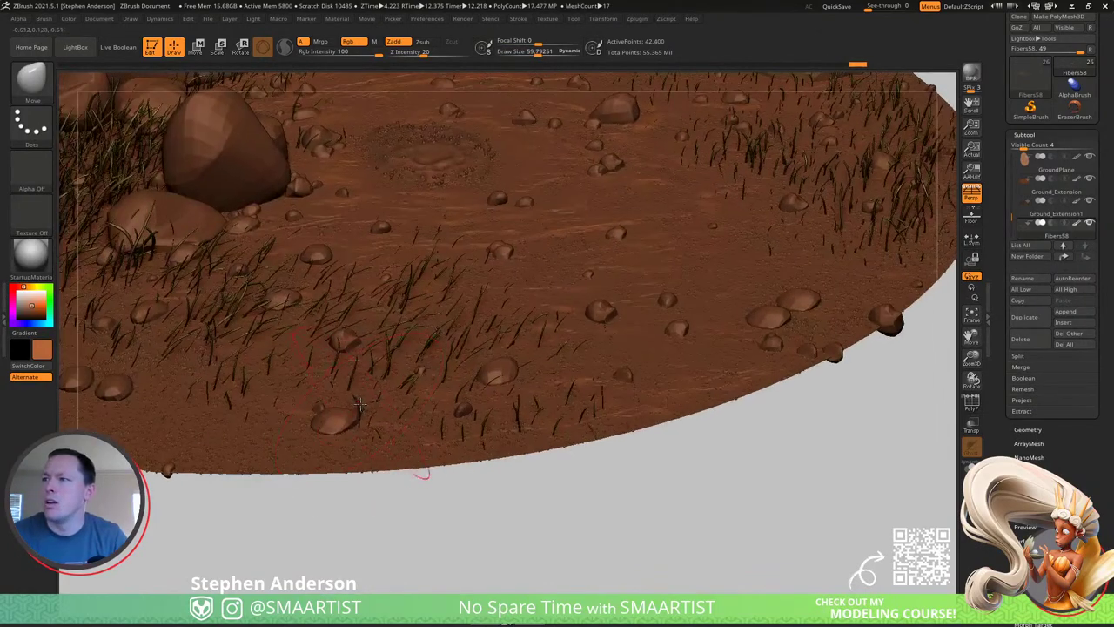
{"action": "right_click_drag", "start_coordinate": [390, 358], "coordinate": [498, 301]}
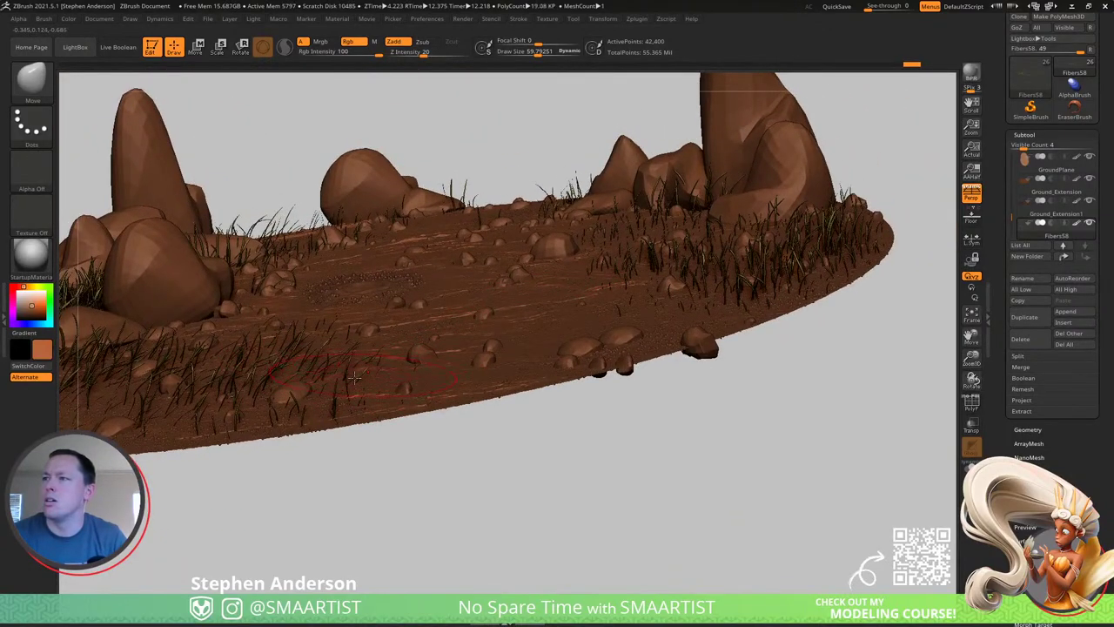
Enlarge the Draw Size to about 170 and sweep the grass patch in front of the tall pointed rock toward the terrain's outer edge.
{"action": "right_click_drag", "start_coordinate": [588, 325], "coordinate": [498, 364], "text": "alt"}
{"action": "key", "text": "s"}
{"action": "mouse_move", "coordinate": [629, 309]}
{"action": "left_mouse_down"}
{"action": "mouse_move", "coordinate": [643, 309]}
{"action": "mouse_move", "coordinate": [642, 296]}
{"action": "mouse_move", "coordinate": [632, 306]}
{"action": "left_mouse_up"}
{"action": "key", "text": "s"}
{"action": "left_click_drag", "start_coordinate": [617, 306], "coordinate": [667, 283]}
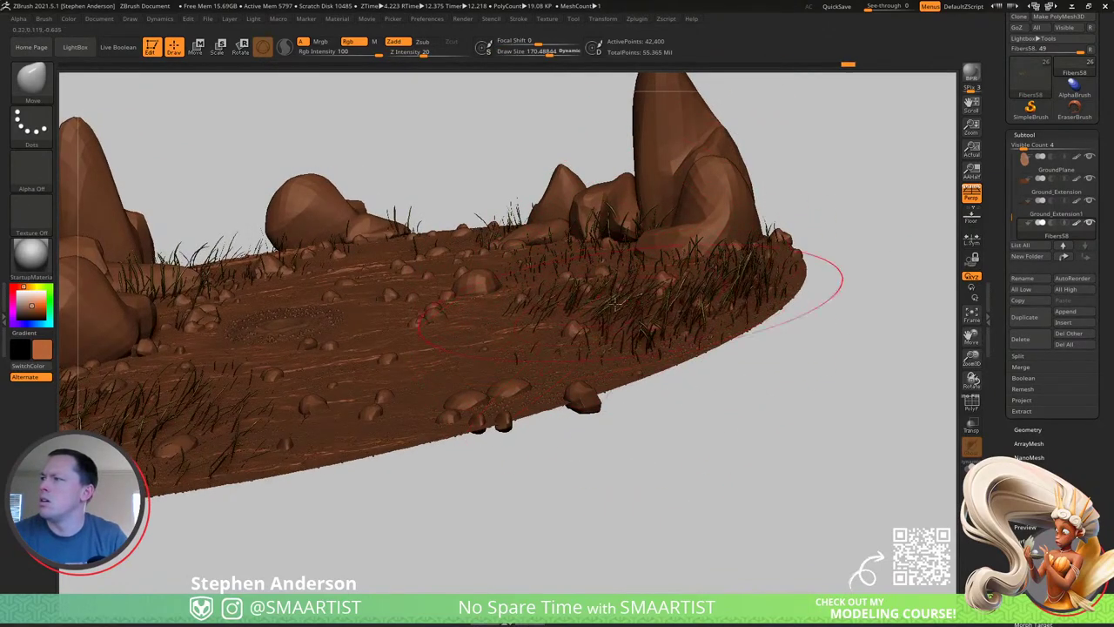
Reduce the Draw Size to about 75 and adjust the grass at the foot of the back boulders, undoing one unwanted stroke.
{"action": "mouse_move", "coordinate": [522, 262]}
{"action": "right_mouse_down"}
{"action": "mouse_move", "coordinate": [566, 240]}
{"action": "mouse_move", "coordinate": [550, 259]}
{"action": "right_mouse_up"}
{"action": "mouse_move", "coordinate": [540, 260]}
{"action": "left_mouse_down"}
{"action": "mouse_move", "coordinate": [566, 242]}
{"action": "mouse_move", "coordinate": [521, 266]}
{"action": "left_mouse_up"}
{"action": "key", "text": "s"}
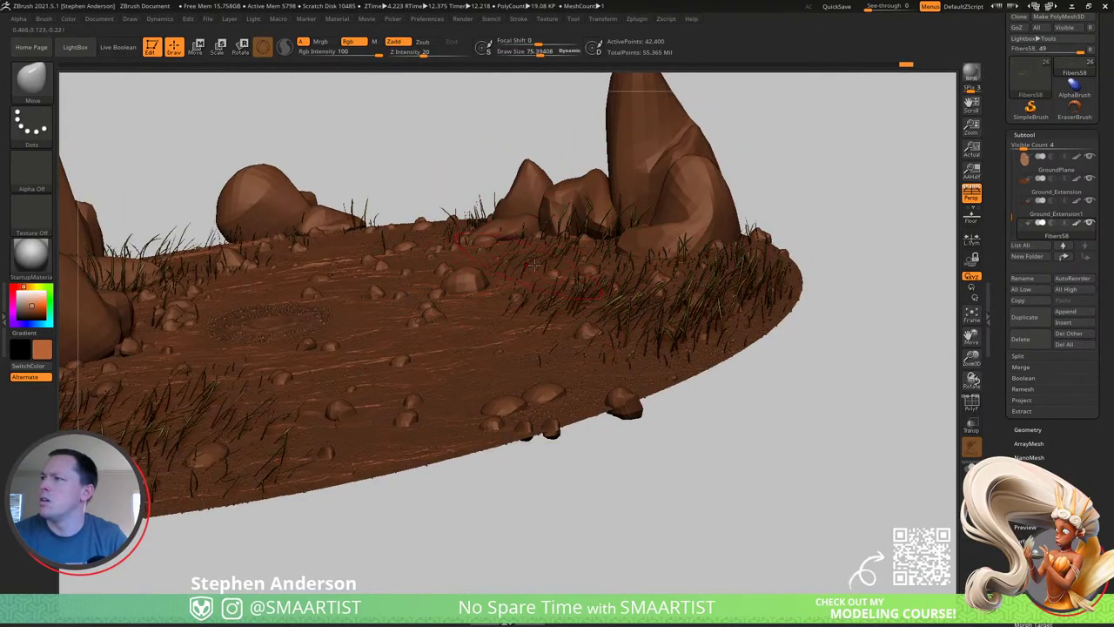
{"action": "key", "text": "ctrl+z"}
{"action": "mouse_move", "coordinate": [553, 263]}
{"action": "right_mouse_down"}
{"action": "mouse_move", "coordinate": [552, 287]}
{"action": "mouse_move", "coordinate": [548, 277]}
{"action": "mouse_move", "coordinate": [565, 275]}
{"action": "right_mouse_up"}
{"action": "key", "text": "ctrl"}
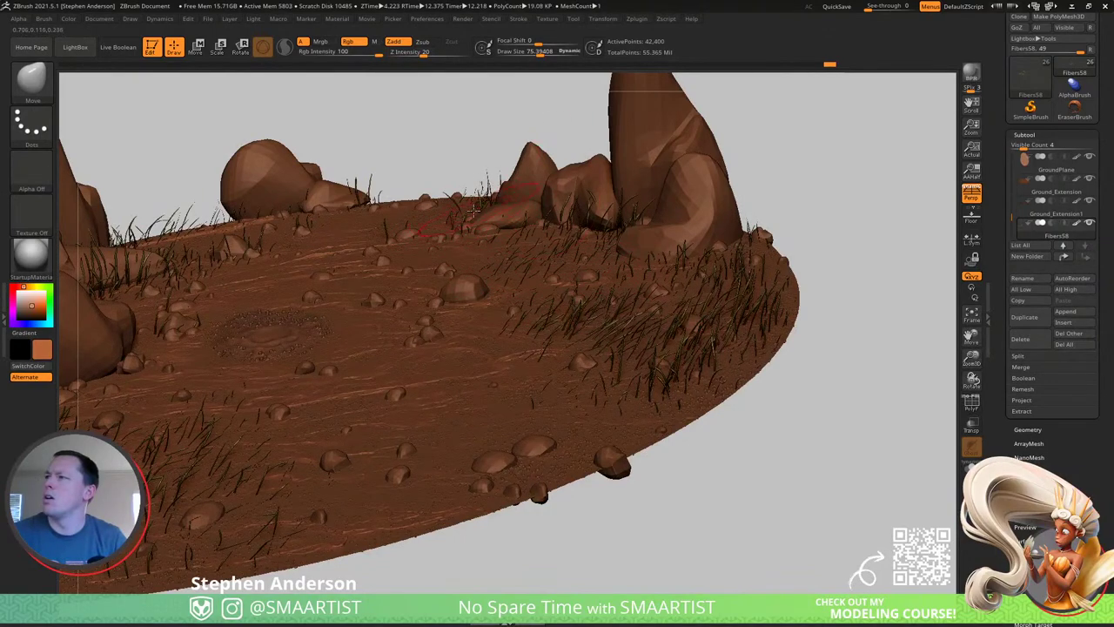
{"action": "right_click_drag", "start_coordinate": [488, 183], "coordinate": [484, 209]}
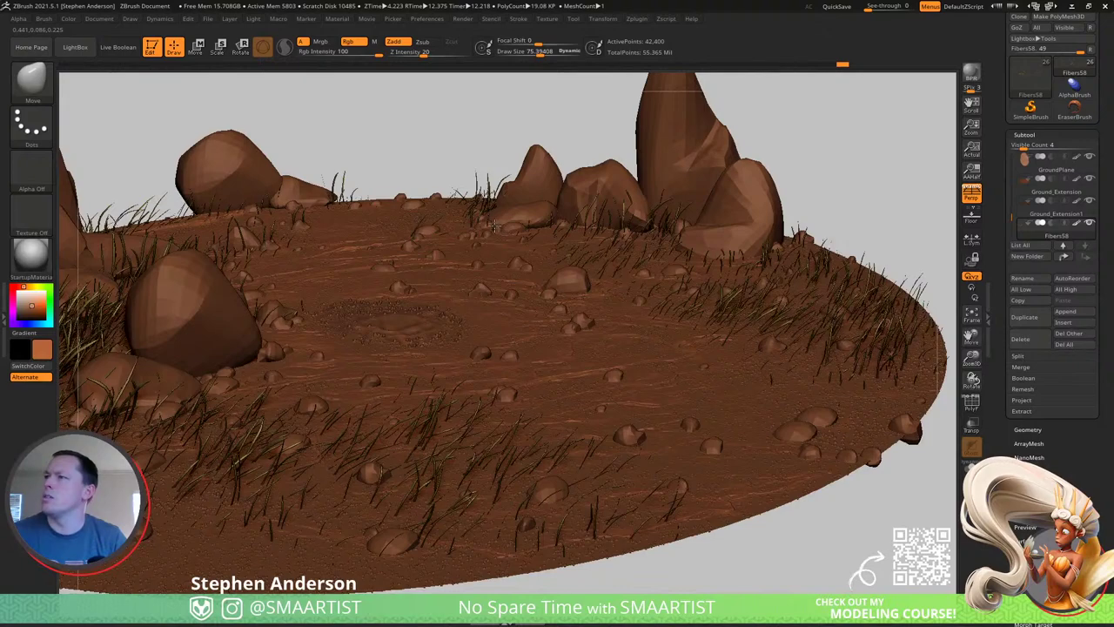
{"action": "right_click_drag", "start_coordinate": [502, 257], "coordinate": [507, 191], "text": "ctrl"}
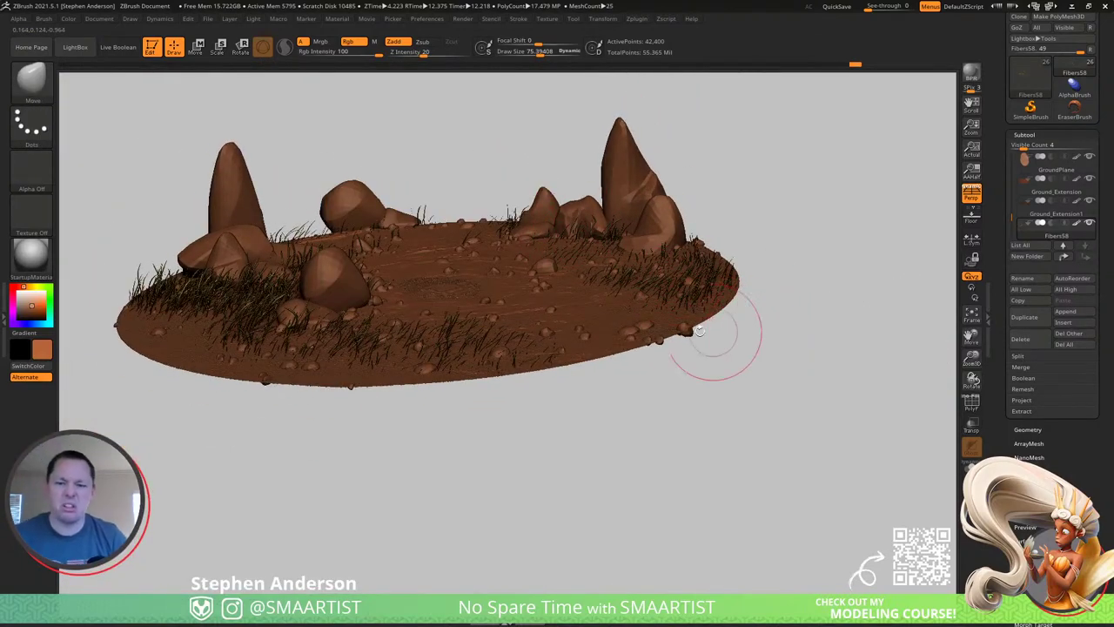
{"action": "right_click_drag", "start_coordinate": [591, 307], "coordinate": [557, 299]}
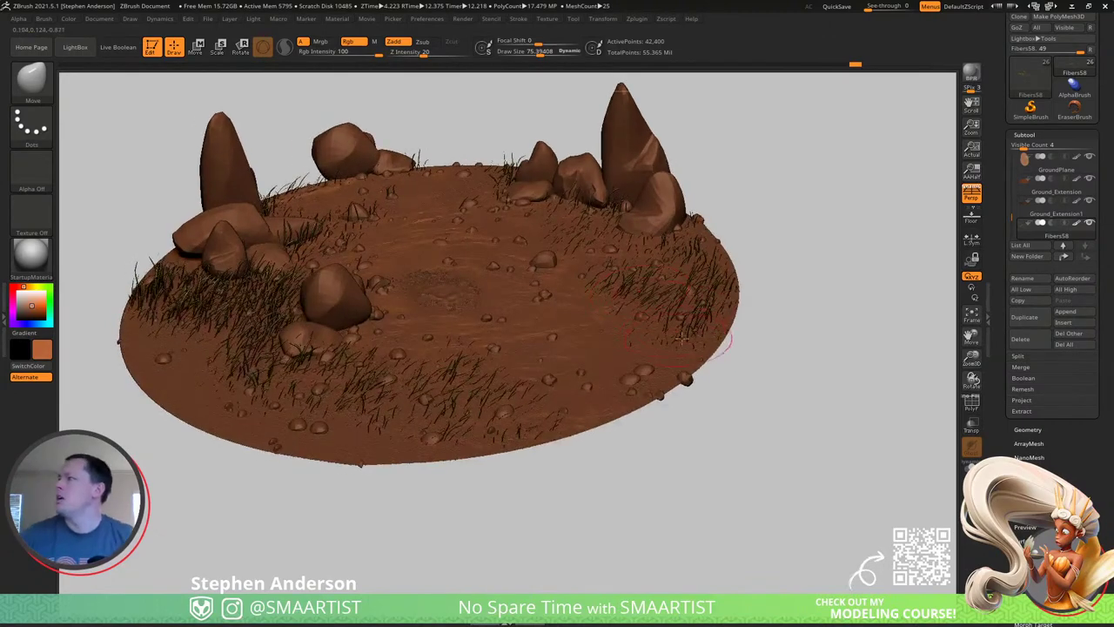
{"action": "key", "text": "ctrl"}
{"action": "left_click_drag", "start_coordinate": [869, 320], "coordinate": [870, 322], "text": "ctrl"}
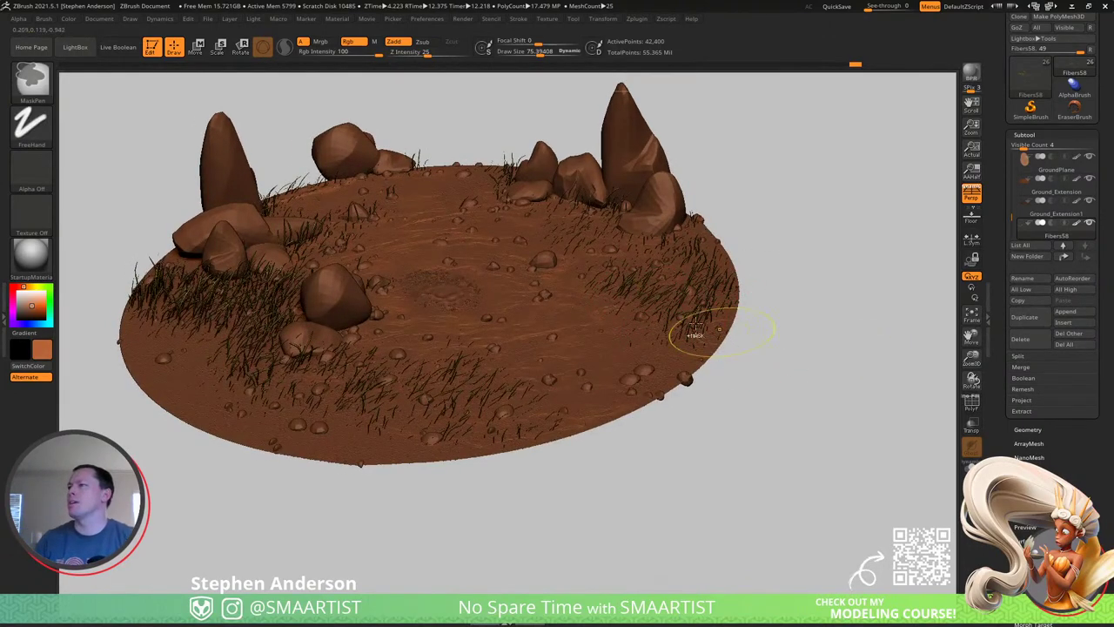
Adjust the grass blades near the back of the terrain with short Move brush strokes from a low viewpoint.
{"action": "mouse_move", "coordinate": [473, 383]}
{"action": "right_mouse_down"}
{"action": "mouse_move", "coordinate": [463, 427]}
{"action": "mouse_move", "coordinate": [476, 428]}
{"action": "right_mouse_up"}
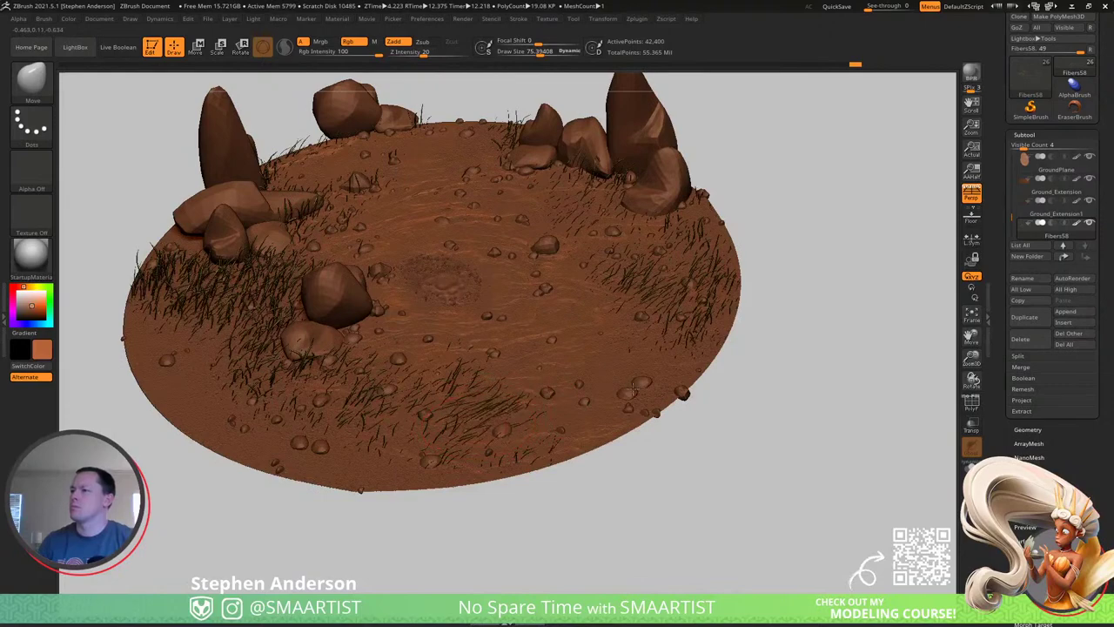
{"action": "key", "text": "ctrl"}
{"action": "mouse_move", "coordinate": [628, 435]}
{"action": "right_mouse_down"}
{"action": "mouse_move", "coordinate": [520, 385]}
{"action": "mouse_move", "coordinate": [485, 411]}
{"action": "mouse_move", "coordinate": [697, 543]}
{"action": "right_mouse_up"}
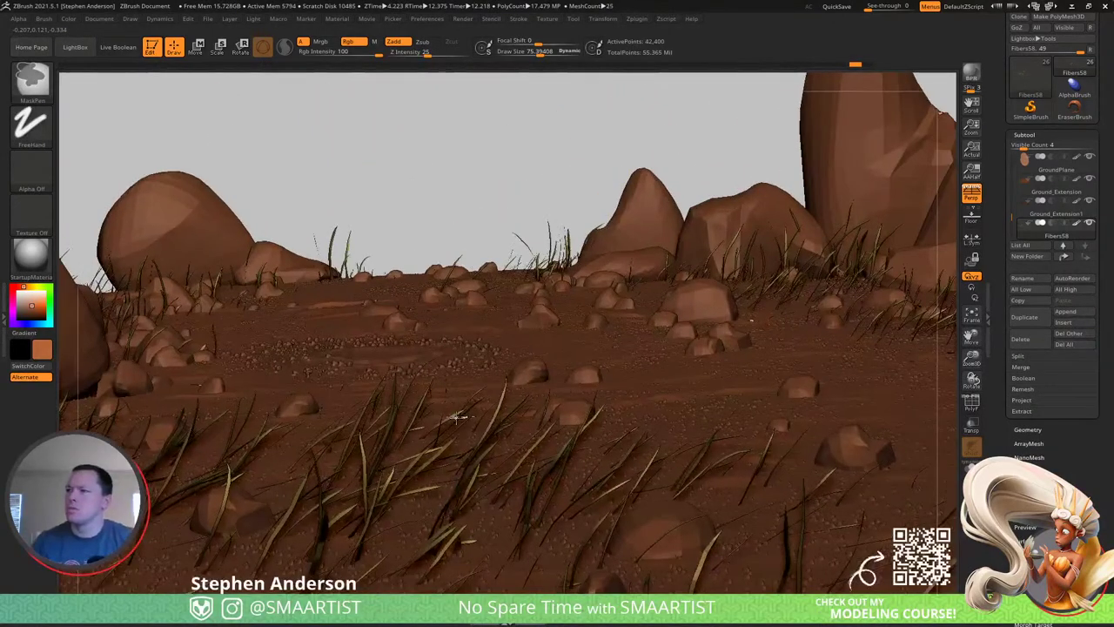
{"action": "mouse_move", "coordinate": [457, 417]}
{"action": "right_mouse_down"}
{"action": "mouse_move", "coordinate": [420, 375]}
{"action": "mouse_move", "coordinate": [425, 387]}
{"action": "mouse_move", "coordinate": [403, 266]}
{"action": "mouse_move", "coordinate": [478, 294]}
{"action": "right_mouse_up"}
{"action": "left_click_drag", "start_coordinate": [478, 293], "coordinate": [498, 291]}
{"action": "mouse_move", "coordinate": [405, 325]}
{"action": "right_mouse_down"}
{"action": "mouse_move", "coordinate": [402, 334]}
{"action": "mouse_move", "coordinate": [539, 362]}
{"action": "right_mouse_up"}
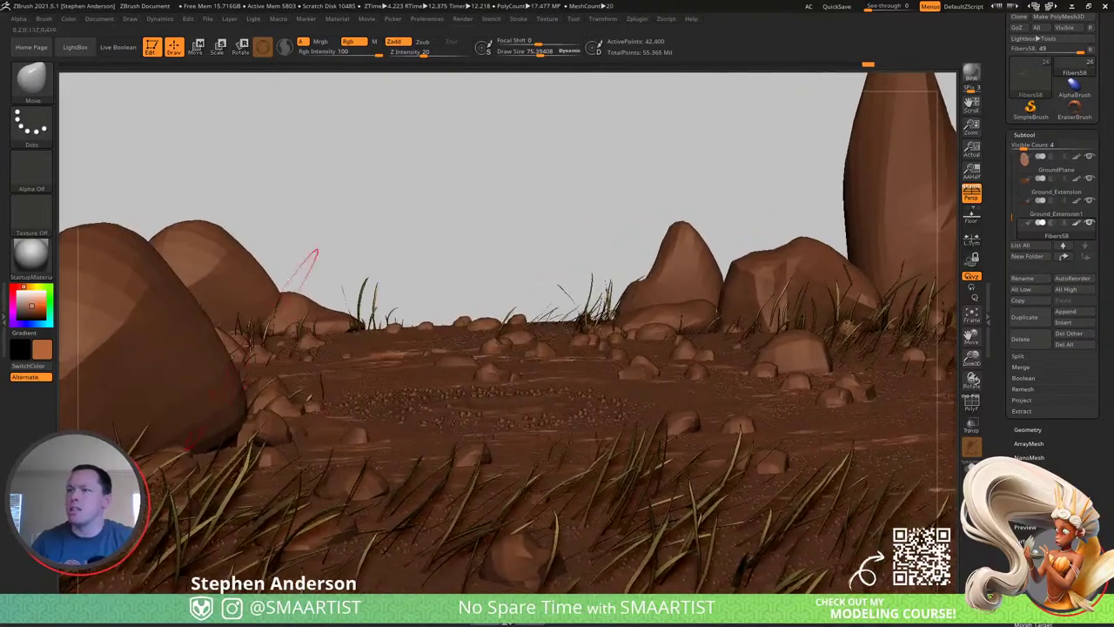
{"action": "right_click_drag", "start_coordinate": [308, 264], "coordinate": [222, 342]}
Reduce the Draw Size to about 41 and bend the grass tuft beside the rear boulder, undoing unwanted strokes.
{"action": "key", "text": "s"}
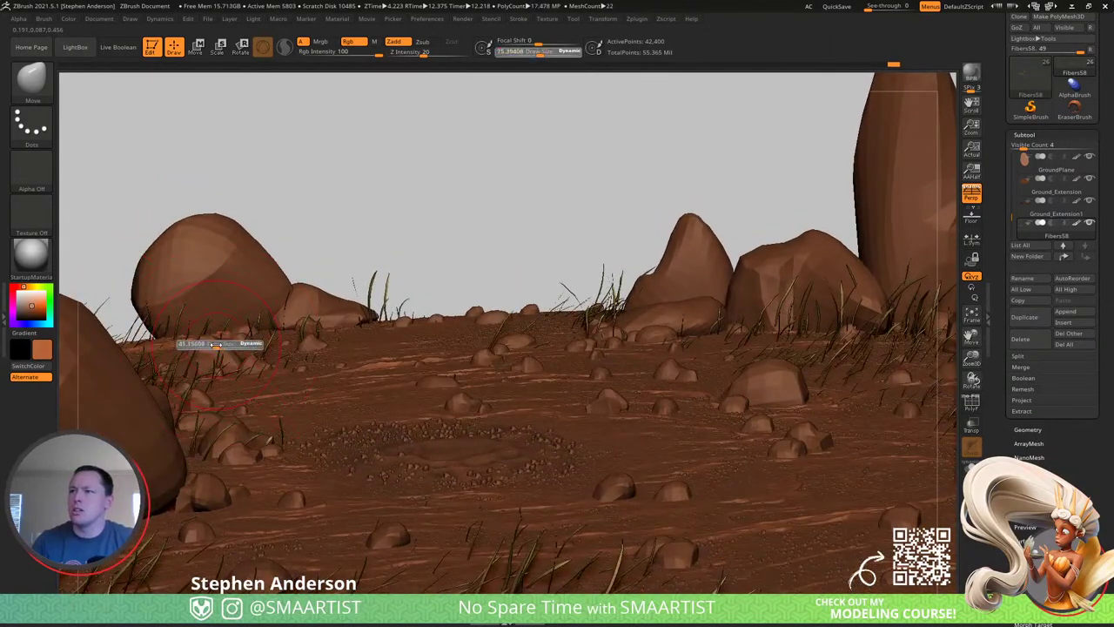
{"action": "left_click_drag", "start_coordinate": [221, 343], "coordinate": [214, 343]}
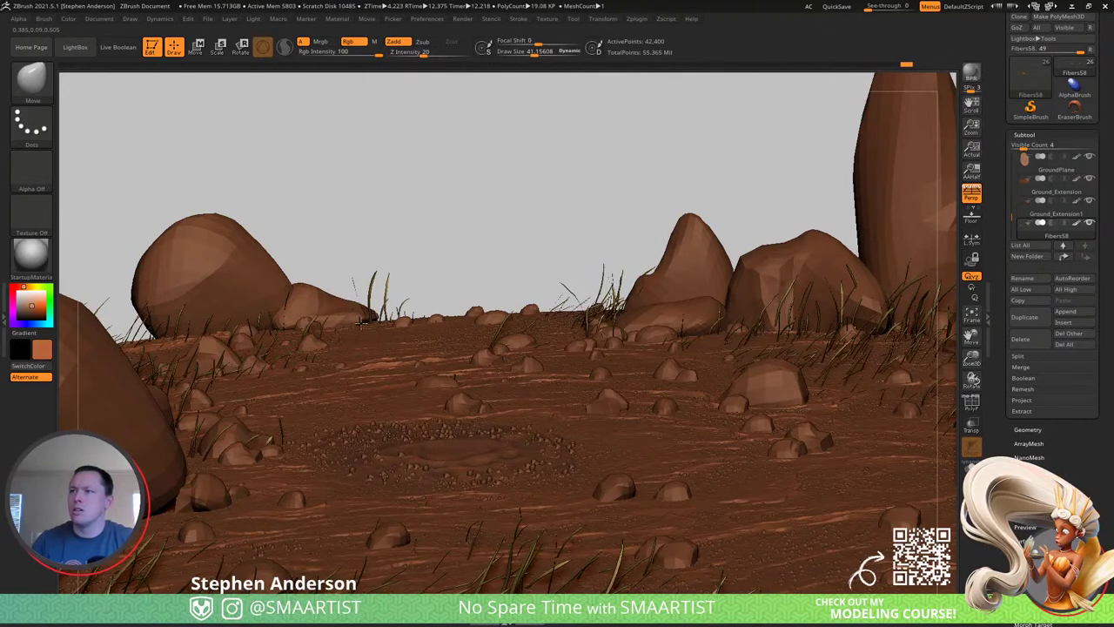
{"action": "left_click_drag", "start_coordinate": [372, 285], "coordinate": [458, 296]}
{"action": "key", "text": "ctrl+z"}
{"action": "key", "text": "ctrl+z"}
{"action": "key", "text": "ctrl+z"}
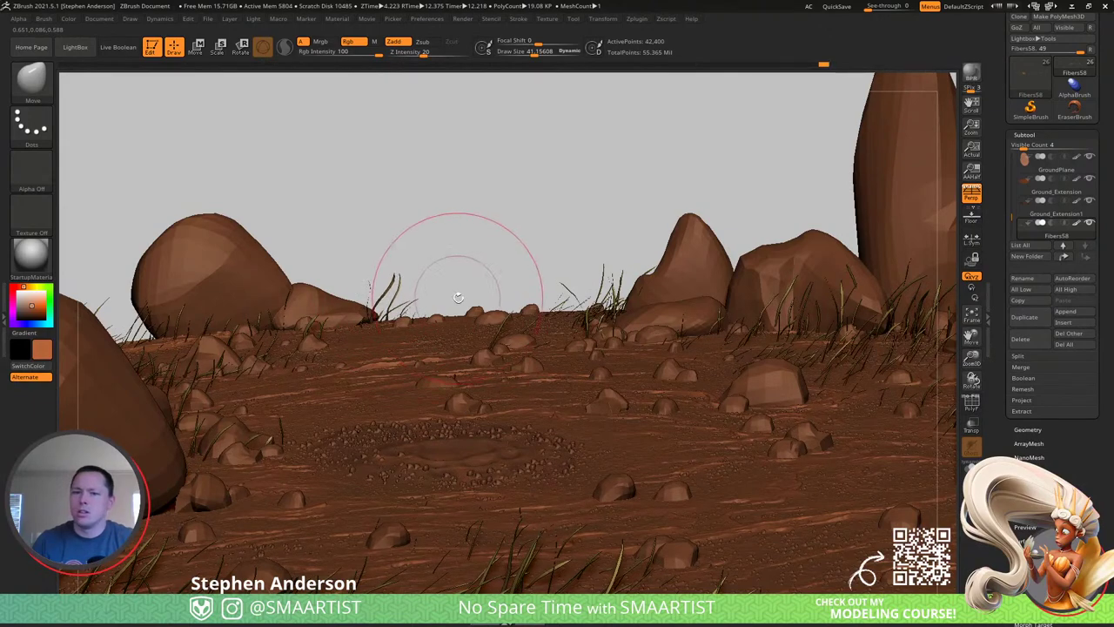
Examine the grass distribution and the overall terrain composition from several angles and distances.
{"action": "mouse_move", "coordinate": [463, 331]}
{"action": "right_mouse_down", "text": "ctrl"}
{"action": "mouse_move", "coordinate": [435, 379]}
{"action": "mouse_move", "coordinate": [421, 357]}
{"action": "mouse_move", "coordinate": [366, 395]}
{"action": "right_mouse_up", "text": "ctrl"}
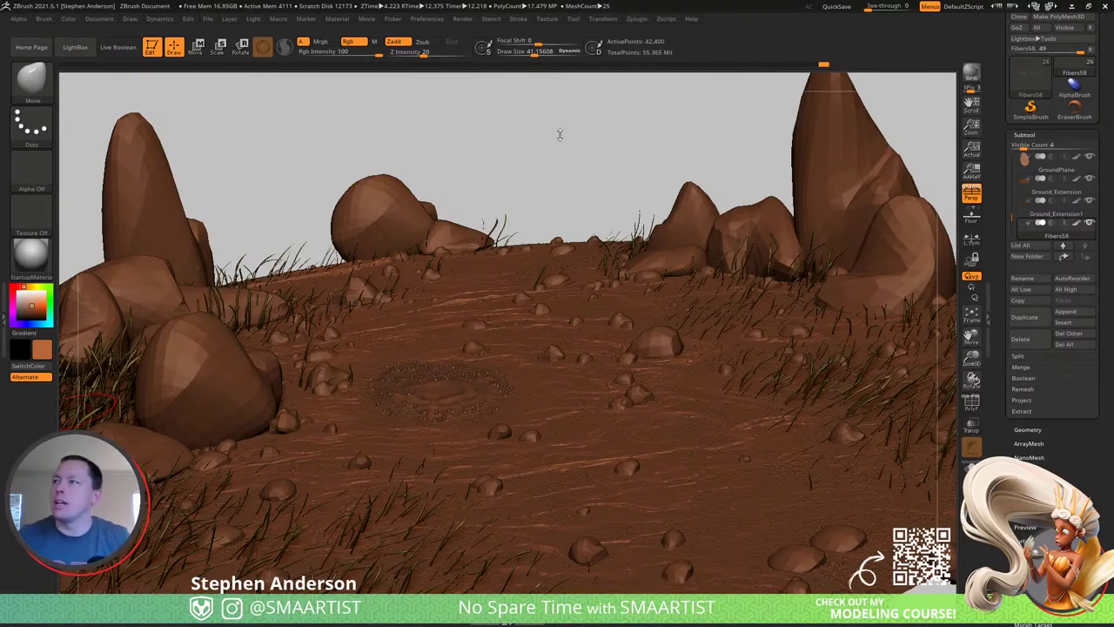
{"action": "left_click_drag", "start_coordinate": [569, 174], "coordinate": [560, 358]}
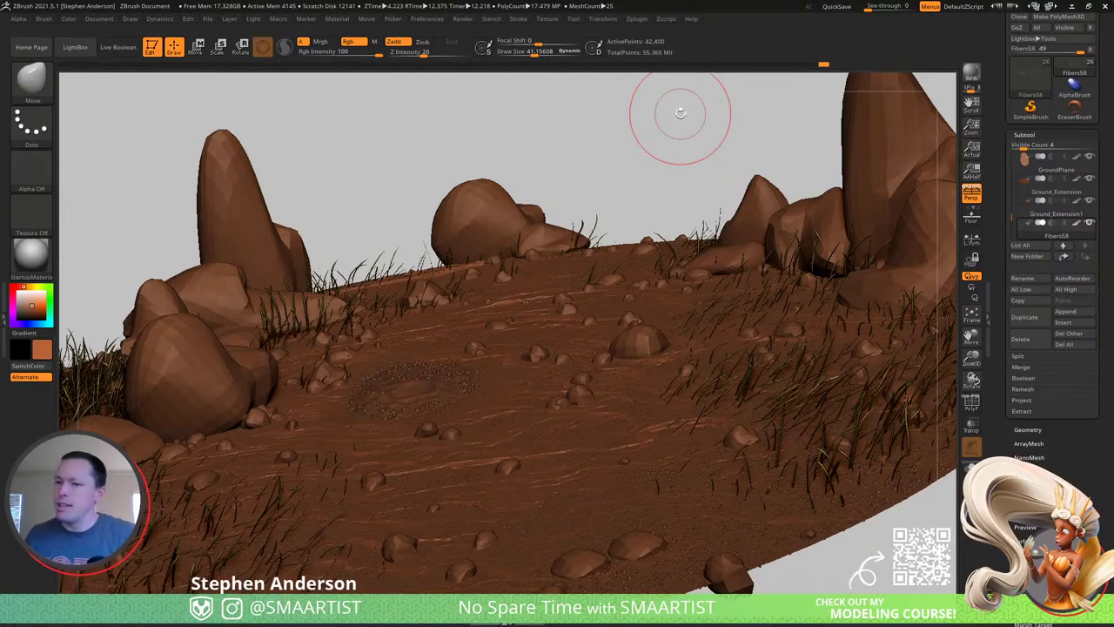
{"action": "right_click_drag", "start_coordinate": [663, 353], "coordinate": [639, 359], "text": "ctrl"}
{"action": "right_click_drag", "start_coordinate": [590, 547], "coordinate": [513, 408]}
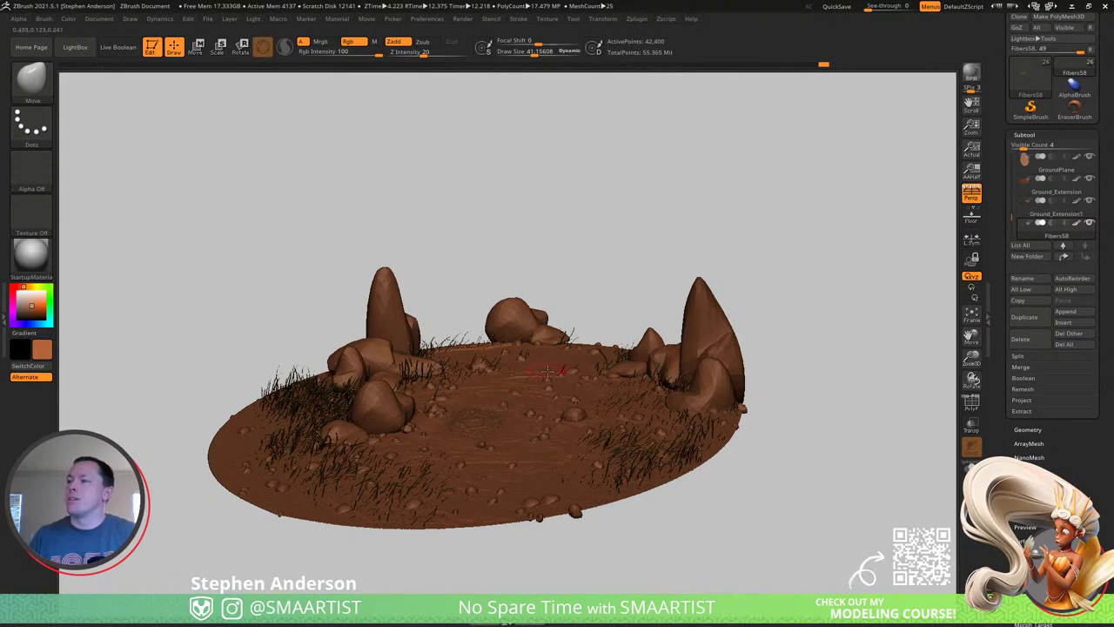
{"action": "left_click_drag", "start_coordinate": [606, 289], "coordinate": [551, 398]}
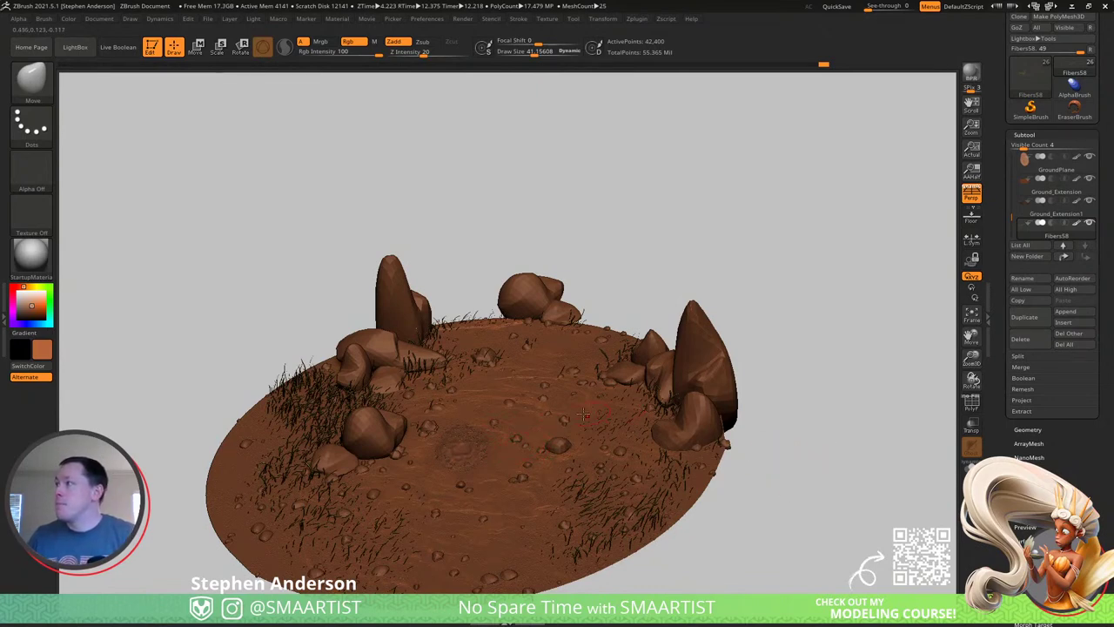
{"action": "mouse_move", "coordinate": [583, 414]}
{"action": "right_mouse_down"}
{"action": "mouse_move", "coordinate": [556, 394]}
{"action": "mouse_move", "coordinate": [554, 373]}
{"action": "mouse_move", "coordinate": [464, 472]}
{"action": "mouse_move", "coordinate": [542, 456]}
{"action": "mouse_move", "coordinate": [557, 466]}
{"action": "right_mouse_up"}
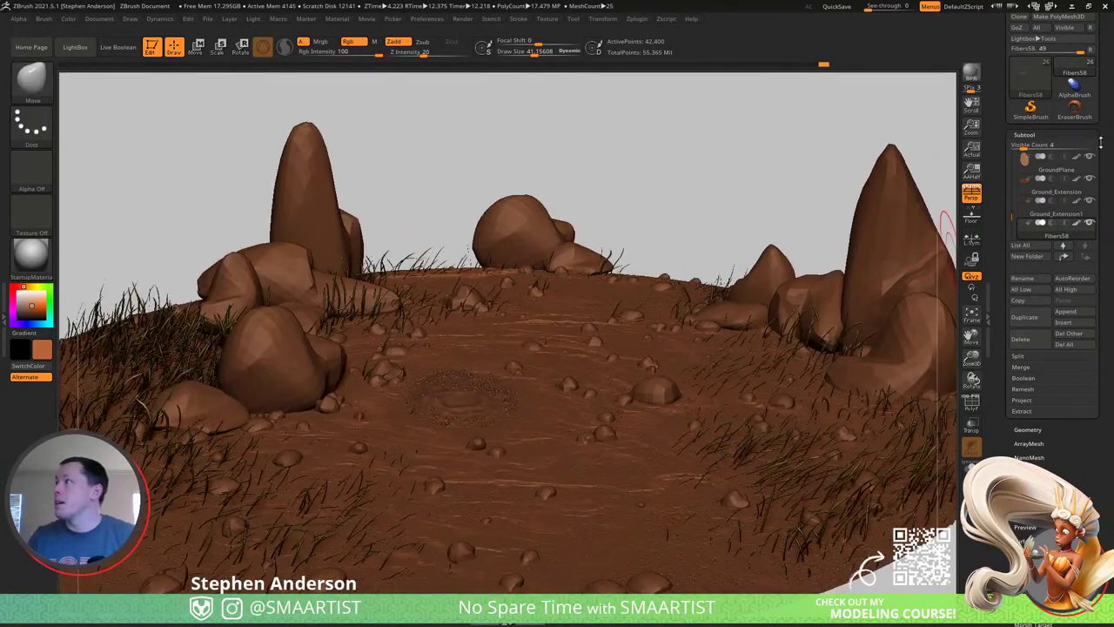
{"action": "left_click_drag", "start_coordinate": [1104, 129], "coordinate": [1107, 195]}
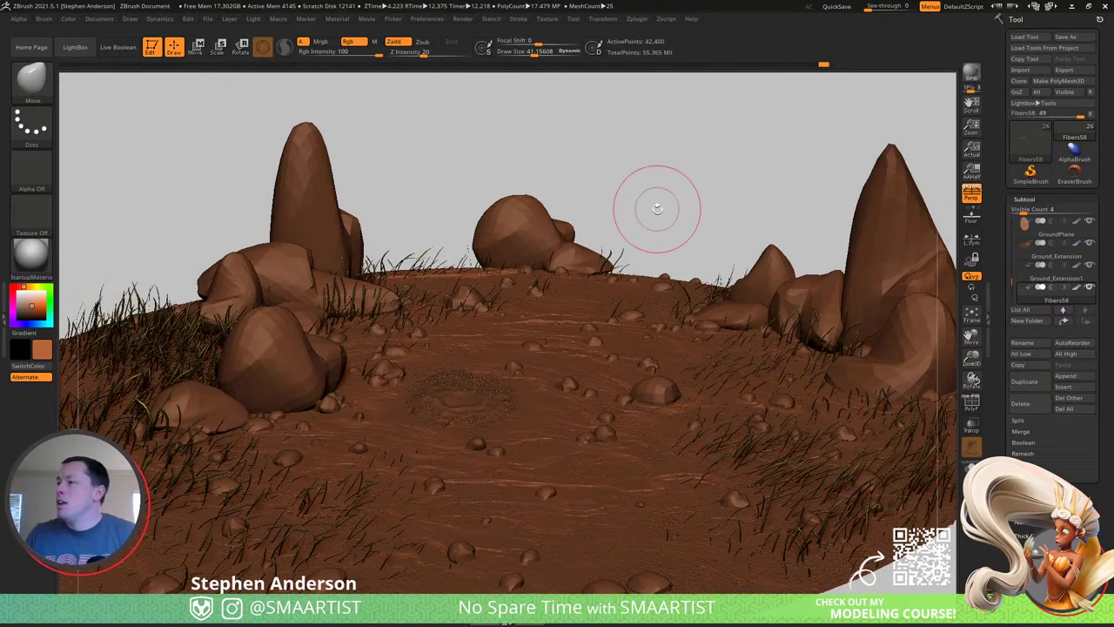
{"action": "right_click_drag", "start_coordinate": [652, 204], "coordinate": [681, 171]}
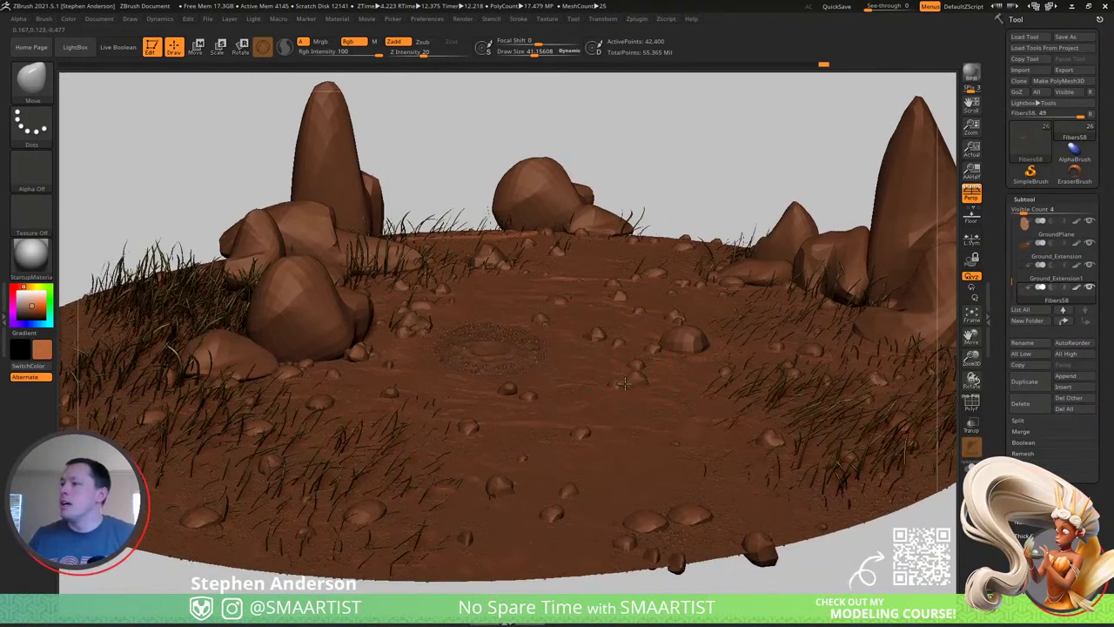
{"action": "mouse_move", "coordinate": [626, 380]}
{"action": "right_mouse_down"}
{"action": "mouse_move", "coordinate": [616, 379]}
{"action": "mouse_move", "coordinate": [626, 381]}
{"action": "right_mouse_up"}
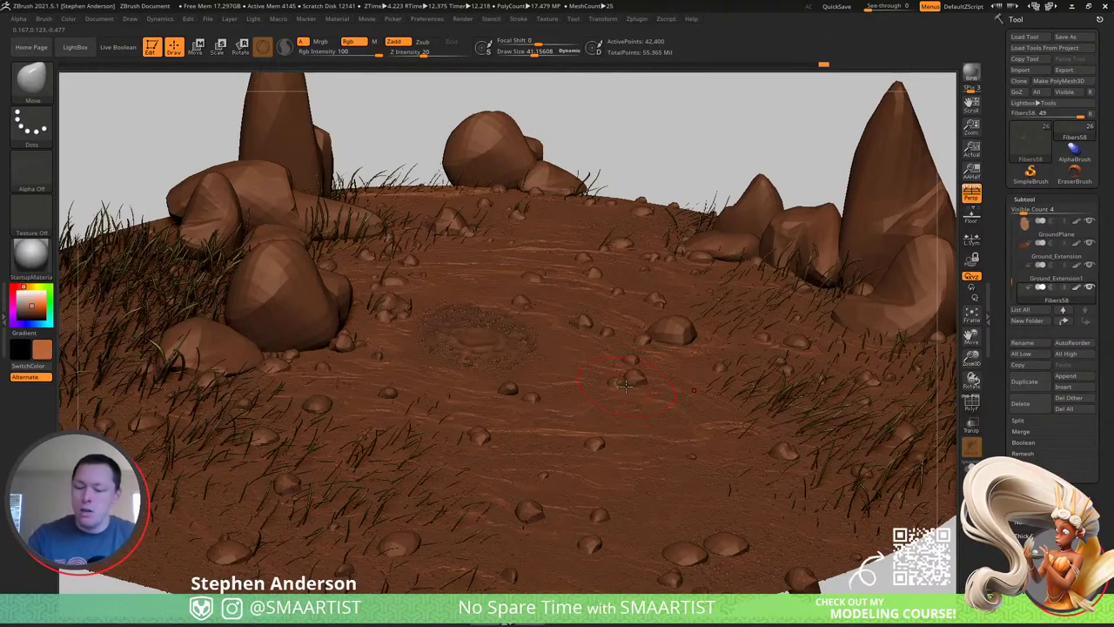
Isolate the Ground_Extension subtool and raise it to subdivision level 9.
{"action": "left_click", "coordinate": [1057, 276]}
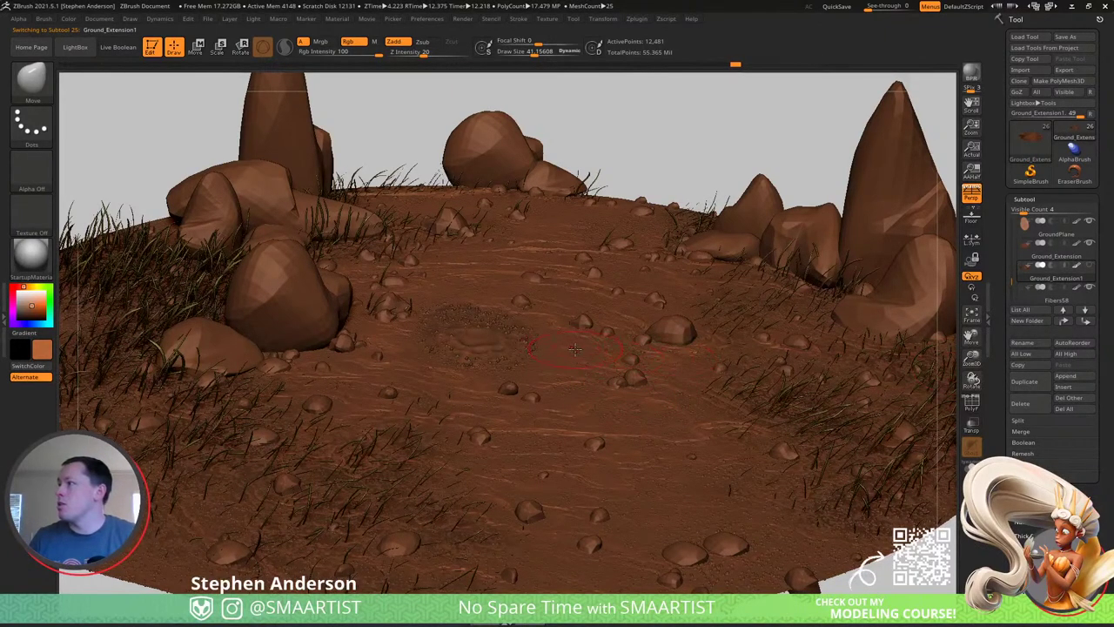
{"action": "key", "text": "Up"}
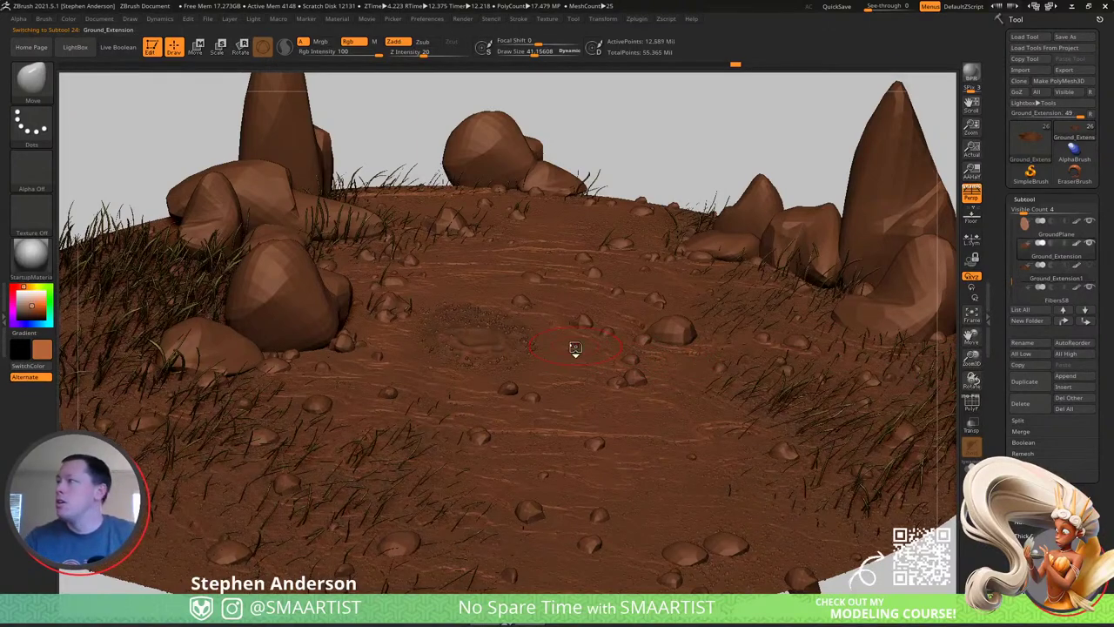
{"action": "key", "text": "shift"}
{"action": "key", "text": "shift+f"}
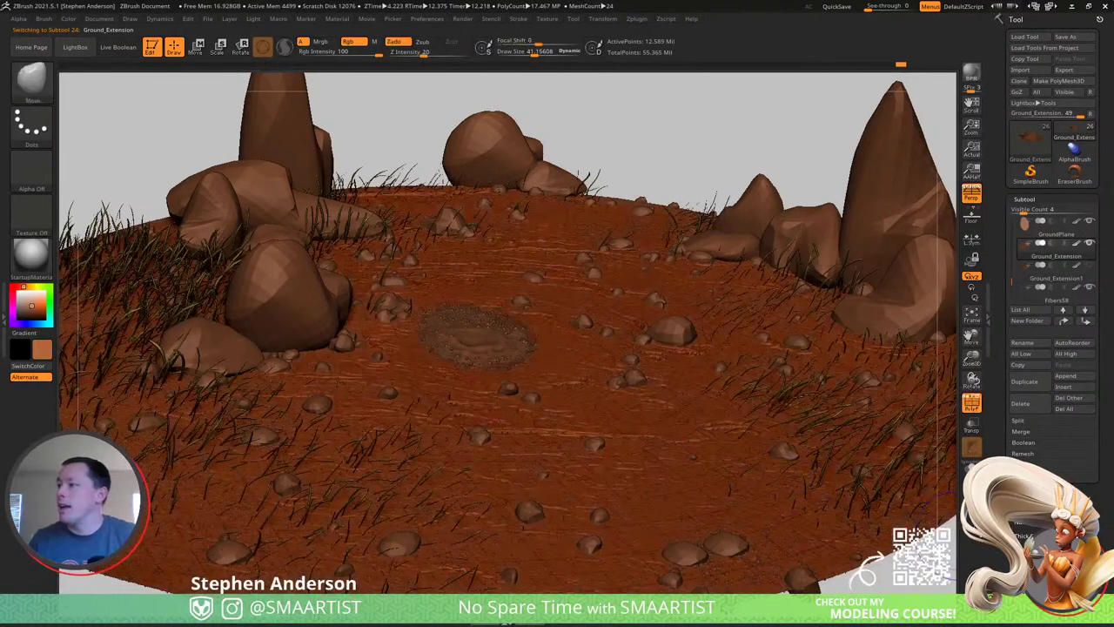
{"action": "left_click", "coordinate": [971, 468]}
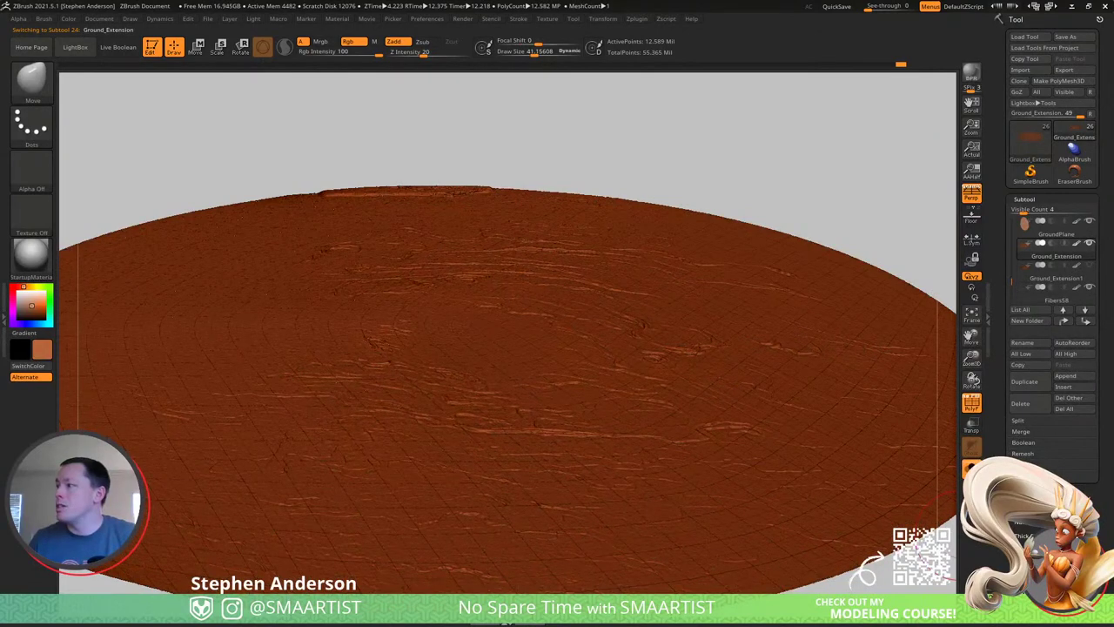
{"action": "left_click", "coordinate": [1025, 199]}
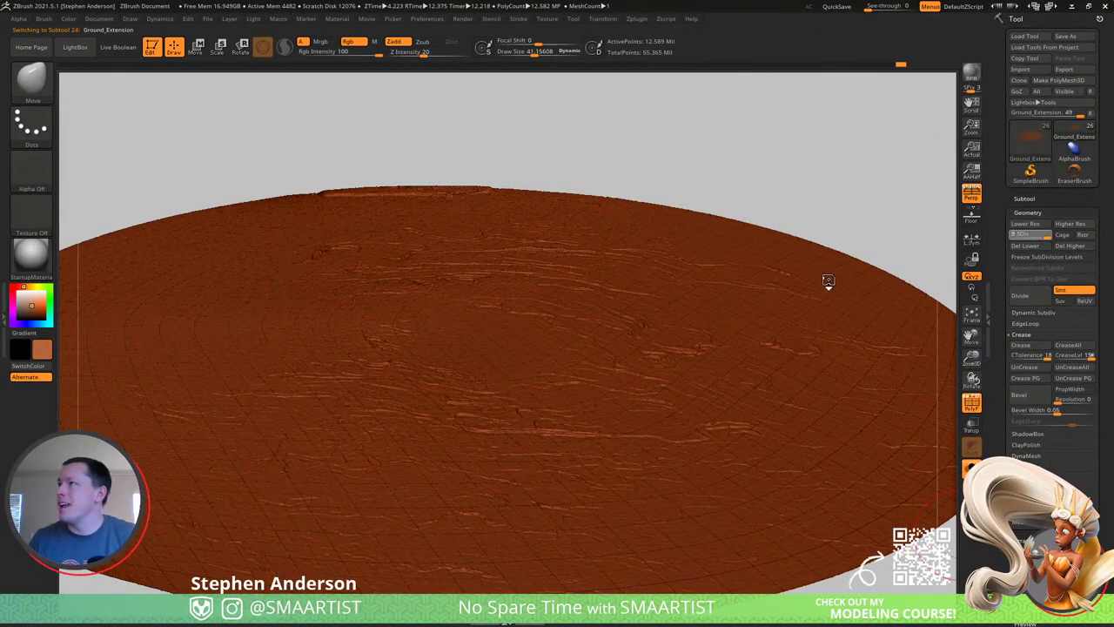
{"action": "key", "text": "ctrl+d"}
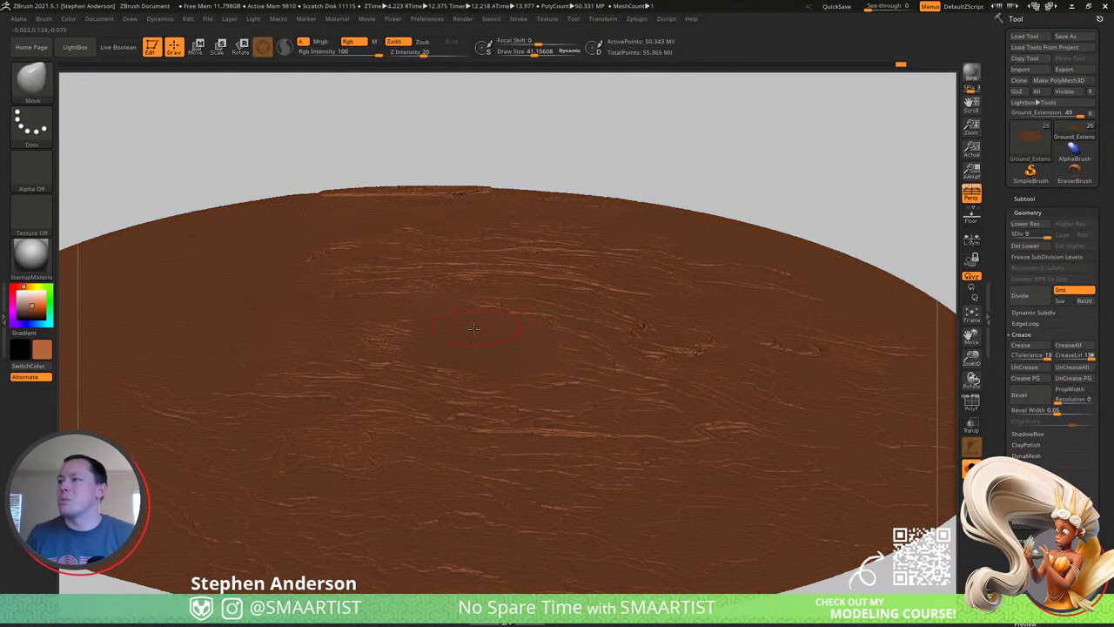
Inspect the ground's fine surface detail up close and show the other subtools again to view it within the full scene.
{"action": "right_click_drag", "start_coordinate": [522, 322], "coordinate": [492, 396]}
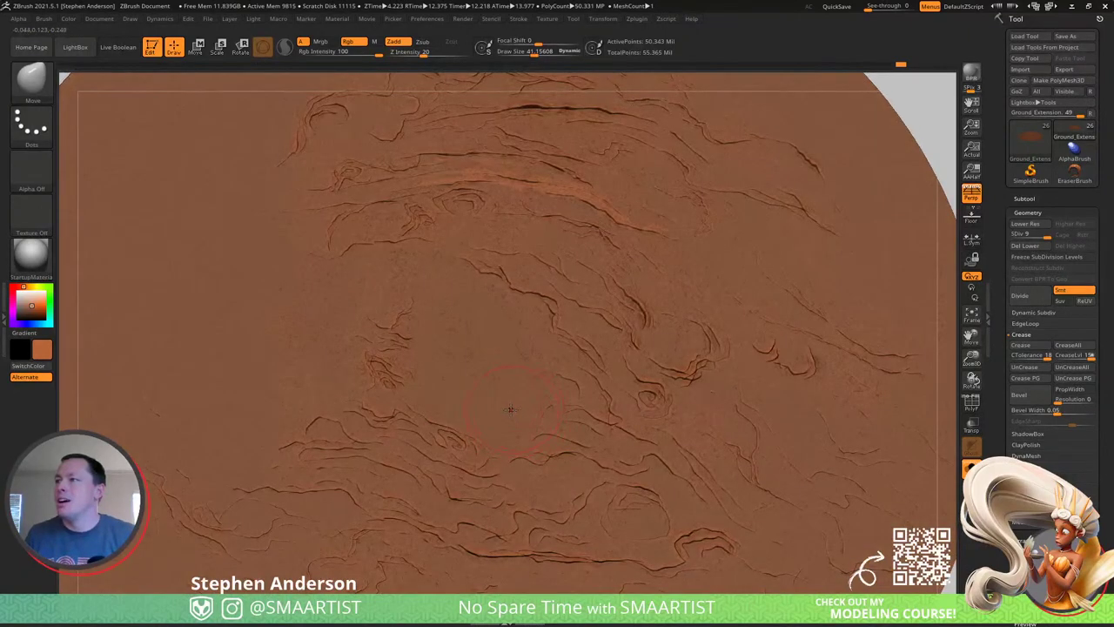
{"action": "right_click_drag", "start_coordinate": [487, 334], "coordinate": [472, 266]}
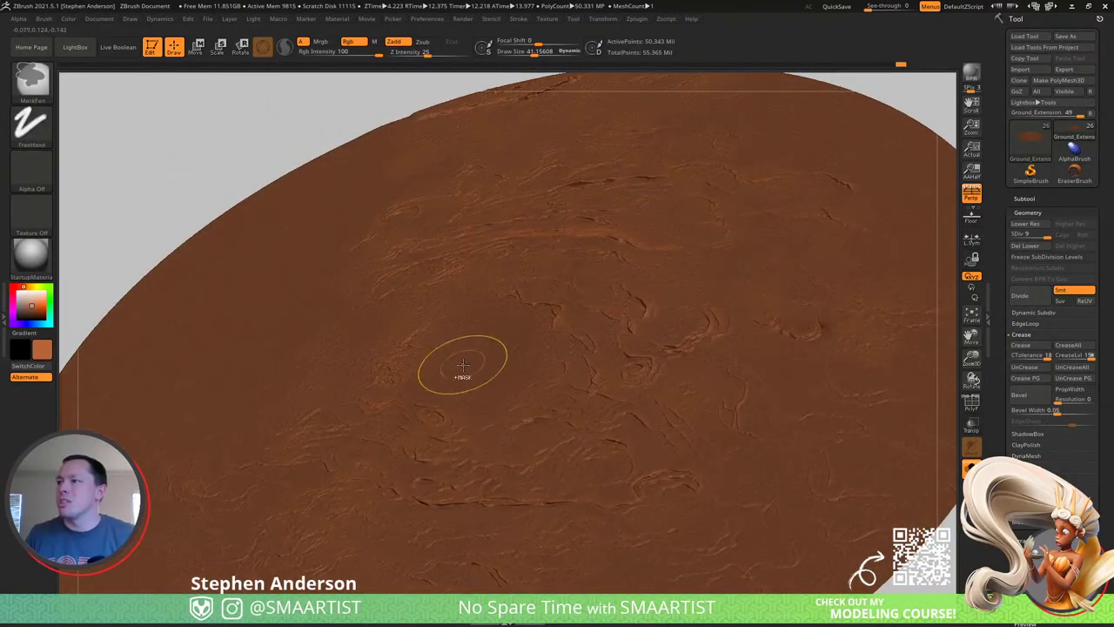
{"action": "right_click_drag", "start_coordinate": [462, 371], "coordinate": [477, 422], "text": "ctrl"}
{"action": "mouse_move", "coordinate": [421, 486]}
{"action": "right_mouse_down"}
{"action": "mouse_move", "coordinate": [472, 398]}
{"action": "mouse_move", "coordinate": [501, 307]}
{"action": "right_mouse_up"}
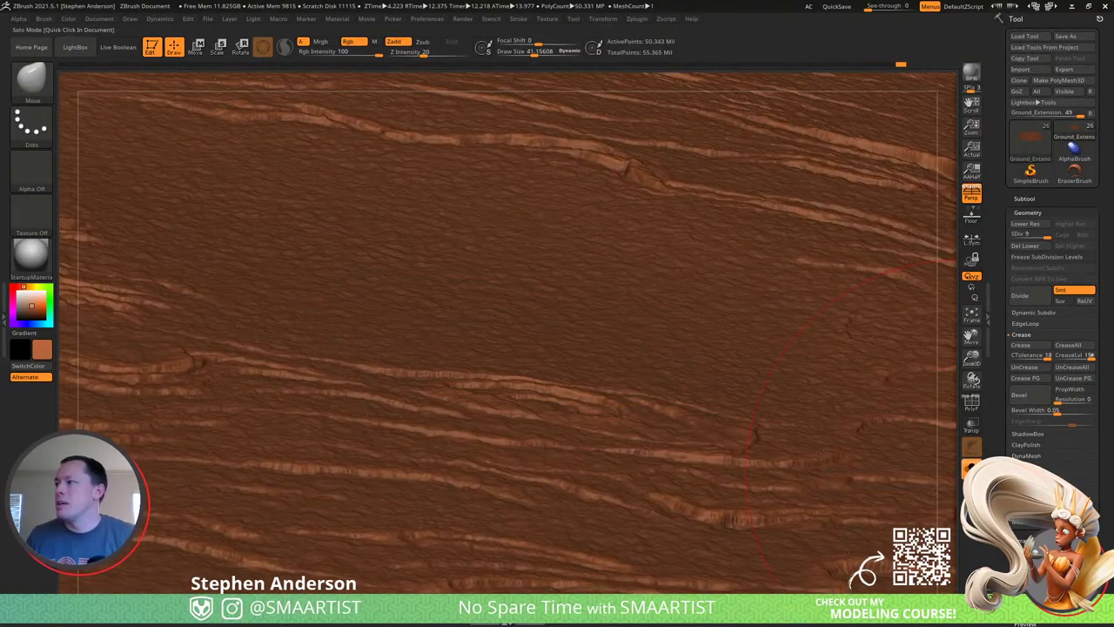
{"action": "left_click", "coordinate": [734, 446]}
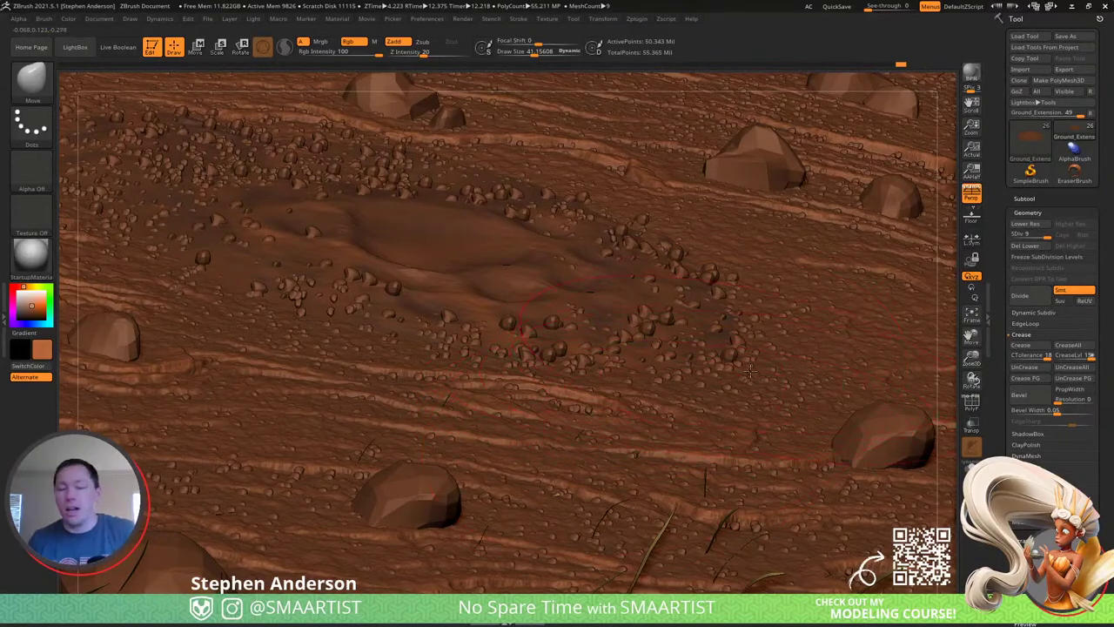
{"action": "right_click_drag", "start_coordinate": [703, 391], "coordinate": [711, 297], "text": "ctrl"}
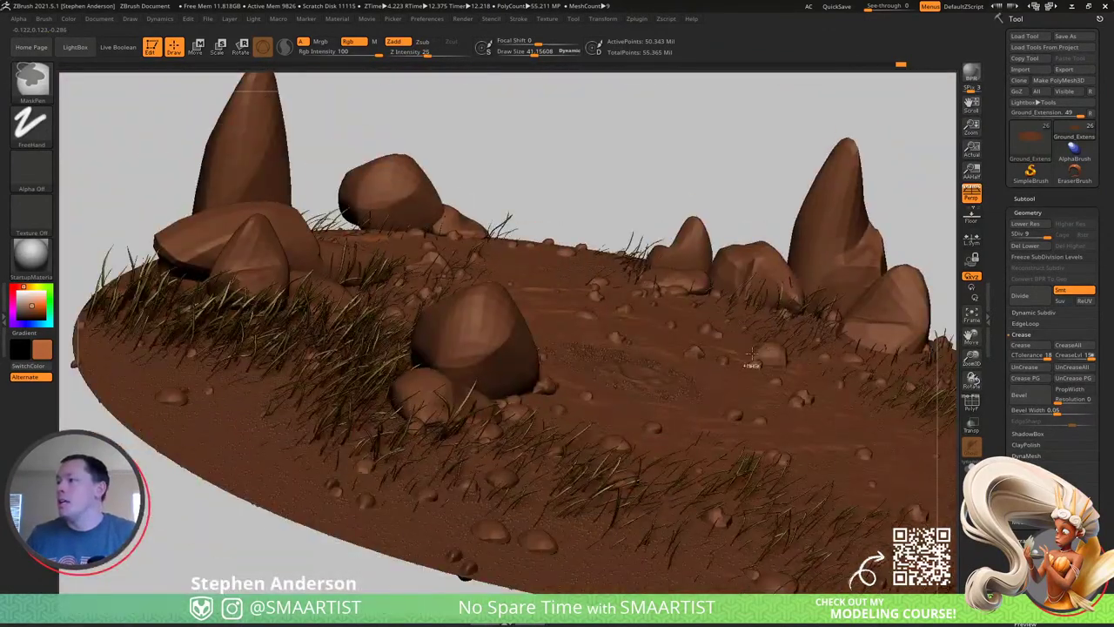
{"action": "mouse_move", "coordinate": [752, 365]}
{"action": "right_mouse_down", "text": "ctrl"}
{"action": "mouse_move", "coordinate": [749, 354]}
{"action": "mouse_move", "coordinate": [758, 359]}
{"action": "mouse_move", "coordinate": [744, 381]}
{"action": "mouse_move", "coordinate": [706, 331]}
{"action": "mouse_move", "coordinate": [683, 341]}
{"action": "right_mouse_up", "text": "ctrl"}
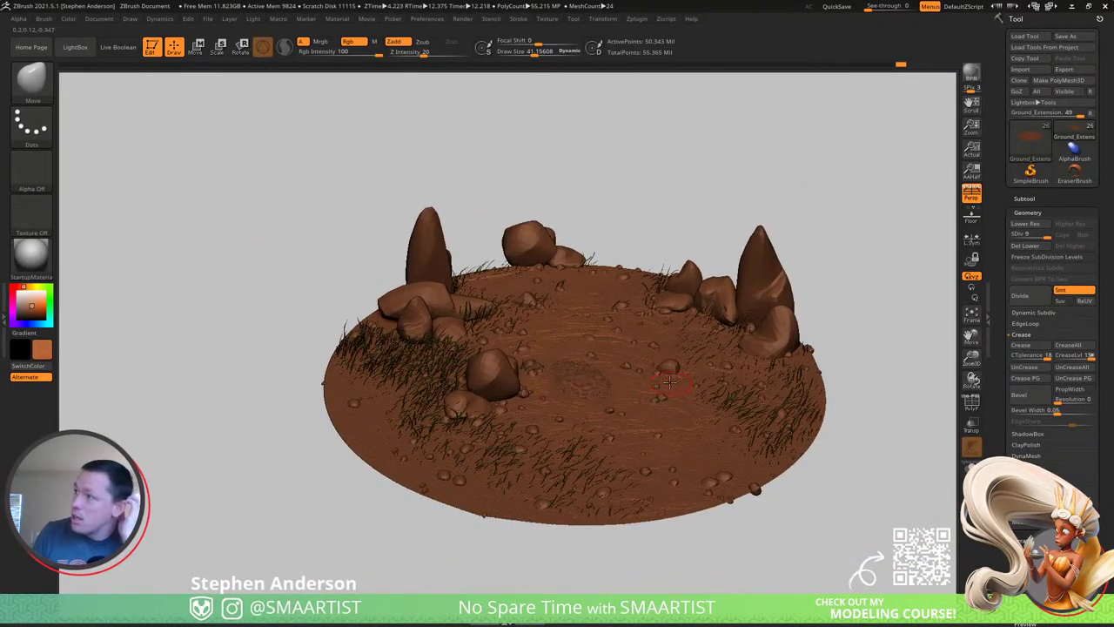
Select the grass fibers subtool and reorder it to sit between Pebbles_LARGE and GroundPlane.
{"action": "key", "text": "n"}
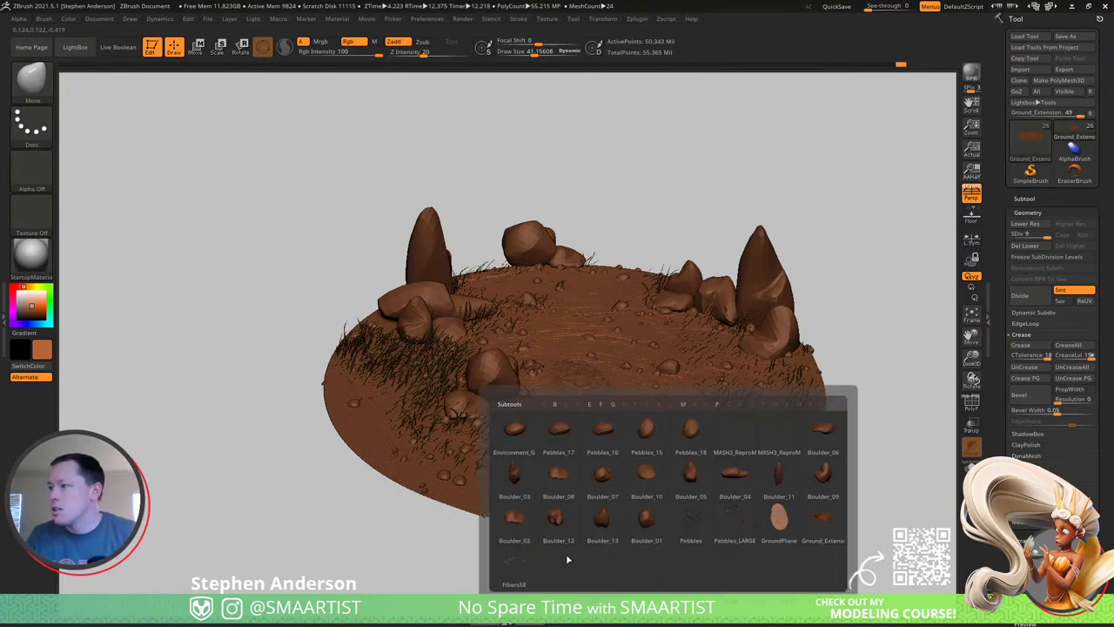
{"action": "left_click", "coordinate": [517, 566]}
{"action": "left_click", "coordinate": [1025, 198]}
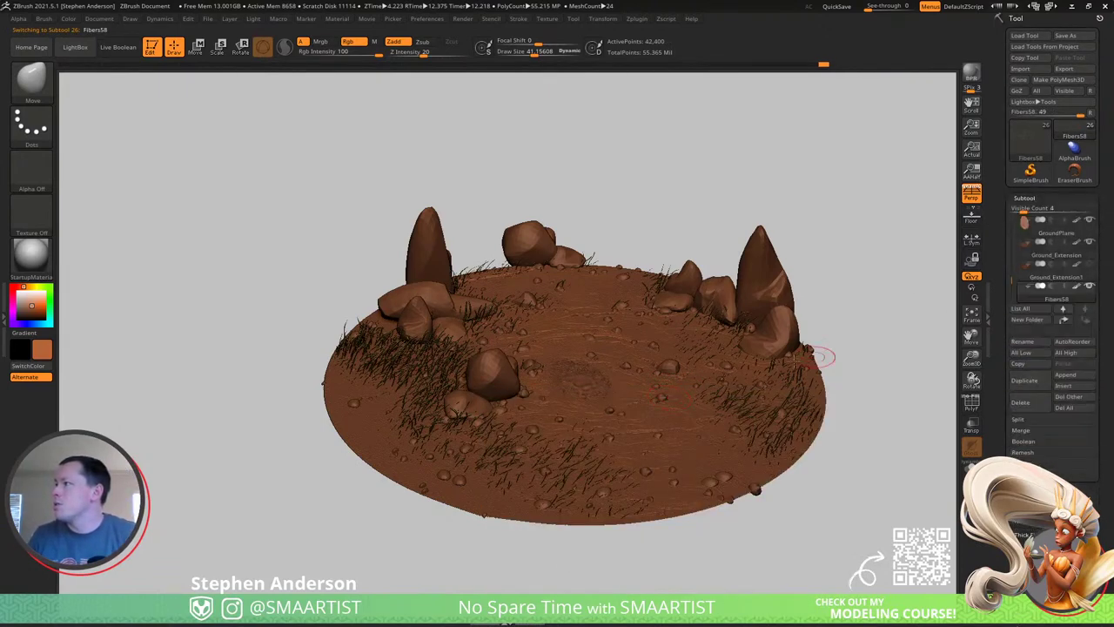
{"action": "key", "text": "ctrl"}
{"action": "key", "text": "ctrl+Up"}
{"action": "key", "text": "ctrl+Up"}
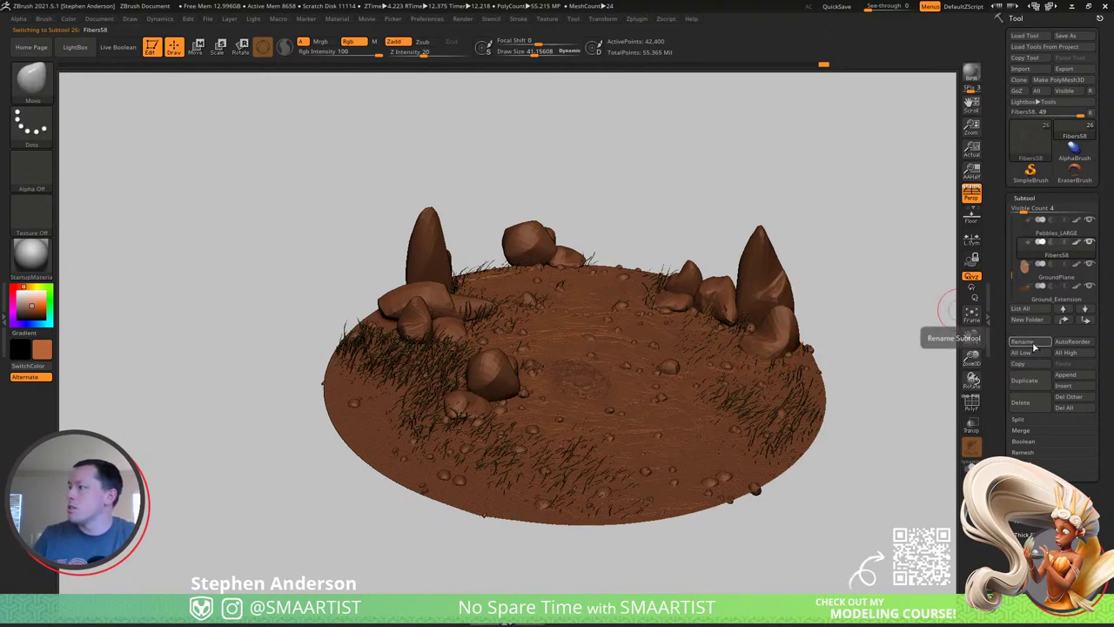
Rename the fibers subtool to Grass.
{"action": "left_click", "coordinate": [1034, 348]}
{"action": "type", "text": "Gras"}
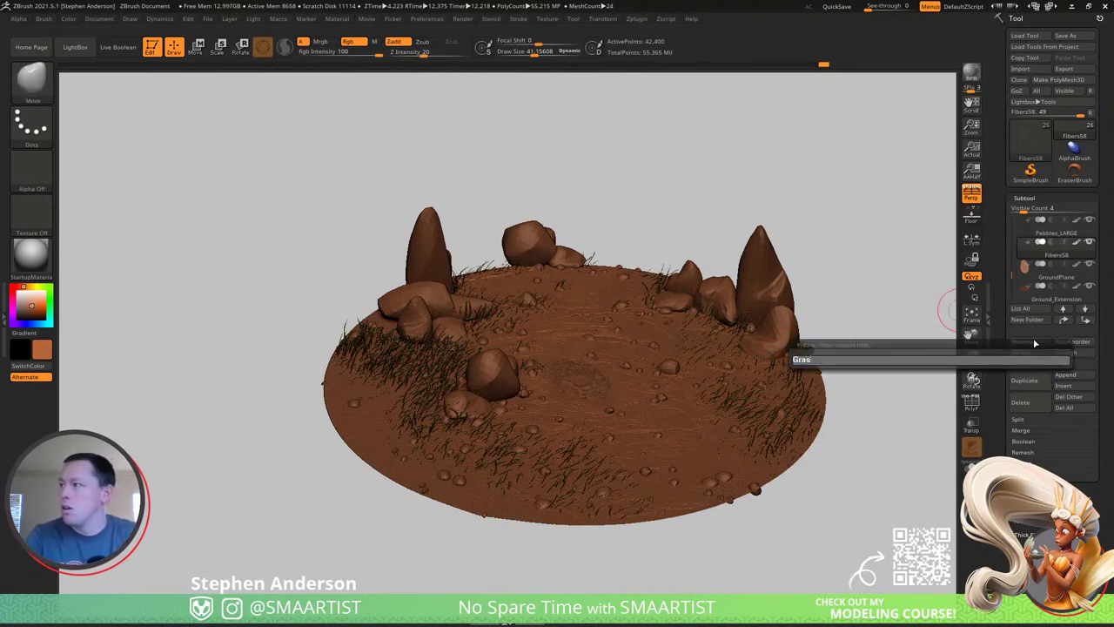
{"action": "type", "text": "s"}
{"action": "key", "text": "Return"}
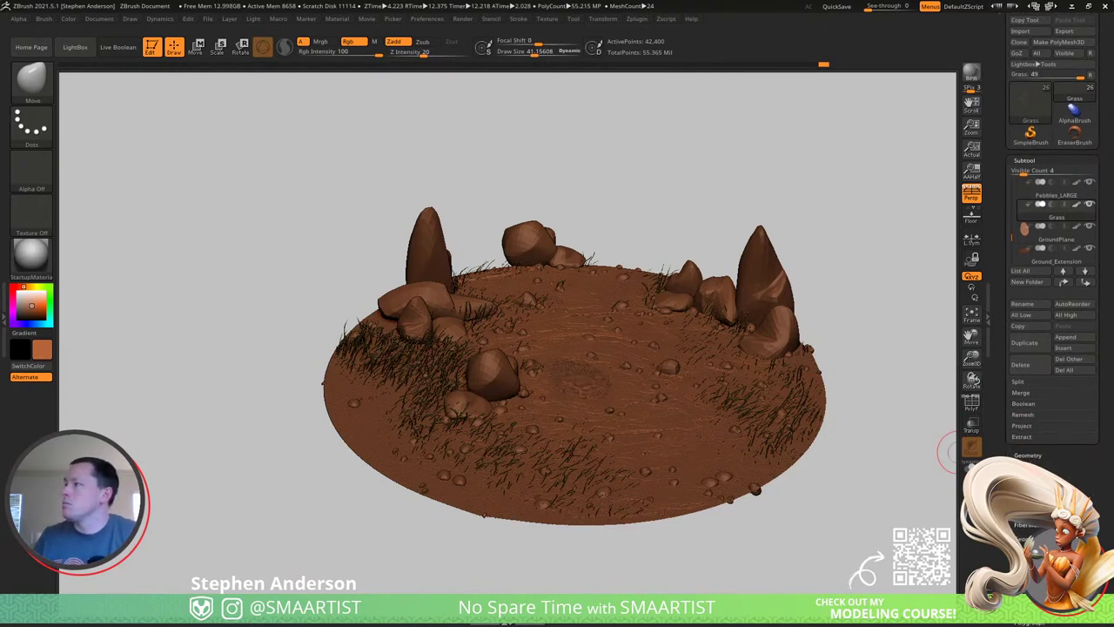
Check the export options and export the Grass subtool as an OBJ file named Grass.
{"action": "scroll", "coordinate": [1097, 433], "scroll_direction": "down", "scroll_amount": 6}
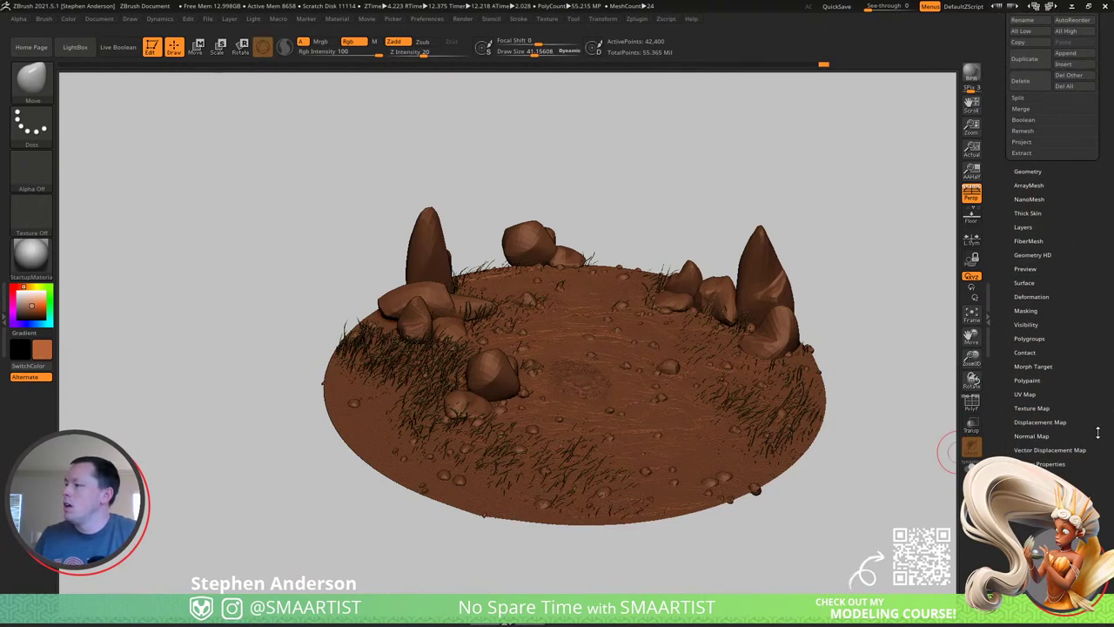
{"action": "left_click_drag", "start_coordinate": [1097, 433], "coordinate": [1098, 436]}
{"action": "left_click", "coordinate": [1023, 526]}
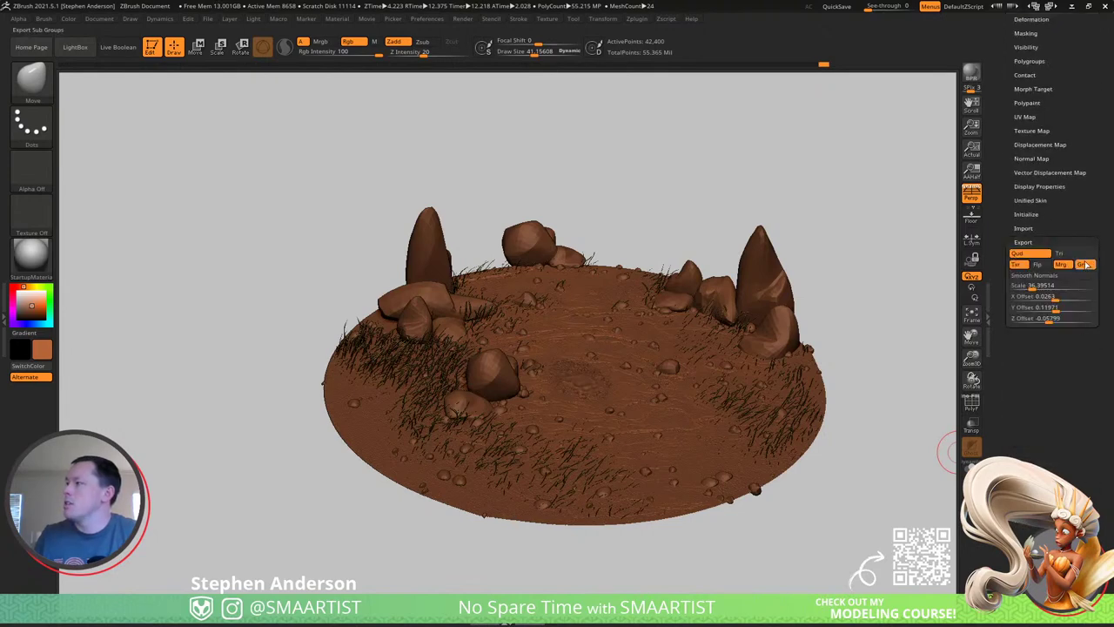
{"action": "left_click_drag", "start_coordinate": [1089, 137], "coordinate": [1087, 457]}
{"action": "left_click", "coordinate": [1063, 70]}
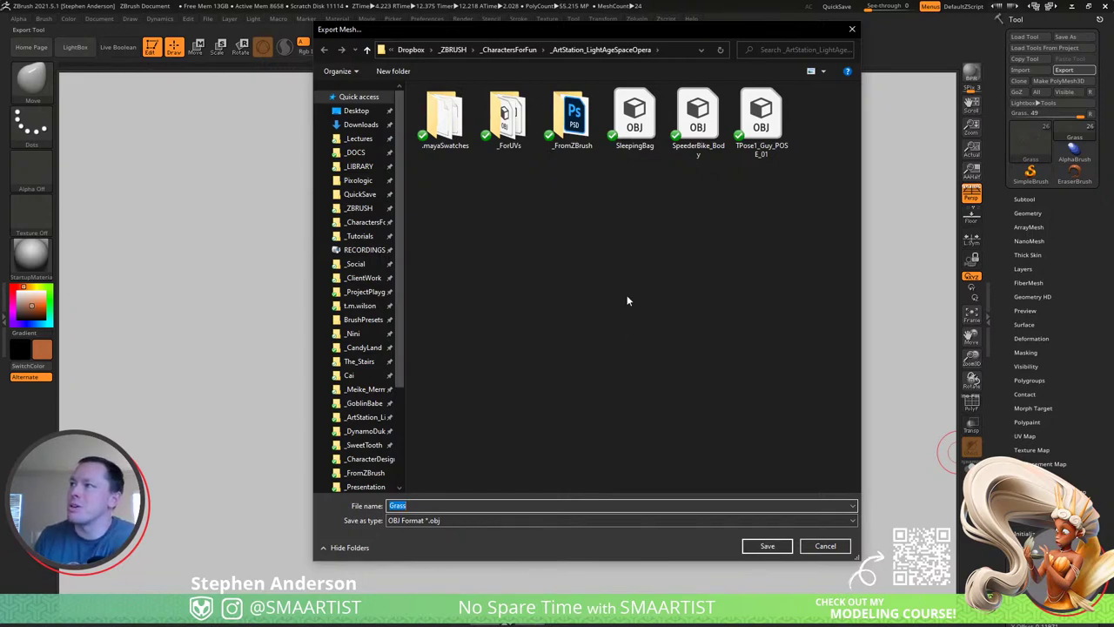
{"action": "left_click", "coordinate": [767, 546]}
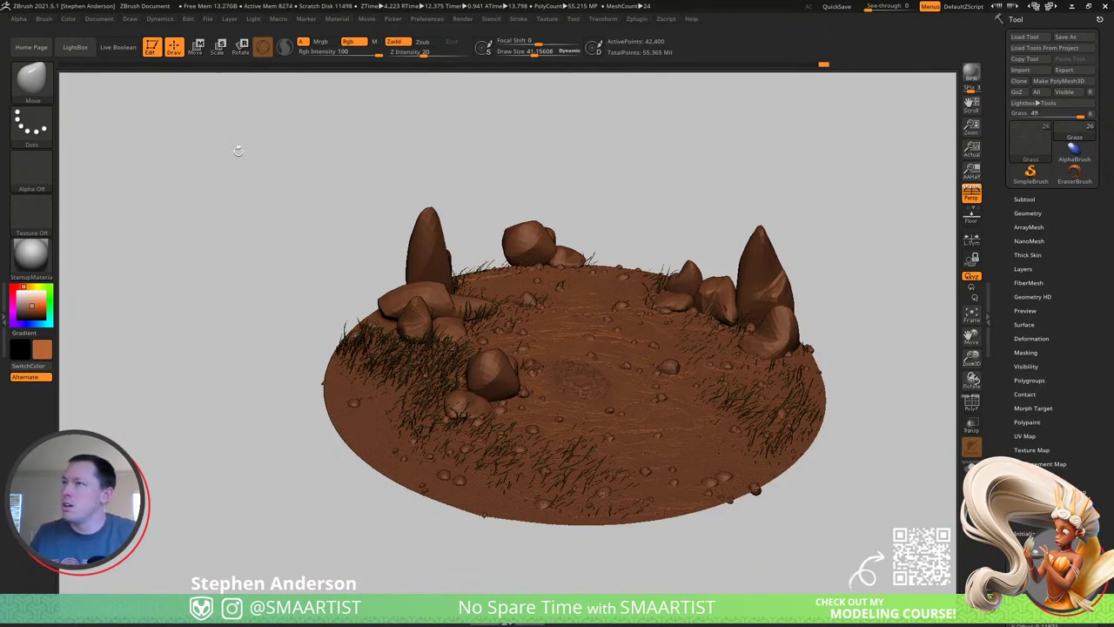
Dock the Zplugin palette, expand UV Master and create a working clone of the Grass subtool.
{"action": "left_click", "coordinate": [637, 19]}
{"action": "left_click", "coordinate": [632, 31]}
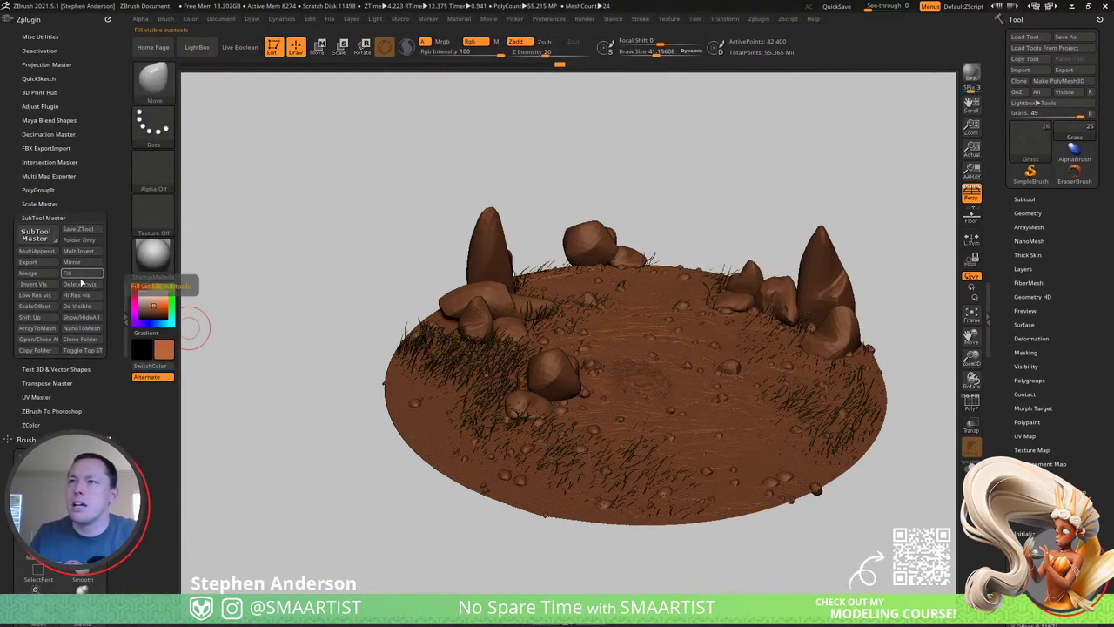
{"action": "left_click", "coordinate": [40, 396], "text": "shift"}
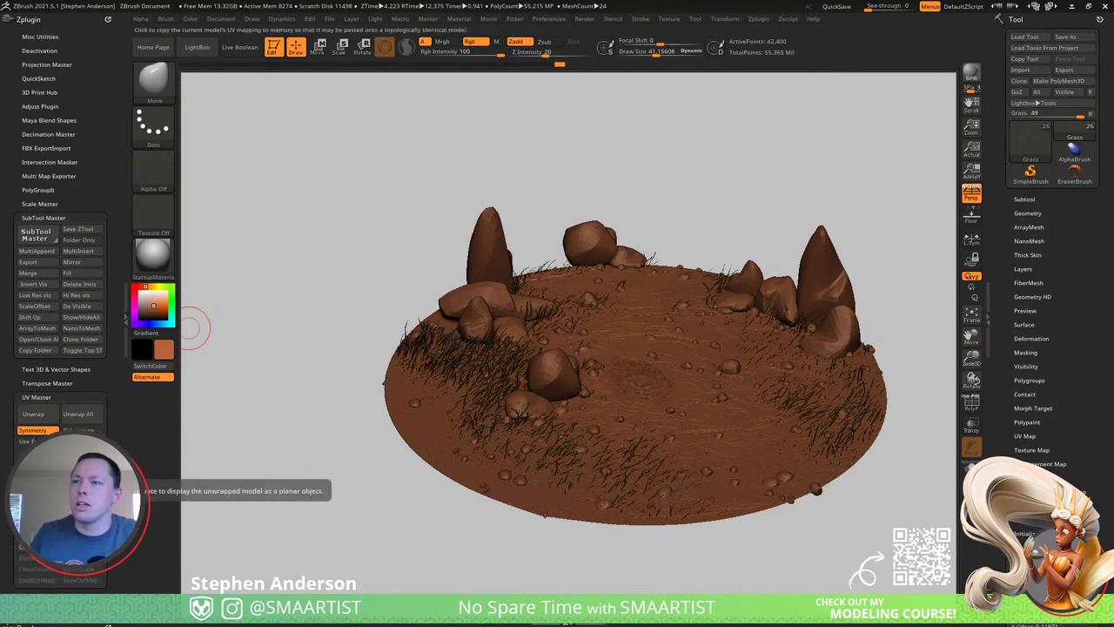
{"action": "left_click", "coordinate": [39, 430]}
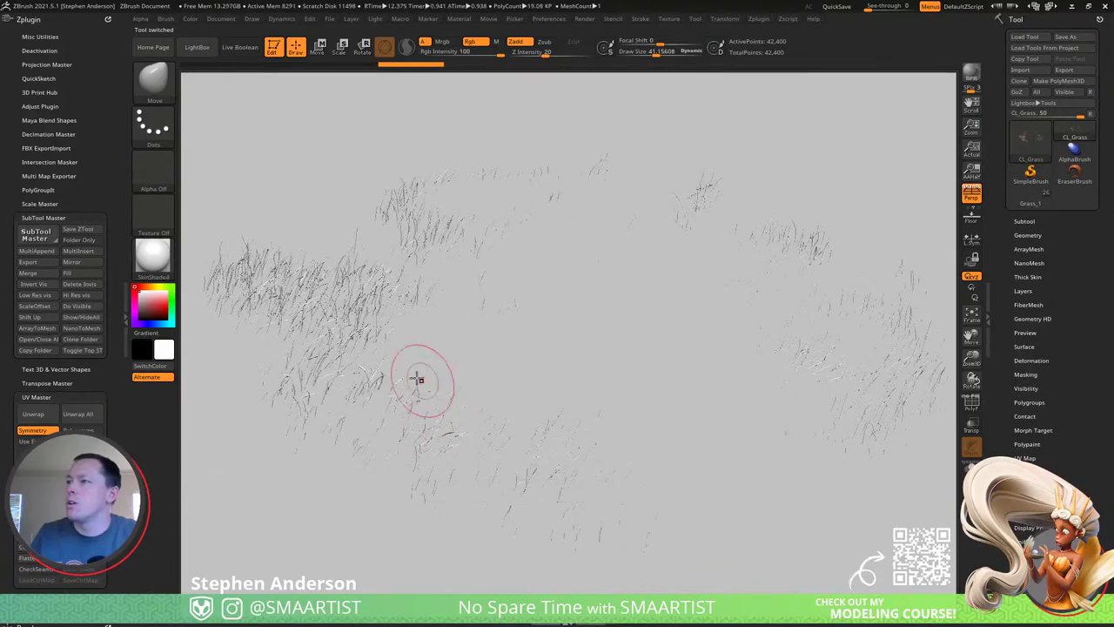
Show the polyframe on the cloned grass and unwrap its UVs by polygroup with UV Master.
{"action": "right_click_drag", "start_coordinate": [349, 325], "coordinate": [436, 406]}
{"action": "key", "text": "shift+f"}
{"action": "mouse_move", "coordinate": [513, 375]}
{"action": "right_mouse_down"}
{"action": "mouse_move", "coordinate": [535, 312]}
{"action": "mouse_move", "coordinate": [609, 323]}
{"action": "mouse_move", "coordinate": [487, 331]}
{"action": "mouse_move", "coordinate": [208, 471]}
{"action": "right_mouse_up"}
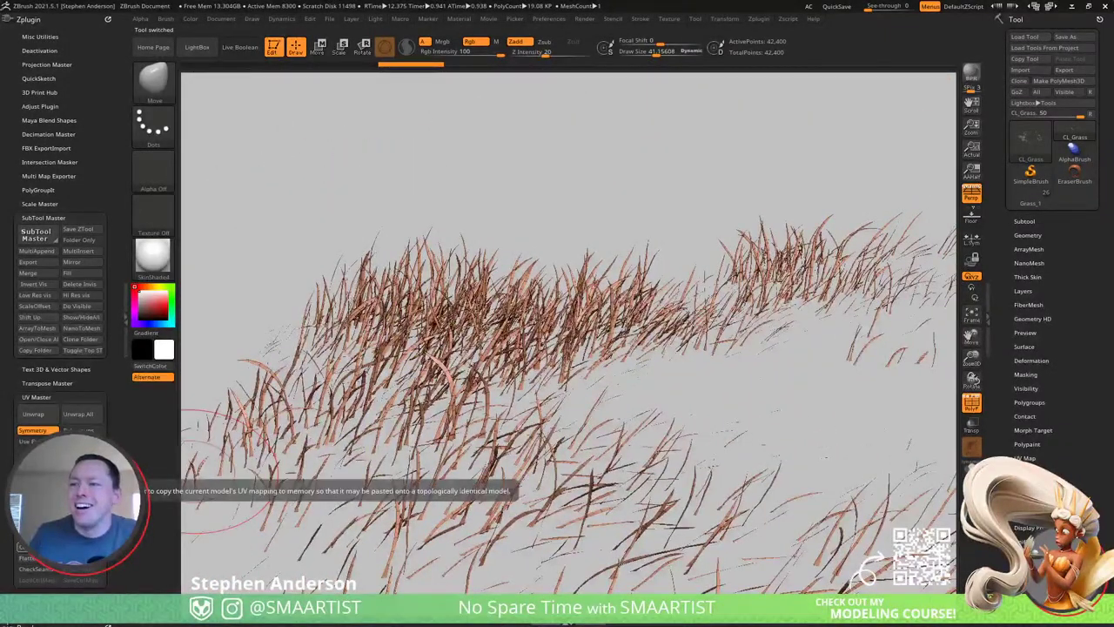
{"action": "left_click", "coordinate": [30, 416]}
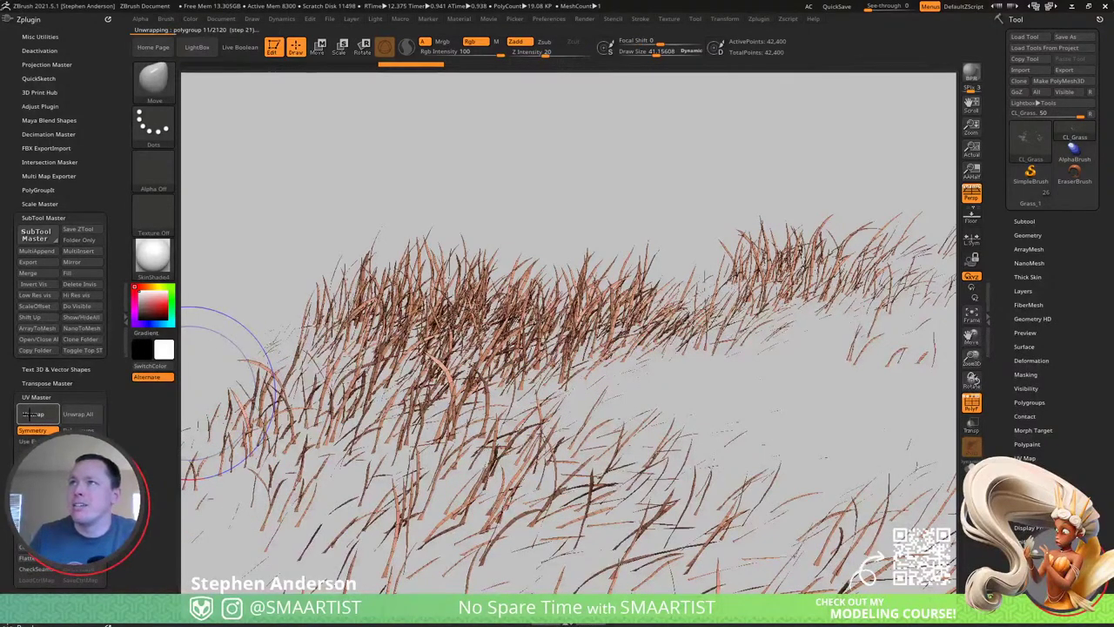
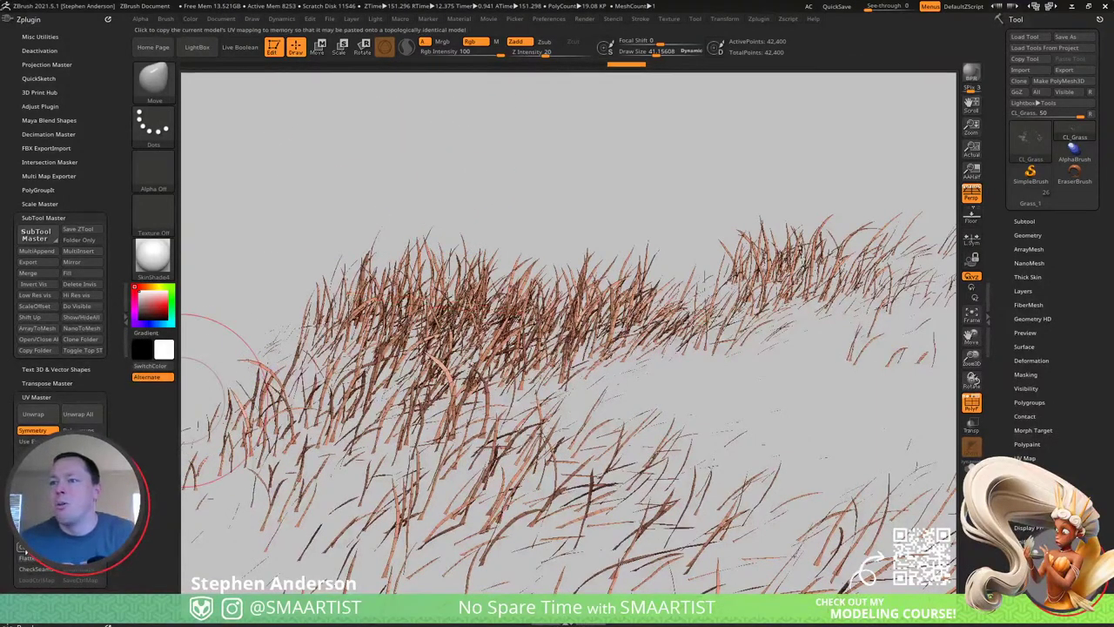
Try to flatten the unwrapped grass clone and view its blades from other angles.
{"action": "left_click", "coordinate": [35, 558]}
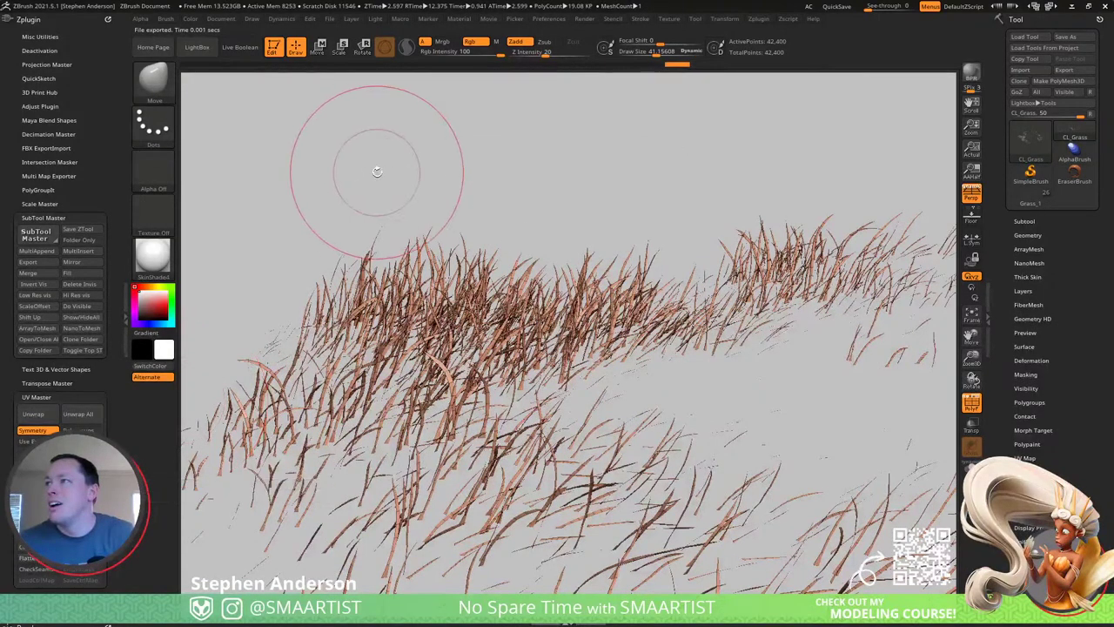
{"action": "left_click_drag", "start_coordinate": [373, 169], "coordinate": [398, 173]}
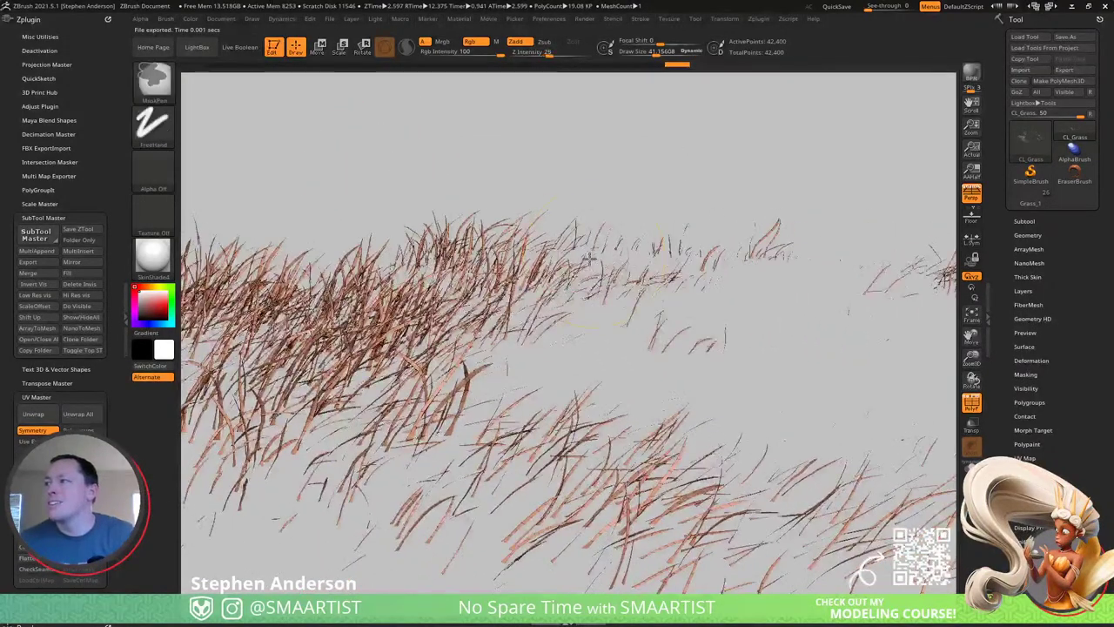
{"action": "mouse_move", "coordinate": [580, 250]}
{"action": "right_mouse_down", "text": "ctrl"}
{"action": "mouse_move", "coordinate": [587, 288]}
{"action": "mouse_move", "coordinate": [484, 256]}
{"action": "mouse_move", "coordinate": [505, 256]}
{"action": "mouse_move", "coordinate": [517, 333]}
{"action": "mouse_move", "coordinate": [509, 290]}
{"action": "mouse_move", "coordinate": [519, 283]}
{"action": "right_mouse_up", "text": "ctrl"}
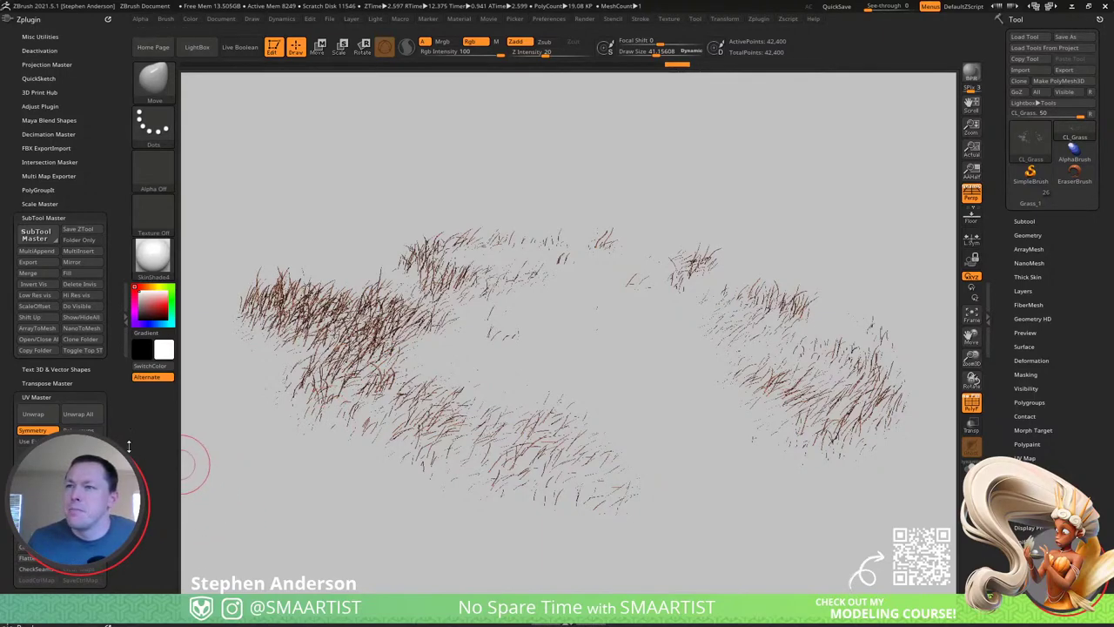
Turn off UV Master symmetry and export the grass clone as an OBJ file named CL_Grass.
{"action": "left_click", "coordinate": [37, 430]}
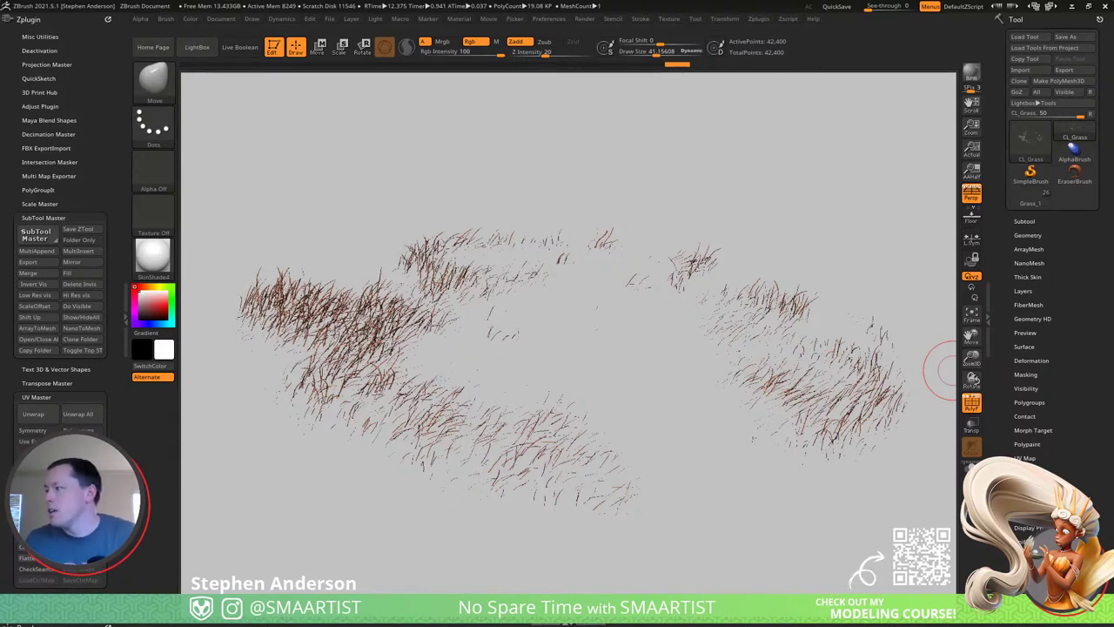
{"action": "key", "text": "shift"}
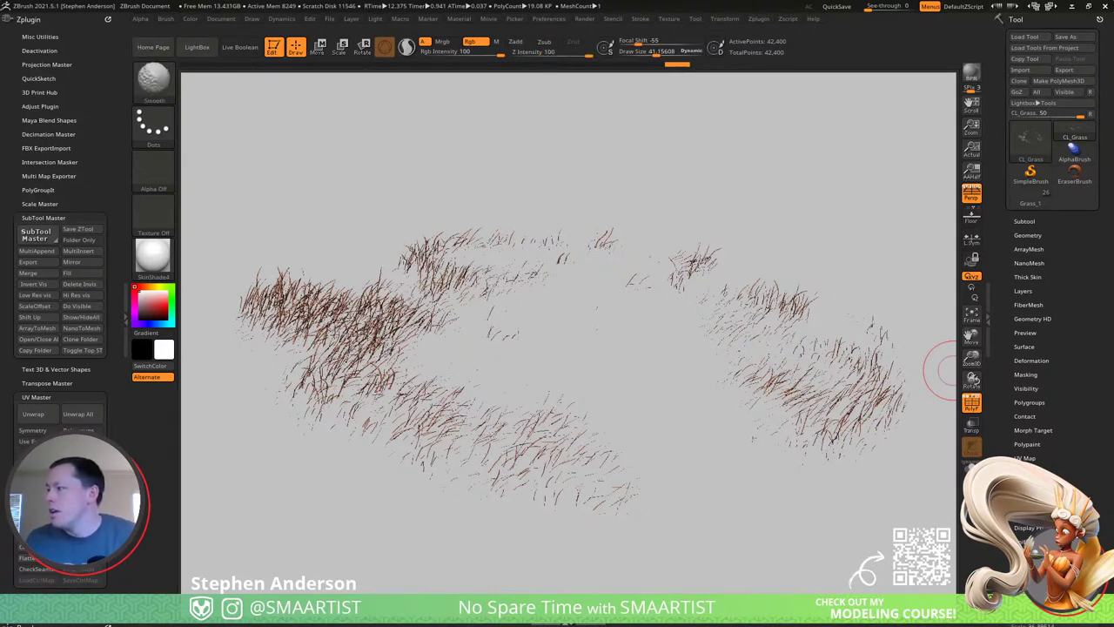
{"action": "left_click", "coordinate": [1073, 71]}
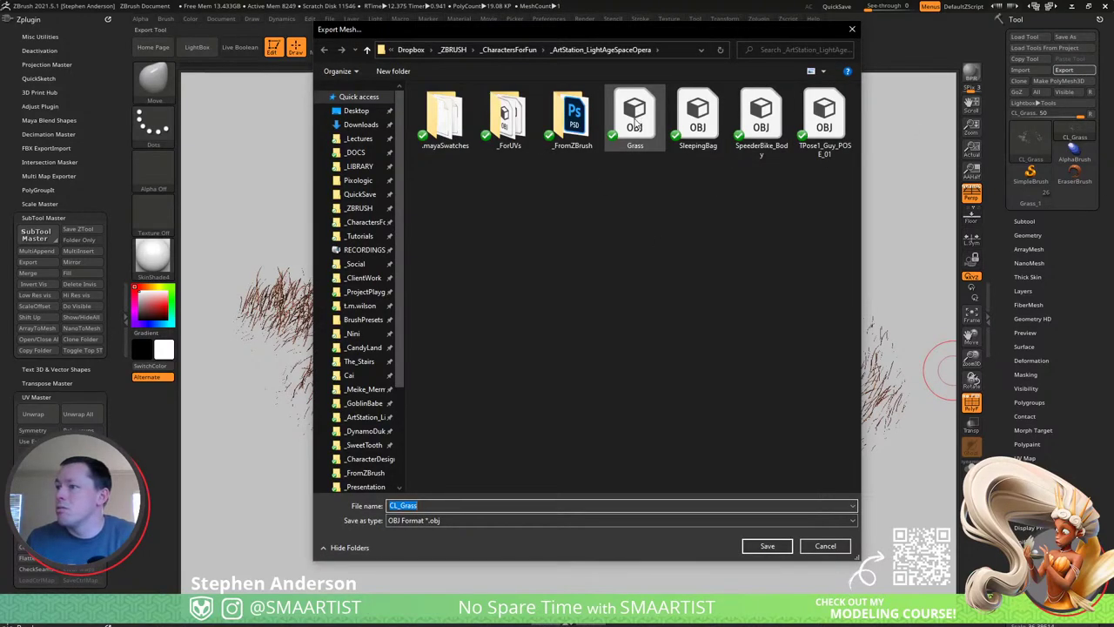
{"action": "left_click", "coordinate": [767, 546]}
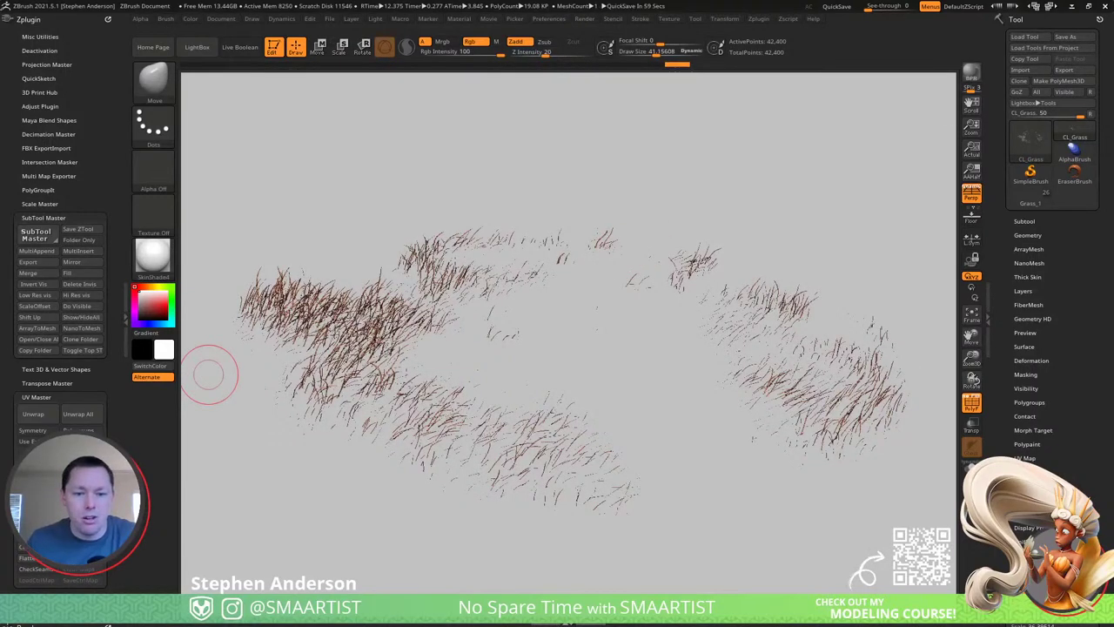
Switch to File Explorer, delete the old Grass OBJ from the _ArtStation_LightAgeSpaceOpera folder, and return to ZBrush.
{"action": "key", "text": "alt+Tab"}
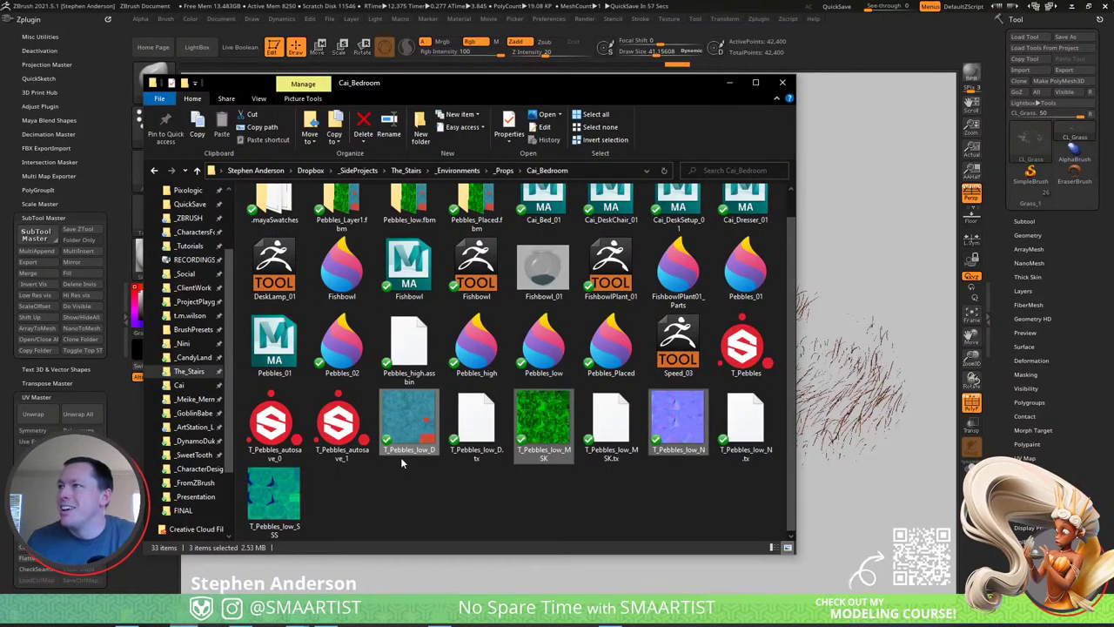
{"action": "scroll", "coordinate": [401, 457], "scroll_direction": "up", "scroll_amount": 1}
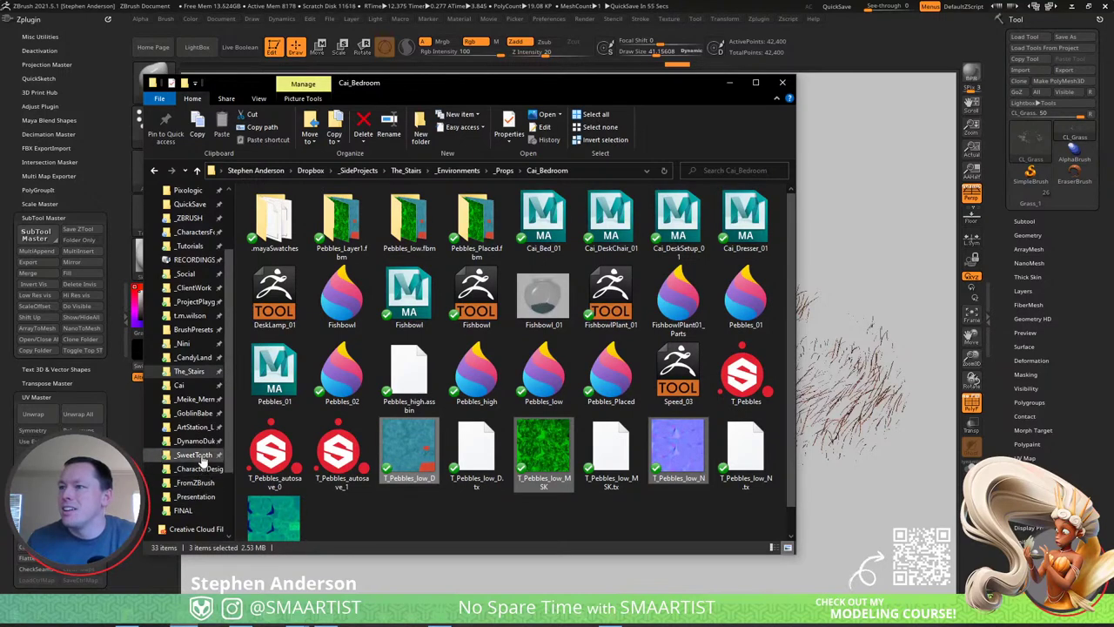
{"action": "left_click", "coordinate": [194, 426]}
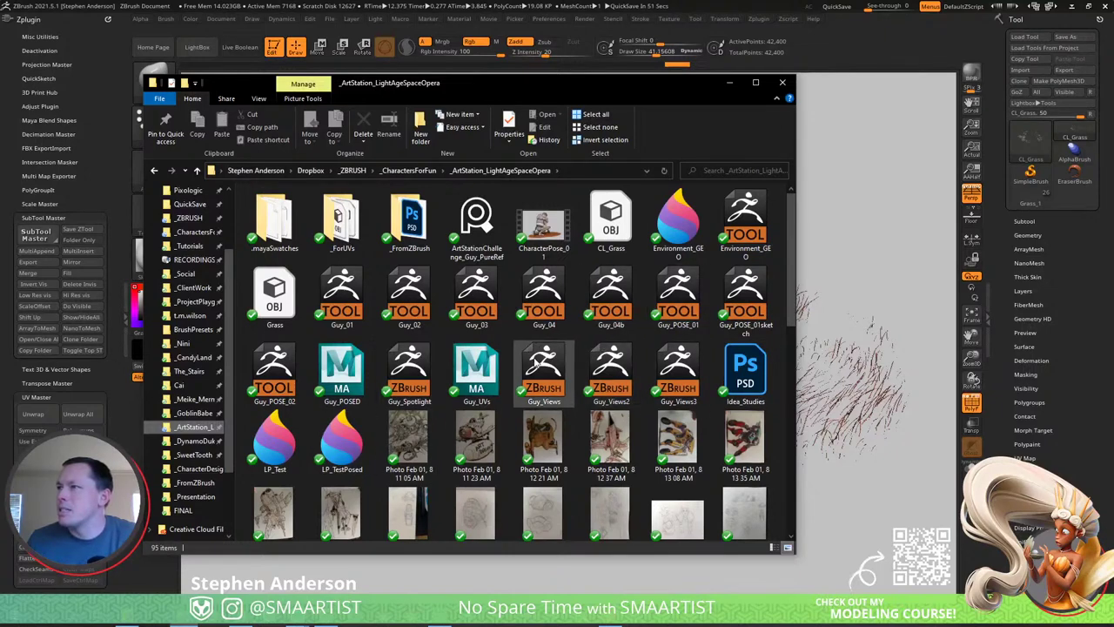
{"action": "right_click", "coordinate": [279, 301]}
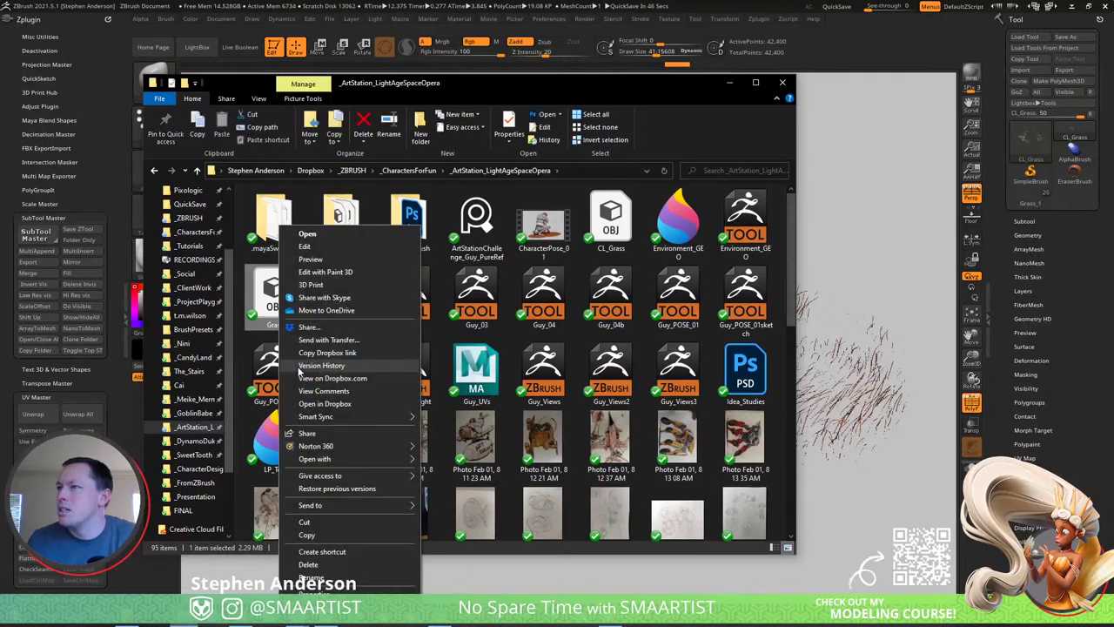
{"action": "left_click", "coordinate": [310, 564]}
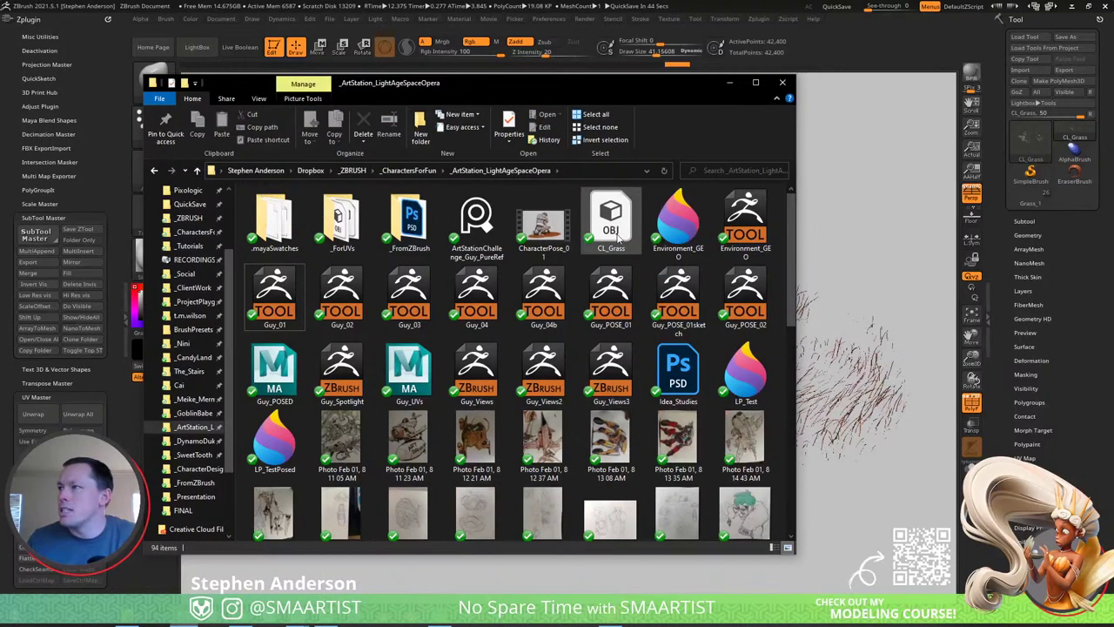
{"action": "left_click", "coordinate": [871, 146]}
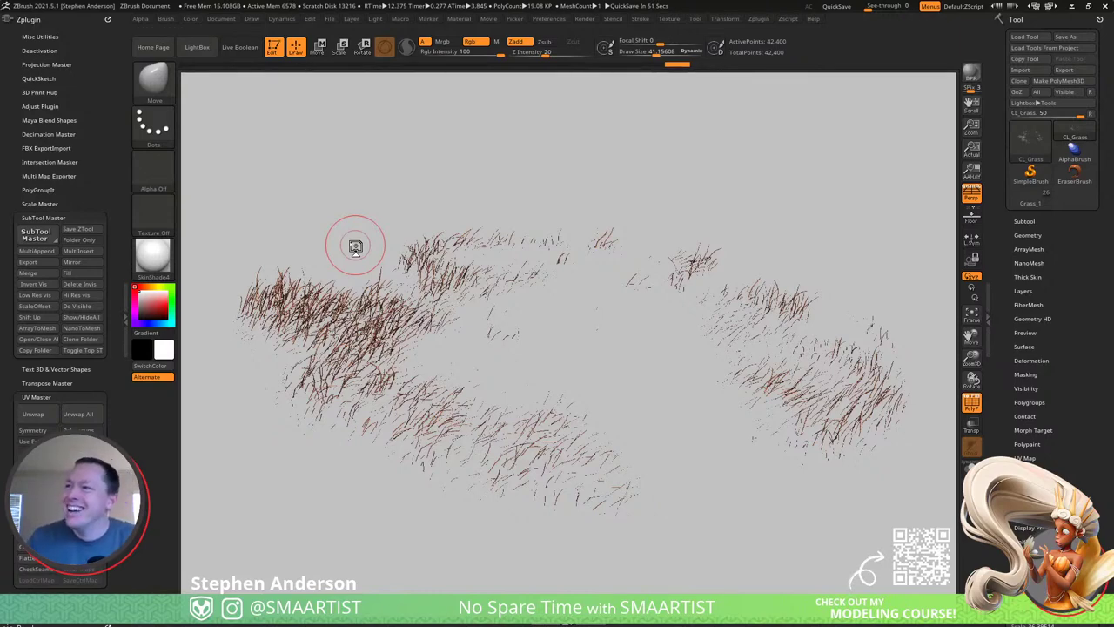
Switch to Maya, cancel saving the Guy_POSED scene, and deselect the environment objects.
{"action": "left_click", "coordinate": [39, 417]}
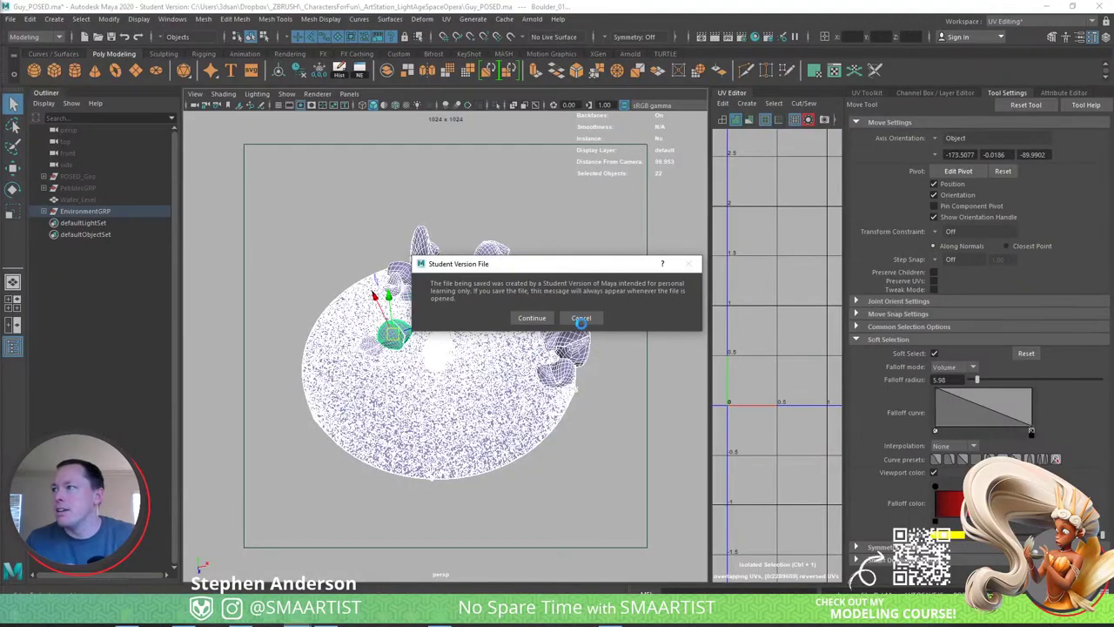
{"action": "left_click", "coordinate": [579, 321]}
{"action": "key", "text": "q"}
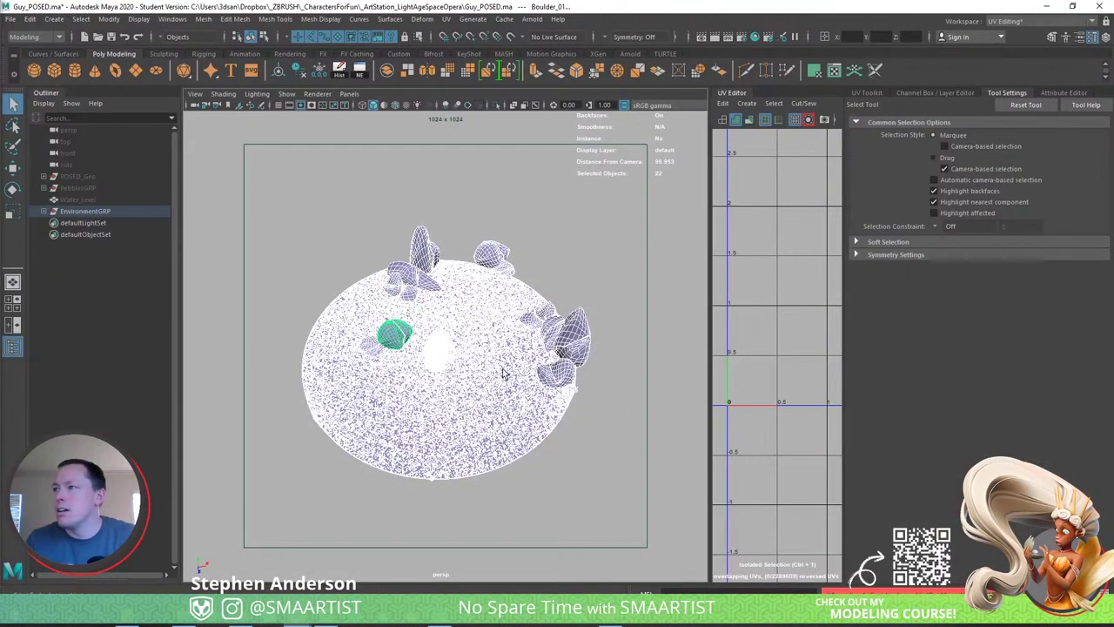
{"action": "left_click", "coordinate": [592, 264]}
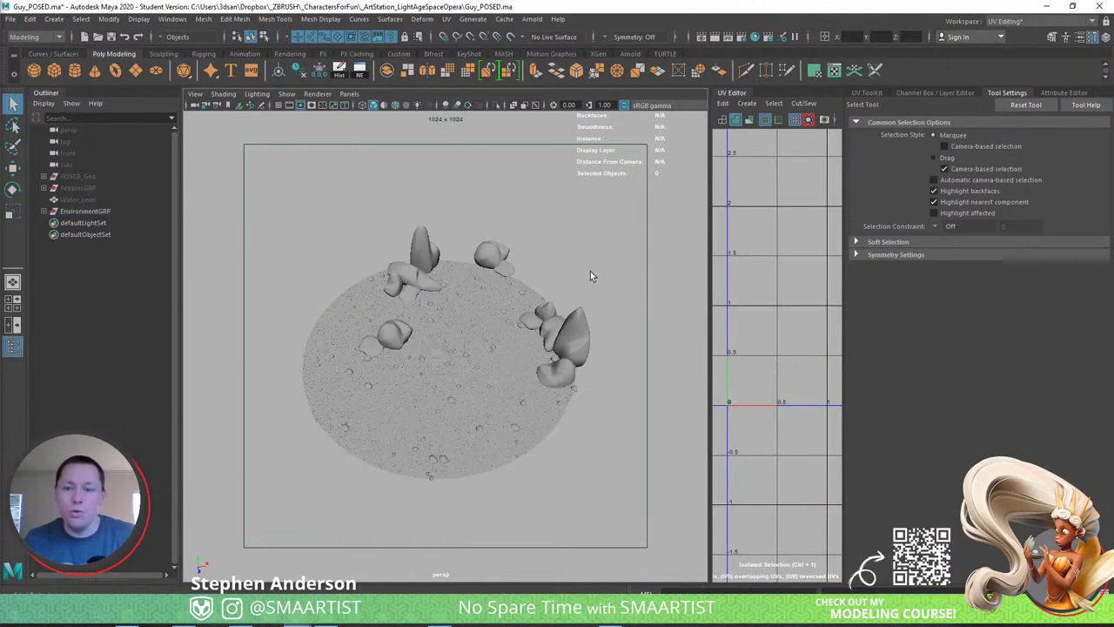
{"action": "left_click_drag", "start_coordinate": [585, 271], "coordinate": [611, 243], "text": "alt"}
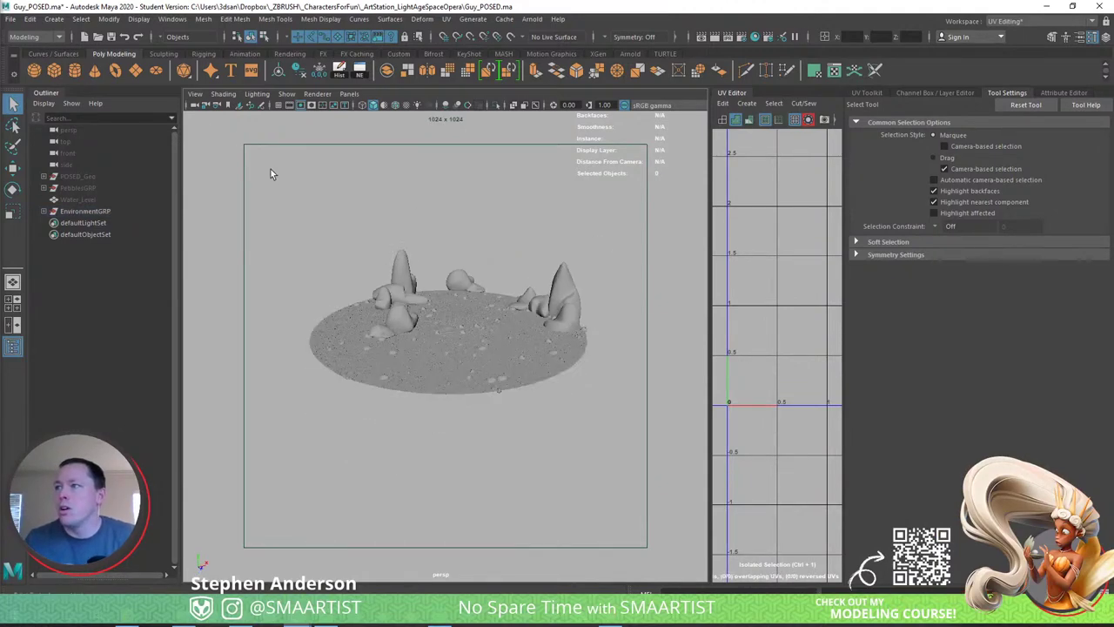
Import the CL_Grass OBJ from the _ArtStation_LightAgeSpaceOpera folder into the Guy_POSED scene.
{"action": "left_click", "coordinate": [11, 19]}
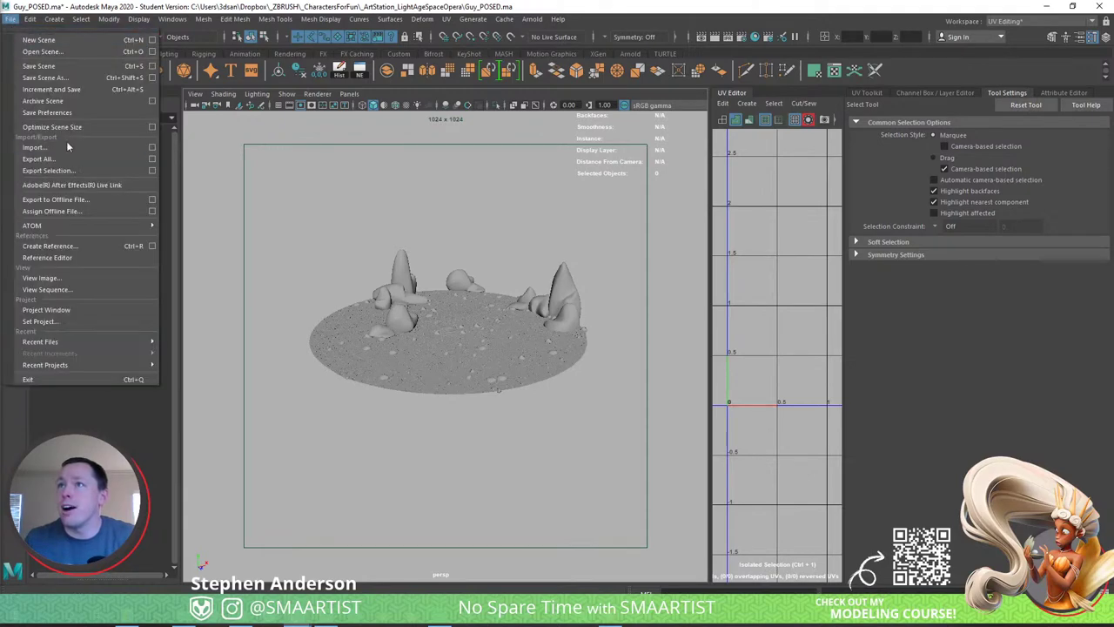
{"action": "left_click", "coordinate": [68, 147]}
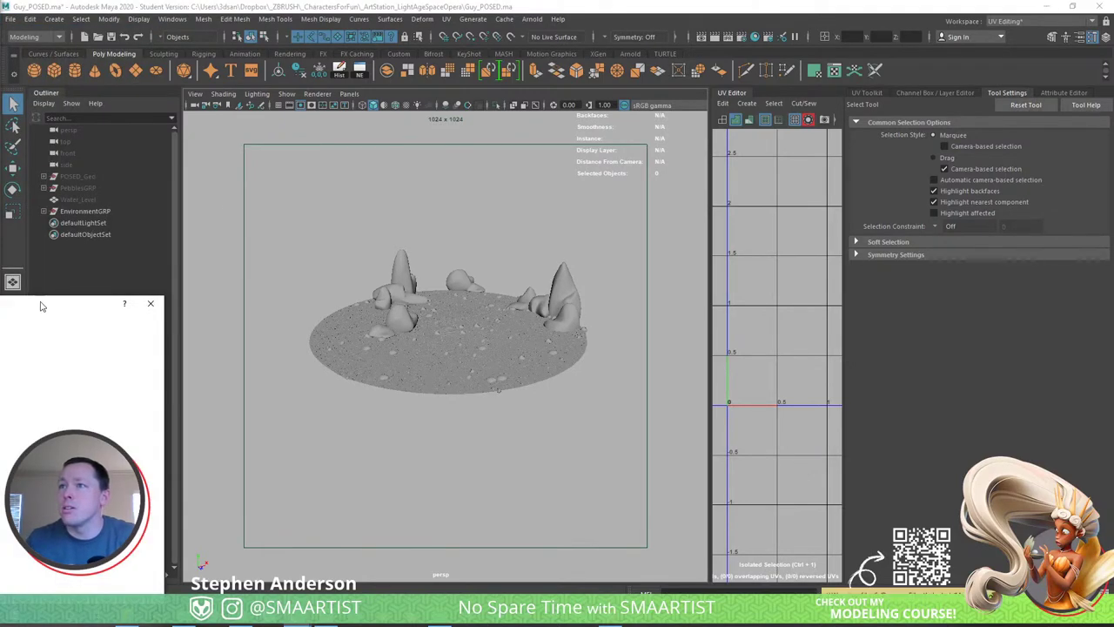
{"action": "left_click_drag", "start_coordinate": [40, 303], "coordinate": [662, 127]}
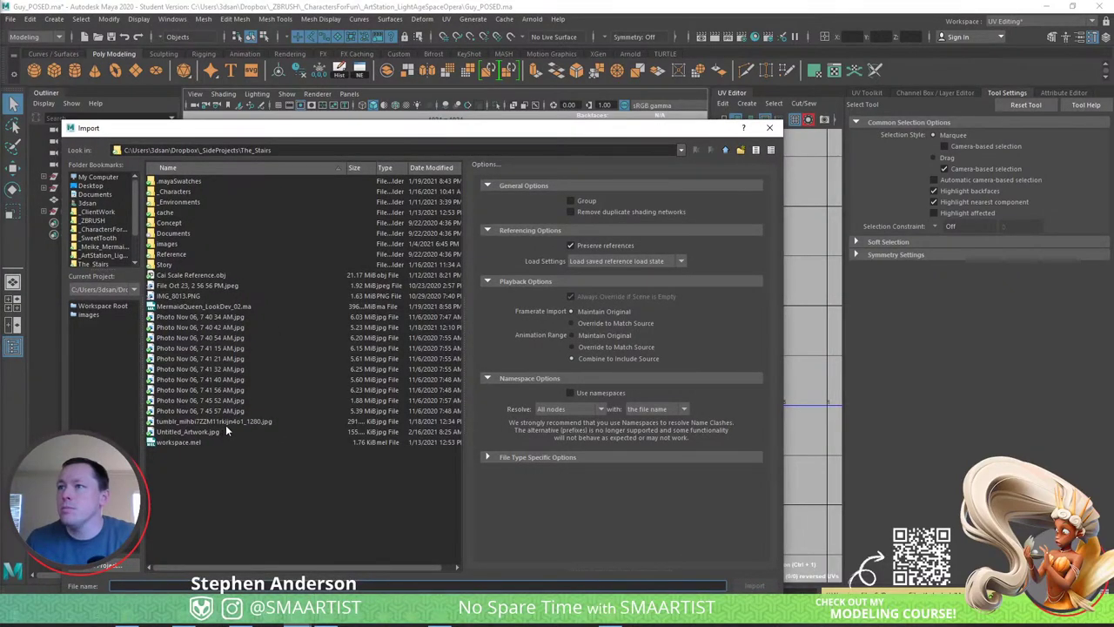
{"action": "left_click", "coordinate": [105, 255]}
{"action": "double_click", "coordinate": [182, 233]}
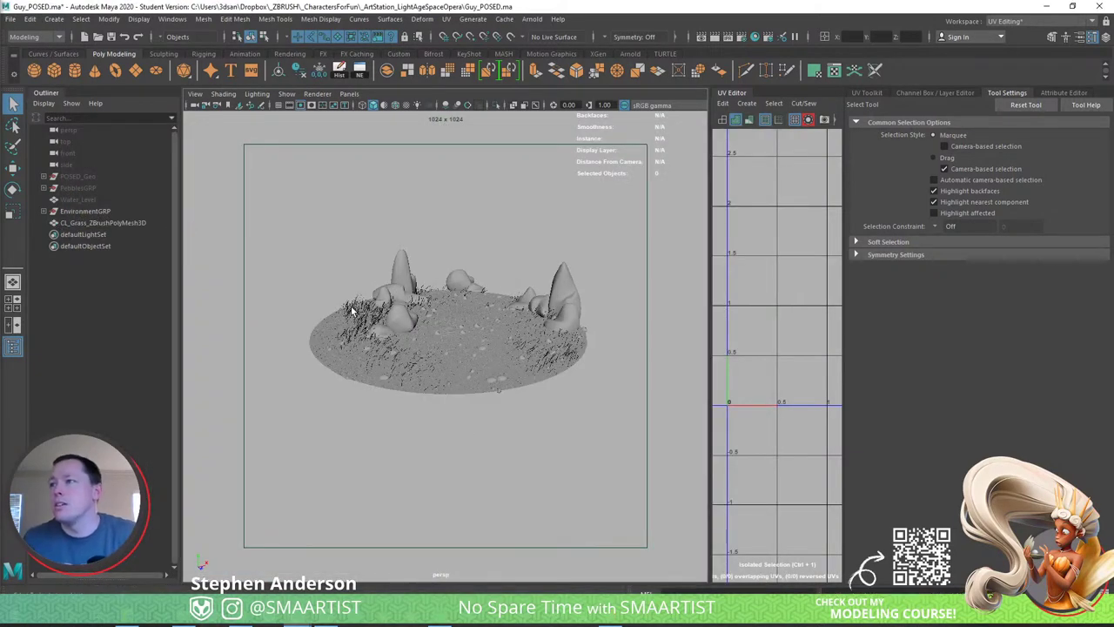
Isolate the imported grass mesh in the viewport and inspect its blades up close.
{"action": "left_click", "coordinate": [466, 364]}
{"action": "key", "text": "f"}
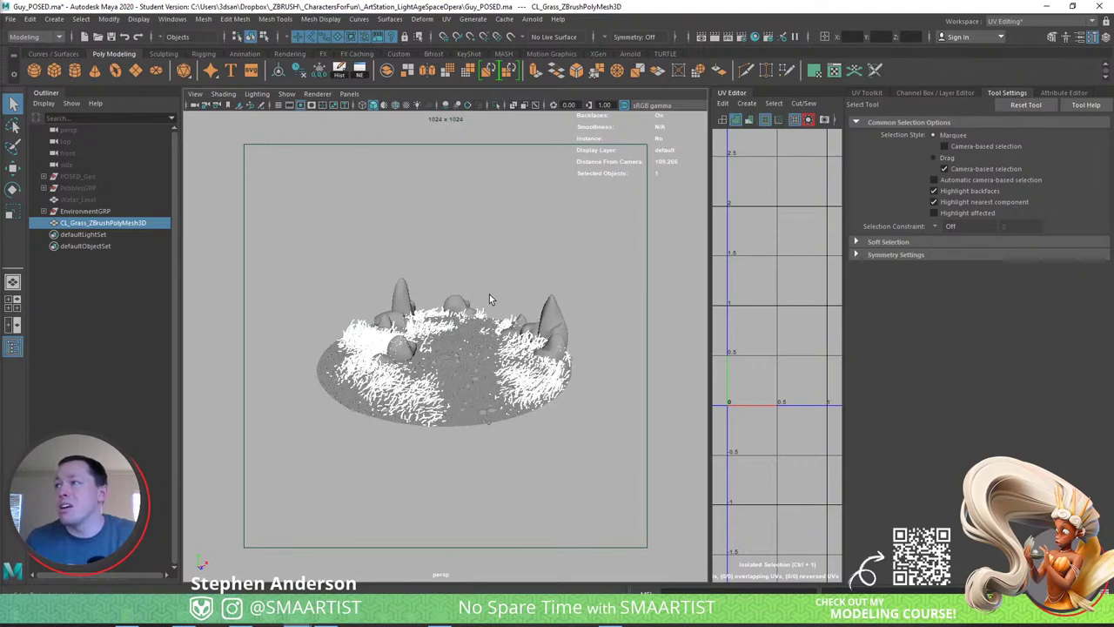
{"action": "left_click_drag", "start_coordinate": [483, 324], "coordinate": [495, 322], "text": "alt"}
{"action": "key", "text": "ctrl+1"}
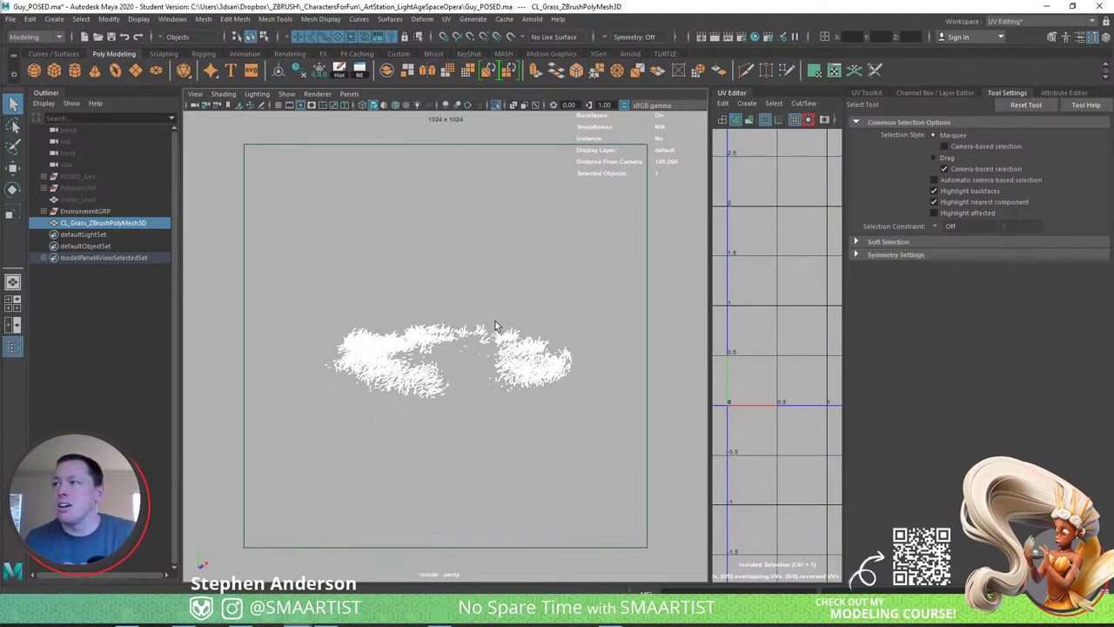
{"action": "left_click", "coordinate": [491, 304]}
{"action": "right_click_drag", "start_coordinate": [393, 342], "coordinate": [637, 409], "text": "alt"}
{"action": "left_click", "coordinate": [338, 419]}
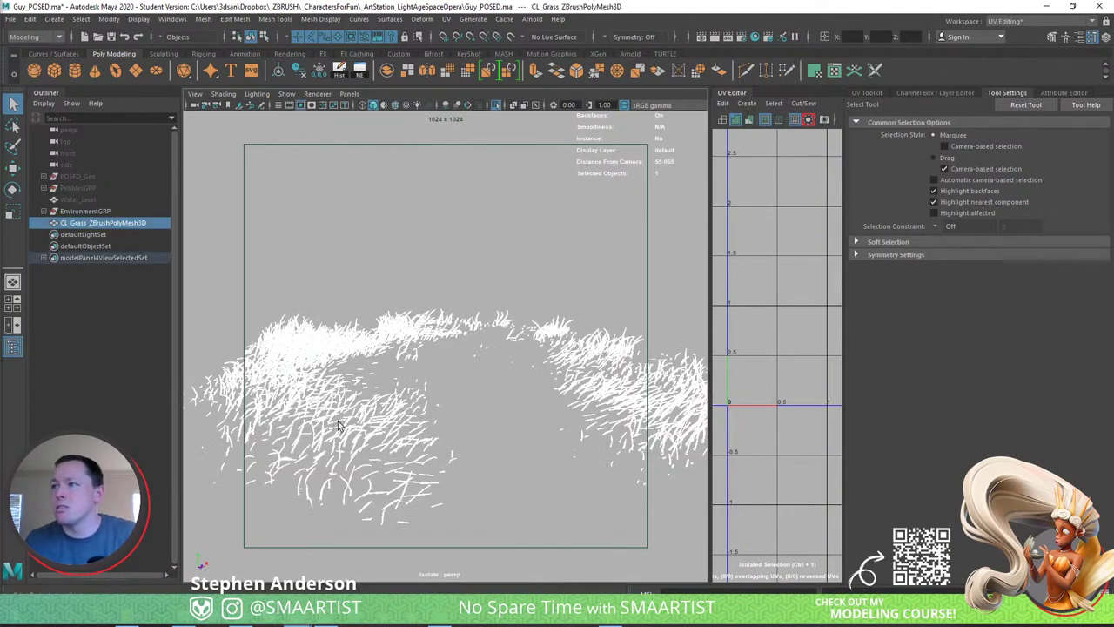
{"action": "left_click_drag", "start_coordinate": [473, 315], "coordinate": [487, 288], "text": "alt"}
{"action": "left_click", "coordinate": [487, 288]}
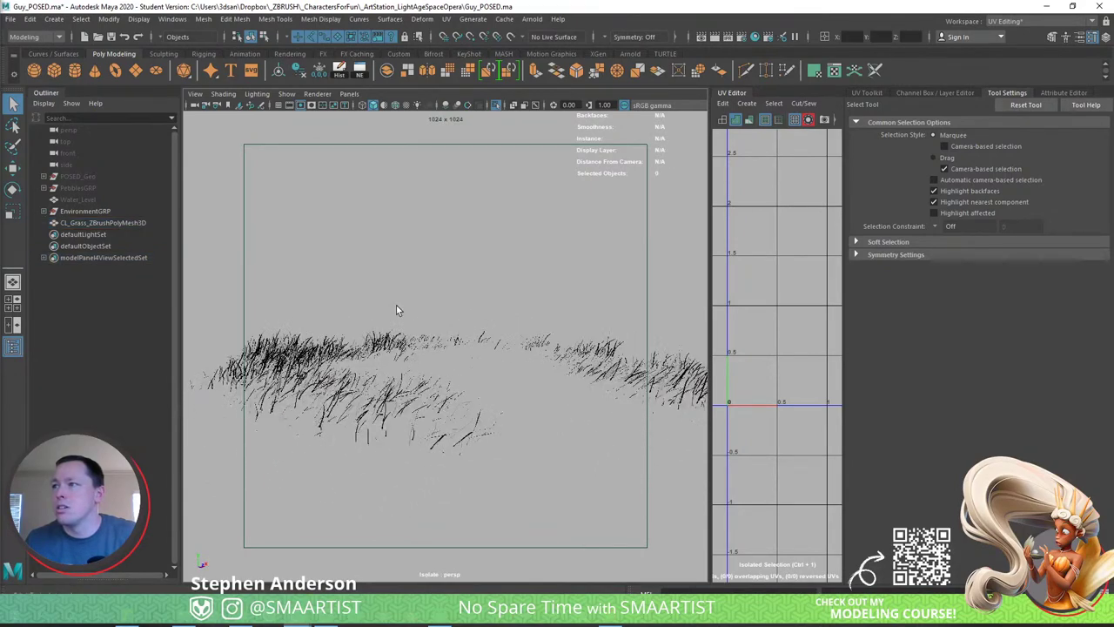
{"action": "mouse_move", "coordinate": [398, 310]}
{"action": "left_mouse_down", "text": "alt"}
{"action": "mouse_move", "coordinate": [537, 301]}
{"action": "mouse_move", "coordinate": [401, 310]}
{"action": "left_mouse_up", "text": "alt"}
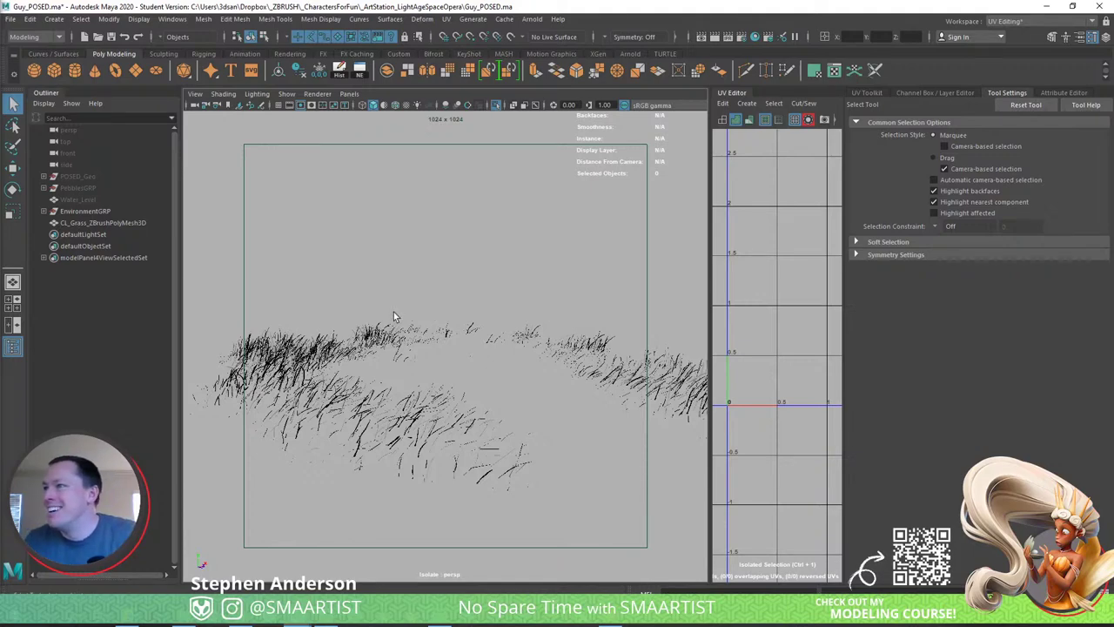
Apply a planar UV projection from the Z axis to the grass mesh, fitted to its bounding box.
{"action": "left_click", "coordinate": [383, 337]}
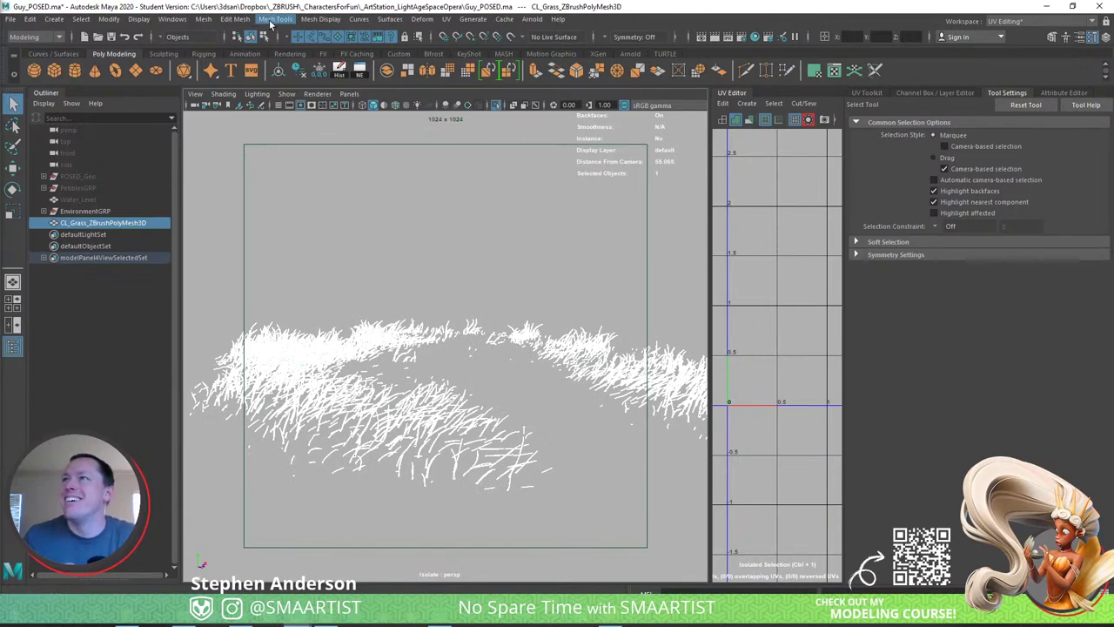
{"action": "left_click", "coordinate": [446, 18]}
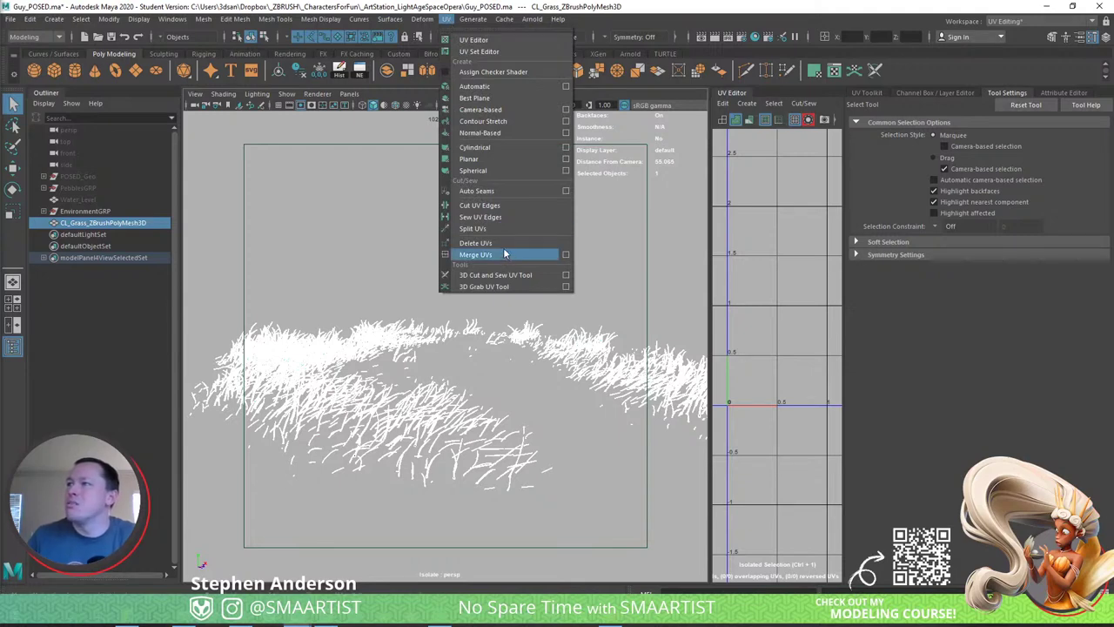
{"action": "left_click", "coordinate": [565, 160]}
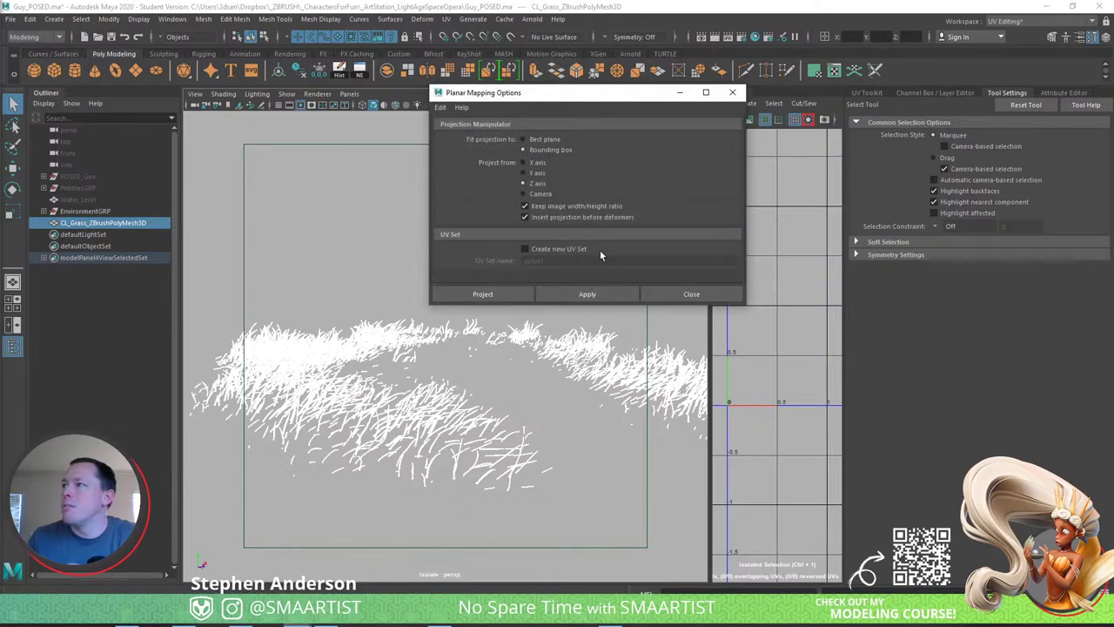
{"action": "left_click", "coordinate": [503, 293]}
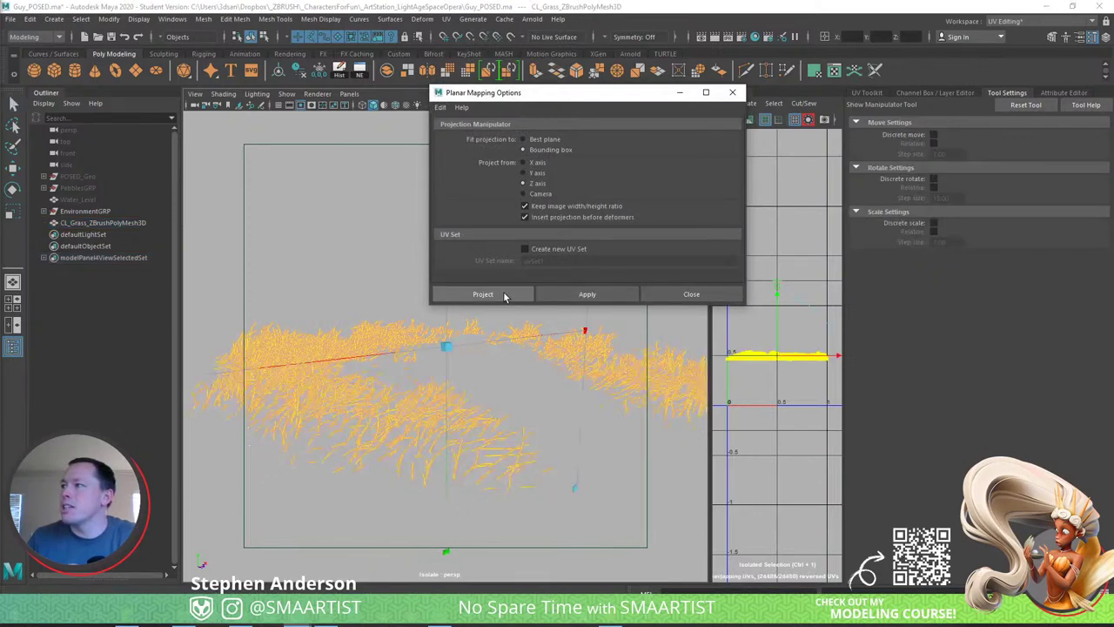
{"action": "right_click_drag", "start_coordinate": [512, 444], "coordinate": [573, 303]}
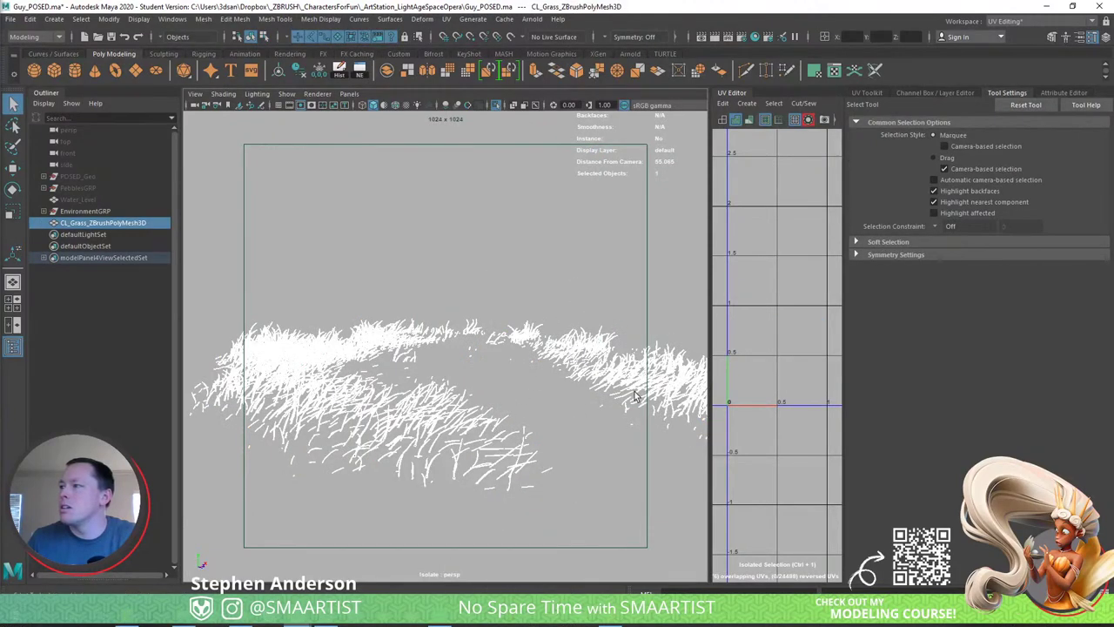
{"action": "left_click", "coordinate": [558, 258]}
{"action": "left_click", "coordinate": [544, 349]}
Enlarge the UV Editor and select all UVs of the grass mesh, framing them in the UV view.
{"action": "scroll", "coordinate": [793, 357], "scroll_direction": "down", "scroll_amount": 2}
{"action": "middle_click_drag", "start_coordinate": [789, 346], "coordinate": [744, 341], "text": "alt"}
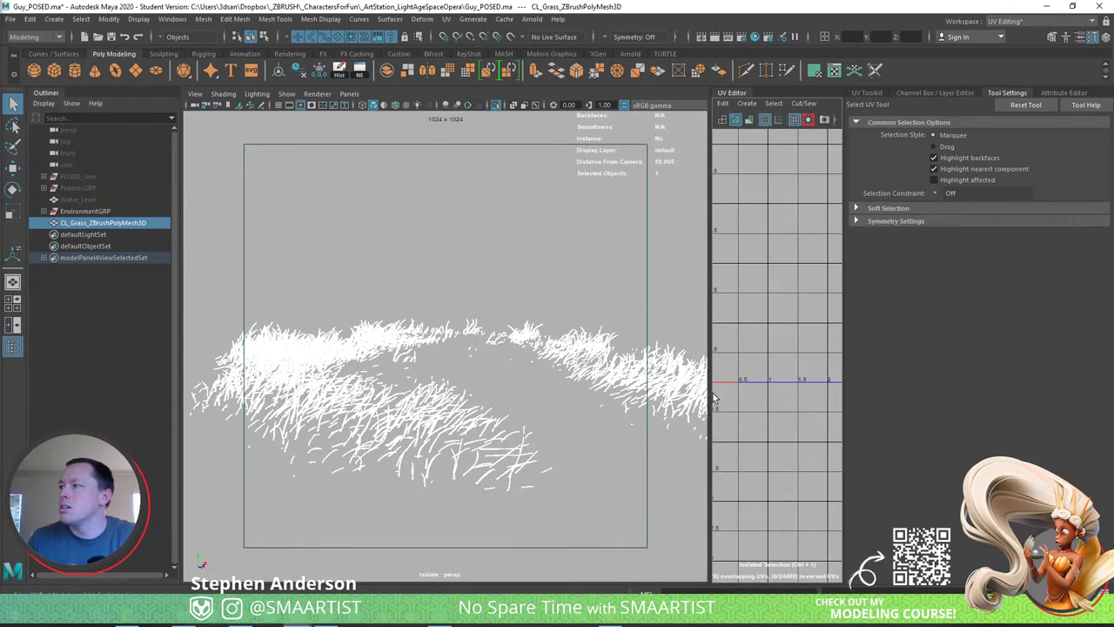
{"action": "left_click_drag", "start_coordinate": [708, 393], "coordinate": [334, 388]}
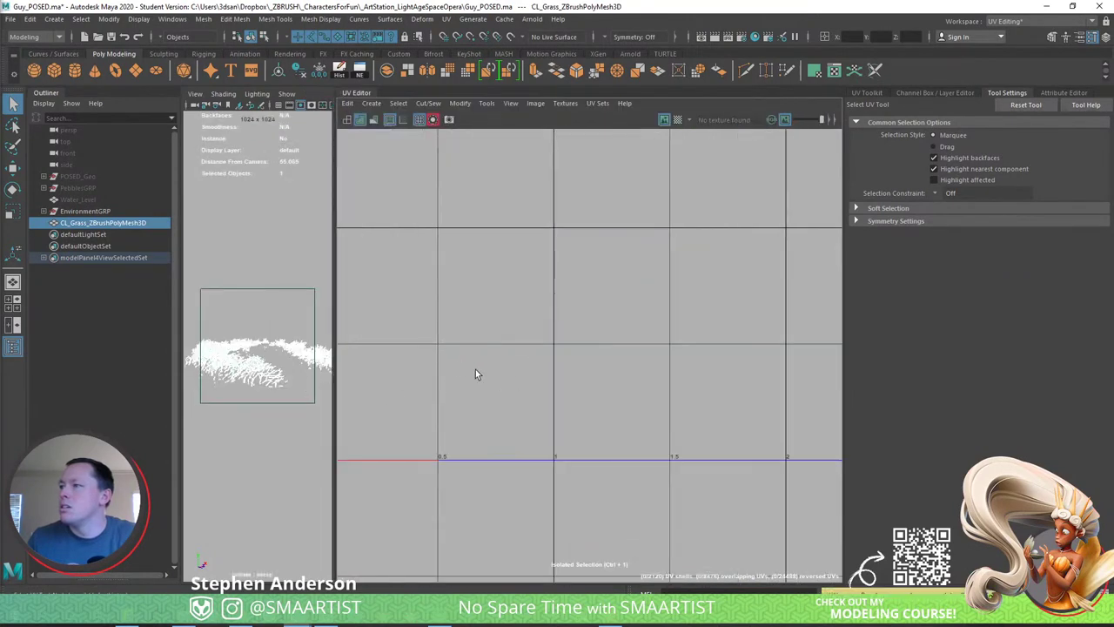
{"action": "right_click_drag", "start_coordinate": [476, 374], "coordinate": [468, 340], "text": "alt"}
{"action": "middle_click_drag", "start_coordinate": [468, 340], "coordinate": [380, 327], "text": "alt"}
{"action": "right_click_drag", "start_coordinate": [551, 336], "coordinate": [596, 333]}
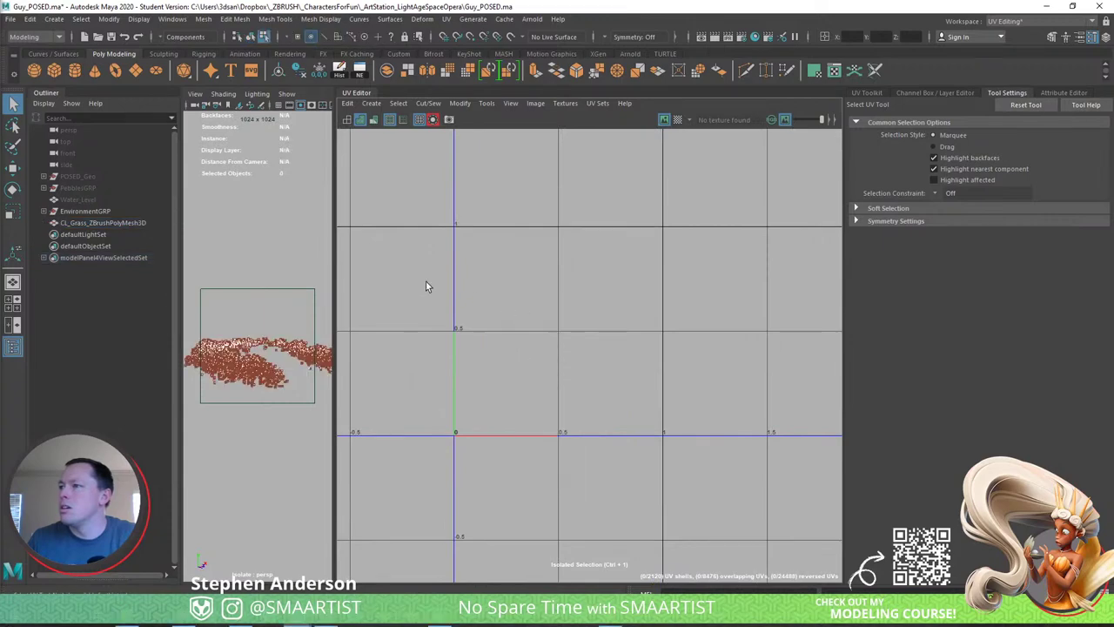
{"action": "scroll", "coordinate": [209, 305], "scroll_direction": "down", "scroll_amount": 4}
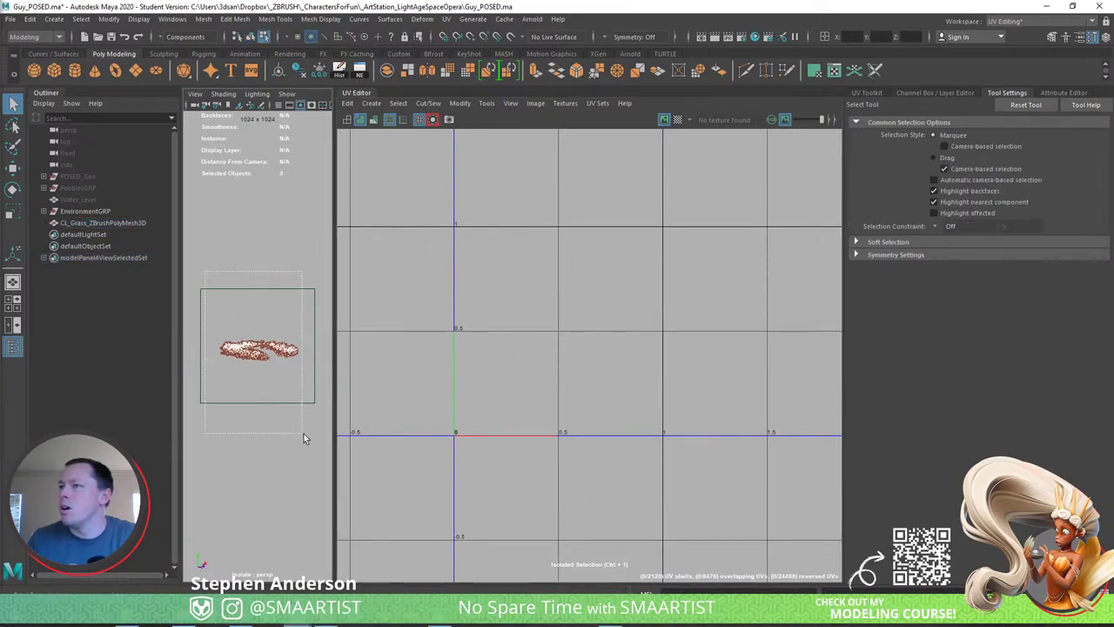
{"action": "left_click_drag", "start_coordinate": [309, 436], "coordinate": [202, 305]}
{"action": "right_click_drag", "start_coordinate": [558, 320], "coordinate": [766, 461], "text": "alt"}
{"action": "middle_click_drag", "start_coordinate": [633, 410], "coordinate": [666, 401], "text": "alt"}
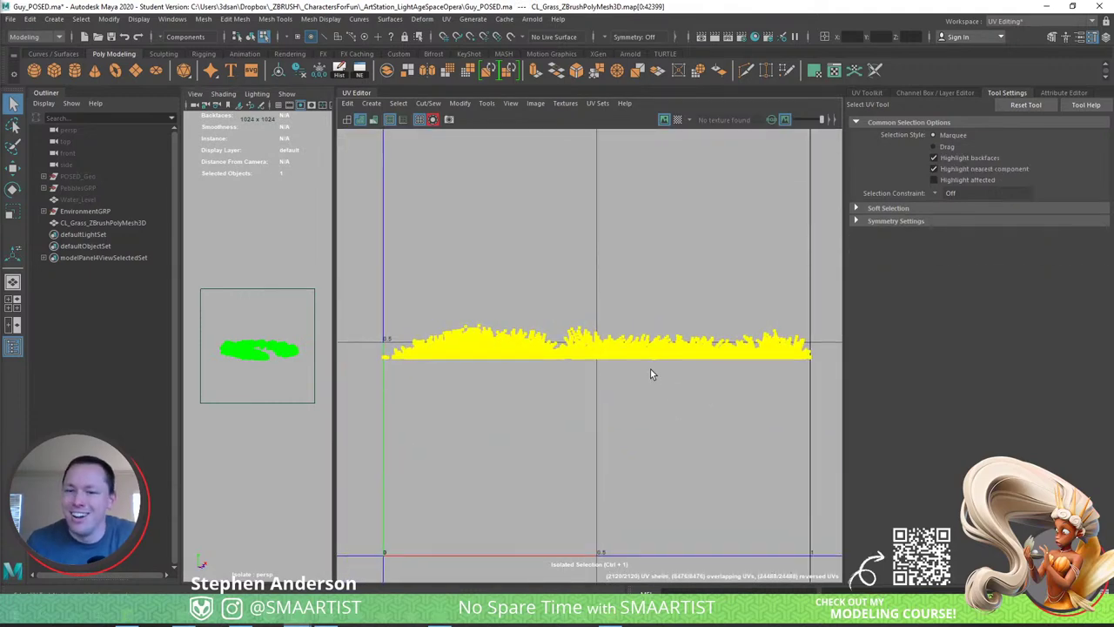
Unfold the selected grass UVs using the Unfold3D method with 1 iteration.
{"action": "right_click", "coordinate": [650, 369], "text": "shift"}
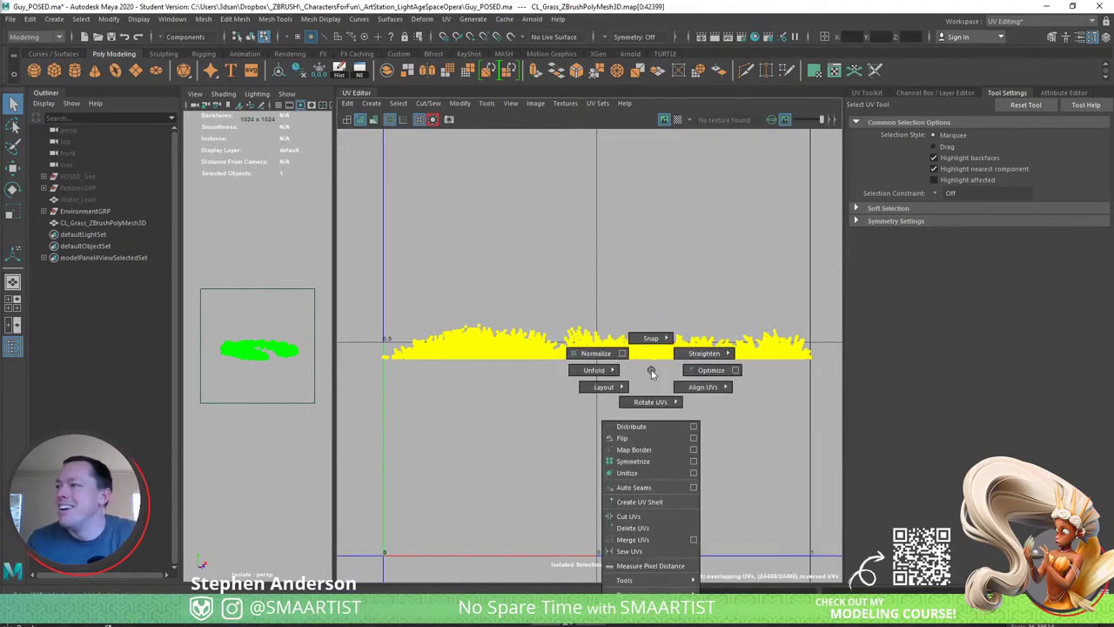
{"action": "mouse_move", "coordinate": [593, 370]}
{"action": "left_click", "coordinate": [526, 368]}
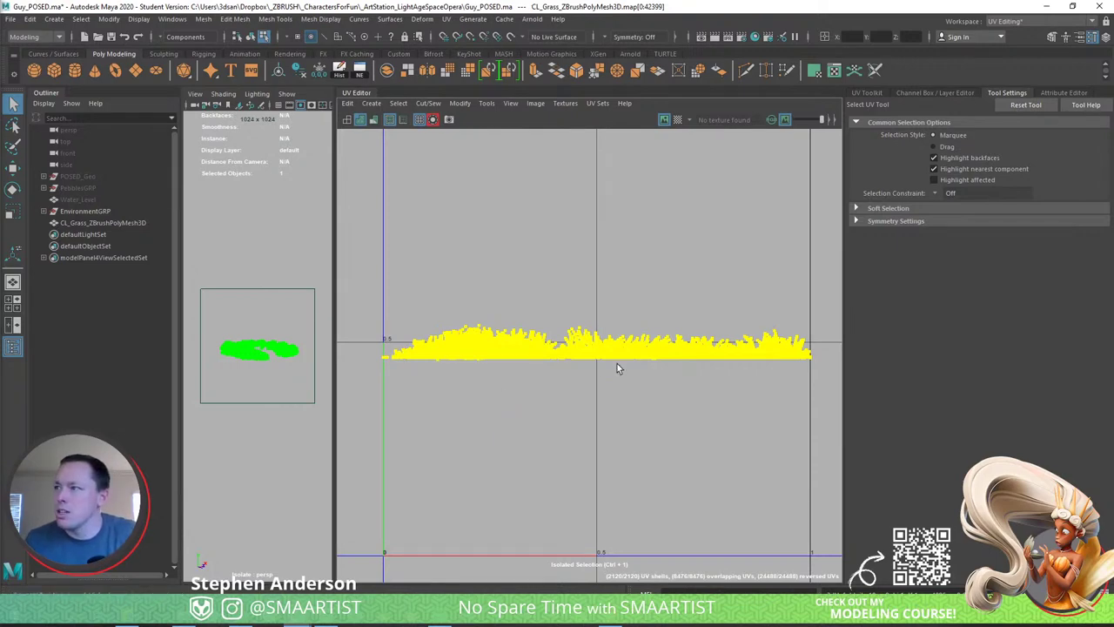
{"action": "right_click_drag", "start_coordinate": [617, 364], "coordinate": [545, 364], "text": "shift"}
{"action": "left_click_drag", "start_coordinate": [550, 191], "coordinate": [499, 192]}
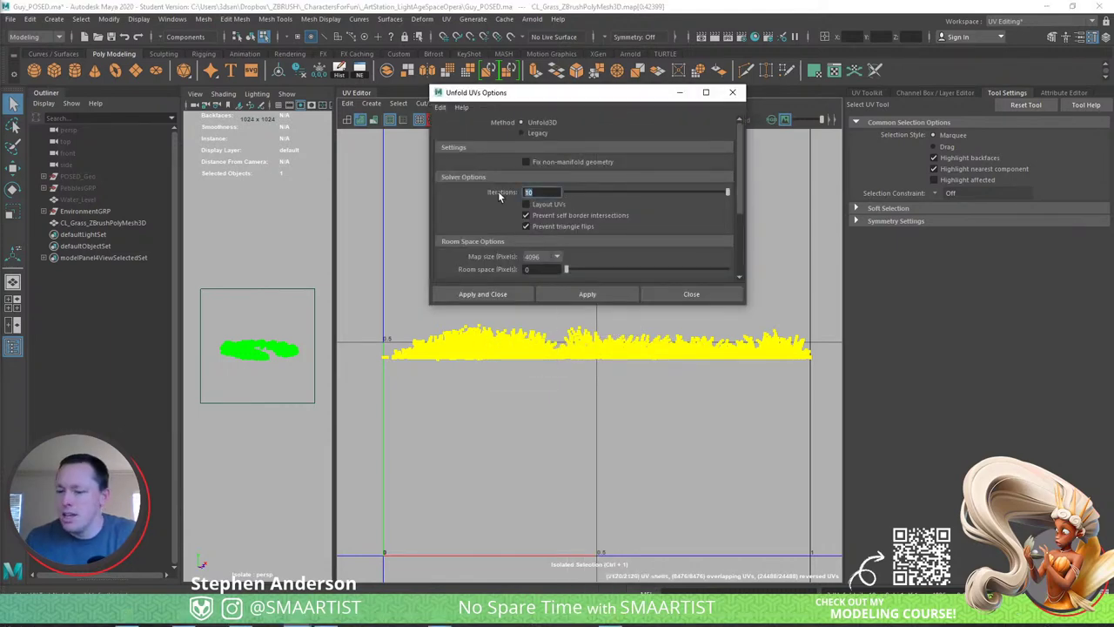
{"action": "type", "text": "1"}
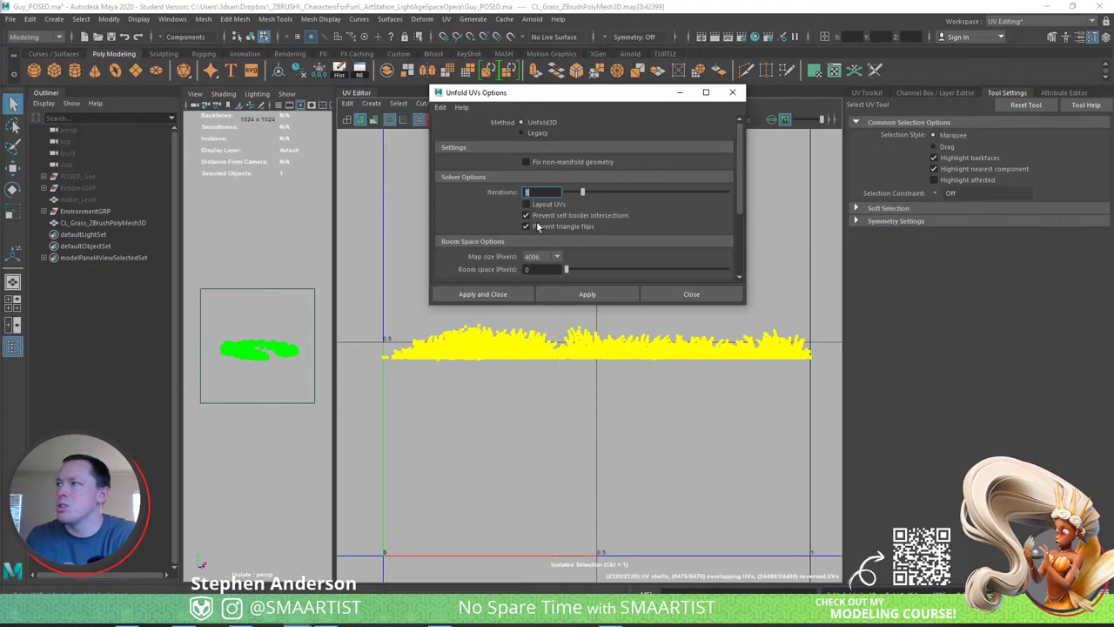
{"action": "left_click", "coordinate": [508, 294]}
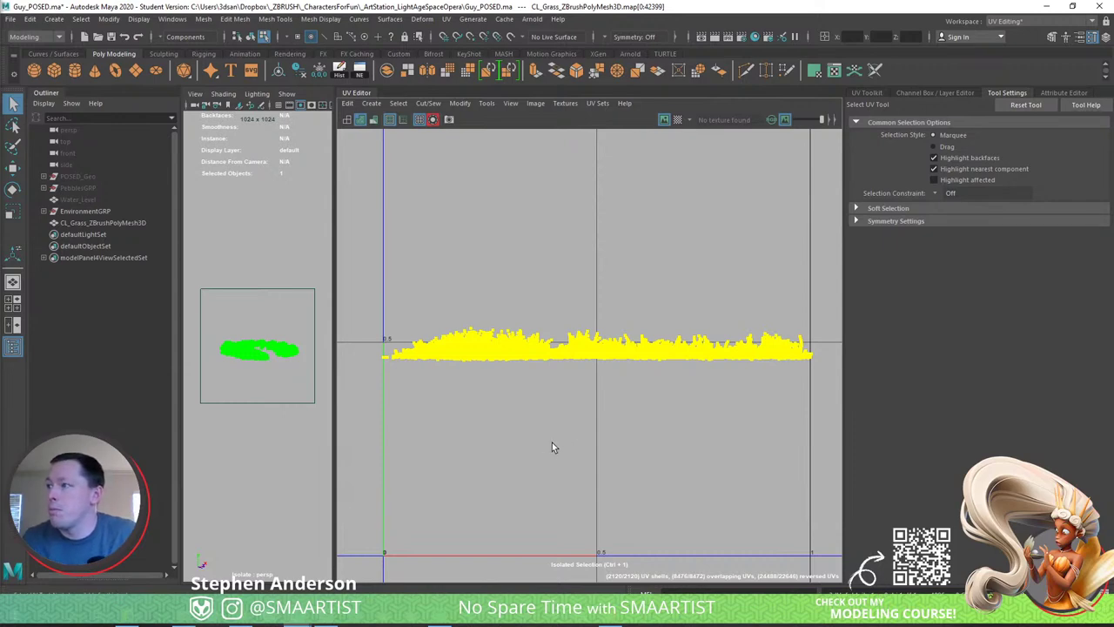
Reselect all grass UVs and lay out their shells with 2 packing iterations.
{"action": "left_click", "coordinate": [546, 420]}
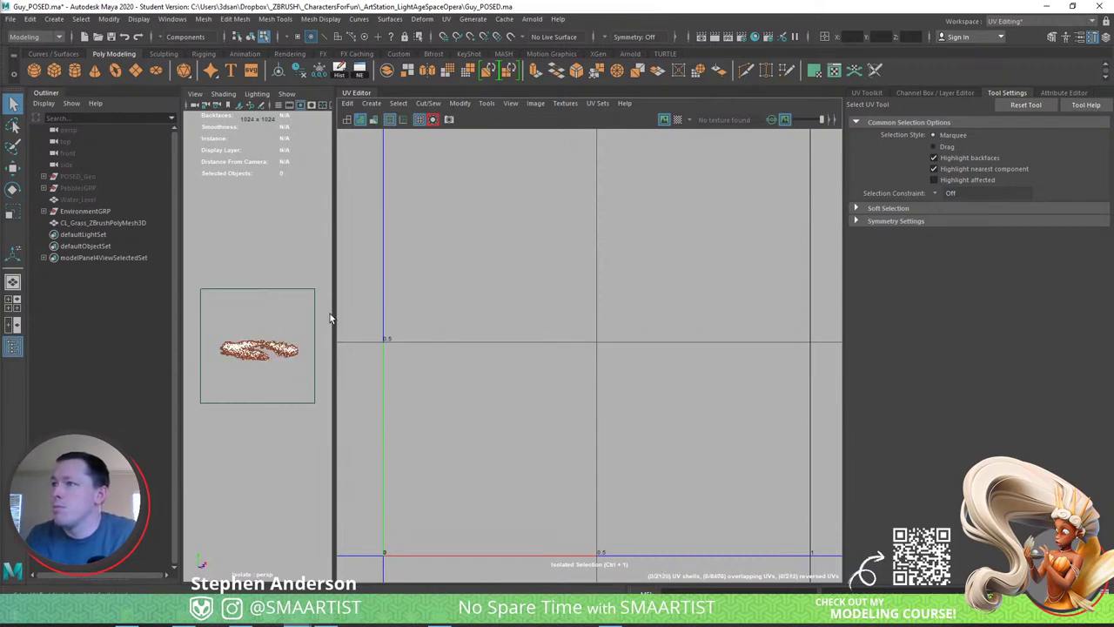
{"action": "left_click_drag", "start_coordinate": [218, 320], "coordinate": [311, 384]}
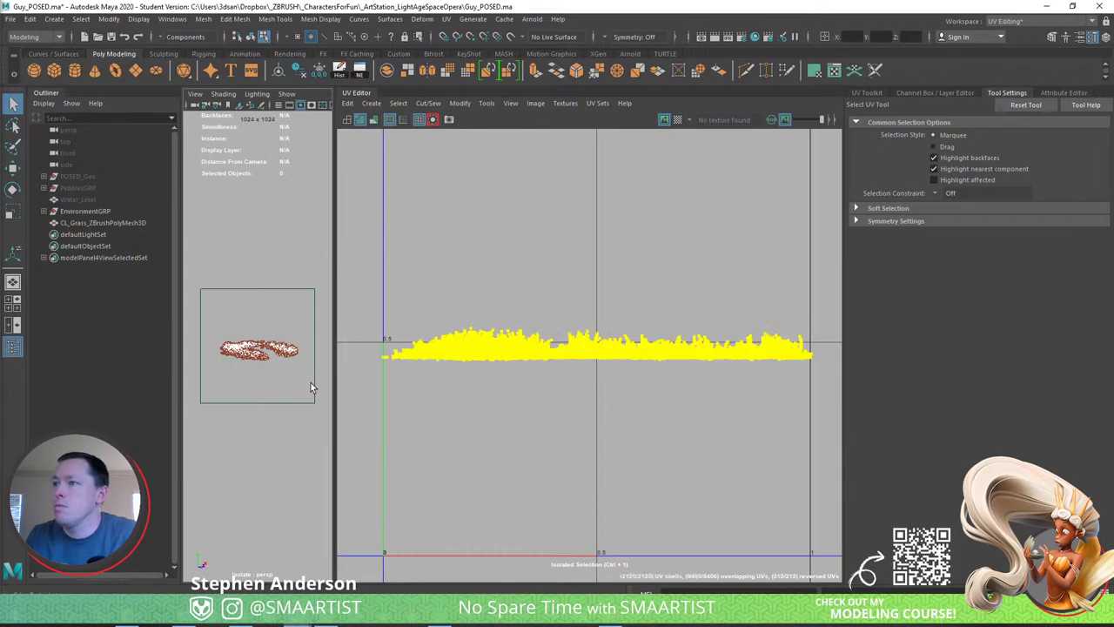
{"action": "right_click_drag", "start_coordinate": [639, 368], "coordinate": [562, 411], "text": "shift"}
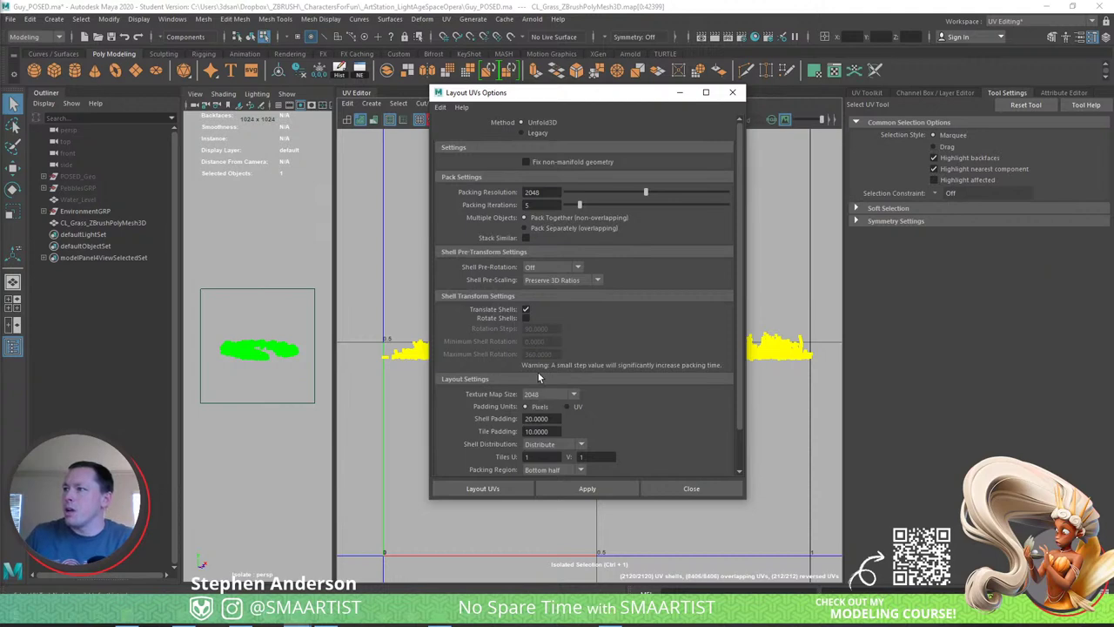
{"action": "double_click", "coordinate": [526, 204]}
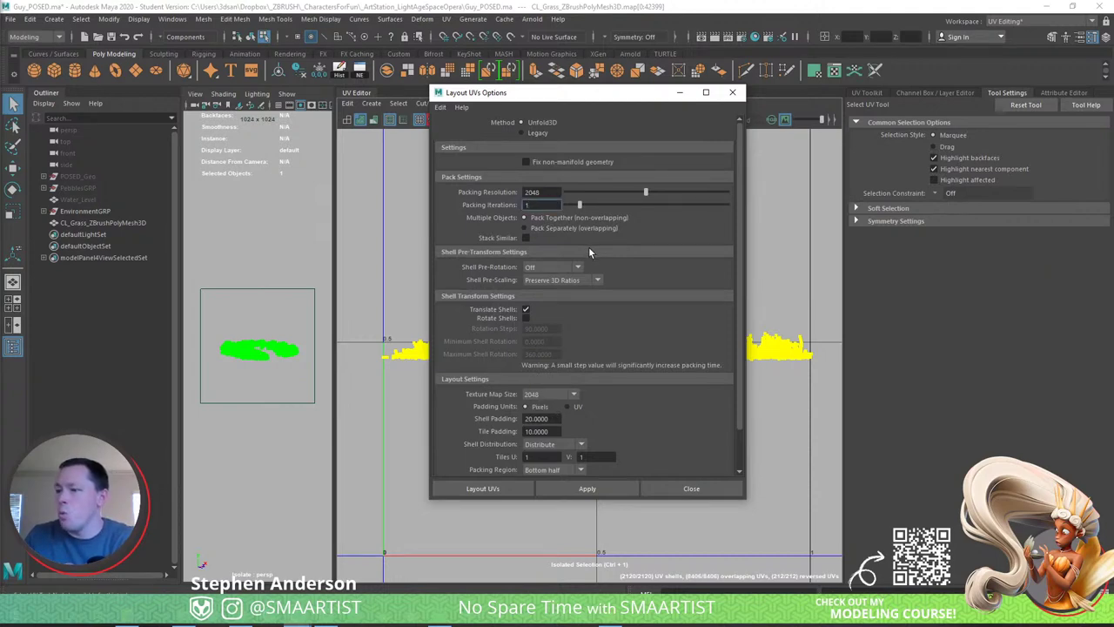
{"action": "key", "text": "Return"}
{"action": "type", "text": "2"}
{"action": "key", "text": "Return"}
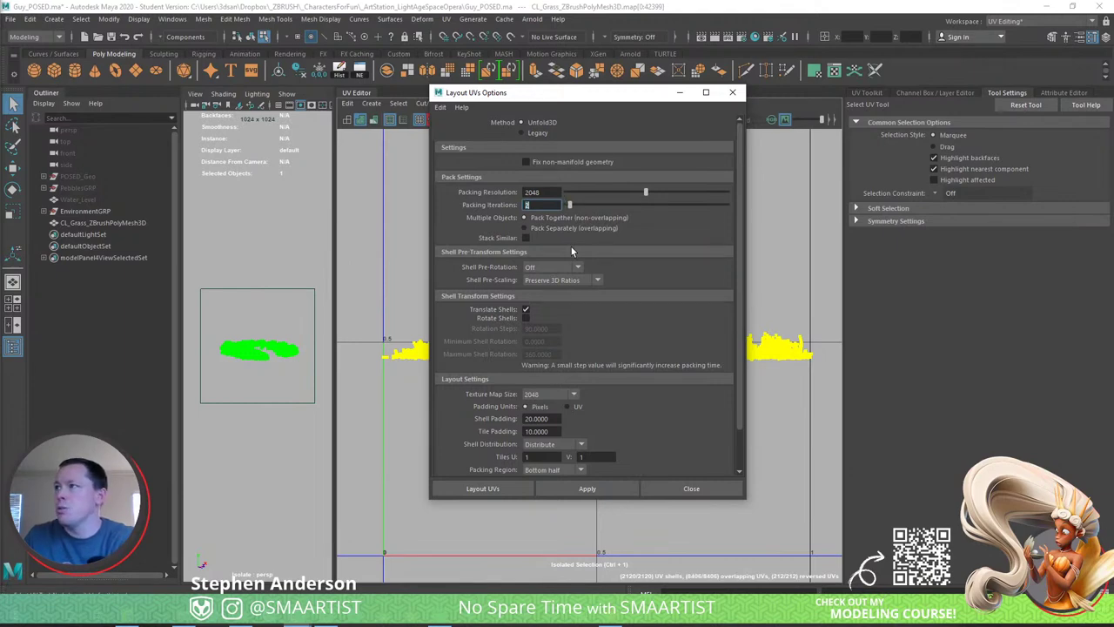
{"action": "left_click", "coordinate": [562, 493]}
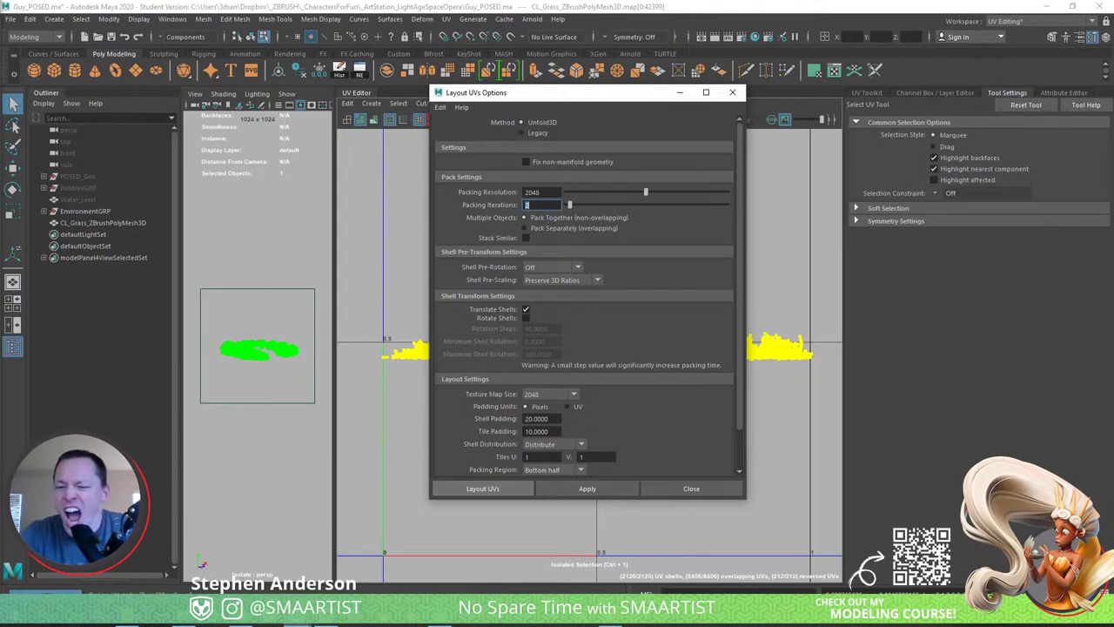
{"action": "key", "text": "Return"}
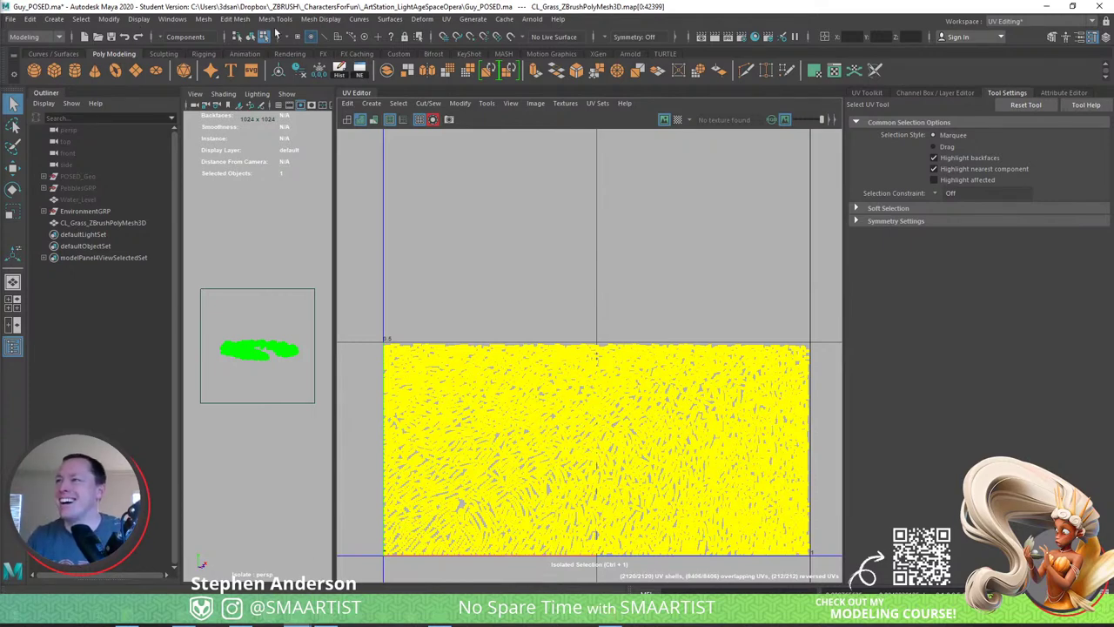
Return to object mode and export the selected grass mesh as an OBJ, overwriting CL_Grass.obj in the _ArtStation_LightAgeSpaceOpera folder.
{"action": "left_click", "coordinate": [577, 220]}
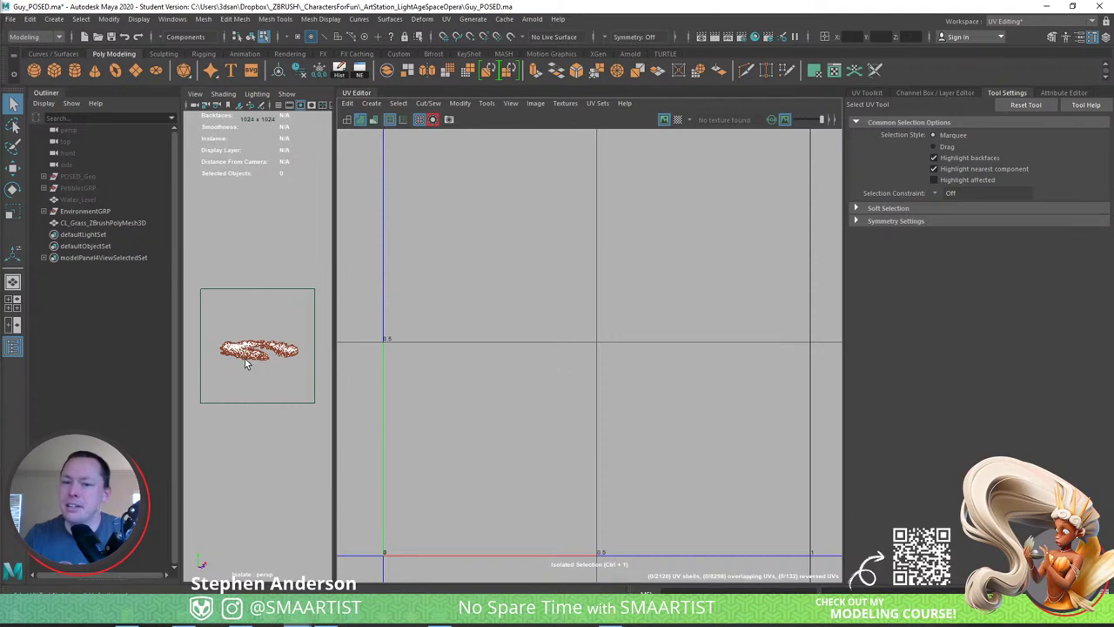
{"action": "right_click_drag", "start_coordinate": [246, 364], "coordinate": [301, 293]}
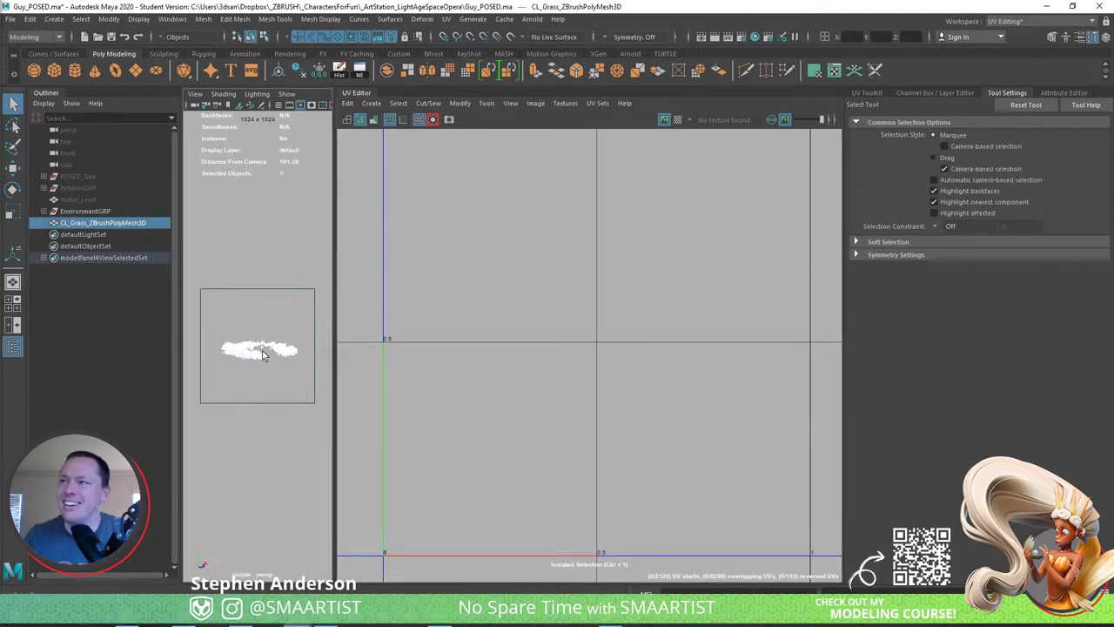
{"action": "left_click", "coordinate": [10, 19]}
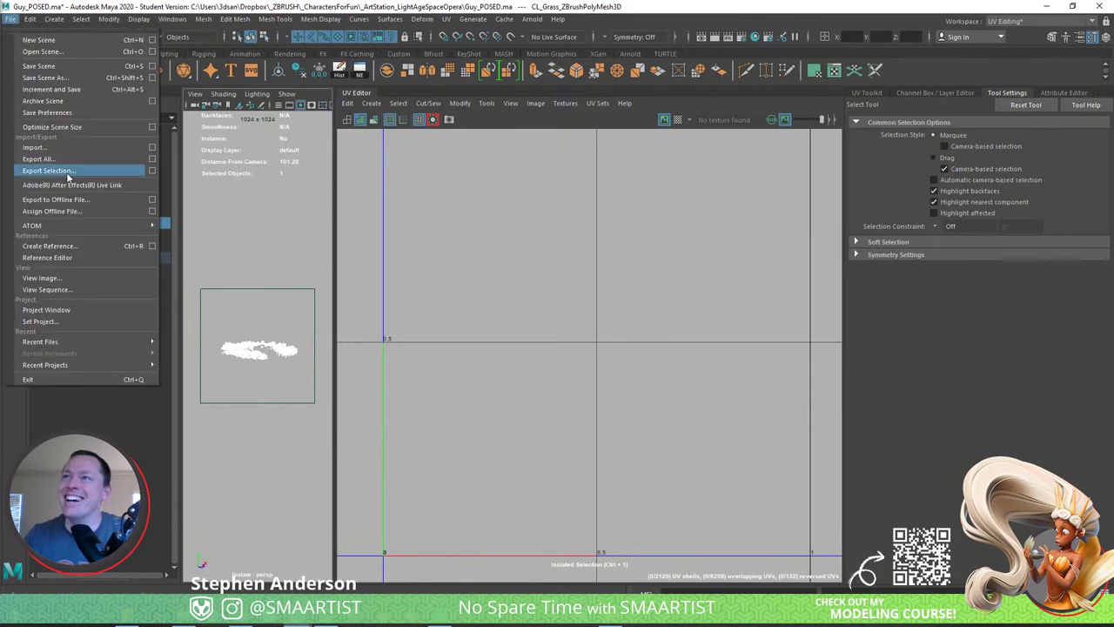
{"action": "left_click", "coordinate": [67, 176]}
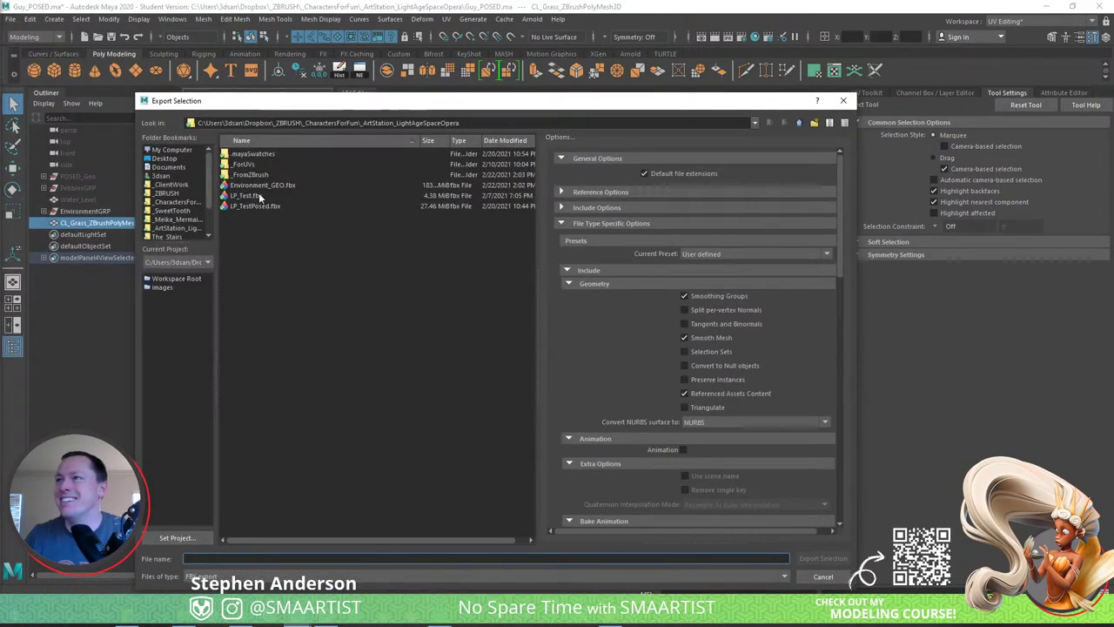
{"action": "left_click", "coordinate": [244, 576]}
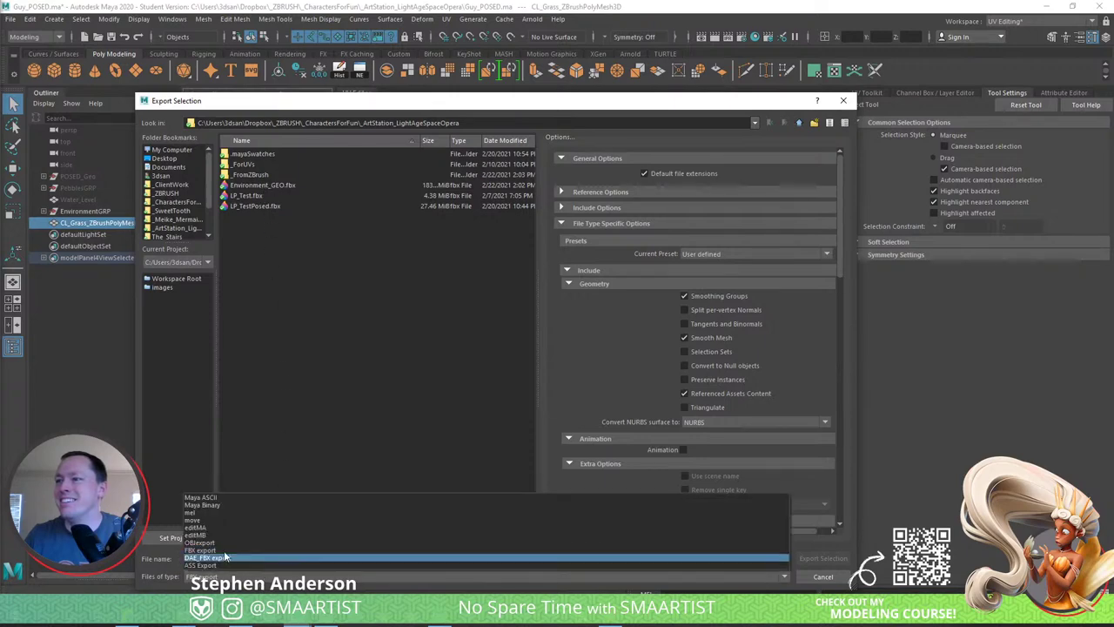
{"action": "left_click", "coordinate": [216, 543]}
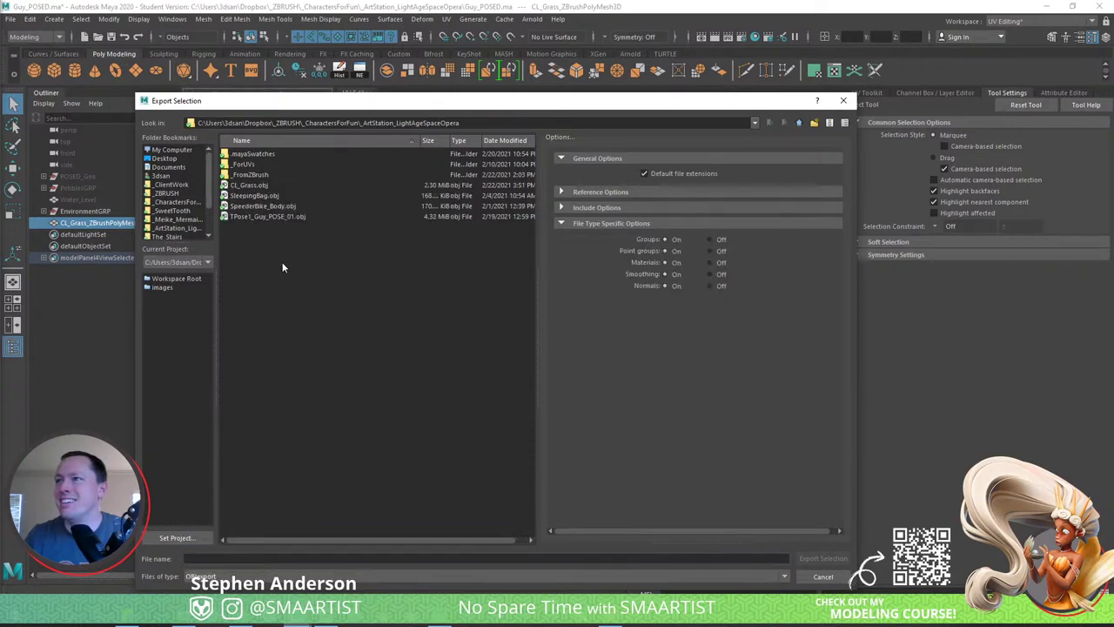
{"action": "left_click", "coordinate": [255, 186]}
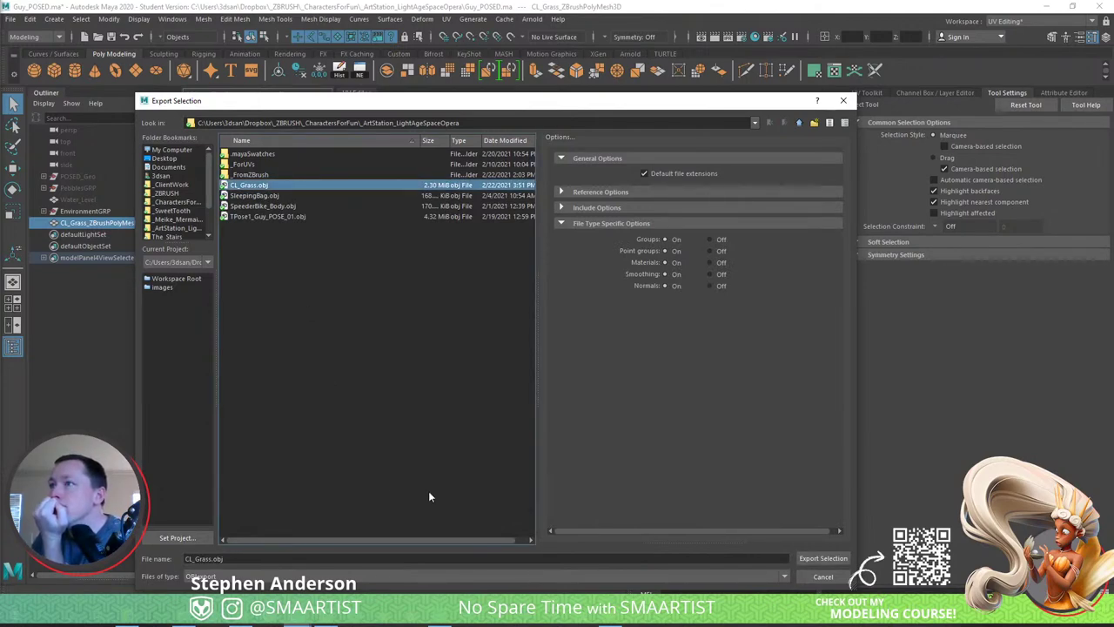
{"action": "left_click", "coordinate": [822, 559]}
{"action": "left_click", "coordinate": [470, 362]}
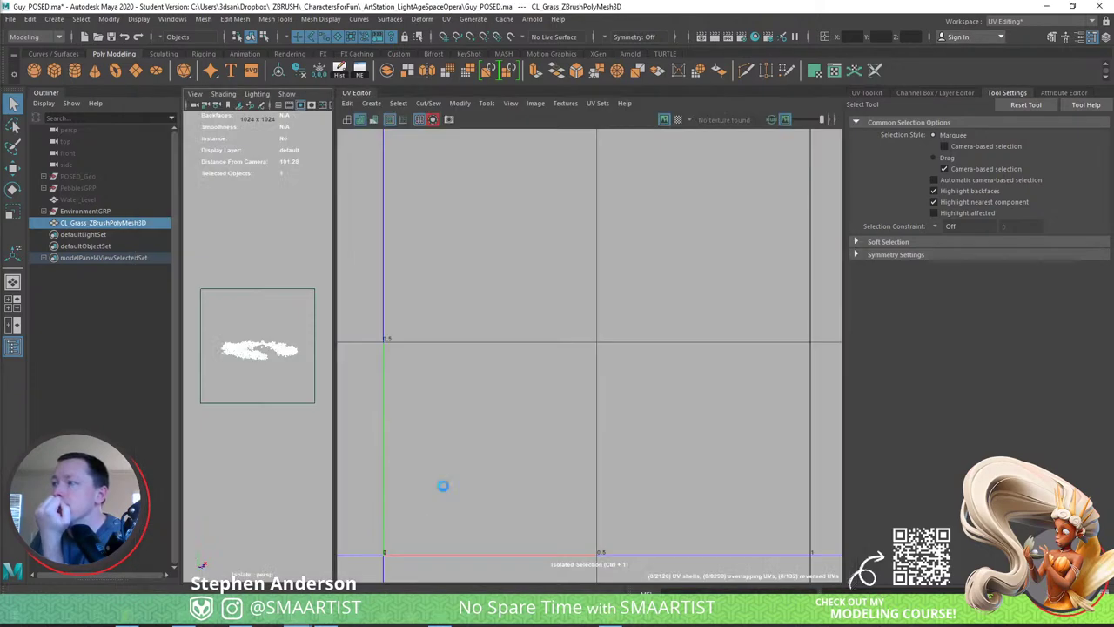
Switch to ZBrush and import the CL_Grass OBJ from the _ArtStation_LightAgeSpaceOpera folder over the current grass tool.
{"action": "mouse_move", "coordinate": [326, 624]}
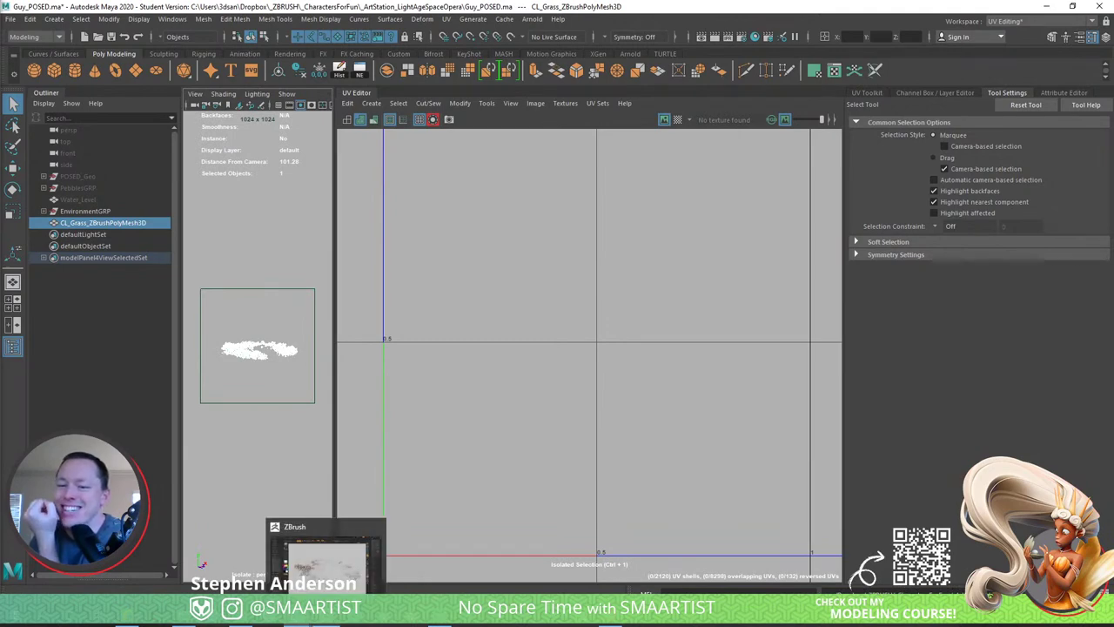
{"action": "left_click", "coordinate": [326, 549]}
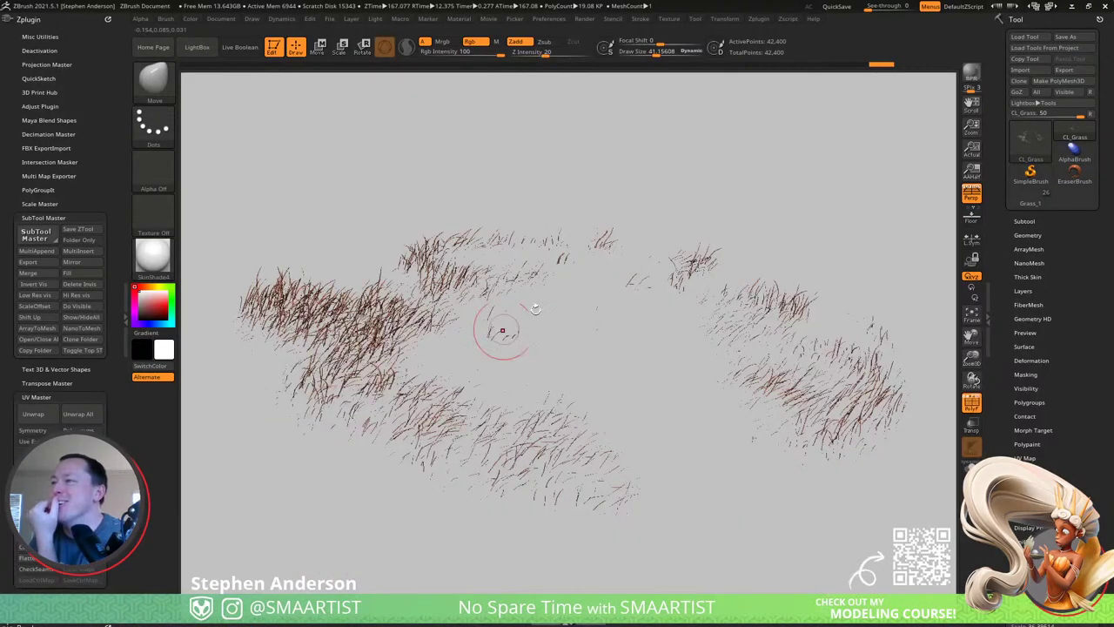
{"action": "left_click", "coordinate": [80, 306]}
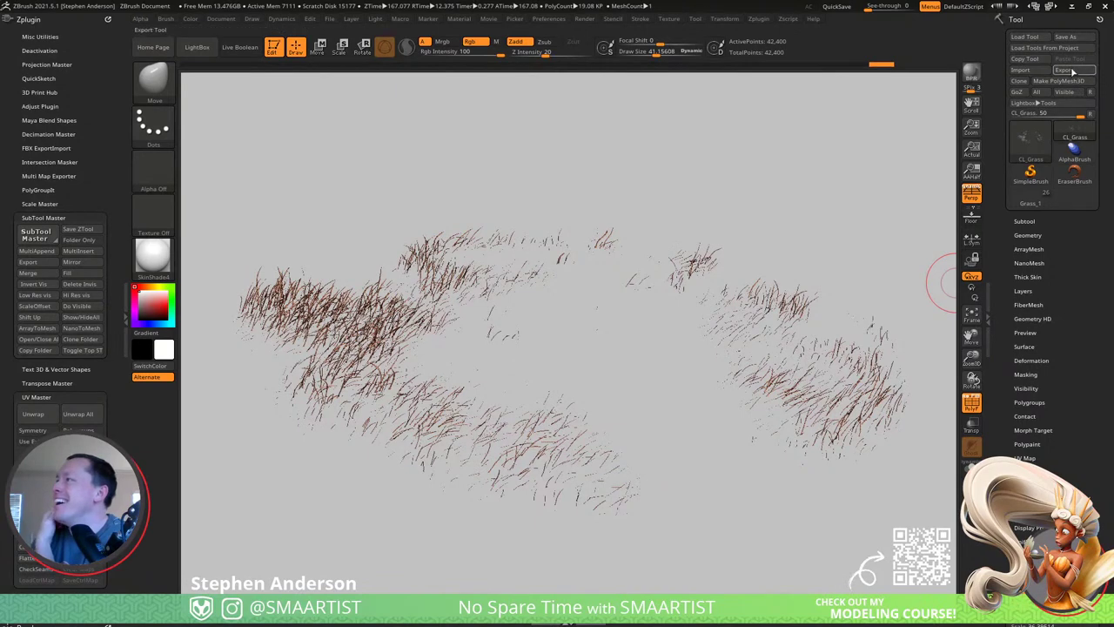
{"action": "left_click", "coordinate": [1039, 68]}
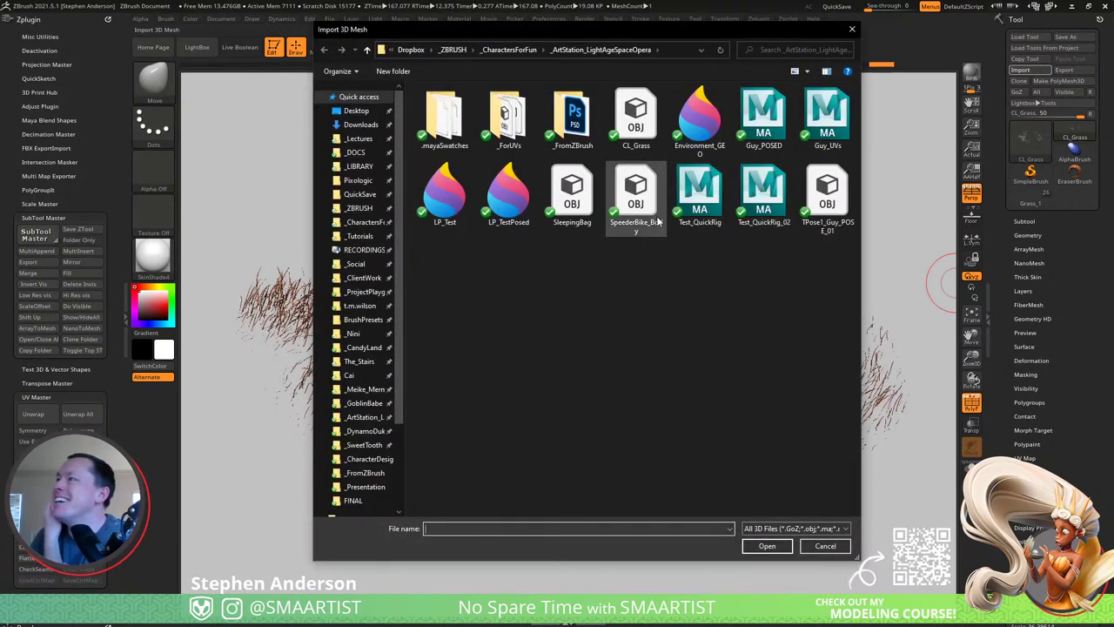
{"action": "double_click", "coordinate": [635, 117]}
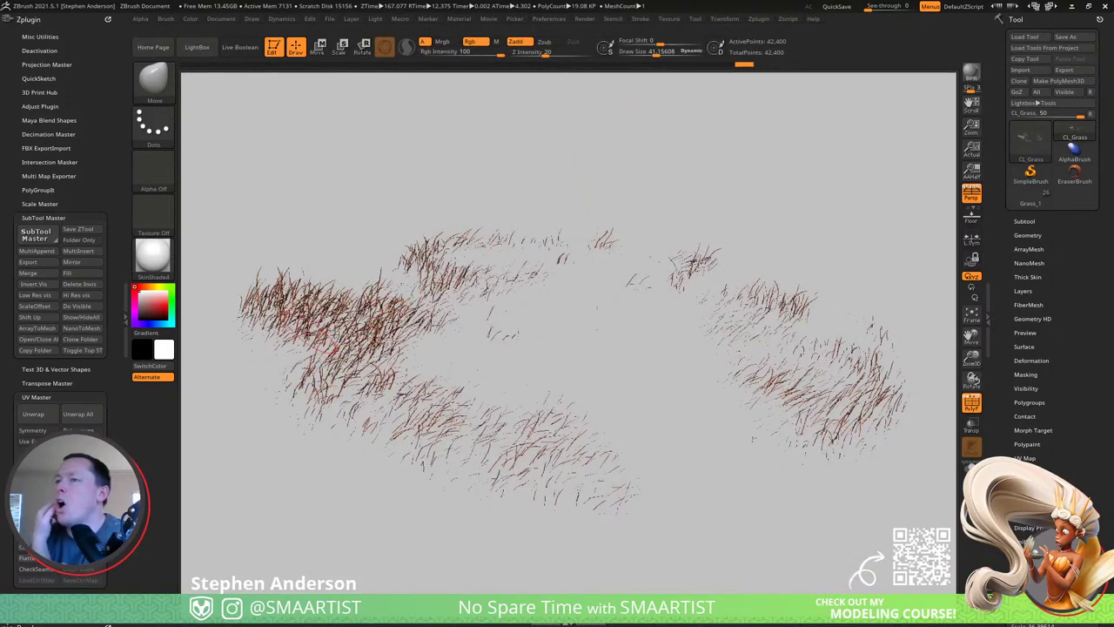
Copy the UVs from the imported CL_Grass mesh and paste them onto the Grass_1 FiberMesh subtool in the terrain scene.
{"action": "left_click", "coordinate": [32, 561]}
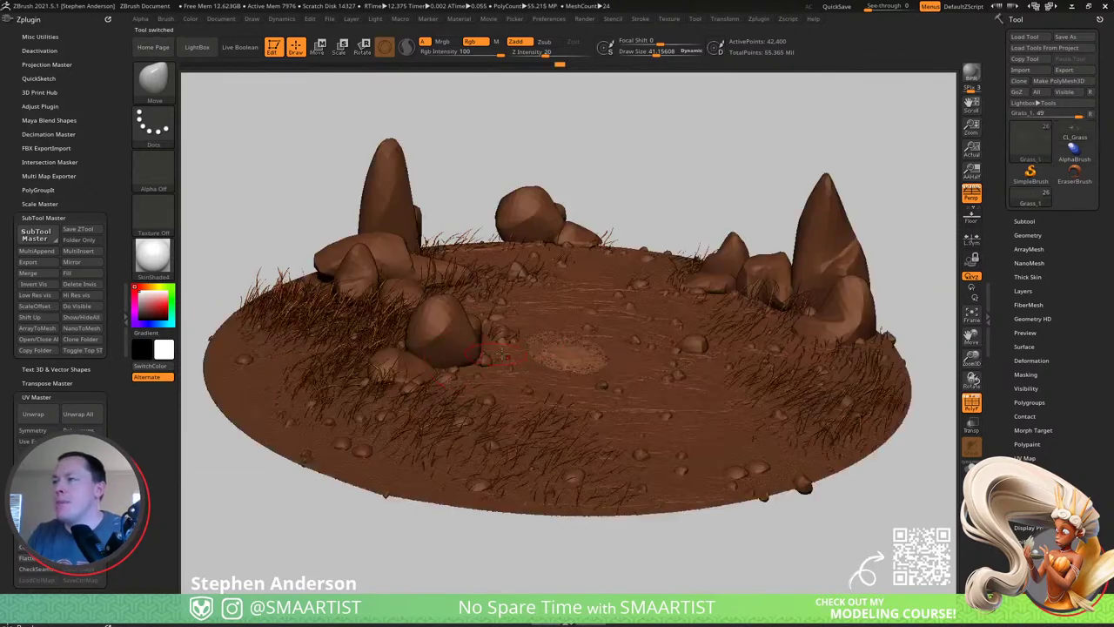
{"action": "key", "text": "shift+f"}
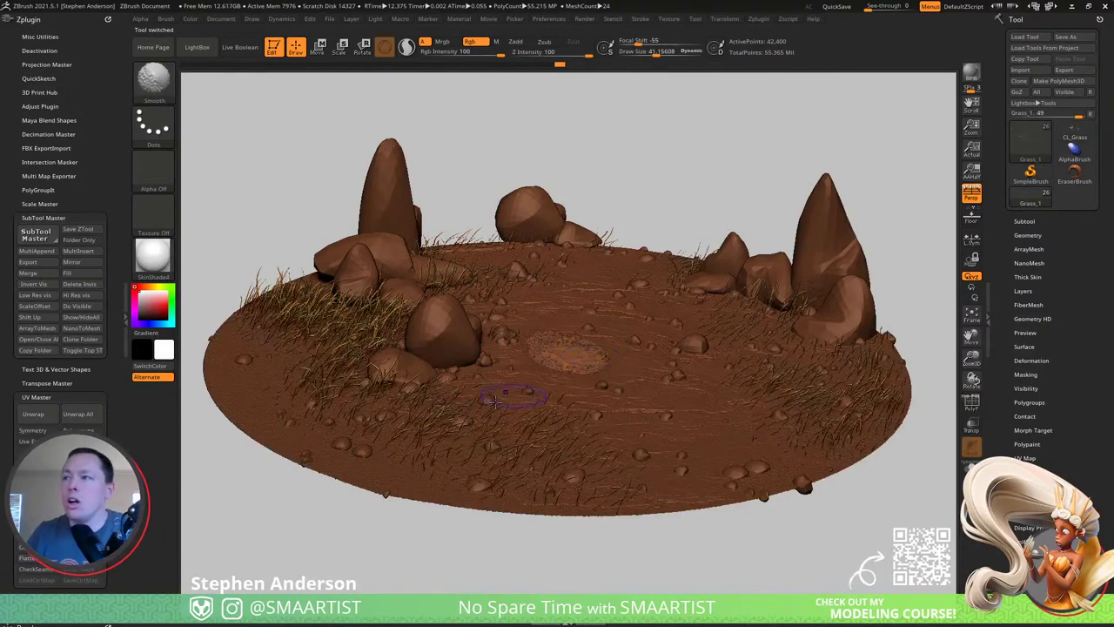
{"action": "mouse_move", "coordinate": [460, 401]}
{"action": "right_mouse_down", "text": "ctrl"}
{"action": "mouse_move", "coordinate": [441, 361]}
{"action": "mouse_move", "coordinate": [391, 350]}
{"action": "mouse_move", "coordinate": [416, 311]}
{"action": "right_mouse_up", "text": "ctrl"}
{"action": "mouse_move", "coordinate": [392, 355]}
{"action": "right_mouse_down"}
{"action": "mouse_move", "coordinate": [405, 331]}
{"action": "mouse_move", "coordinate": [381, 326]}
{"action": "mouse_move", "coordinate": [405, 335]}
{"action": "right_mouse_up"}
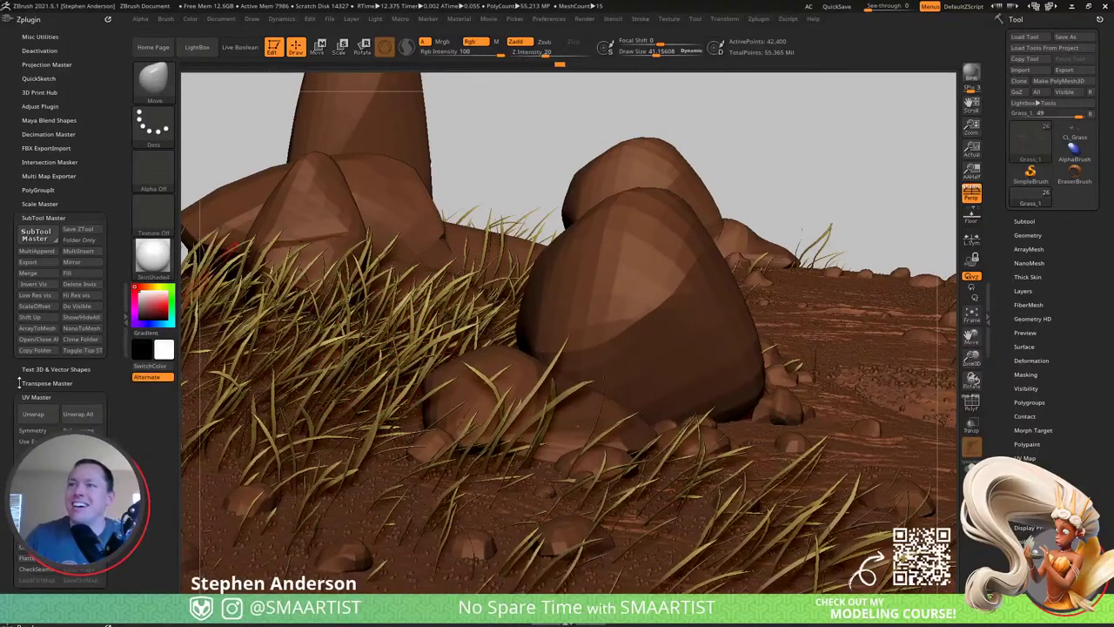
{"action": "left_click", "coordinate": [80, 547]}
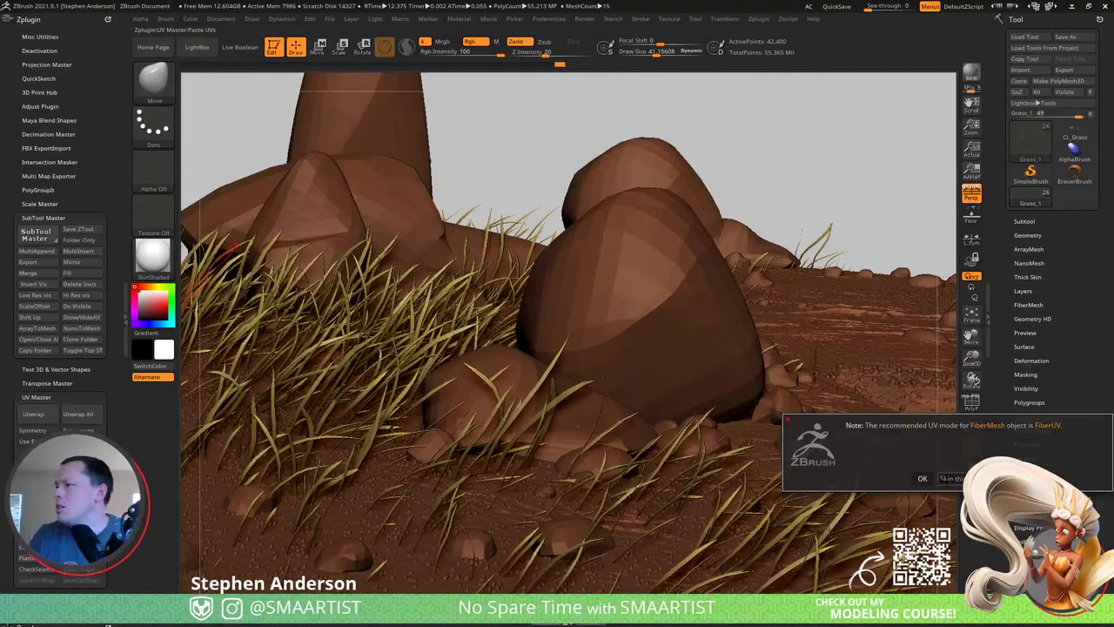
{"action": "left_click", "coordinate": [923, 479]}
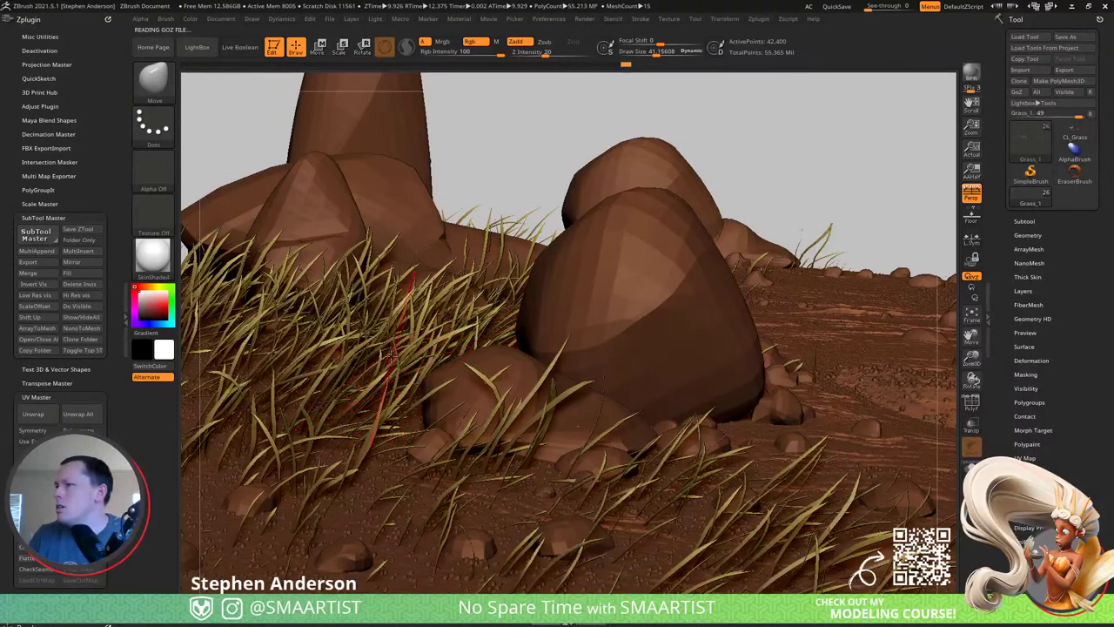
Examine the grass subtool's FiberMesh modifiers, curve export, BPR and displacement export settings for UV options.
{"action": "left_click", "coordinate": [1028, 304]}
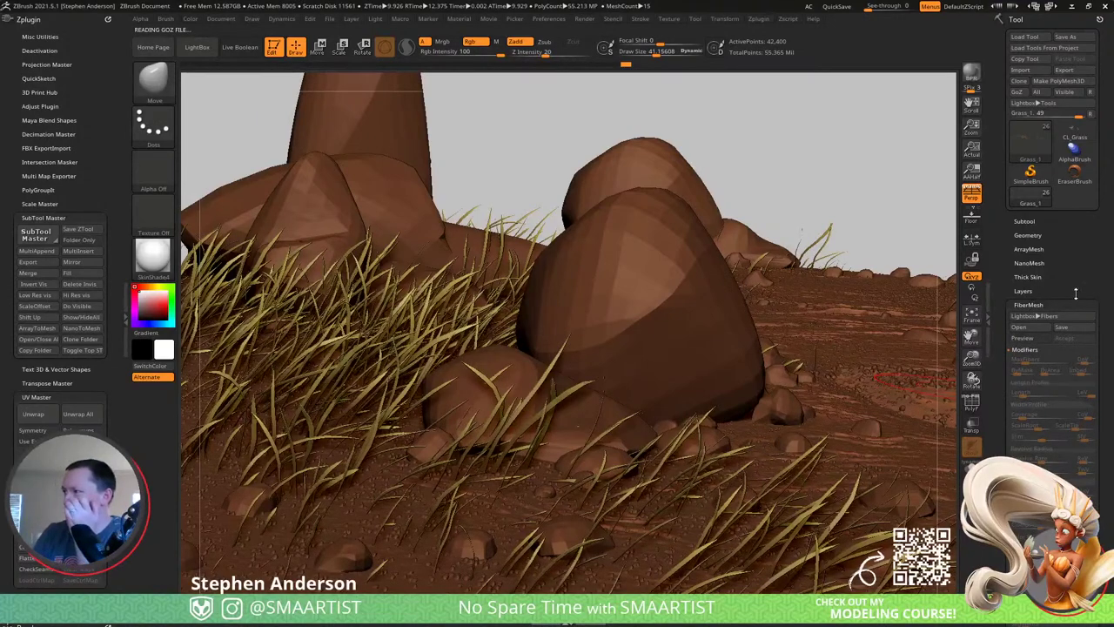
{"action": "left_click_drag", "start_coordinate": [1070, 278], "coordinate": [1081, 210]}
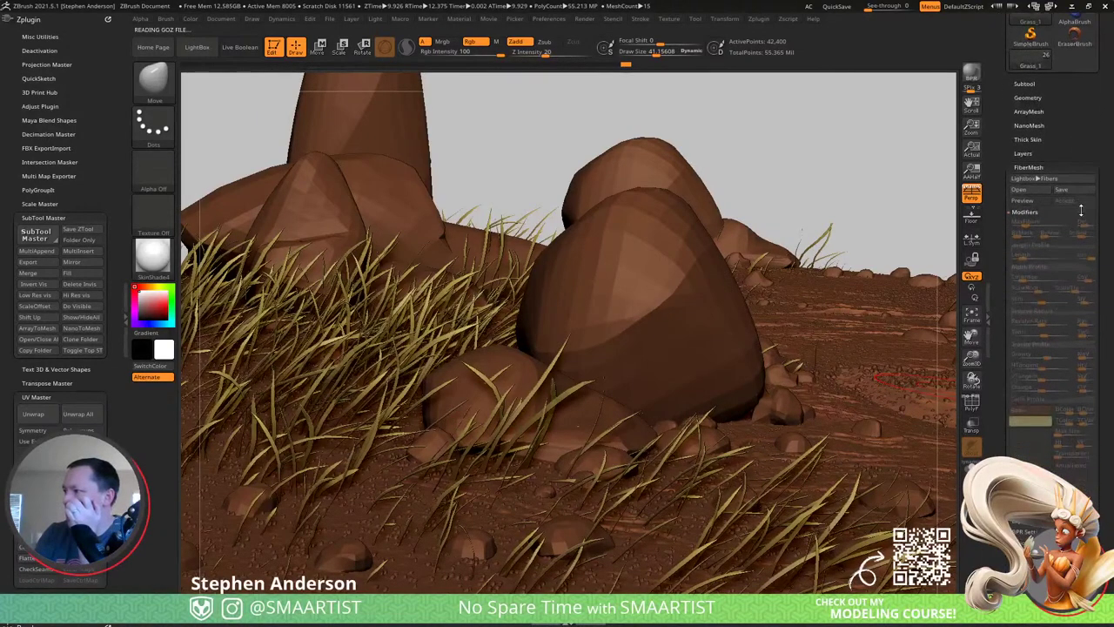
{"action": "scroll", "coordinate": [1080, 210], "scroll_direction": "down", "scroll_amount": 1}
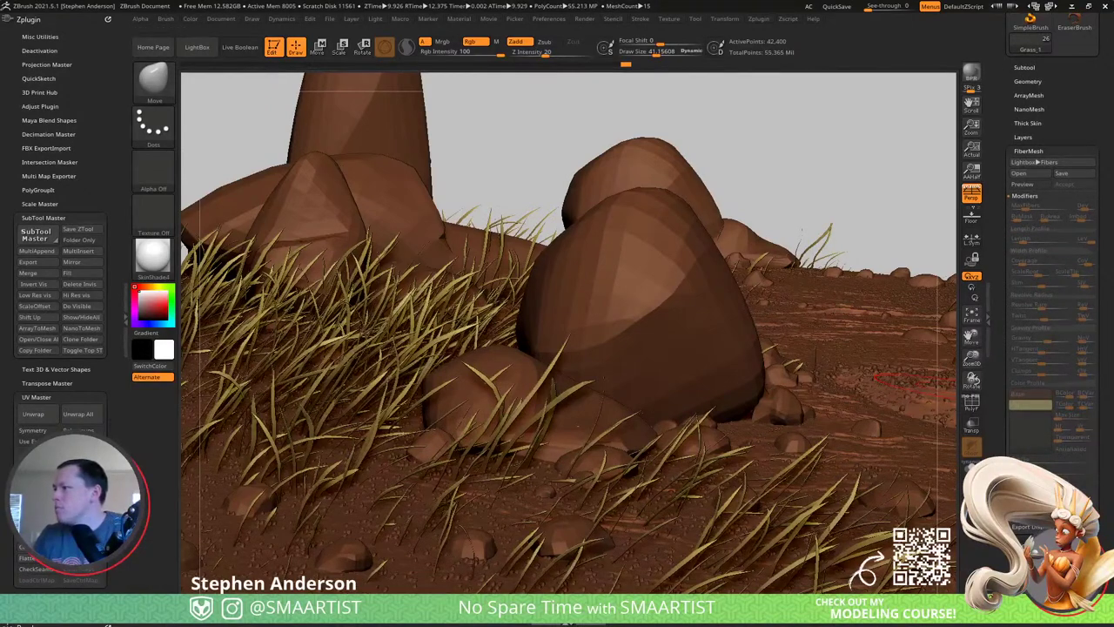
{"action": "key", "text": "shift"}
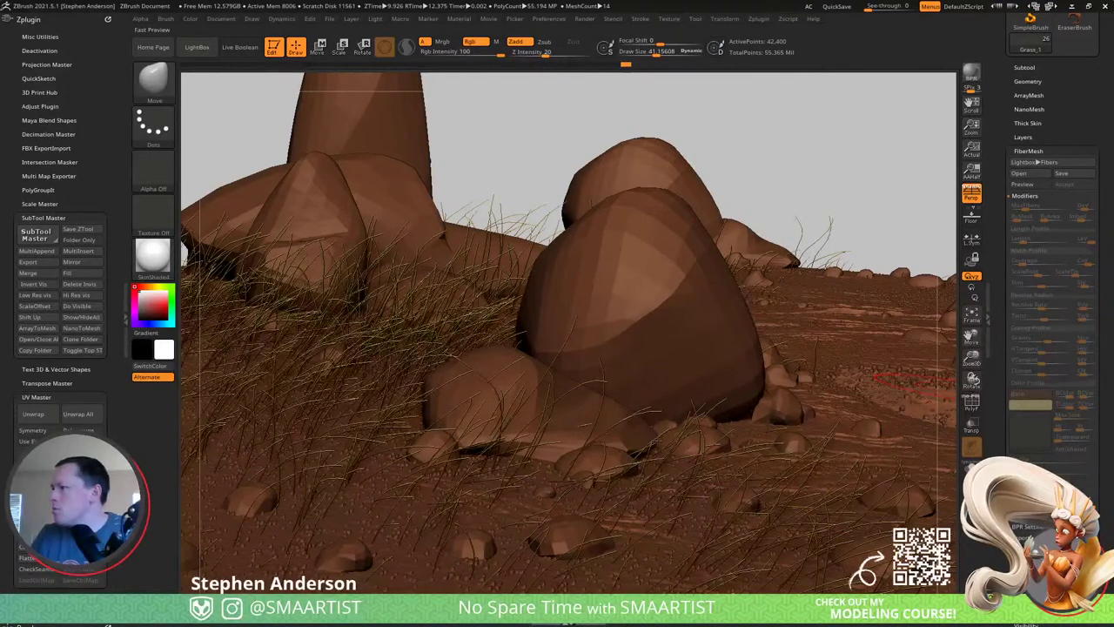
{"action": "left_click", "coordinate": [1025, 195]}
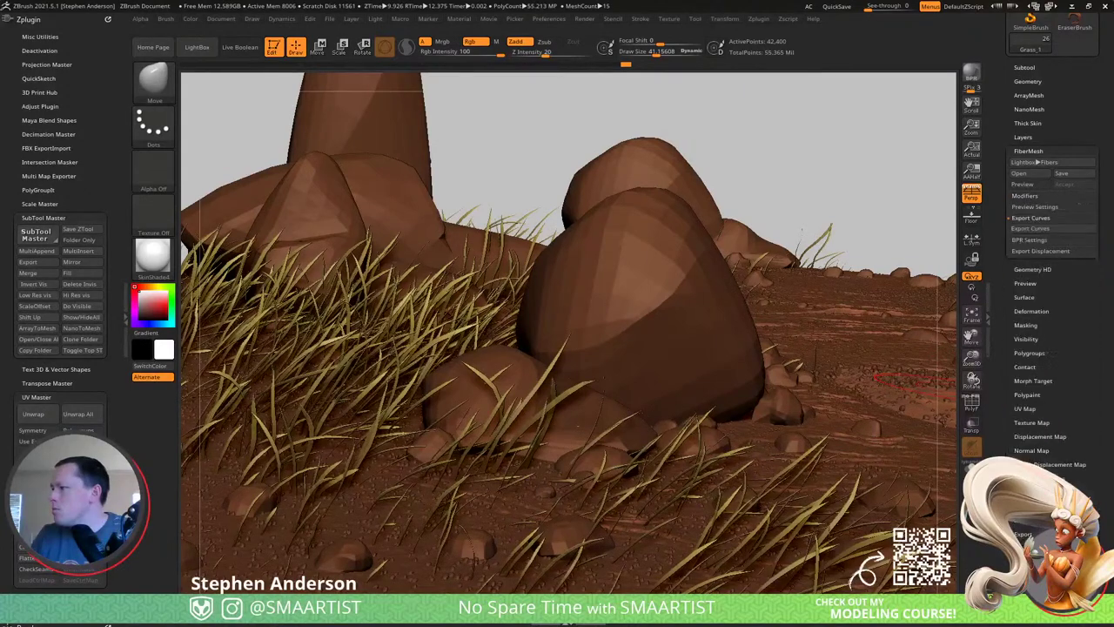
{"action": "left_click", "coordinate": [1048, 240]}
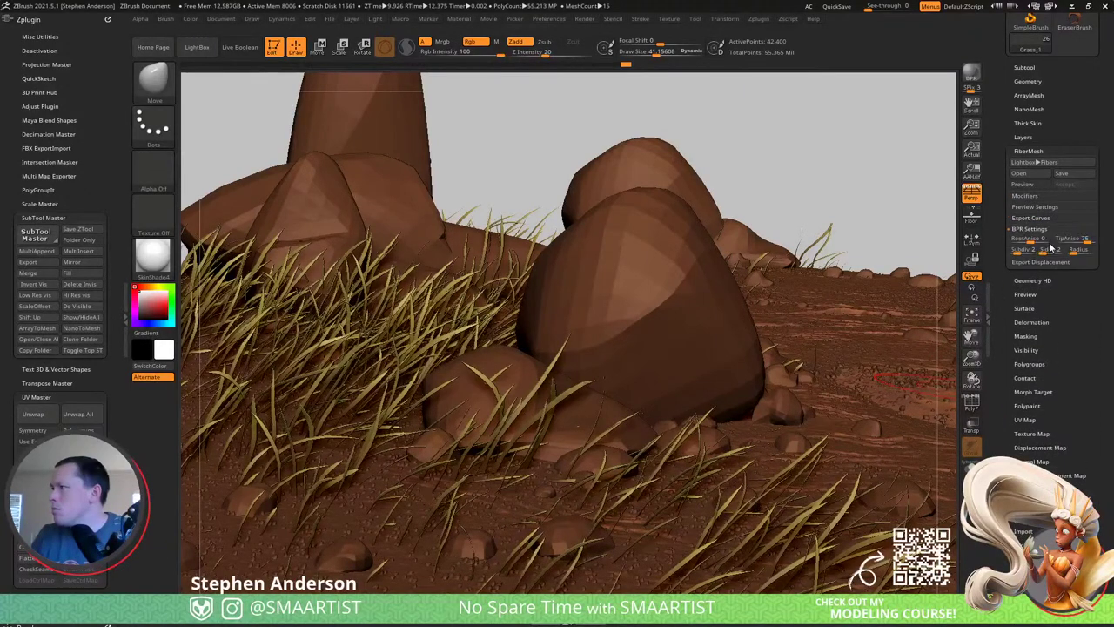
{"action": "left_click", "coordinate": [1043, 263]}
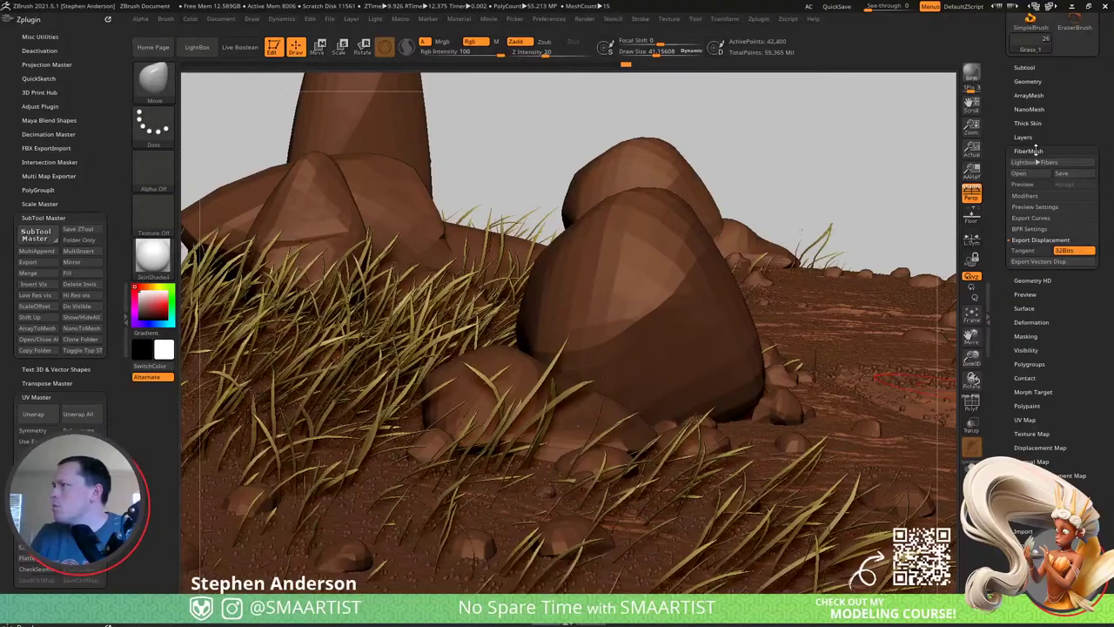
{"action": "left_click", "coordinate": [1026, 196]}
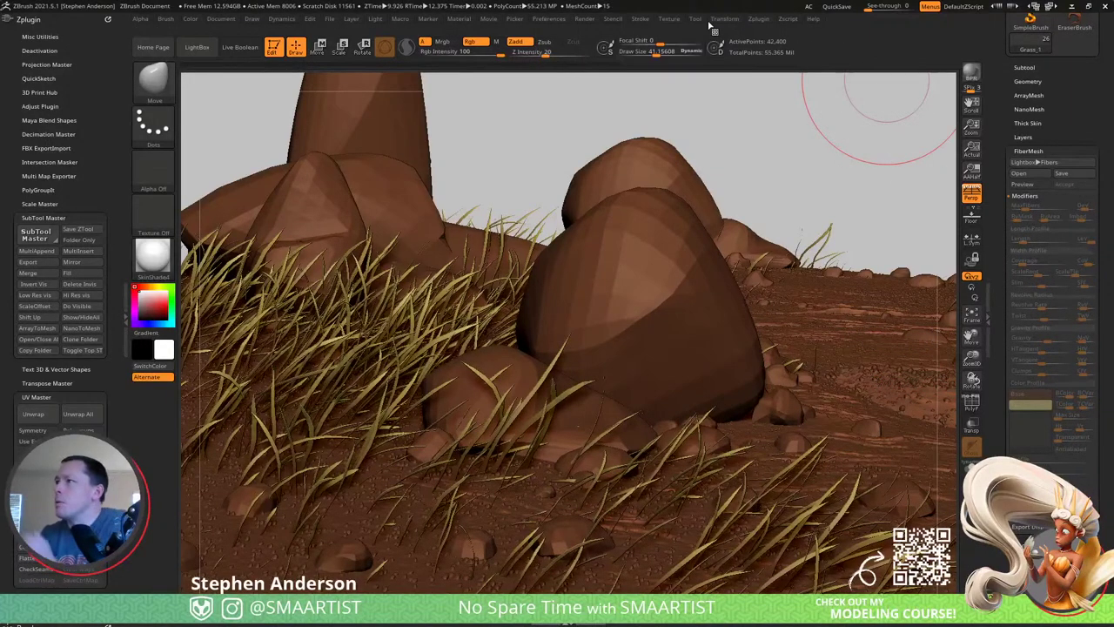
Paste the copied UVs onto the Grass_1 subtool again with UV Master.
{"action": "left_click", "coordinate": [547, 18]}
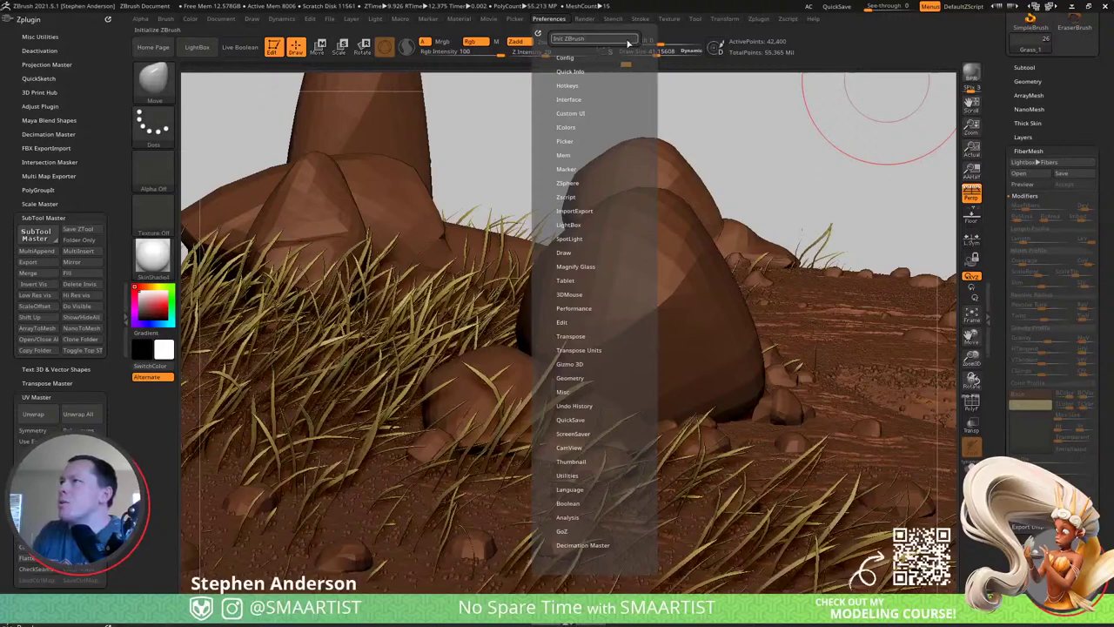
{"action": "left_click", "coordinate": [757, 19]}
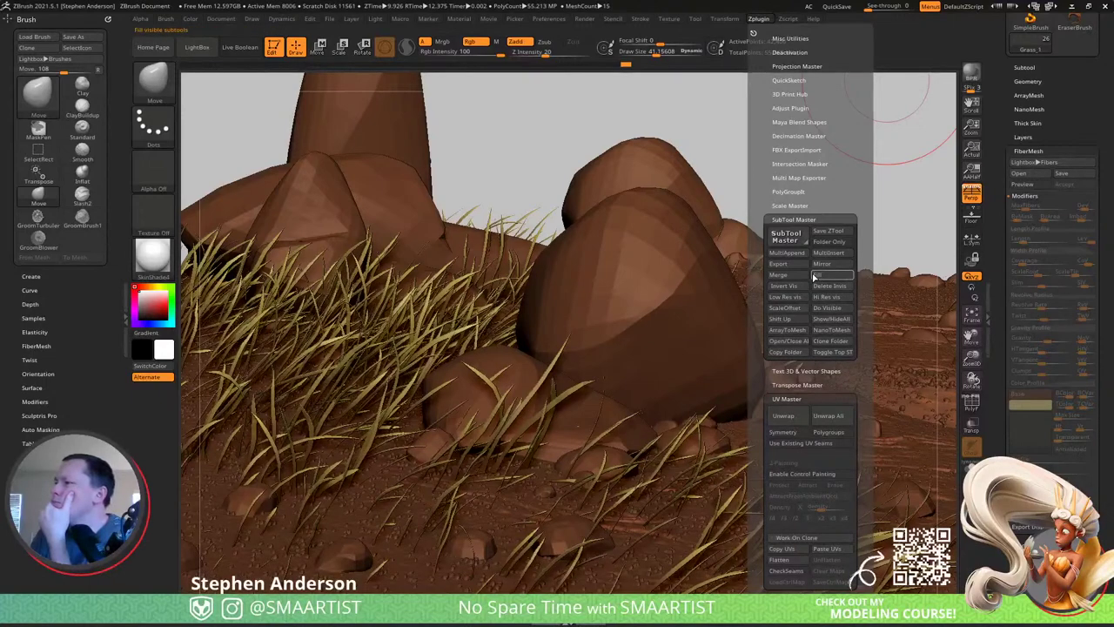
{"action": "left_click", "coordinate": [796, 218]}
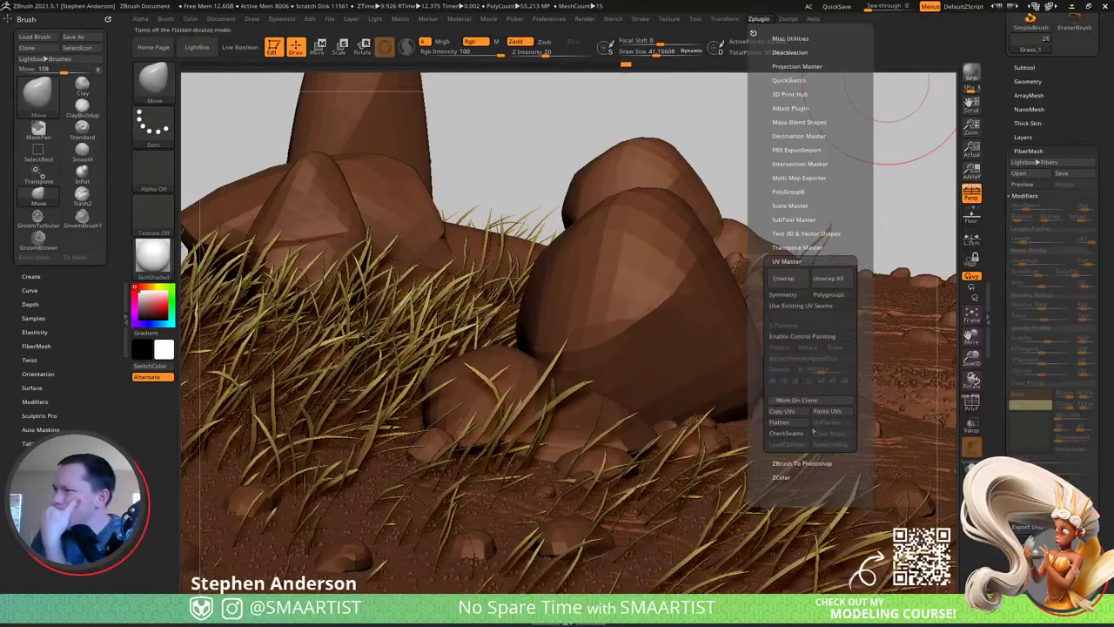
{"action": "left_click", "coordinate": [823, 417]}
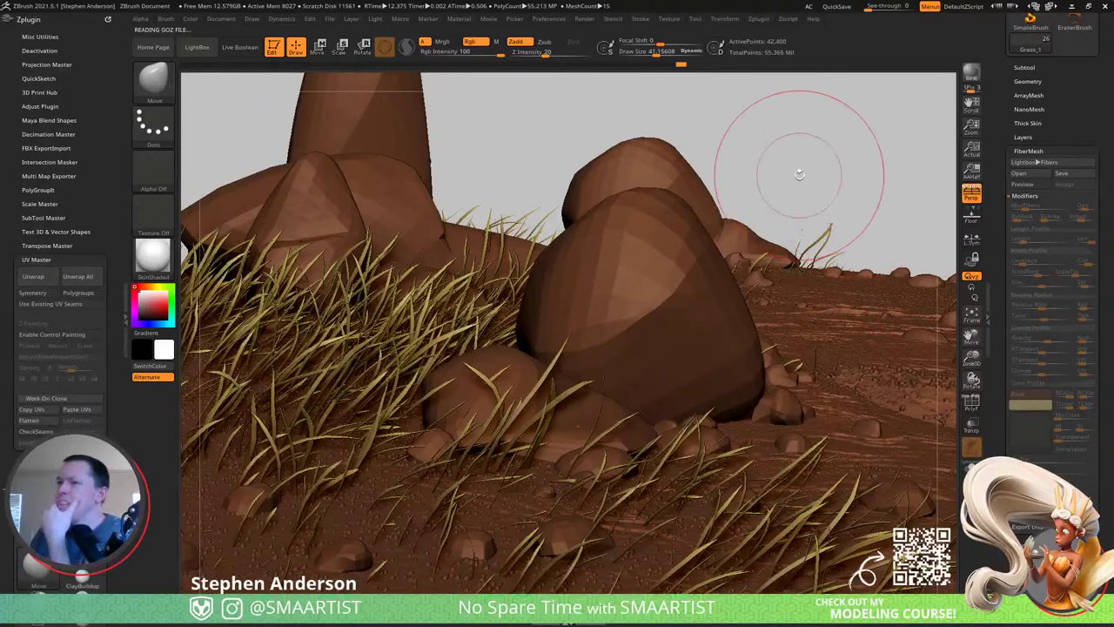
Open the texture map creation options for the Grass_1 subtool.
{"action": "left_click_drag", "start_coordinate": [1095, 365], "coordinate": [1095, 25]}
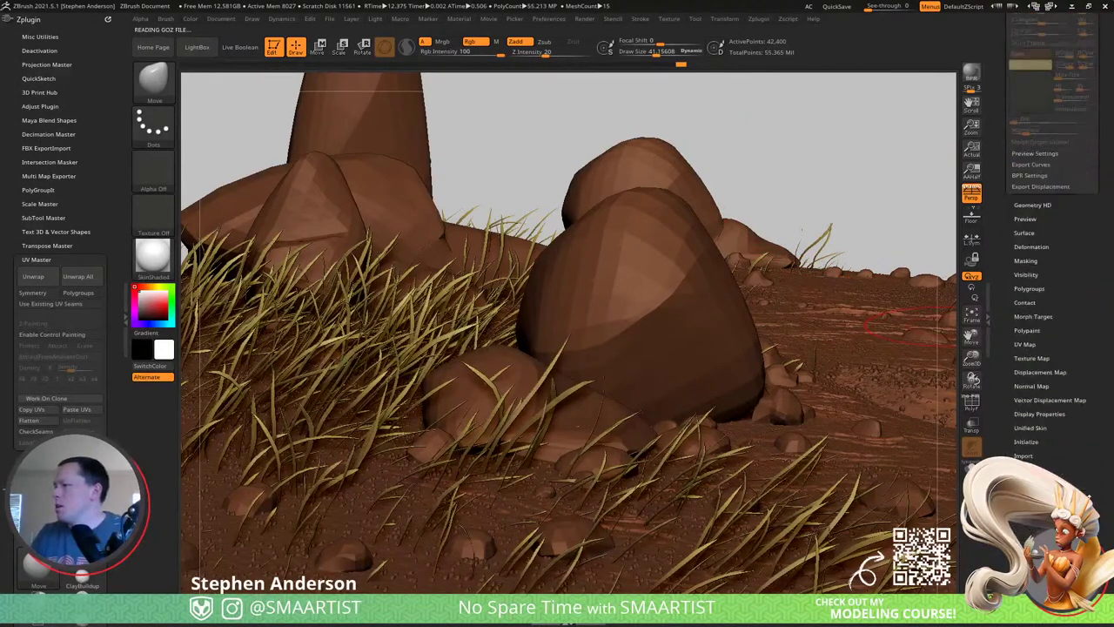
{"action": "left_click", "coordinate": [1036, 357]}
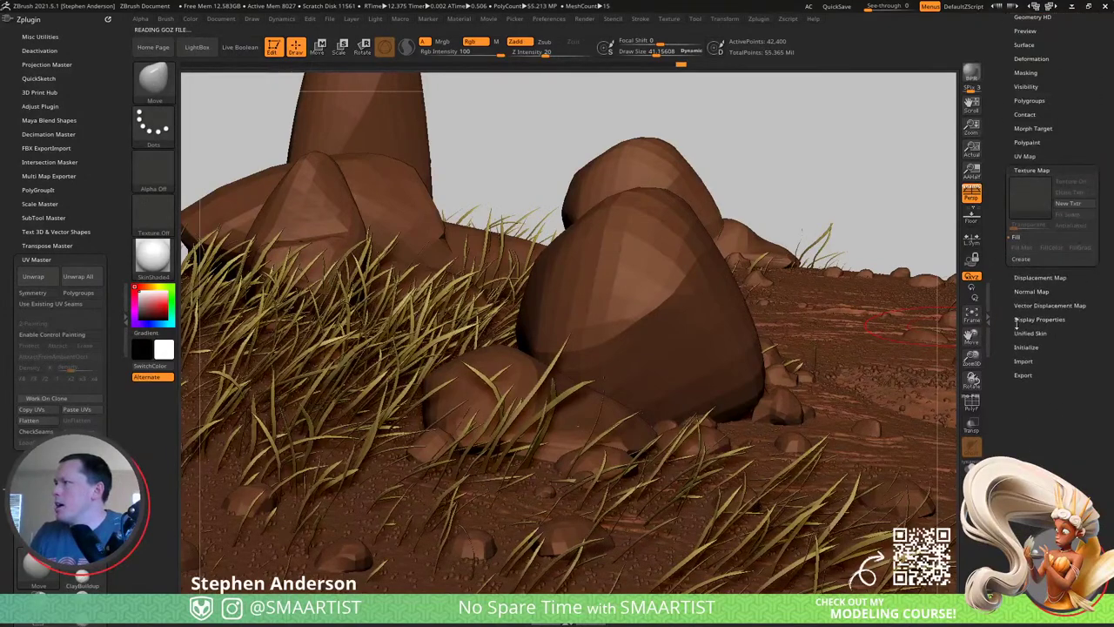
{"action": "left_click", "coordinate": [1022, 260]}
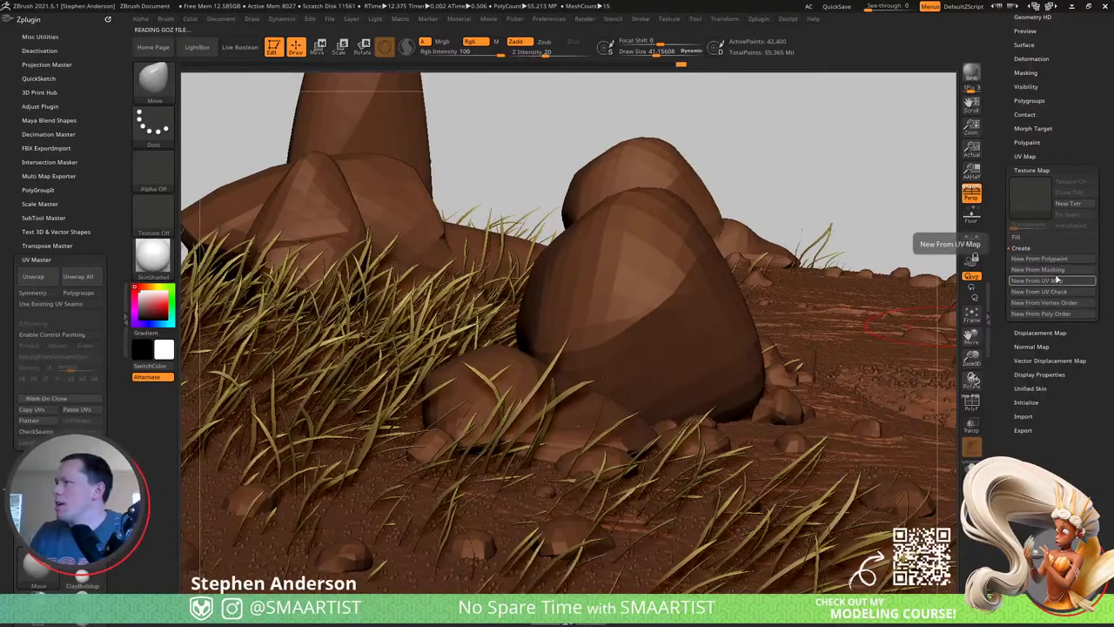
Try to generate a texture map for the grass from its polypaint.
{"action": "left_click", "coordinate": [1064, 261]}
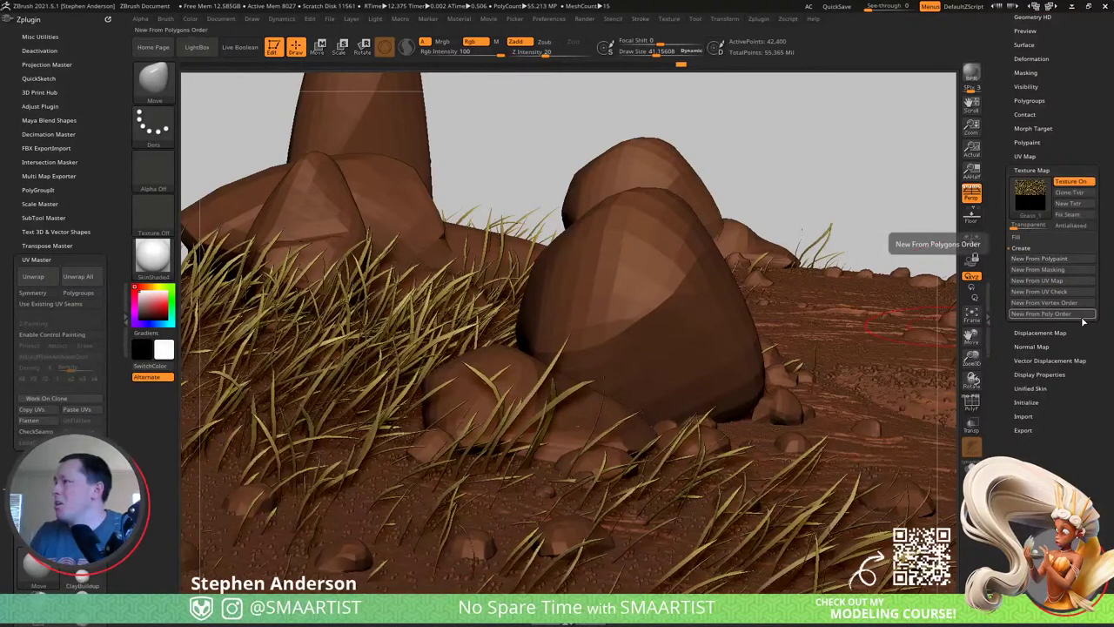
{"action": "mouse_move", "coordinate": [1046, 203]}
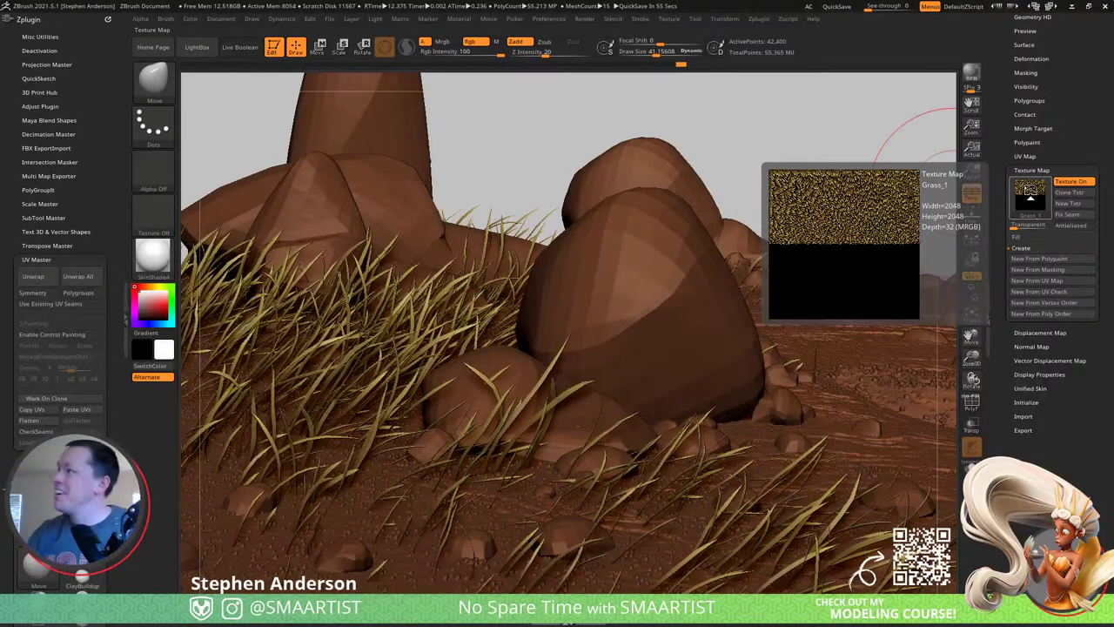
{"action": "key", "text": "ctrl+z"}
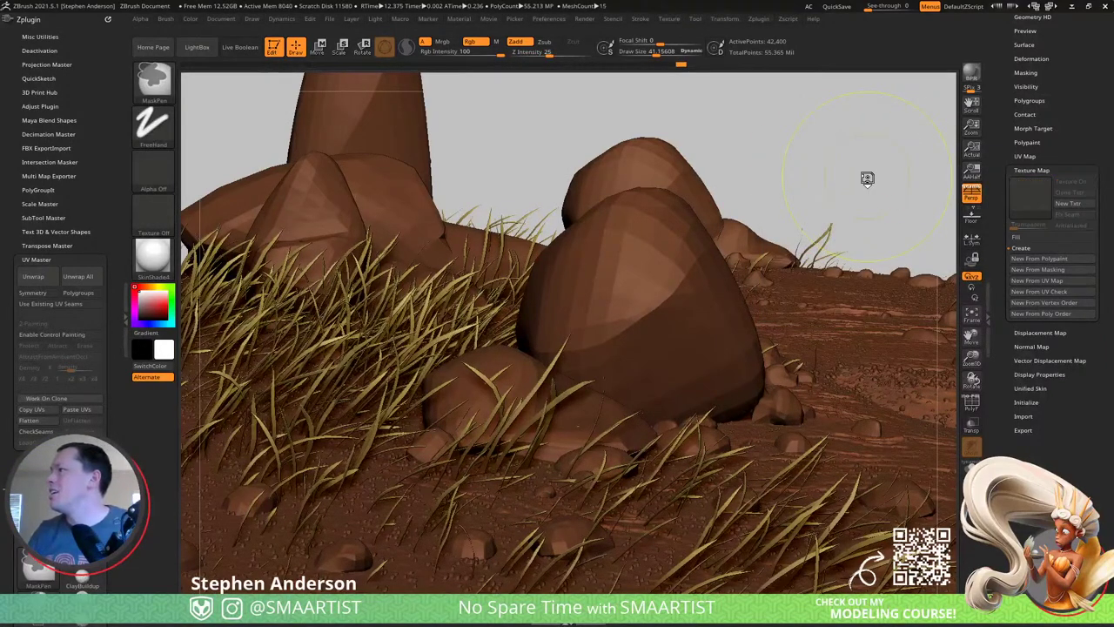
Make Ground_Extension the active subtool of the environment scene.
{"action": "mouse_move", "coordinate": [834, 228]}
{"action": "right_mouse_down", "text": "ctrl"}
{"action": "mouse_move", "coordinate": [655, 209]}
{"action": "mouse_move", "coordinate": [492, 249]}
{"action": "mouse_move", "coordinate": [575, 366]}
{"action": "mouse_move", "coordinate": [597, 377]}
{"action": "mouse_move", "coordinate": [558, 308]}
{"action": "right_mouse_up", "text": "ctrl"}
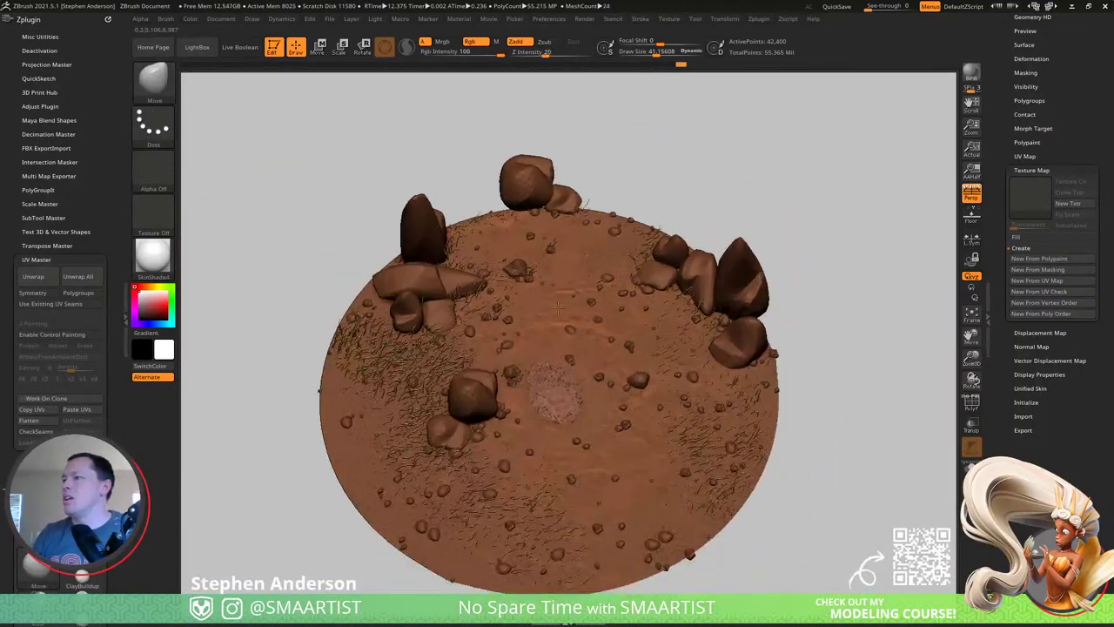
{"action": "left_click_drag", "start_coordinate": [558, 306], "coordinate": [616, 225]}
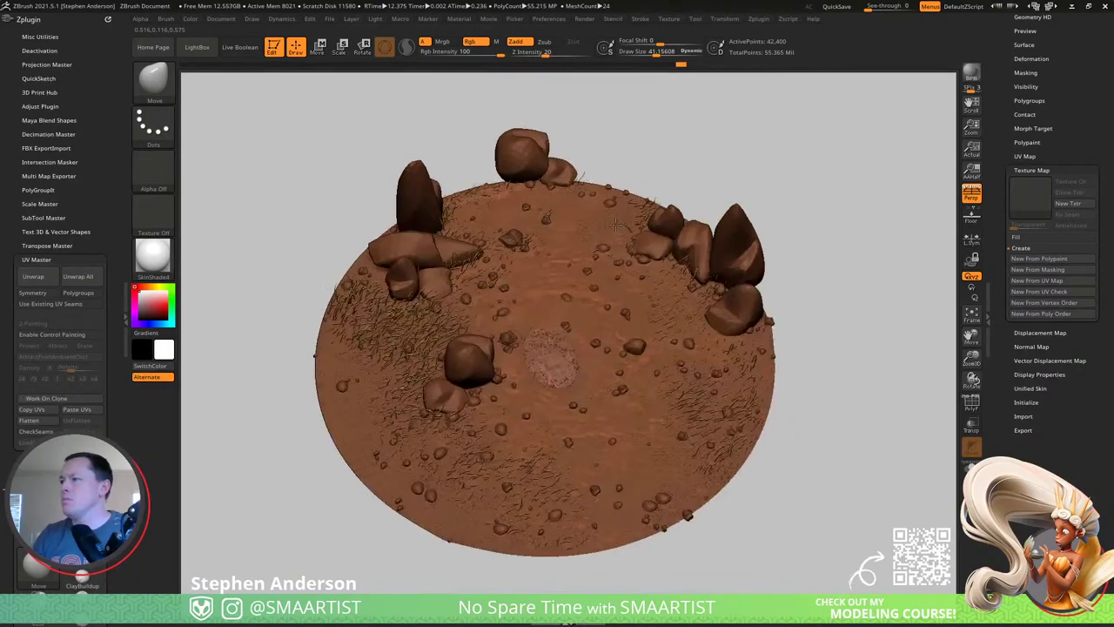
{"action": "right_click_drag", "start_coordinate": [615, 224], "coordinate": [623, 371], "text": "ctrl"}
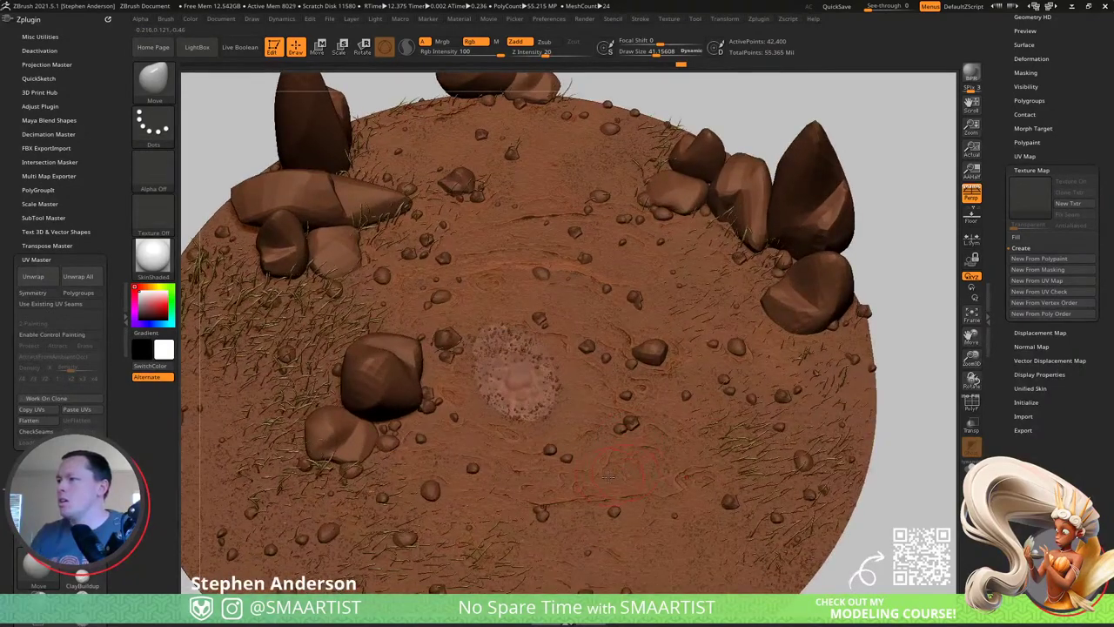
{"action": "key", "text": "n"}
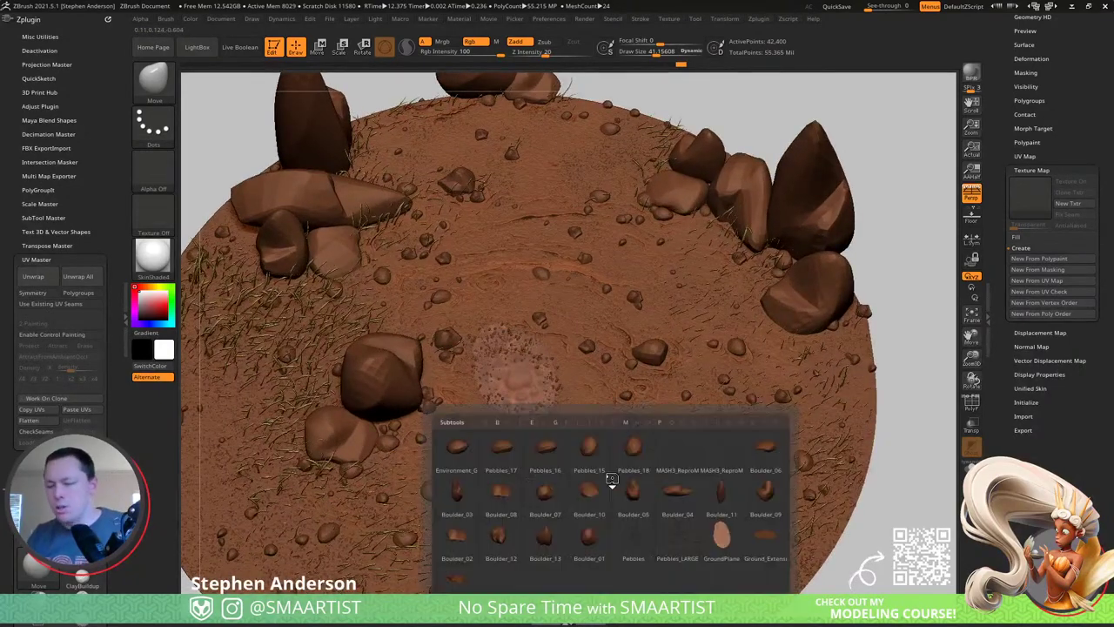
{"action": "left_click", "coordinate": [766, 542]}
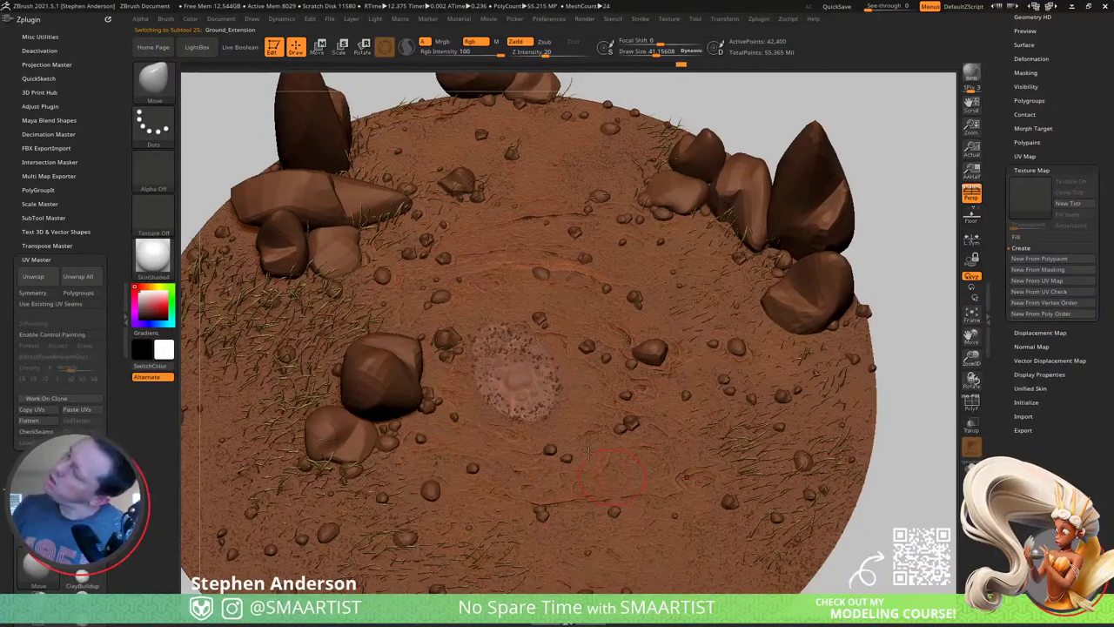
Check the polygon wireframe of the ground extension at its current subdivision level.
{"action": "key", "text": "shift+f"}
{"action": "key", "text": "shift"}
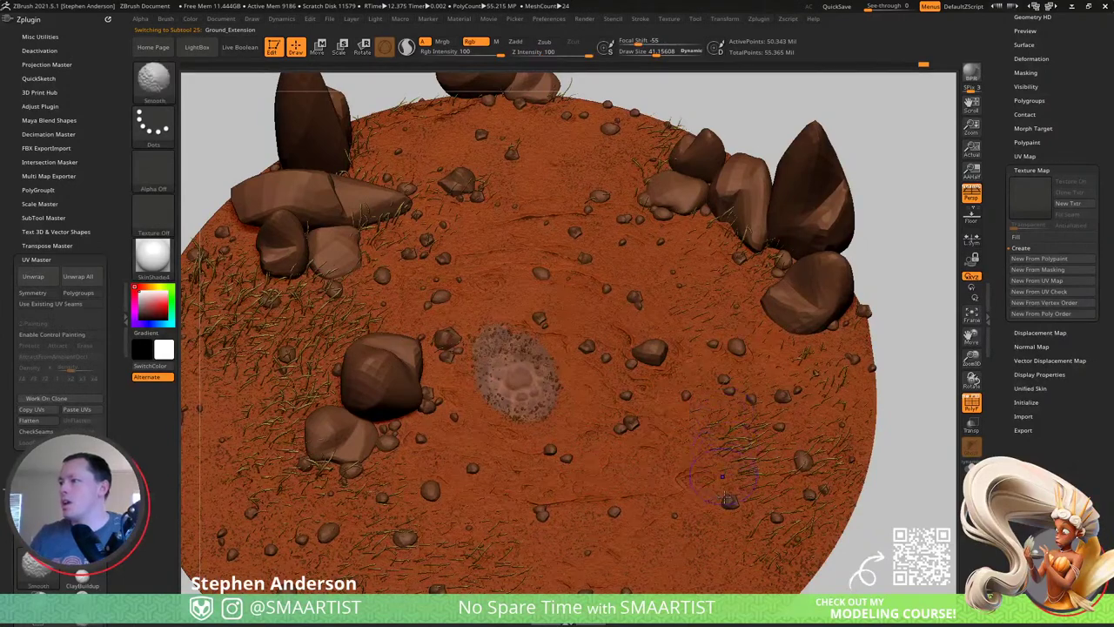
{"action": "key", "text": "shift+f"}
{"action": "key", "text": "shift+f"}
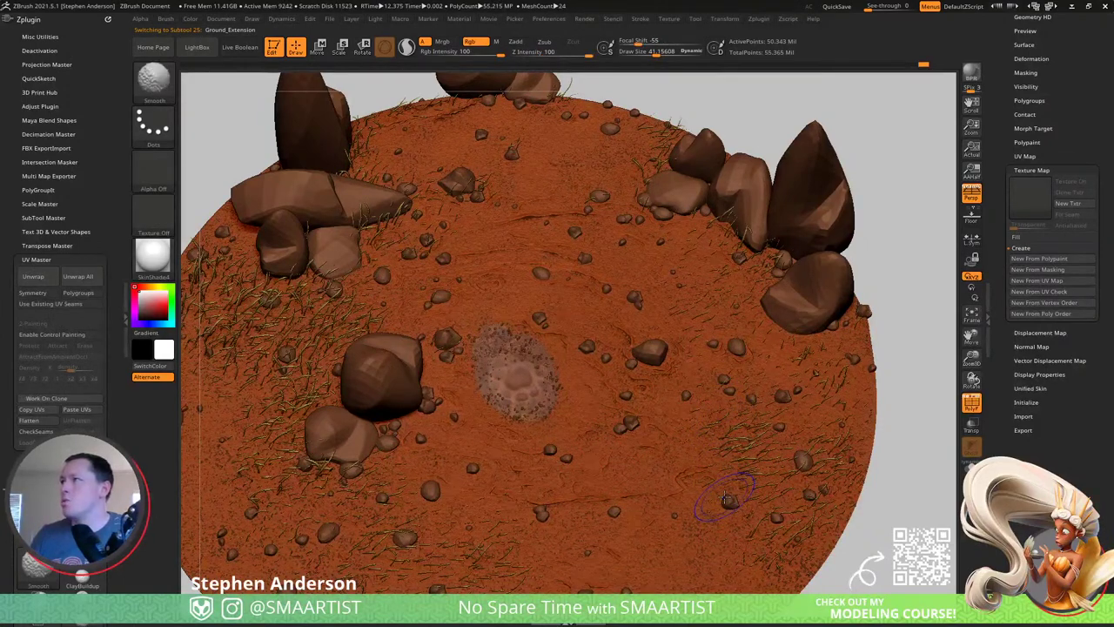
{"action": "key", "text": "shift+f"}
Lower the ground extension to subdivision level 5.
{"action": "left_click_drag", "start_coordinate": [1089, 42], "coordinate": [1082, 144]}
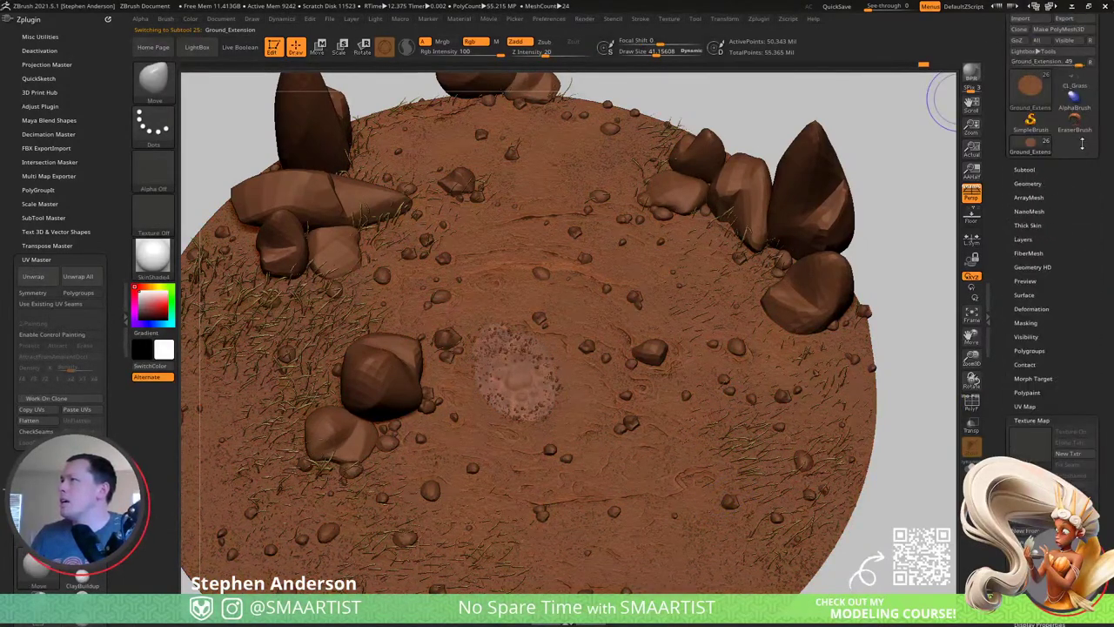
{"action": "left_click", "coordinate": [1030, 183]}
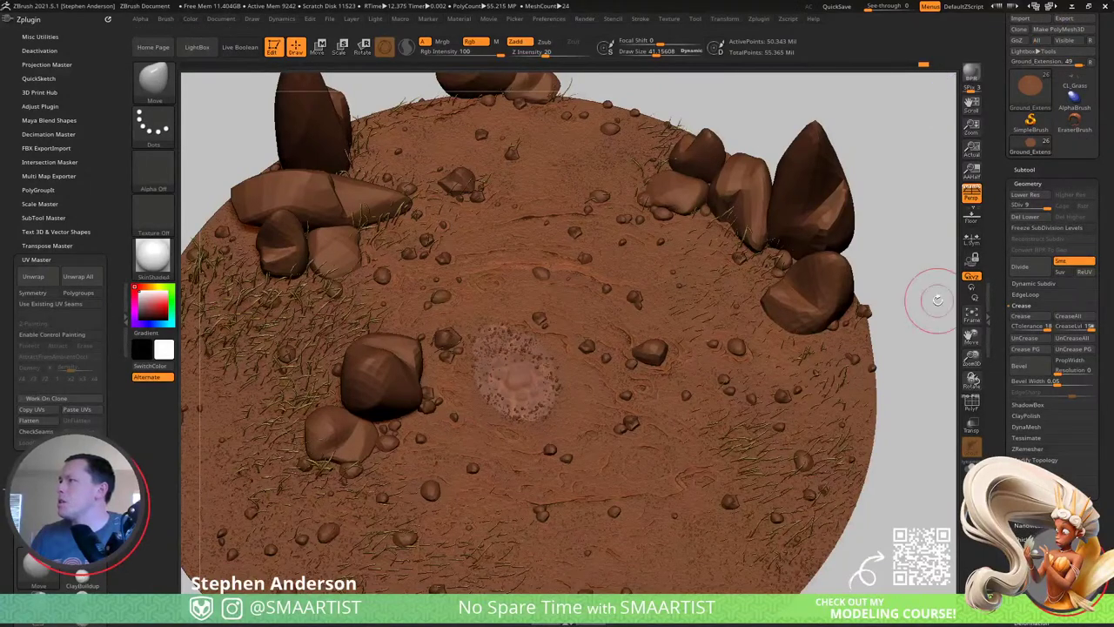
{"action": "key", "text": "shift"}
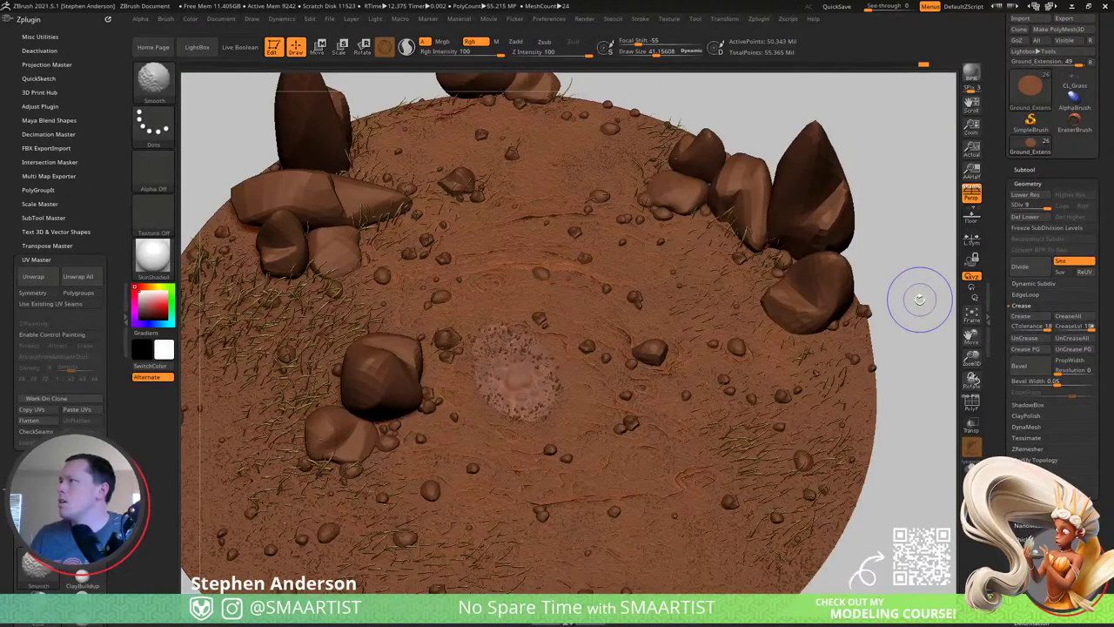
{"action": "key", "text": "shift+d"}
{"action": "key", "text": "shift+d"}
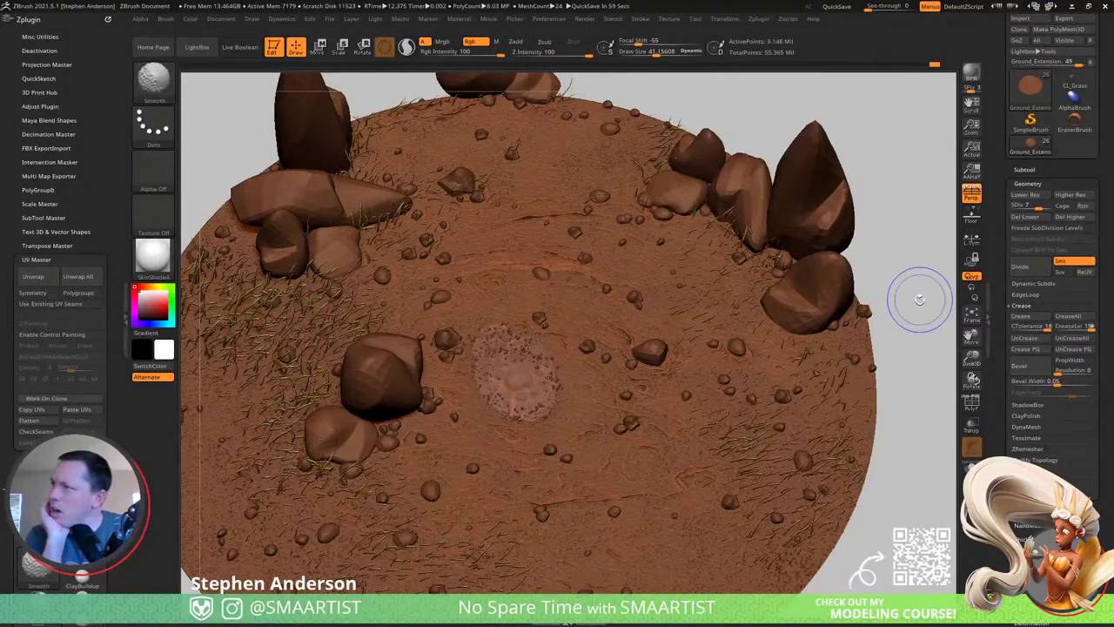
{"action": "key", "text": "shift+d"}
{"action": "key", "text": "shift+d"}
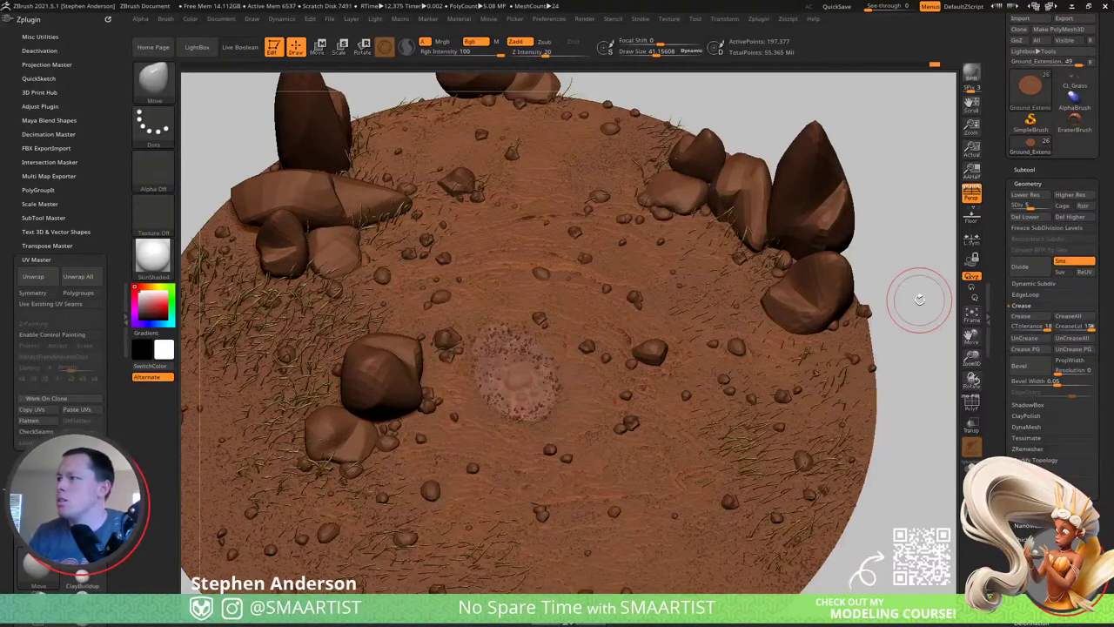
Isolate the ground extension with its wireframe displayed and examine its mesh flow up close.
{"action": "key", "text": "shift+f"}
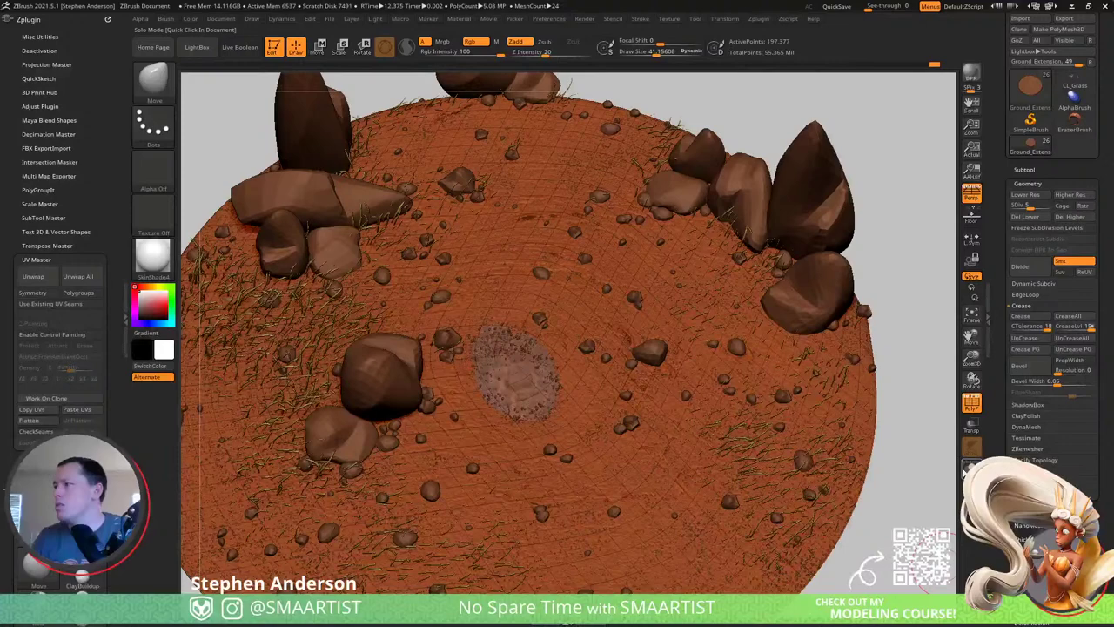
{"action": "left_click", "coordinate": [969, 470]}
{"action": "right_click_drag", "start_coordinate": [629, 372], "coordinate": [613, 322], "text": "ctrl"}
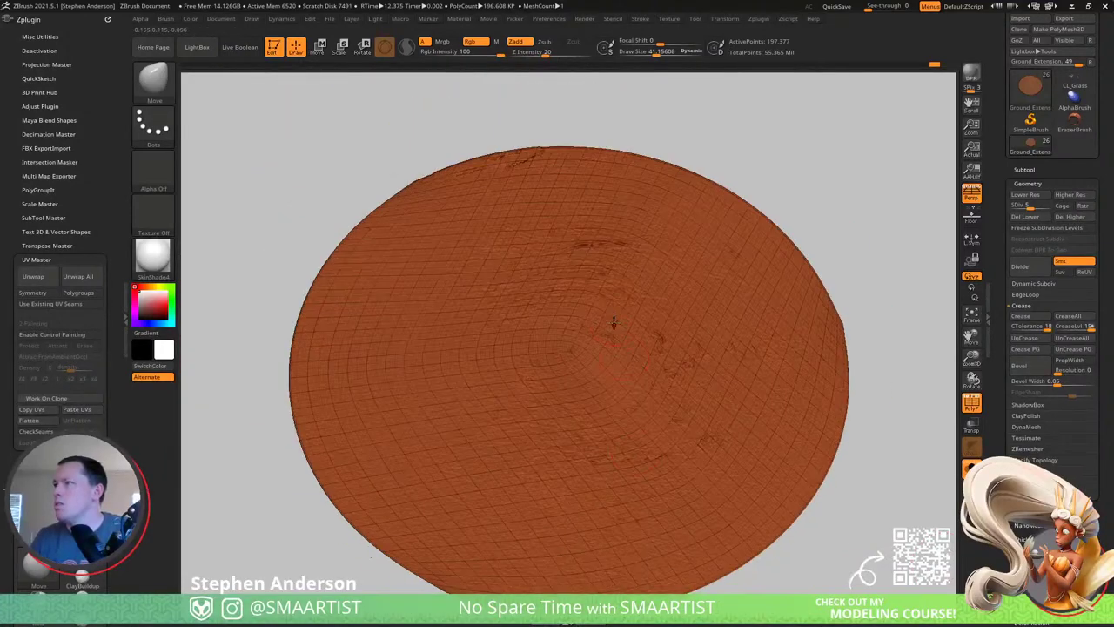
{"action": "right_click_drag", "start_coordinate": [676, 409], "coordinate": [846, 494]}
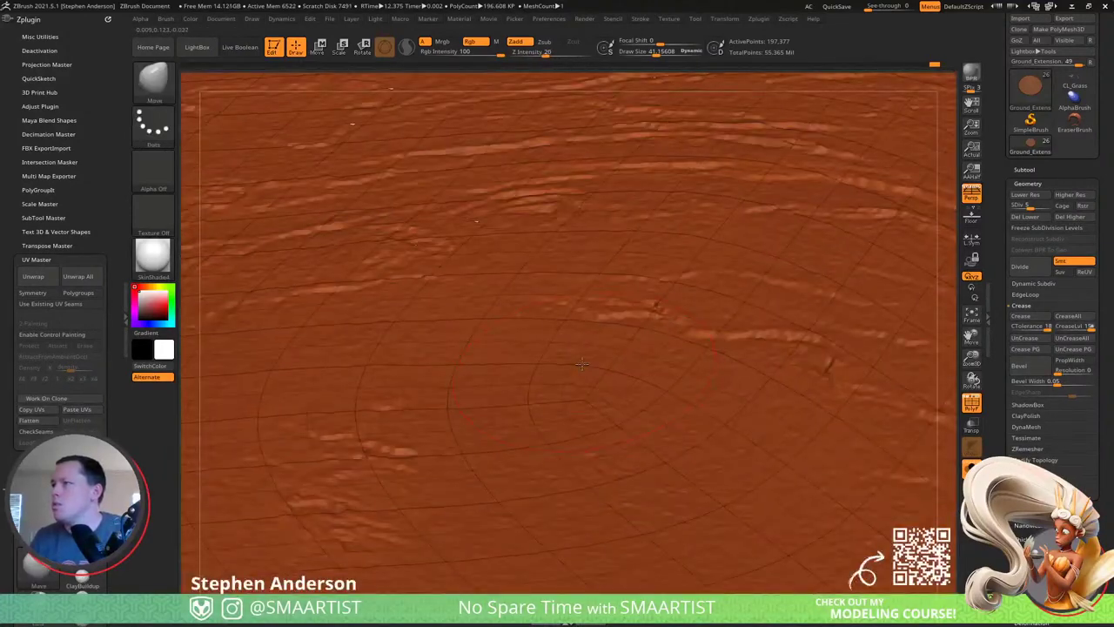
{"action": "mouse_move", "coordinate": [826, 364]}
{"action": "right_mouse_down"}
{"action": "mouse_move", "coordinate": [611, 324]}
{"action": "mouse_move", "coordinate": [701, 367]}
{"action": "mouse_move", "coordinate": [674, 330]}
{"action": "mouse_move", "coordinate": [682, 379]}
{"action": "mouse_move", "coordinate": [614, 329]}
{"action": "mouse_move", "coordinate": [698, 372]}
{"action": "right_mouse_up"}
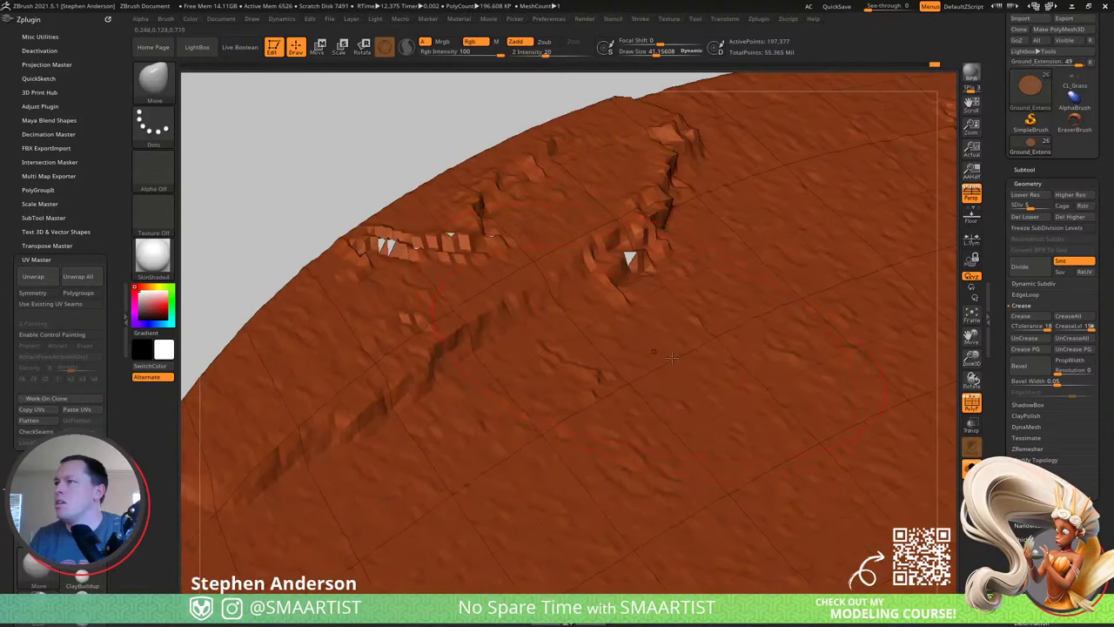
Compare the ground's crack detail at subdivision levels 6 and 5.
{"action": "key", "text": "d"}
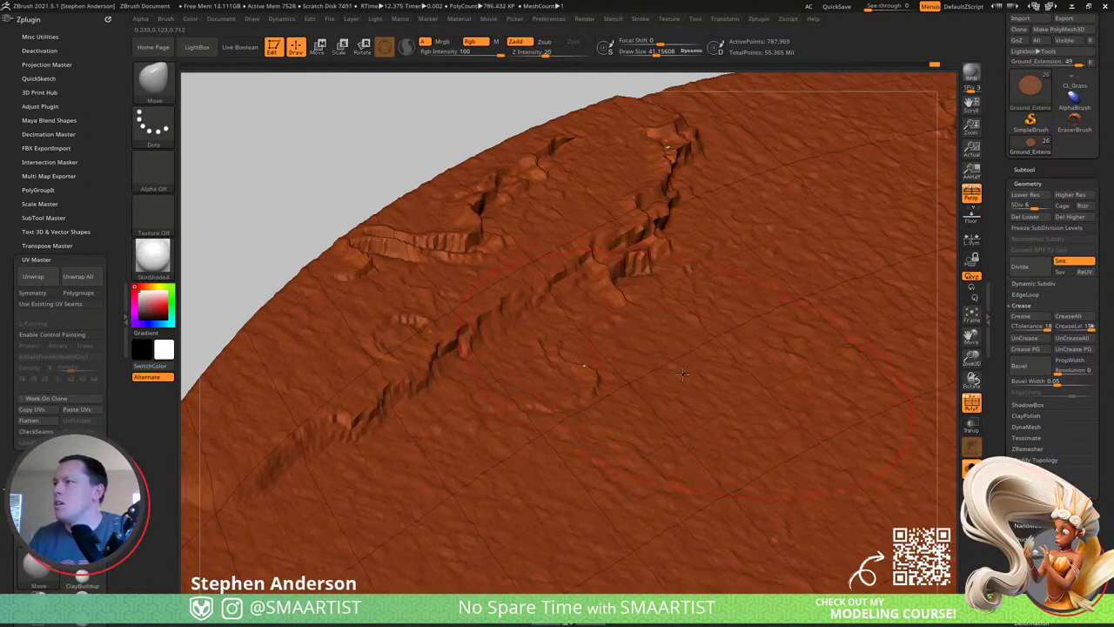
{"action": "key", "text": "shift"}
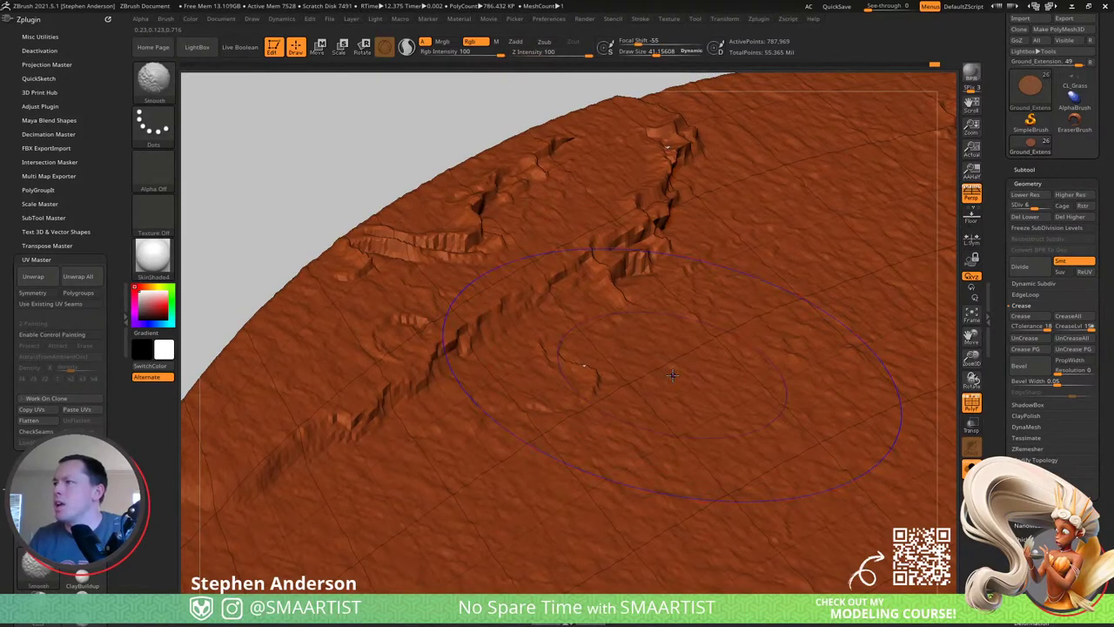
{"action": "key", "text": "shift+d"}
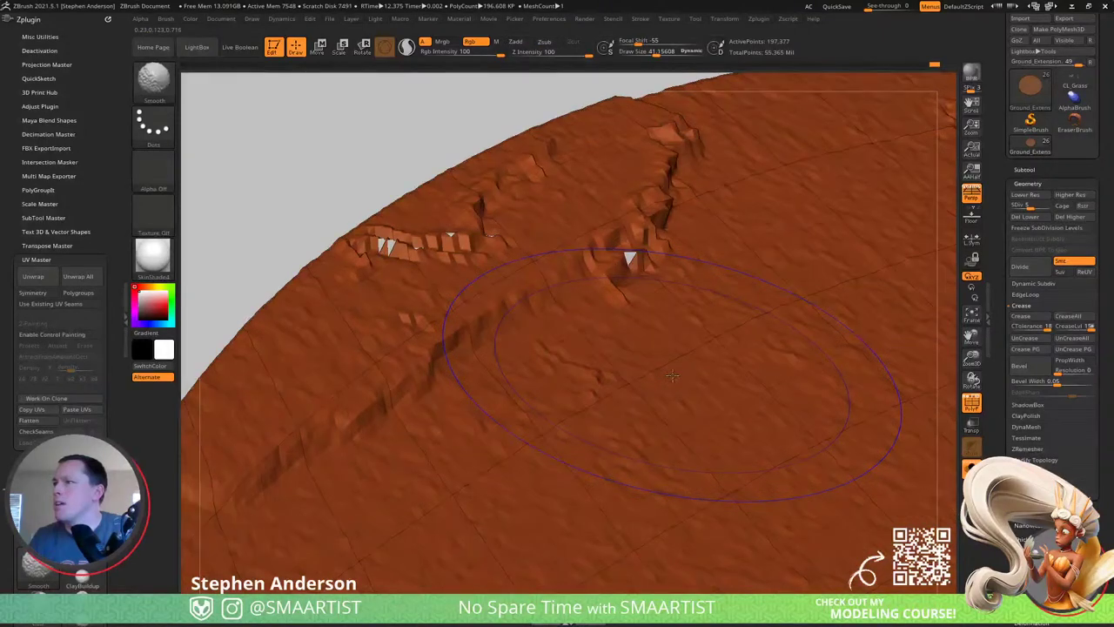
{"action": "mouse_move", "coordinate": [664, 314]}
{"action": "right_mouse_down"}
{"action": "mouse_move", "coordinate": [683, 314]}
{"action": "mouse_move", "coordinate": [682, 293]}
{"action": "mouse_move", "coordinate": [672, 377]}
{"action": "mouse_move", "coordinate": [570, 308]}
{"action": "mouse_move", "coordinate": [460, 299]}
{"action": "mouse_move", "coordinate": [657, 410]}
{"action": "mouse_move", "coordinate": [729, 374]}
{"action": "mouse_move", "coordinate": [752, 395]}
{"action": "right_mouse_up"}
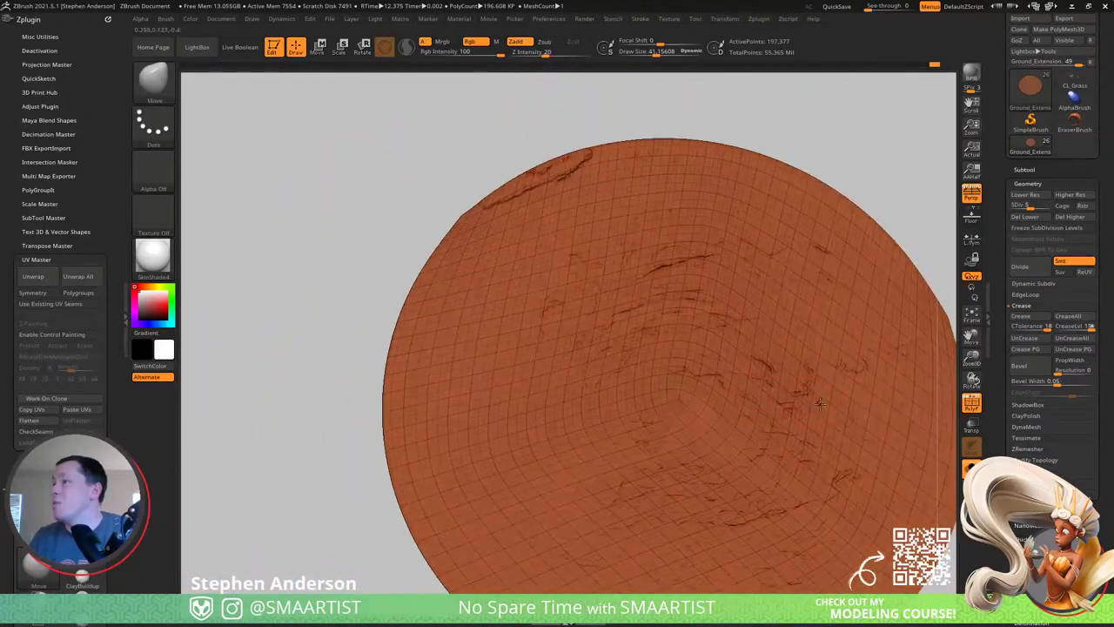
Duplicate the ground extension subtool and delete the copy's lower subdivision levels, keeping the highest one.
{"action": "key", "text": "ctrl+d"}
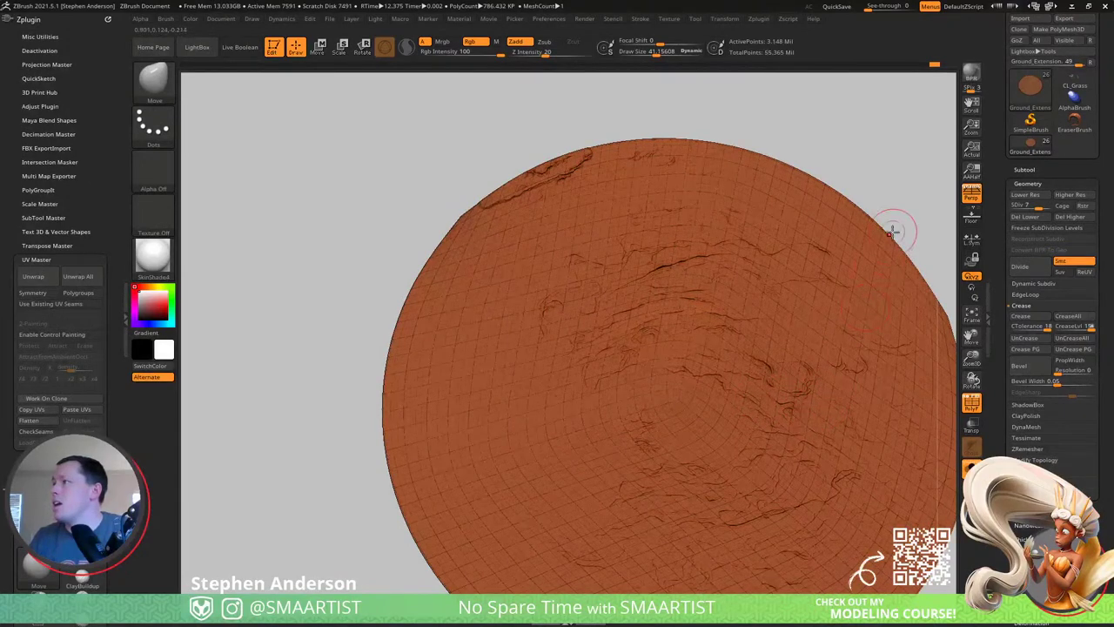
{"action": "key", "text": "ctrl+d"}
{"action": "key", "text": "ctrl+shift+d"}
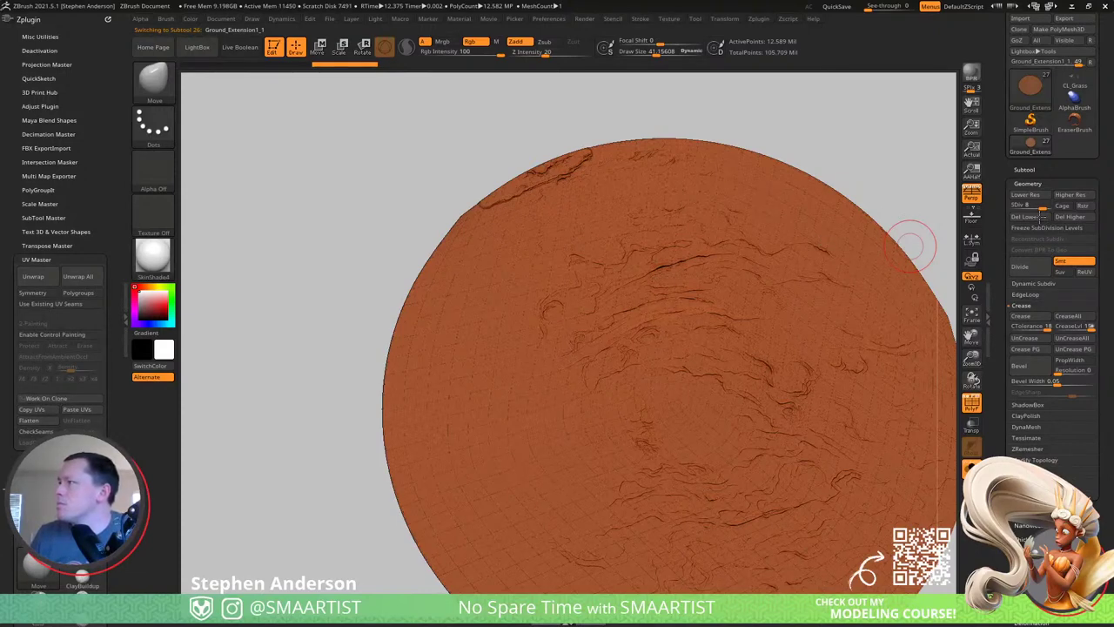
{"action": "left_click", "coordinate": [1027, 216]}
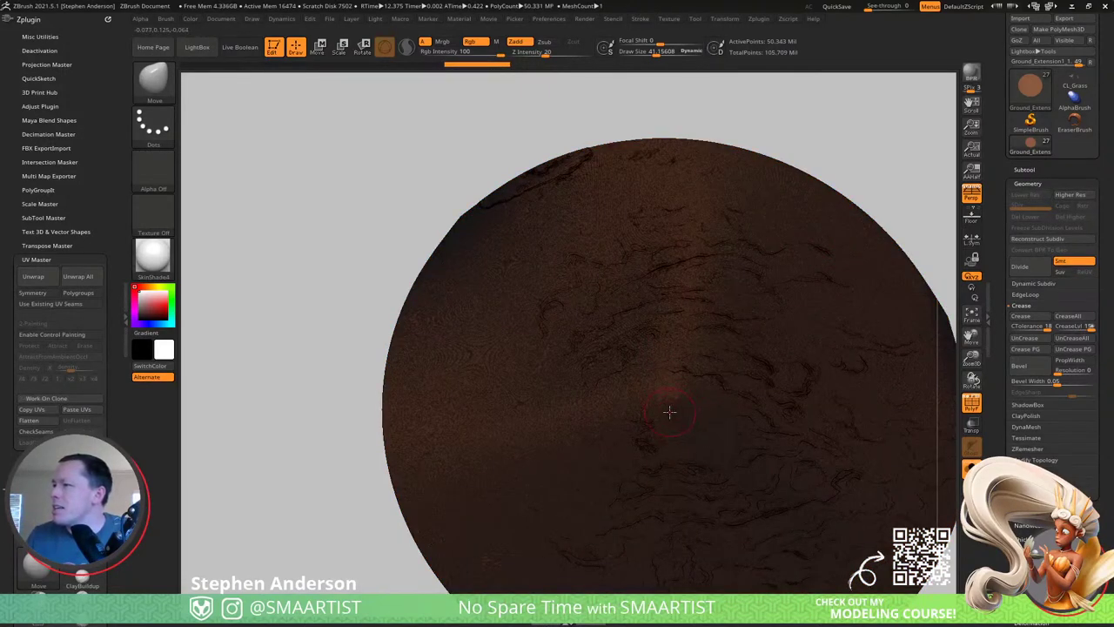
Inspect the duplicated ground's fine surface detail up close and turn off its wireframe.
{"action": "right_click_drag", "start_coordinate": [783, 492], "coordinate": [815, 538], "text": "ctrl"}
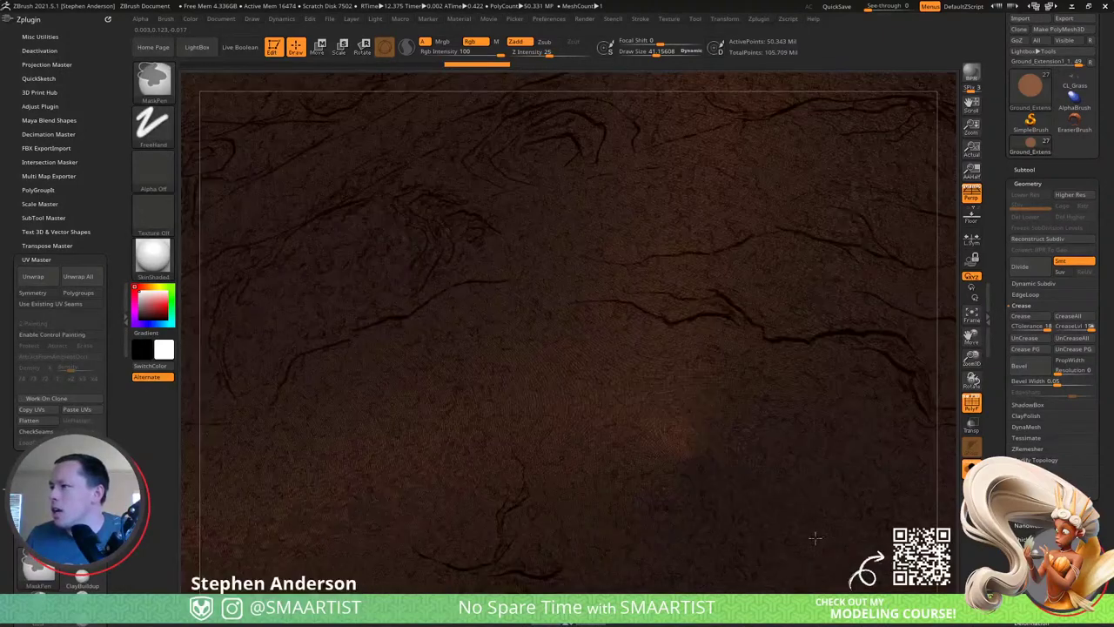
{"action": "right_click_drag", "start_coordinate": [694, 475], "coordinate": [770, 545], "text": "ctrl"}
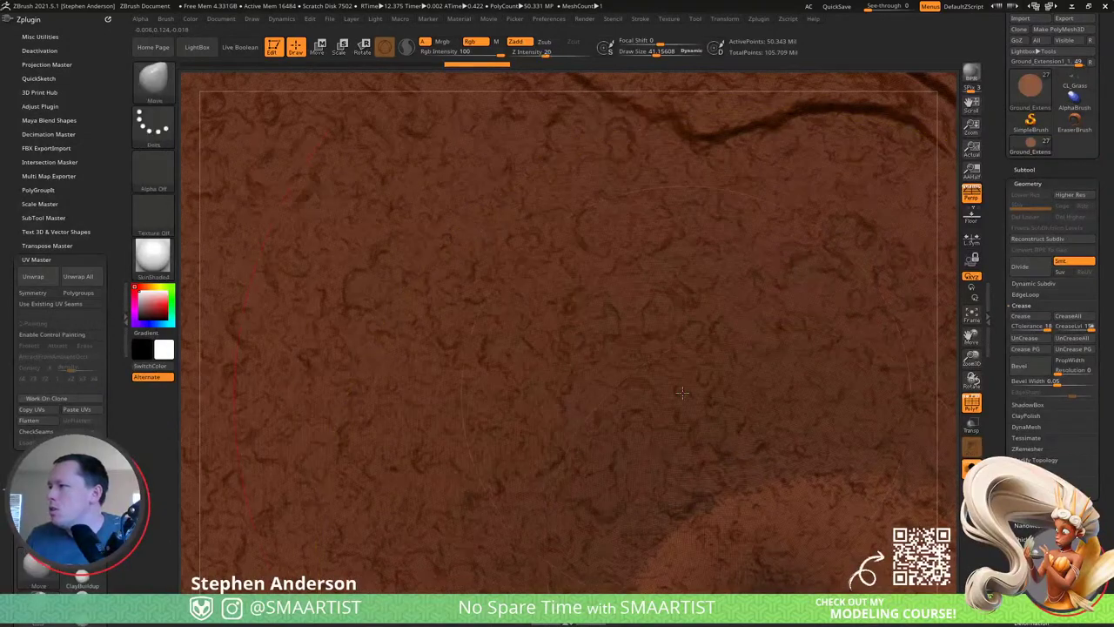
{"action": "key", "text": "shift"}
{"action": "key", "text": "shift+f"}
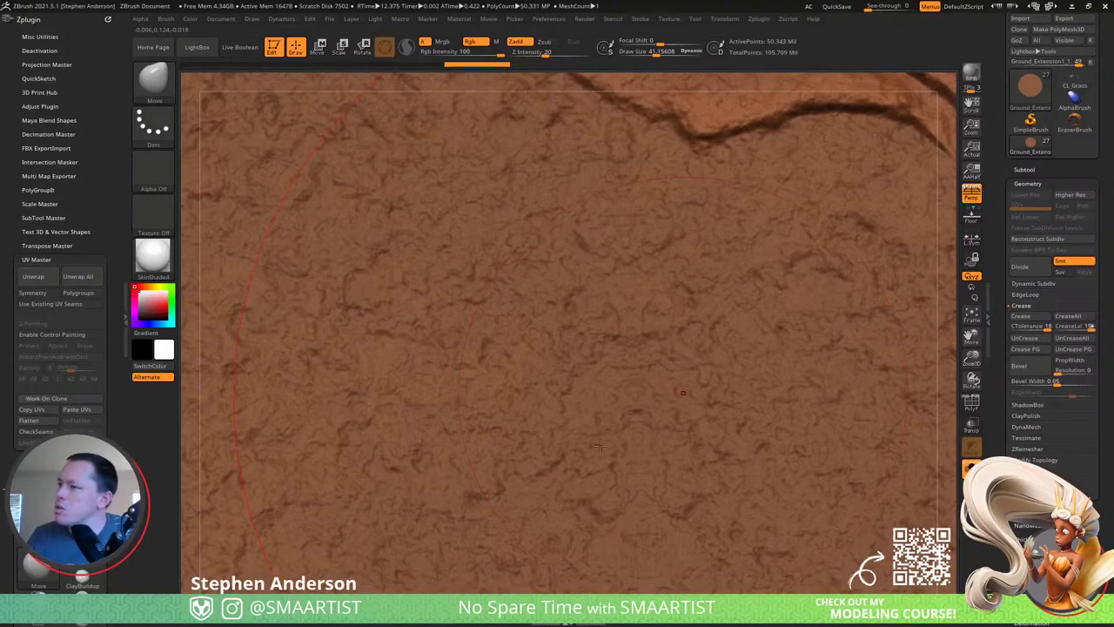
Run ZRemesher on the duplicated ground mesh.
{"action": "key", "text": "f"}
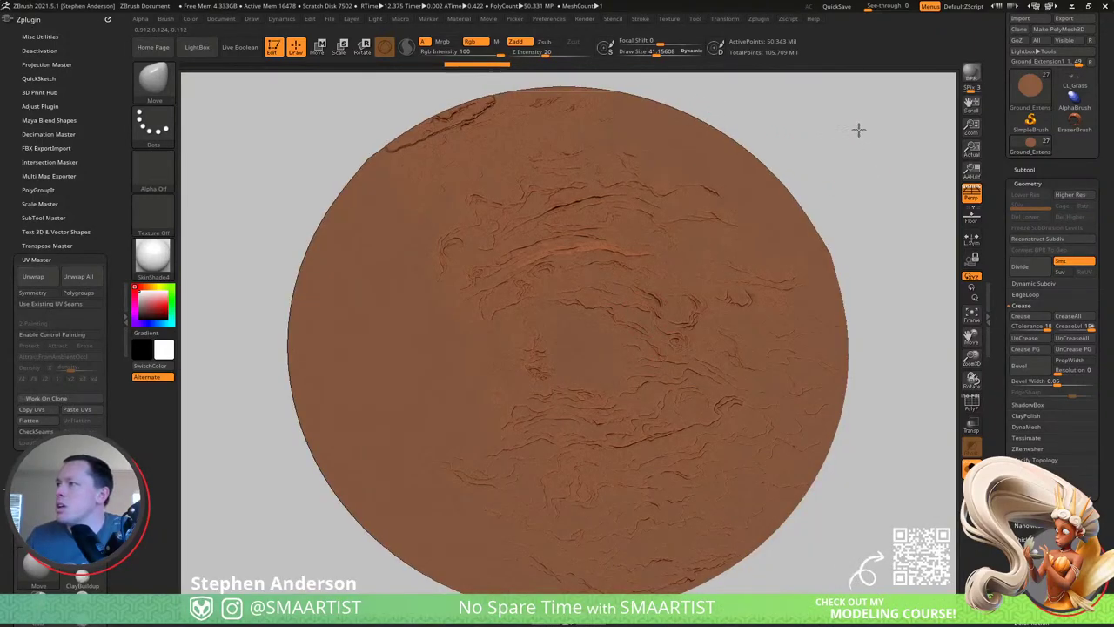
{"action": "mouse_move", "coordinate": [858, 127]}
{"action": "left_mouse_down"}
{"action": "mouse_move", "coordinate": [872, 162]}
{"action": "mouse_move", "coordinate": [858, 124]}
{"action": "left_mouse_up"}
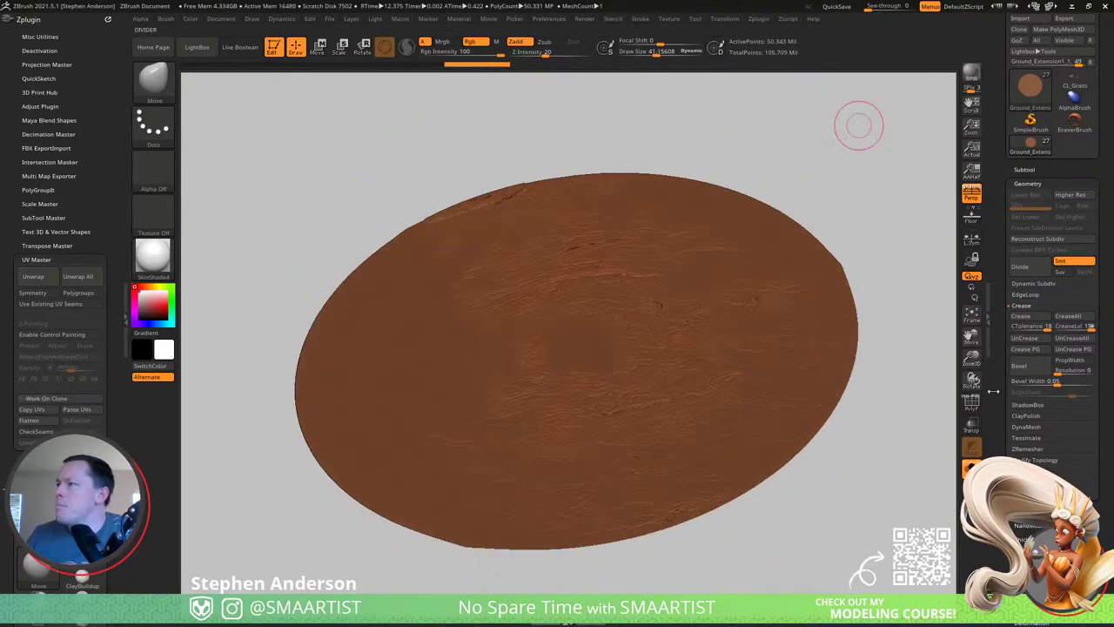
{"action": "left_click", "coordinate": [1033, 447]}
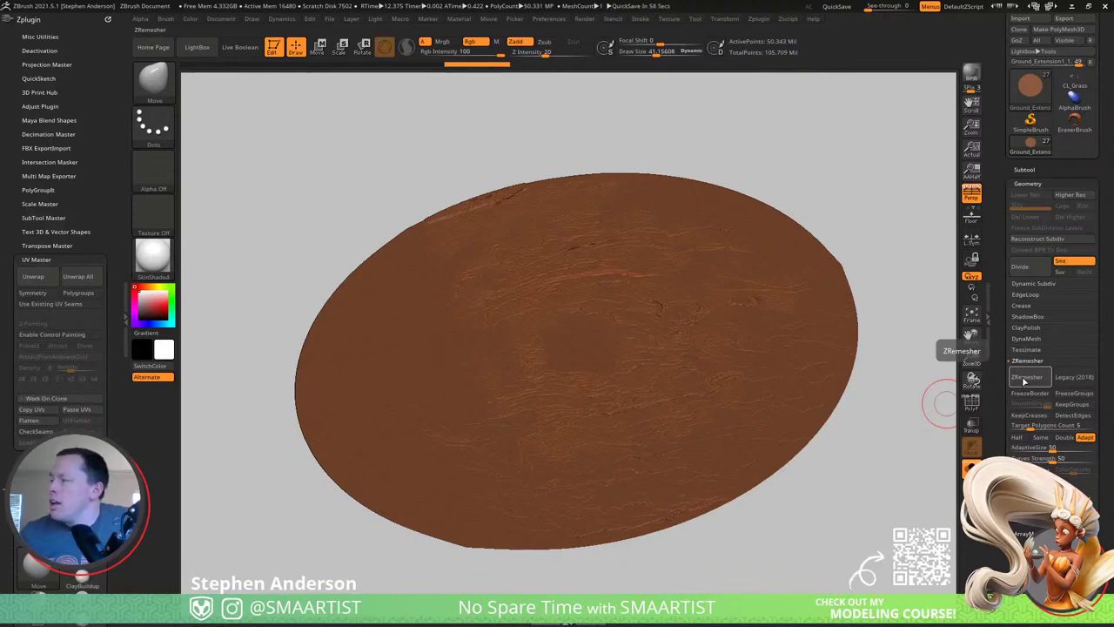
{"action": "left_click", "coordinate": [1023, 378]}
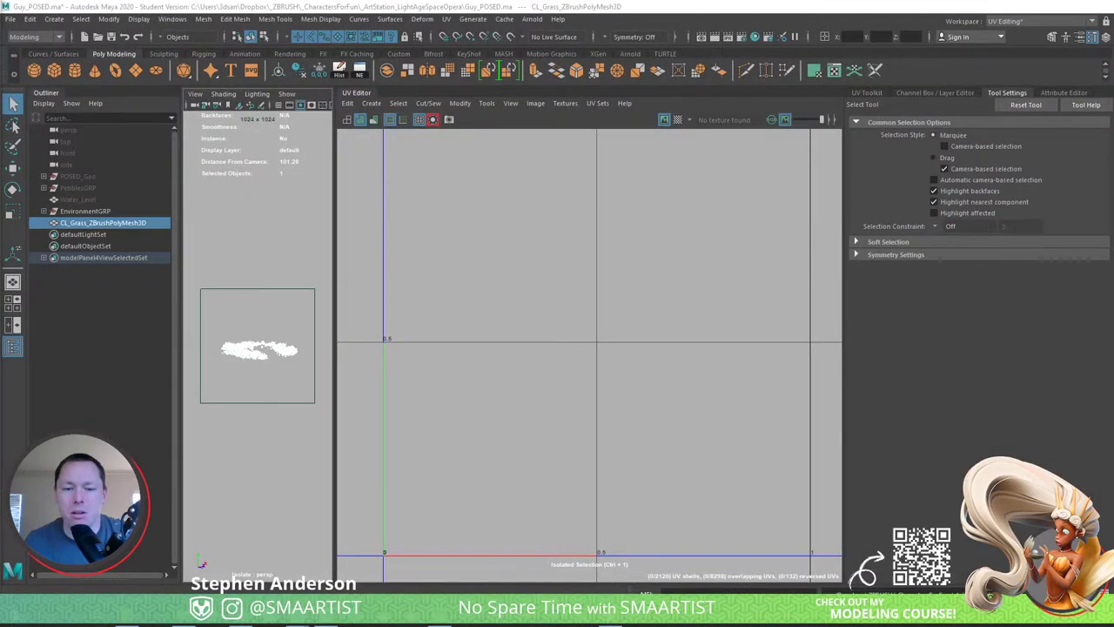
In Maya, deselect the grass mesh and widen the perspective viewport beside the UV Editor.
{"action": "left_click", "coordinate": [388, 393]}
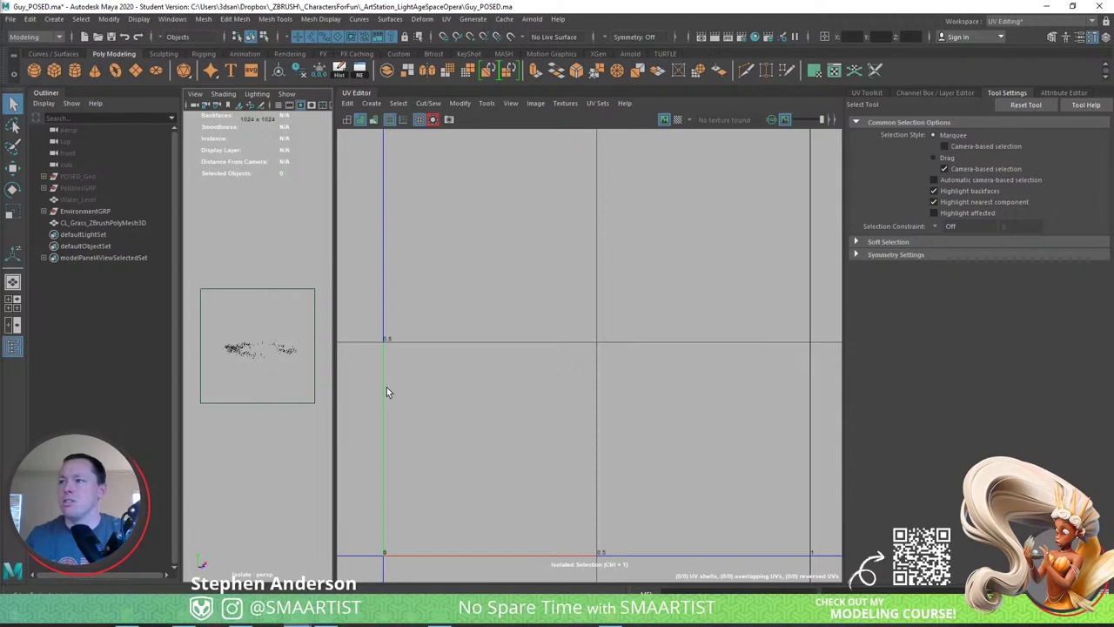
{"action": "left_click_drag", "start_coordinate": [335, 387], "coordinate": [716, 384]}
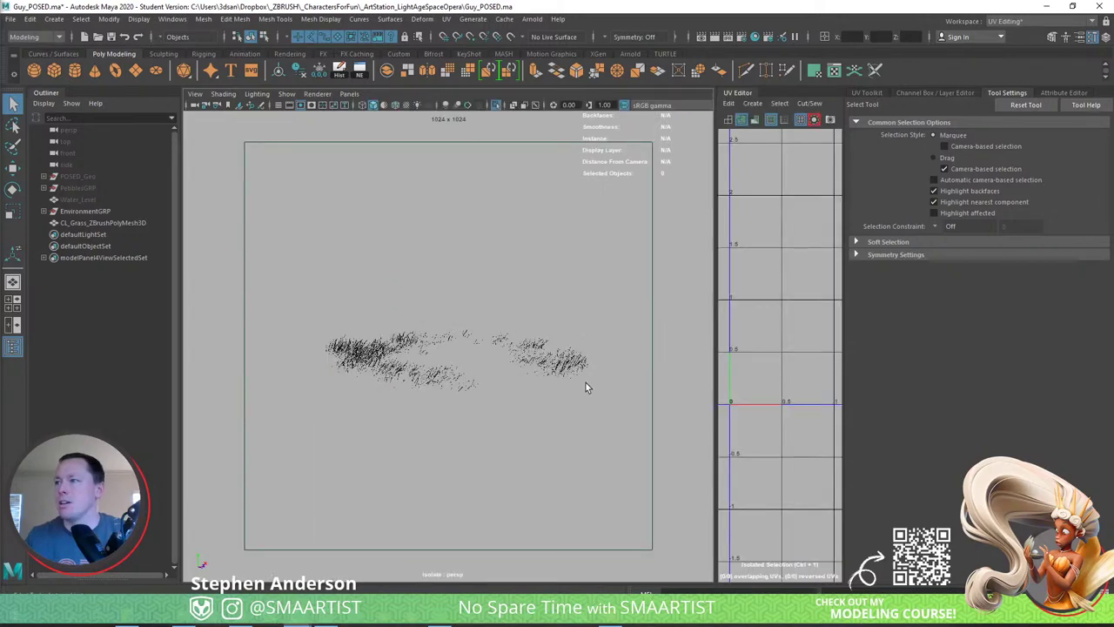
Exit the grass mesh's isolated view to show the whole environment and select the grass mesh for inspection among the rocks.
{"action": "key", "text": "ctrl+1"}
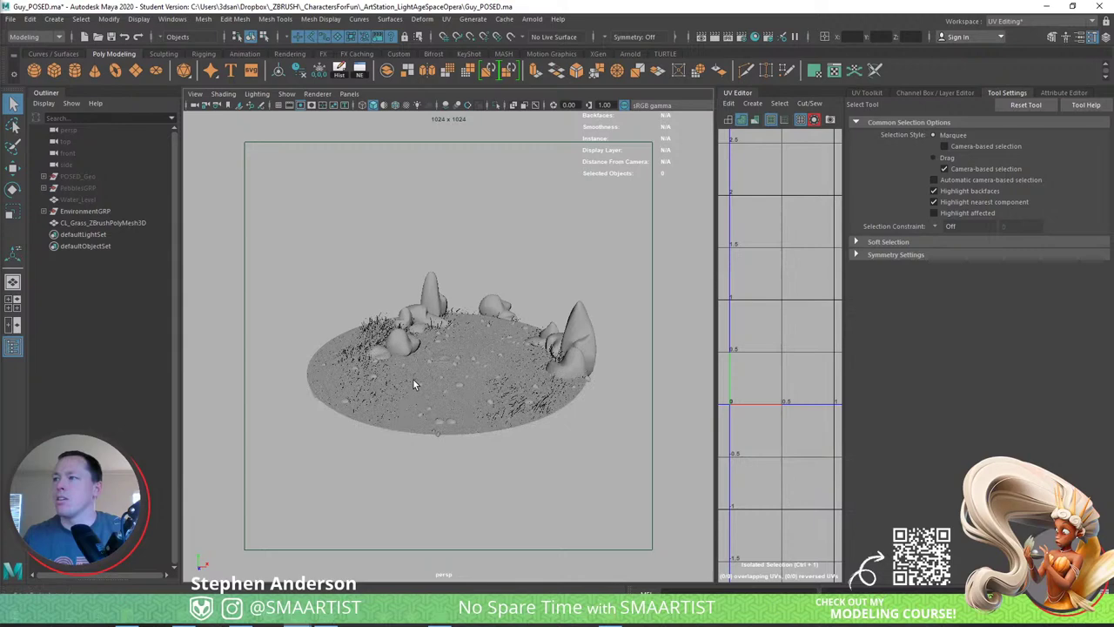
{"action": "scroll", "coordinate": [328, 420], "scroll_direction": "up", "scroll_amount": 5}
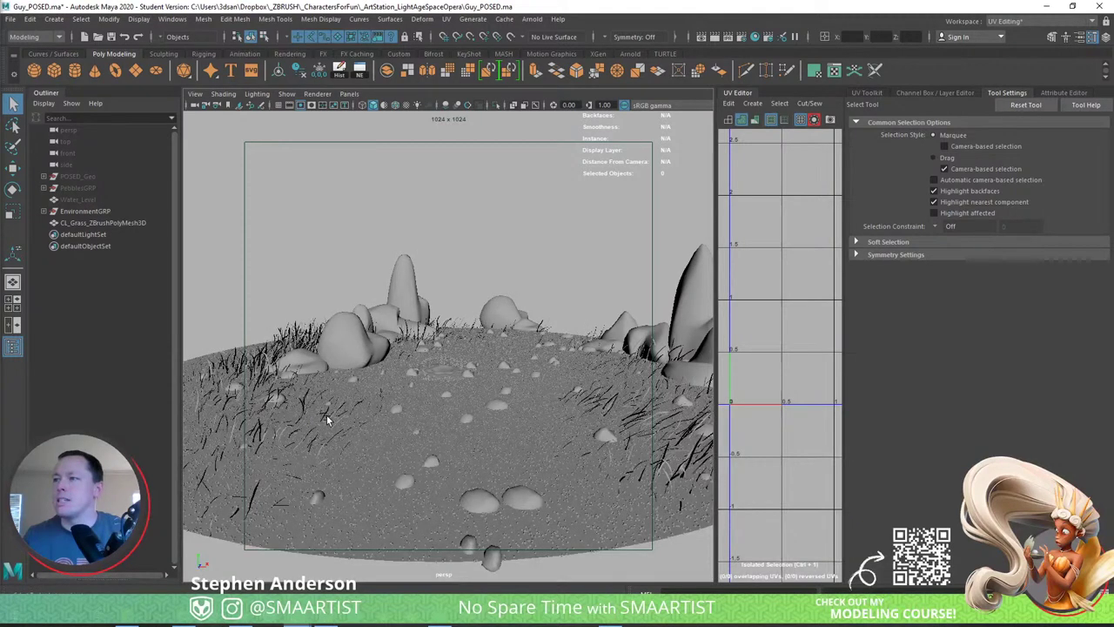
{"action": "left_click", "coordinate": [328, 420]}
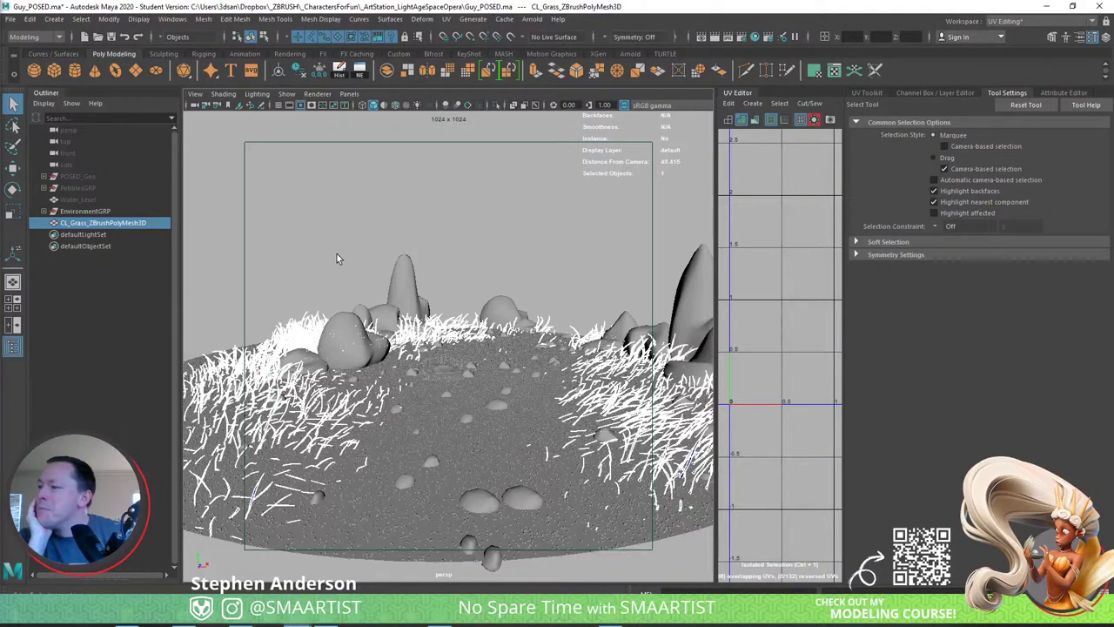
{"action": "left_click_drag", "start_coordinate": [337, 253], "coordinate": [365, 272], "text": "alt"}
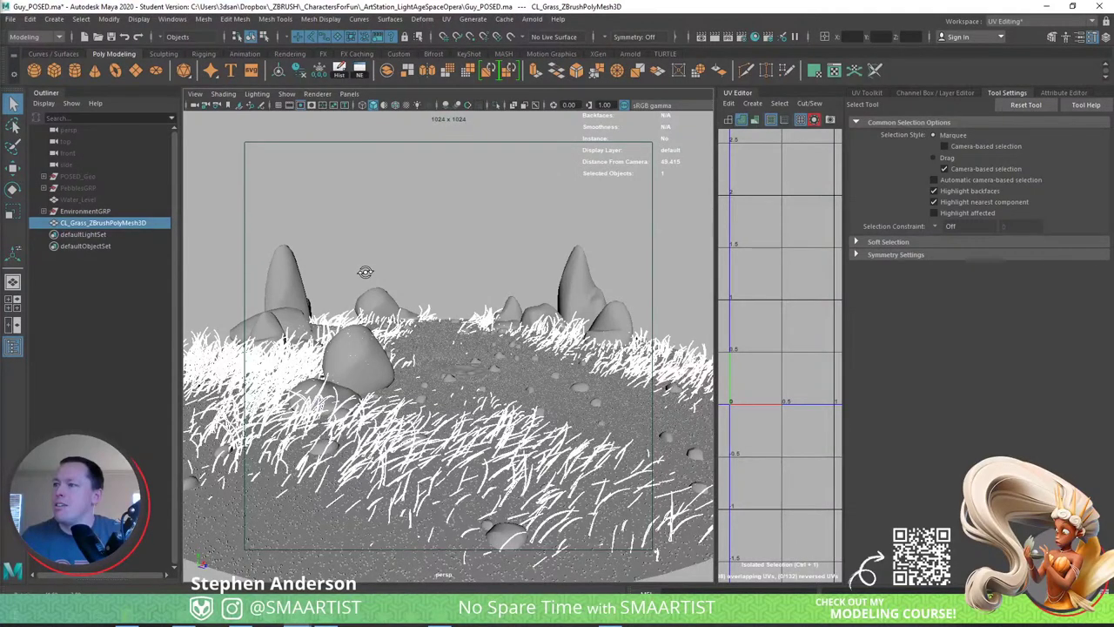
{"action": "left_click_drag", "start_coordinate": [365, 272], "coordinate": [363, 276], "text": "alt"}
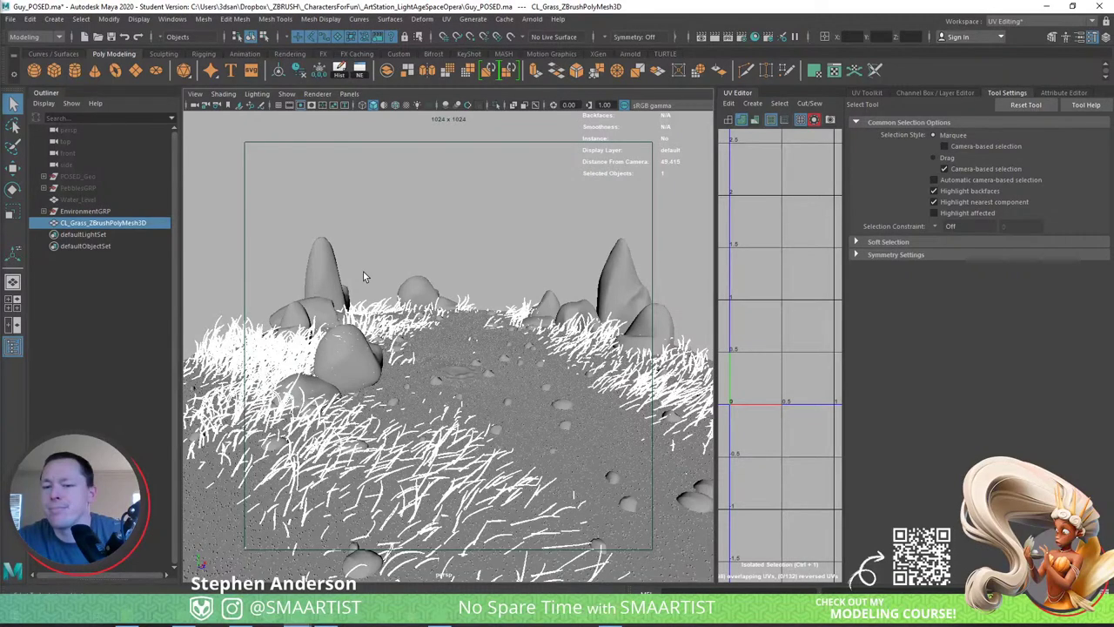
Deselect the grass mesh and bring the hidden POSED_Geo character back into the scene.
{"action": "left_click", "coordinate": [363, 272]}
{"action": "left_click_drag", "start_coordinate": [498, 315], "coordinate": [459, 331], "text": "alt"}
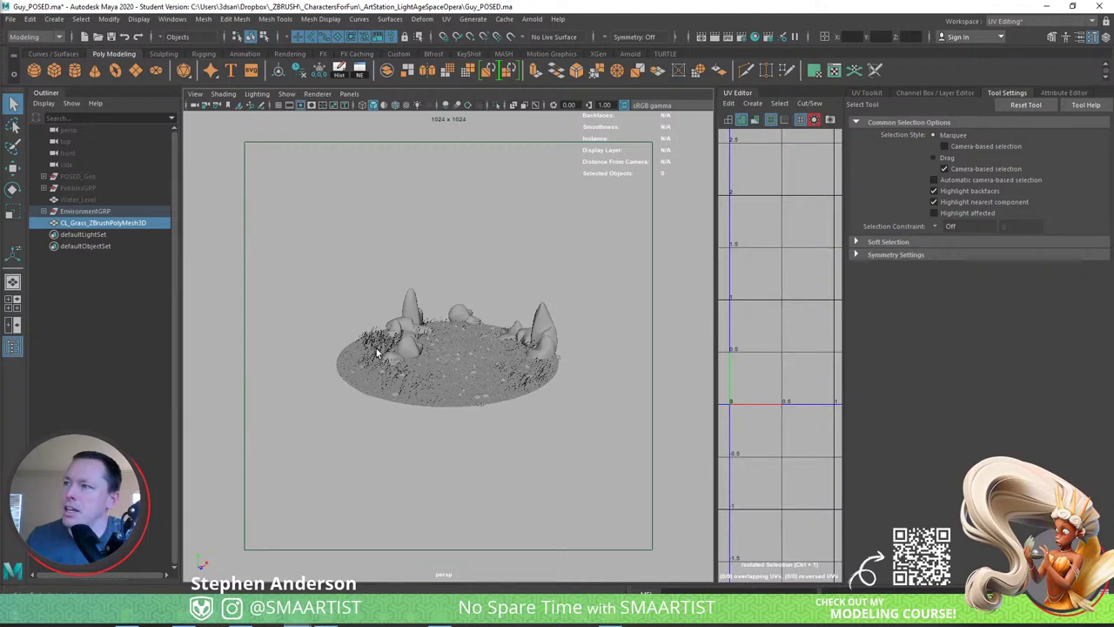
{"action": "key", "text": "ctrl+z"}
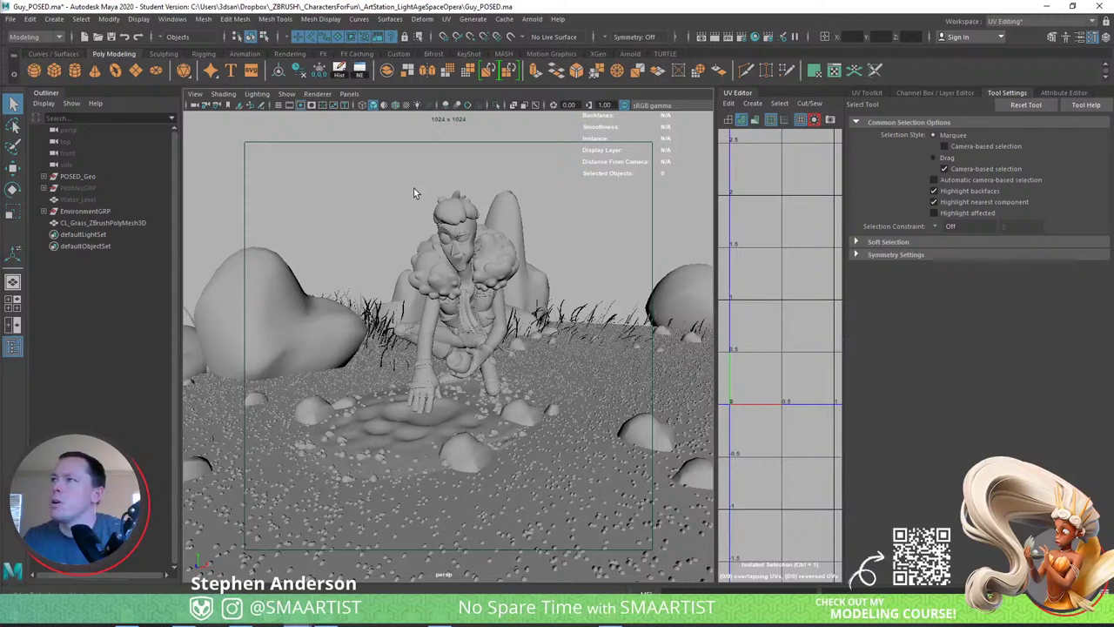
Select the environment meshes as the single EnvironmentGRP group.
{"action": "left_click", "coordinate": [537, 316]}
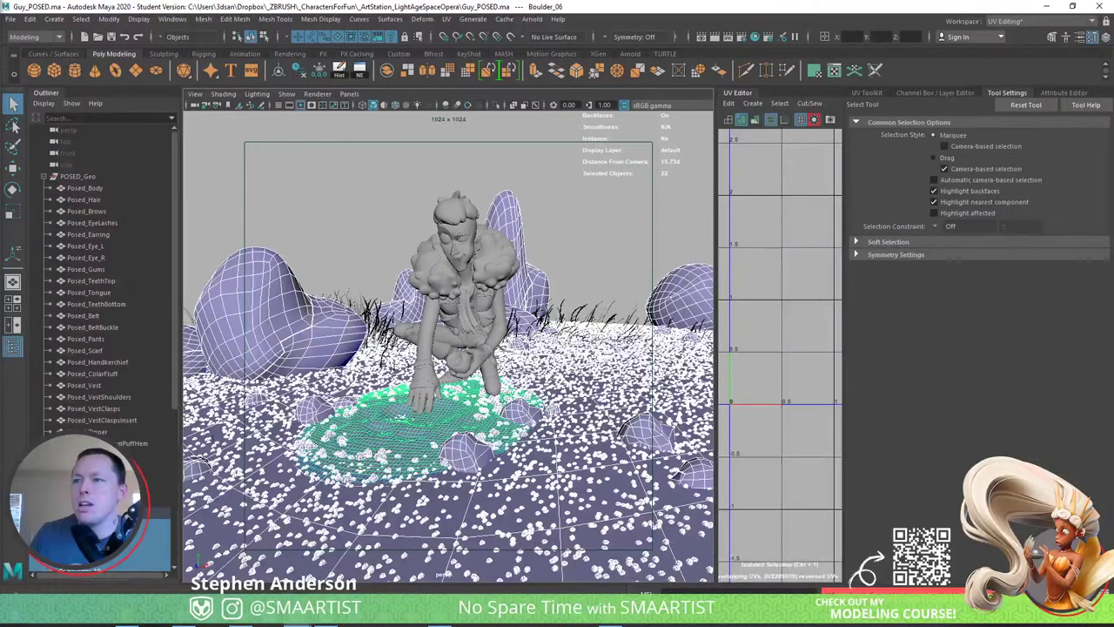
{"action": "key", "text": "F10"}
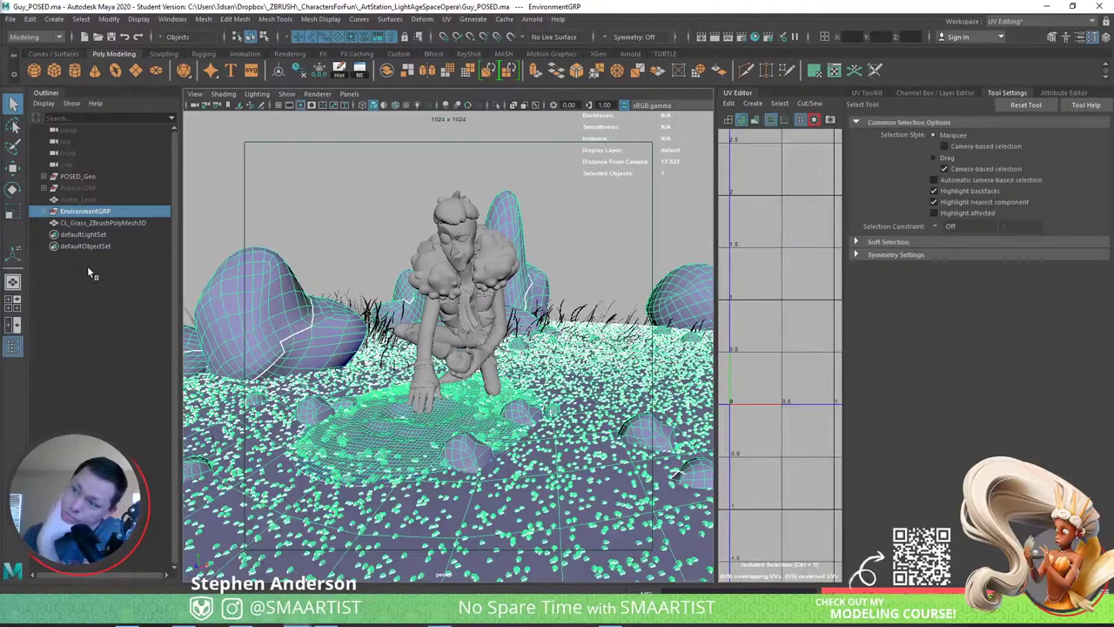
{"action": "left_click", "coordinate": [87, 272]}
{"action": "left_click", "coordinate": [85, 214]}
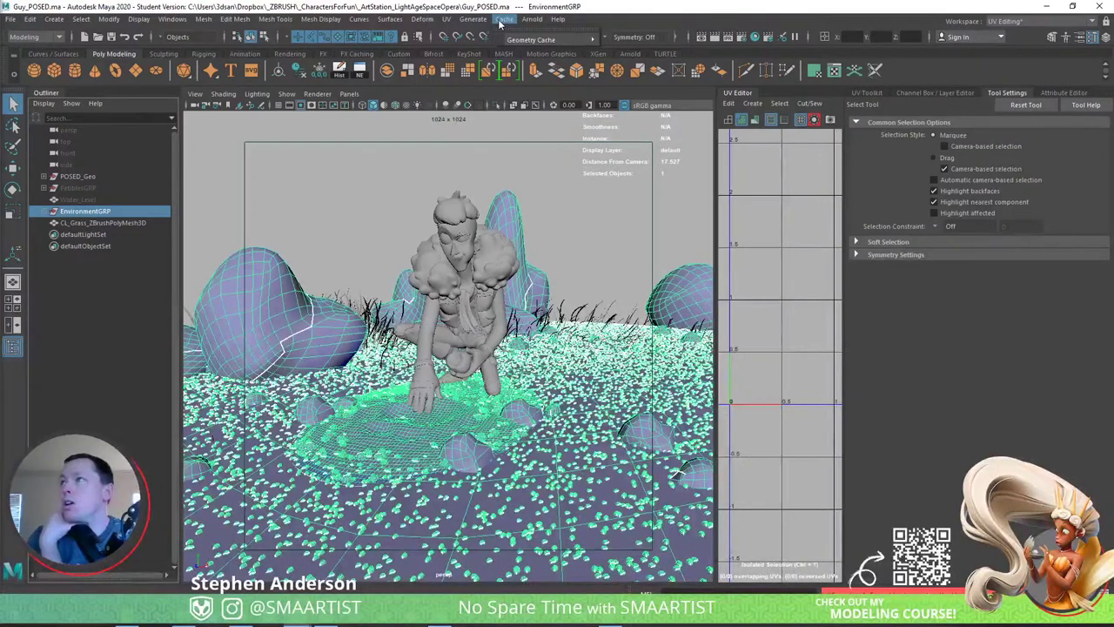
In the Plug-in Manager, enable loading and auto-loading for AbcExport.mll and AbcImport.mll.
{"action": "left_click", "coordinate": [169, 20]}
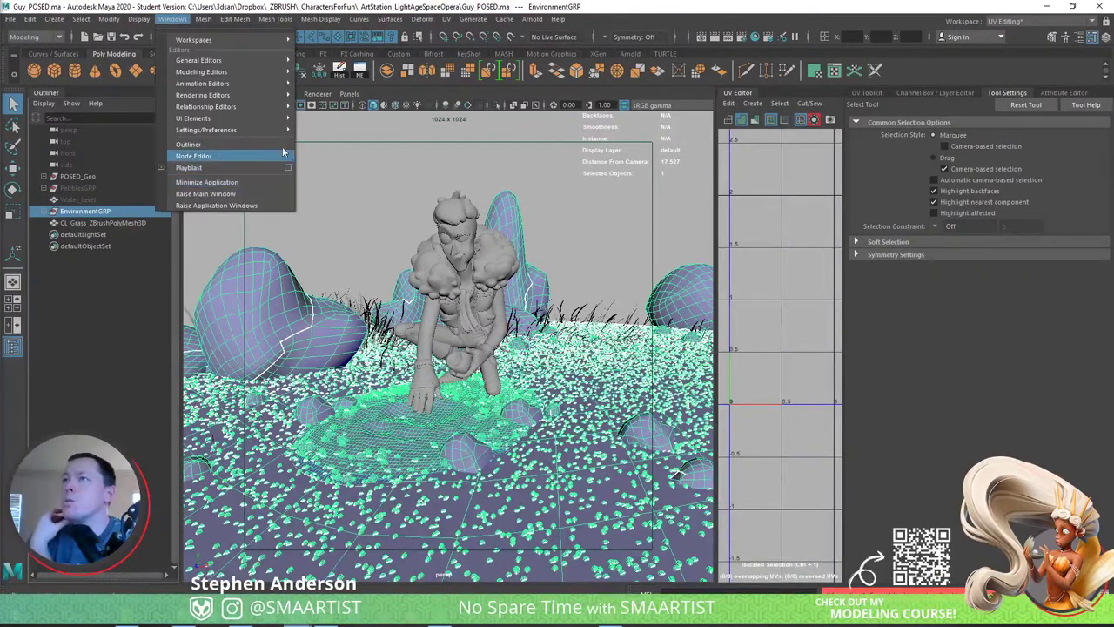
{"action": "mouse_move", "coordinate": [283, 130]}
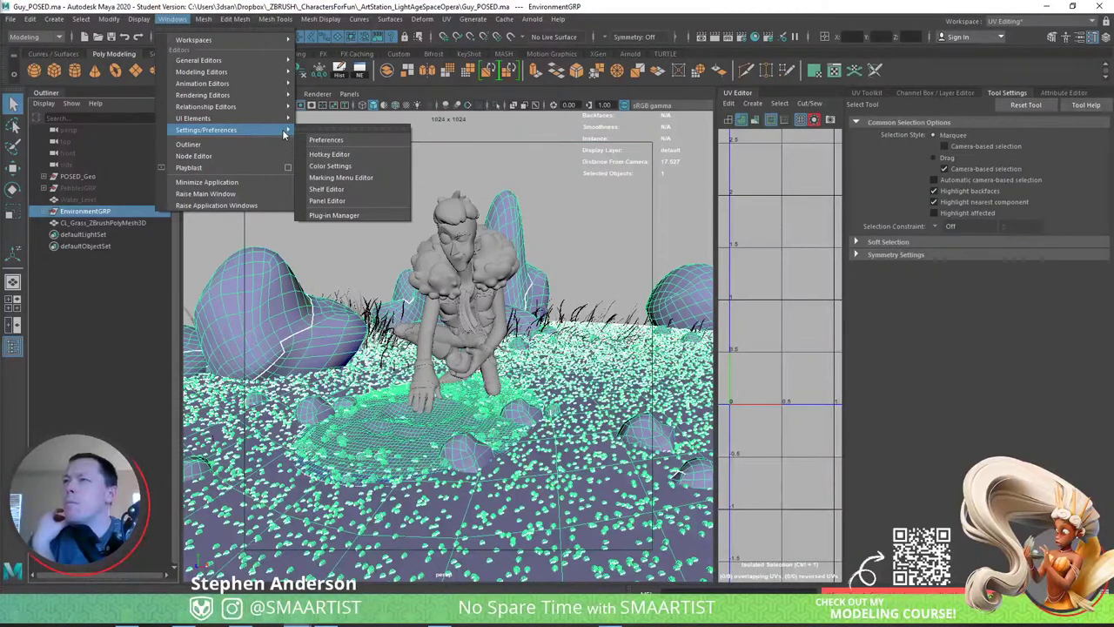
{"action": "left_click", "coordinate": [326, 214]}
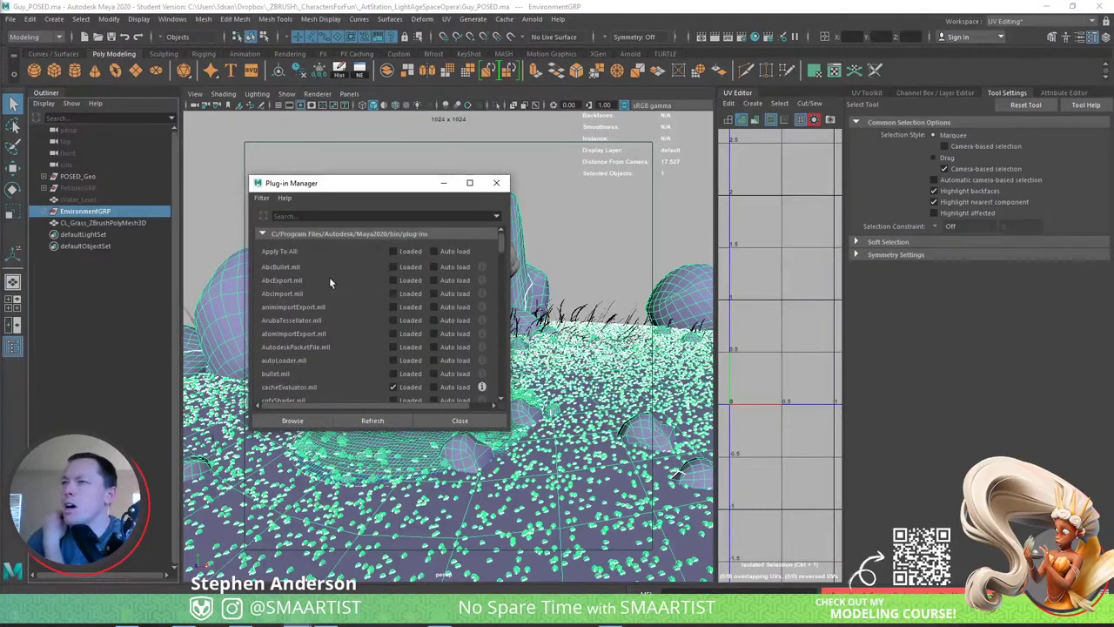
{"action": "left_click", "coordinate": [406, 296]}
{"action": "left_click", "coordinate": [405, 280]}
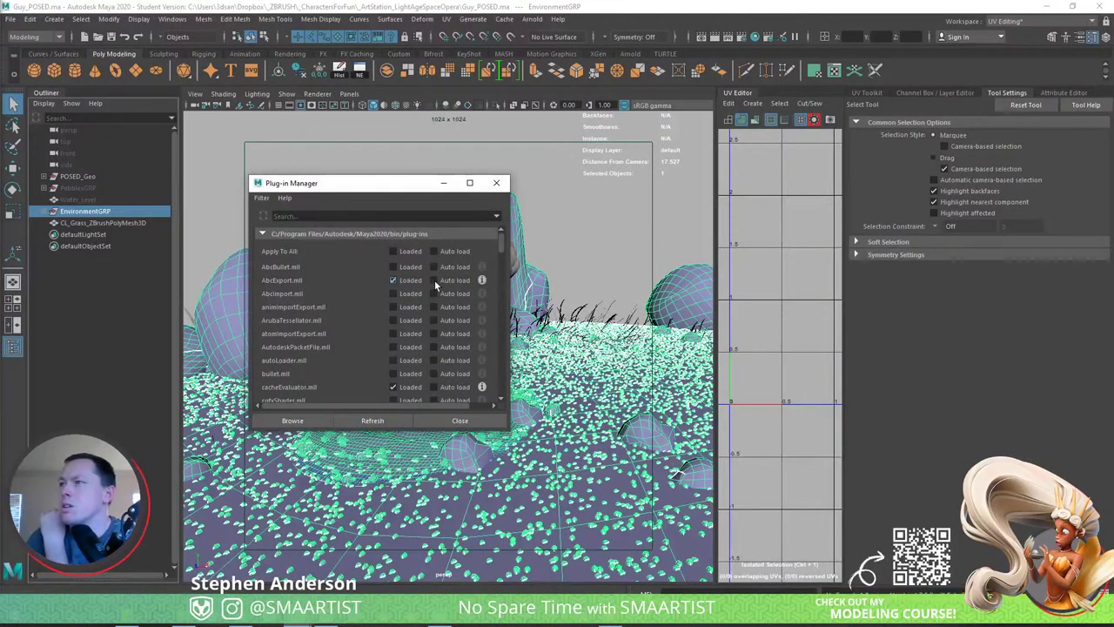
{"action": "left_click", "coordinate": [433, 280]}
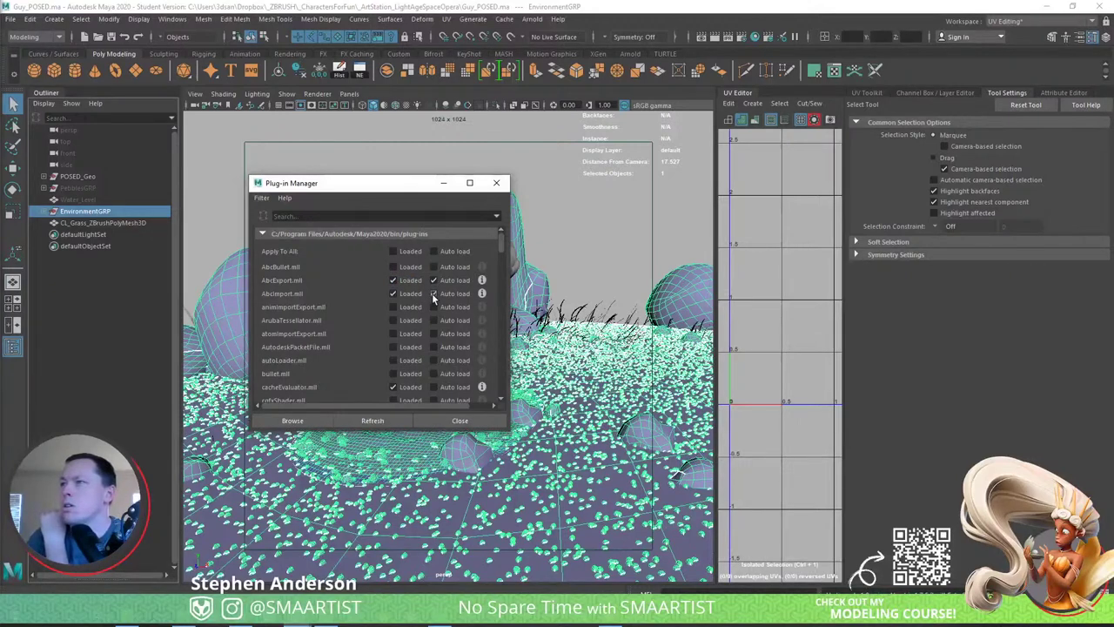
{"action": "left_click", "coordinate": [434, 295]}
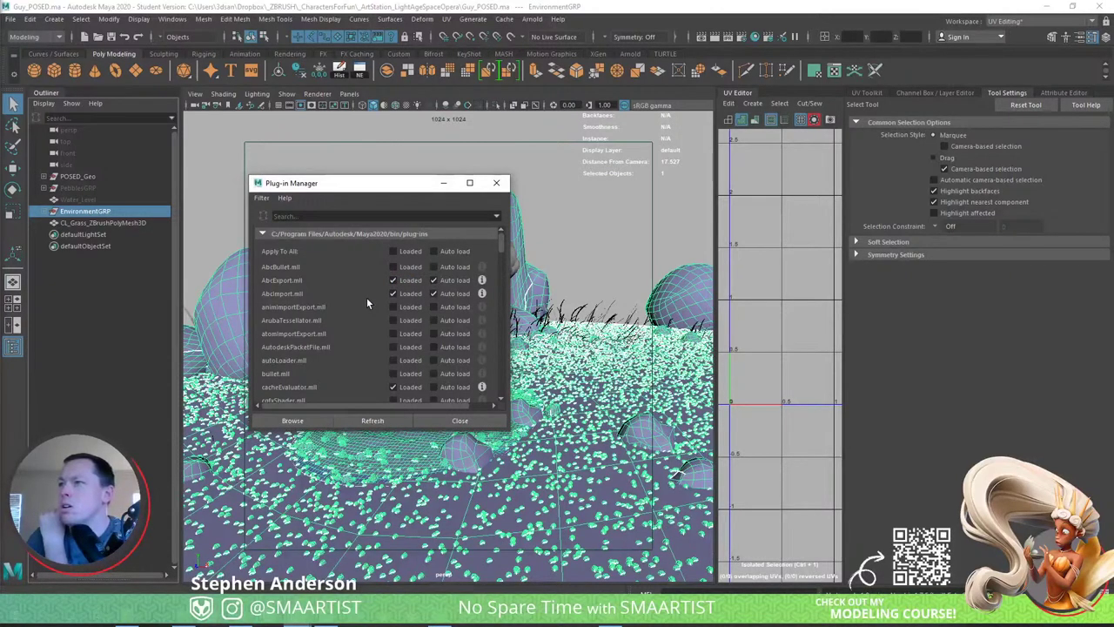
Look through the rest of the available plug-ins and close the Plug-in Manager.
{"action": "scroll", "coordinate": [366, 299], "scroll_direction": "down", "scroll_amount": 1}
{"action": "scroll", "coordinate": [366, 301], "scroll_direction": "down", "scroll_amount": 2}
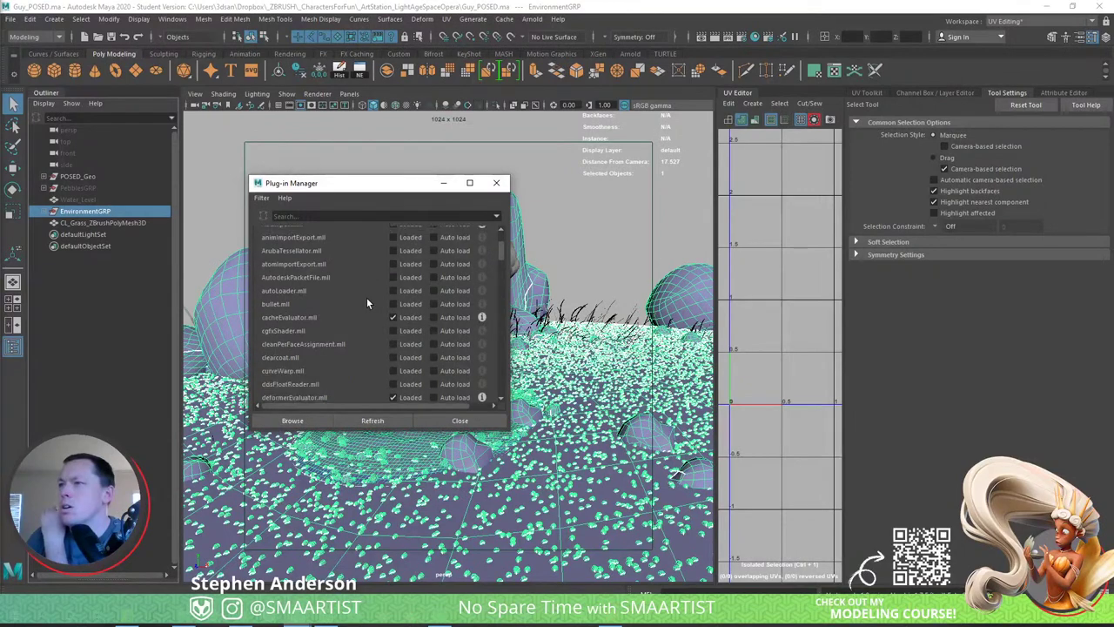
{"action": "scroll", "coordinate": [366, 297], "scroll_direction": "down", "scroll_amount": 5}
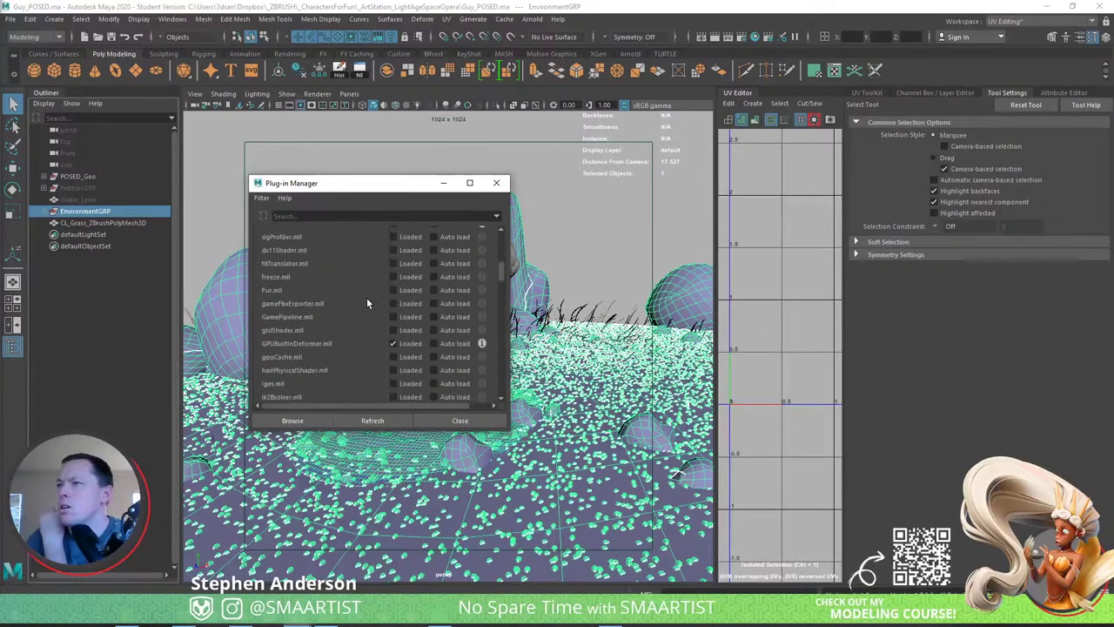
{"action": "scroll", "coordinate": [366, 298], "scroll_direction": "down", "scroll_amount": 8}
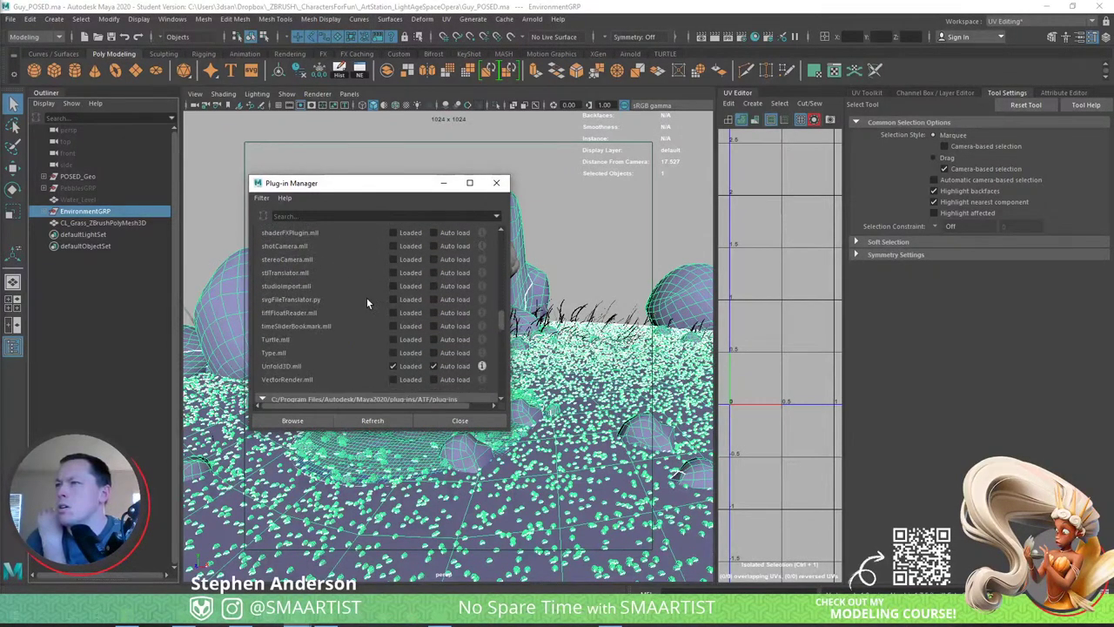
{"action": "scroll", "coordinate": [367, 300], "scroll_direction": "down", "scroll_amount": 4}
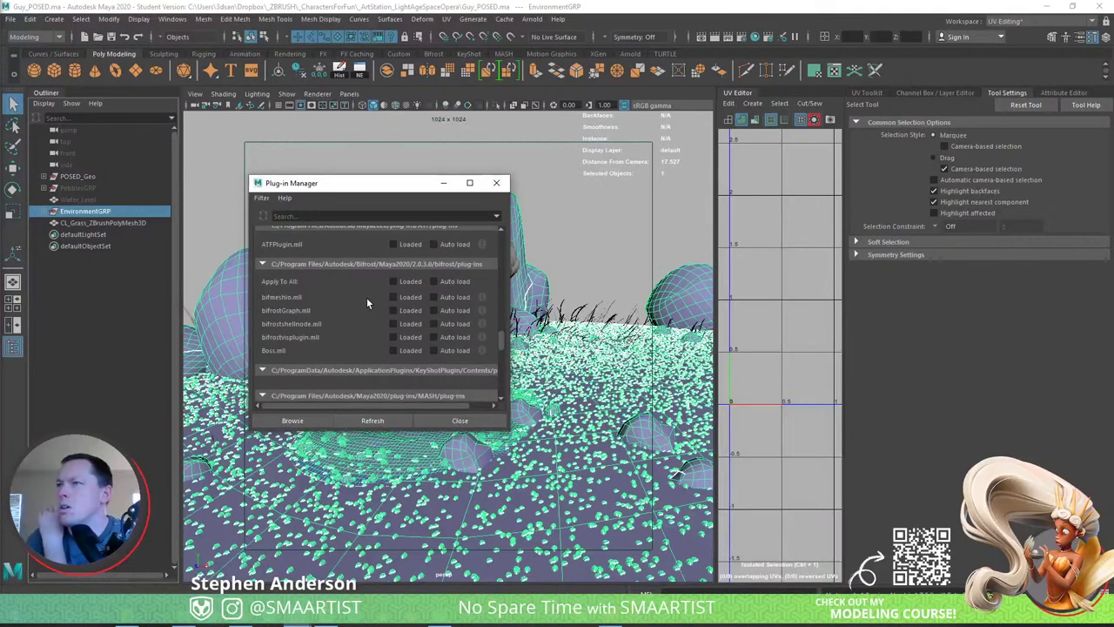
{"action": "scroll", "coordinate": [367, 302], "scroll_direction": "down", "scroll_amount": 4}
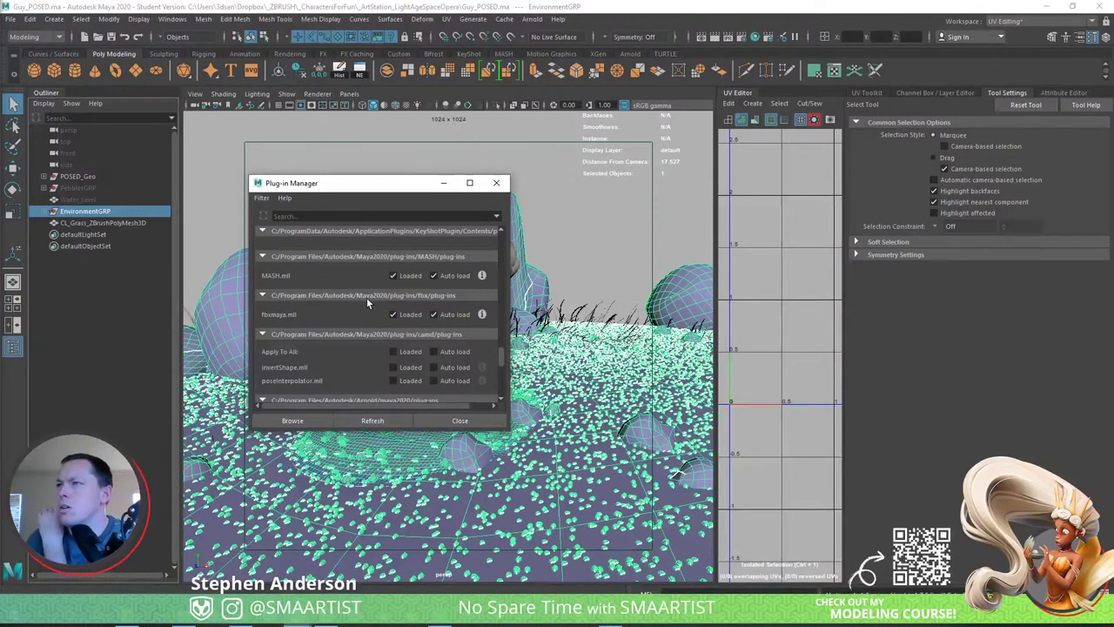
{"action": "scroll", "coordinate": [367, 302], "scroll_direction": "down", "scroll_amount": 5}
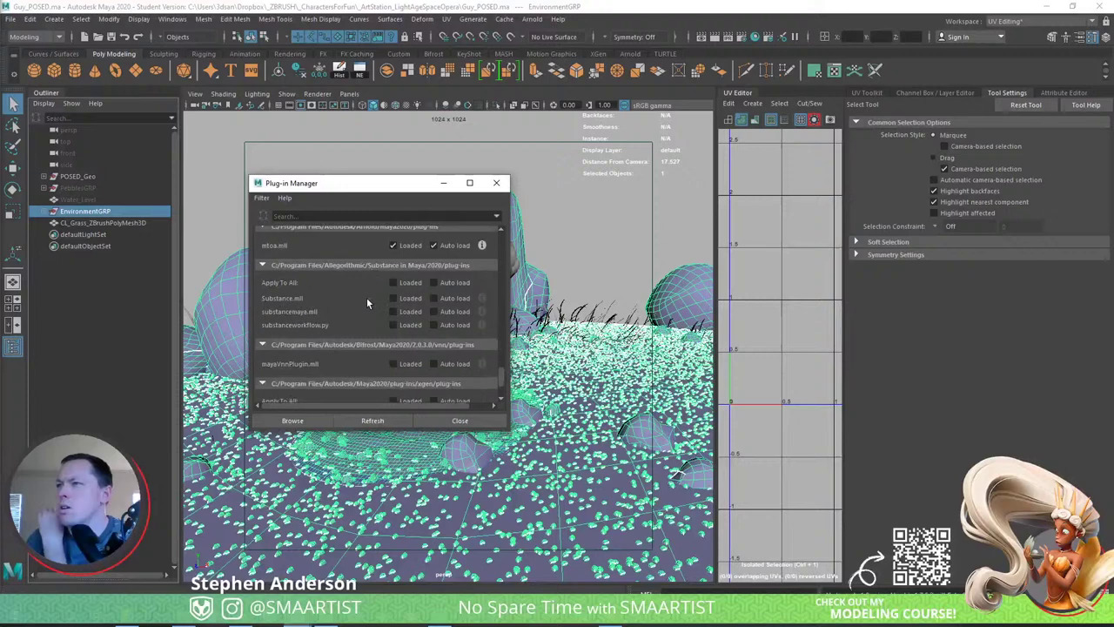
{"action": "scroll", "coordinate": [367, 303], "scroll_direction": "down", "scroll_amount": 2}
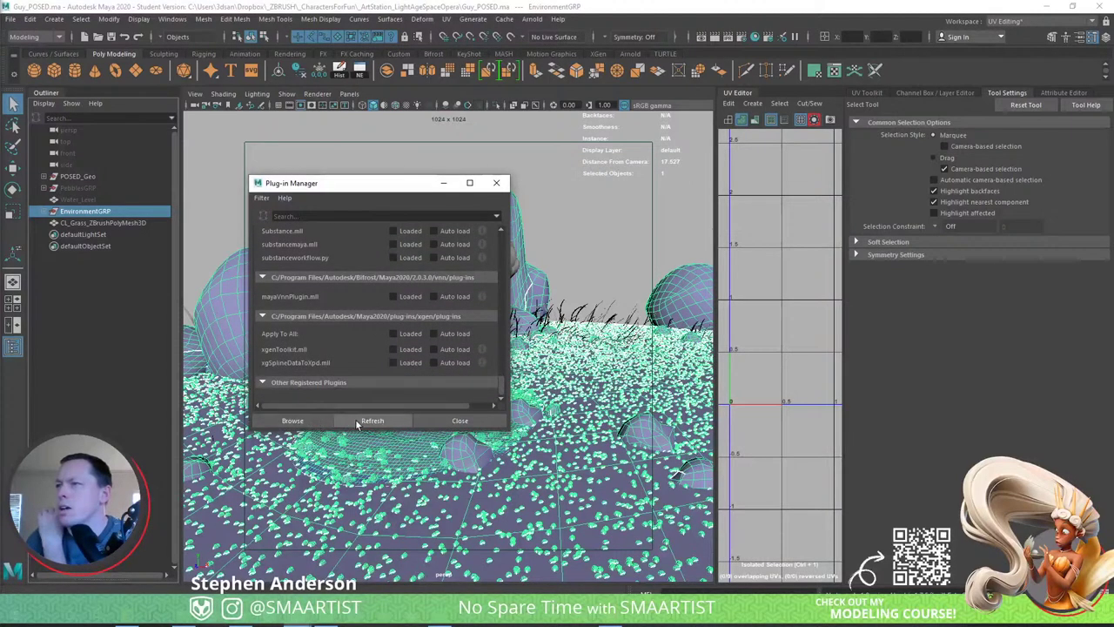
{"action": "left_click", "coordinate": [390, 420]}
{"action": "left_click", "coordinate": [459, 420]}
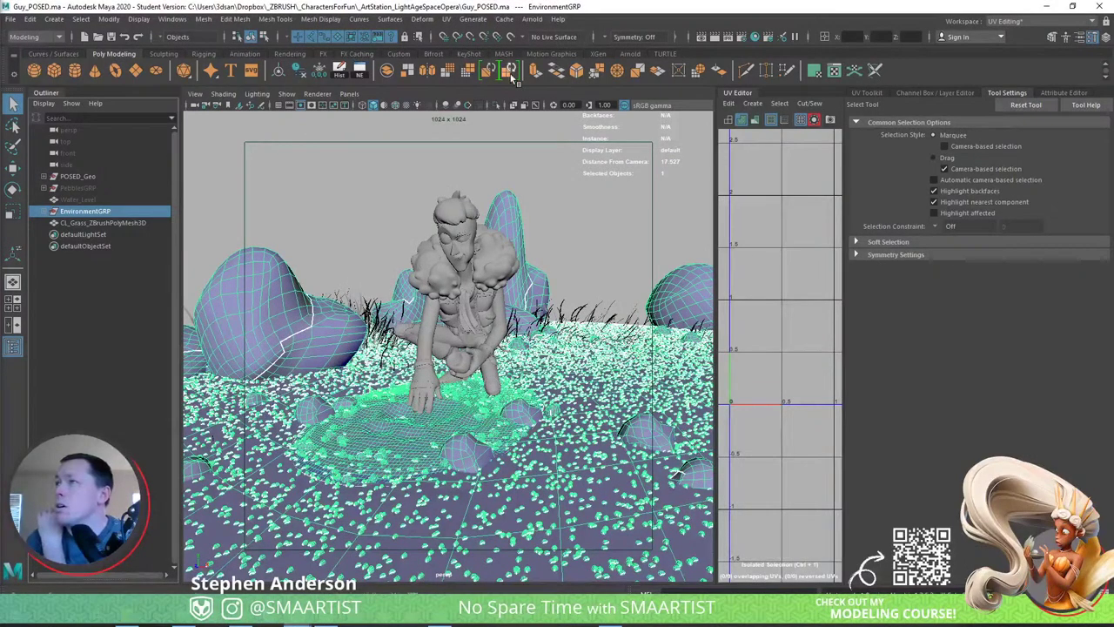
Examine the Alembic export options for the selected EnvironmentGRP and close the dialog without exporting.
{"action": "left_click", "coordinate": [532, 18]}
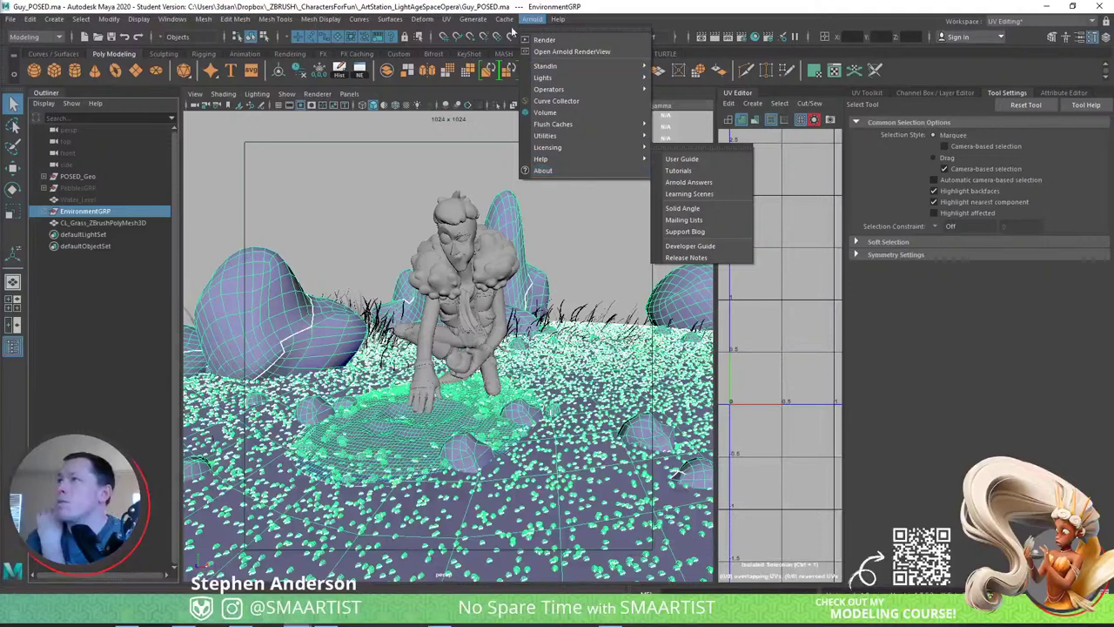
{"action": "mouse_move", "coordinate": [506, 20]}
{"action": "mouse_move", "coordinate": [565, 44]}
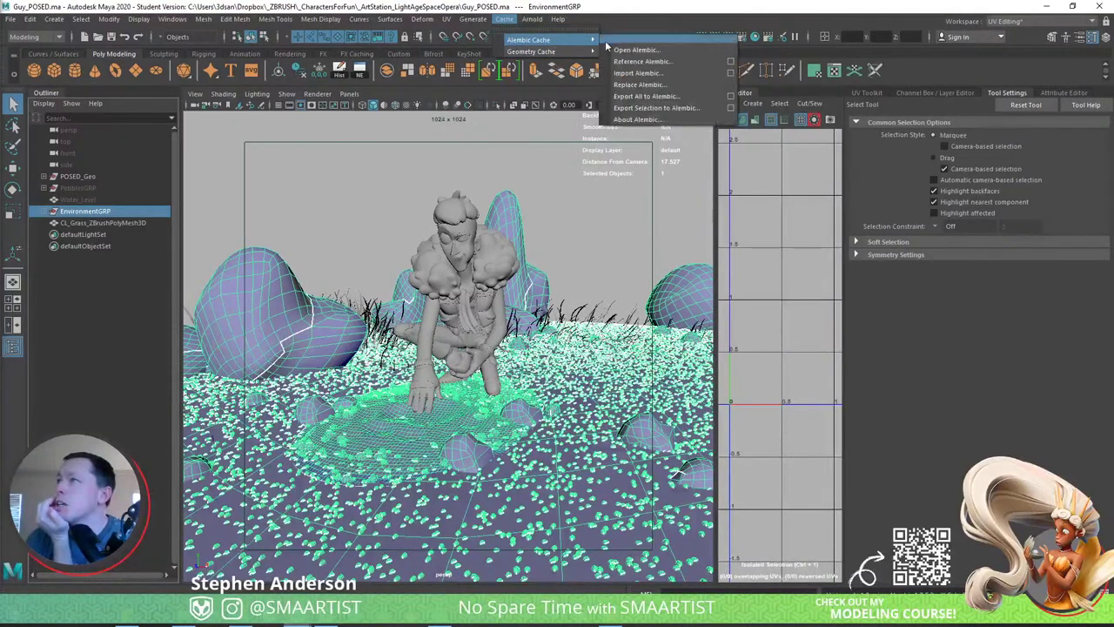
{"action": "left_click", "coordinate": [716, 111]}
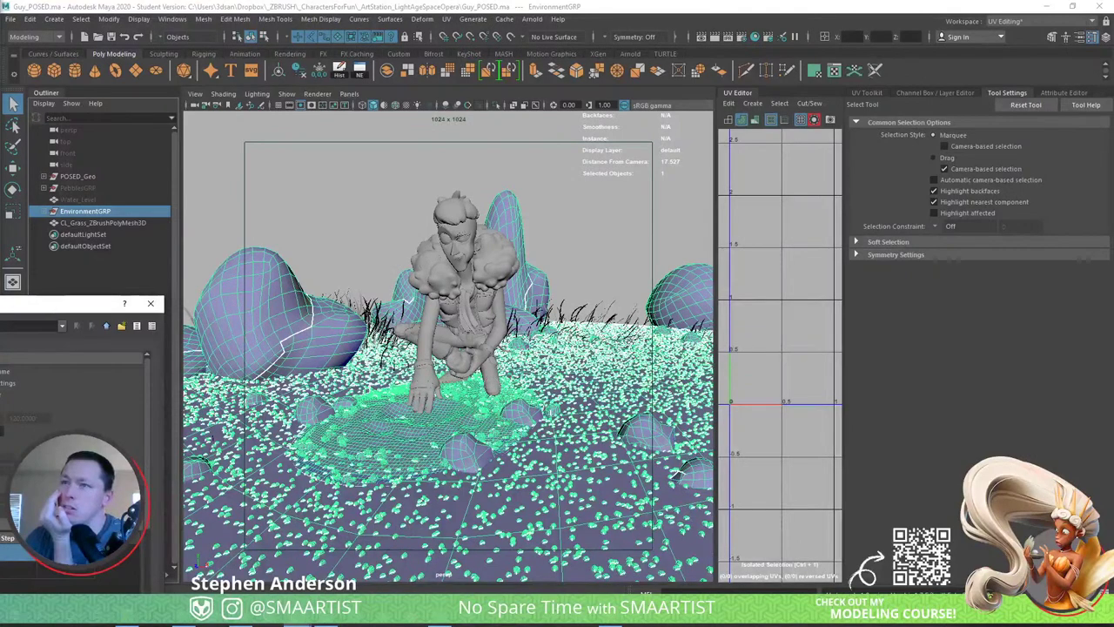
{"action": "left_click_drag", "start_coordinate": [37, 309], "coordinate": [755, 95]}
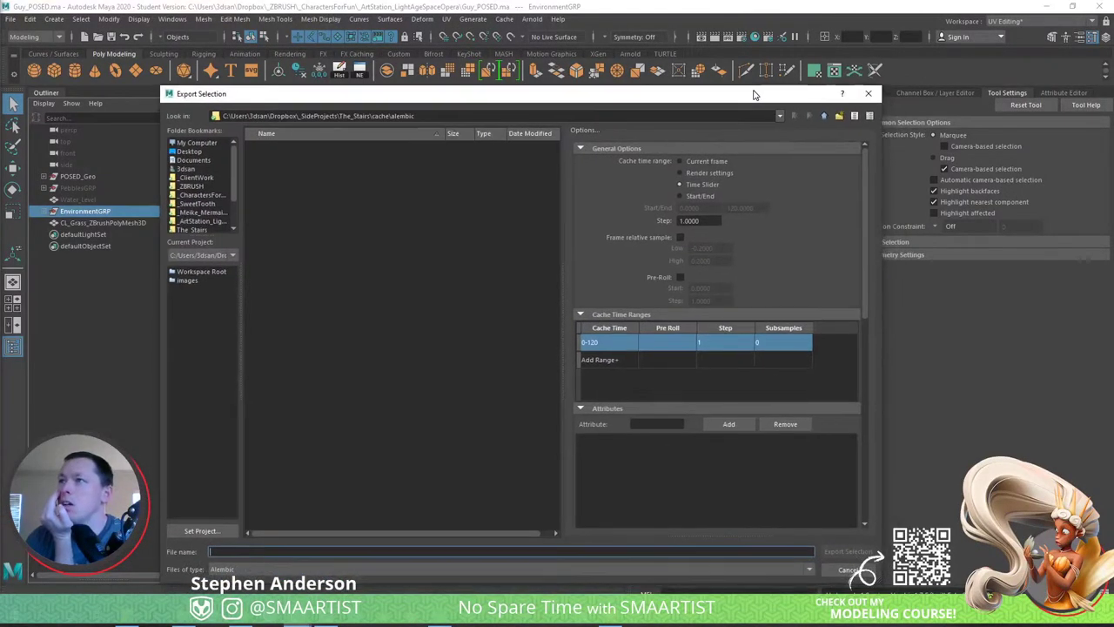
{"action": "left_click", "coordinate": [869, 94]}
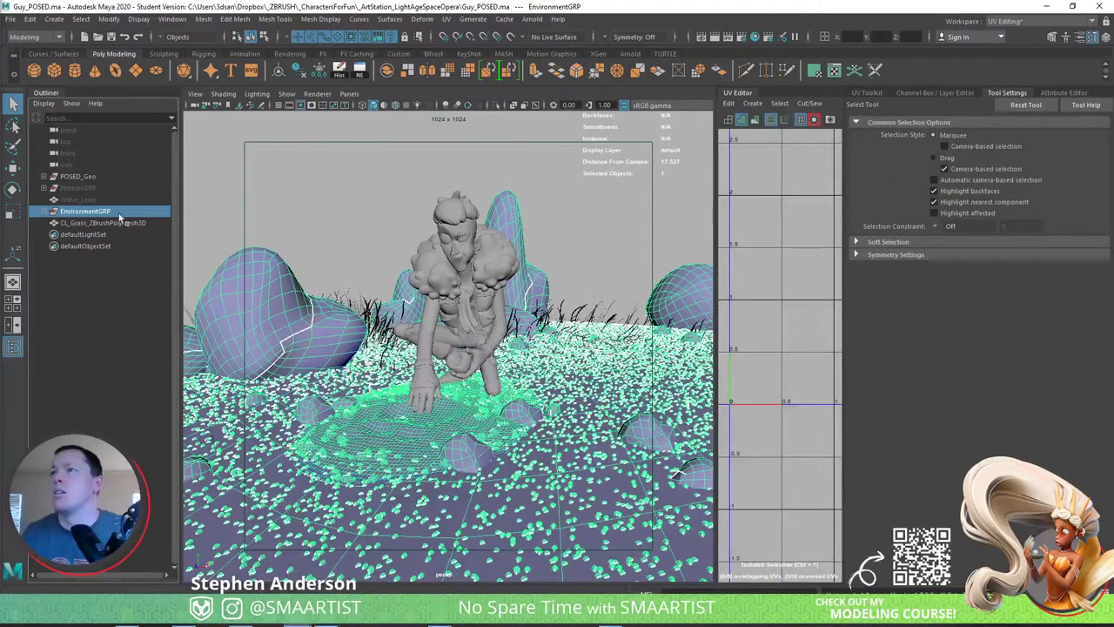
Add the POSED_Geo group to the EnvironmentGRP selection and assign both a new aiStandardSurface material.
{"action": "left_click", "coordinate": [75, 177], "text": "ctrl"}
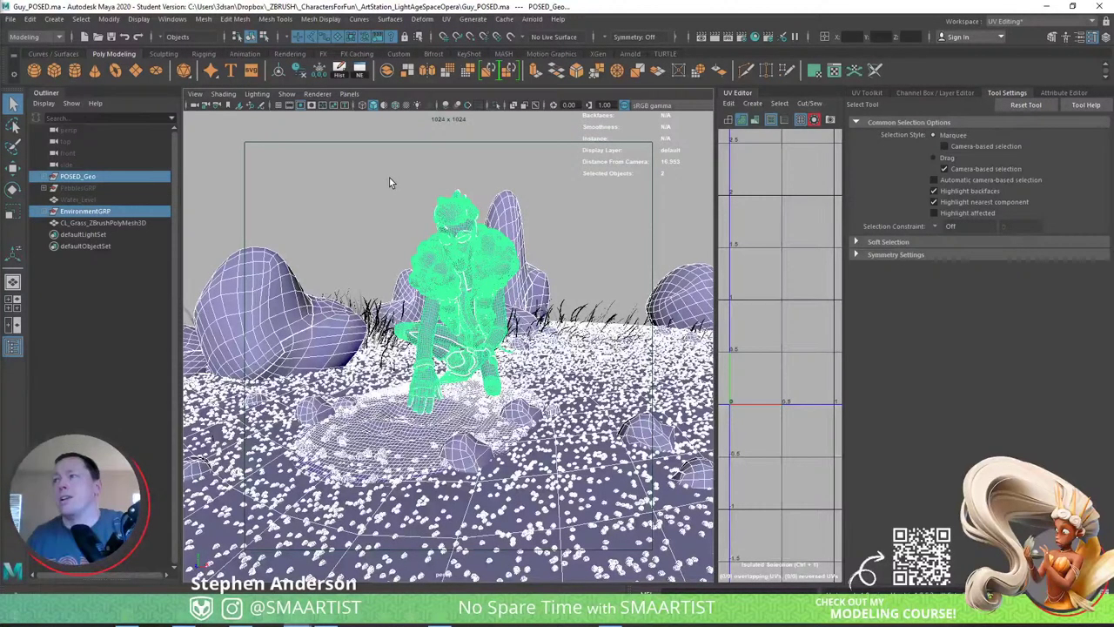
{"action": "right_click_drag", "start_coordinate": [389, 177], "coordinate": [462, 383]}
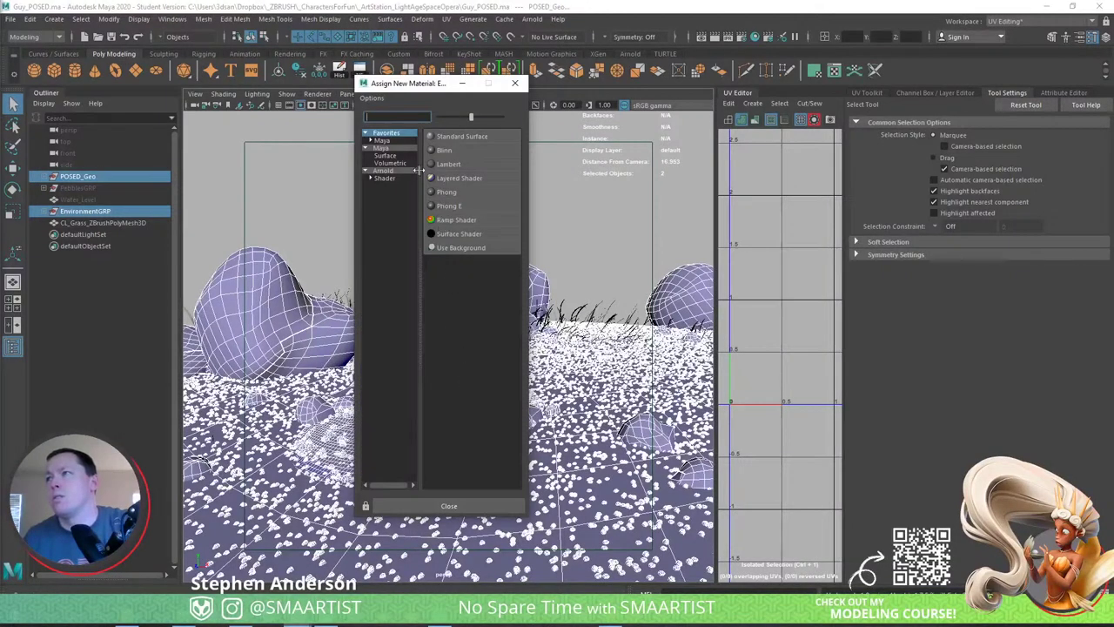
{"action": "left_click", "coordinate": [388, 179]}
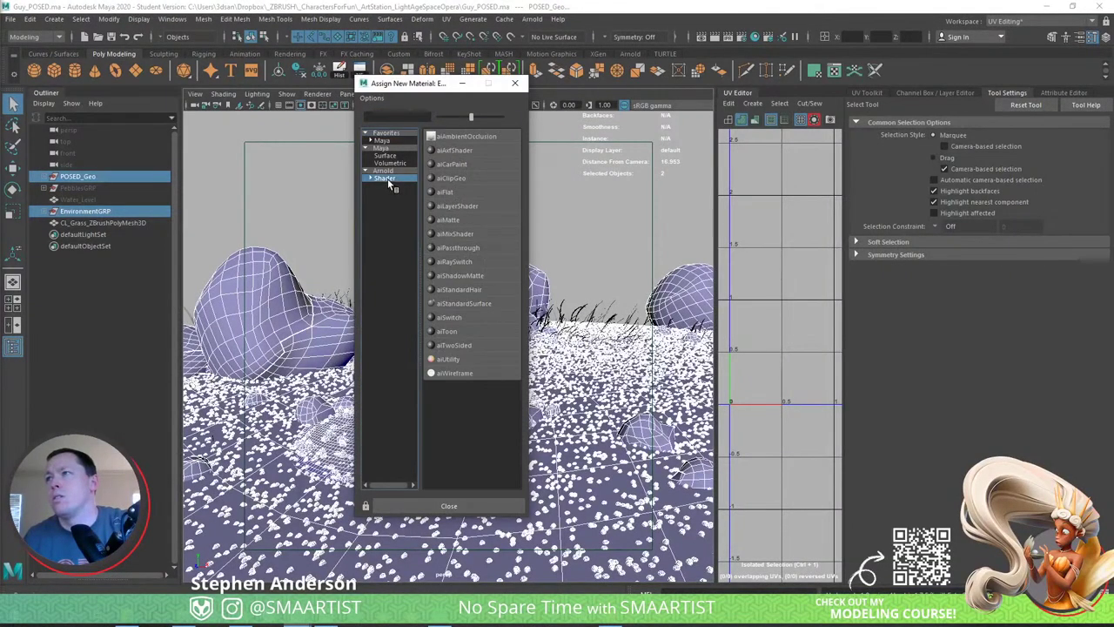
{"action": "left_click", "coordinate": [464, 304]}
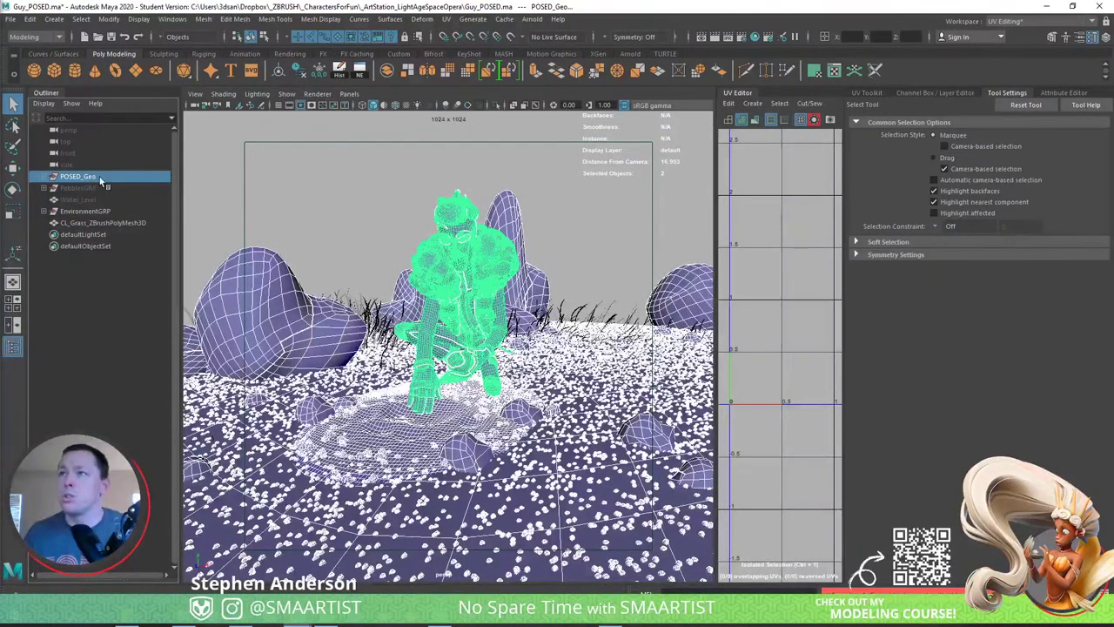
Hide the POSED_Geo group and display the attributes of EnvironmentGRP.
{"action": "left_click", "coordinate": [92, 176]}
{"action": "key", "text": "ctrl+h"}
{"action": "key", "text": "ctrl+a"}
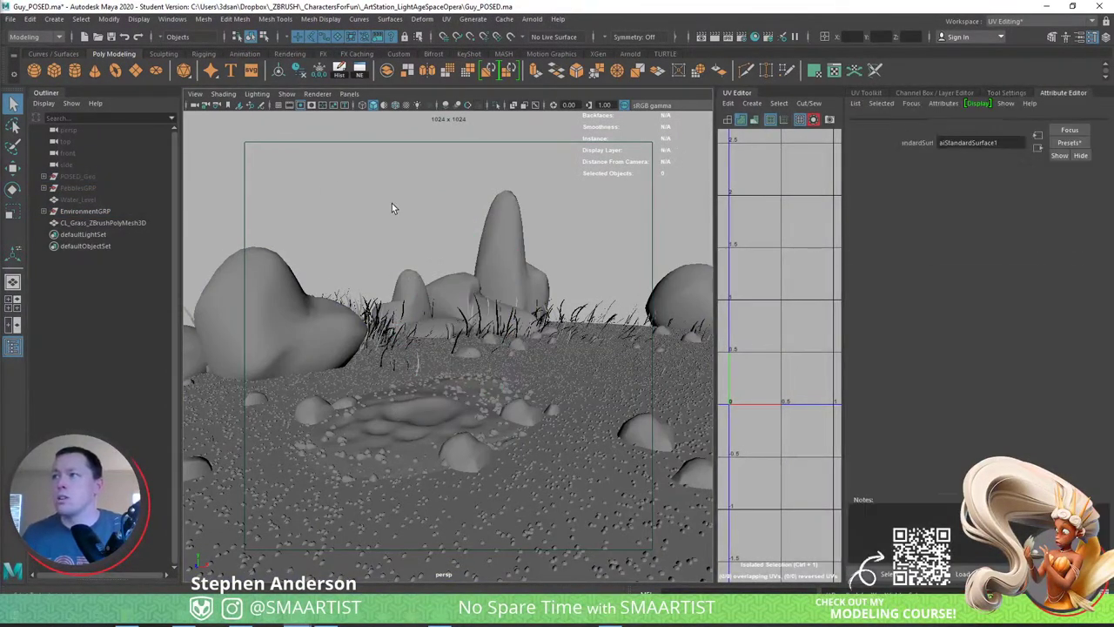
{"action": "left_click", "coordinate": [96, 212]}
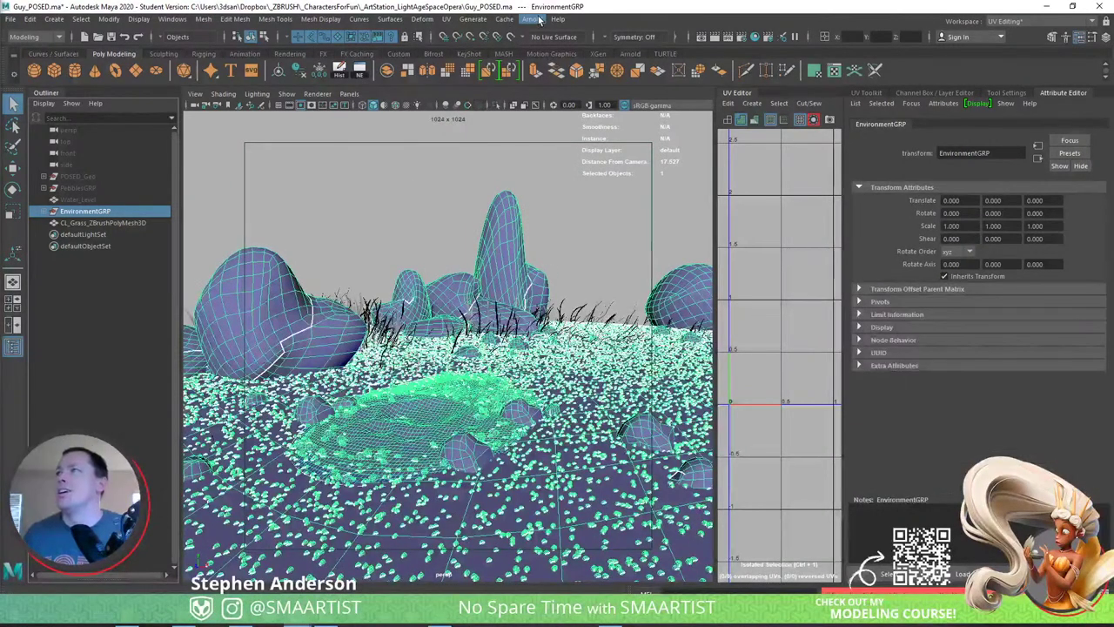
Start an Alembic export of the selected EnvironmentGRP and name the file Environment_GEO.
{"action": "left_click", "coordinate": [504, 18]}
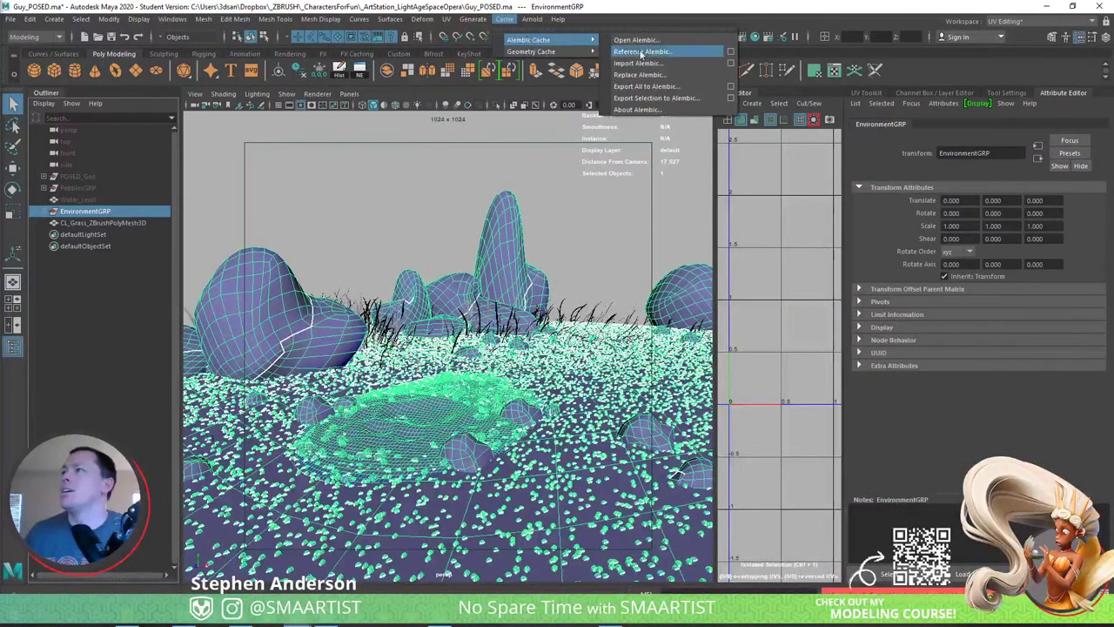
{"action": "left_click", "coordinate": [701, 102]}
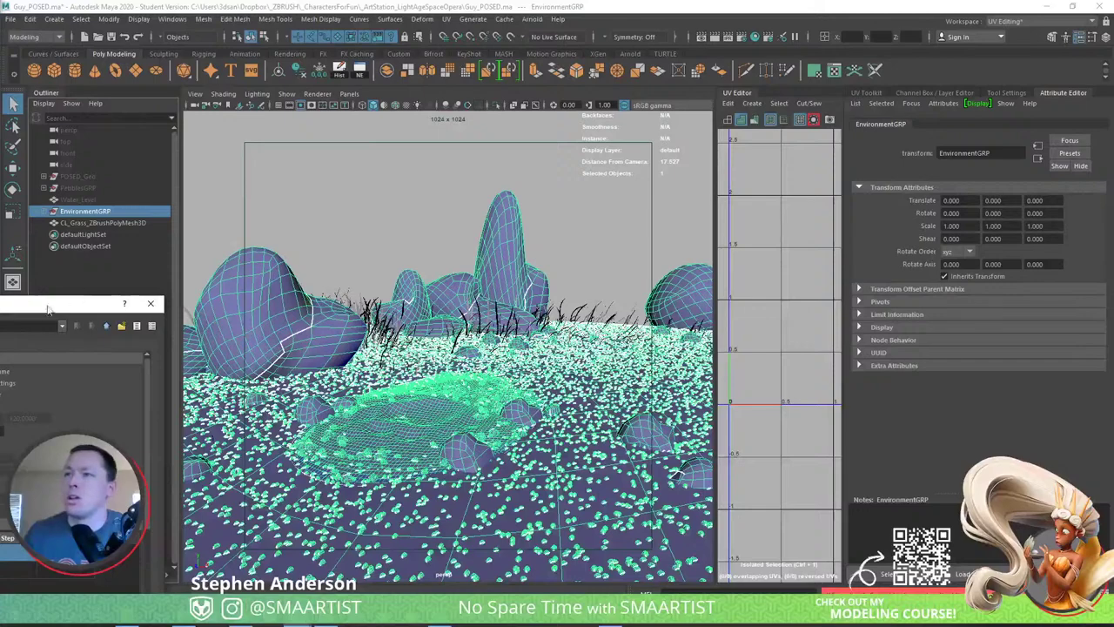
{"action": "left_click_drag", "start_coordinate": [60, 307], "coordinate": [814, 74]}
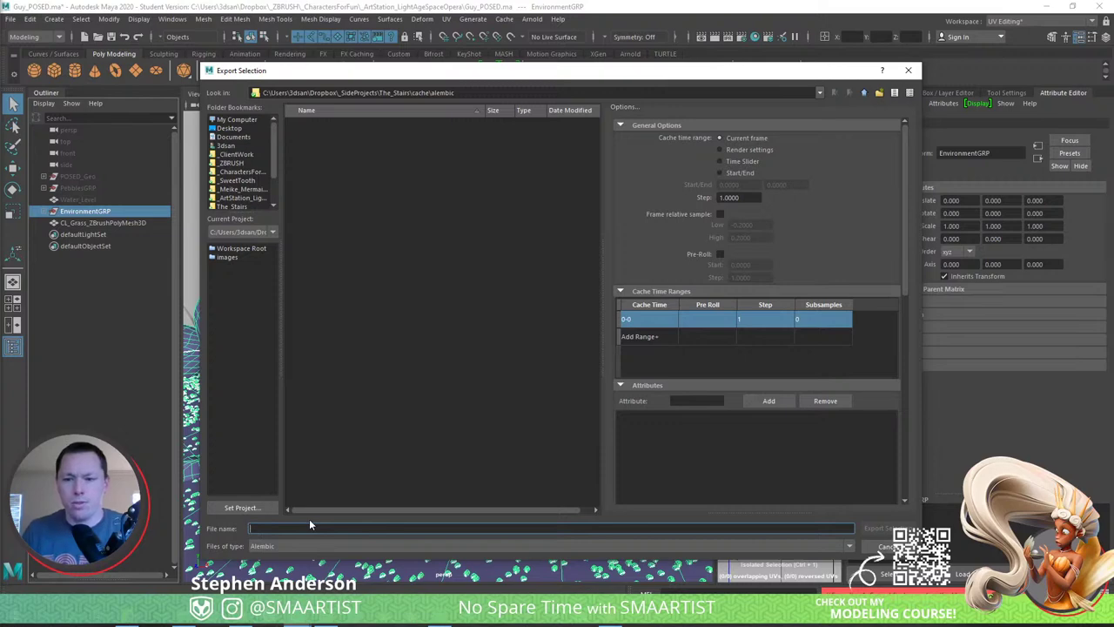
{"action": "type", "text": "t"}
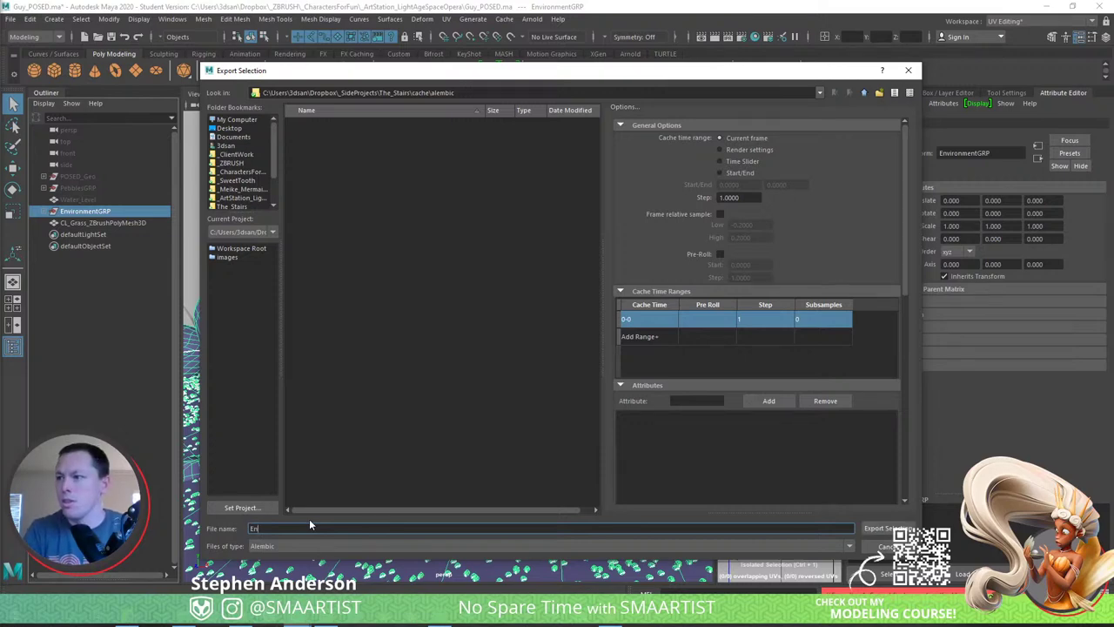
{"action": "type", "text": "nvironment_GEO"}
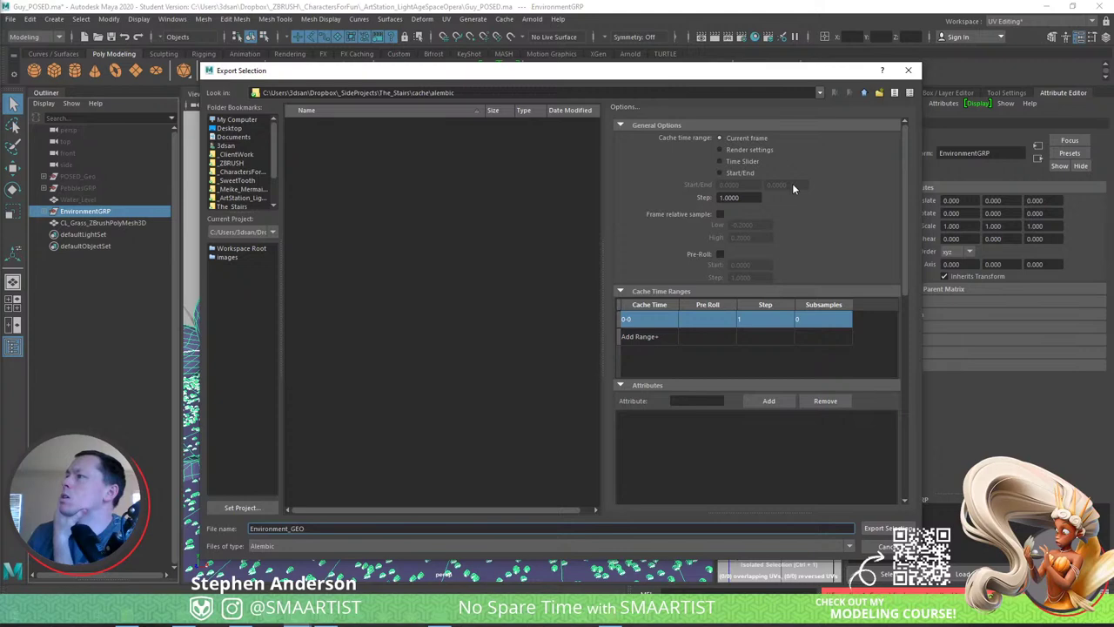
Enable UV Write and Write UV Sets, and export the Alembic file to the _ArtStation_LightAgeSpaceOpera folder.
{"action": "scroll", "coordinate": [793, 193], "scroll_direction": "down", "scroll_amount": 5}
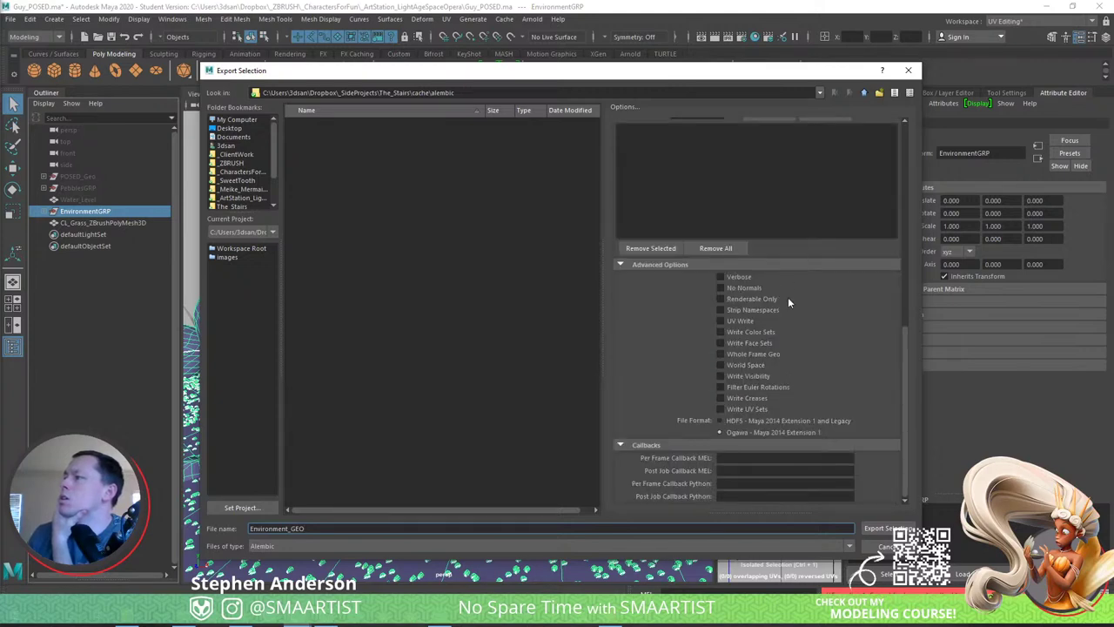
{"action": "left_click", "coordinate": [720, 321]}
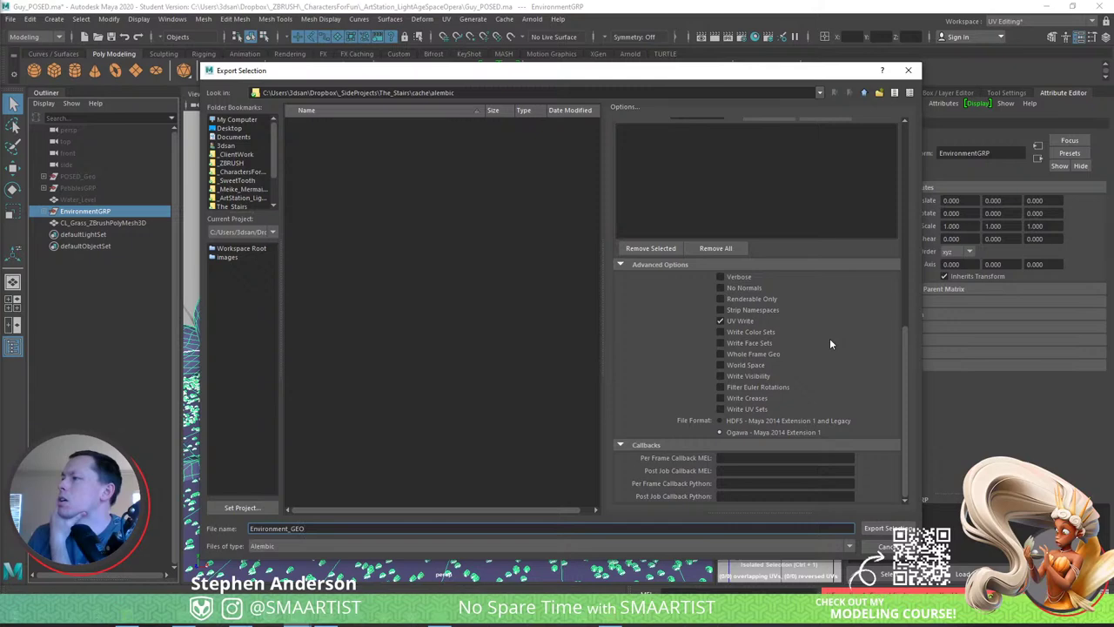
{"action": "left_click", "coordinate": [720, 318]}
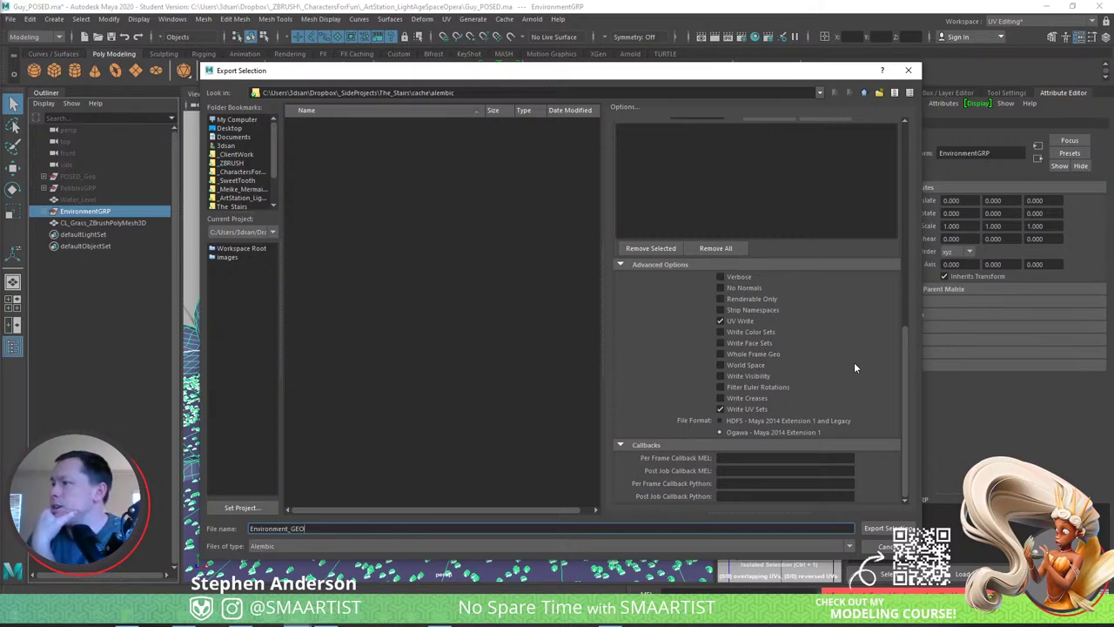
{"action": "scroll", "coordinate": [905, 470], "scroll_direction": "up", "scroll_amount": 1}
{"action": "scroll", "coordinate": [896, 437], "scroll_direction": "down", "scroll_amount": 1}
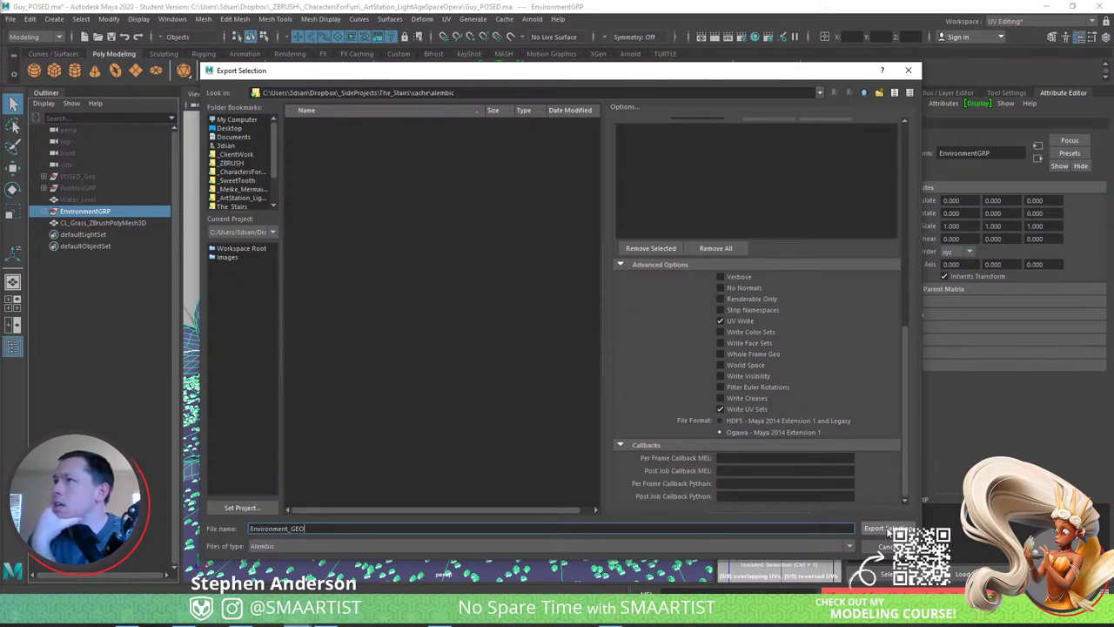
{"action": "left_click", "coordinate": [234, 199]}
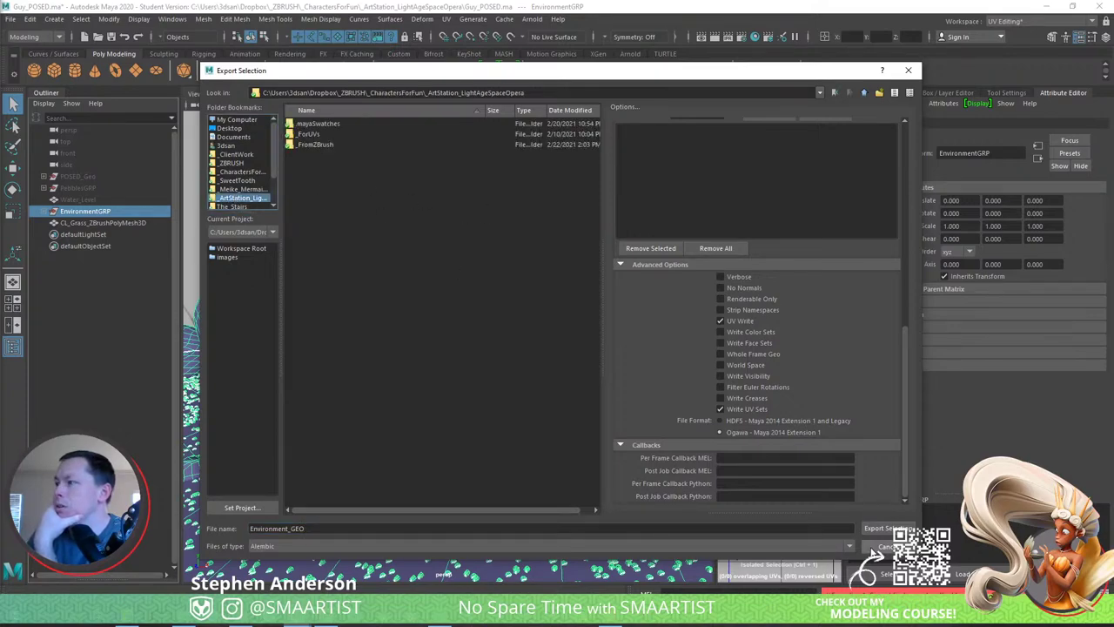
{"action": "left_click", "coordinate": [877, 529]}
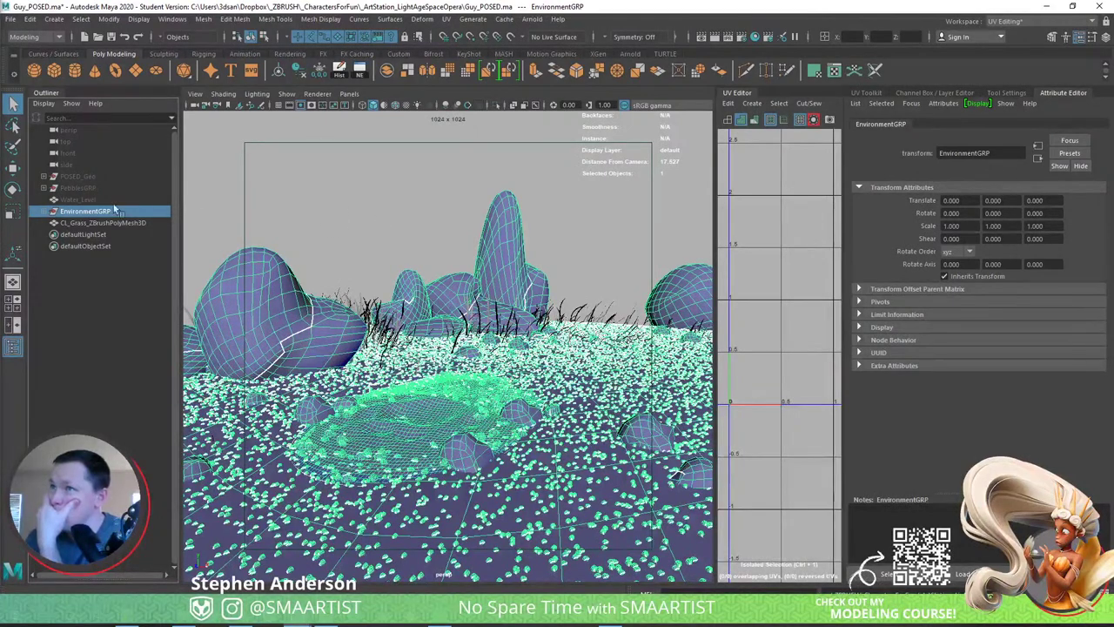
Hide the original EnvironmentGRP group and clear the selection.
{"action": "key", "text": "ctrl+h"}
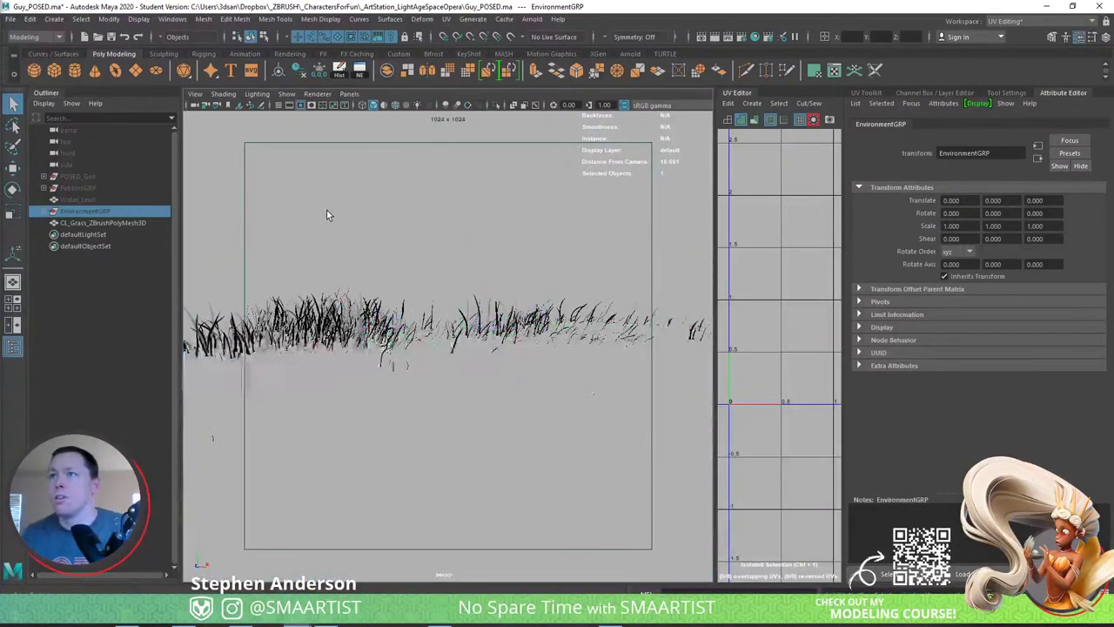
{"action": "left_click", "coordinate": [405, 236]}
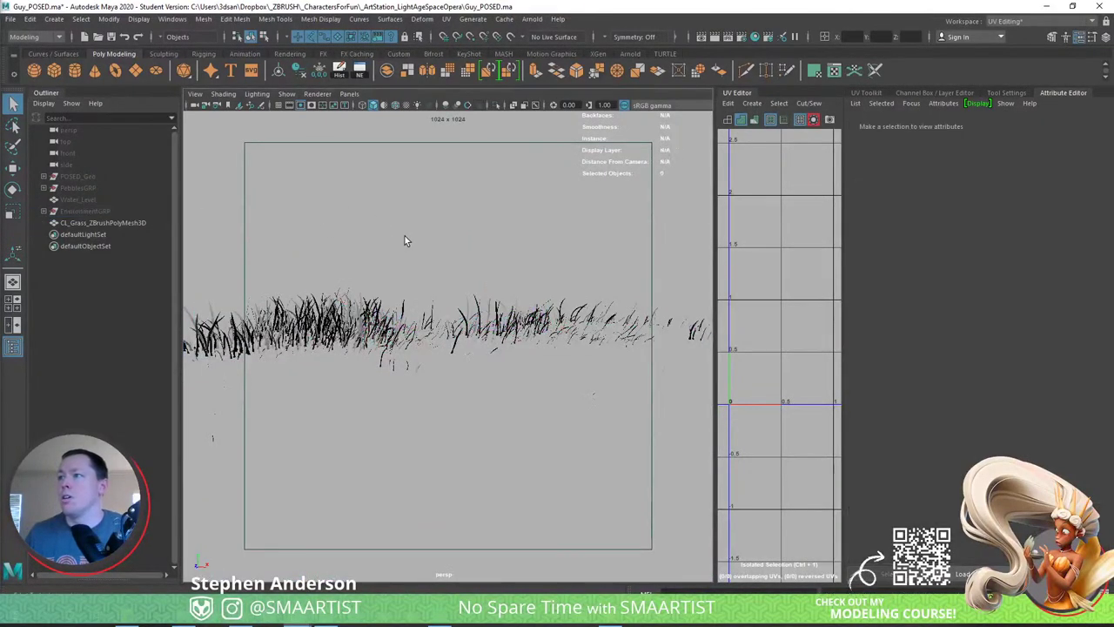
{"action": "left_click", "coordinate": [9, 19]}
{"action": "mouse_move", "coordinate": [504, 19]}
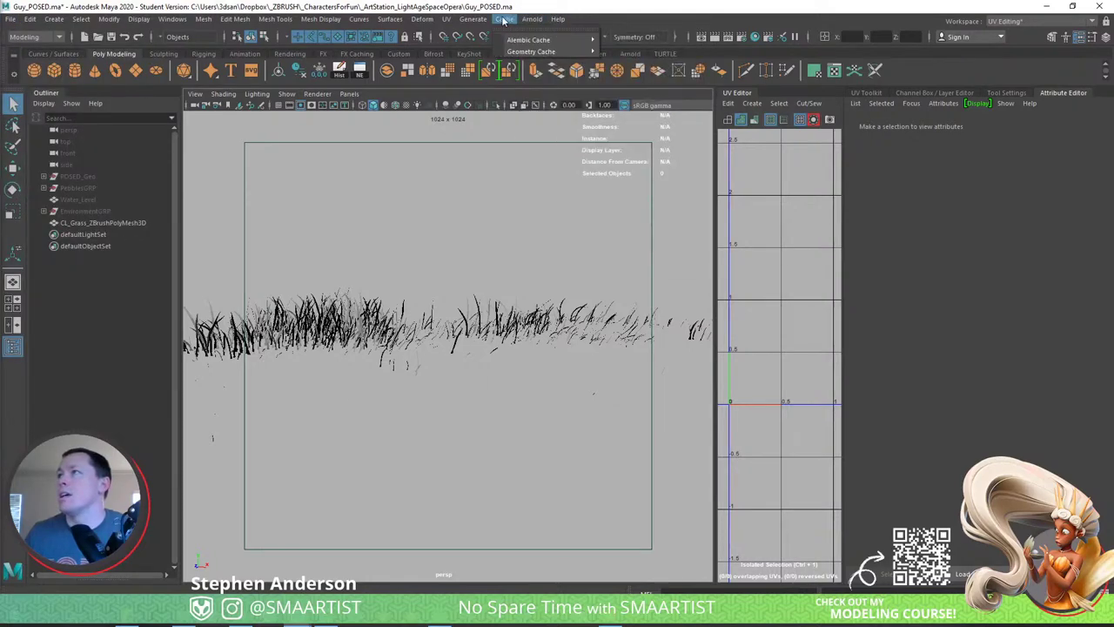
{"action": "mouse_move", "coordinate": [547, 40]}
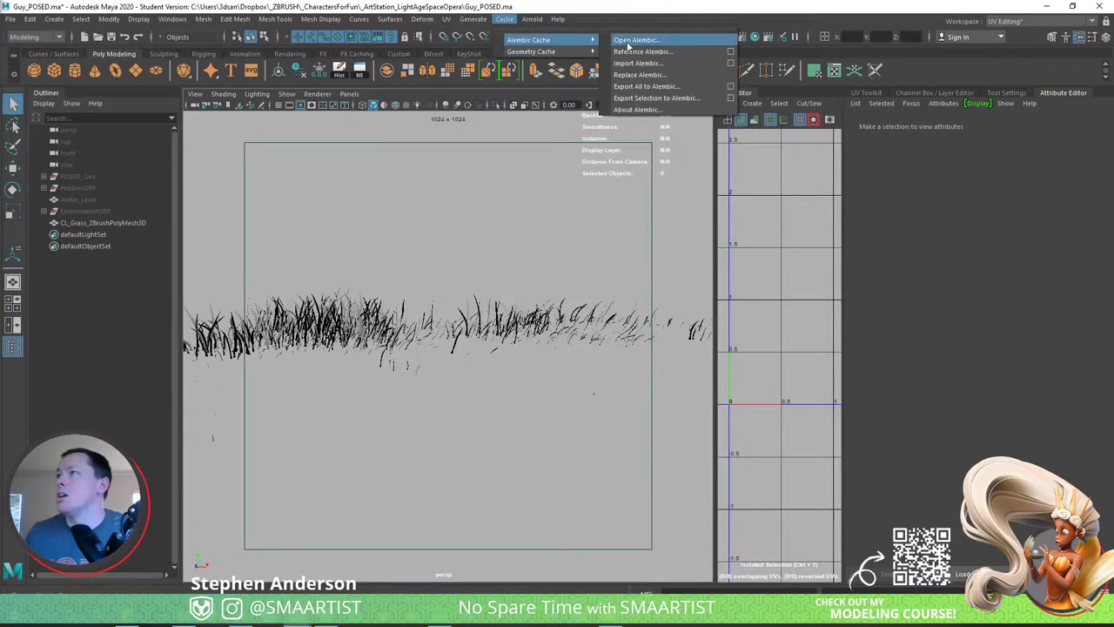
{"action": "left_click", "coordinate": [667, 64]}
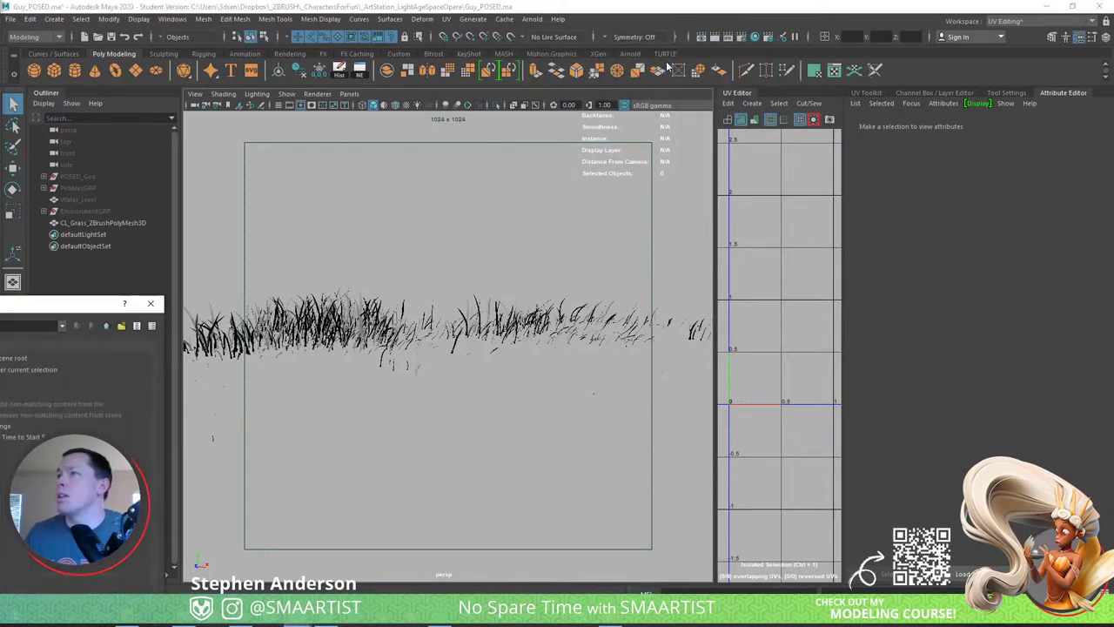
{"action": "left_click", "coordinate": [152, 305]}
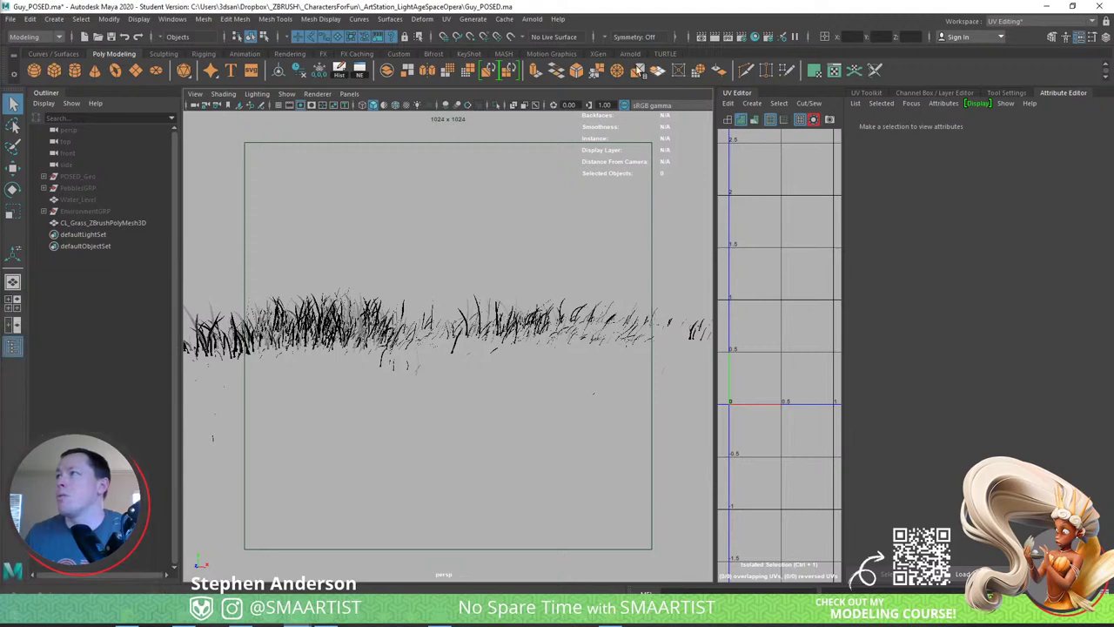
Reference the Alembic file Environment_GEO.abc from the _ArtStation_LightAgeSpaceOpera folder into the scene.
{"action": "left_click", "coordinate": [531, 19]}
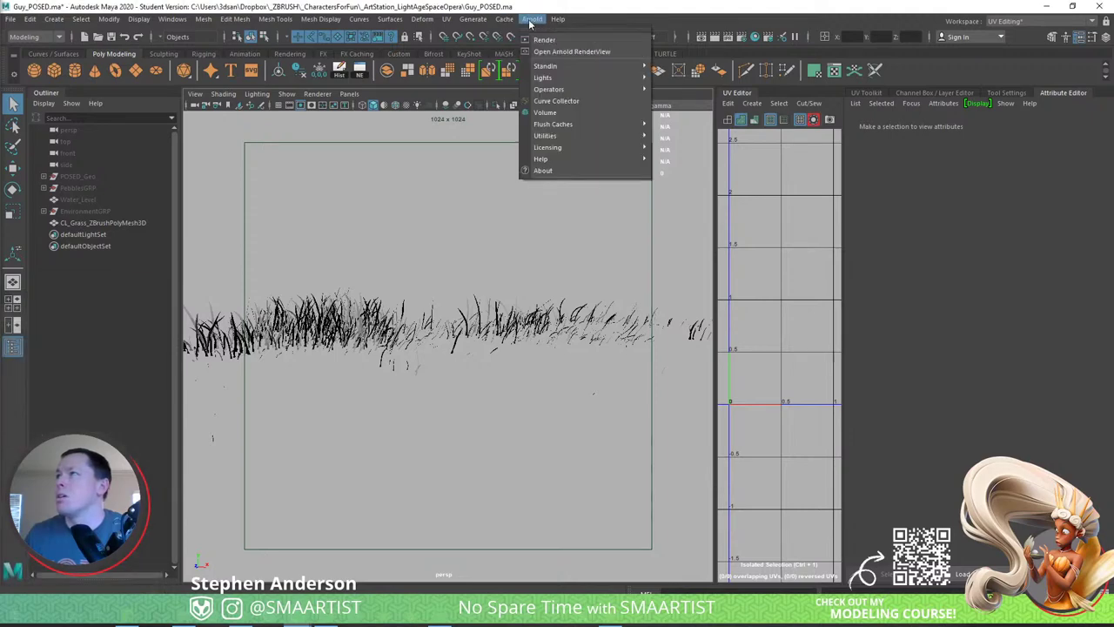
{"action": "mouse_move", "coordinate": [504, 19]}
{"action": "mouse_move", "coordinate": [540, 40]}
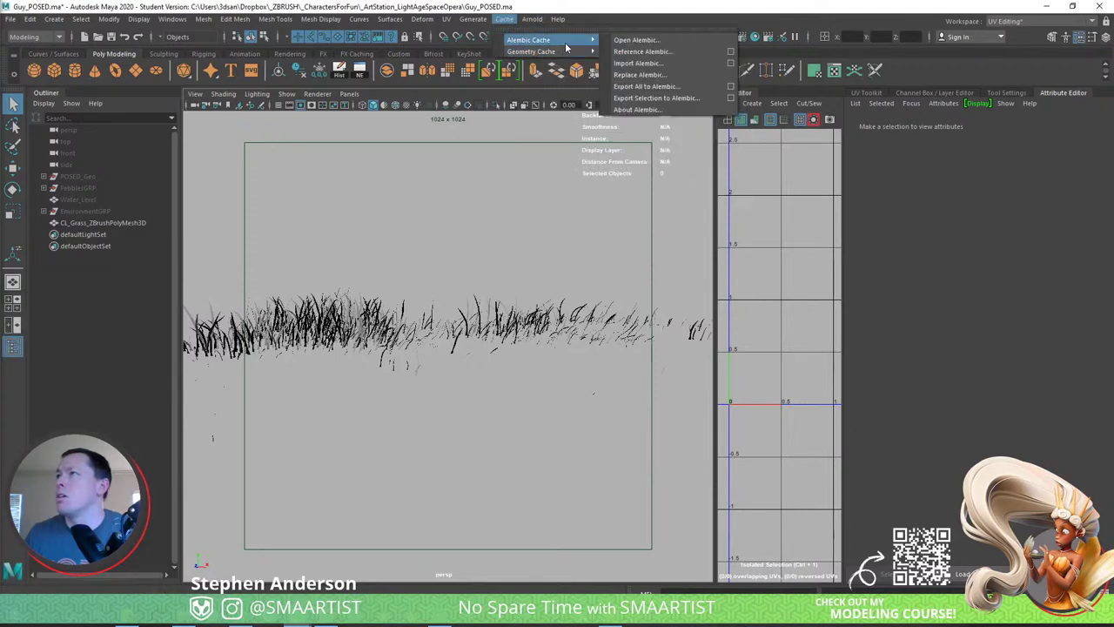
{"action": "left_click", "coordinate": [670, 52]}
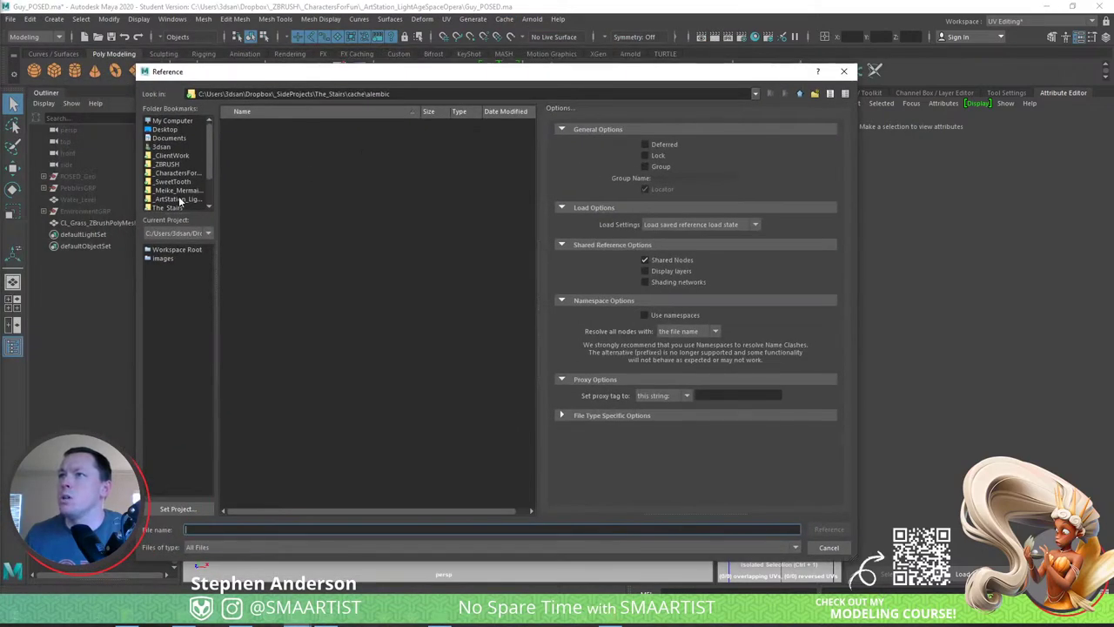
{"action": "left_click", "coordinate": [179, 199]}
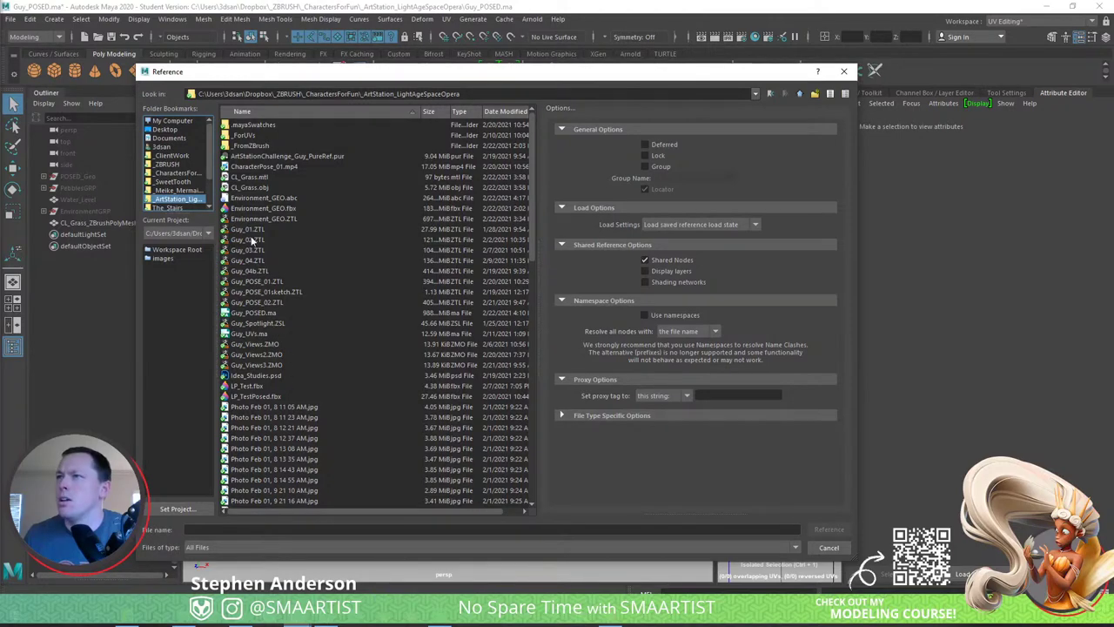
{"action": "left_click", "coordinate": [274, 199]}
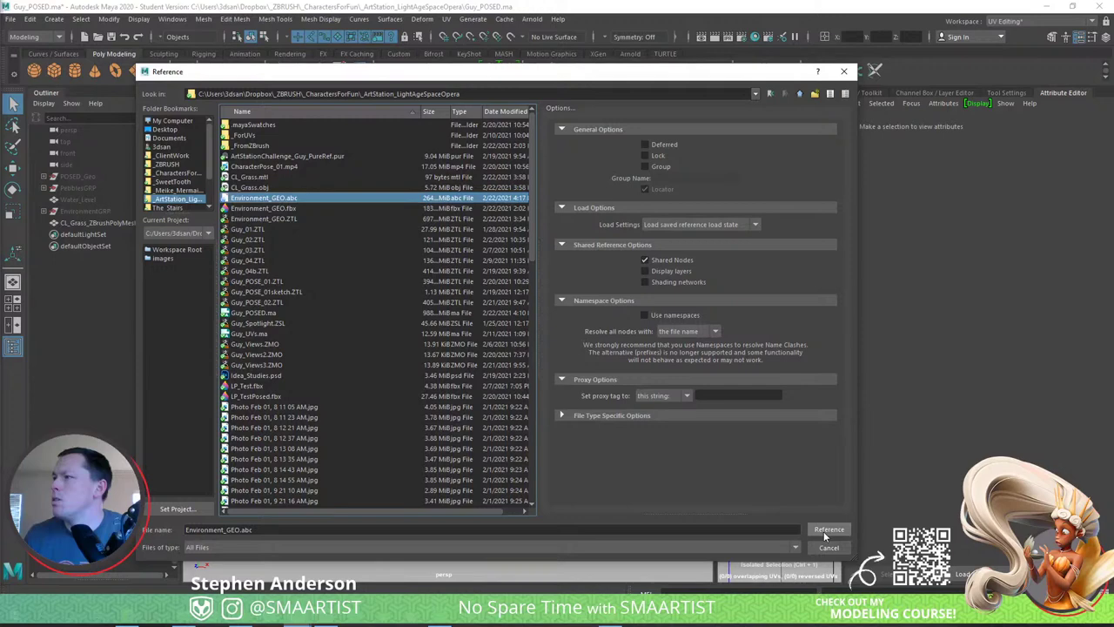
{"action": "left_click", "coordinate": [825, 531]}
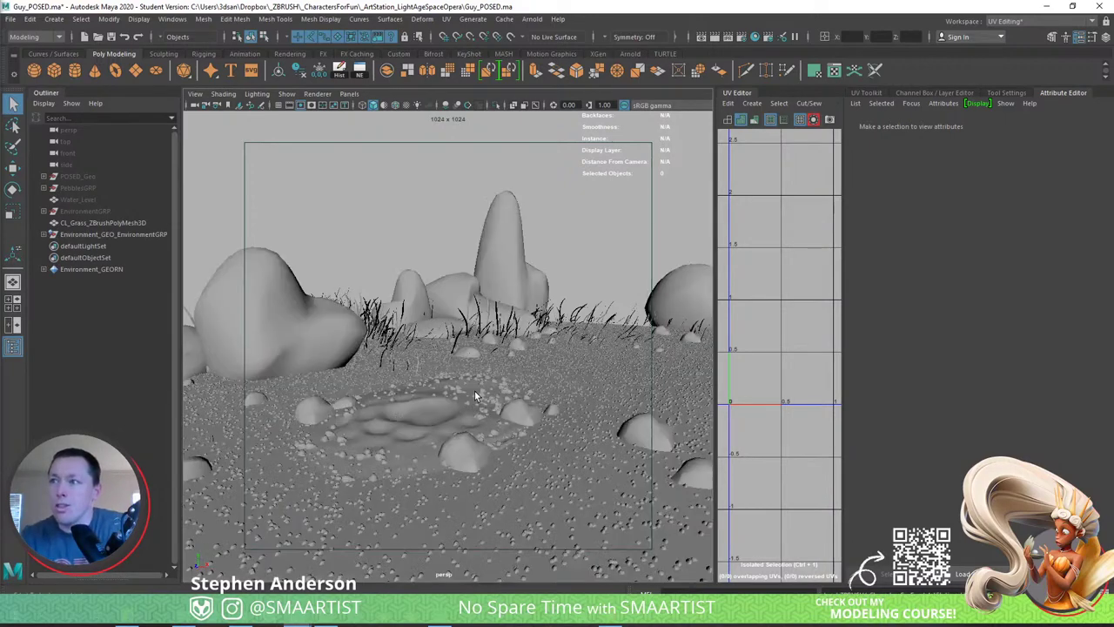
Unhide the POSED_Geo character group within the referenced environment and clear the selection.
{"action": "left_click_drag", "start_coordinate": [402, 422], "coordinate": [371, 418], "text": "alt"}
{"action": "left_click", "coordinate": [371, 419]}
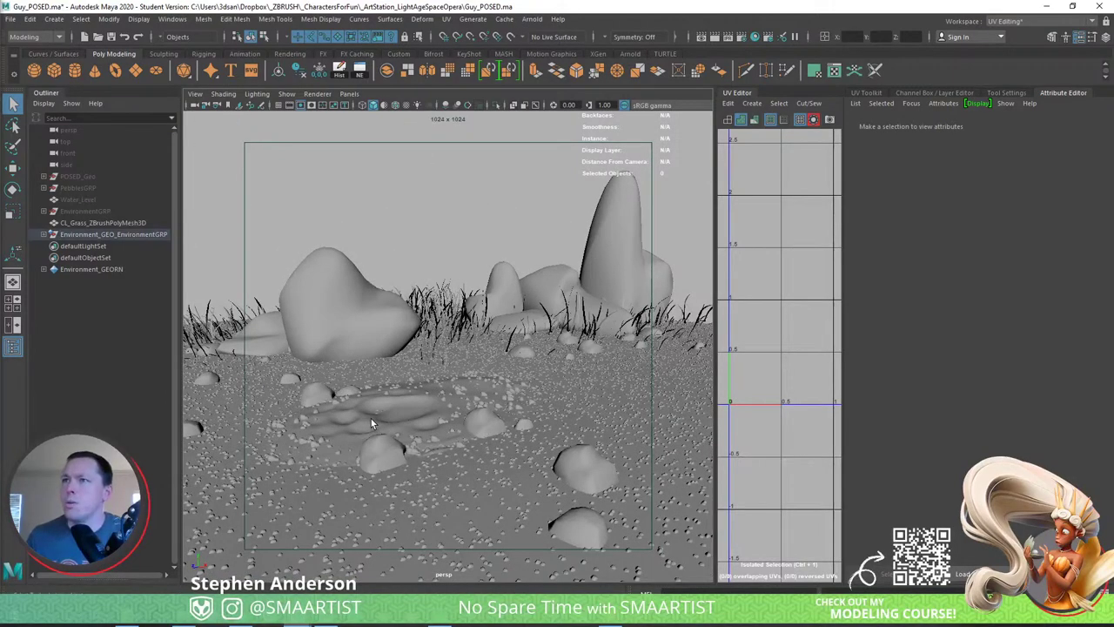
{"action": "left_click_drag", "start_coordinate": [423, 244], "coordinate": [517, 238], "text": "alt"}
{"action": "left_click", "coordinate": [426, 271]}
{"action": "left_click_drag", "start_coordinate": [426, 271], "coordinate": [381, 297], "text": "alt"}
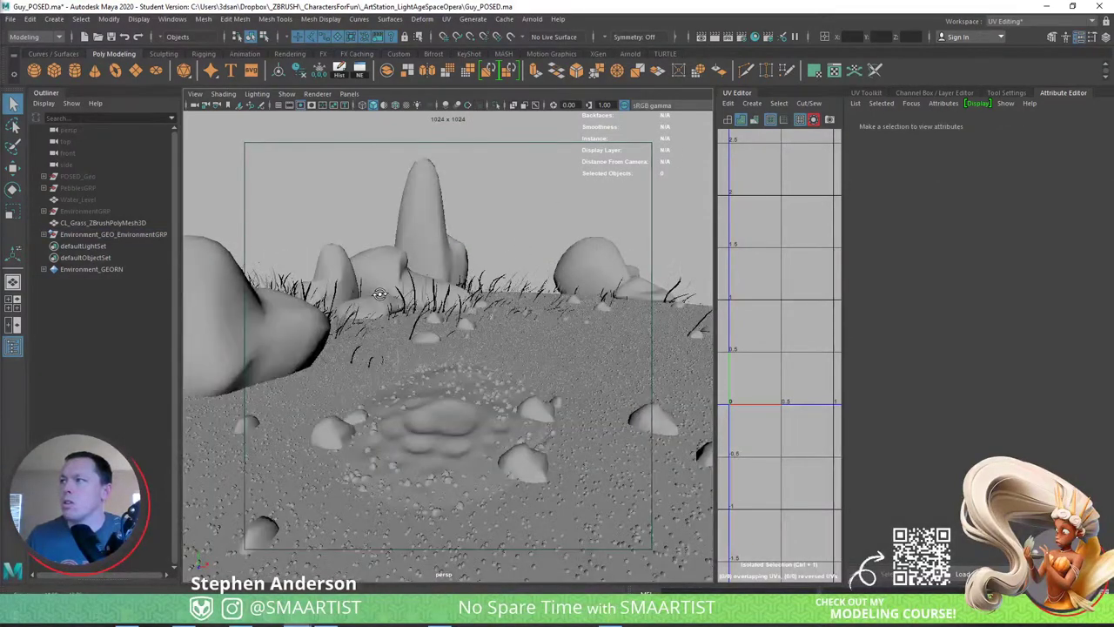
{"action": "left_click", "coordinate": [85, 183]}
{"action": "key", "text": "shift+h"}
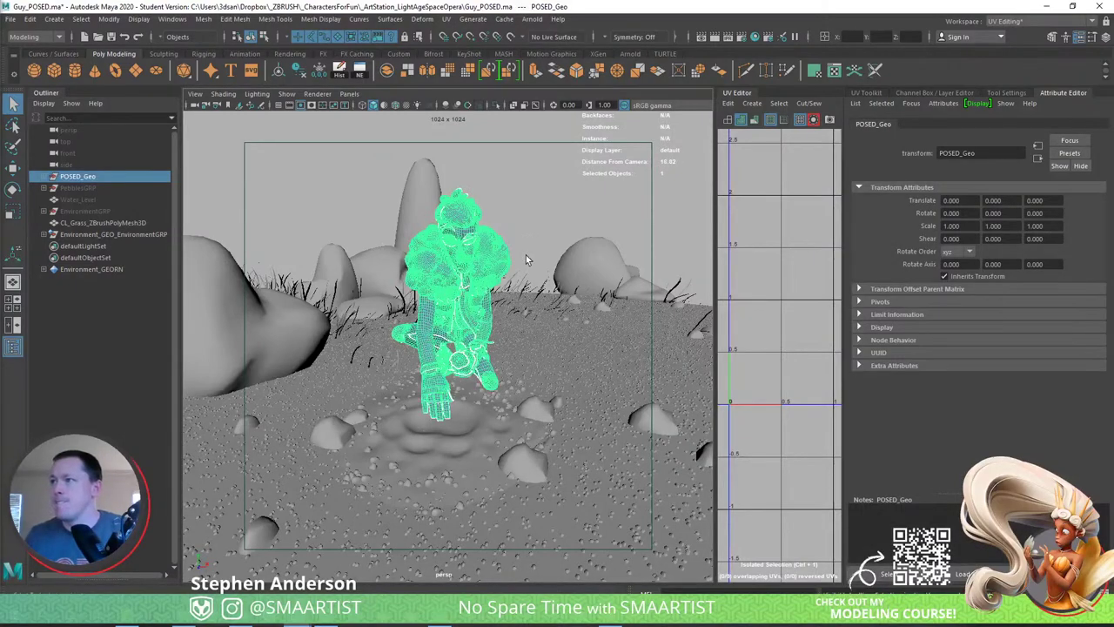
{"action": "left_click", "coordinate": [522, 246]}
Examine the posed character within the referenced environment from far away, up close and several angles.
{"action": "left_click_drag", "start_coordinate": [484, 275], "coordinate": [437, 271], "text": "alt"}
{"action": "right_click_drag", "start_coordinate": [552, 346], "coordinate": [296, 249], "text": "alt"}
{"action": "left_click_drag", "start_coordinate": [429, 340], "coordinate": [437, 345], "text": "alt"}
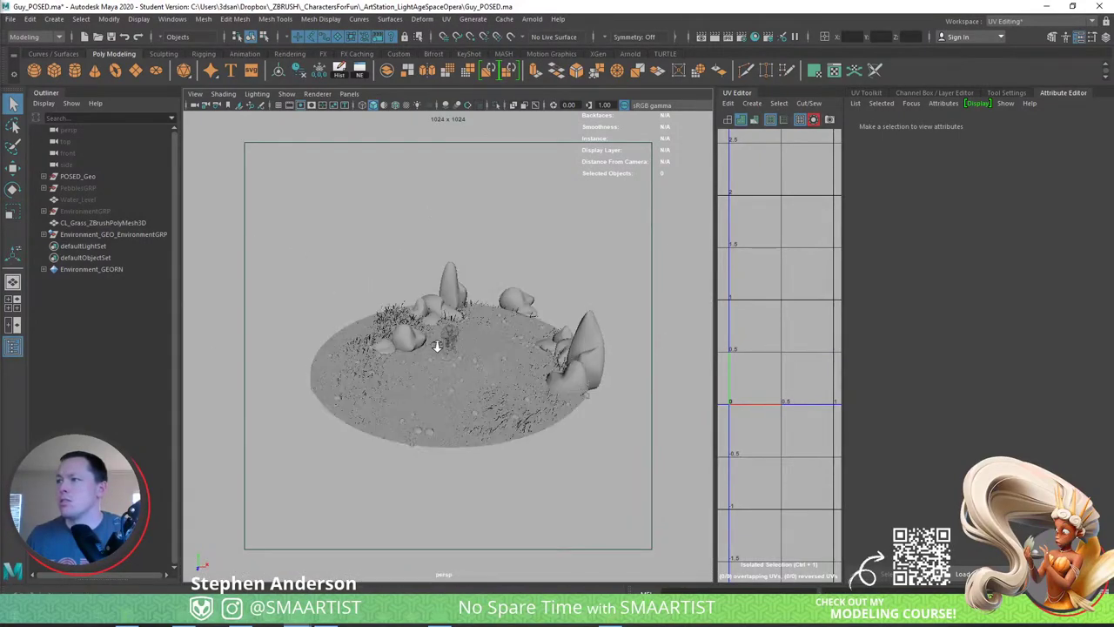
{"action": "left_click_drag", "start_coordinate": [505, 377], "coordinate": [562, 408], "text": "alt"}
{"action": "scroll", "coordinate": [462, 410], "scroll_direction": "up", "scroll_amount": 5}
{"action": "left_click_drag", "start_coordinate": [462, 410], "coordinate": [505, 384], "text": "alt"}
{"action": "scroll", "coordinate": [522, 387], "scroll_direction": "up", "scroll_amount": 4}
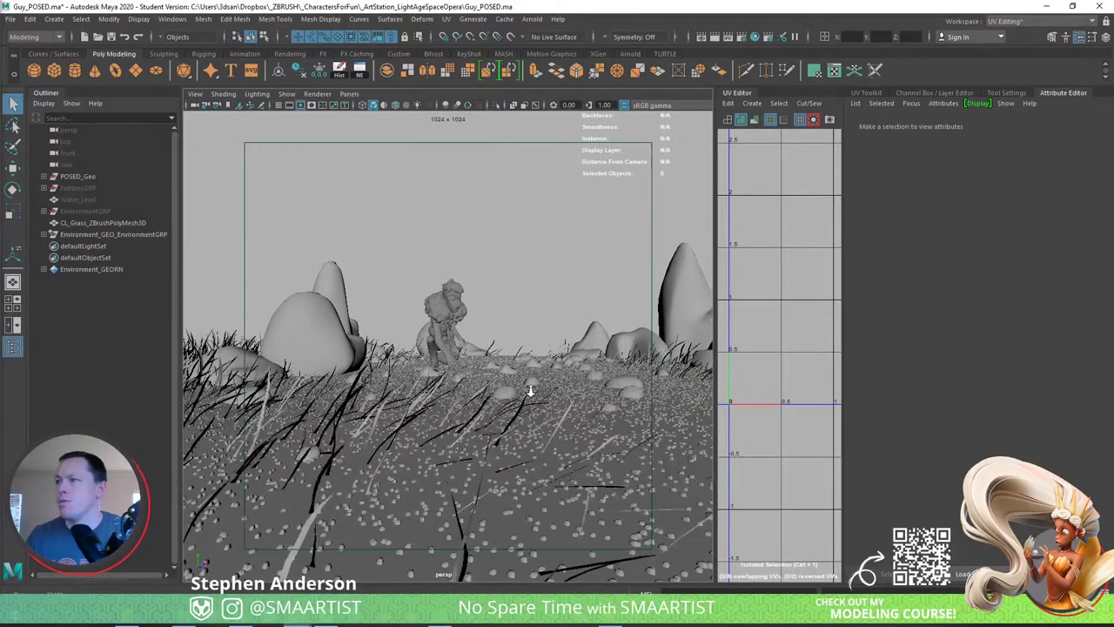
{"action": "scroll", "coordinate": [487, 392], "scroll_direction": "up", "scroll_amount": 2}
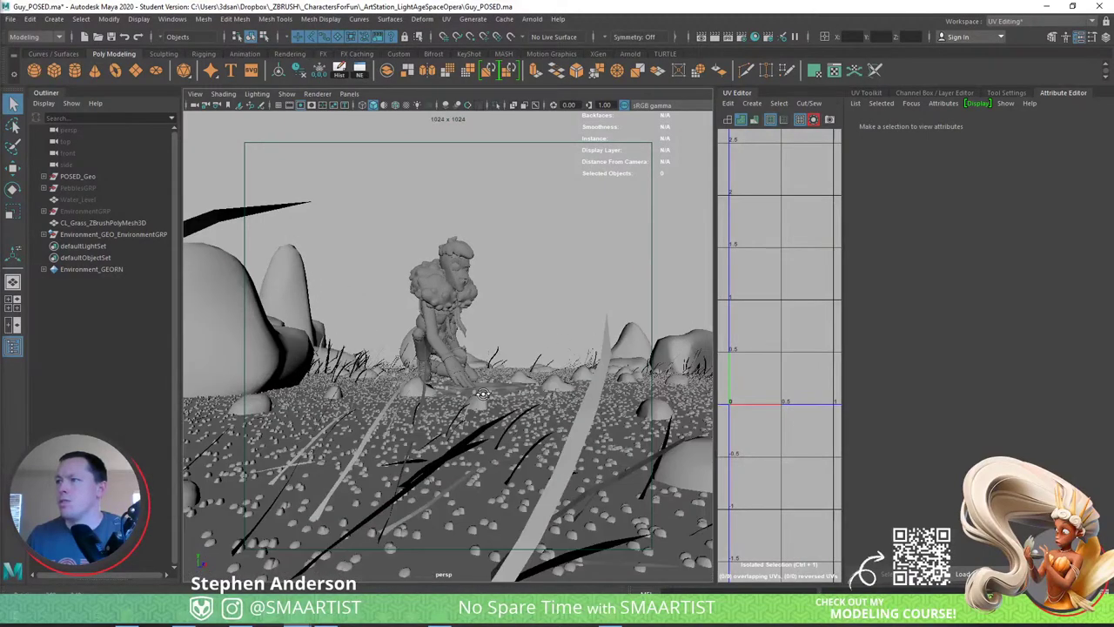
{"action": "scroll", "coordinate": [483, 392], "scroll_direction": "up", "scroll_amount": 2}
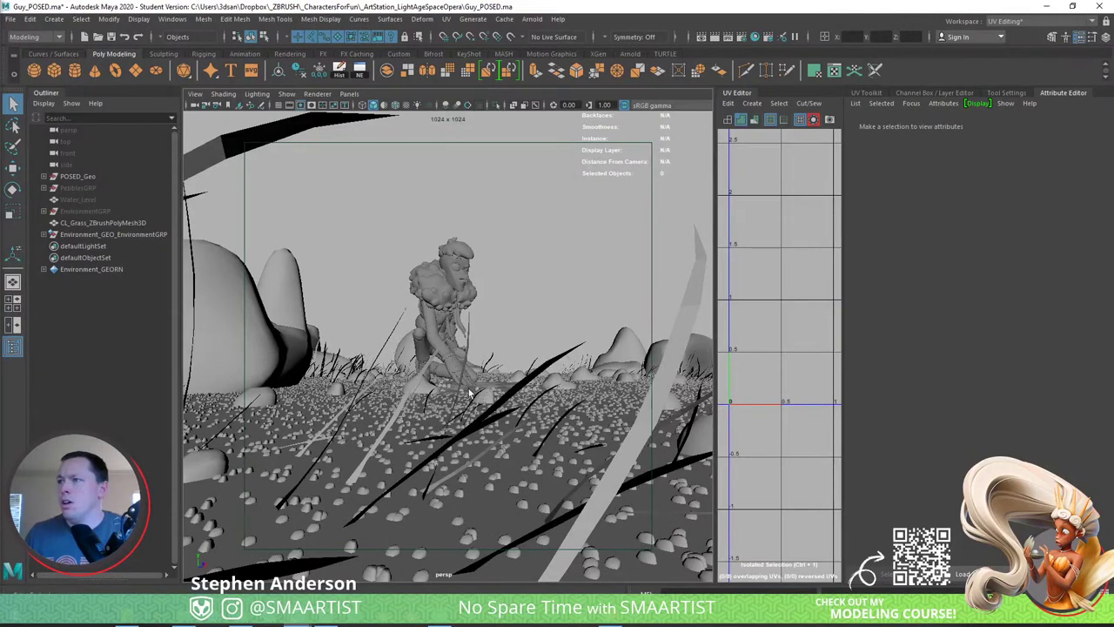
{"action": "scroll", "coordinate": [632, 416], "scroll_direction": "up", "scroll_amount": 5}
{"action": "scroll", "coordinate": [632, 416], "scroll_direction": "down", "scroll_amount": 8}
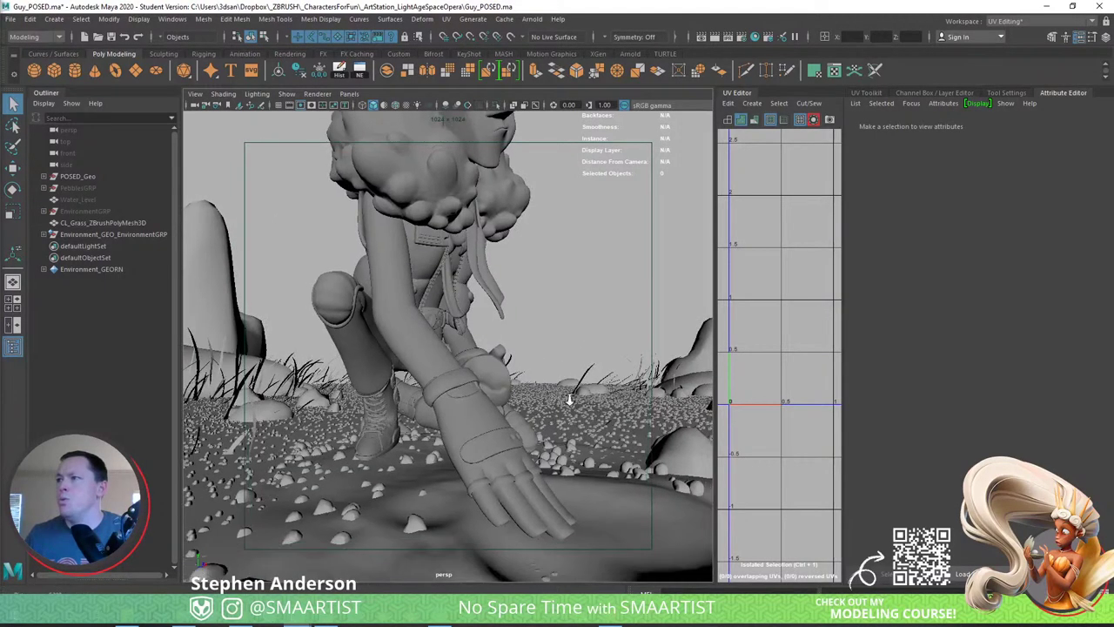
{"action": "left_click_drag", "start_coordinate": [486, 388], "coordinate": [520, 406], "text": "alt"}
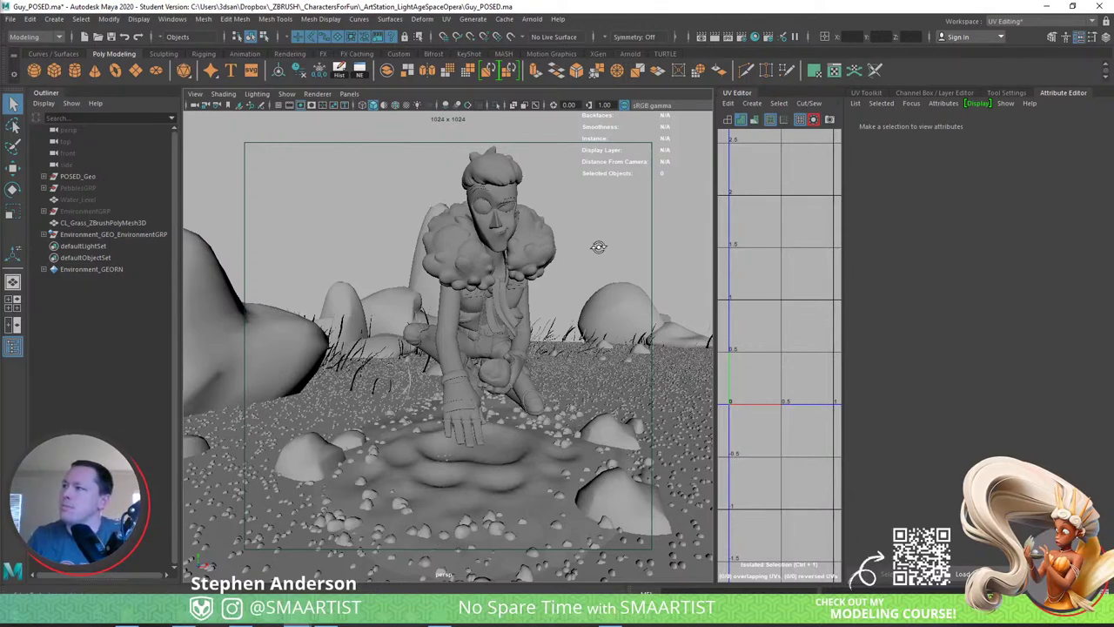
{"action": "left_click_drag", "start_coordinate": [591, 246], "coordinate": [541, 279], "text": "alt"}
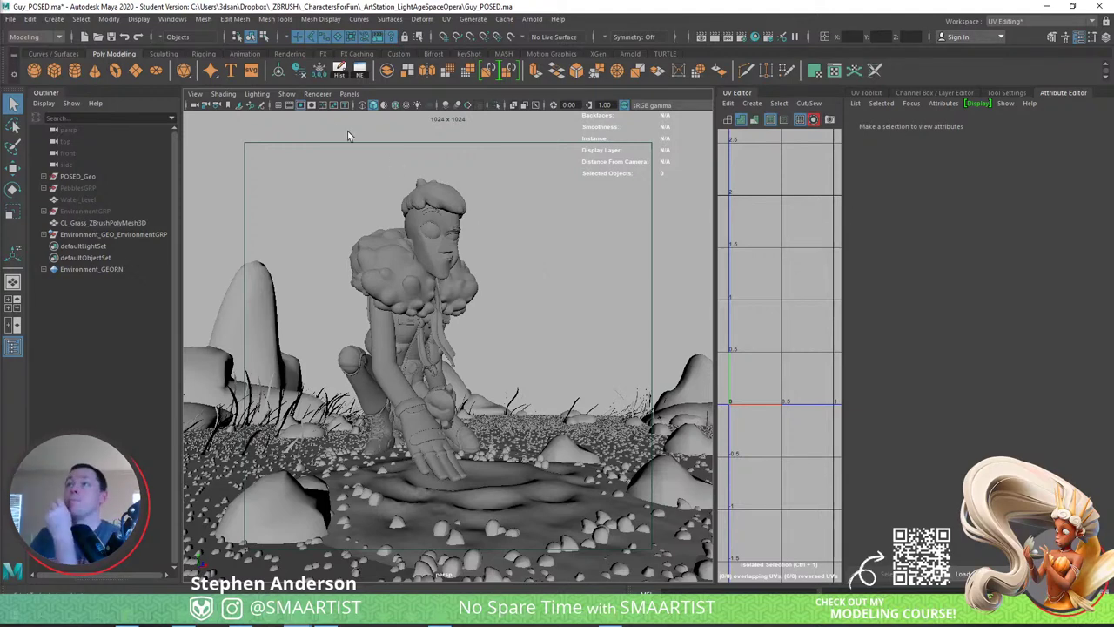
Save the current scene under its existing file name.
{"action": "left_click", "coordinate": [10, 21]}
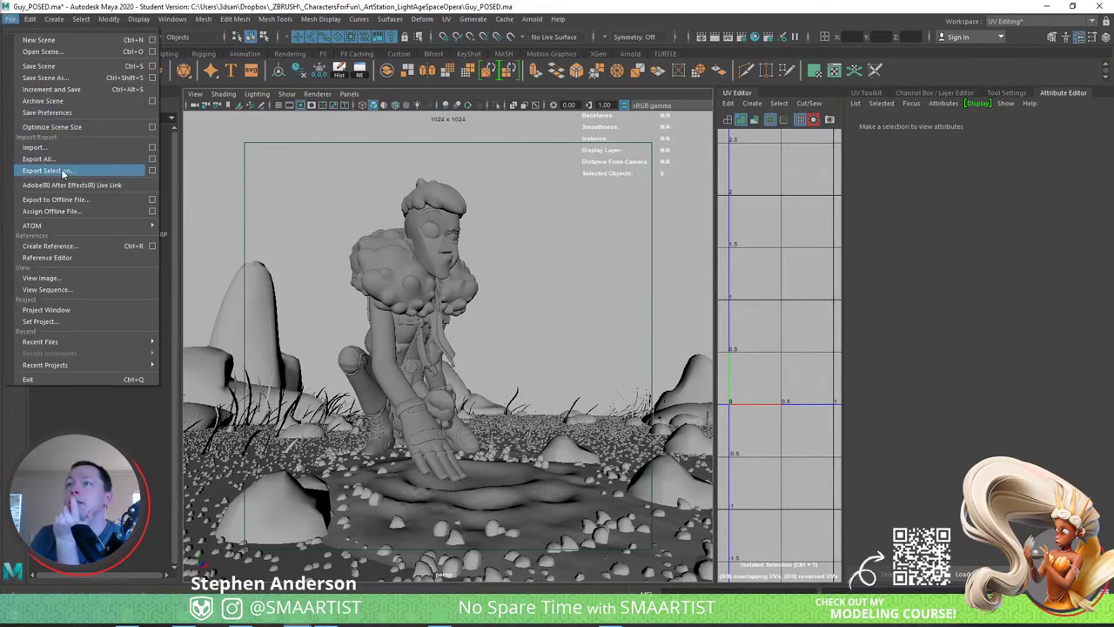
{"action": "left_click", "coordinate": [42, 66]}
{"action": "left_click", "coordinate": [532, 318]}
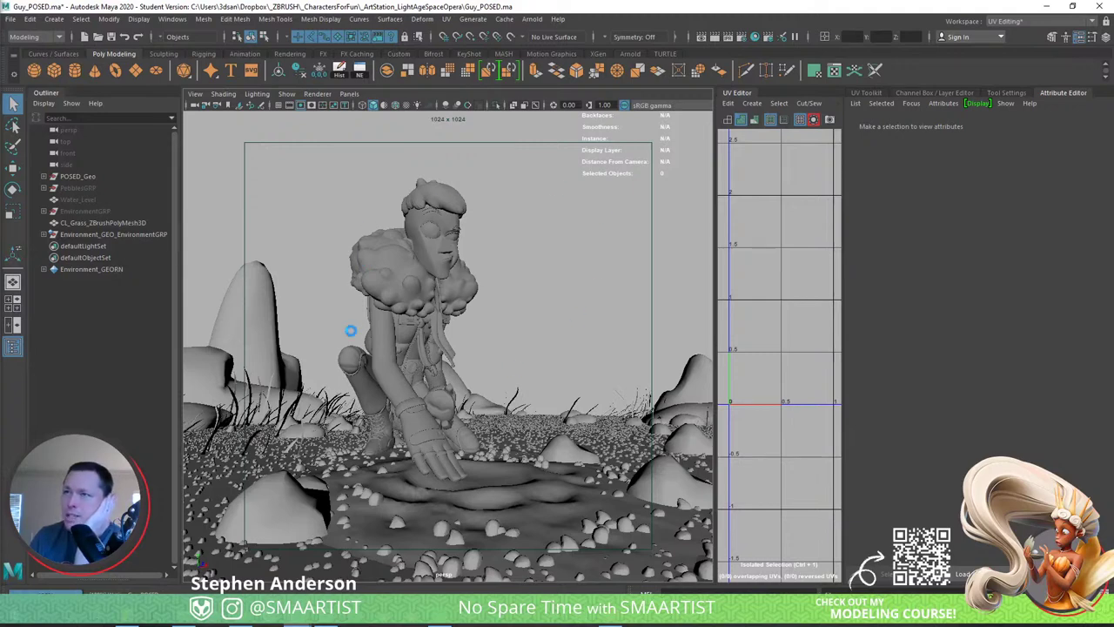
Delete the old hidden EnvironmentGRP group and save the scene as Guy_POSED_02 in the _ArtStation_LightAgeSpaceOpera folder.
{"action": "left_click", "coordinate": [107, 212]}
{"action": "key", "text": "Delete"}
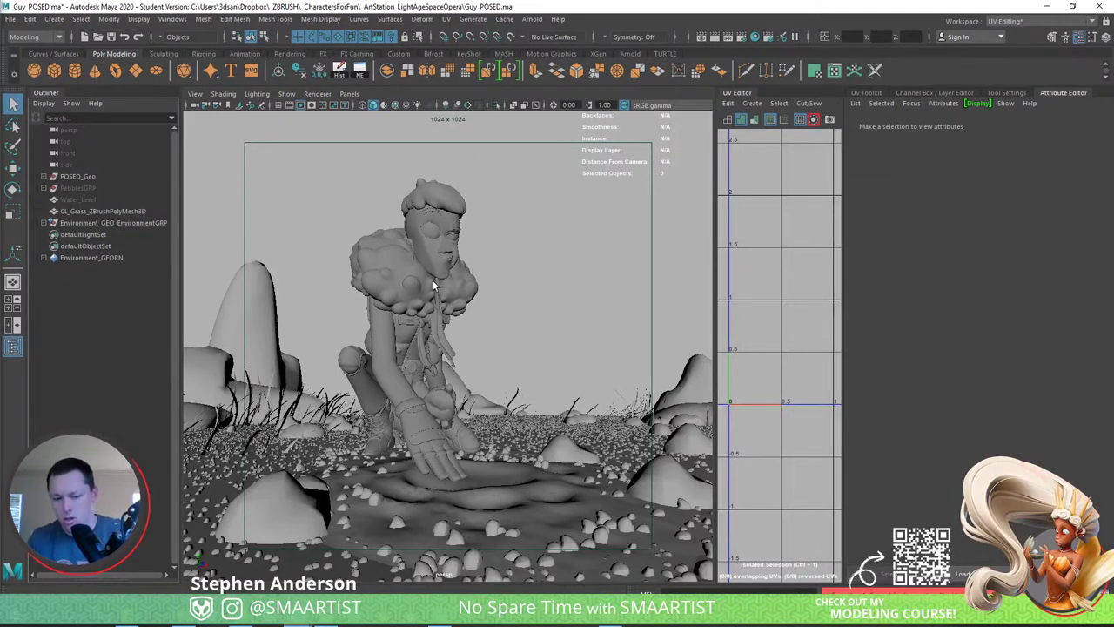
{"action": "key", "text": "ctrl+shift+s"}
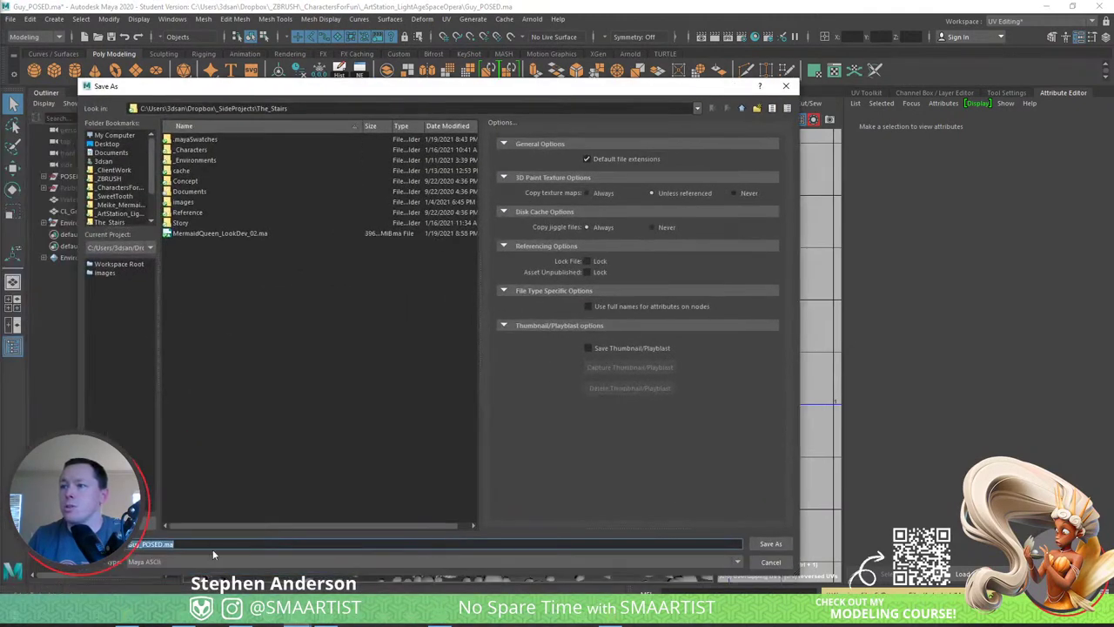
{"action": "left_click", "coordinate": [175, 544]}
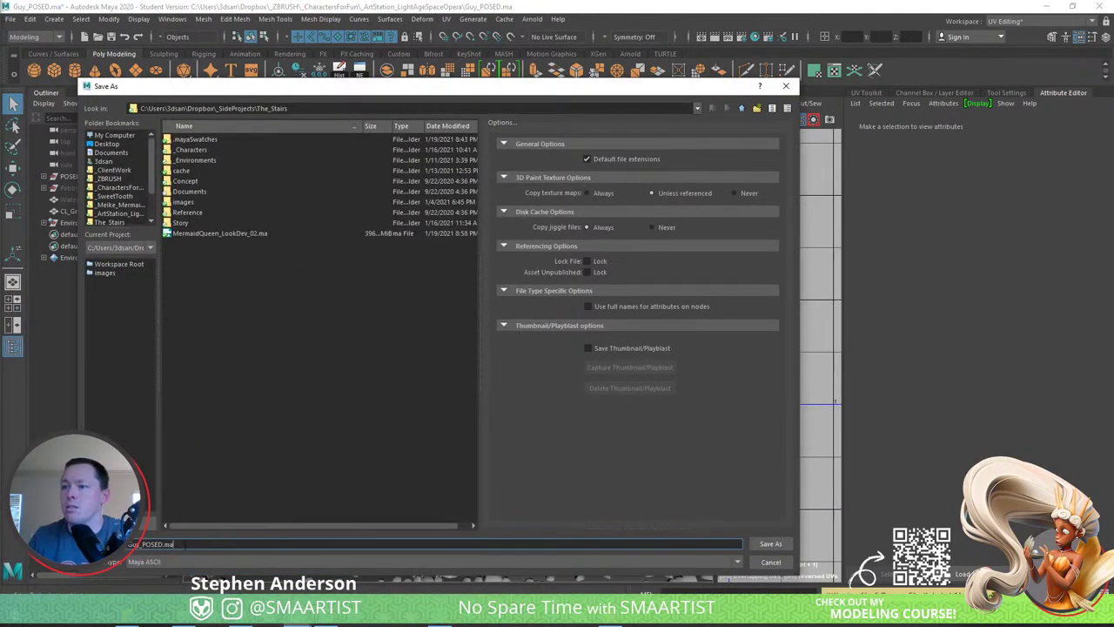
{"action": "left_click_drag", "start_coordinate": [175, 544], "coordinate": [160, 544]}
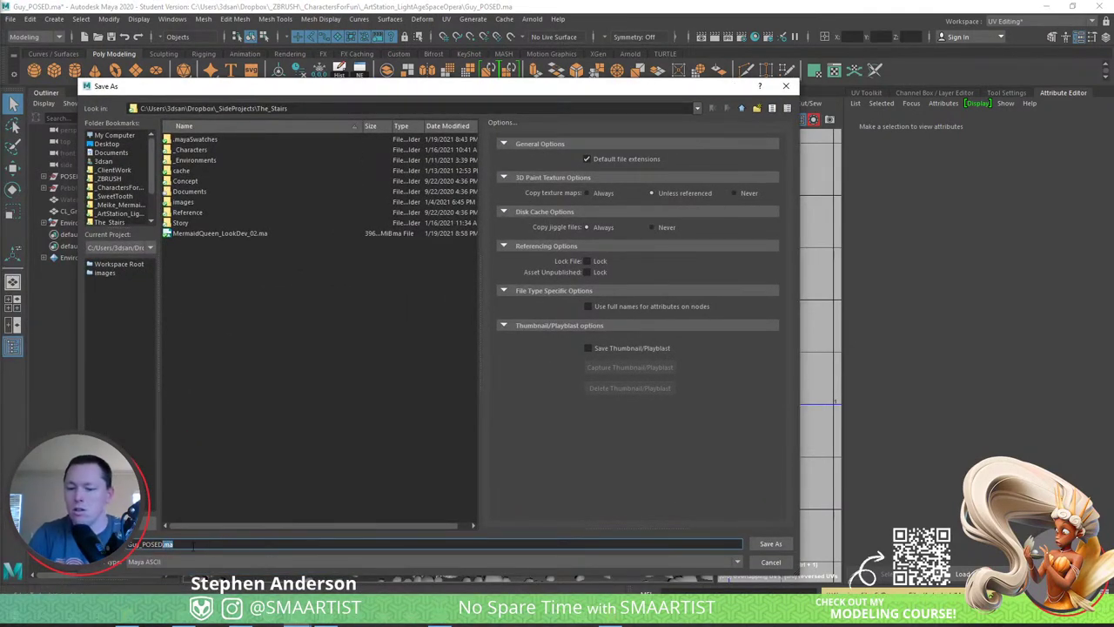
{"action": "type", "text": "_02"}
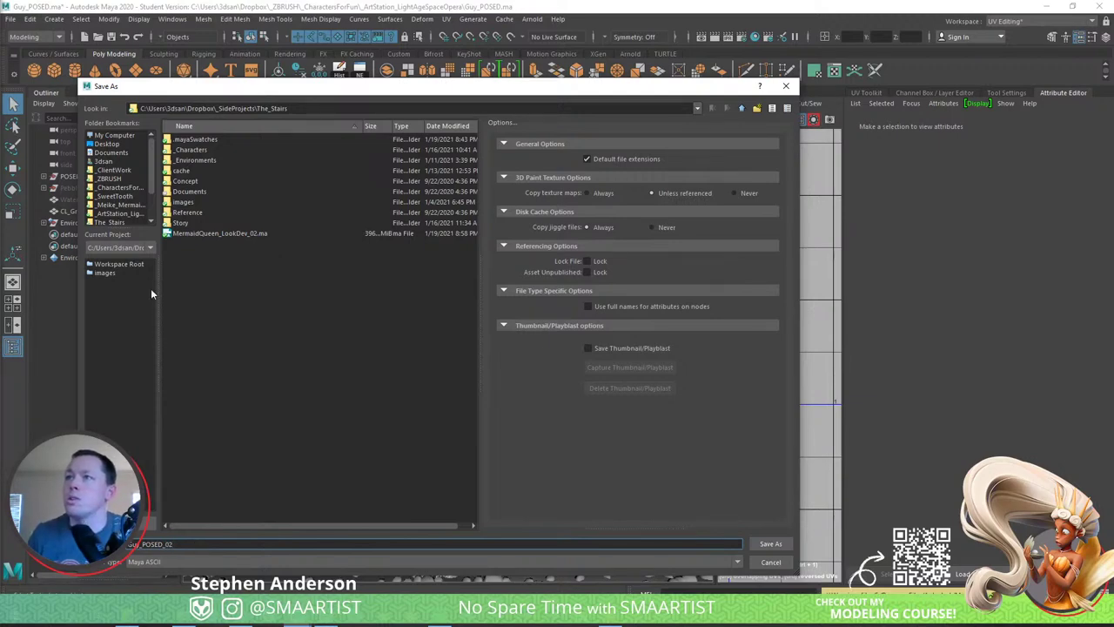
{"action": "left_click", "coordinate": [130, 214]}
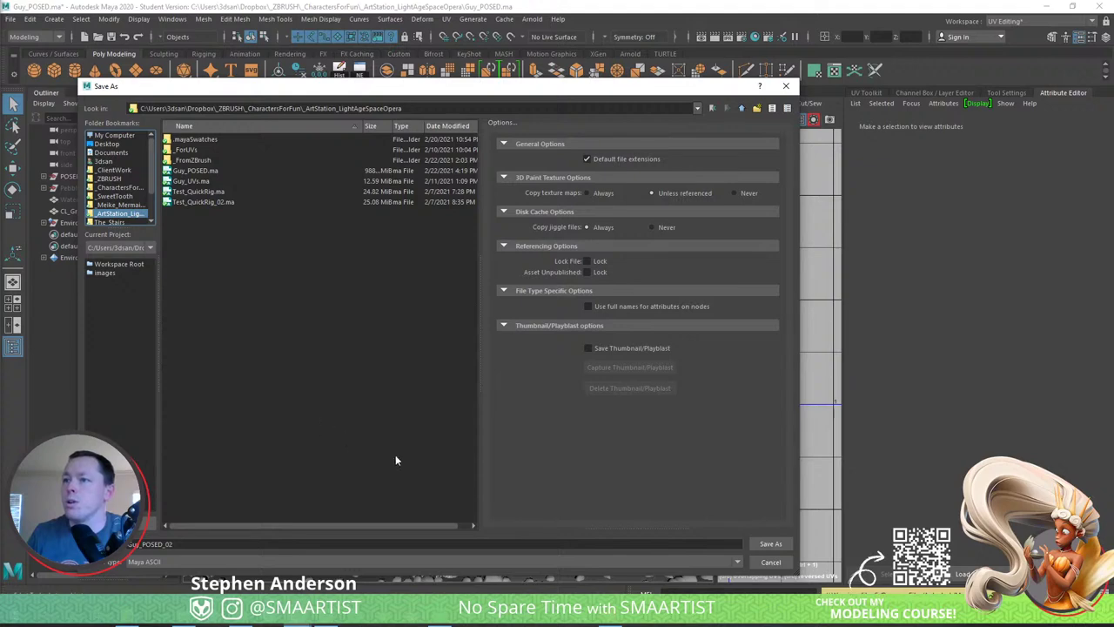
{"action": "left_click", "coordinate": [771, 544]}
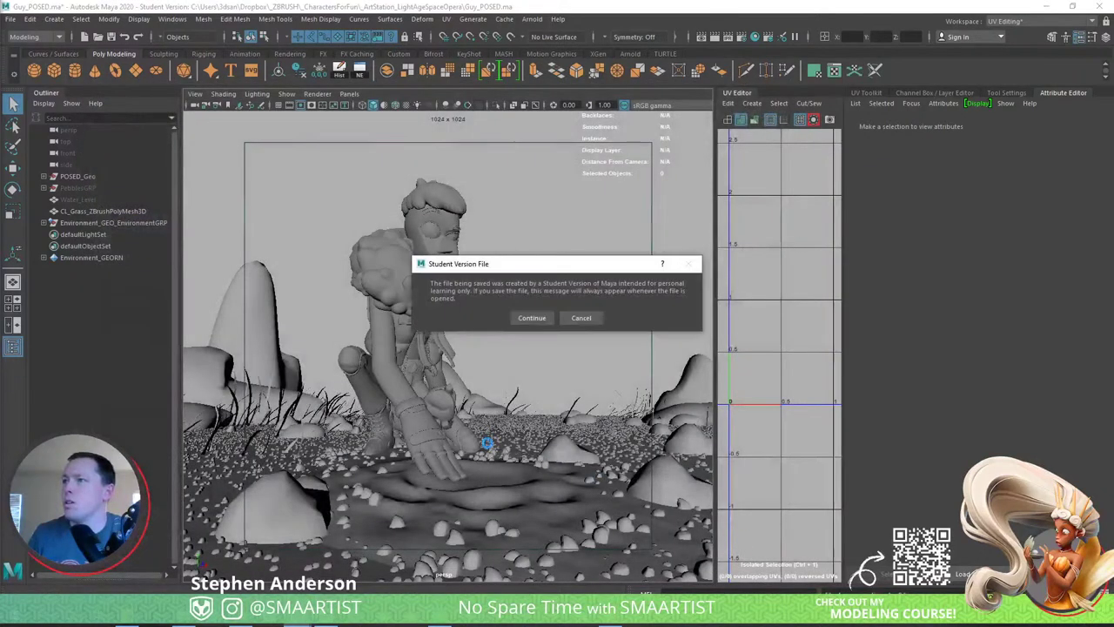
{"action": "left_click", "coordinate": [525, 317]}
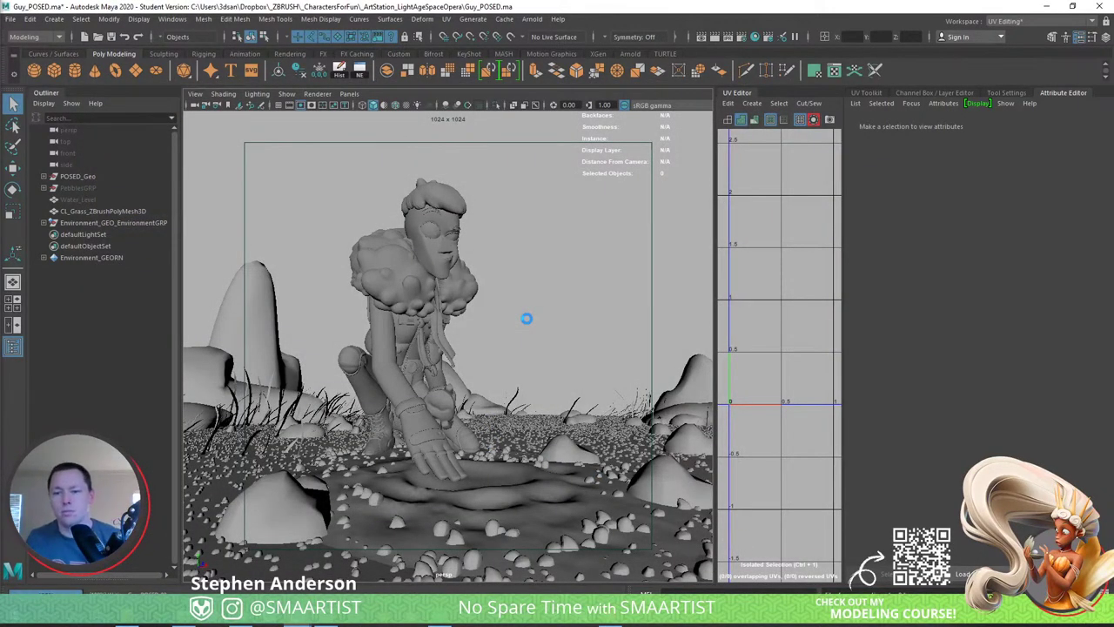
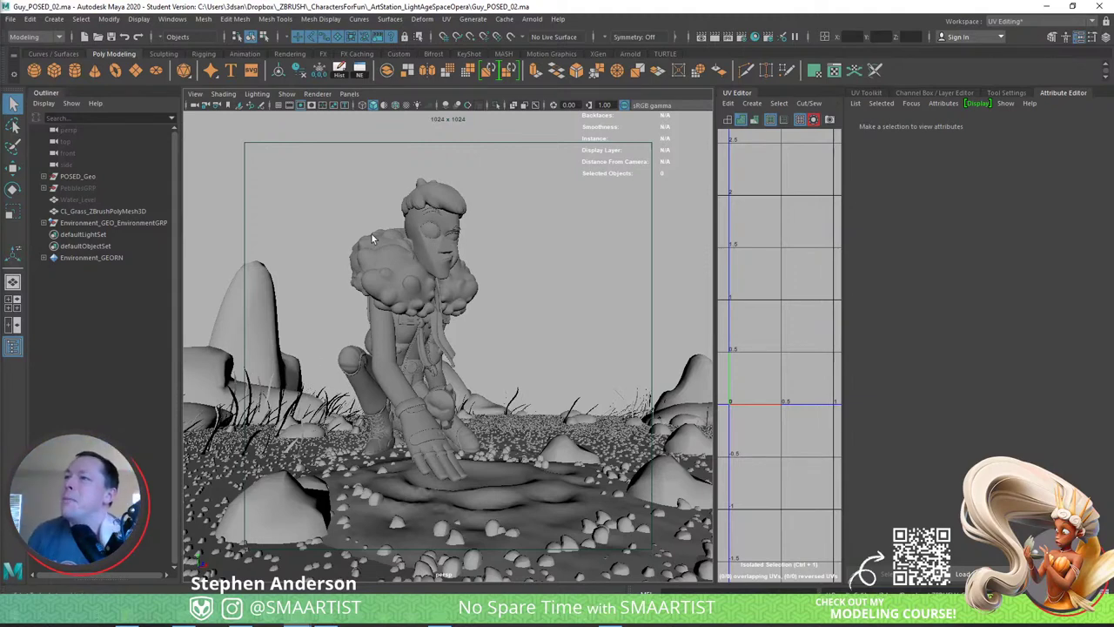
Import Guy_UVs.ma into the scene and delete the hidden PebblesGRP group.
{"action": "left_click", "coordinate": [11, 19]}
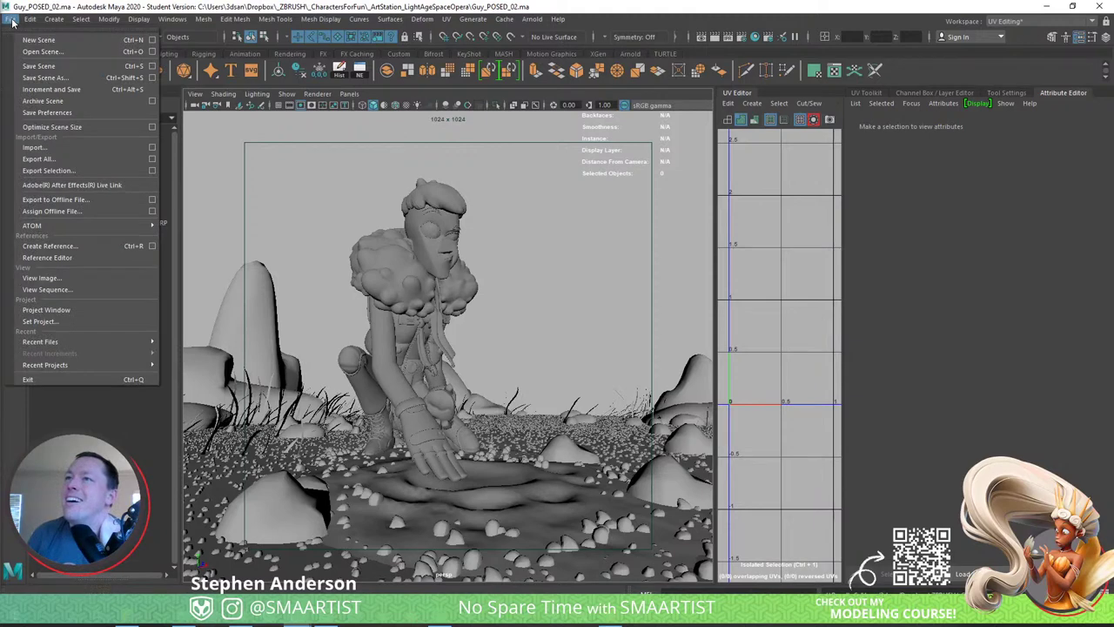
{"action": "left_click", "coordinate": [66, 148]}
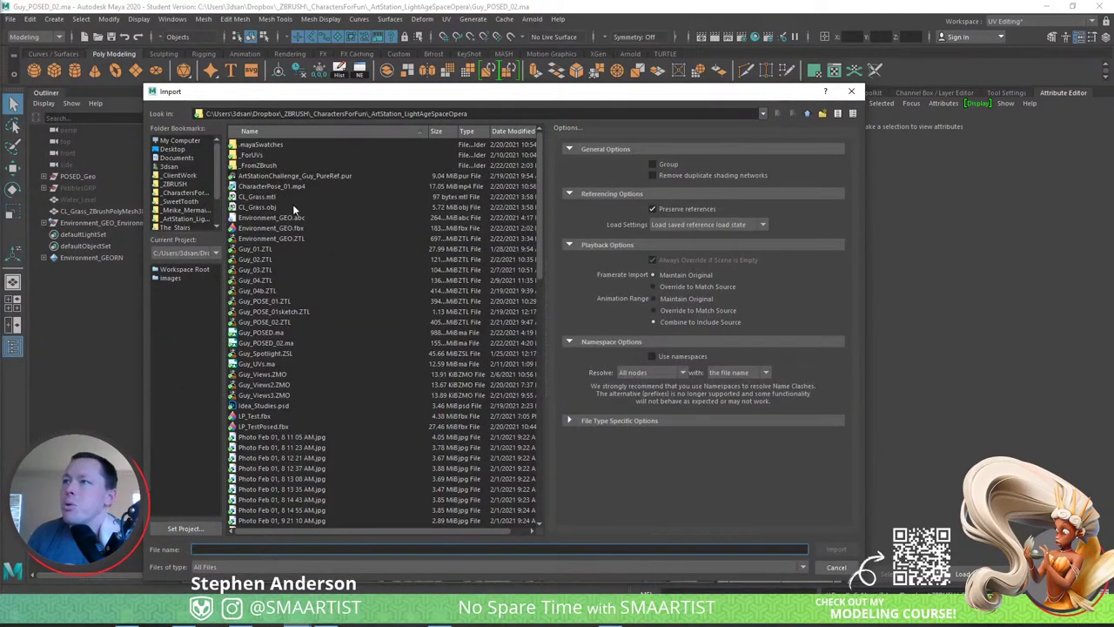
{"action": "double_click", "coordinate": [265, 363]}
{"action": "left_click", "coordinate": [534, 317]}
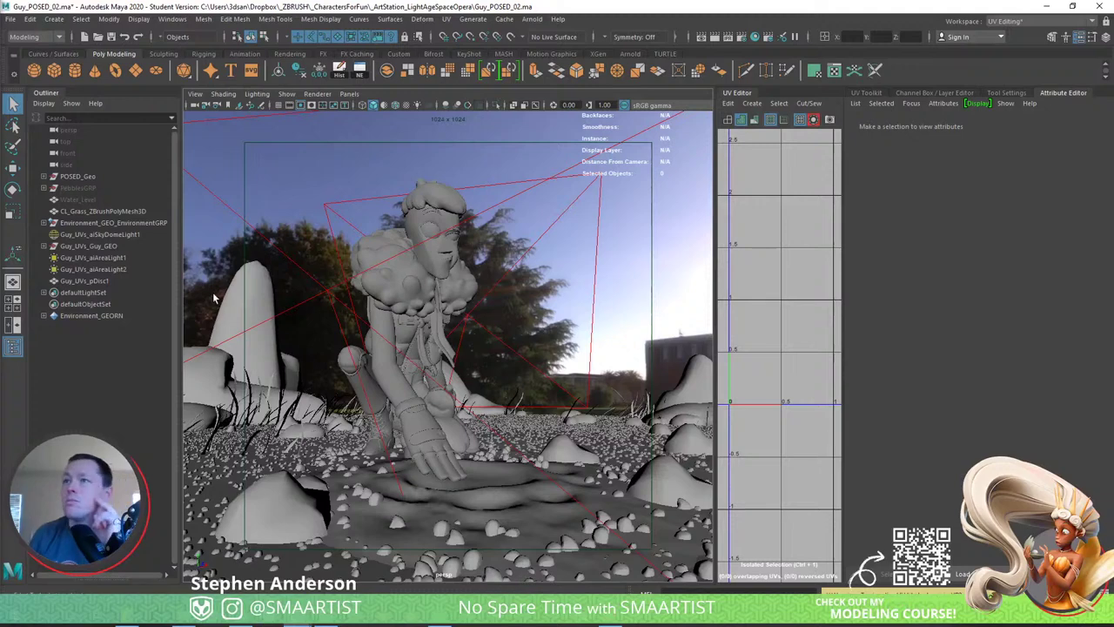
{"action": "left_click", "coordinate": [98, 188]}
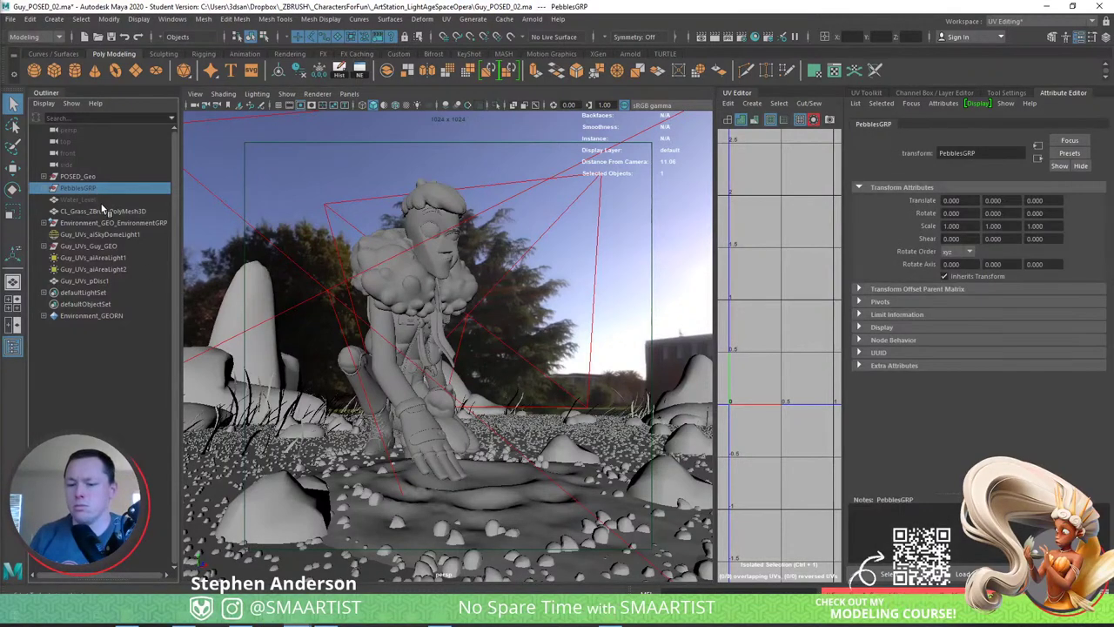
{"action": "key", "text": "Delete"}
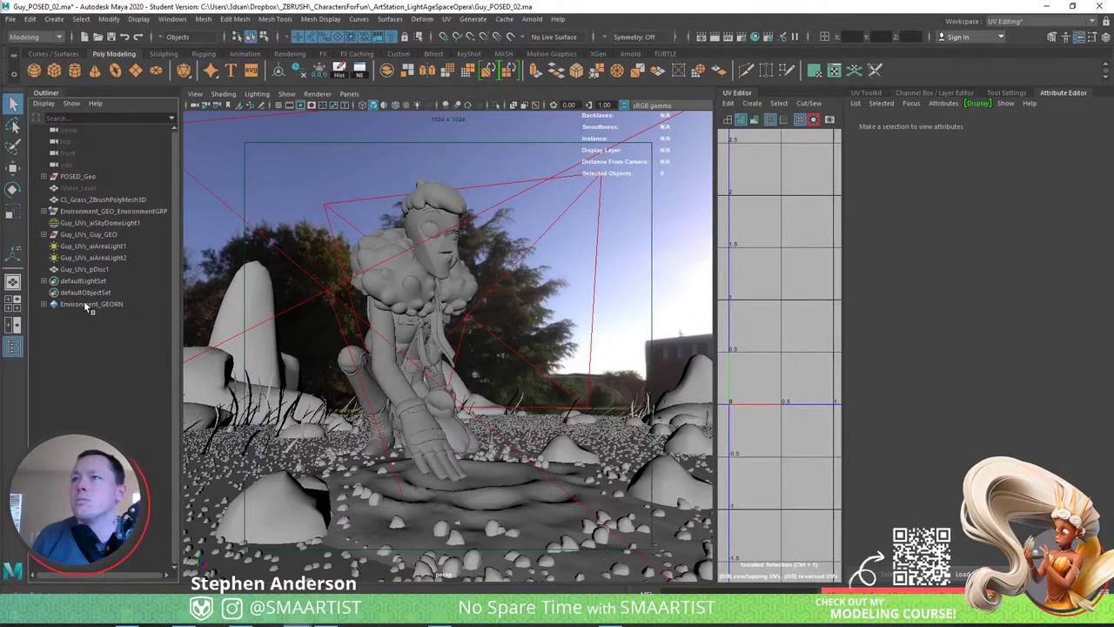
Group the imported Guy_UVs_Guy_GEO character, the Guy_UVs_pDisc1 disc and both Guy_UVs area lights together.
{"action": "left_click", "coordinate": [87, 234]}
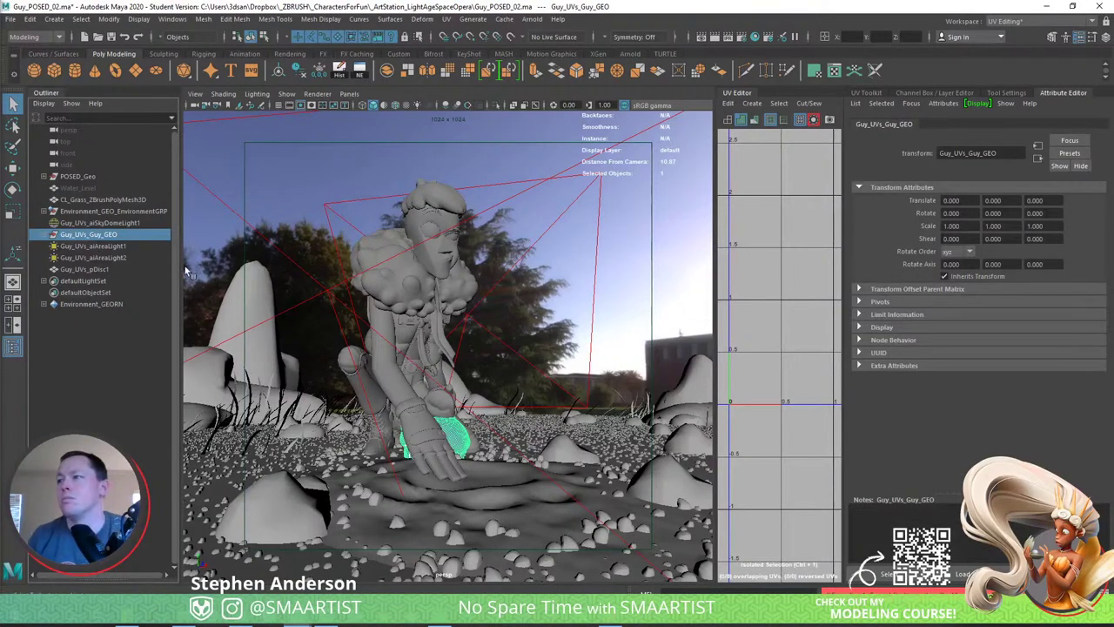
{"action": "left_click_drag", "start_coordinate": [495, 460], "coordinate": [509, 396], "text": "alt"}
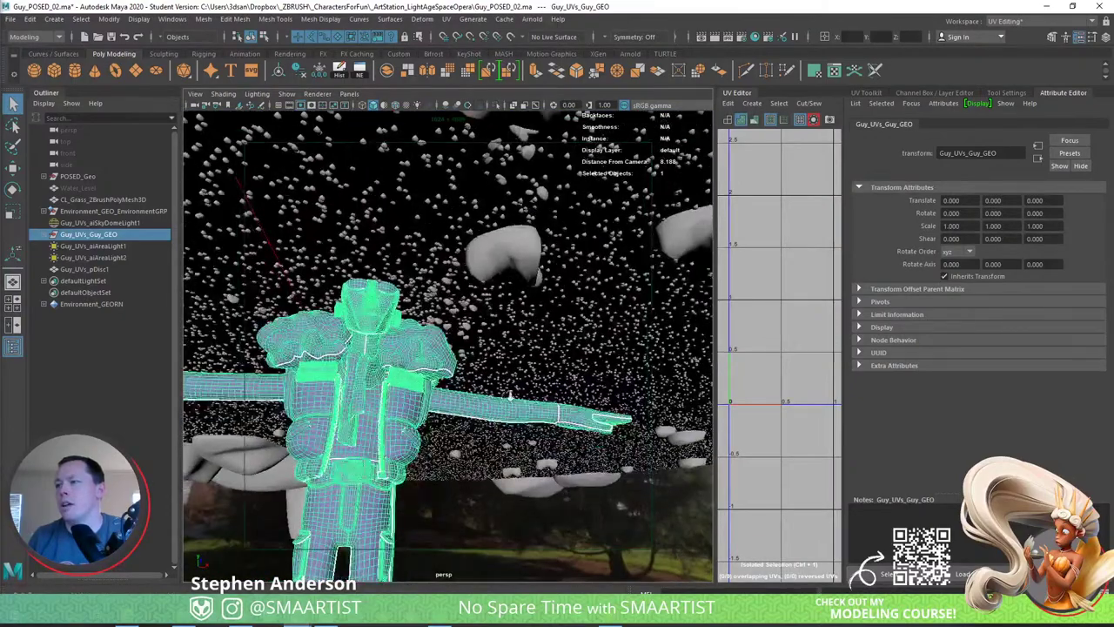
{"action": "right_click_drag", "start_coordinate": [510, 396], "coordinate": [229, 355], "text": "alt"}
{"action": "left_click_drag", "start_coordinate": [406, 425], "coordinate": [407, 447], "text": "alt"}
{"action": "left_click", "coordinate": [480, 470], "text": "shift"}
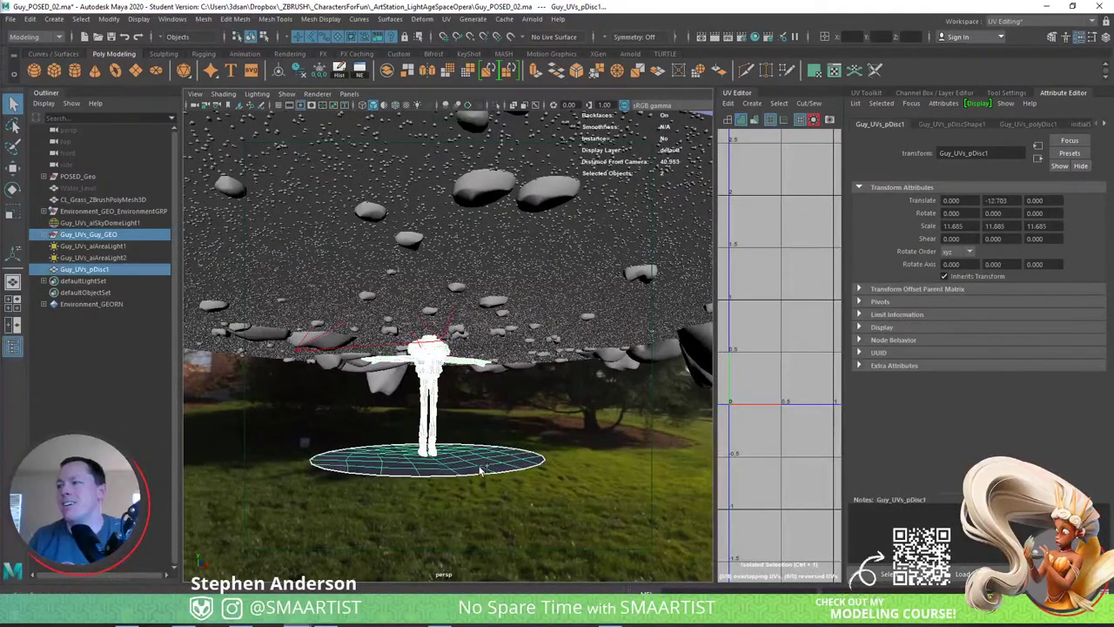
{"action": "key", "text": "w"}
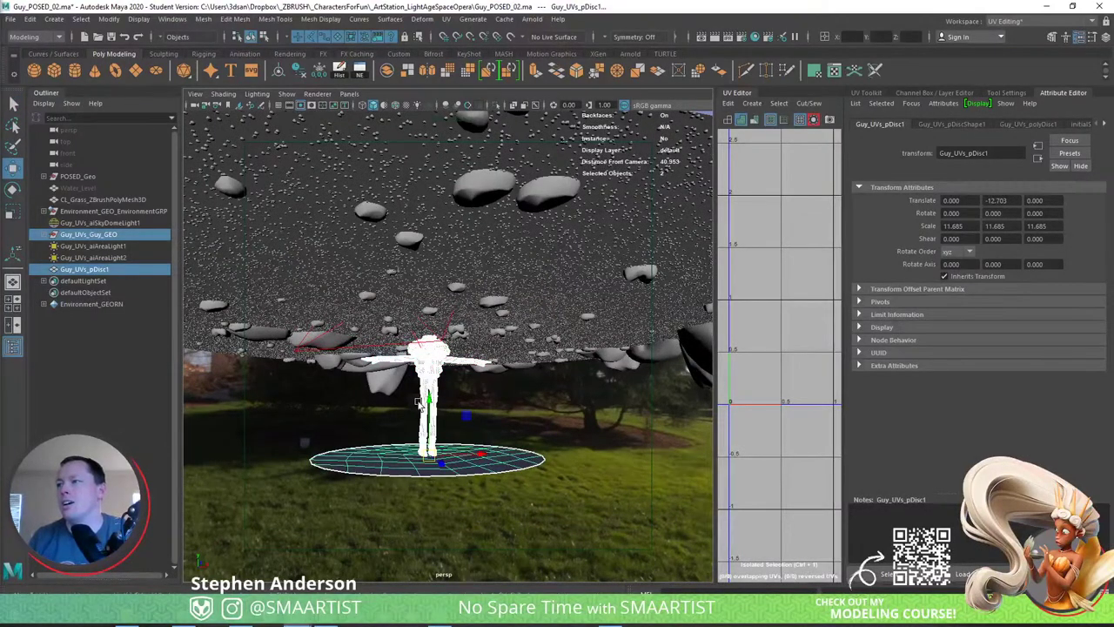
{"action": "left_click_drag", "start_coordinate": [416, 396], "coordinate": [413, 407], "text": "alt"}
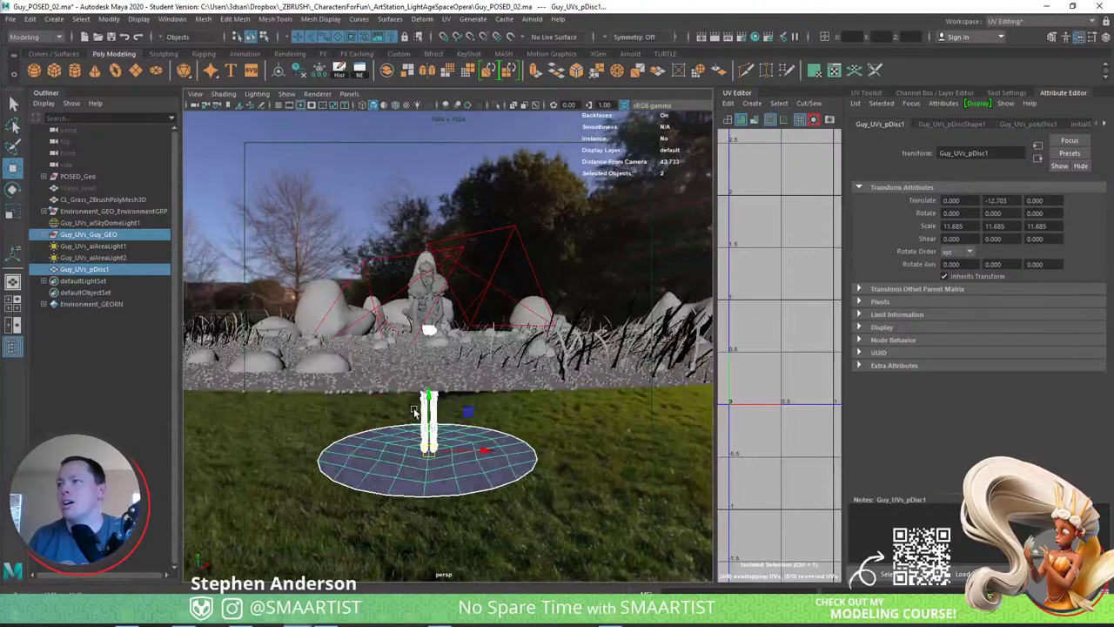
{"action": "left_click", "coordinate": [460, 247], "text": "shift"}
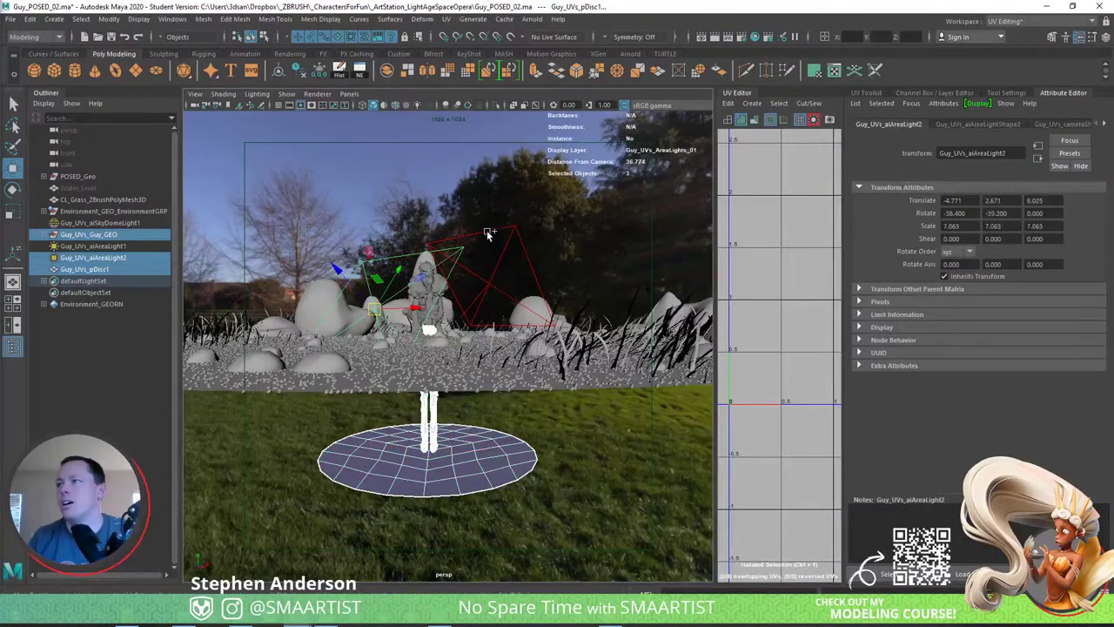
{"action": "left_click", "coordinate": [487, 232], "text": "shift"}
{"action": "left_click", "coordinate": [486, 231], "text": "shift"}
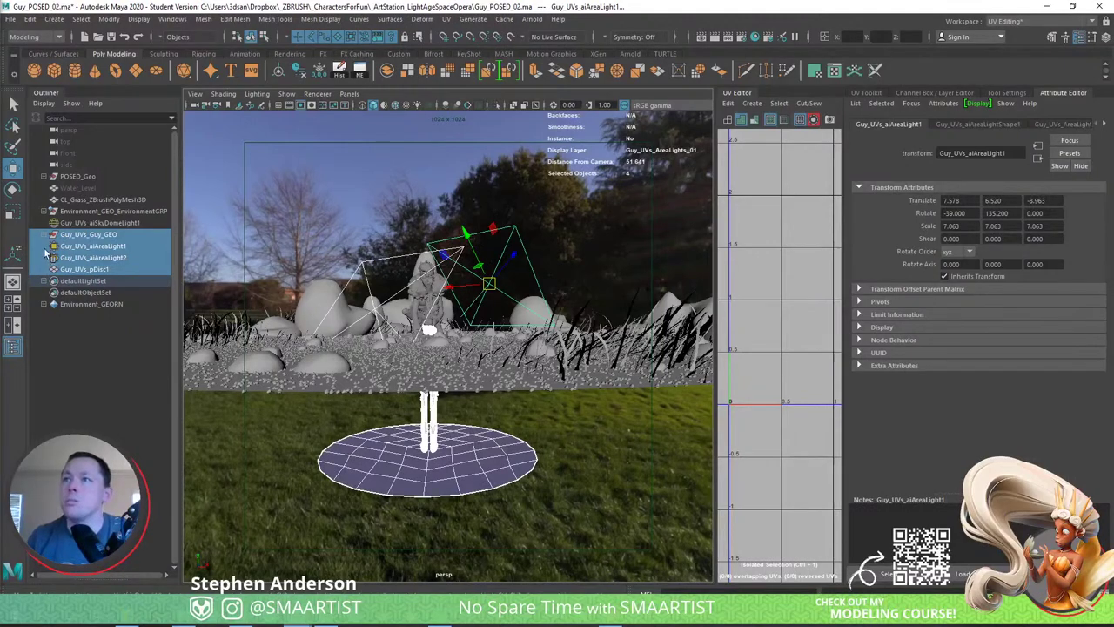
{"action": "key", "text": "ctrl+g"}
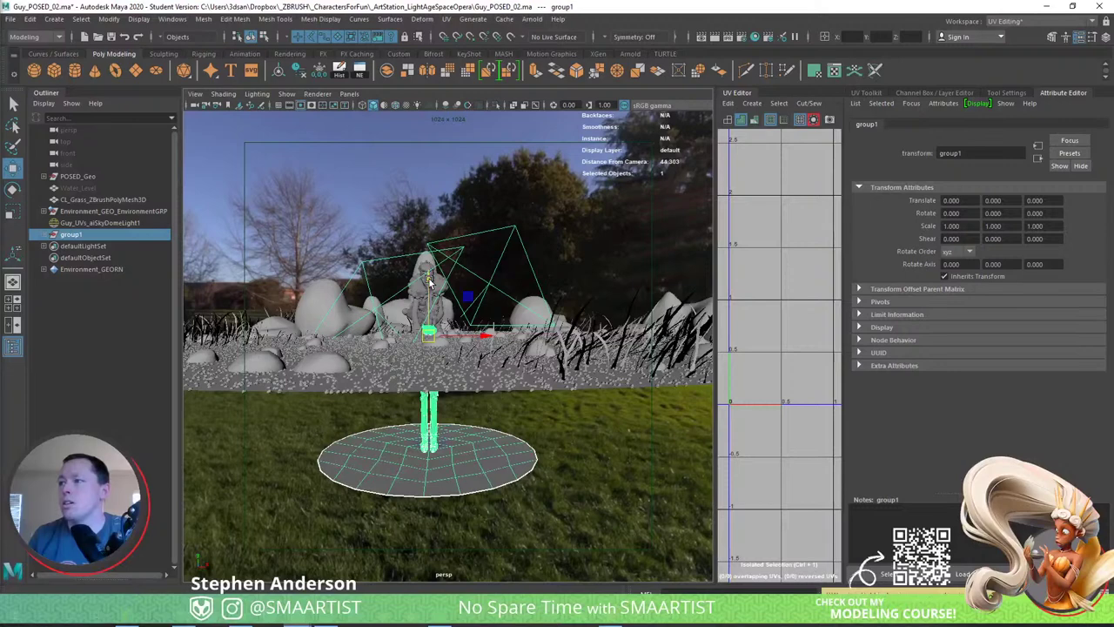
Isolate the new group and move its pivot down to the base of the T-posed character's feet.
{"action": "right_click_drag", "start_coordinate": [449, 462], "coordinate": [487, 457]}
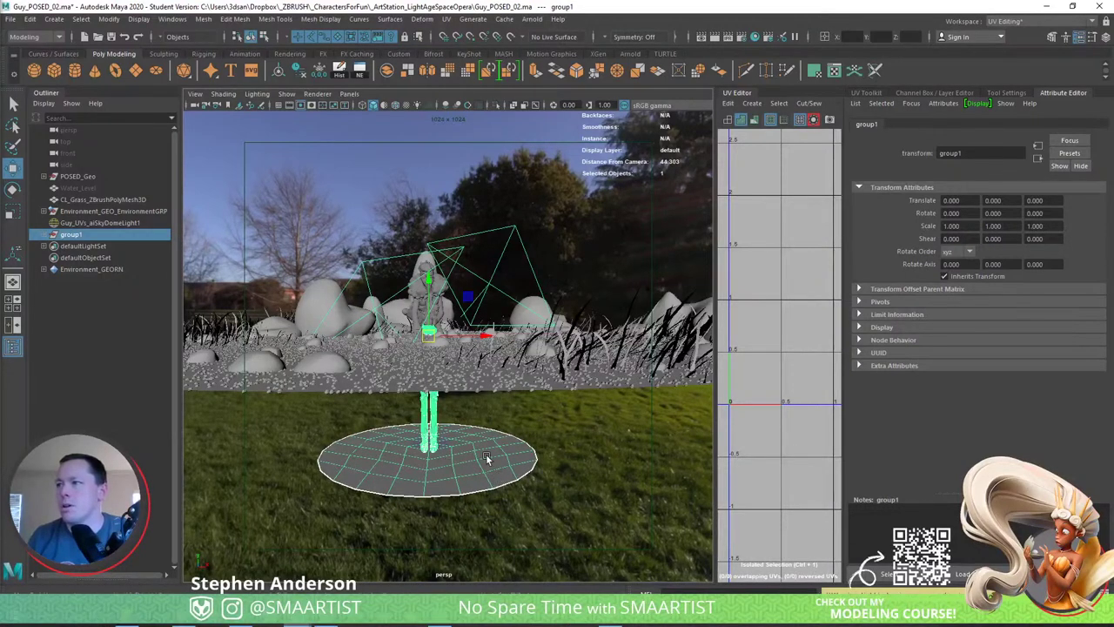
{"action": "key", "text": "ctrl+1"}
{"action": "right_click_drag", "start_coordinate": [450, 383], "coordinate": [516, 414]}
{"action": "middle_click_drag", "start_coordinate": [516, 413], "coordinate": [519, 358], "text": "alt"}
{"action": "key", "text": "e"}
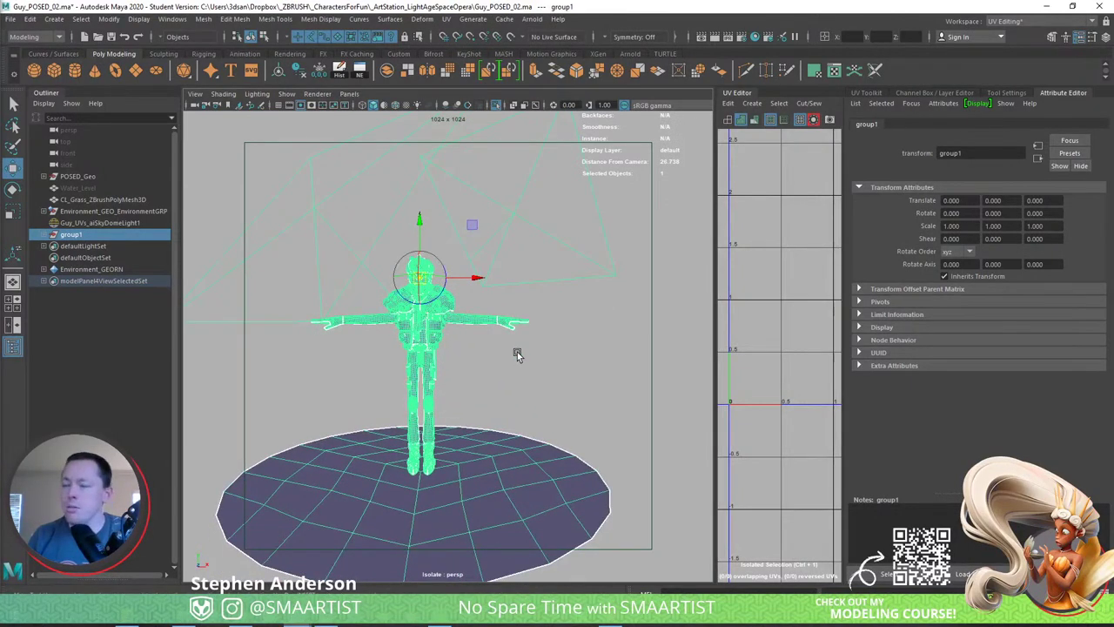
{"action": "left_click_drag", "start_coordinate": [419, 277], "coordinate": [420, 498]}
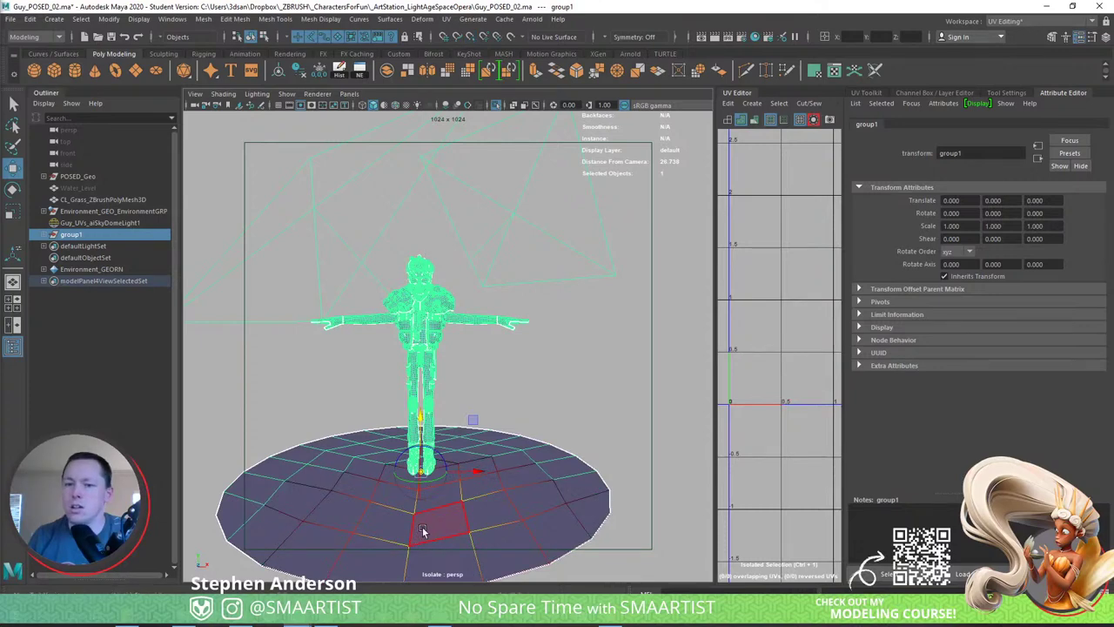
{"action": "key", "text": "w"}
{"action": "scroll", "coordinate": [532, 487], "scroll_direction": "down", "scroll_amount": 5}
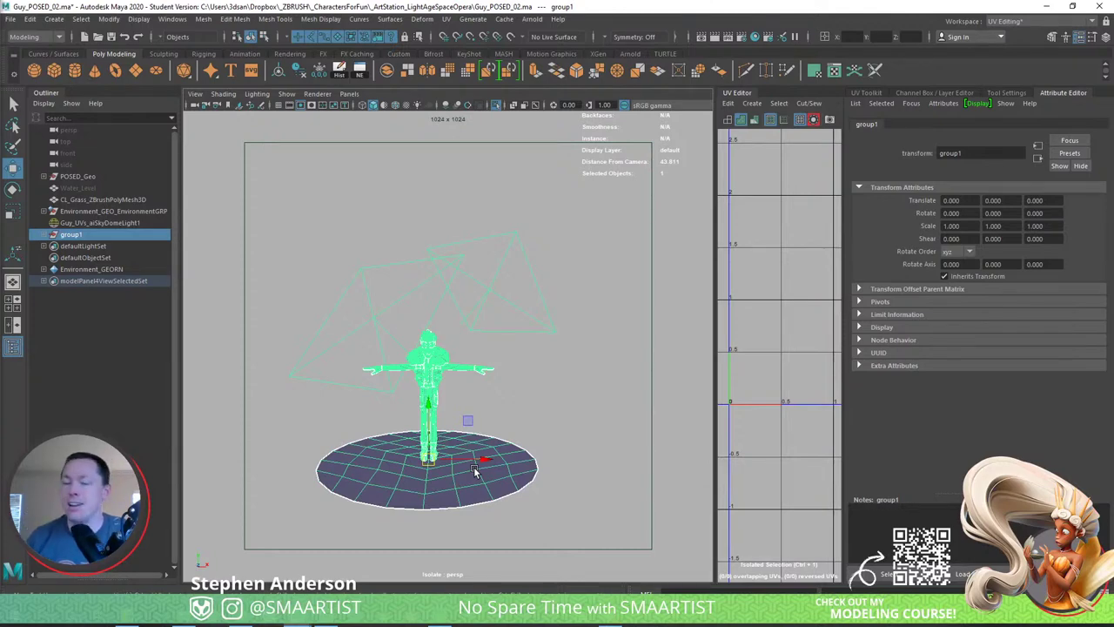
Raise the isolated group to the grid plane at Translate Y 12.703, using grid snapping, and bring the full scene back into view.
{"action": "key", "text": "ctrl+1"}
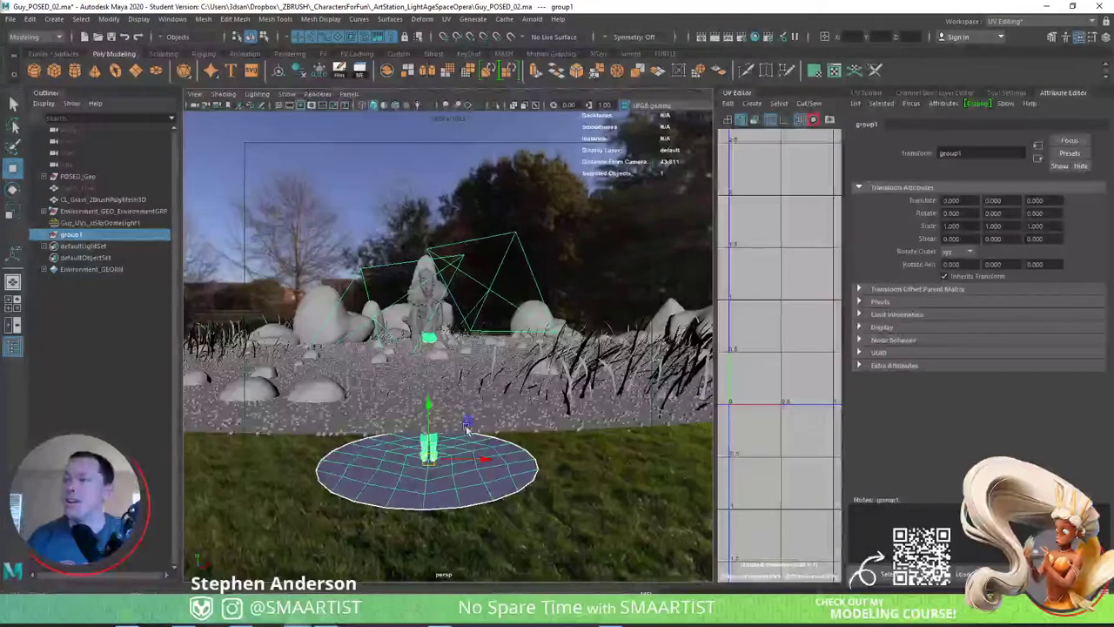
{"action": "key", "text": "ctrl+1"}
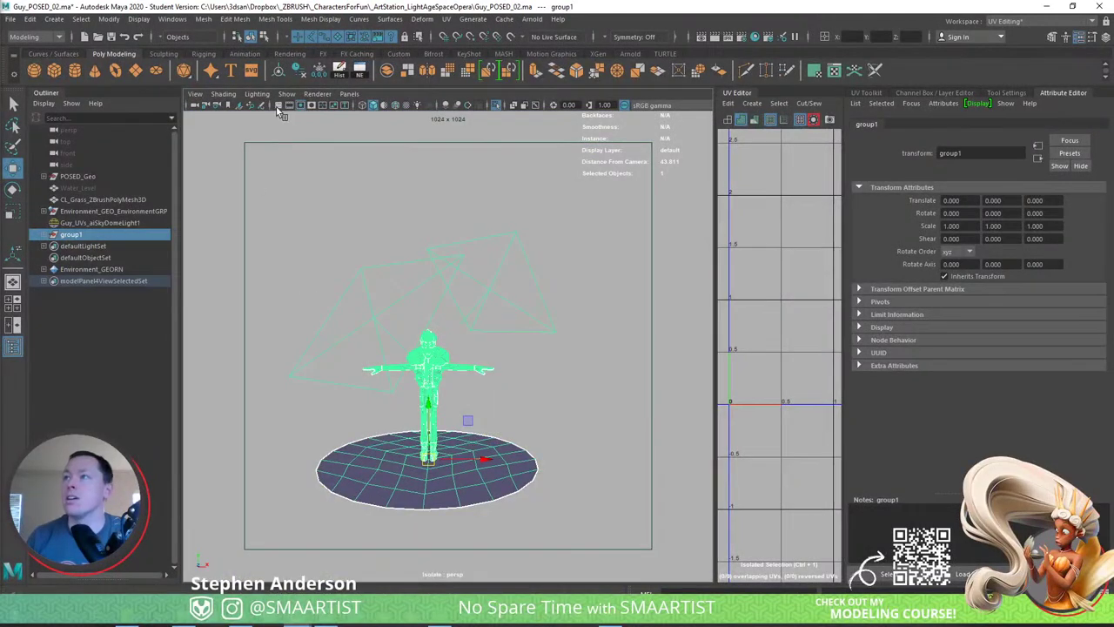
{"action": "left_click", "coordinate": [279, 105]}
{"action": "scroll", "coordinate": [600, 392], "scroll_direction": "up", "scroll_amount": 2}
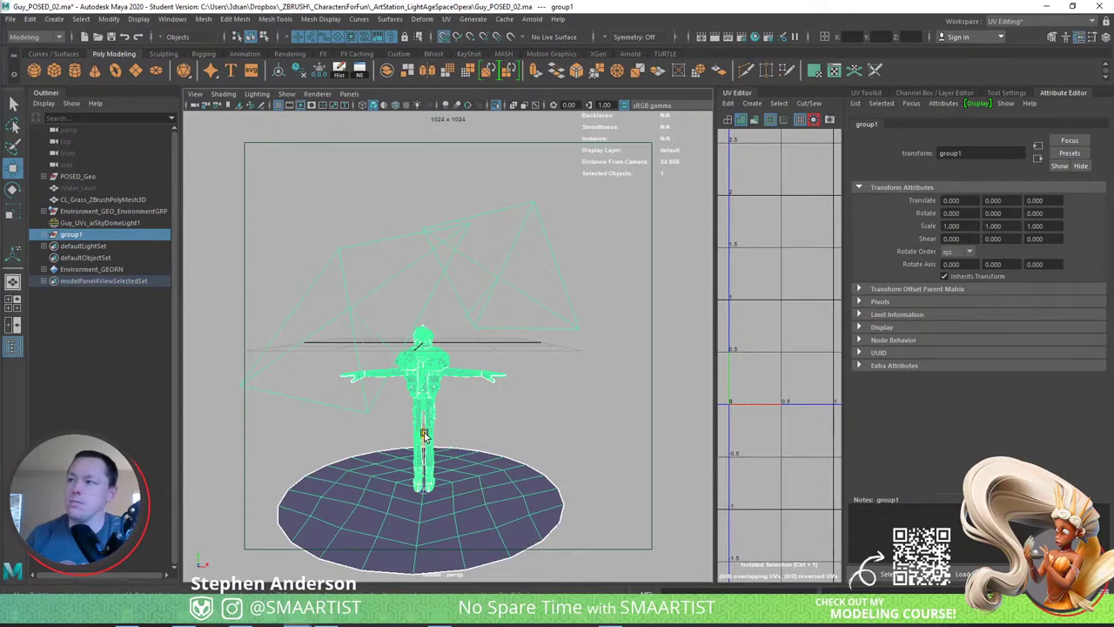
{"action": "left_click_drag", "start_coordinate": [423, 485], "coordinate": [426, 329]}
{"action": "left_click_drag", "start_coordinate": [528, 309], "coordinate": [525, 319], "text": "alt"}
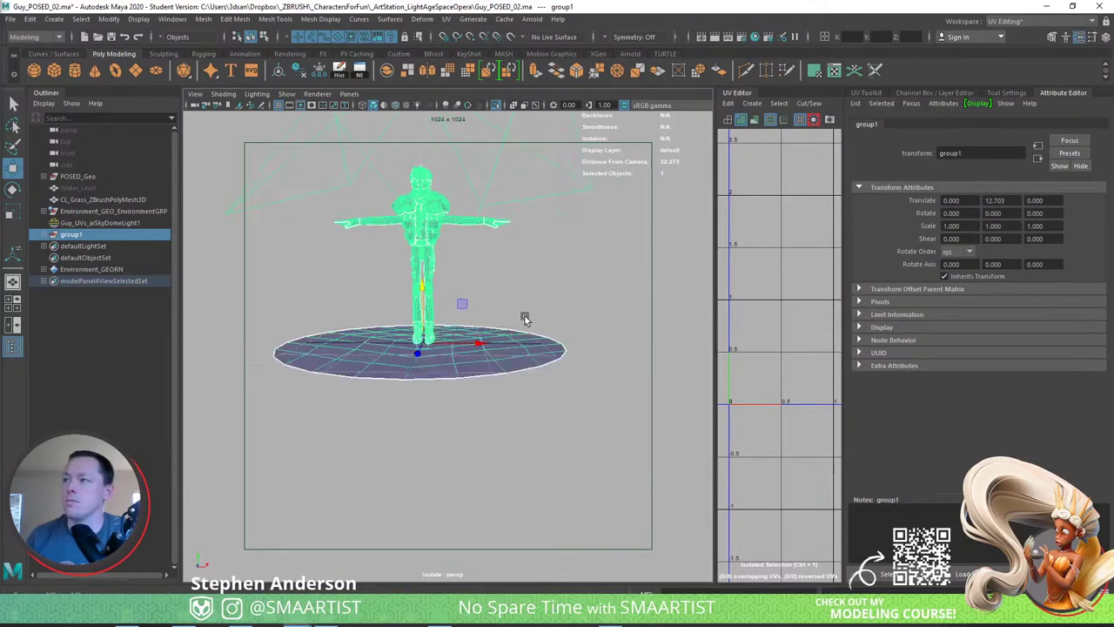
{"action": "right_click_drag", "start_coordinate": [525, 318], "coordinate": [480, 276], "text": "alt"}
{"action": "middle_click_drag", "start_coordinate": [480, 276], "coordinate": [484, 344], "text": "alt"}
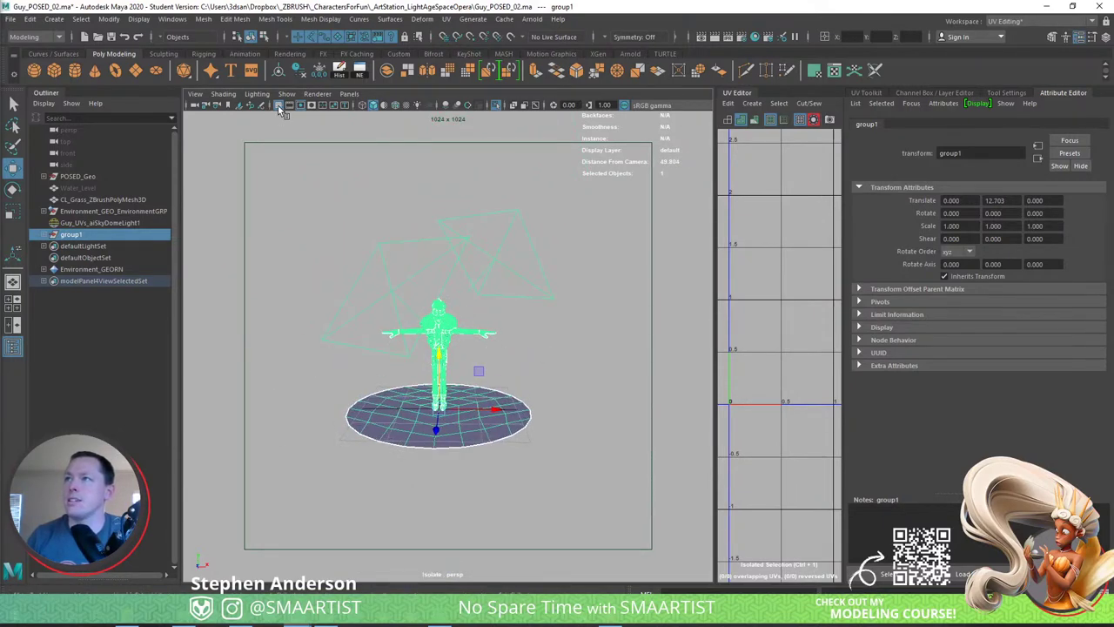
{"action": "right_click_drag", "start_coordinate": [530, 385], "coordinate": [592, 427], "text": "alt"}
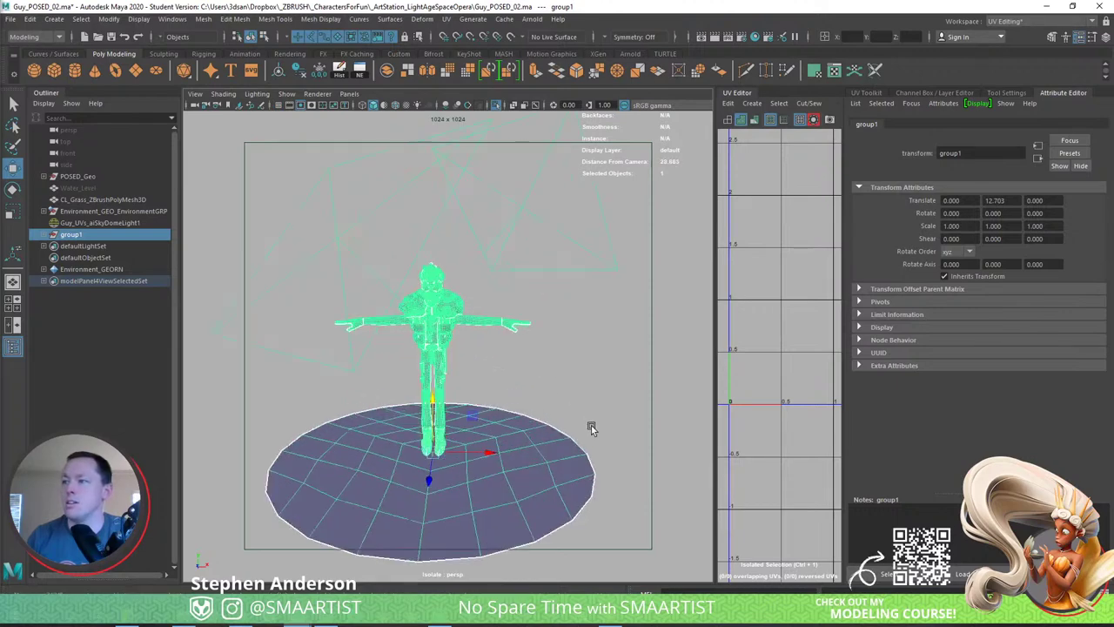
{"action": "key", "text": "ctrl+1"}
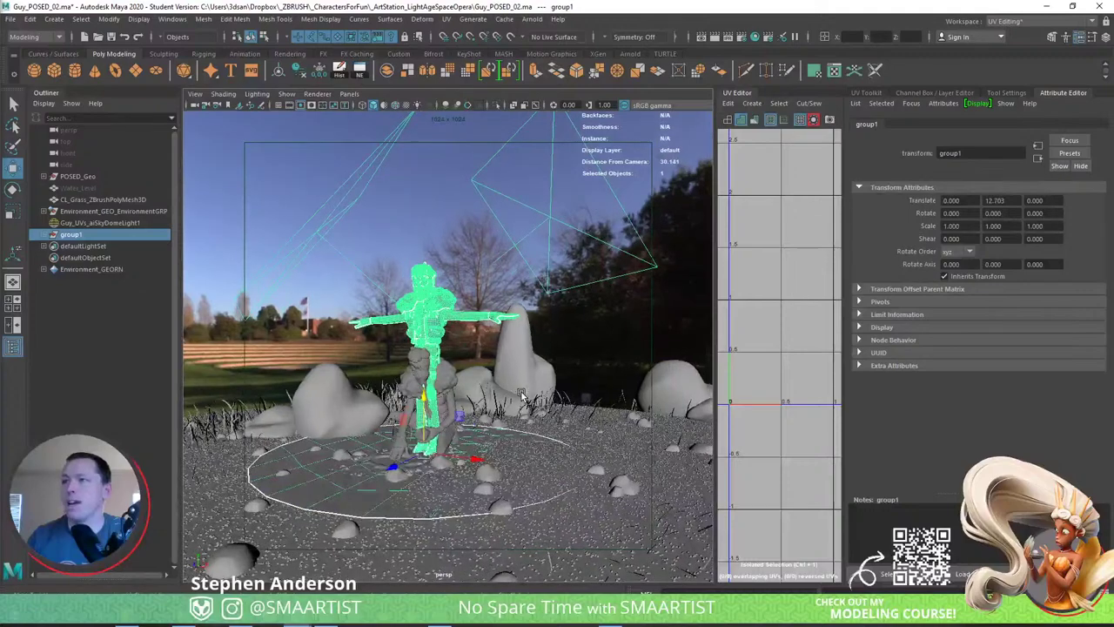
Hide the Guy_UVs_pDisc1 floor disc inside group1.
{"action": "left_click", "coordinate": [44, 234]}
{"action": "left_click", "coordinate": [87, 257]}
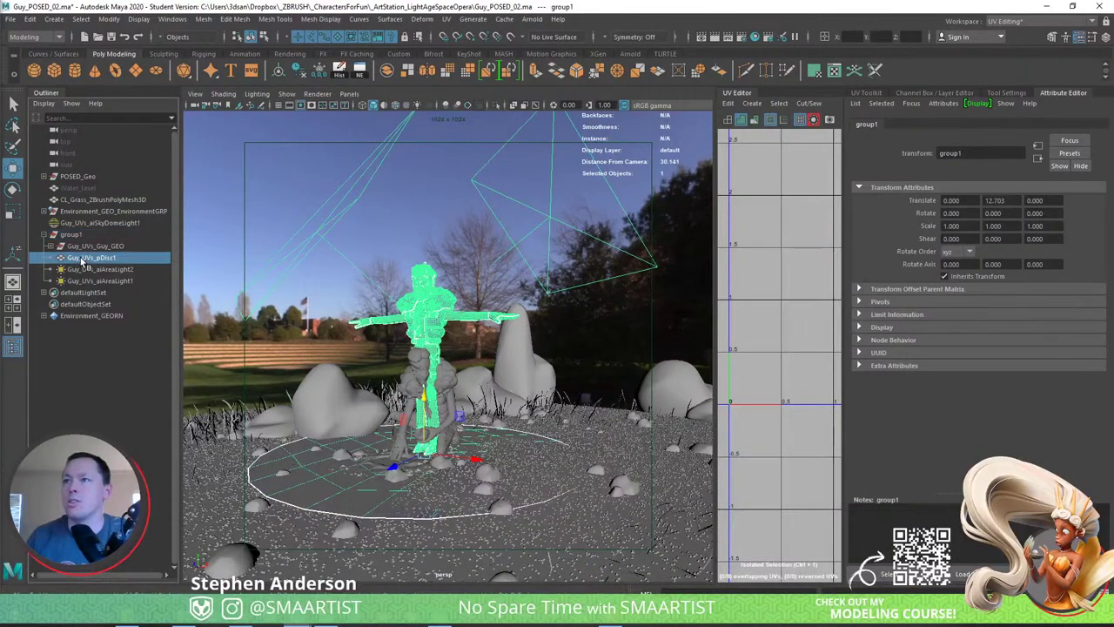
{"action": "key", "text": "h"}
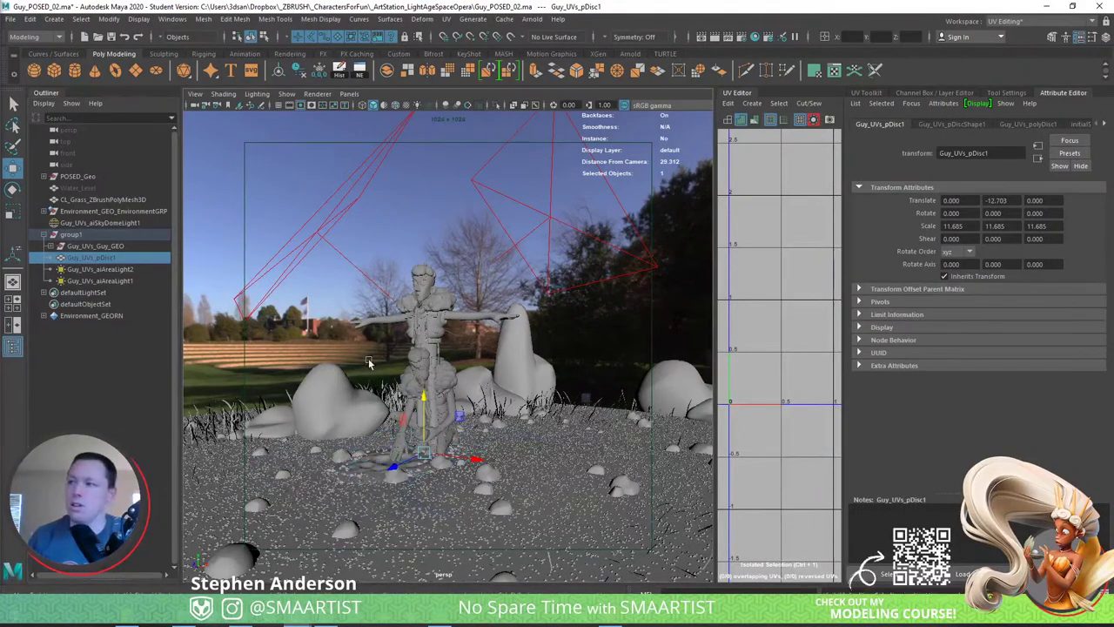
Assign the existing Guy_UVs_Guy_Mat material to the whole POSED_Geo group.
{"action": "key", "text": "["}
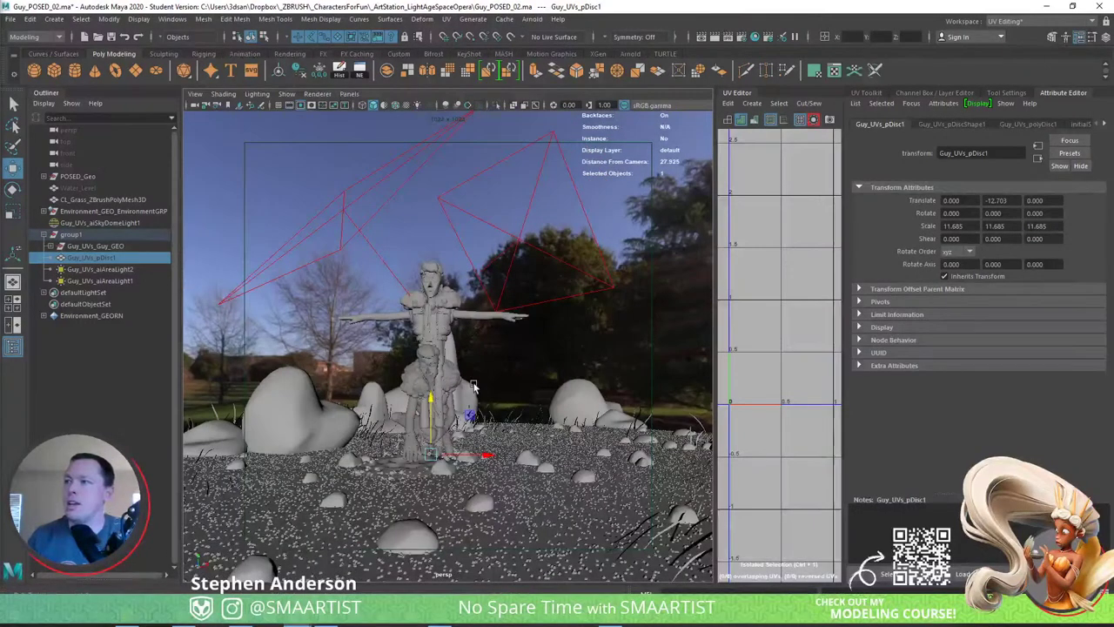
{"action": "scroll", "coordinate": [470, 349], "scroll_direction": "up", "scroll_amount": 10}
{"action": "left_click_drag", "start_coordinate": [497, 334], "coordinate": [451, 305], "text": "alt"}
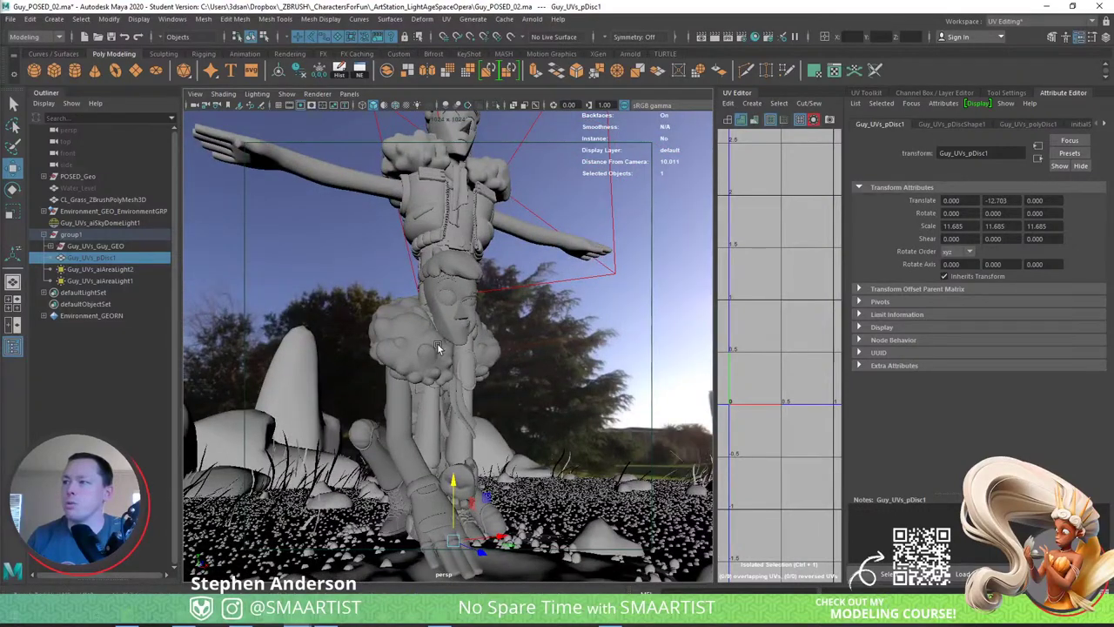
{"action": "left_click_drag", "start_coordinate": [444, 344], "coordinate": [361, 278], "text": "alt"}
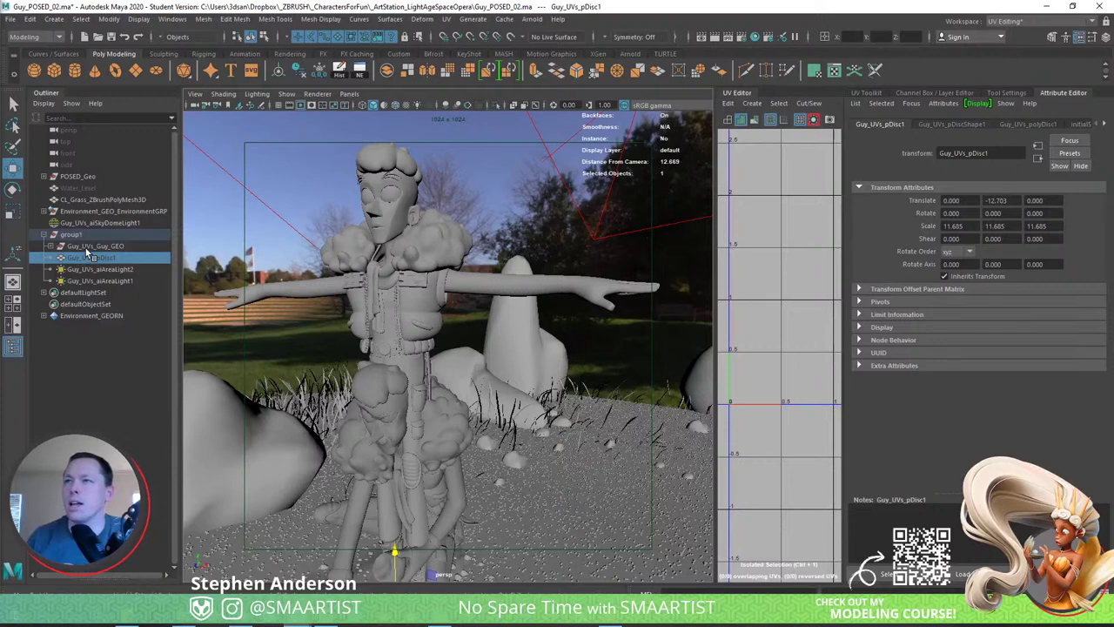
{"action": "left_click", "coordinate": [442, 281]}
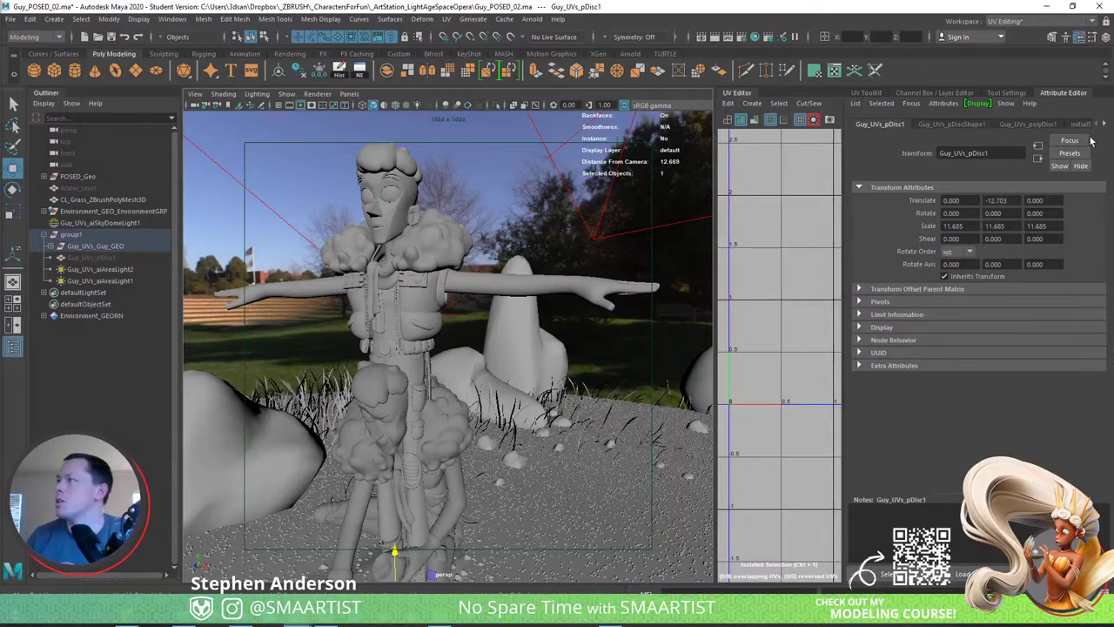
{"action": "left_click", "coordinate": [416, 279]}
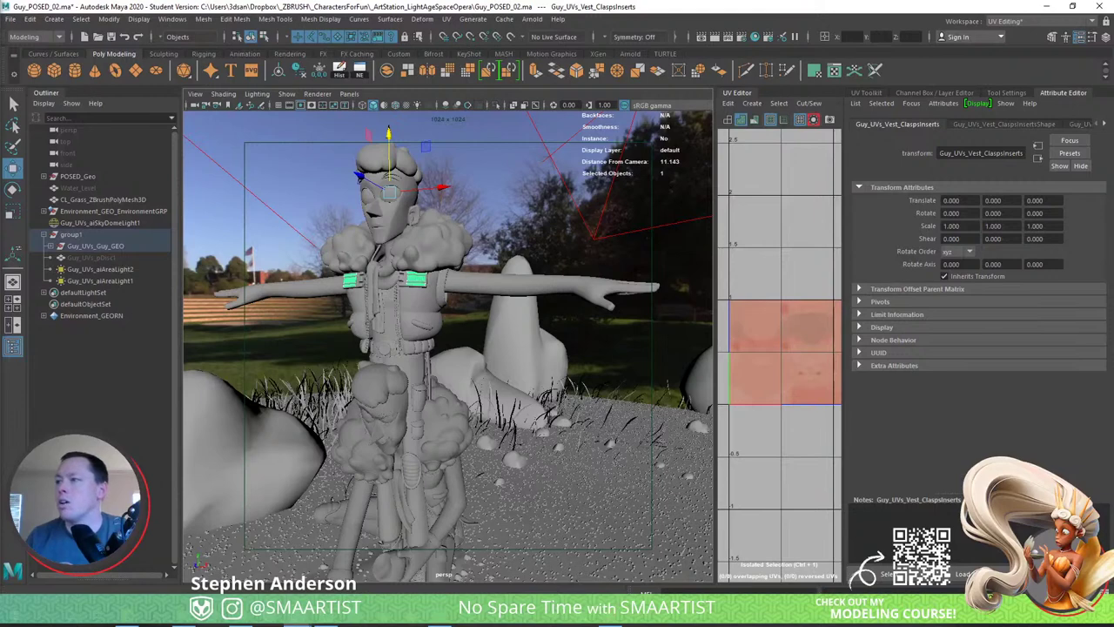
{"action": "left_click", "coordinate": [80, 177]}
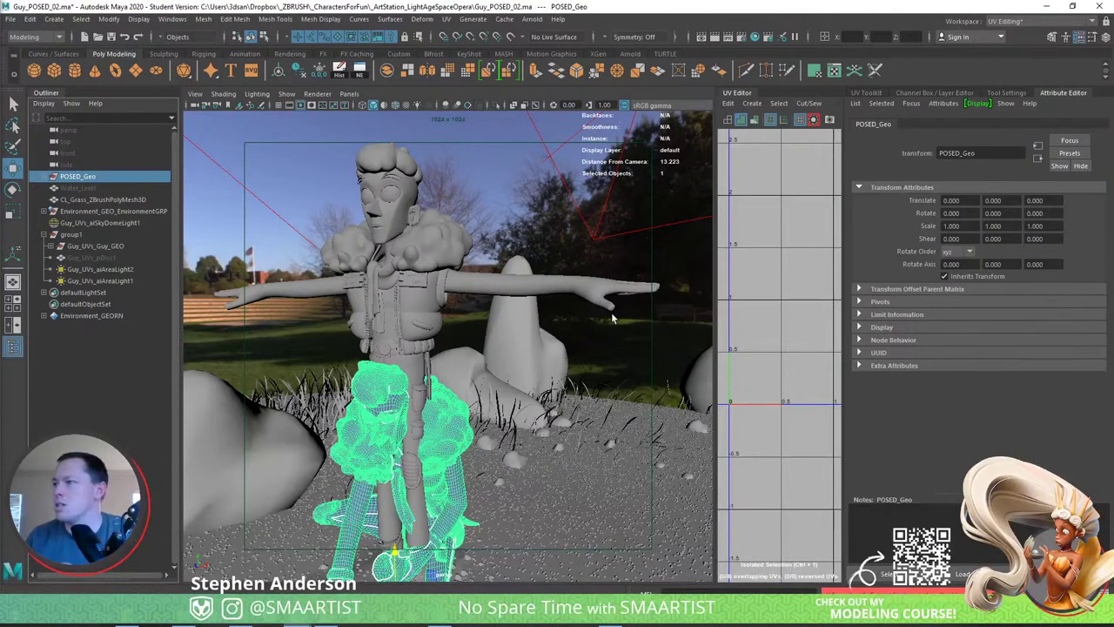
{"action": "right_click", "coordinate": [629, 323]}
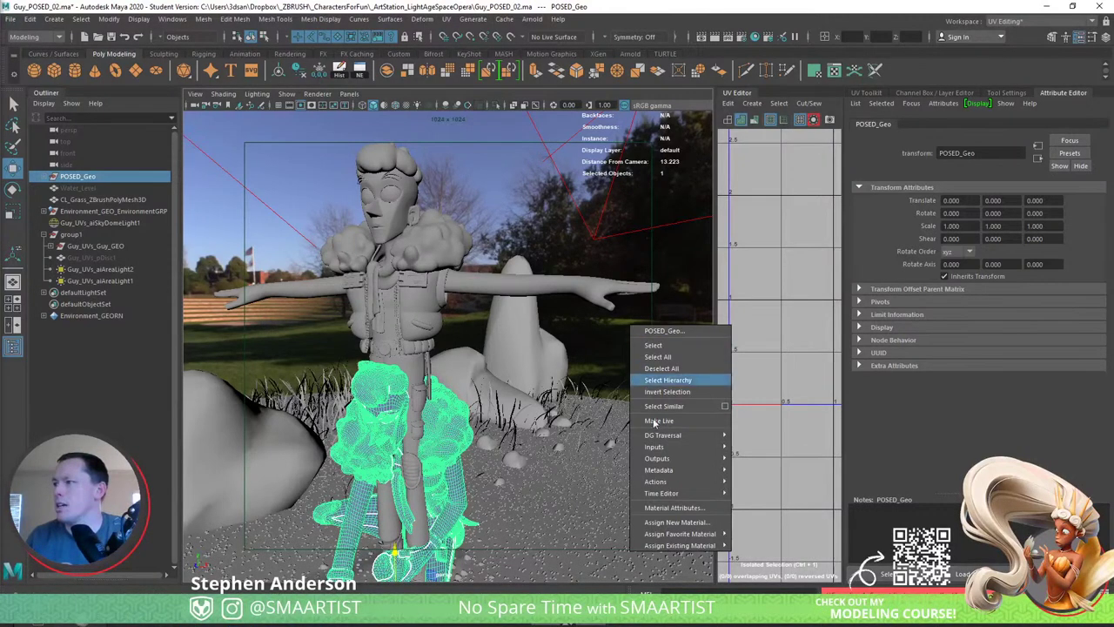
{"action": "mouse_move", "coordinate": [707, 546]}
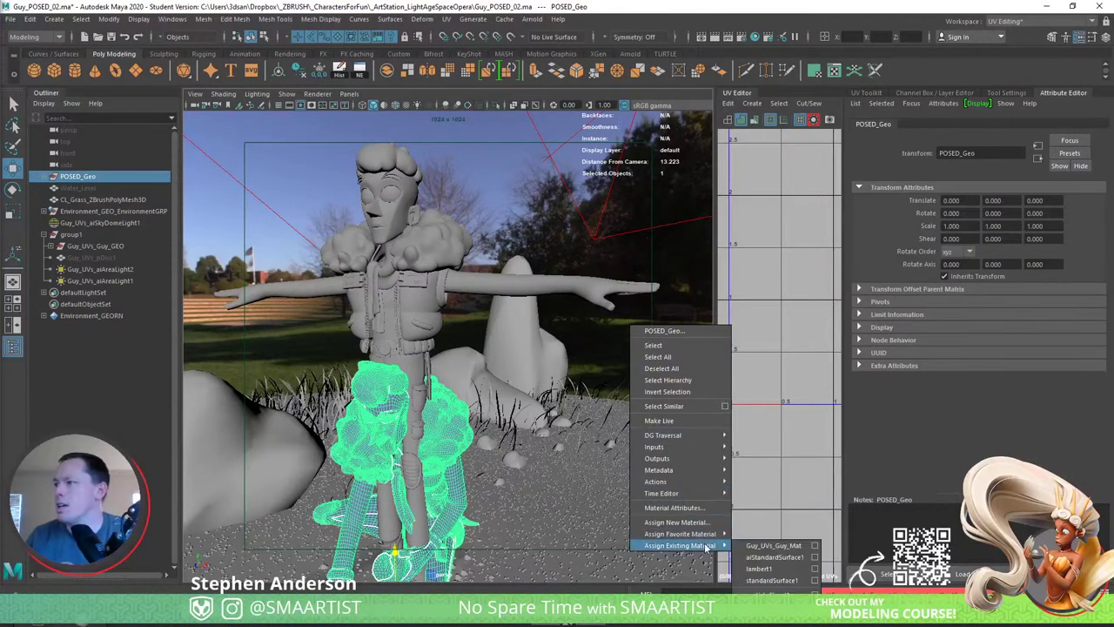
{"action": "left_click", "coordinate": [789, 547]}
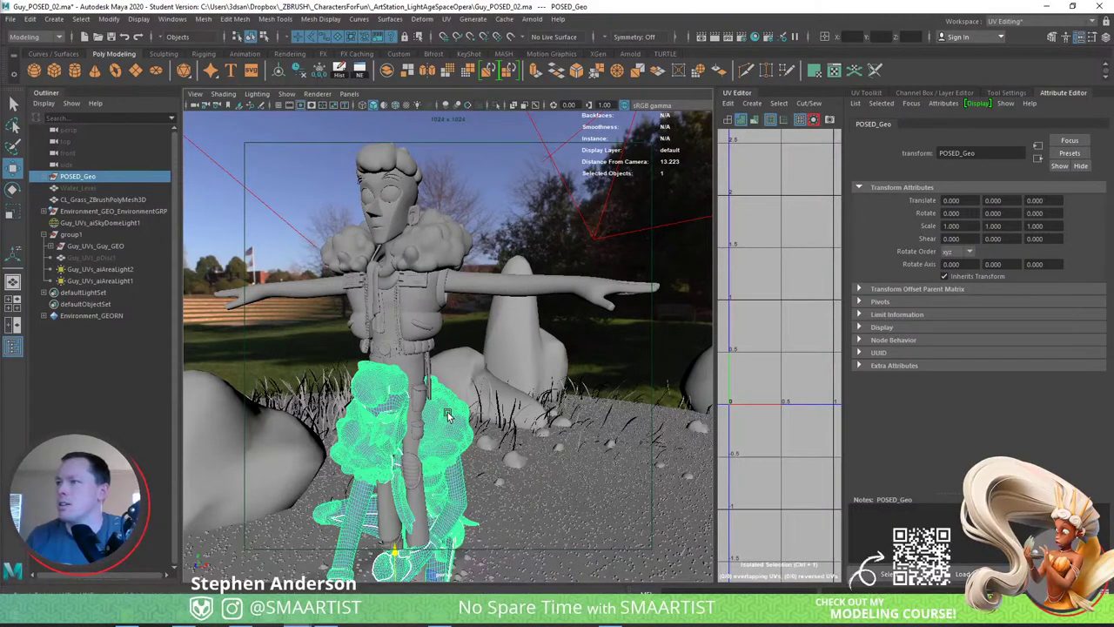
Hide the T-posed Guy_UVs_Guy_GEO character inside group1 so only the crouching posed character stands in the scene.
{"action": "left_click_drag", "start_coordinate": [447, 414], "coordinate": [488, 324], "text": "alt"}
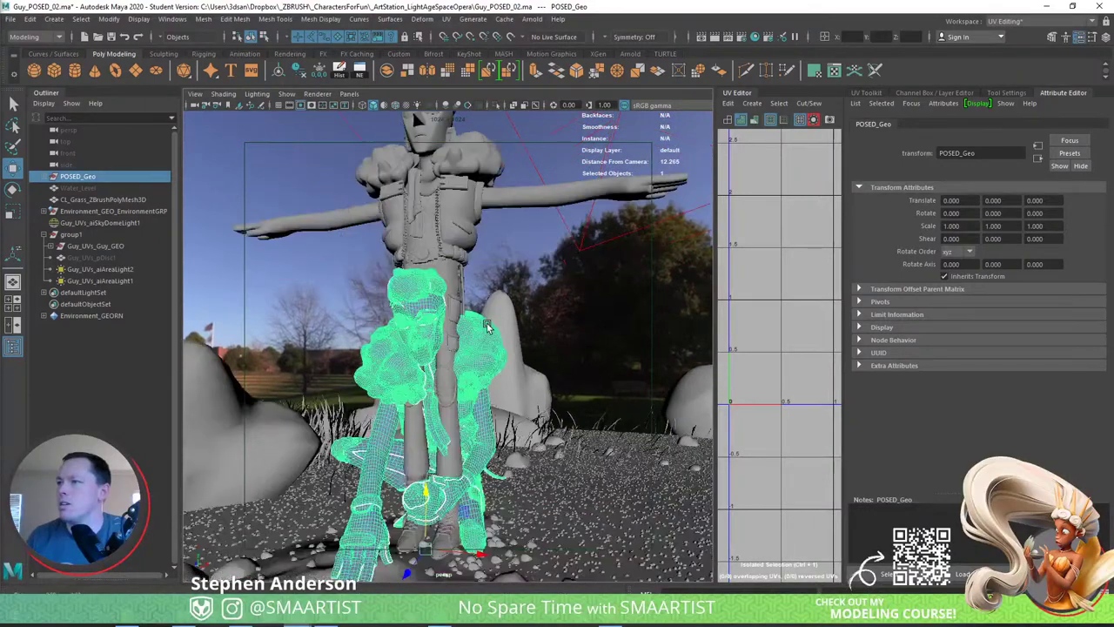
{"action": "middle_click_drag", "start_coordinate": [487, 324], "coordinate": [510, 265], "text": "alt"}
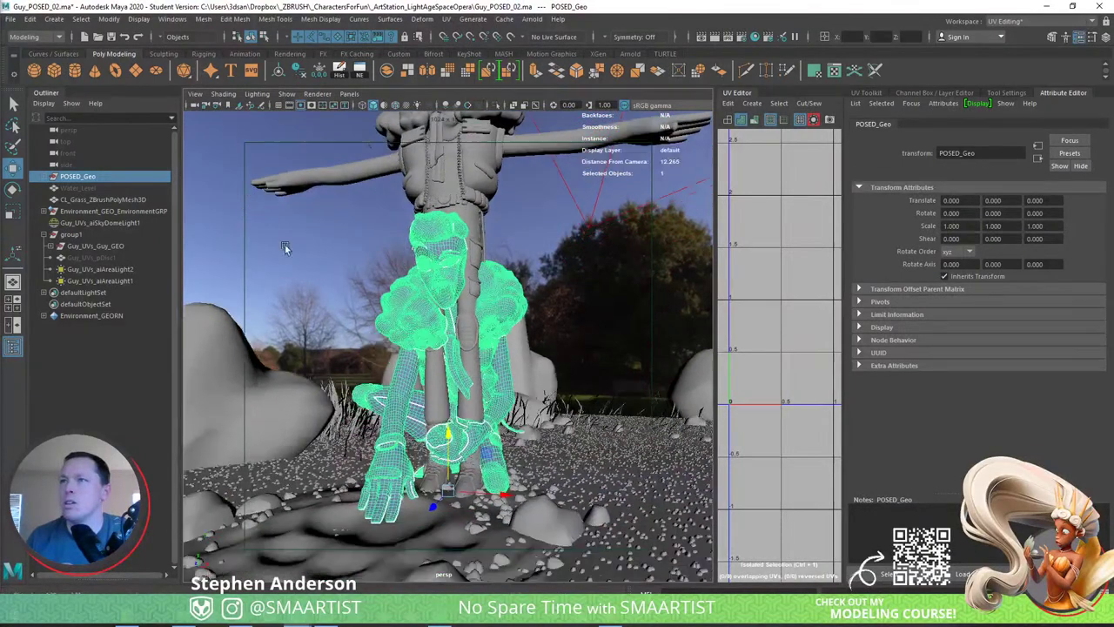
{"action": "left_click", "coordinate": [94, 247]}
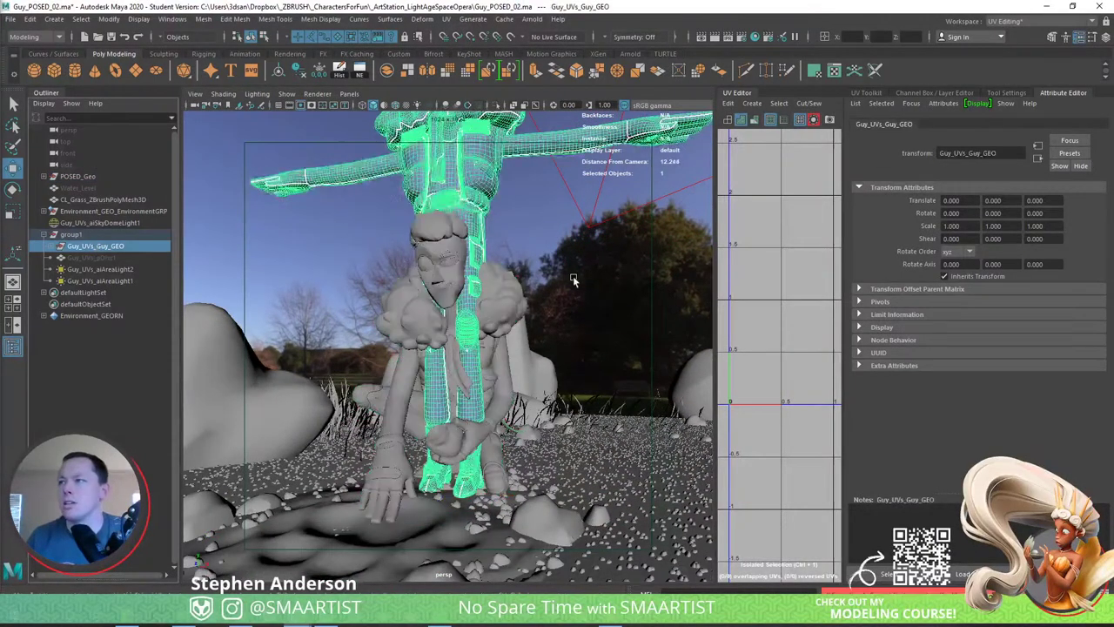
{"action": "key", "text": "ctrl+h"}
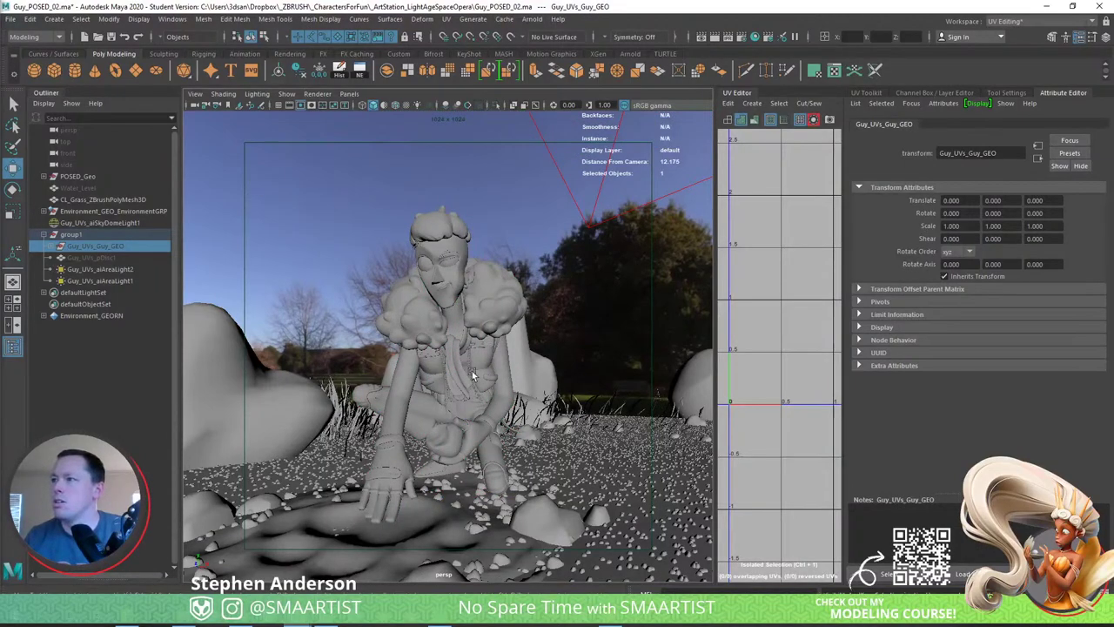
Select all vertices of the single foreground rock in front of the puddle in the Environment_GEO_MASH3_ReproMesh mesh.
{"action": "left_click_drag", "start_coordinate": [473, 372], "coordinate": [462, 372], "text": "alt"}
{"action": "middle_click_drag", "start_coordinate": [477, 370], "coordinate": [496, 347], "text": "alt"}
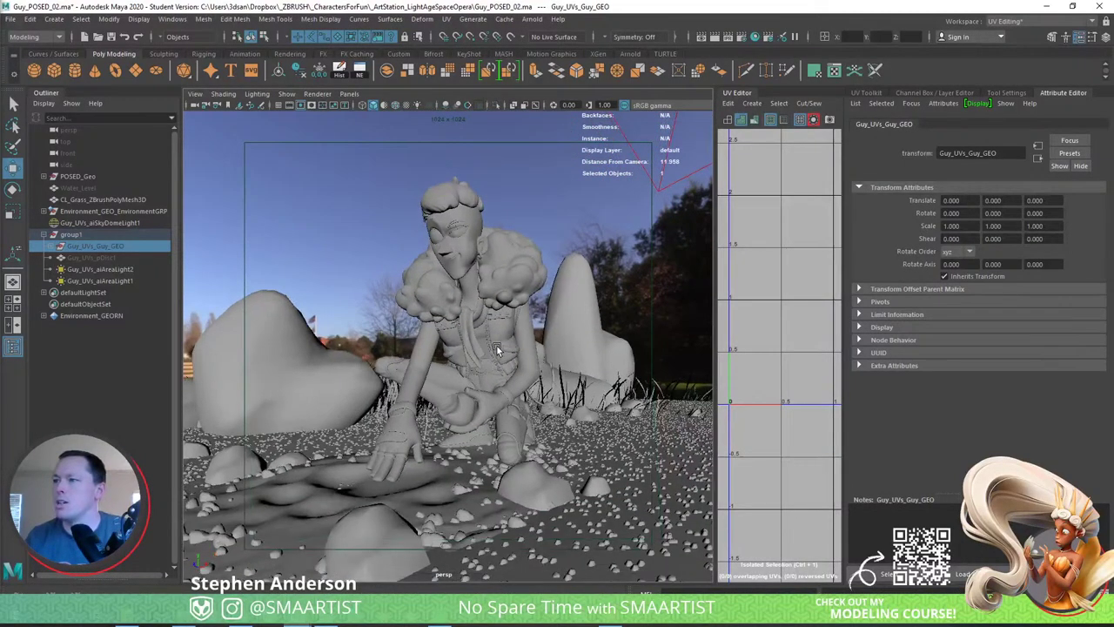
{"action": "mouse_move", "coordinate": [494, 348]}
{"action": "left_mouse_down", "text": "alt"}
{"action": "mouse_move", "coordinate": [511, 339]}
{"action": "mouse_move", "coordinate": [504, 346]}
{"action": "left_mouse_up", "text": "alt"}
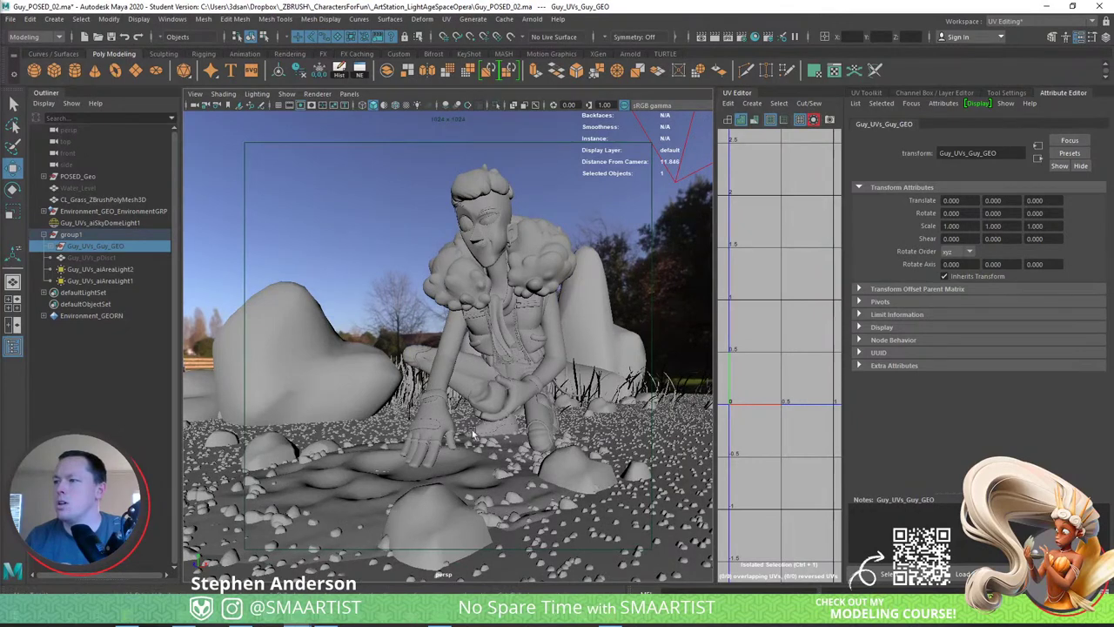
{"action": "left_click", "coordinate": [439, 506]}
{"action": "right_click", "coordinate": [438, 520]}
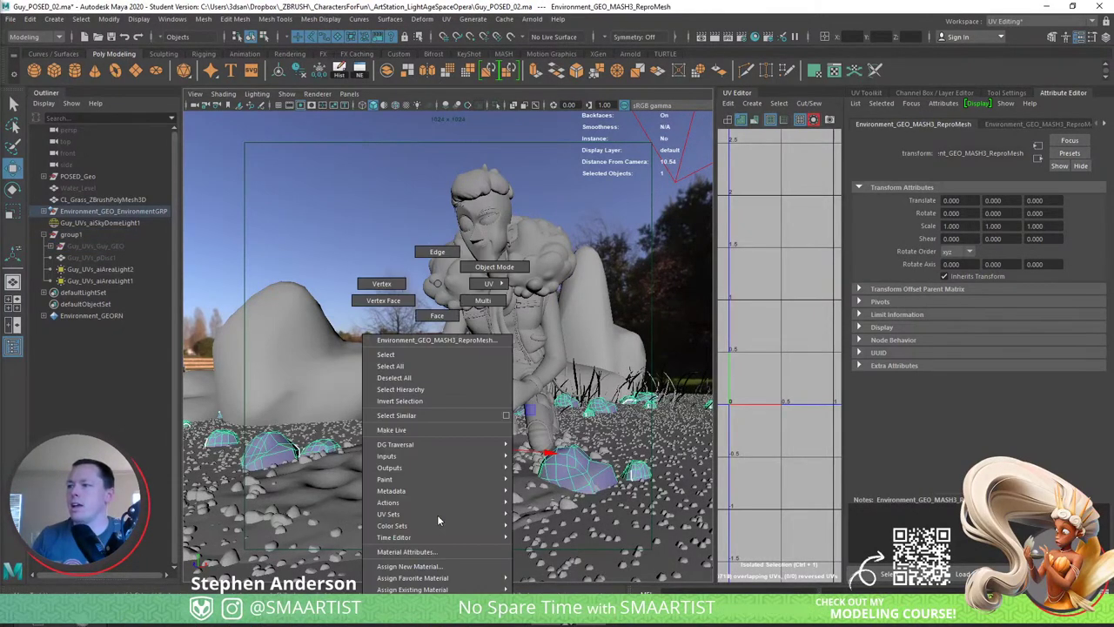
{"action": "left_click", "coordinate": [381, 282]}
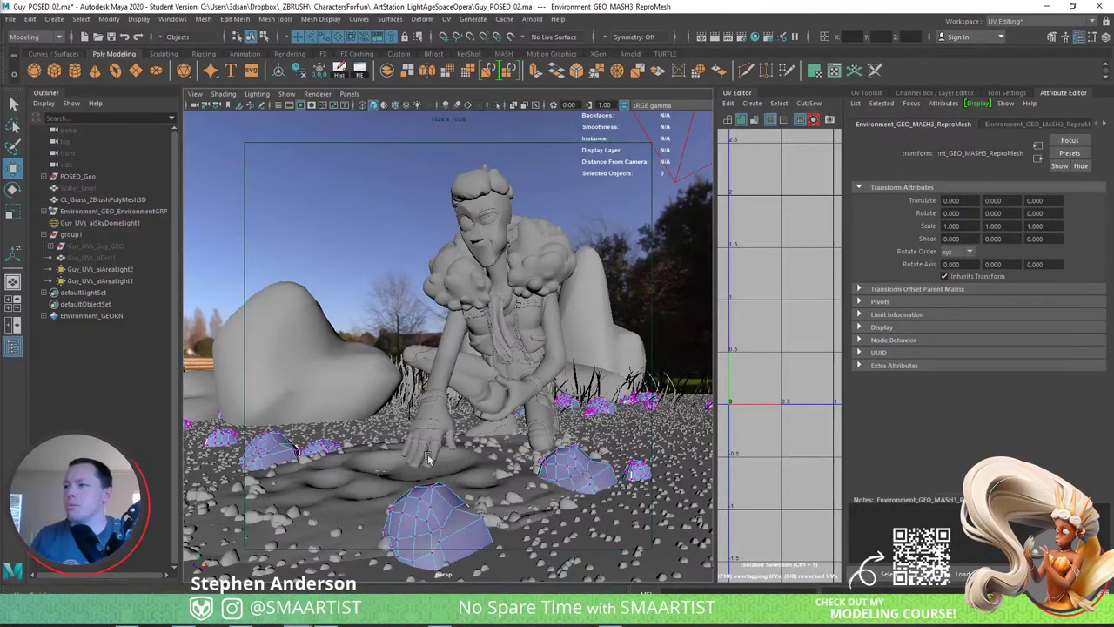
{"action": "double_click", "coordinate": [432, 519]}
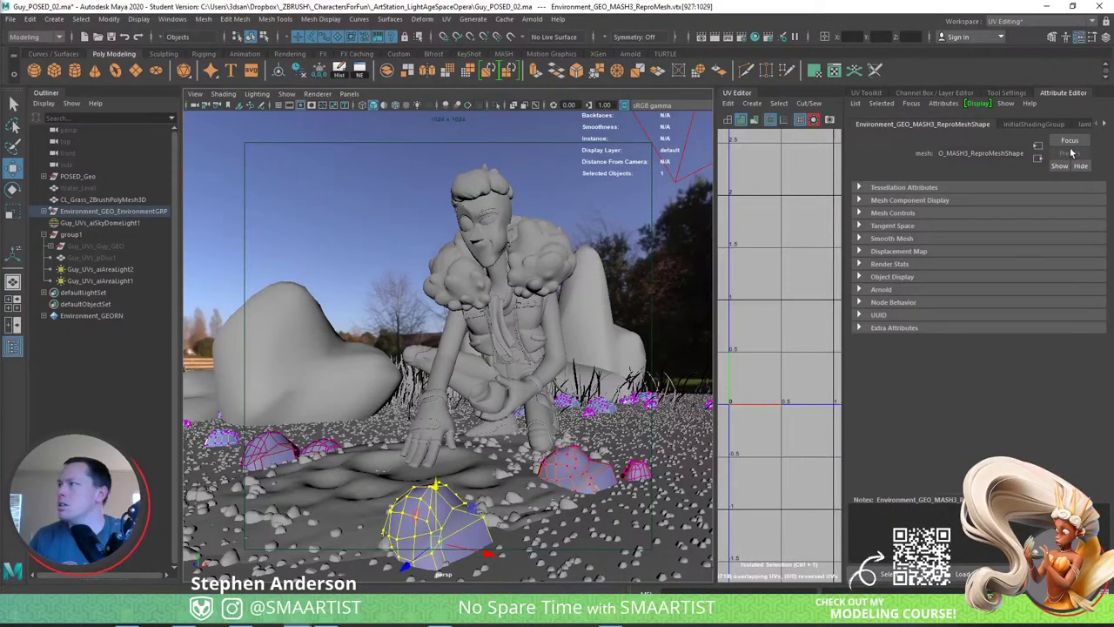
Switch to the Maya Classic workspace and set the Move tool's soft selection falloff mode to Surface.
{"action": "left_click", "coordinate": [1007, 93]}
{"action": "left_click", "coordinate": [1030, 21]}
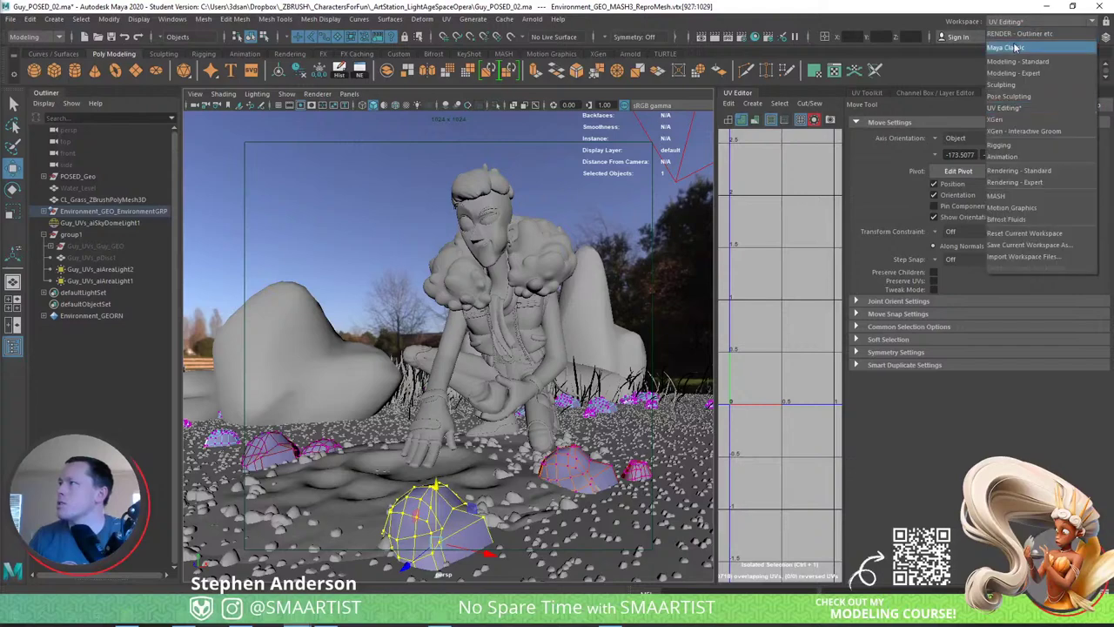
{"action": "left_click", "coordinate": [1022, 49]}
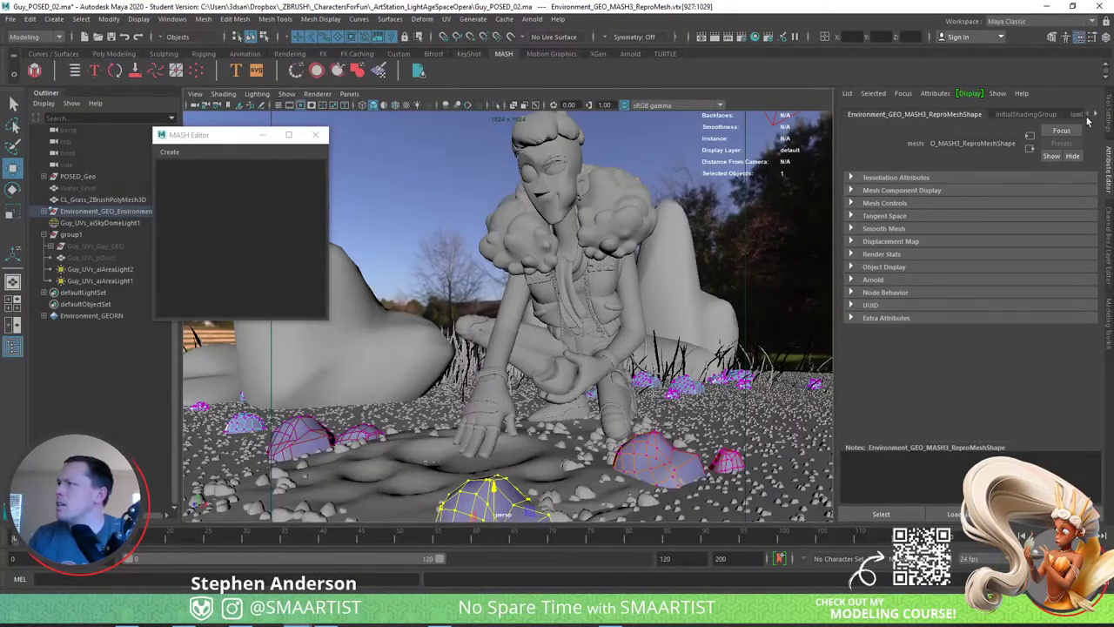
{"action": "left_click", "coordinate": [1091, 39]}
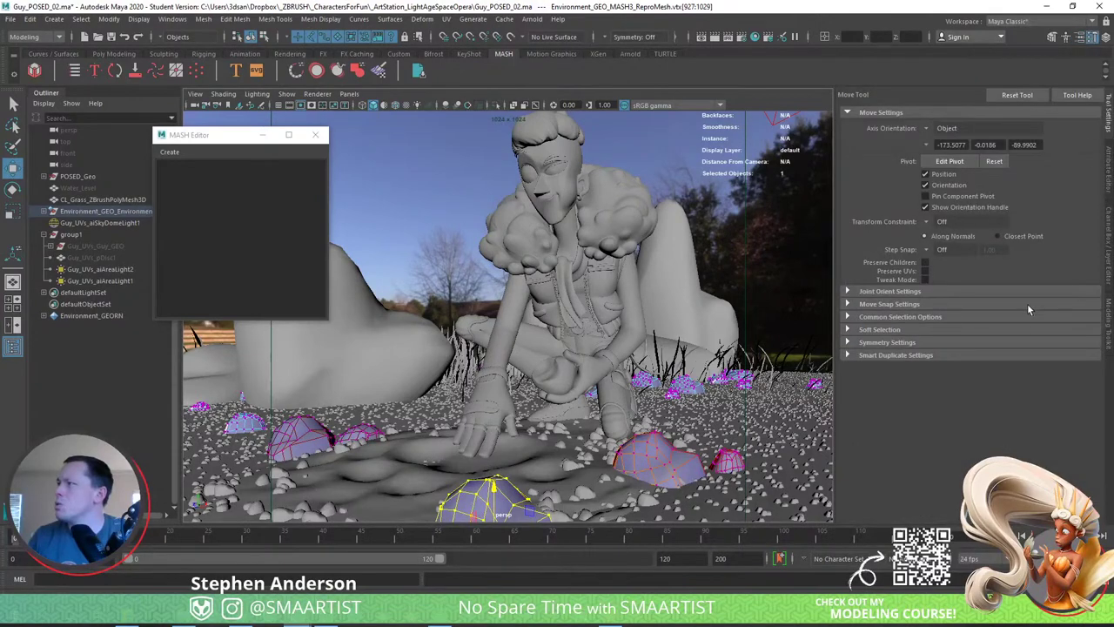
{"action": "left_click", "coordinate": [881, 330]}
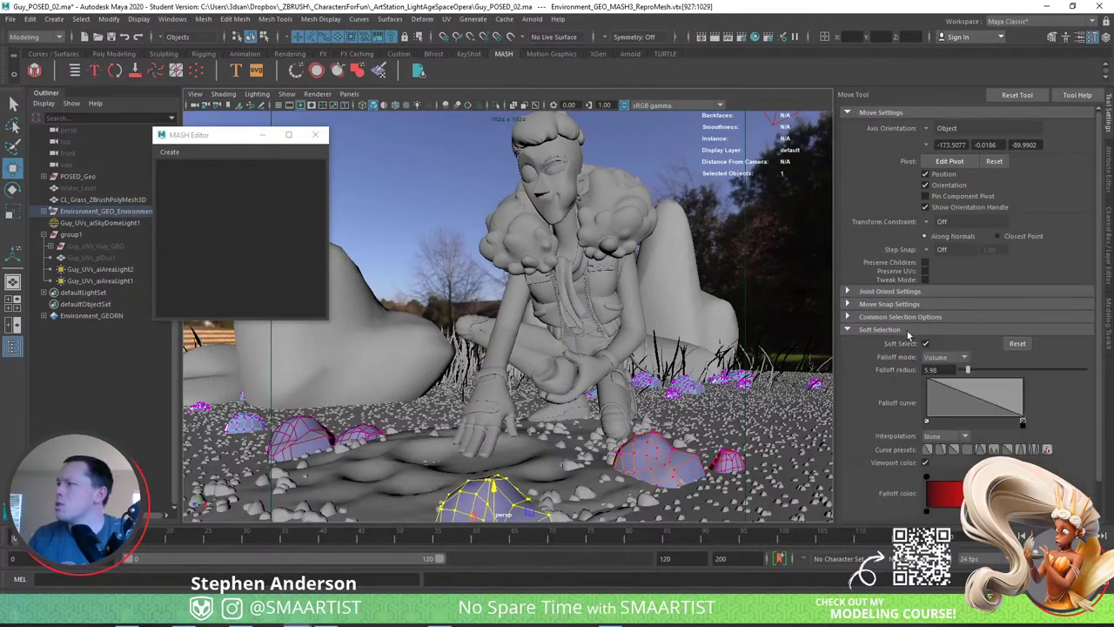
{"action": "left_click", "coordinate": [946, 357]}
{"action": "left_click", "coordinate": [939, 370]}
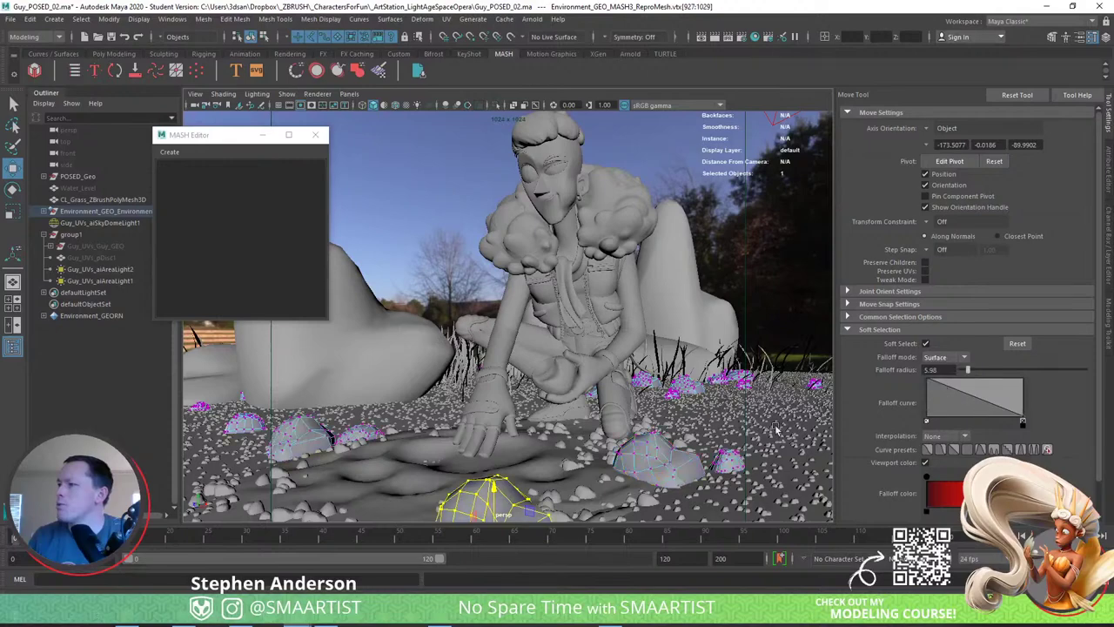
Move the selected foreground rock away from the puddle to sit beside the two nearby rocks, and rotate it there.
{"action": "scroll", "coordinate": [629, 400], "scroll_direction": "down", "scroll_amount": 5}
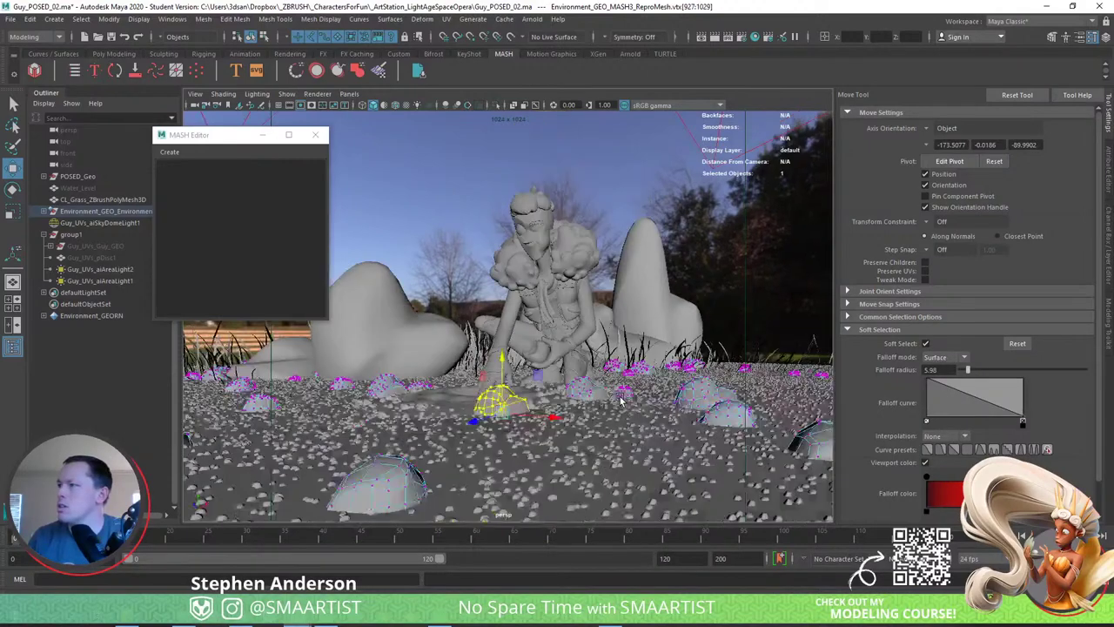
{"action": "left_click_drag", "start_coordinate": [564, 411], "coordinate": [541, 471], "text": "alt"}
{"action": "middle_click_drag", "start_coordinate": [547, 441], "coordinate": [549, 393], "text": "alt"}
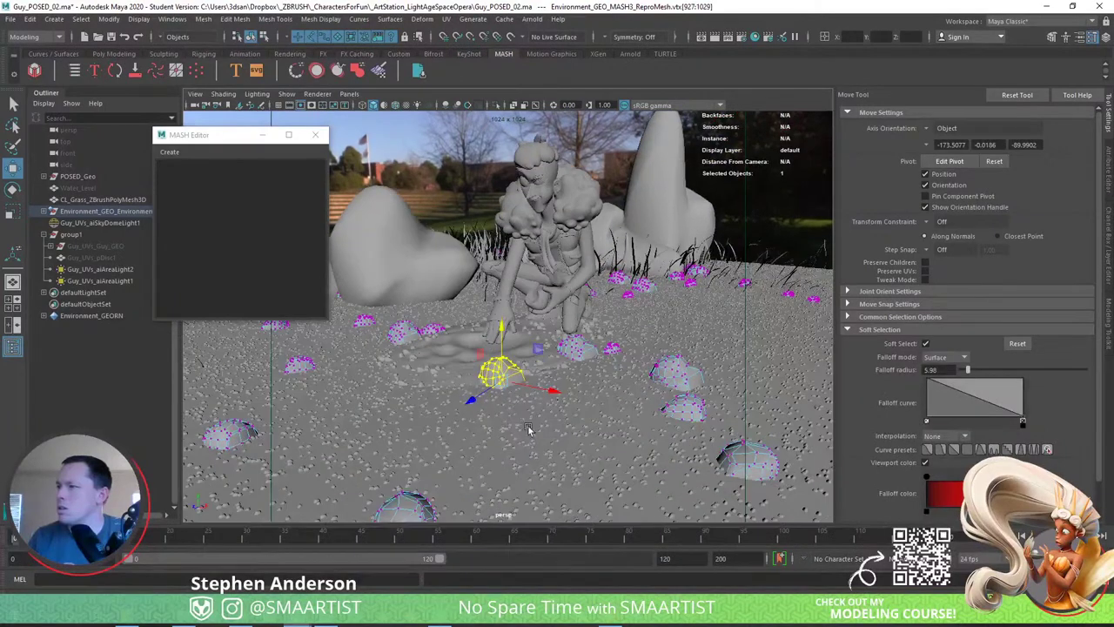
{"action": "left_click_drag", "start_coordinate": [525, 424], "coordinate": [538, 453], "text": "alt"}
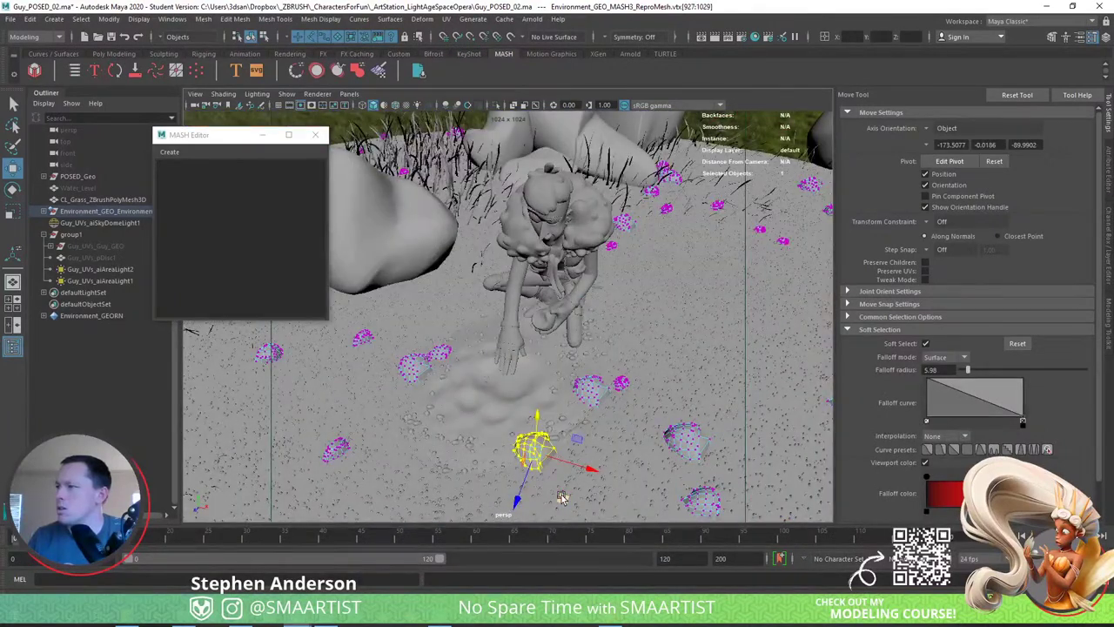
{"action": "left_click_drag", "start_coordinate": [561, 497], "coordinate": [701, 519]}
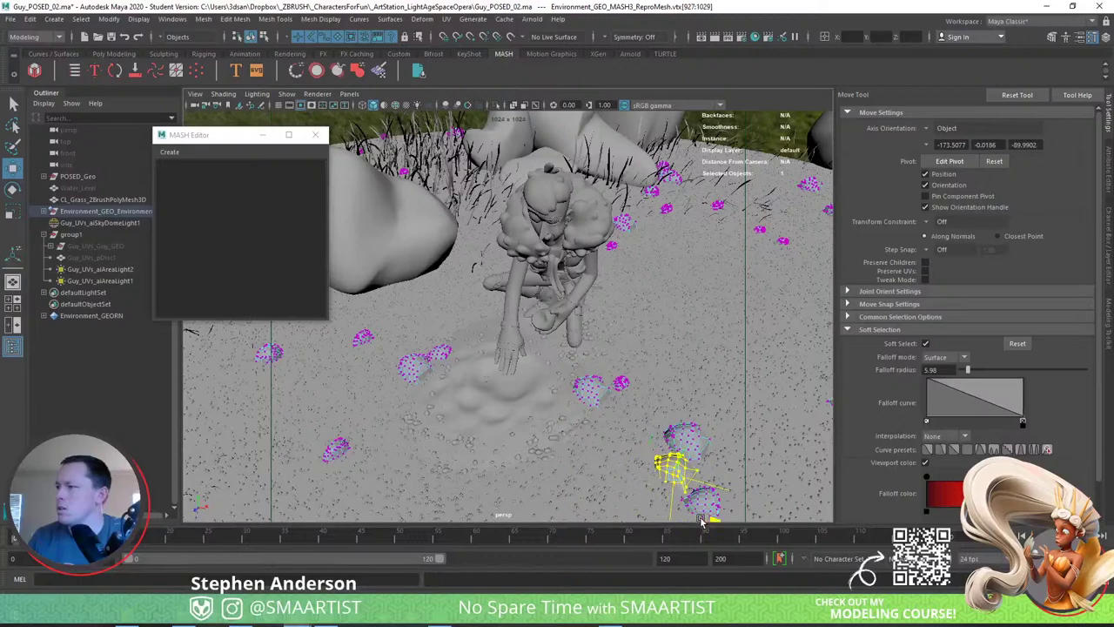
{"action": "middle_click_drag", "start_coordinate": [701, 521], "coordinate": [702, 511]}
{"action": "key", "text": "e"}
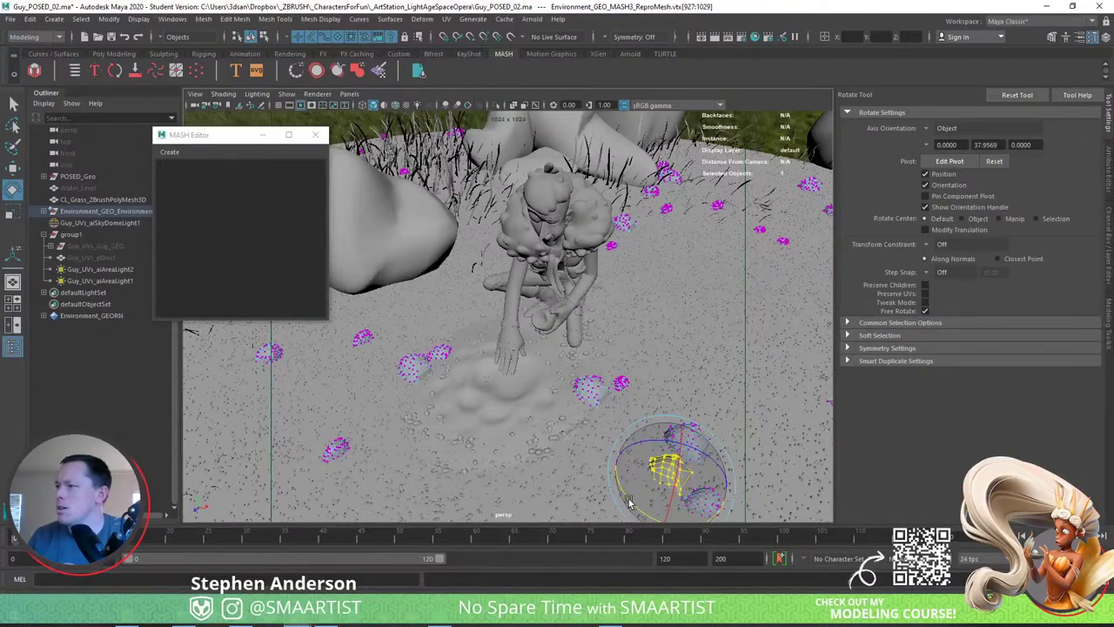
{"action": "left_click_drag", "start_coordinate": [629, 501], "coordinate": [769, 459]}
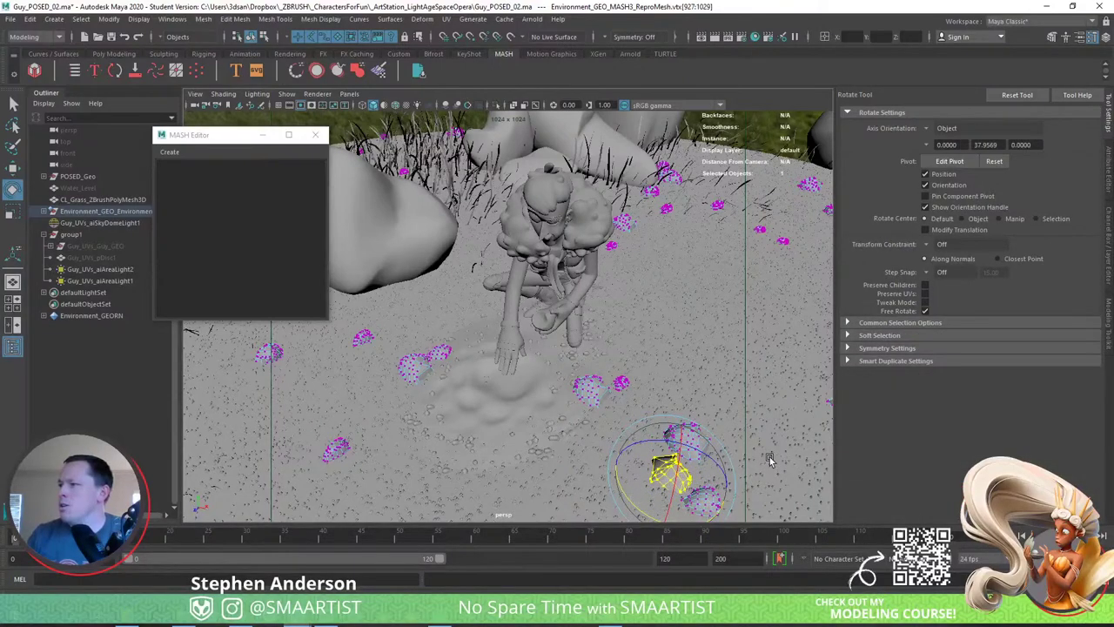
Rotate the rock near the posed character's foot, return the rock mesh to object mode and deselect it.
{"action": "left_click", "coordinate": [600, 392]}
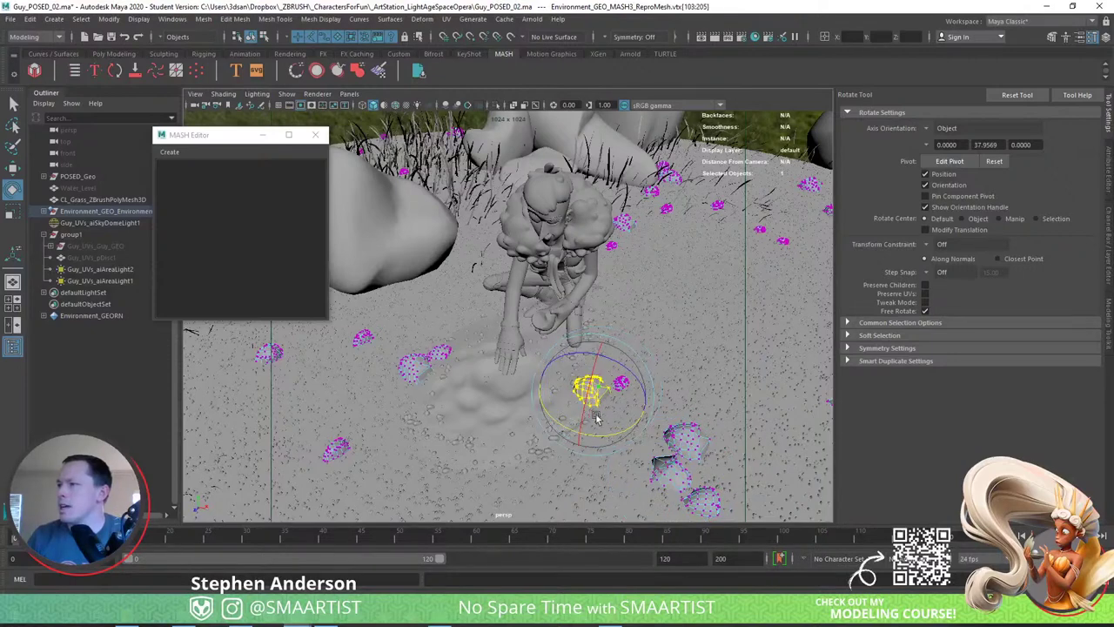
{"action": "left_click_drag", "start_coordinate": [548, 419], "coordinate": [585, 376]}
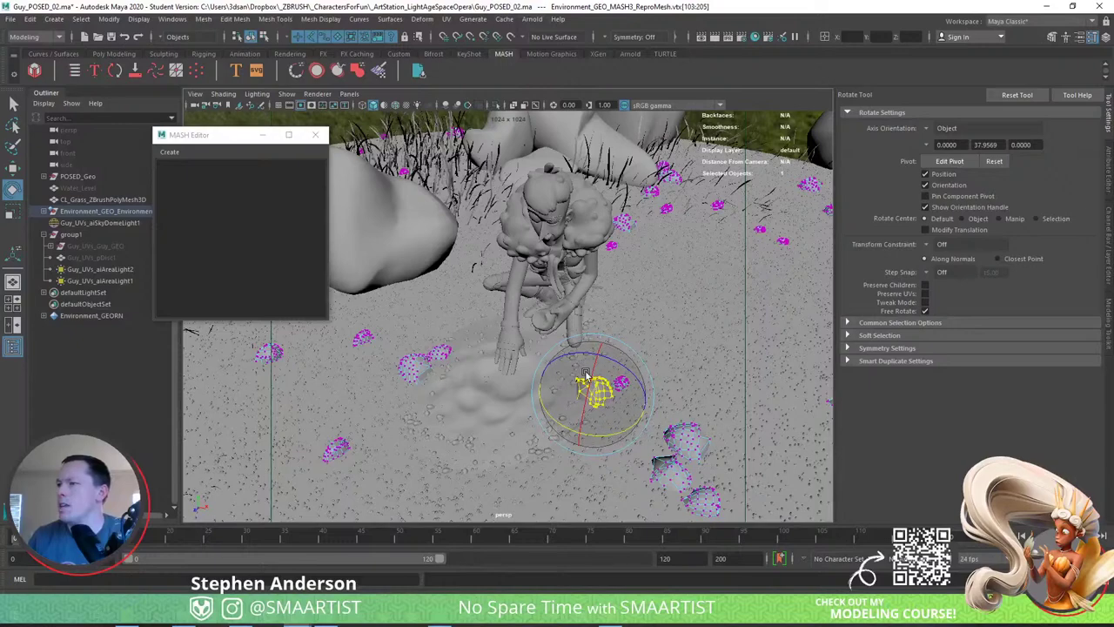
{"action": "key", "text": "q"}
{"action": "right_click_drag", "start_coordinate": [592, 393], "coordinate": [618, 274]}
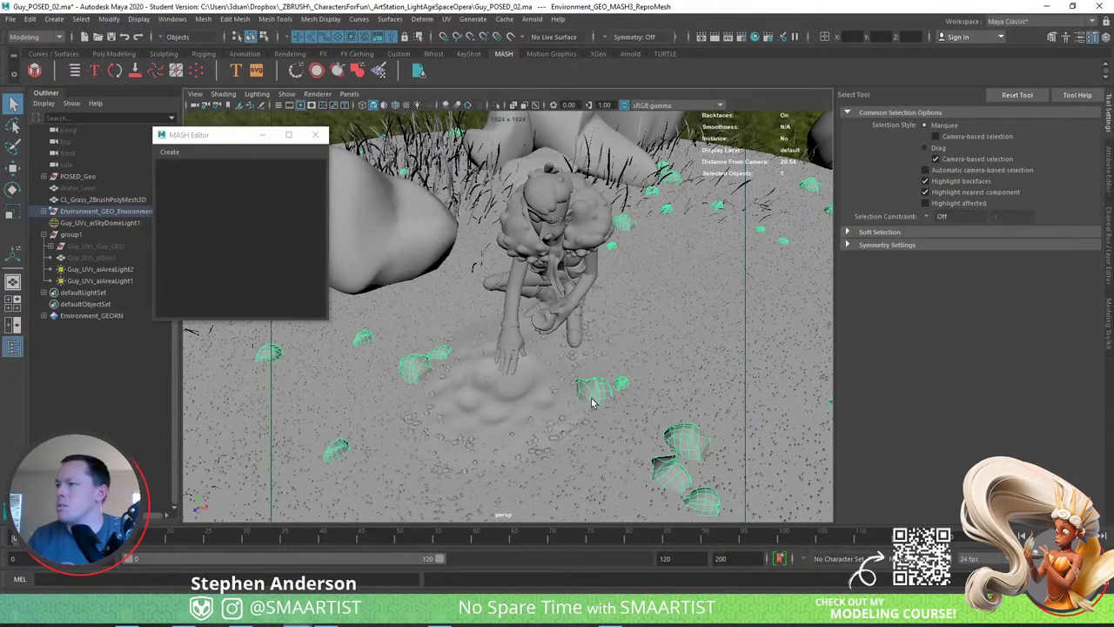
{"action": "left_click", "coordinate": [627, 415]}
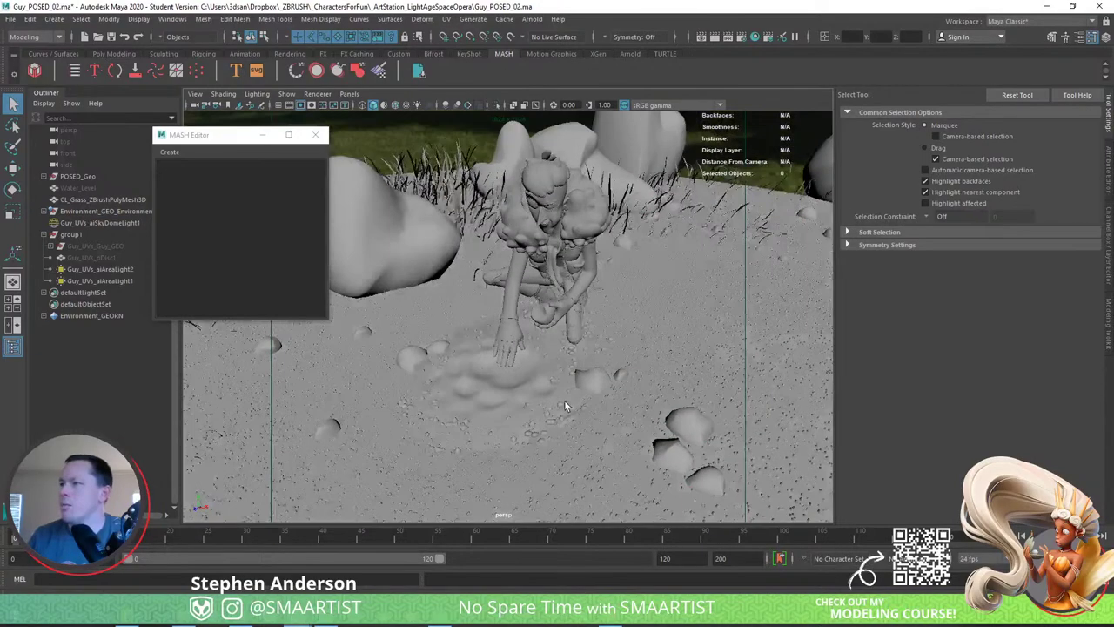
{"action": "key", "text": "bracketleft"}
{"action": "key", "text": "bracketleft"}
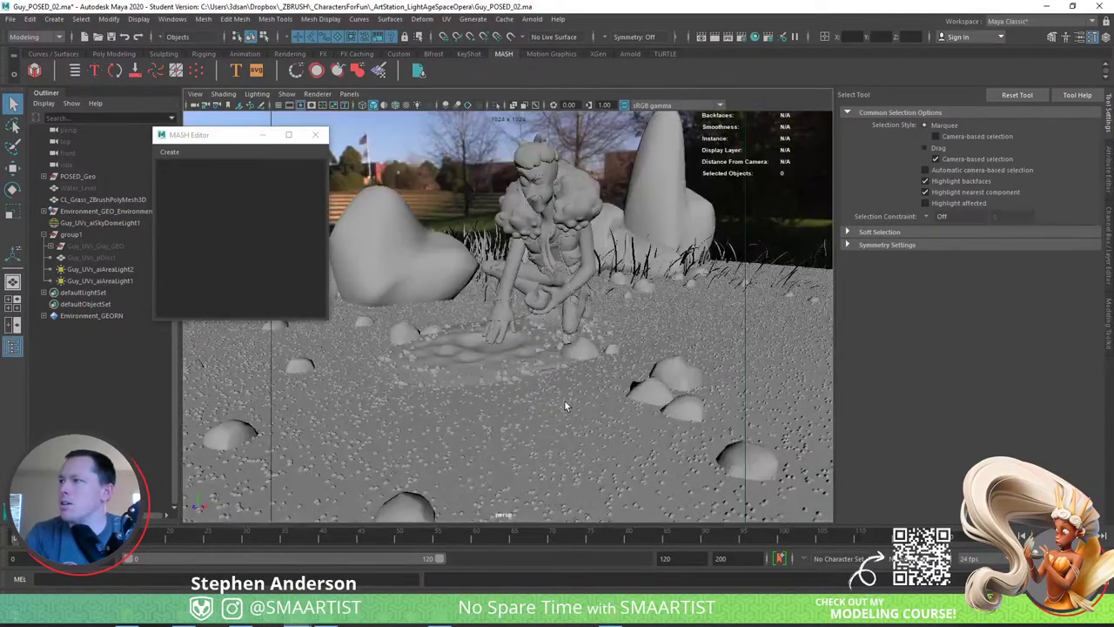
{"action": "key", "text": "bracketleft"}
{"action": "key", "text": "bracketleft"}
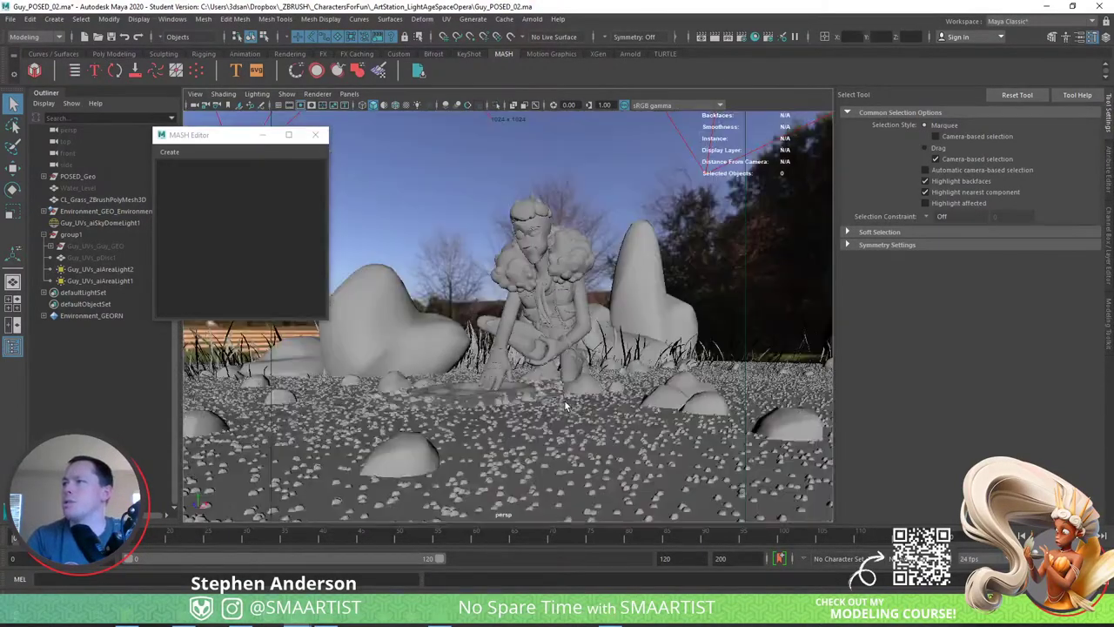
Return to the closer camera view of the posed character, show textures in the viewport and close the MASH Editor.
{"action": "key", "text": "bracketleft"}
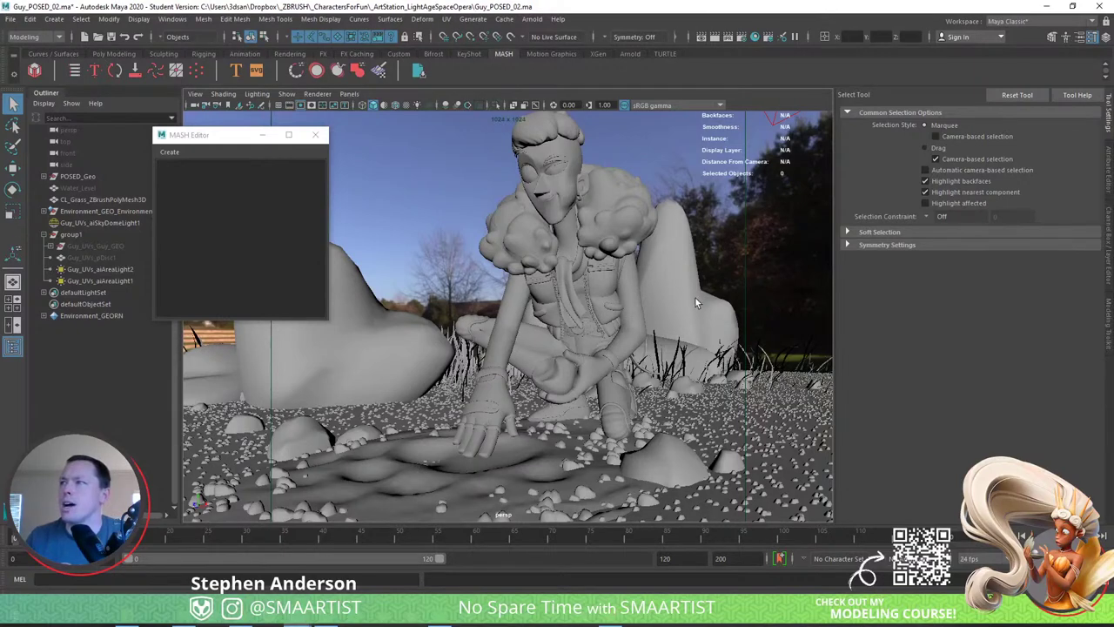
{"action": "key", "text": "6"}
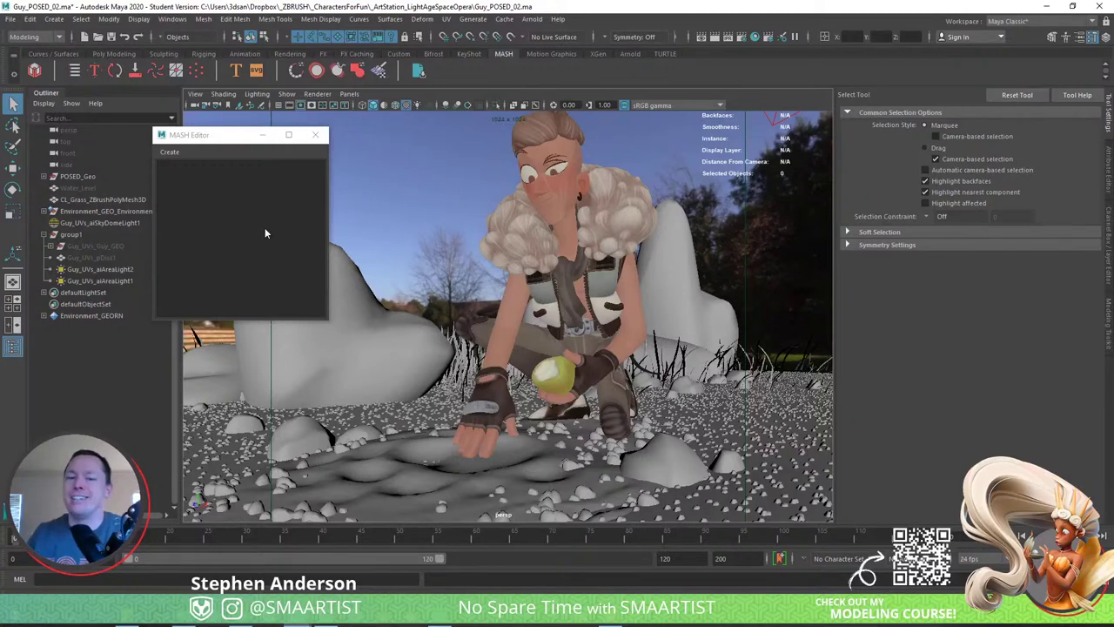
{"action": "left_click", "coordinate": [315, 135]}
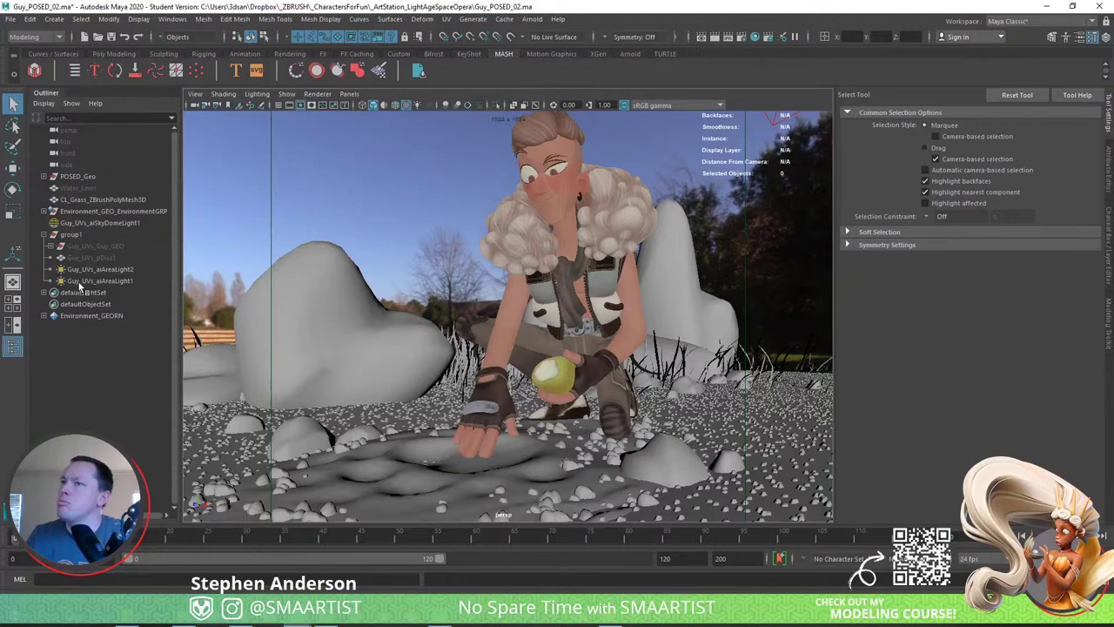
Assign the existing aiStandardSurface1 material to the whole Environment_GEO_EnvironmentGRP group and deselect it.
{"action": "left_click", "coordinate": [79, 213]}
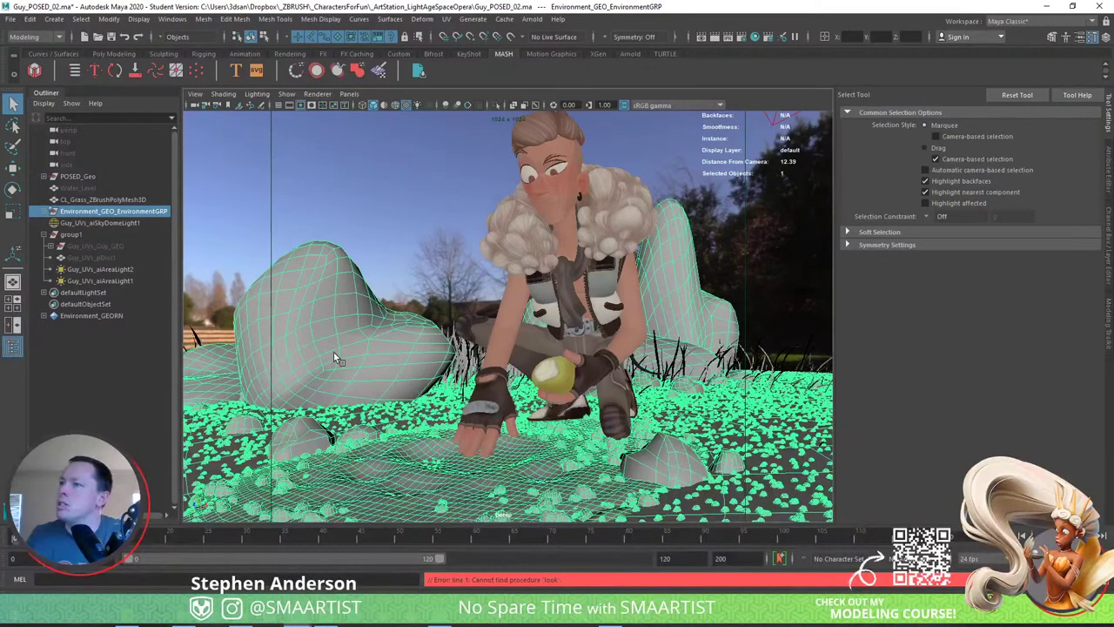
{"action": "right_click", "coordinate": [335, 284]}
{"action": "mouse_move", "coordinate": [340, 589]}
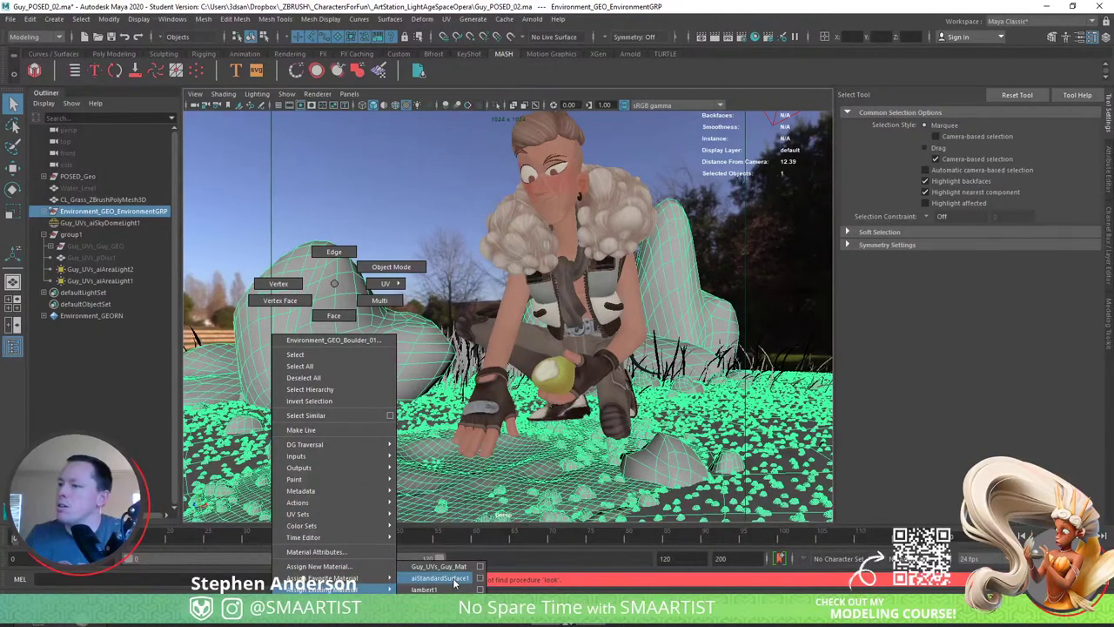
{"action": "left_click", "coordinate": [453, 578]}
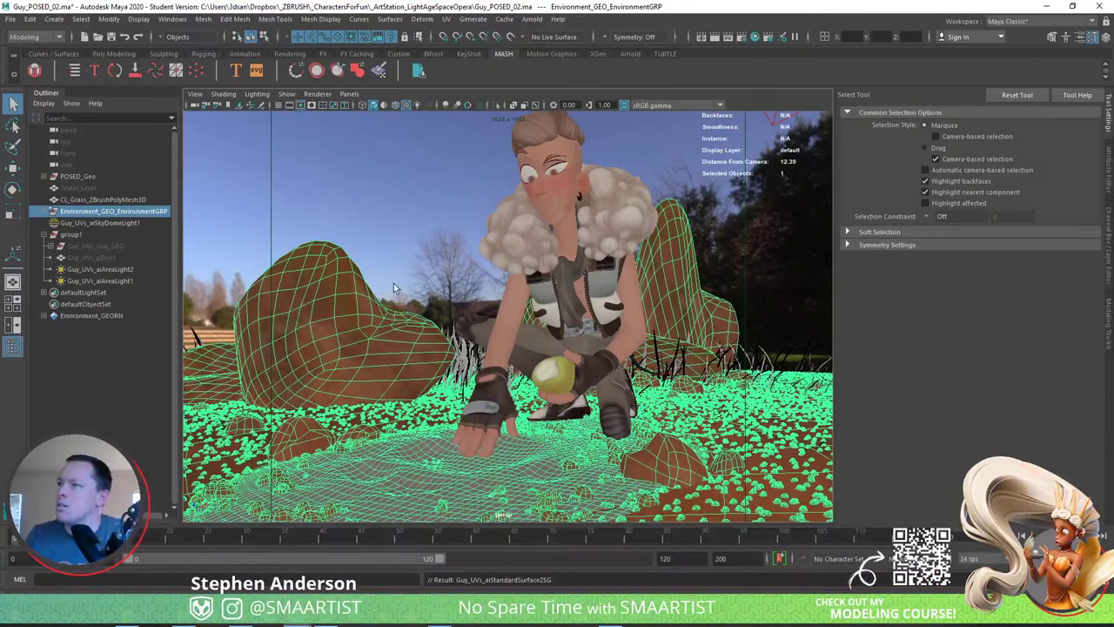
{"action": "left_click", "coordinate": [379, 229]}
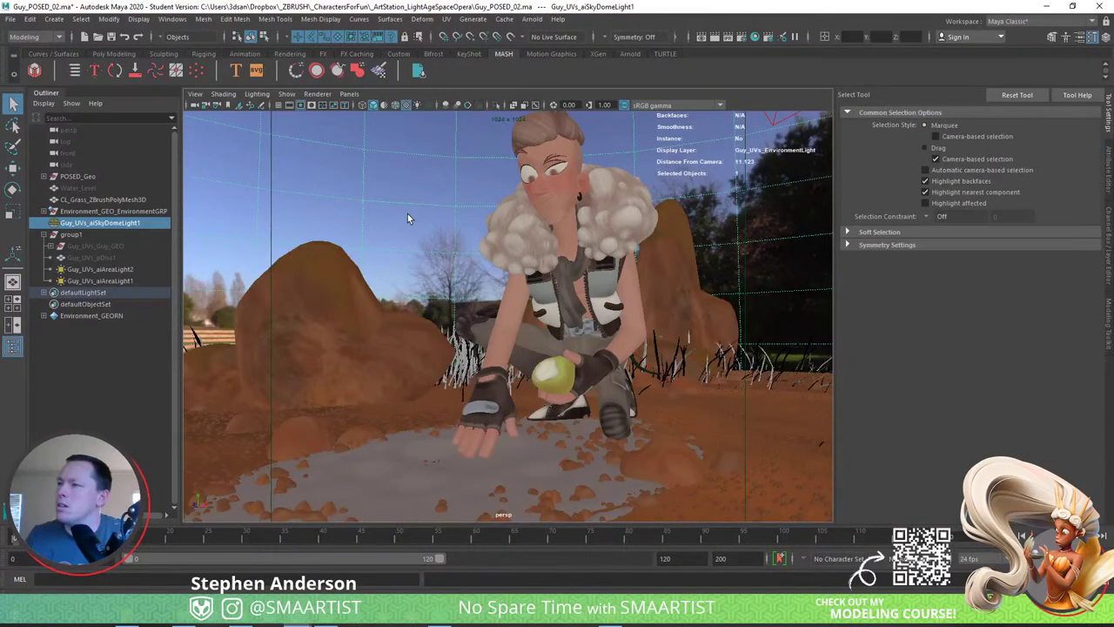
{"action": "left_click", "coordinate": [407, 214]}
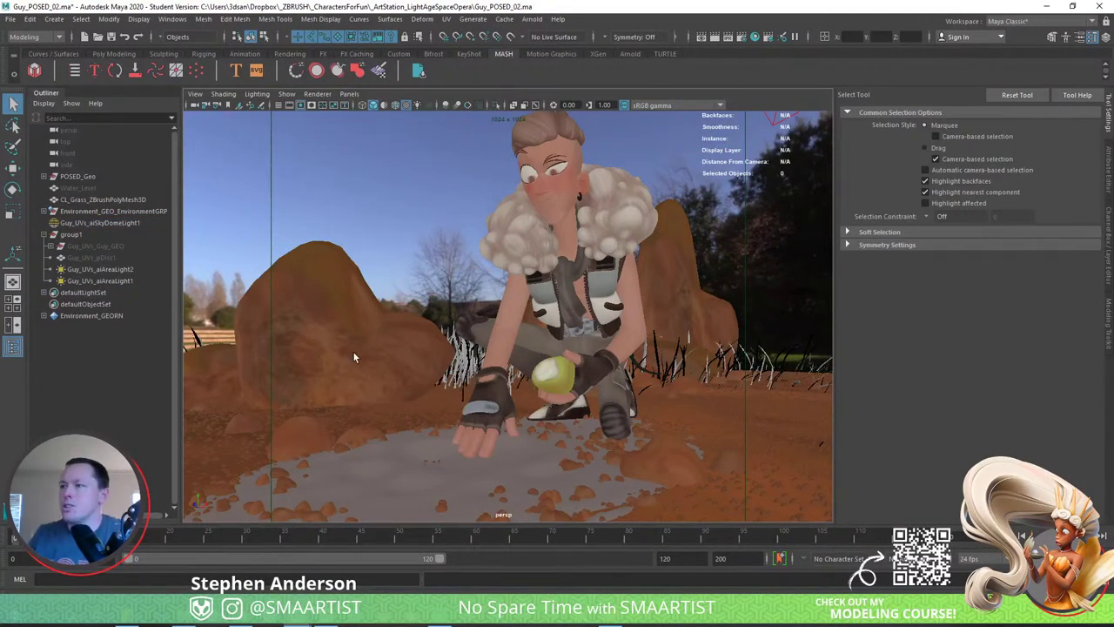
Assign the existing aiStandardSurface1 material directly to the Environment_GEO_GroundPlane mesh under the character.
{"action": "left_click", "coordinate": [376, 479]}
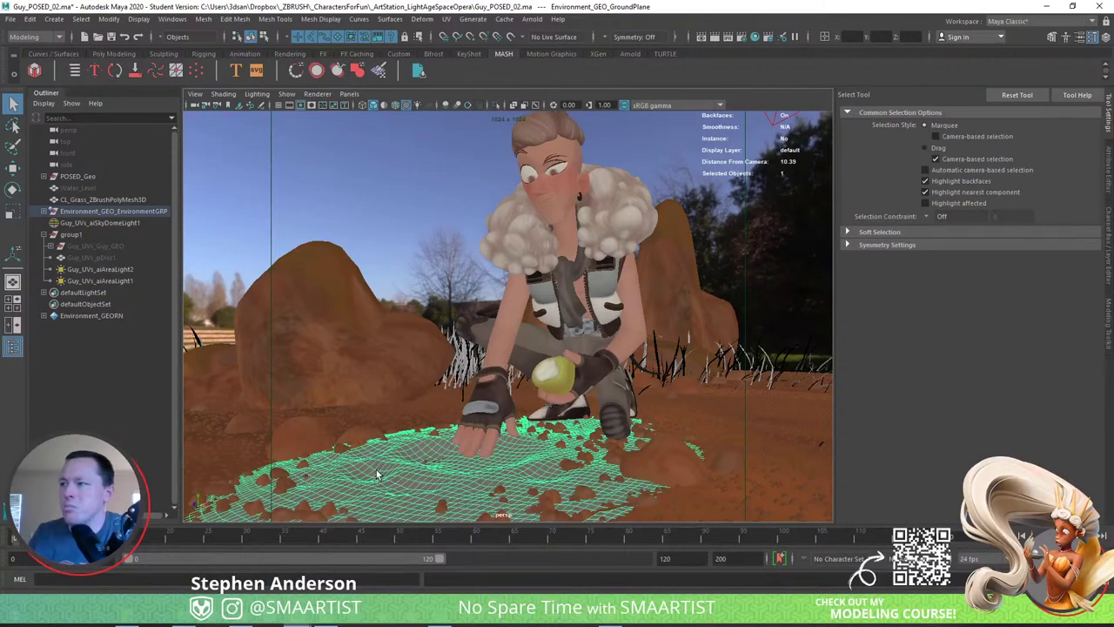
{"action": "right_click", "coordinate": [376, 472]}
{"action": "mouse_move", "coordinate": [400, 590]}
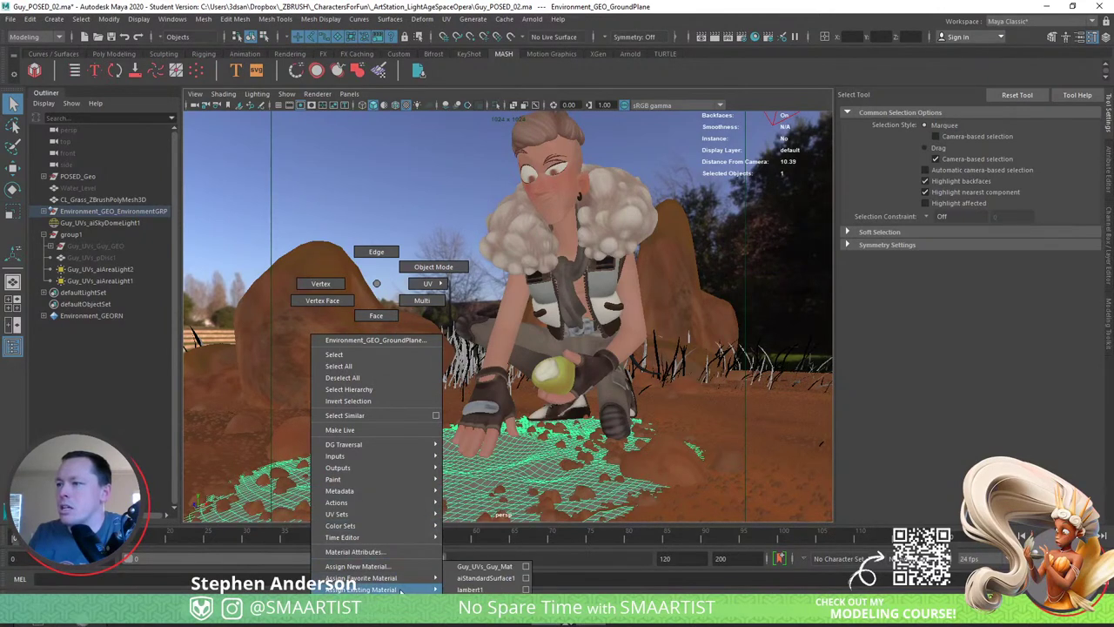
{"action": "left_click", "coordinate": [503, 577]}
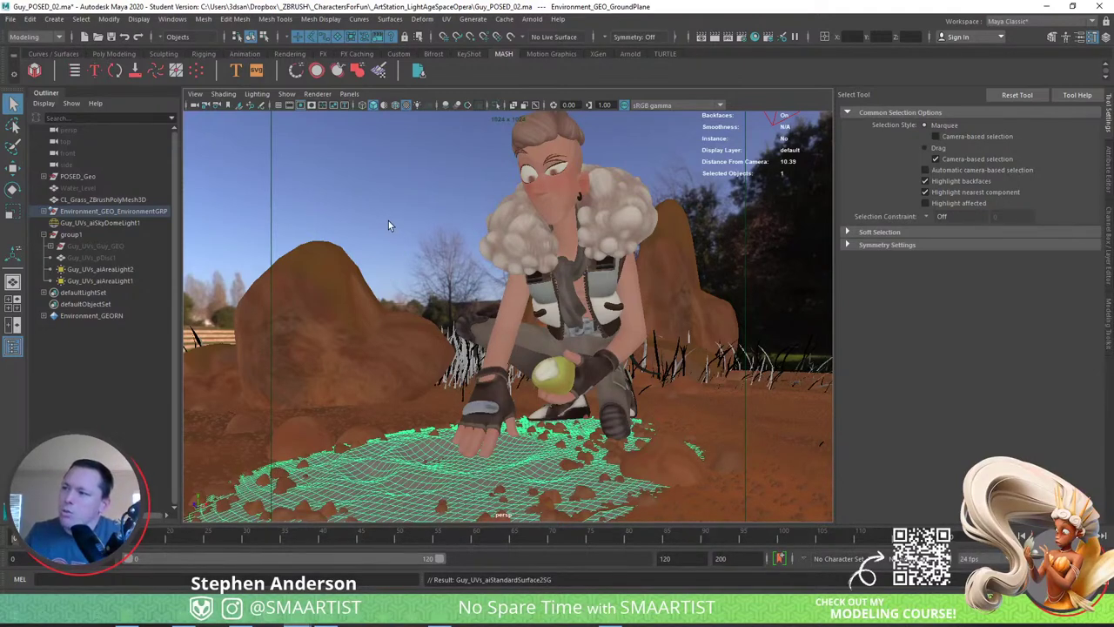
{"action": "left_click", "coordinate": [397, 240]}
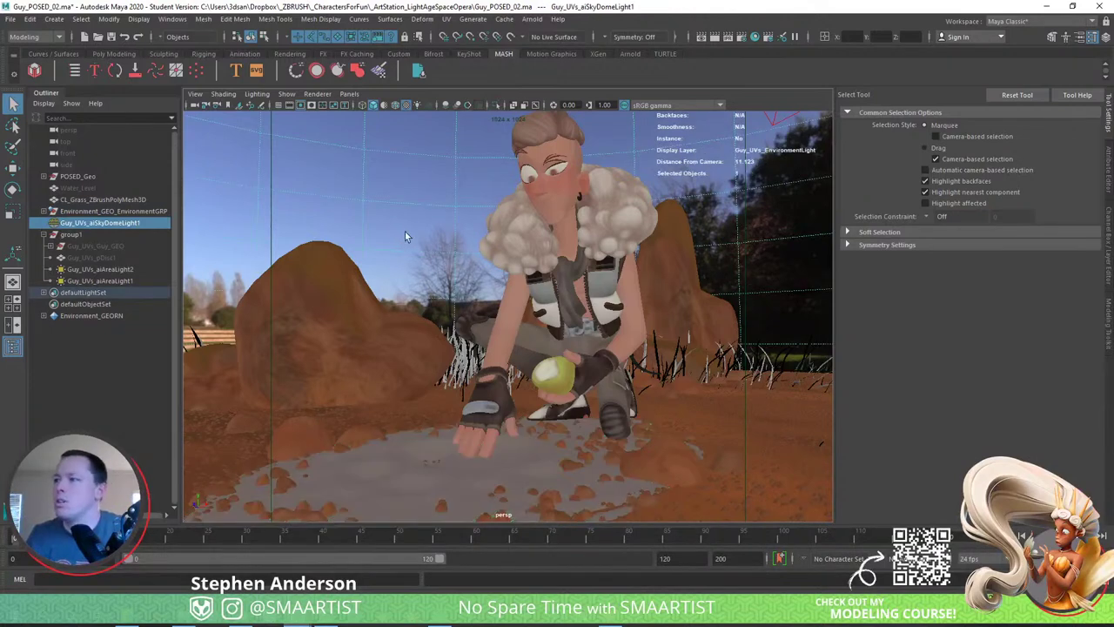
With the ground plane selected, check the T_Guy texture tiles in the project's _FromZBrush\FINAL folder and return to Maya.
{"action": "left_click", "coordinate": [393, 484]}
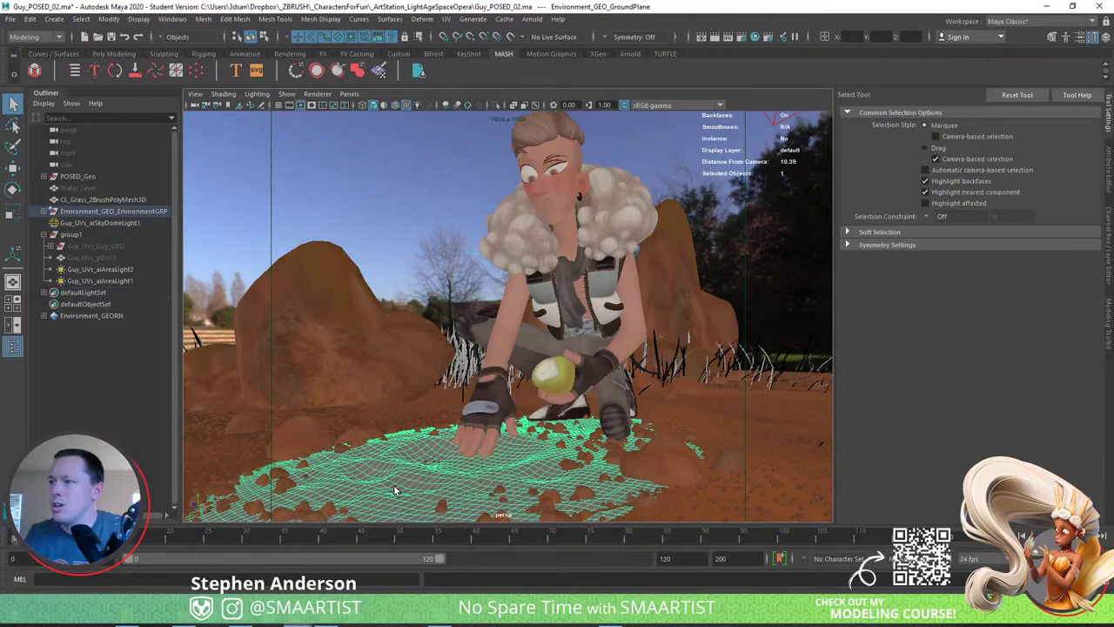
{"action": "left_click", "coordinate": [180, 623]}
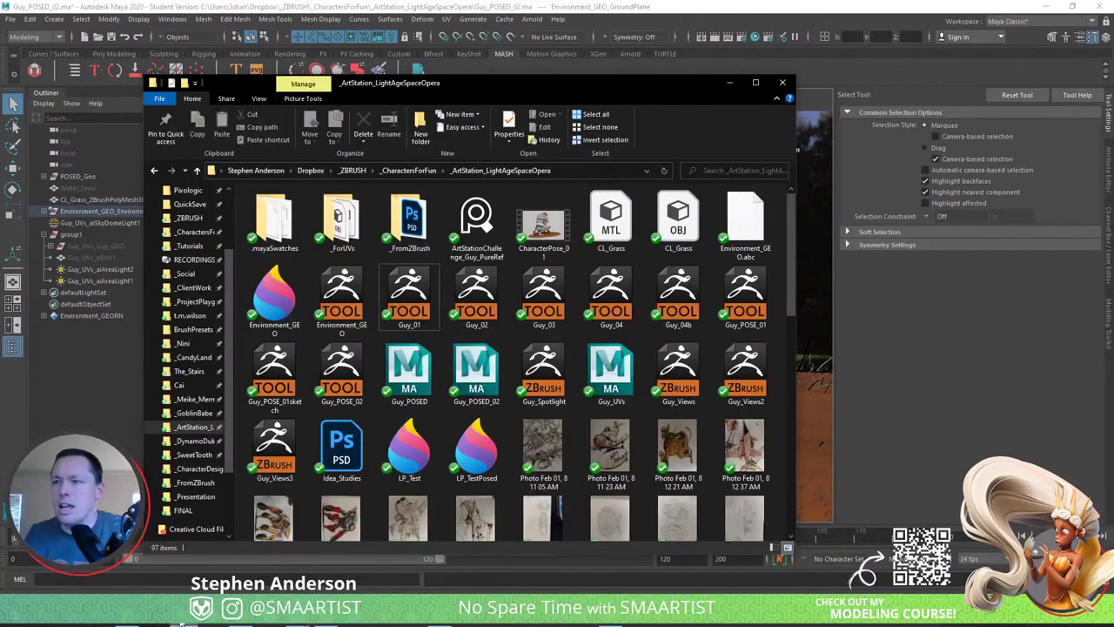
{"action": "double_click", "coordinate": [409, 222]}
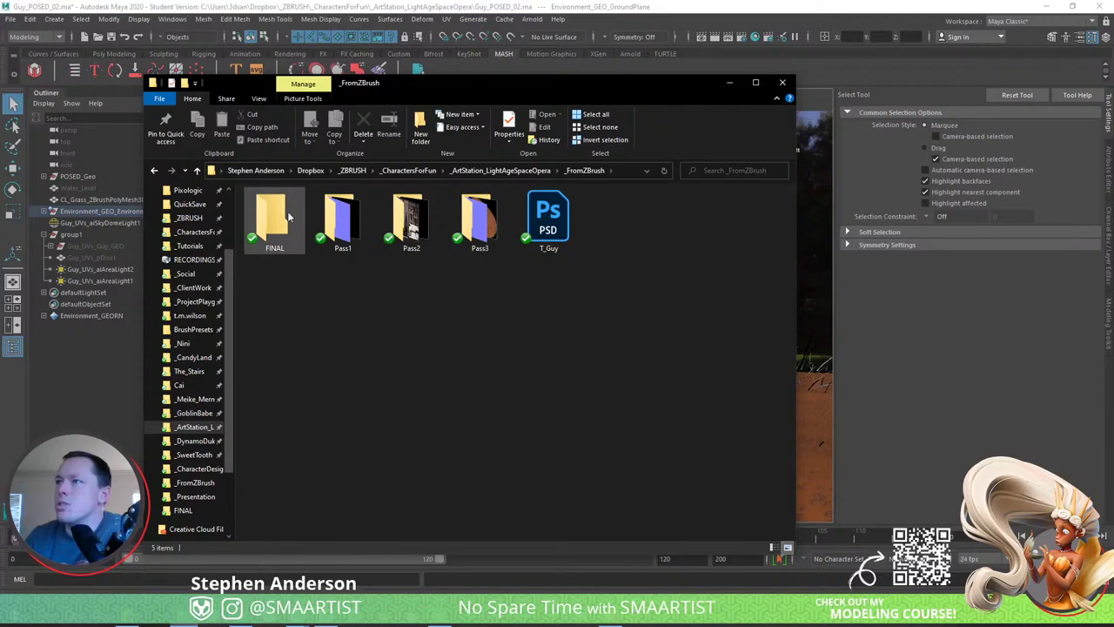
{"action": "double_click", "coordinate": [287, 210]}
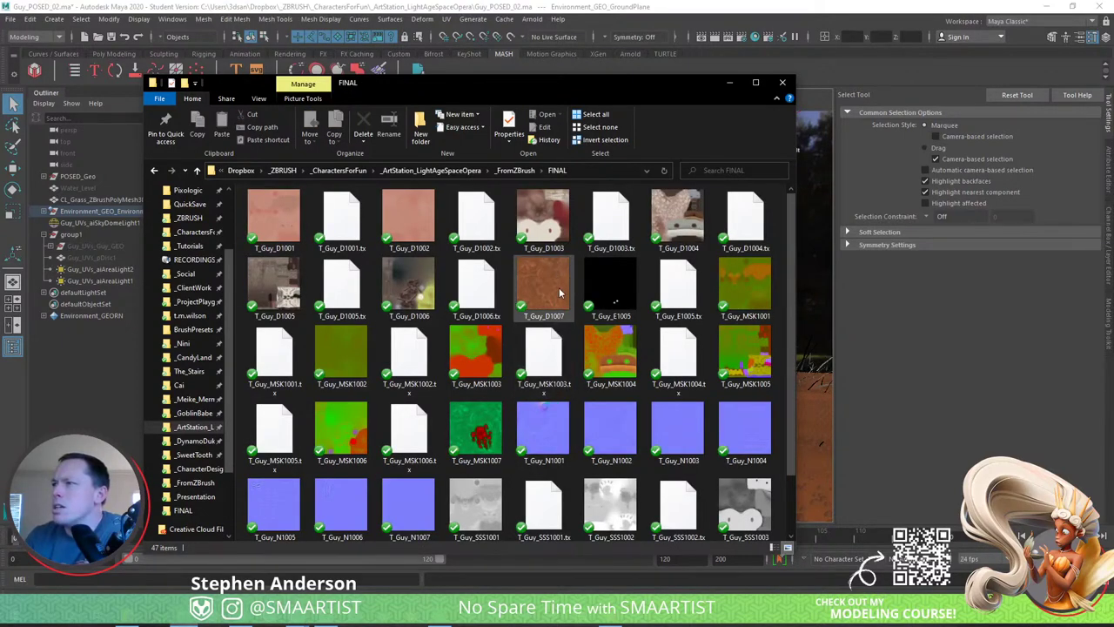
{"action": "mouse_move", "coordinate": [562, 302]}
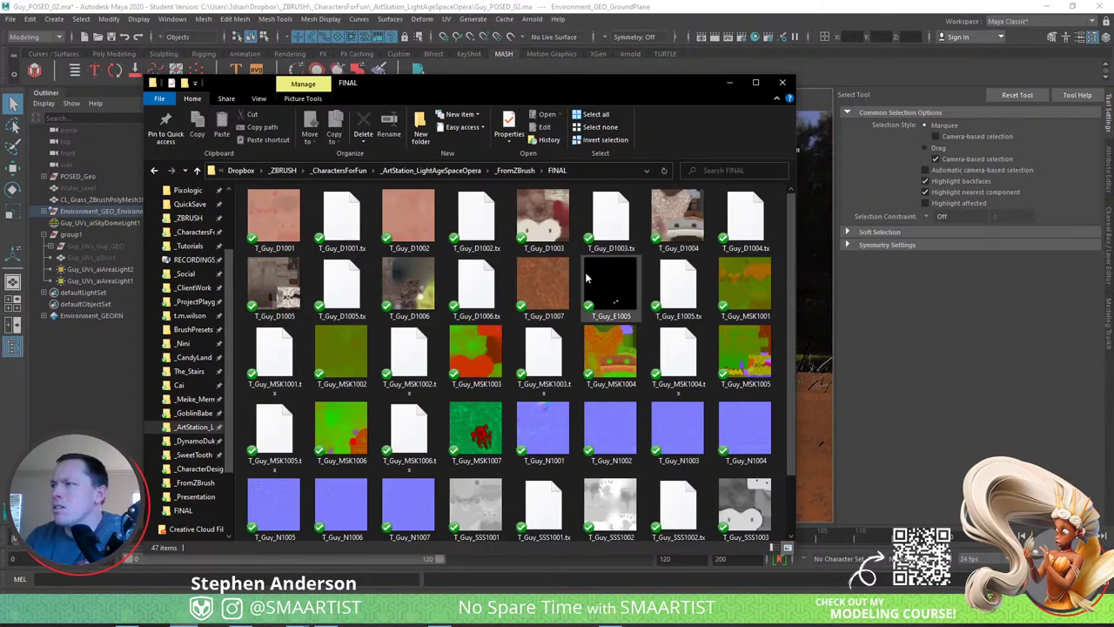
{"action": "left_click", "coordinate": [663, 25]}
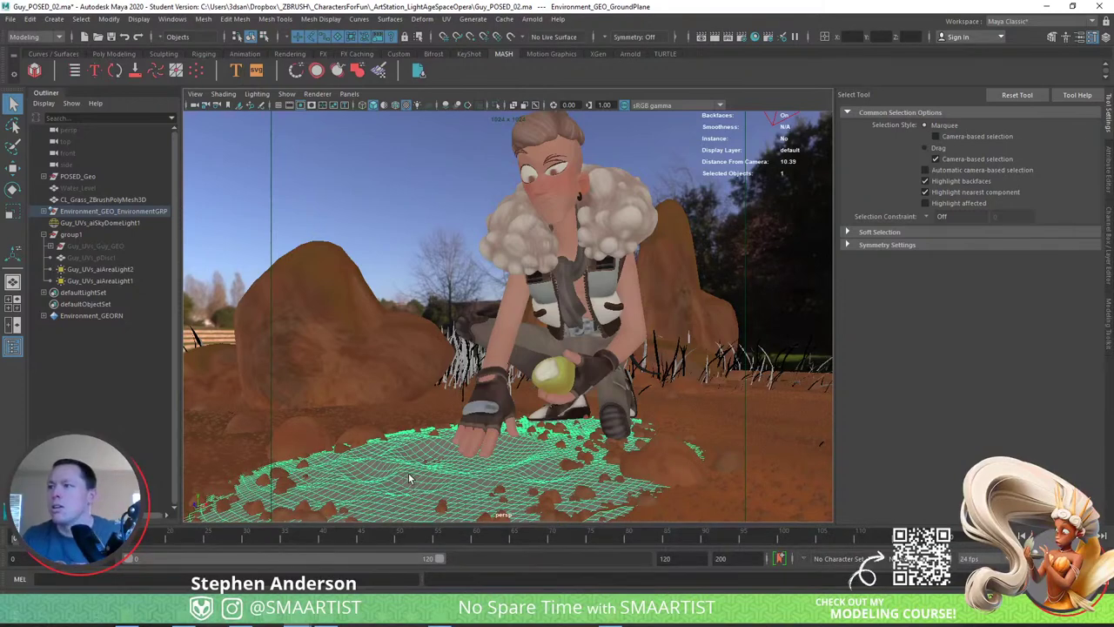
Expand the environment group and inspect the file texture node that feeds the ground plane's material in the Attribute Editor.
{"action": "left_click", "coordinate": [45, 212]}
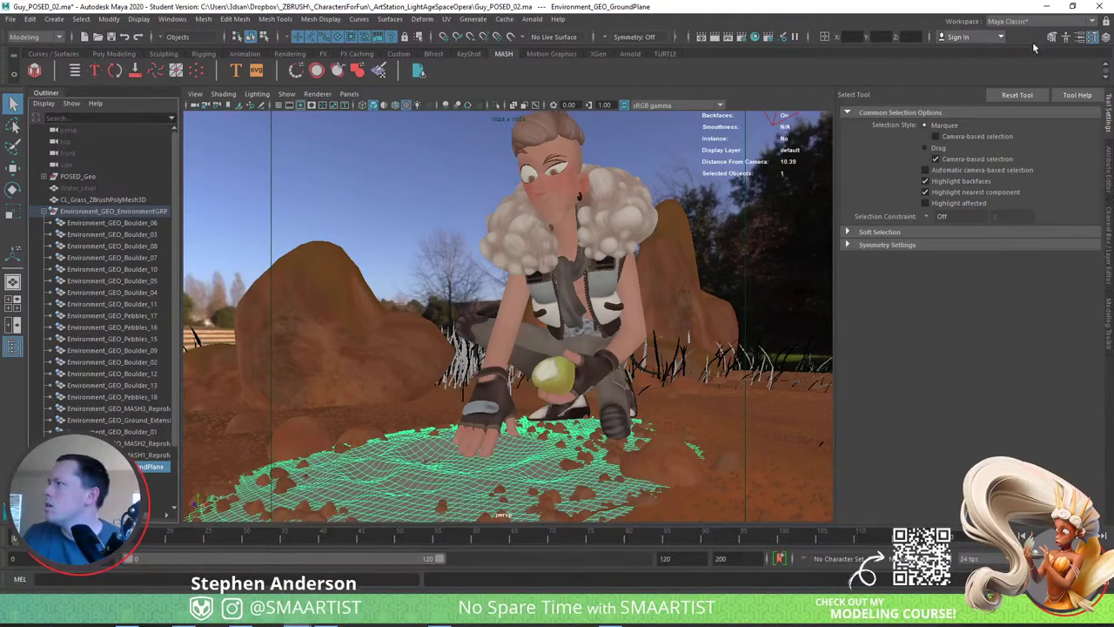
{"action": "left_click", "coordinate": [1109, 187]}
{"action": "left_click", "coordinate": [1099, 116]}
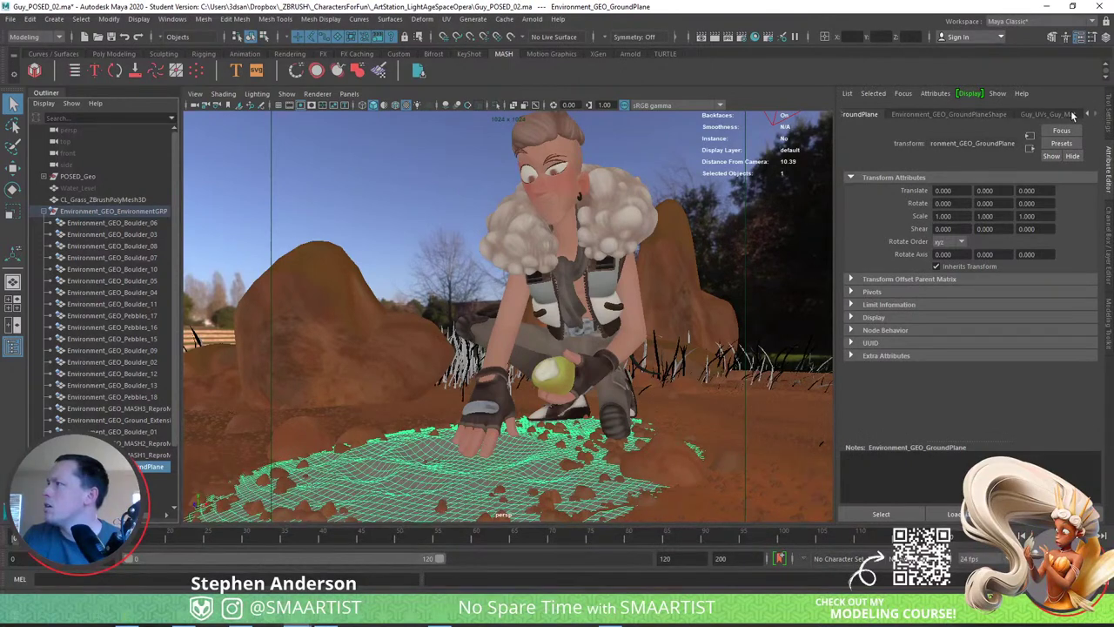
{"action": "left_click", "coordinate": [1073, 116]}
{"action": "left_click", "coordinate": [1076, 262]}
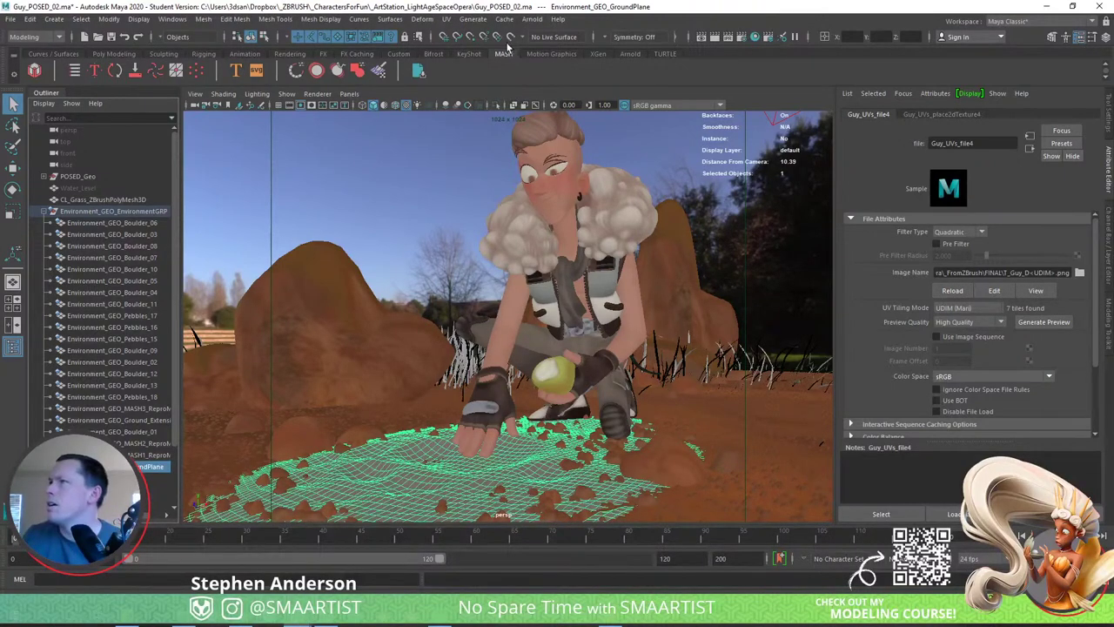
Switch to the UV Editing workspace, enlarge the UV Editor and look for the ground plane's UVs across the tile grid.
{"action": "left_click", "coordinate": [1045, 23]}
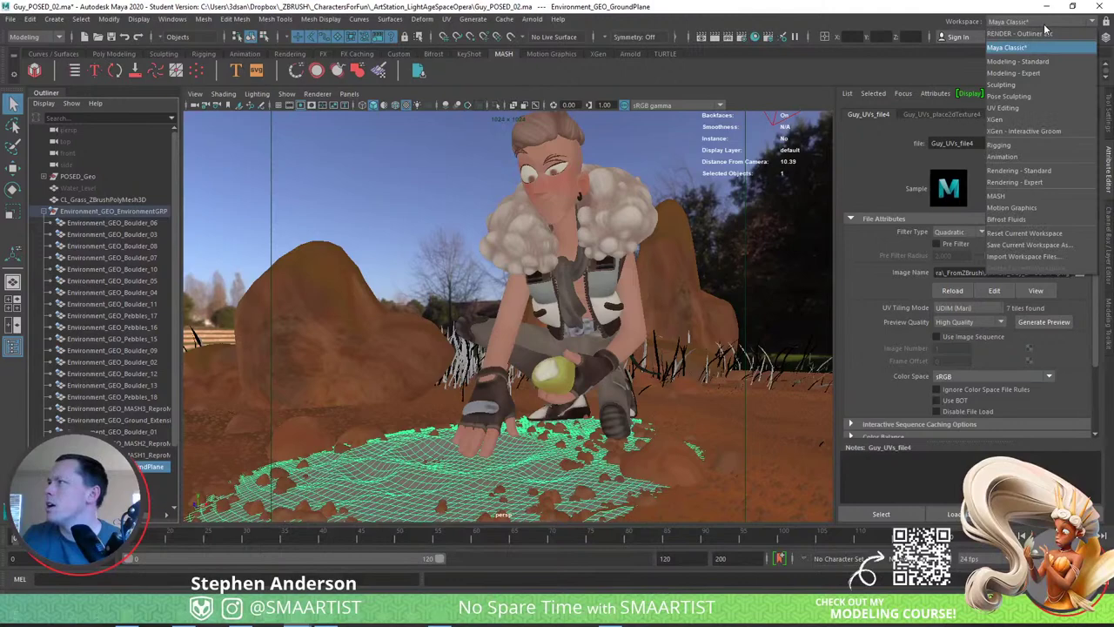
{"action": "left_click", "coordinate": [1005, 108]}
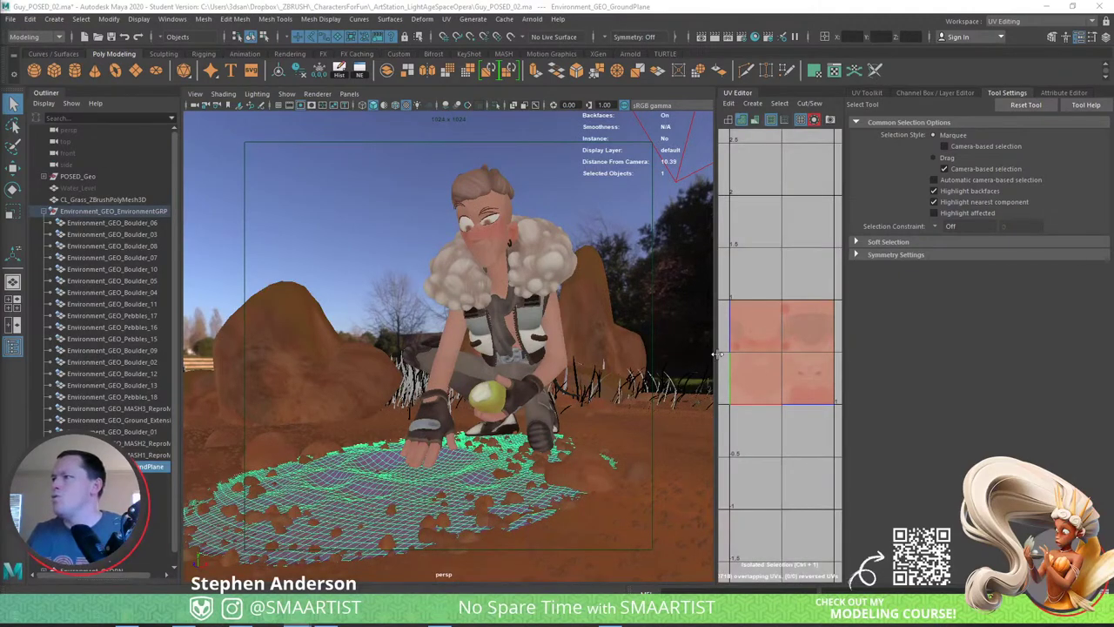
{"action": "left_click_drag", "start_coordinate": [715, 353], "coordinate": [449, 353]}
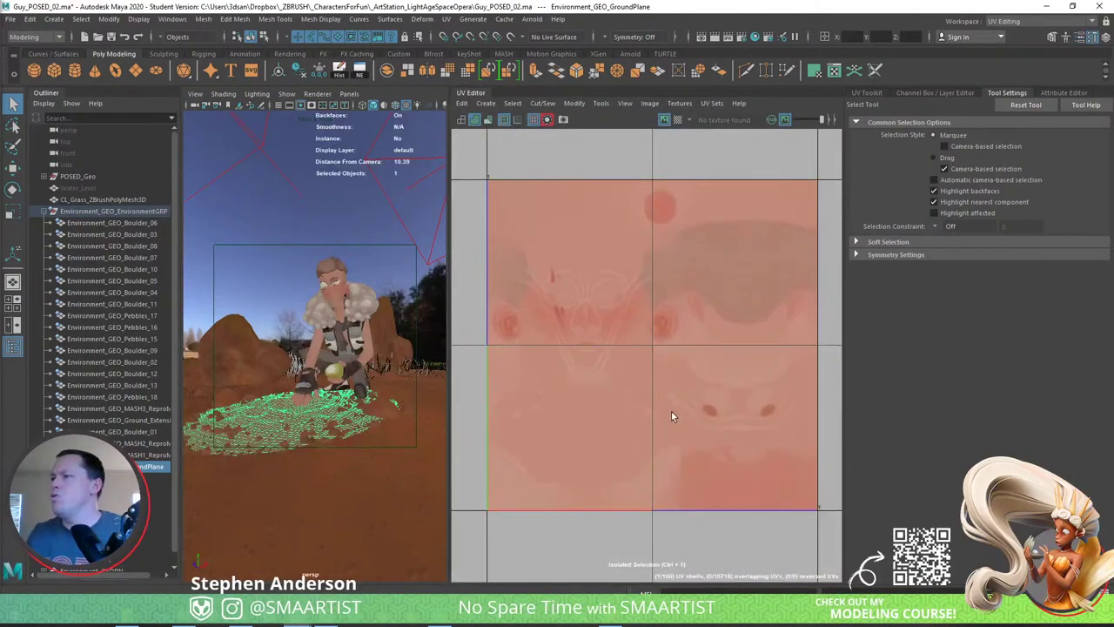
{"action": "right_click_drag", "start_coordinate": [671, 411], "coordinate": [443, 269], "text": "alt"}
{"action": "scroll", "coordinate": [661, 340], "scroll_direction": "down", "scroll_amount": 3}
{"action": "key", "text": "f"}
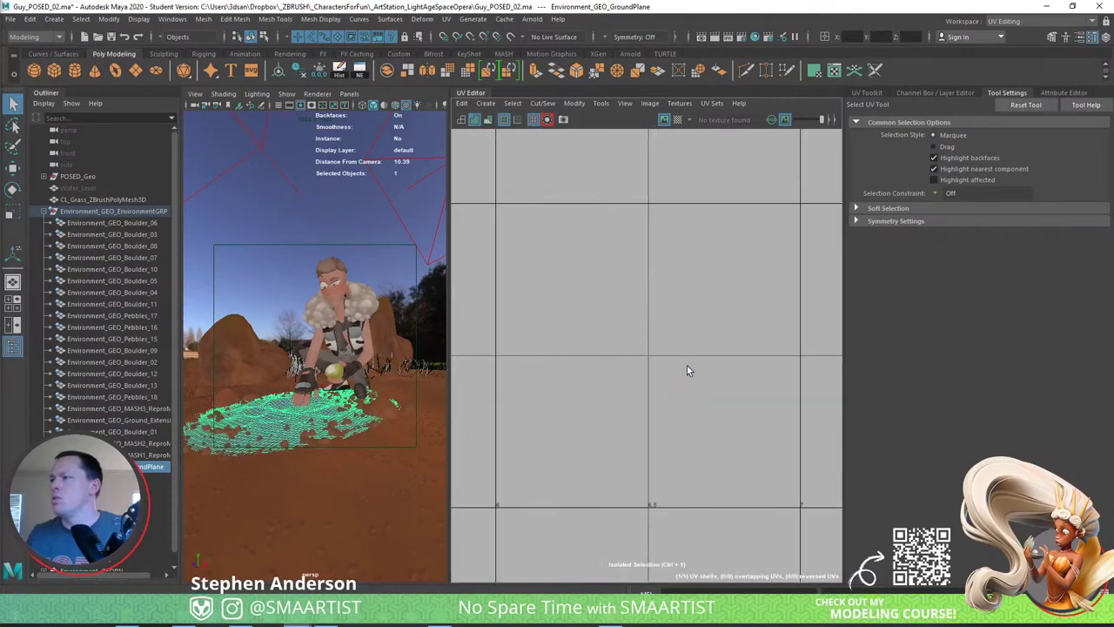
{"action": "scroll", "coordinate": [686, 371], "scroll_direction": "down", "scroll_amount": 5}
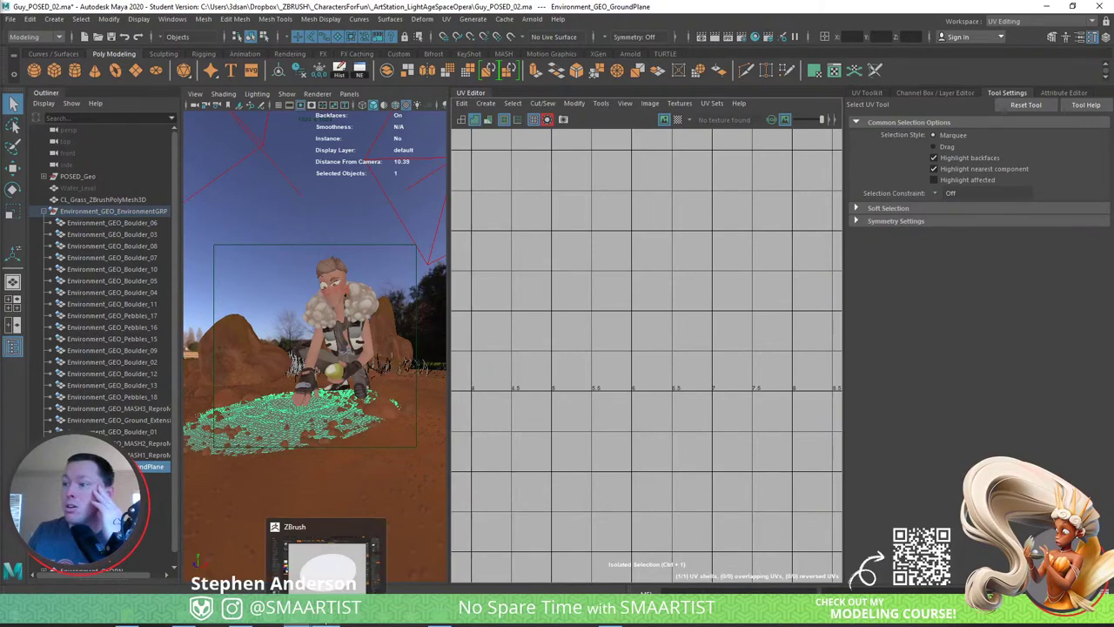
Switch to ZBrush and examine the ground extension's wireframe, especially the pinched polygons along its upper edge.
{"action": "left_click", "coordinate": [327, 622]}
{"action": "left_click_drag", "start_coordinate": [782, 522], "coordinate": [821, 518]}
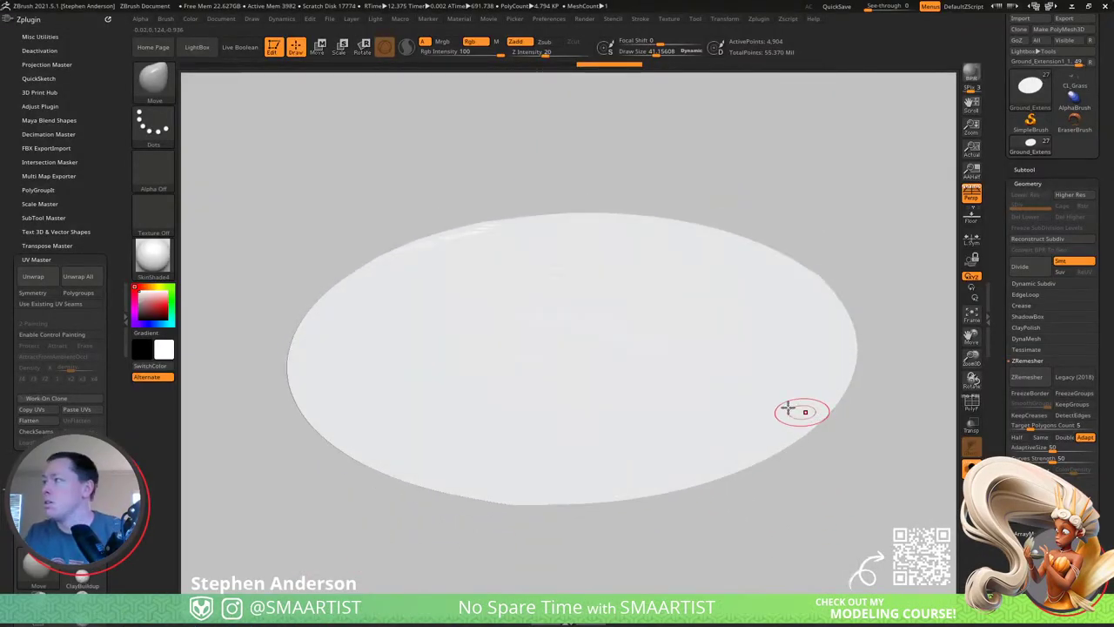
{"action": "key", "text": "shift+f"}
{"action": "mouse_move", "coordinate": [535, 338]}
{"action": "right_mouse_down", "text": "ctrl"}
{"action": "mouse_move", "coordinate": [515, 323]}
{"action": "mouse_move", "coordinate": [584, 334]}
{"action": "mouse_move", "coordinate": [592, 323]}
{"action": "mouse_move", "coordinate": [588, 335]}
{"action": "mouse_move", "coordinate": [589, 294]}
{"action": "mouse_move", "coordinate": [450, 197]}
{"action": "mouse_move", "coordinate": [543, 258]}
{"action": "right_mouse_up", "text": "ctrl"}
{"action": "mouse_move", "coordinate": [497, 226]}
{"action": "right_mouse_down", "text": "alt"}
{"action": "mouse_move", "coordinate": [505, 323]}
{"action": "mouse_move", "coordinate": [436, 326]}
{"action": "right_mouse_up", "text": "alt"}
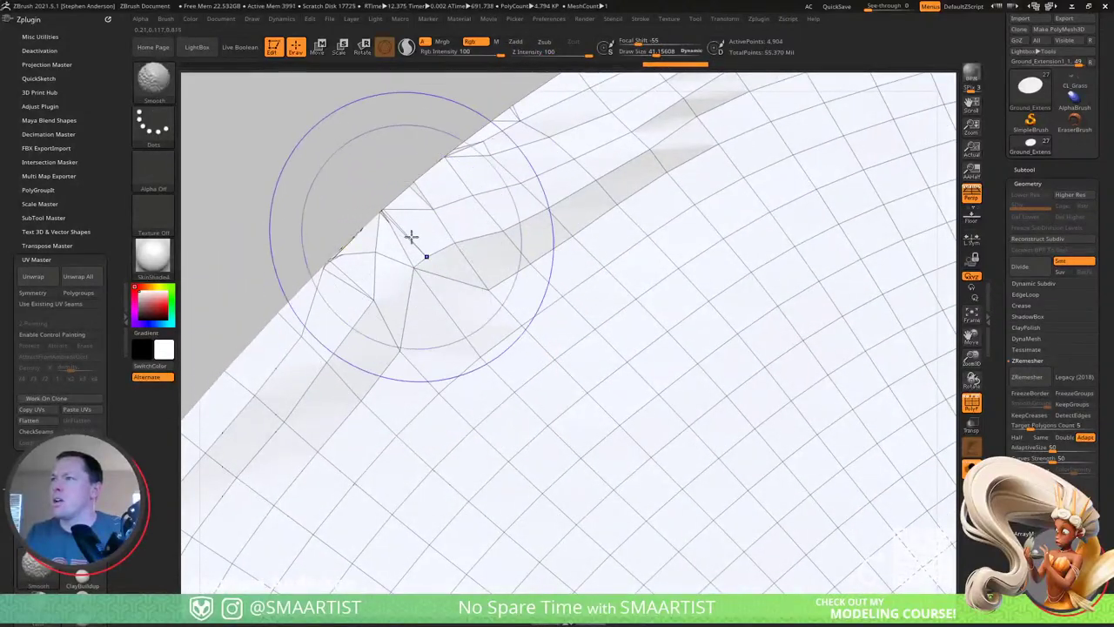
{"action": "mouse_move", "coordinate": [410, 236]}
{"action": "left_mouse_down", "text": "shift"}
{"action": "mouse_move", "coordinate": [375, 303]}
{"action": "mouse_move", "coordinate": [440, 296]}
{"action": "left_mouse_up", "text": "shift"}
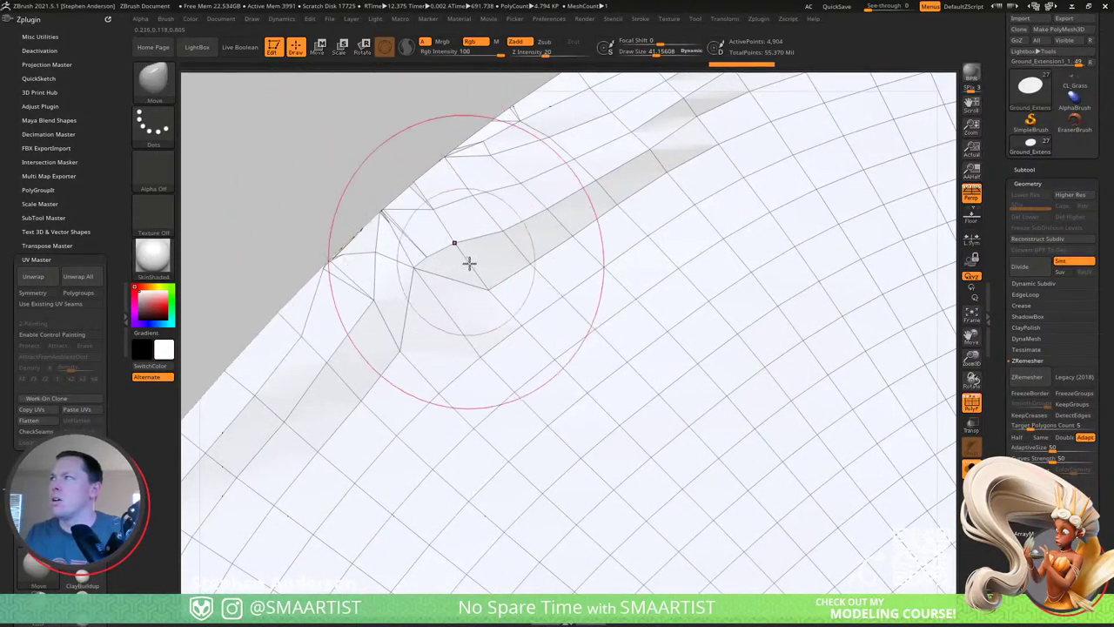
{"action": "key", "text": "shift"}
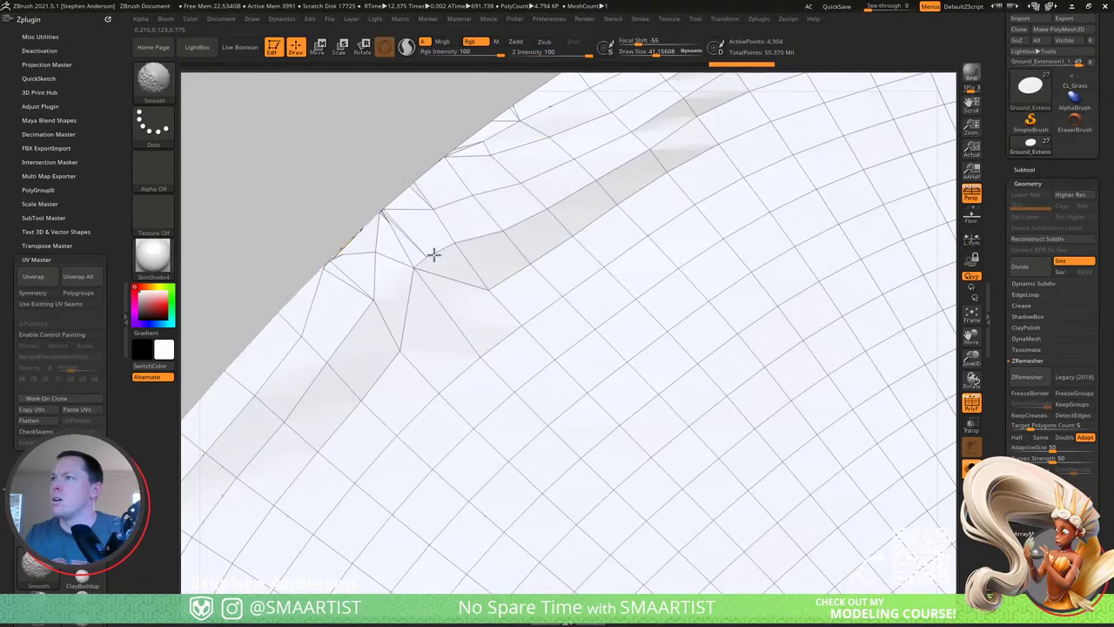
{"action": "right_click_drag", "start_coordinate": [609, 277], "coordinate": [674, 319], "text": "ctrl"}
{"action": "mouse_move", "coordinate": [766, 425]}
{"action": "right_mouse_down", "text": "alt"}
{"action": "mouse_move", "coordinate": [532, 333]}
{"action": "mouse_move", "coordinate": [517, 226]}
{"action": "mouse_move", "coordinate": [517, 293]}
{"action": "mouse_move", "coordinate": [507, 279]}
{"action": "right_mouse_up", "text": "alt"}
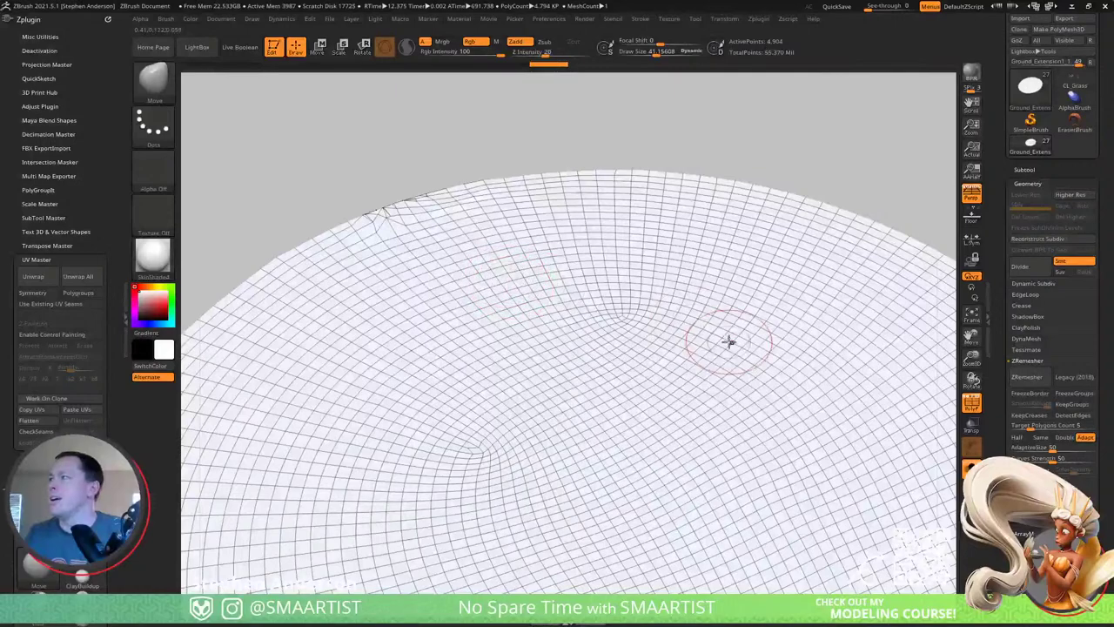
{"action": "key", "text": "shift"}
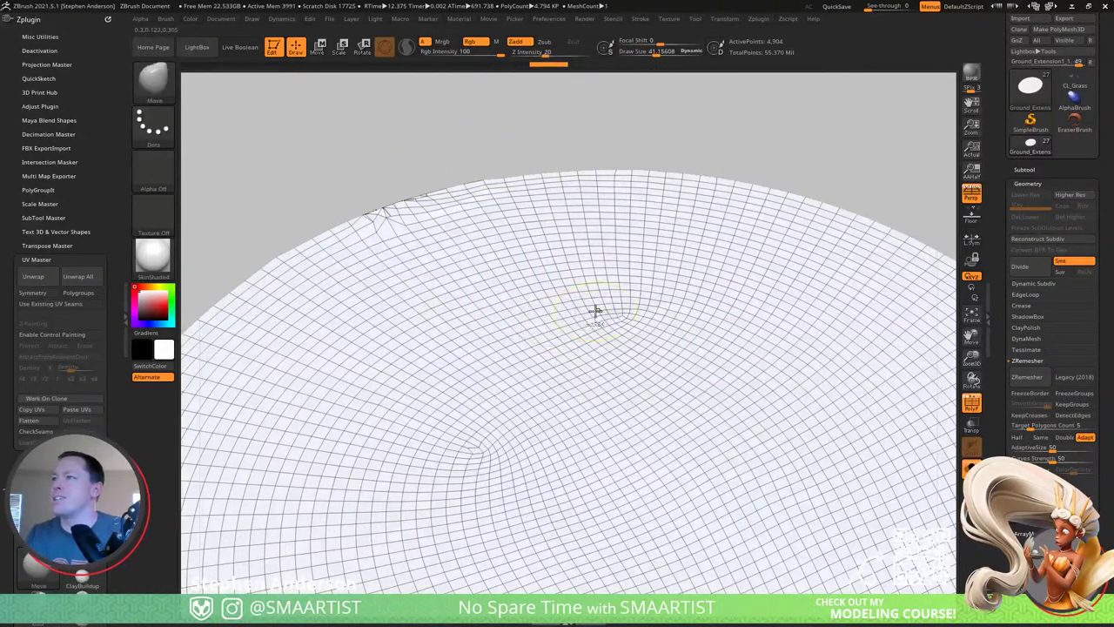
{"action": "right_click_drag", "start_coordinate": [595, 310], "coordinate": [515, 246], "text": "ctrl"}
{"action": "mouse_move", "coordinate": [587, 351]}
{"action": "right_mouse_down", "text": "alt"}
{"action": "mouse_move", "coordinate": [557, 301]}
{"action": "mouse_move", "coordinate": [555, 410]}
{"action": "right_mouse_up", "text": "alt"}
Hide the wireframe and view the ground extension's sculpted and painted detail at a high subdivision level.
{"action": "key", "text": "shift+f"}
{"action": "right_click_drag", "start_coordinate": [534, 293], "coordinate": [537, 331], "text": "ctrl"}
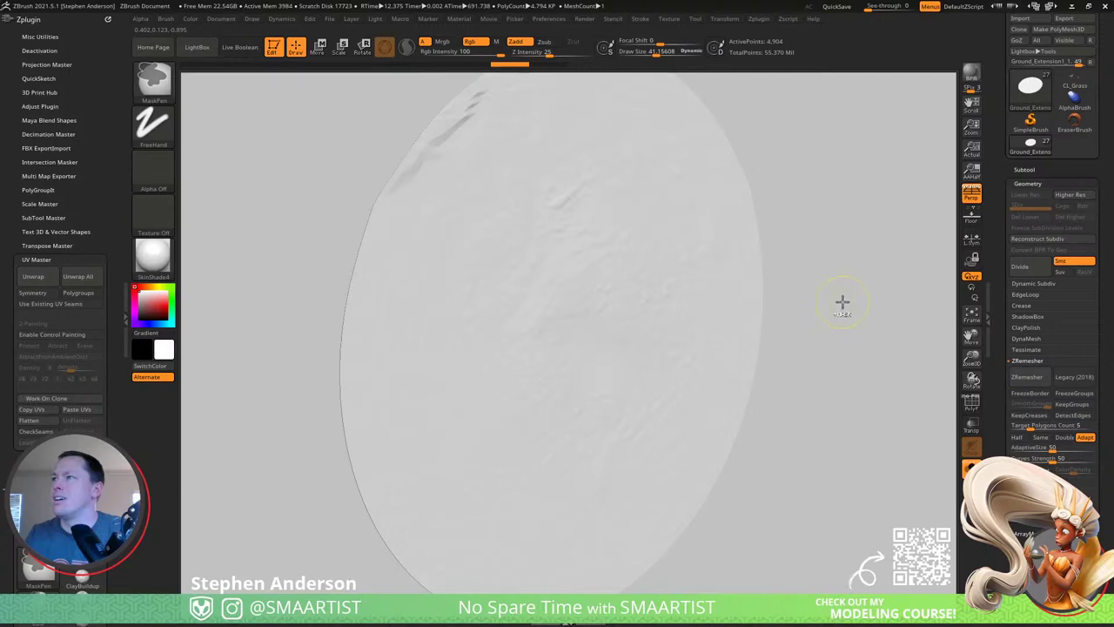
{"action": "right_click_drag", "start_coordinate": [810, 187], "coordinate": [831, 251]}
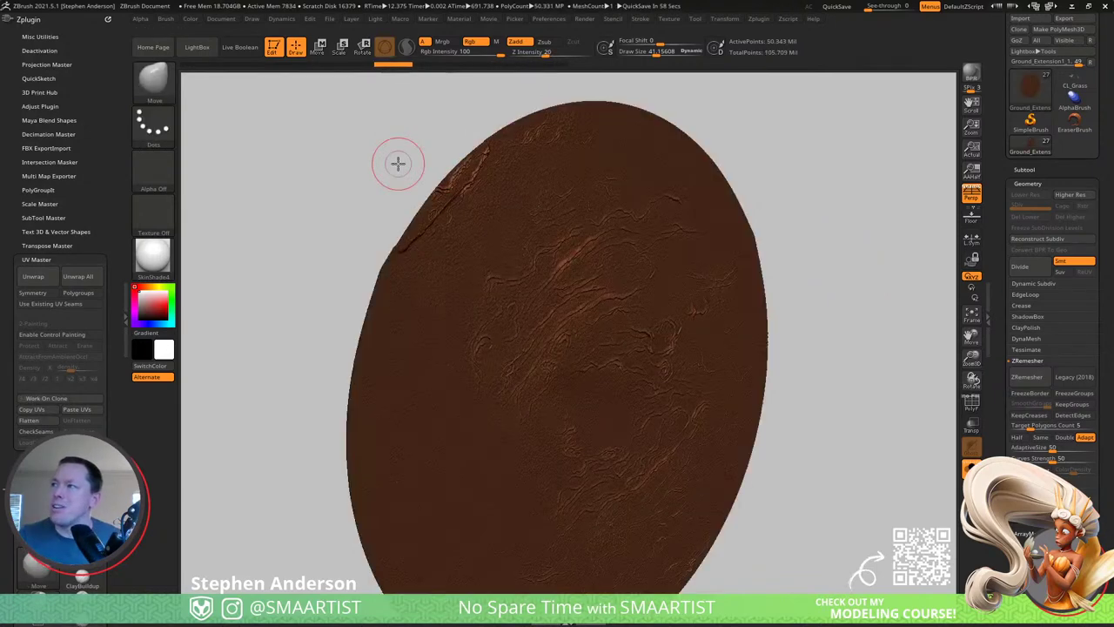
{"action": "left_click_drag", "start_coordinate": [348, 177], "coordinate": [304, 156], "text": "shift"}
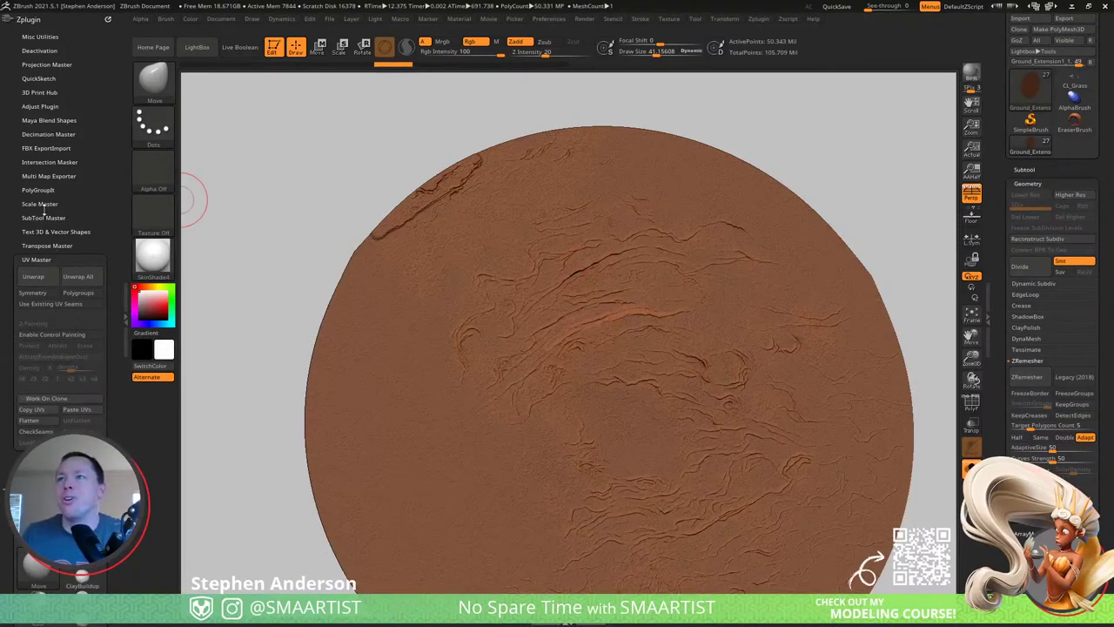
Decimate the ground extension with Decimation Master using a custom target of 1000 k points.
{"action": "left_click", "coordinate": [45, 134]}
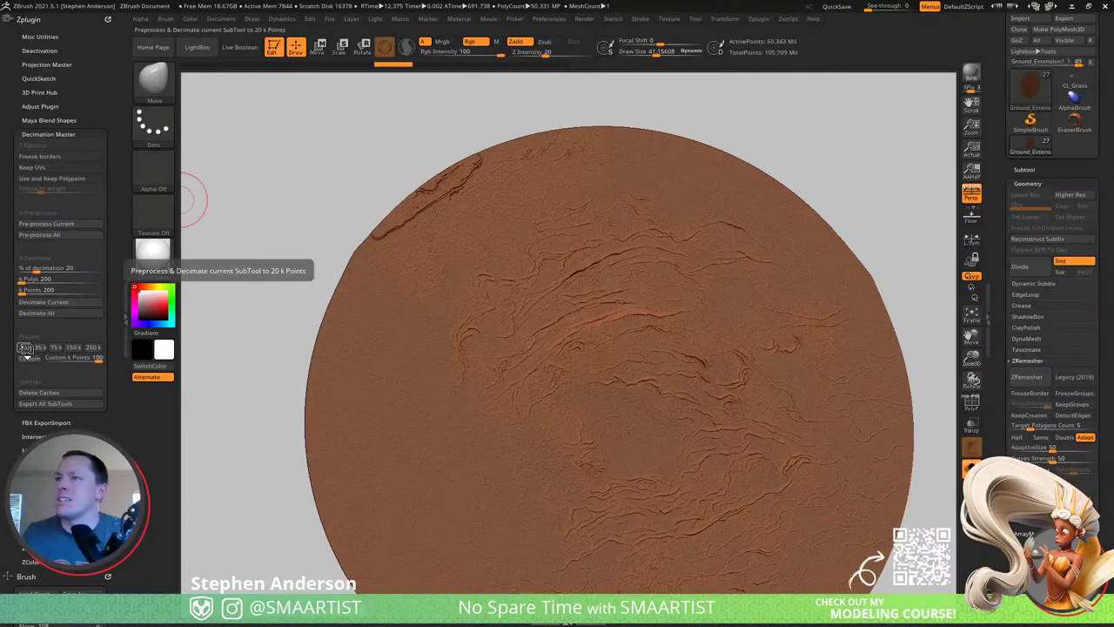
{"action": "left_click", "coordinate": [87, 359]}
{"action": "type", "text": "1000"}
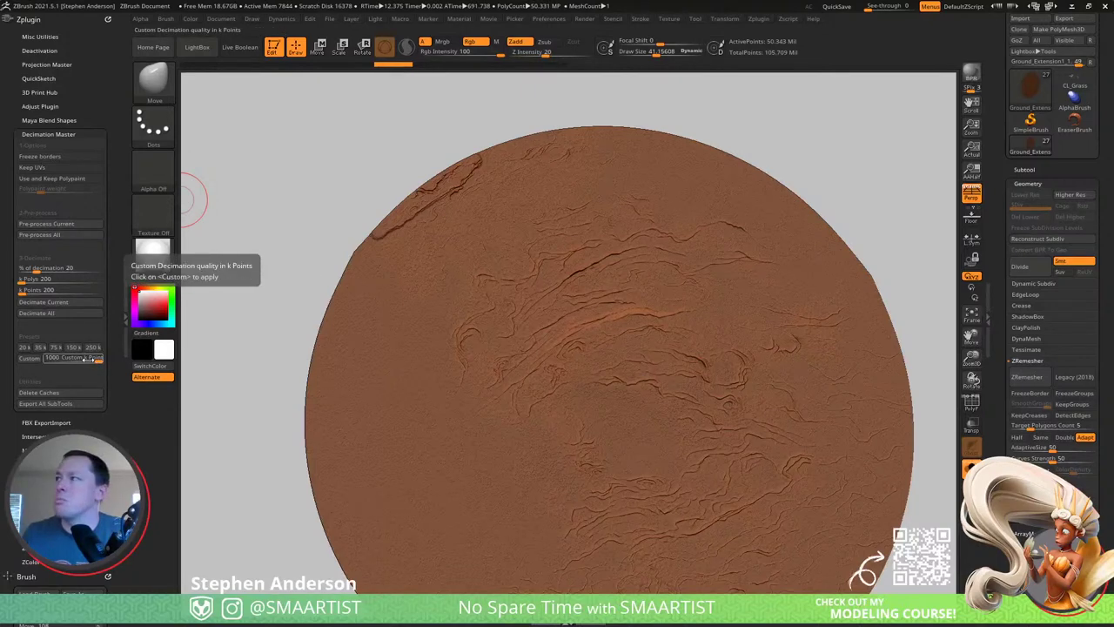
{"action": "key", "text": "Return"}
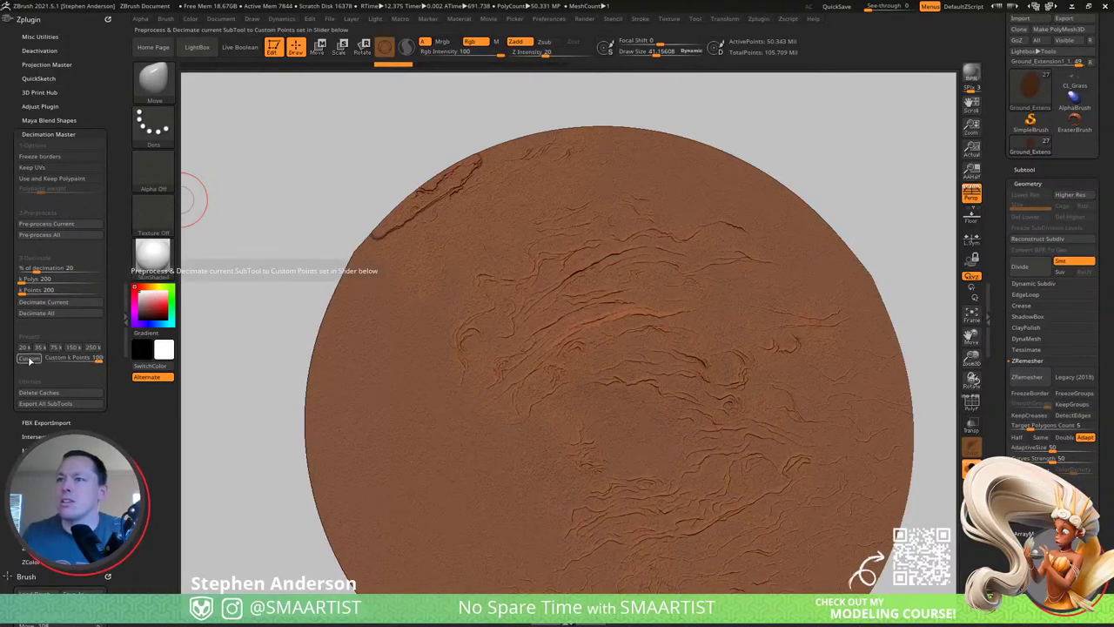
{"action": "left_click", "coordinate": [29, 359]}
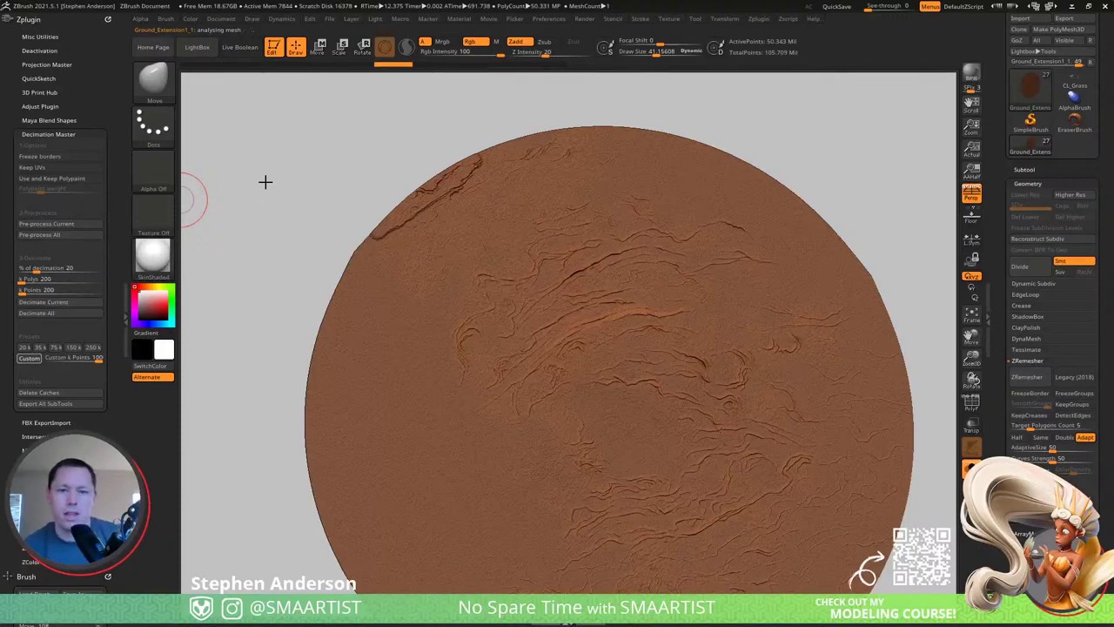
Switch to Maya, select the sky dome light, toggle its environment light layer's visibility off and back on, and clear the selection.
{"action": "key", "text": "alt+Tab"}
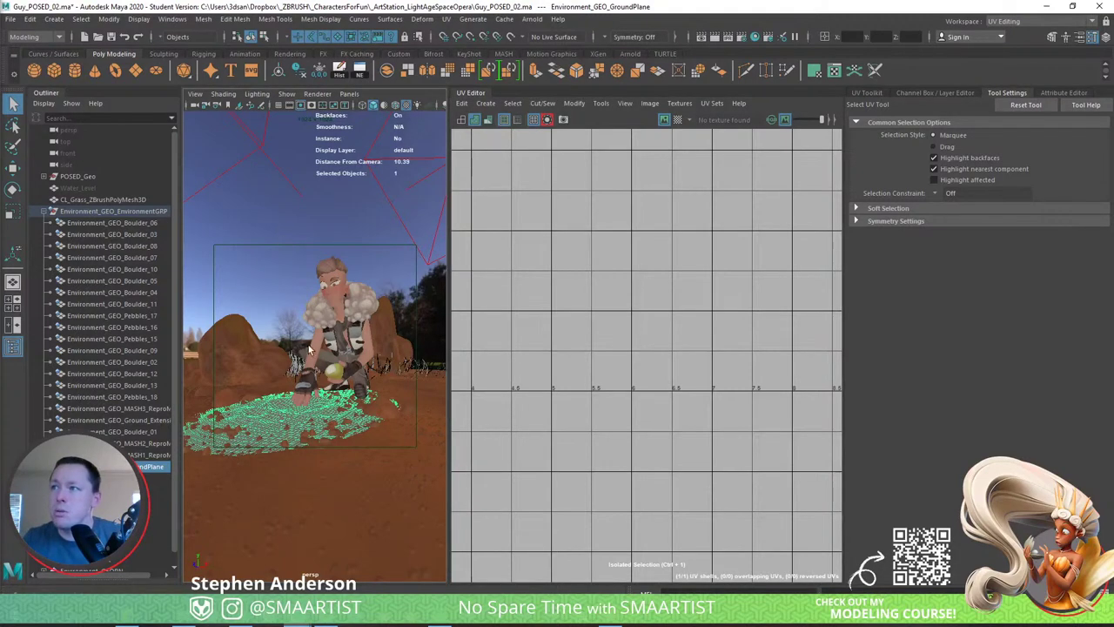
{"action": "left_click", "coordinate": [309, 294]}
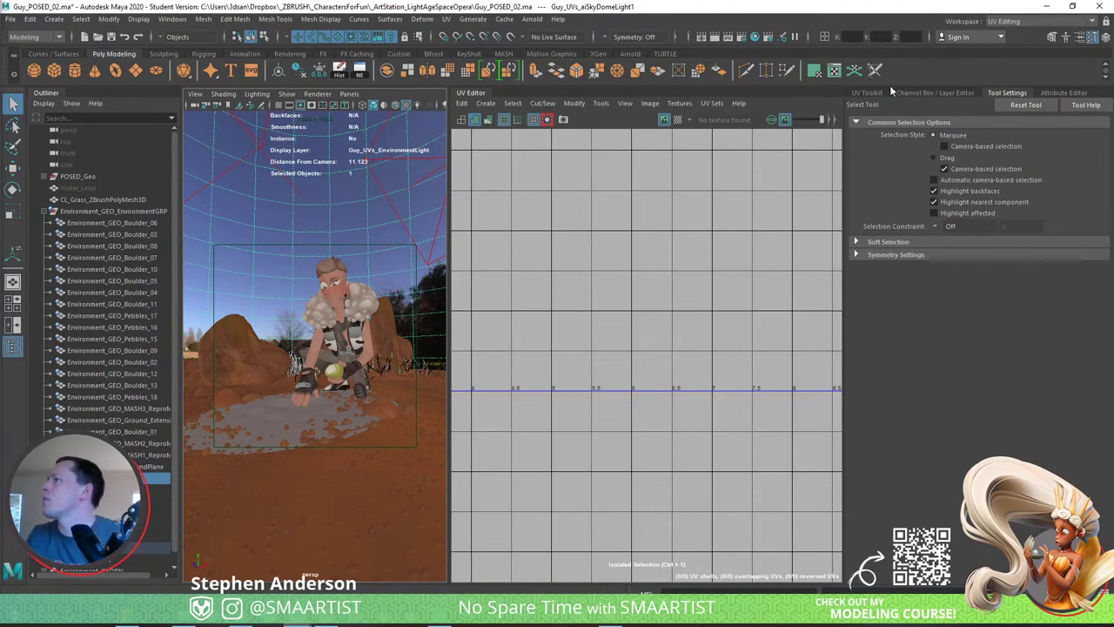
{"action": "left_click", "coordinate": [933, 93]}
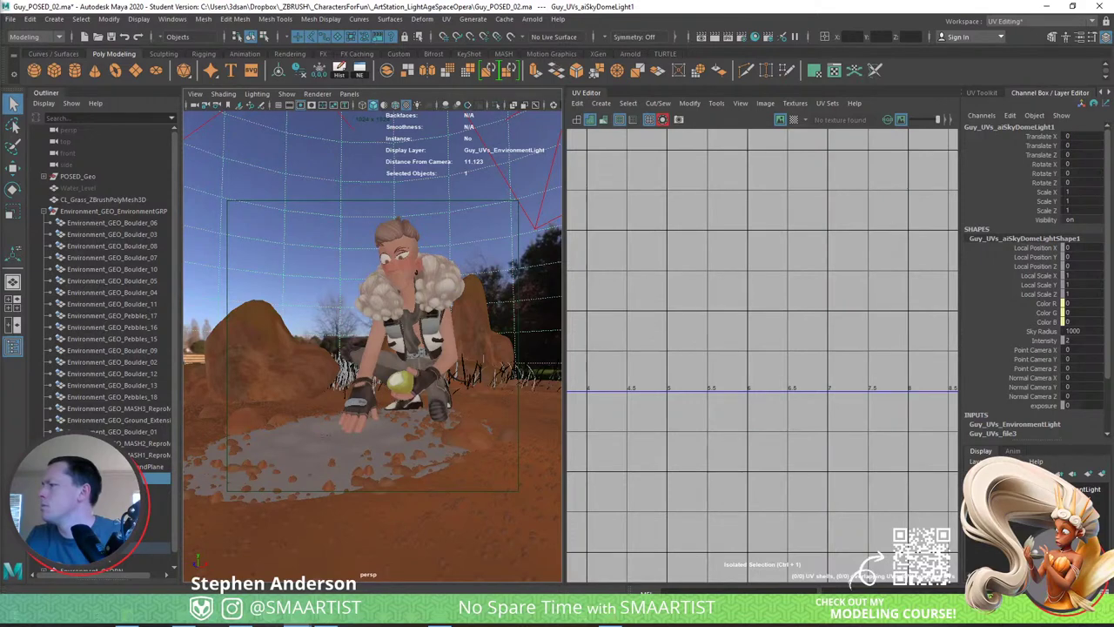
{"action": "left_click", "coordinate": [972, 490]}
{"action": "left_click", "coordinate": [972, 489]}
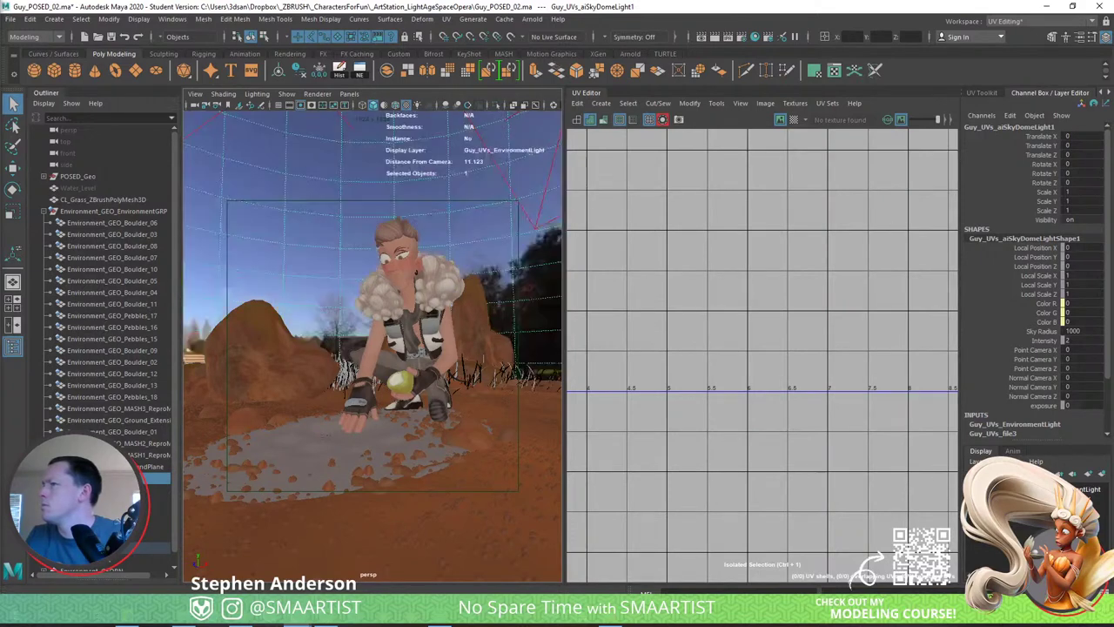
{"action": "left_click", "coordinate": [464, 211]}
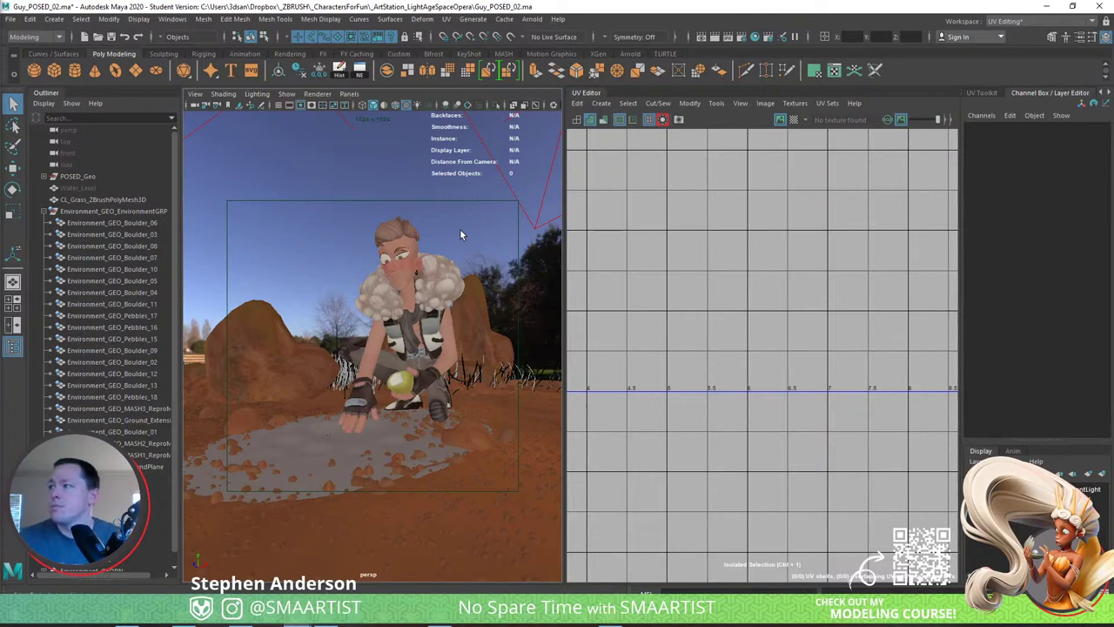
Check on the decimation in ZBrush, return to Maya and render the character scene with Arnold in an enlarged Render View.
{"action": "left_click", "coordinate": [322, 623]}
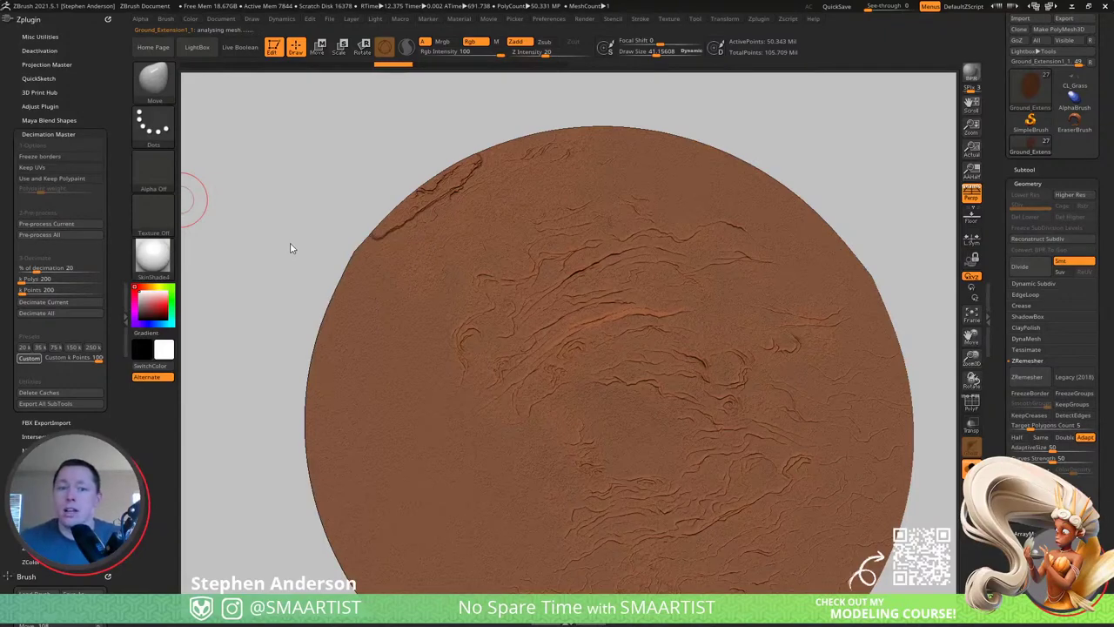
{"action": "key", "text": "alt+Tab"}
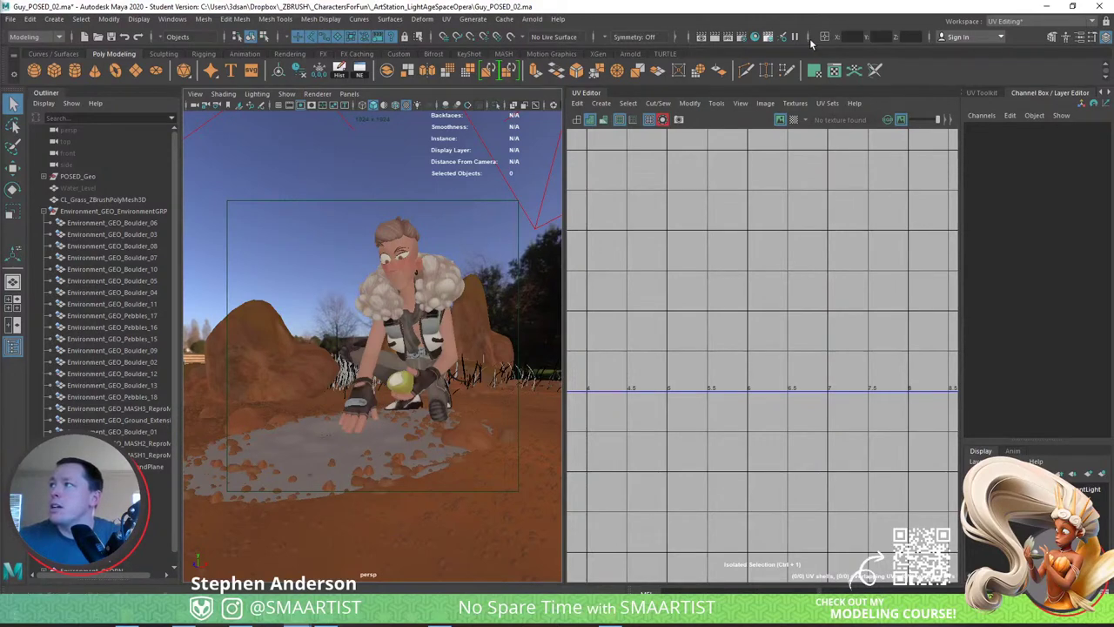
{"action": "left_click", "coordinate": [706, 40]}
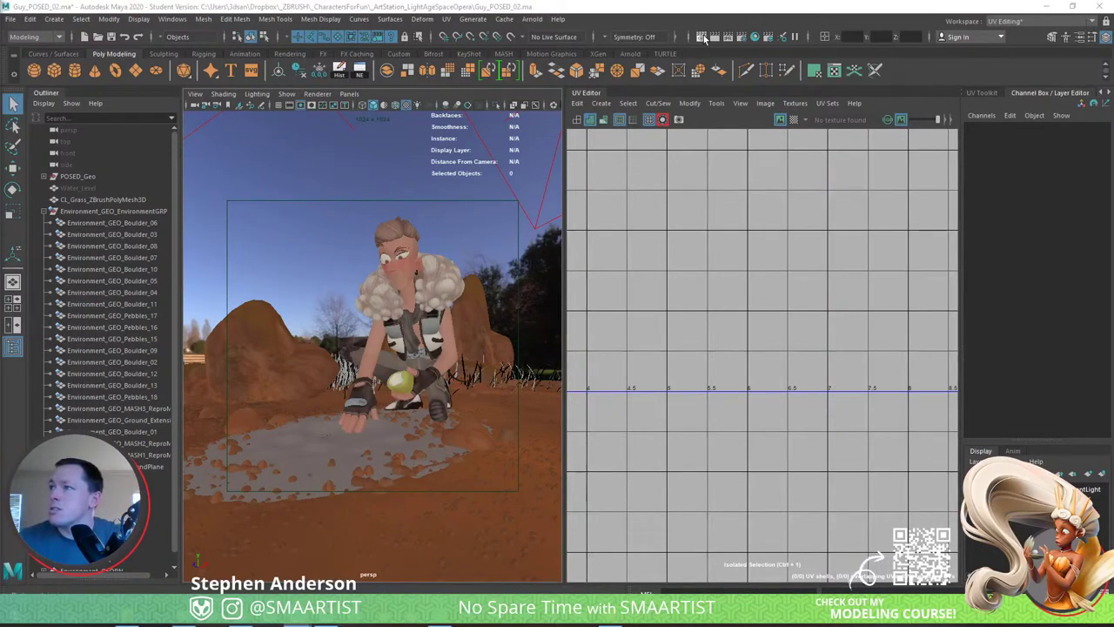
{"action": "left_click_drag", "start_coordinate": [0, 218], "coordinate": [713, 99]}
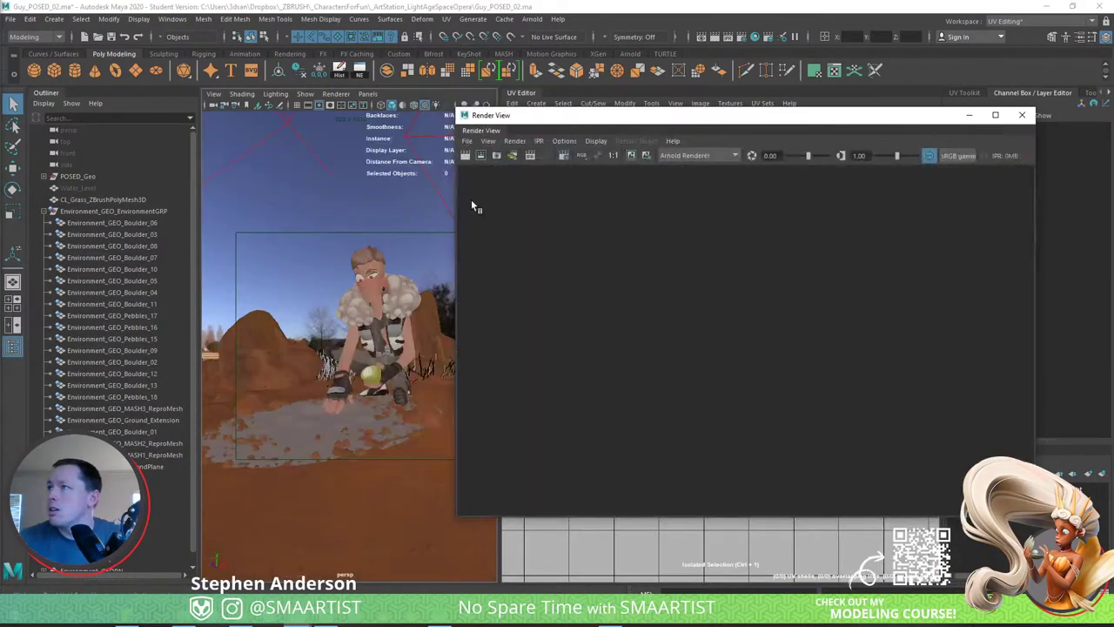
{"action": "left_click_drag", "start_coordinate": [576, 110], "coordinate": [548, 59]}
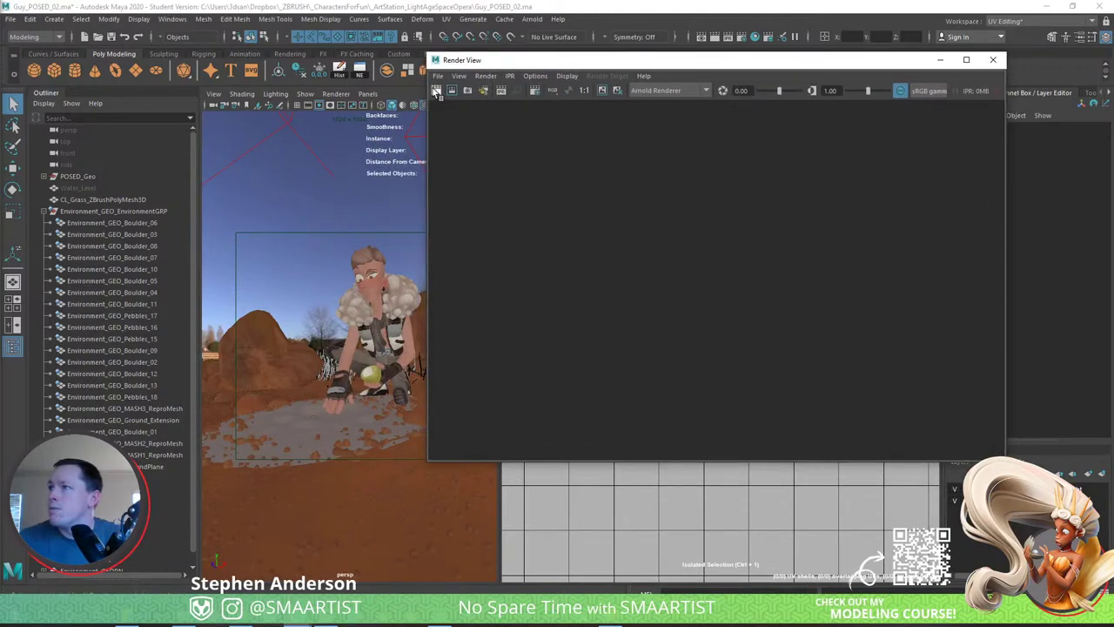
{"action": "left_click_drag", "start_coordinate": [675, 465], "coordinate": [675, 596]}
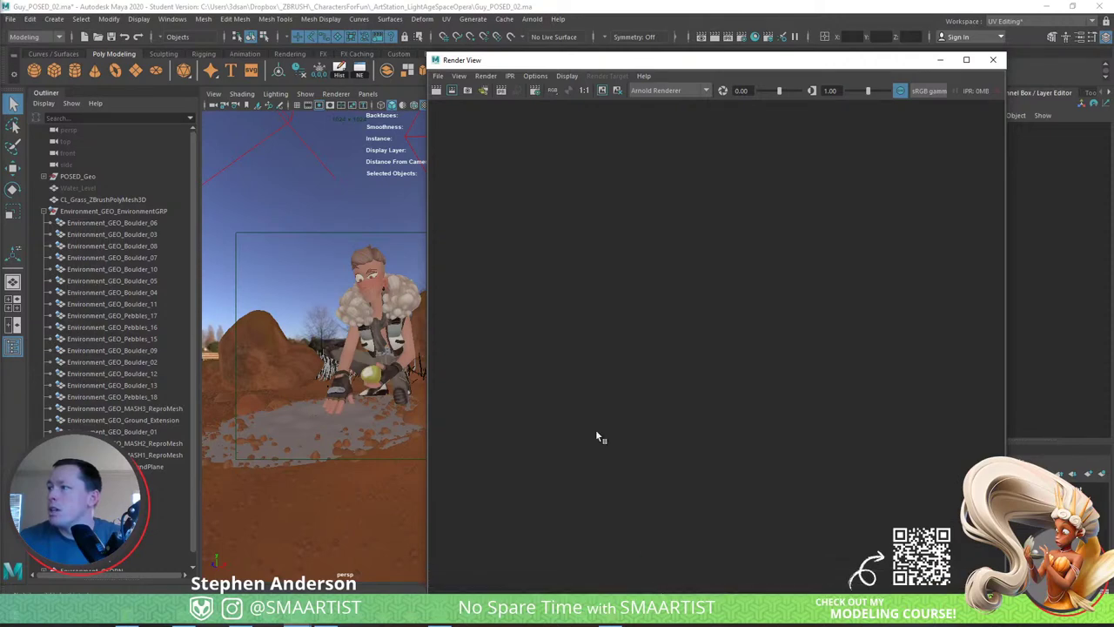
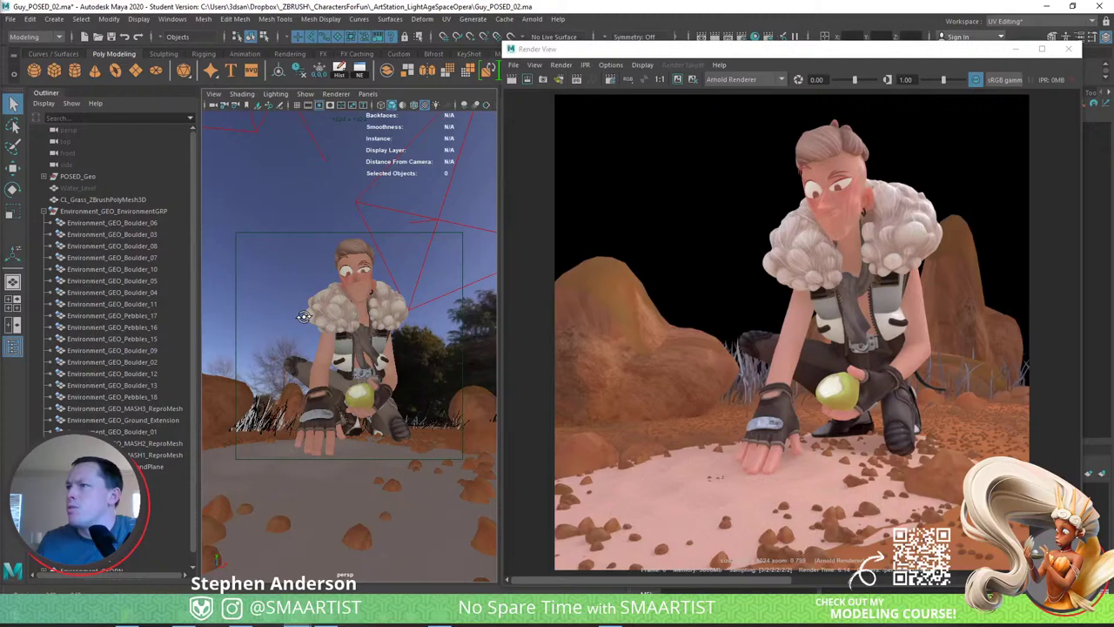
Frame the crouching character from a high bird's-eye angle and save the view as a camera bookmark named BirdsEye_R.
{"action": "left_click_drag", "start_coordinate": [303, 316], "coordinate": [325, 328], "text": "alt"}
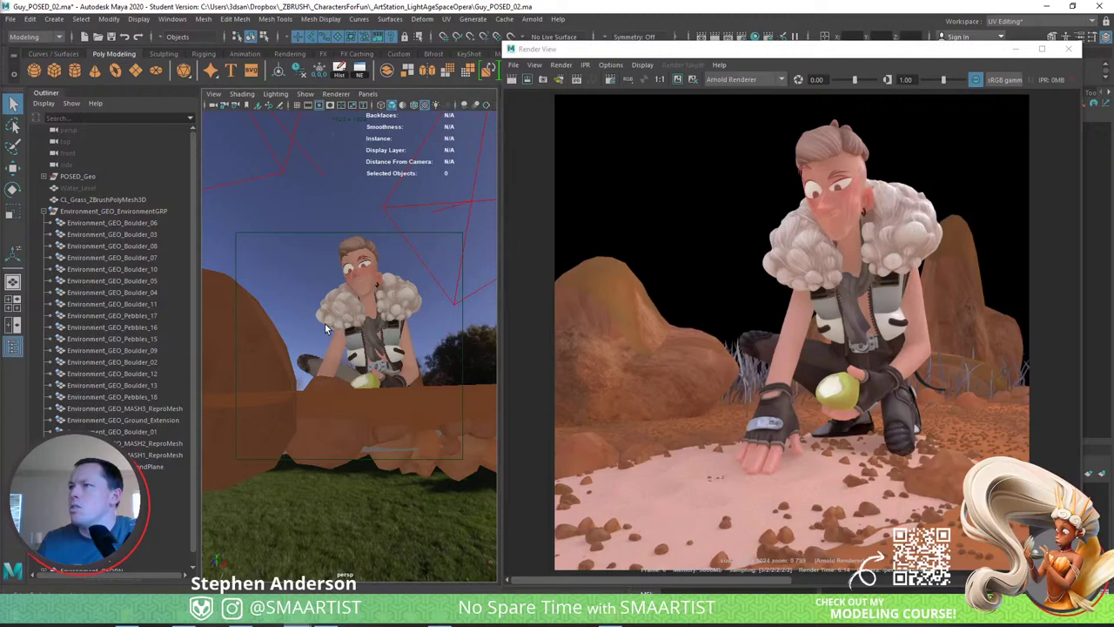
{"action": "left_click_drag", "start_coordinate": [325, 323], "coordinate": [334, 307], "text": "alt"}
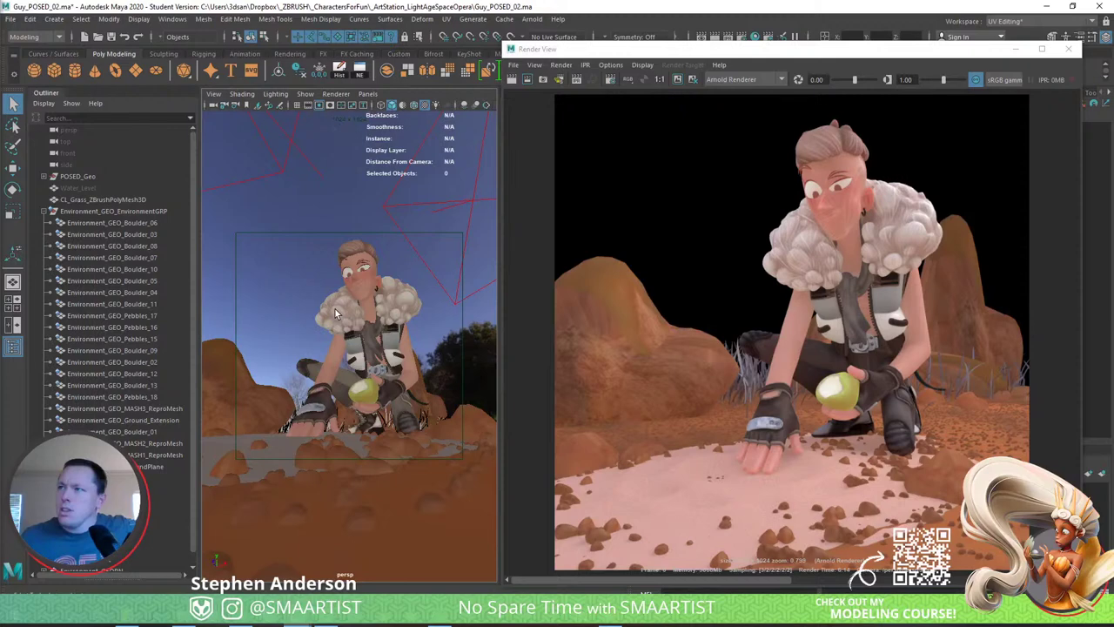
{"action": "left_click_drag", "start_coordinate": [335, 309], "coordinate": [370, 437], "text": "alt"}
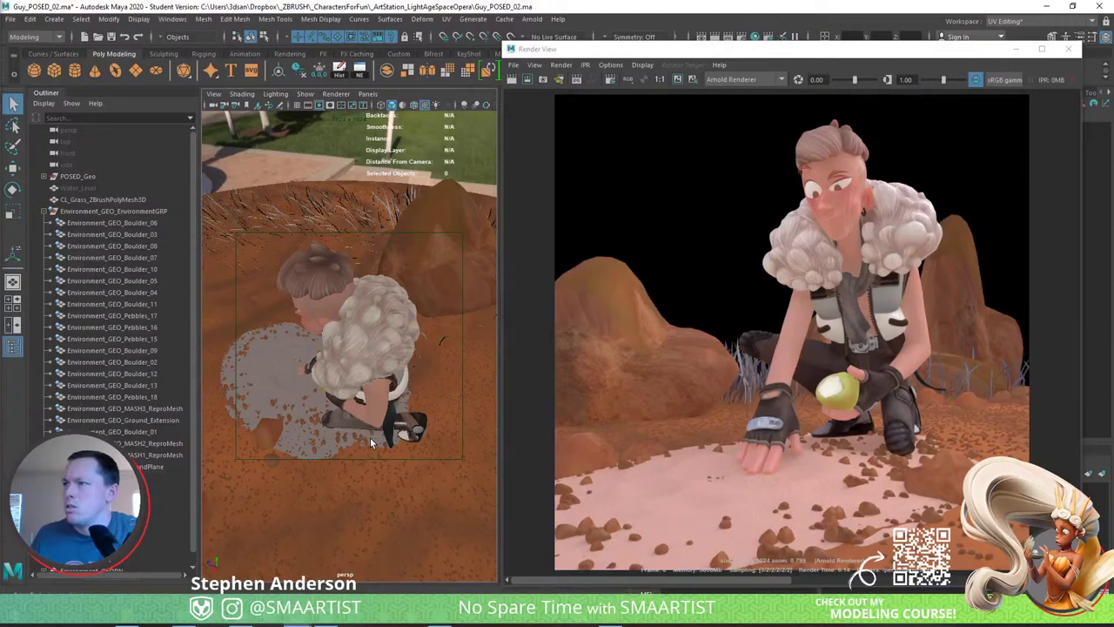
{"action": "left_click_drag", "start_coordinate": [370, 439], "coordinate": [378, 393], "text": "alt"}
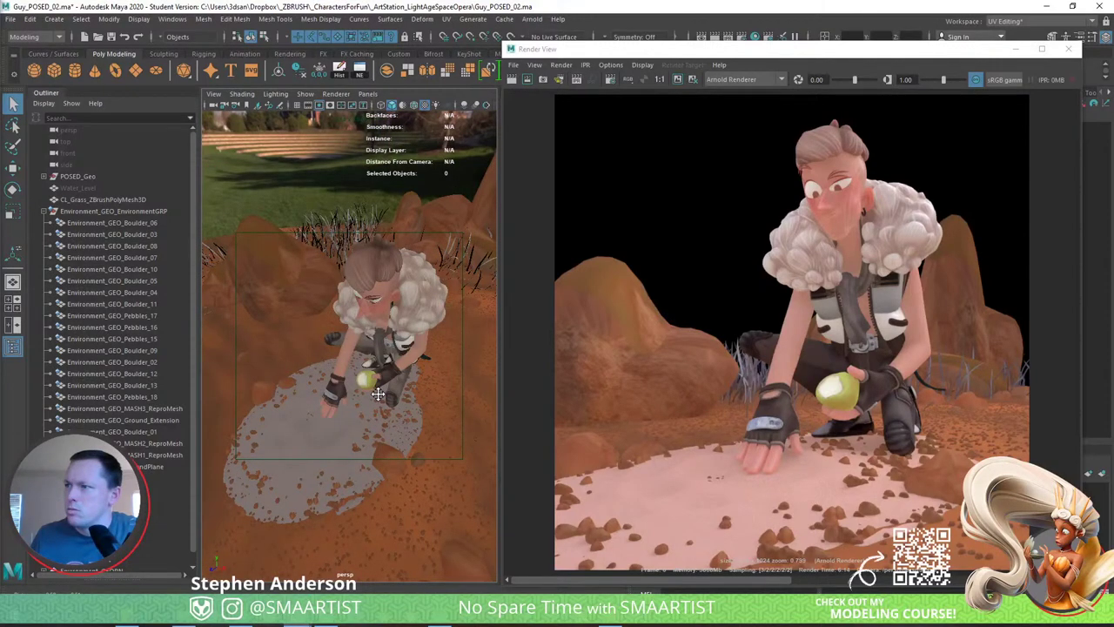
{"action": "left_click_drag", "start_coordinate": [378, 394], "coordinate": [372, 388], "text": "alt"}
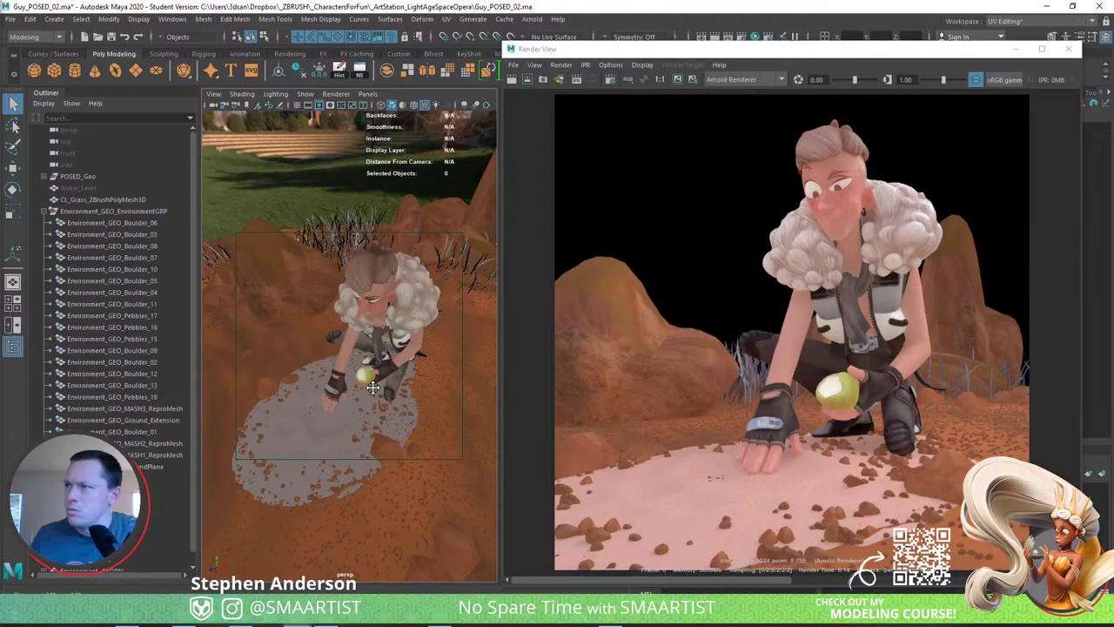
{"action": "left_click_drag", "start_coordinate": [372, 388], "coordinate": [365, 381], "text": "alt"}
{"action": "left_click", "coordinate": [213, 93]}
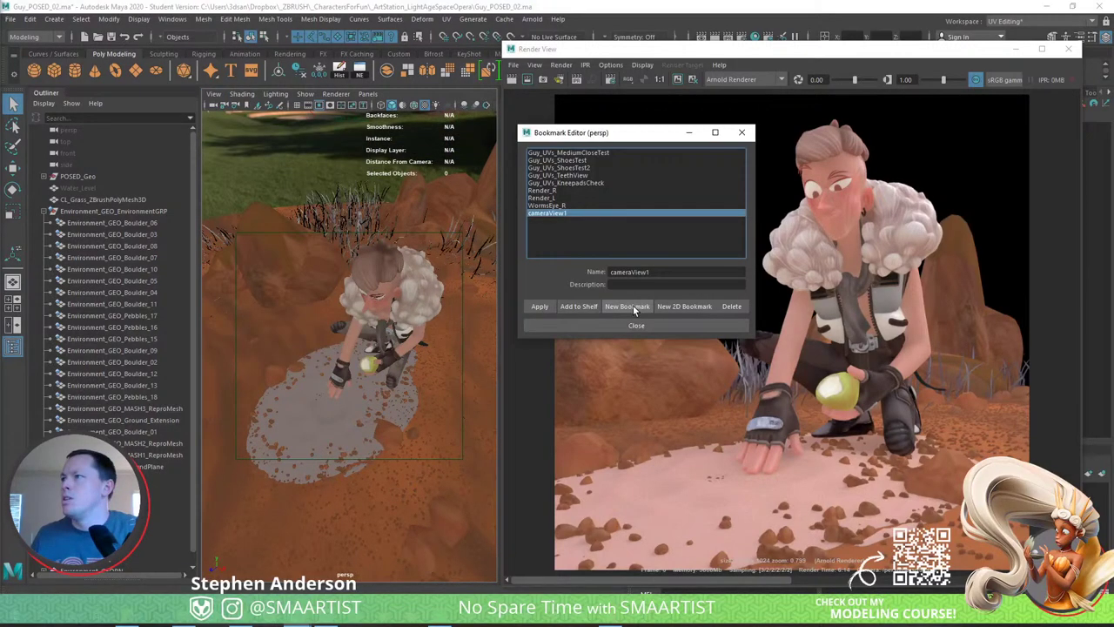
{"action": "double_click", "coordinate": [608, 271]}
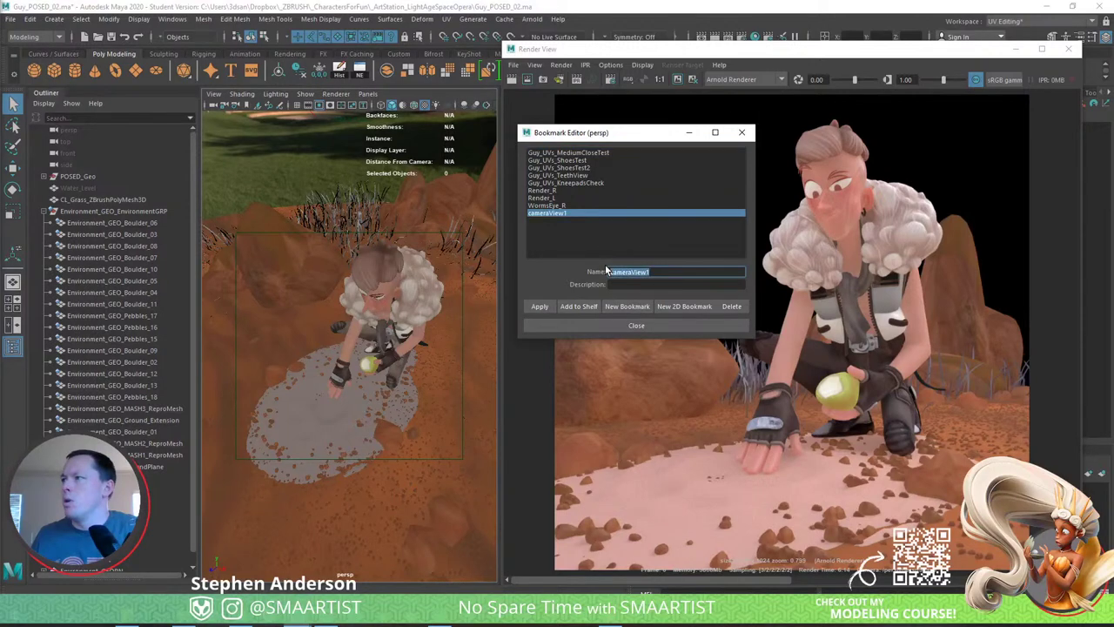
{"action": "type", "text": "BirdsEye"}
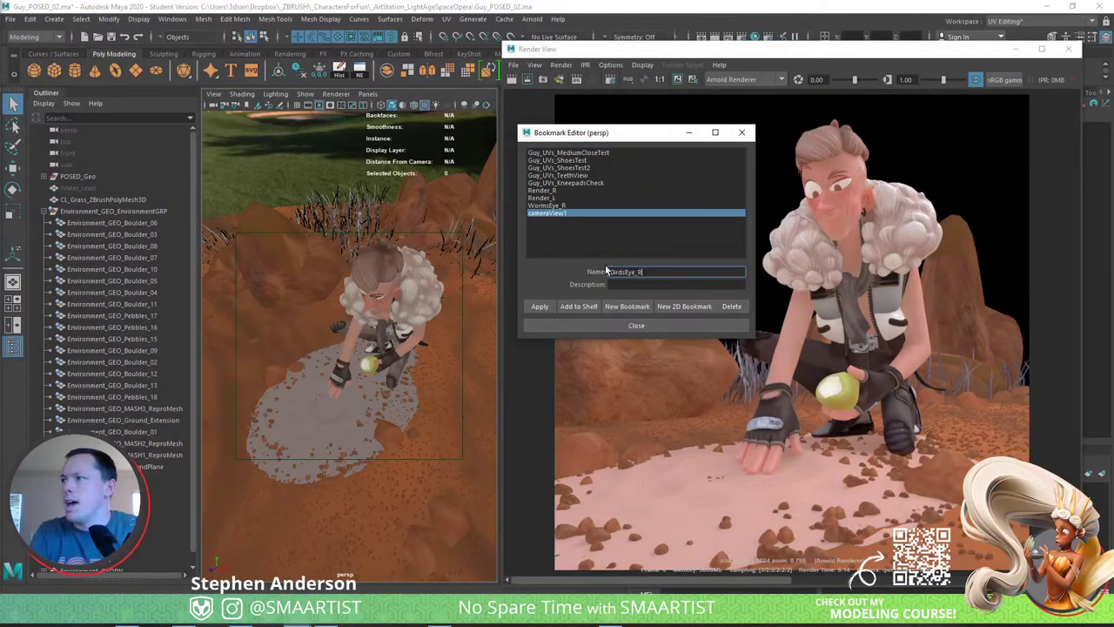
{"action": "type", "text": "_R"}
{"action": "key", "text": "Return"}
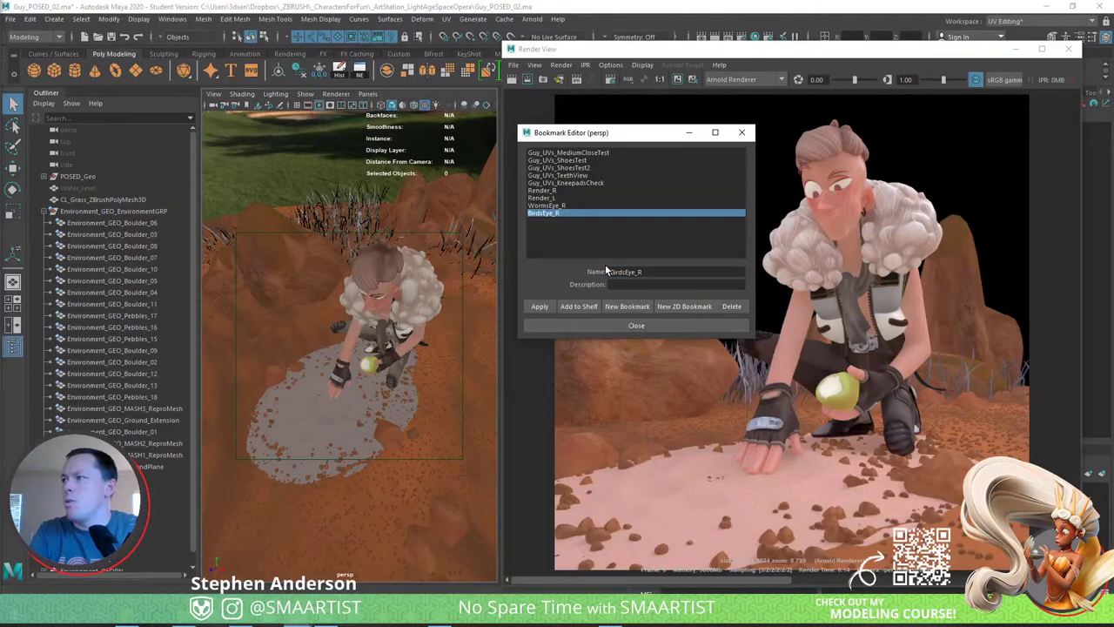
{"action": "left_click", "coordinate": [648, 325]}
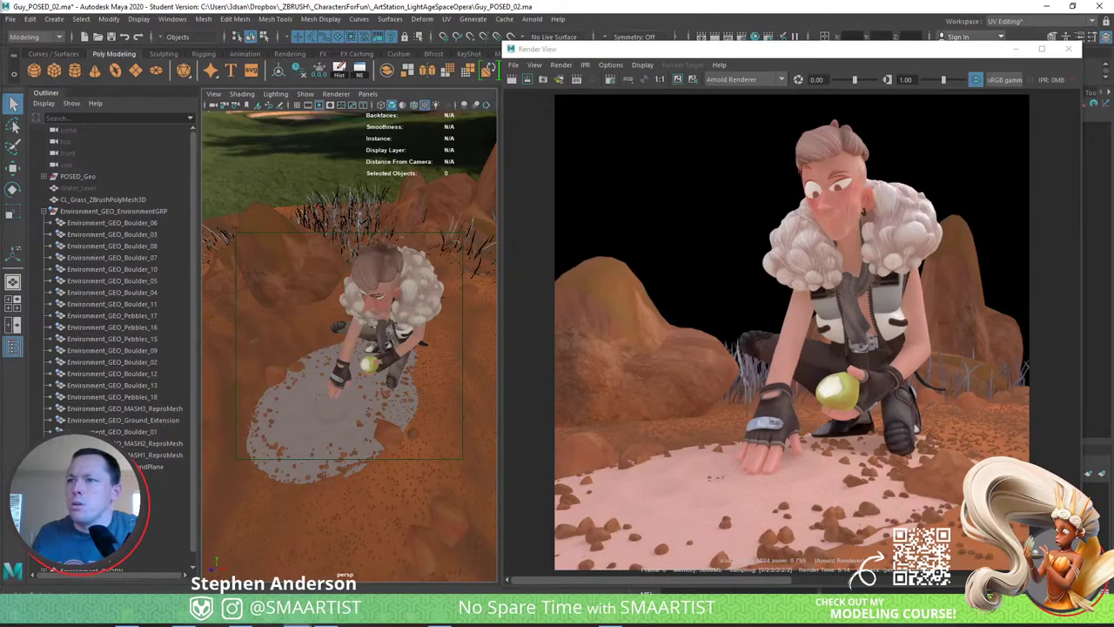
Hide the sky dome light in the perspective viewport and clear the selection.
{"action": "left_click", "coordinate": [397, 268]}
{"action": "key", "text": "h"}
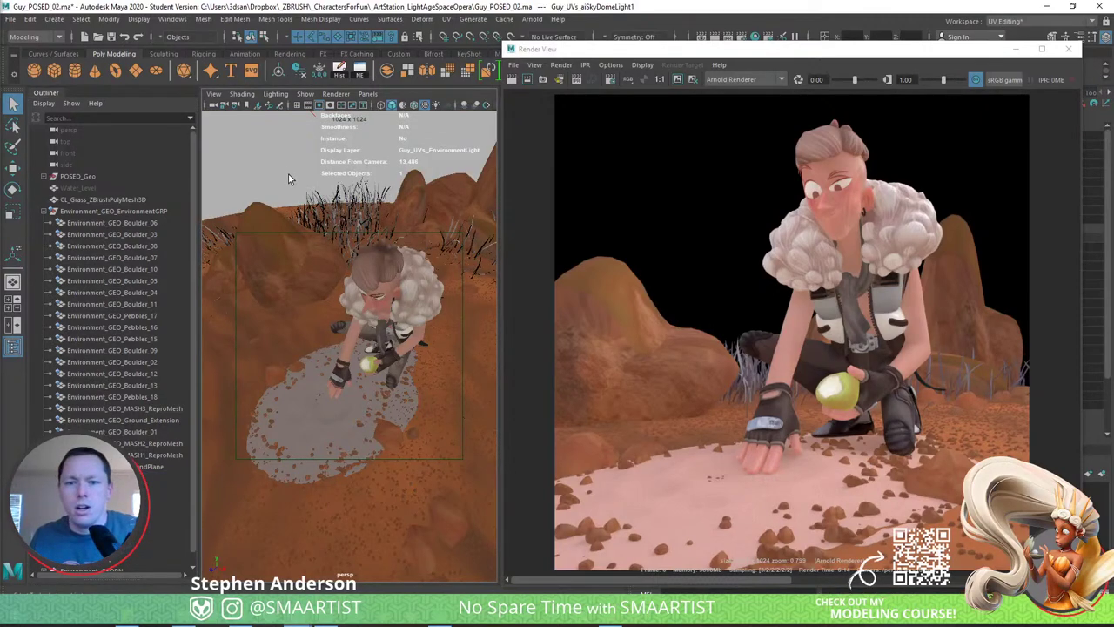
{"action": "left_click", "coordinate": [311, 231]}
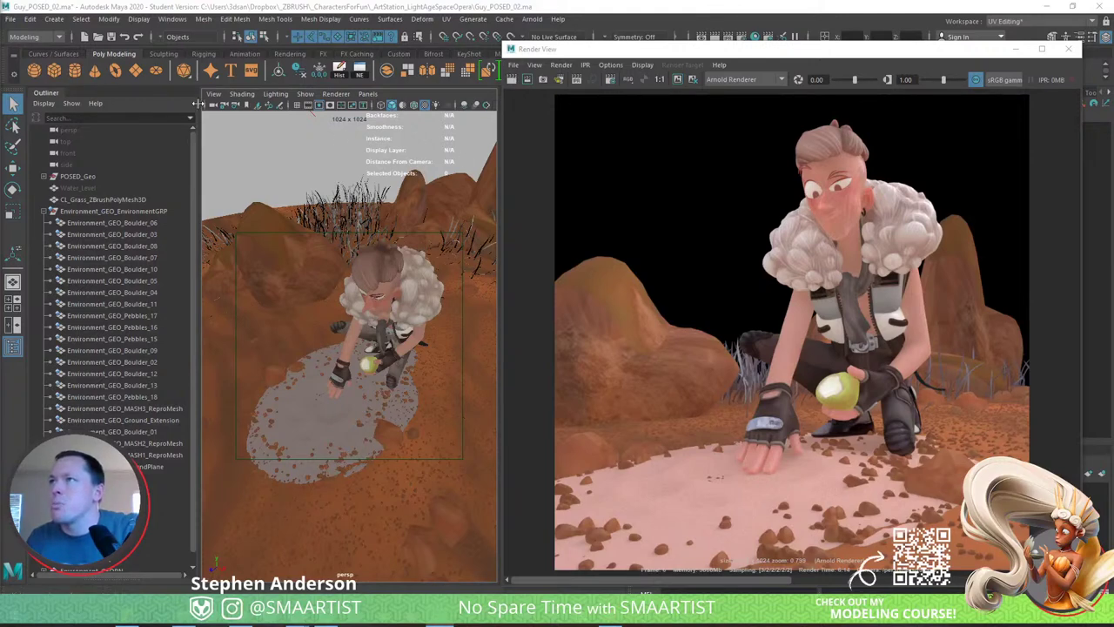
Restore the Render_R camera bookmark and render the scene again in the Render View.
{"action": "left_click", "coordinate": [213, 94]}
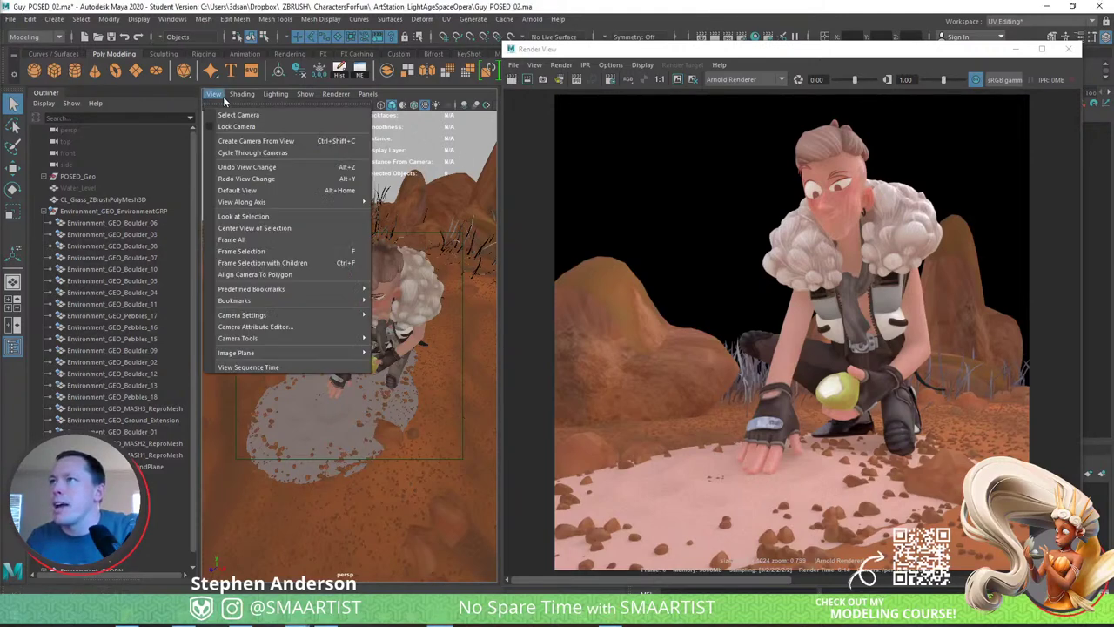
{"action": "mouse_move", "coordinate": [296, 299]}
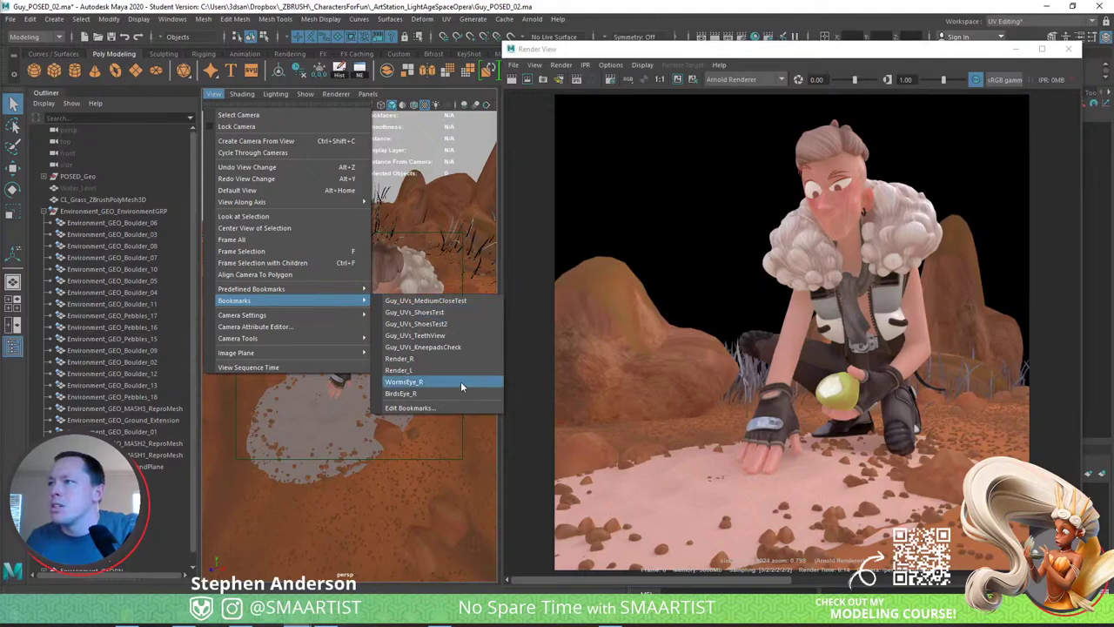
{"action": "left_click", "coordinate": [419, 360]}
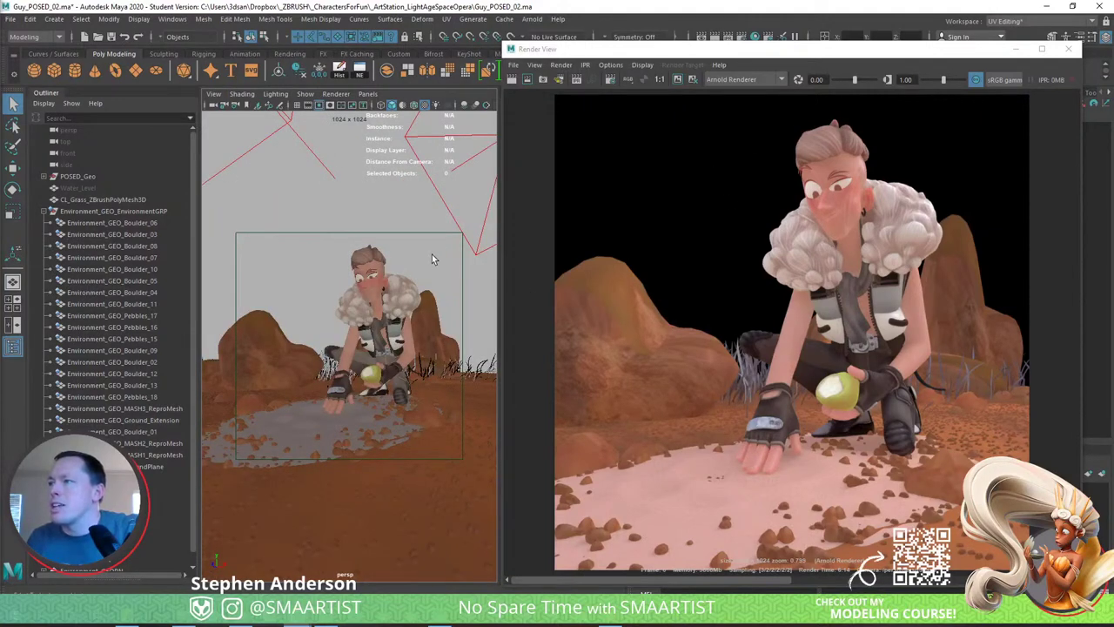
{"action": "left_click", "coordinate": [511, 79]}
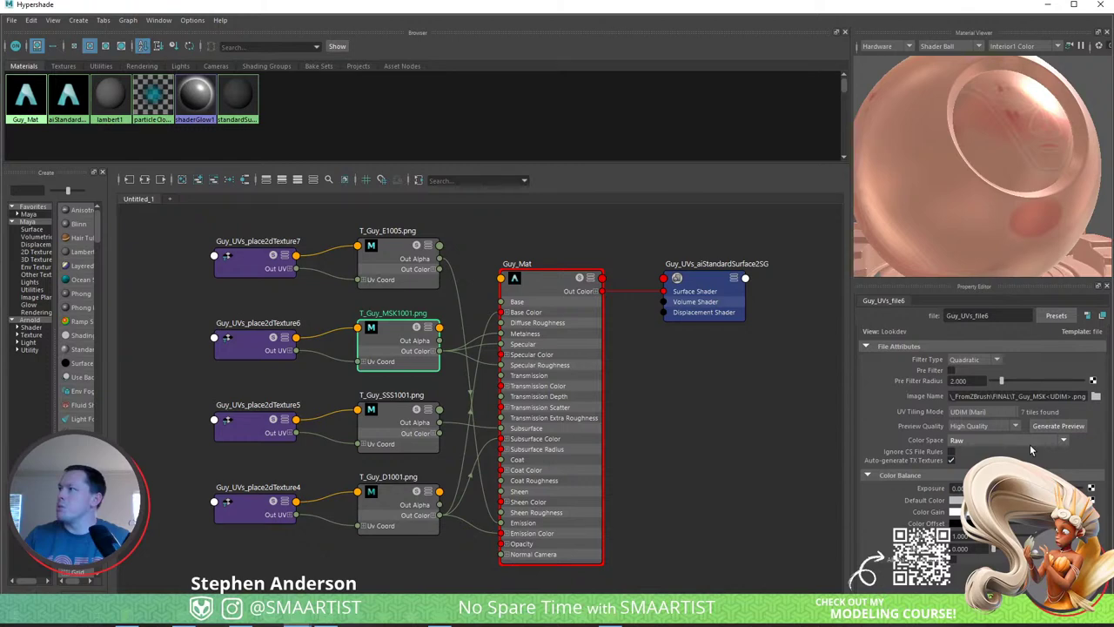
Save the Maya scene, continuing past the student version notice.
{"action": "scroll", "coordinate": [976, 127], "scroll_direction": "down", "scroll_amount": 5}
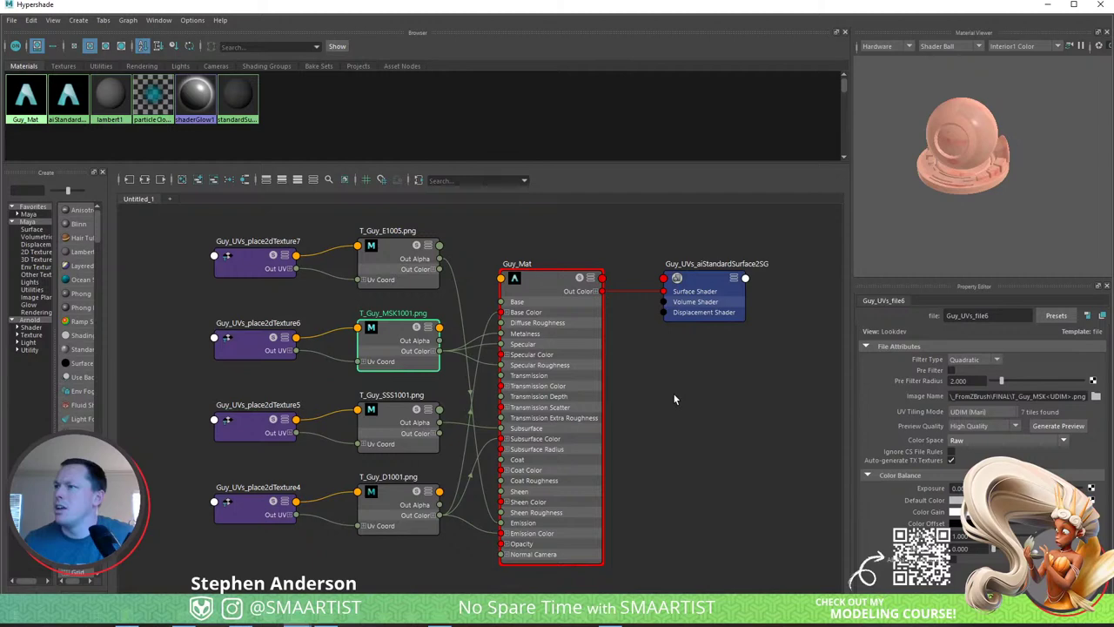
{"action": "key", "text": "ctrl+s"}
{"action": "left_click", "coordinate": [534, 318]}
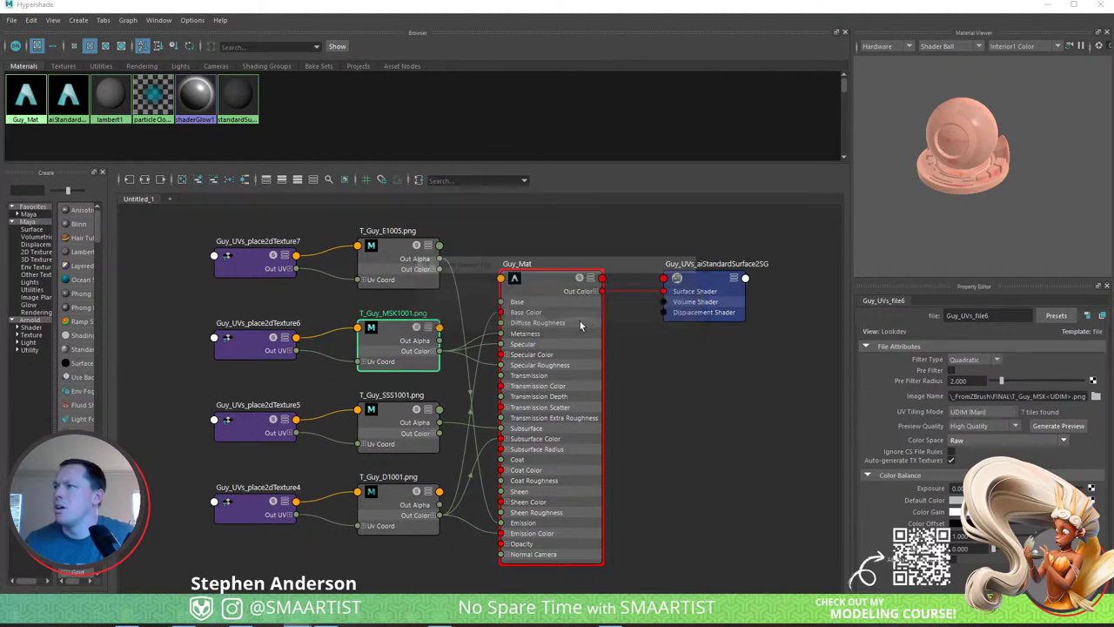
{"action": "key", "text": "ctrl+s"}
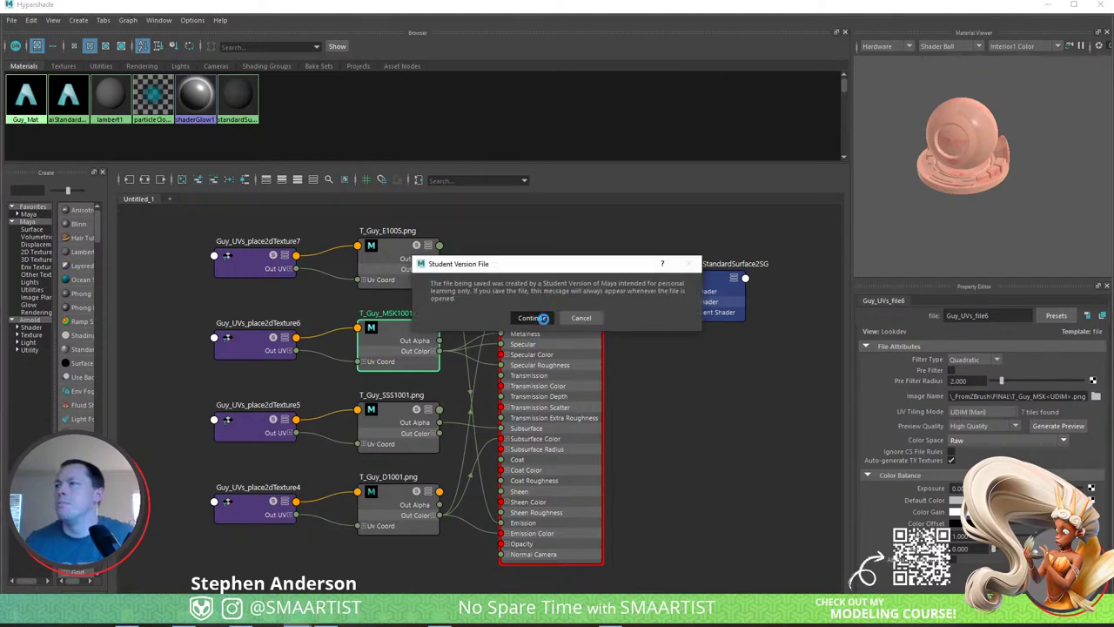
Finish the save past the student version notice and inspect the character's trousers and footwear up close in the perspective viewport.
{"action": "left_click", "coordinate": [533, 317]}
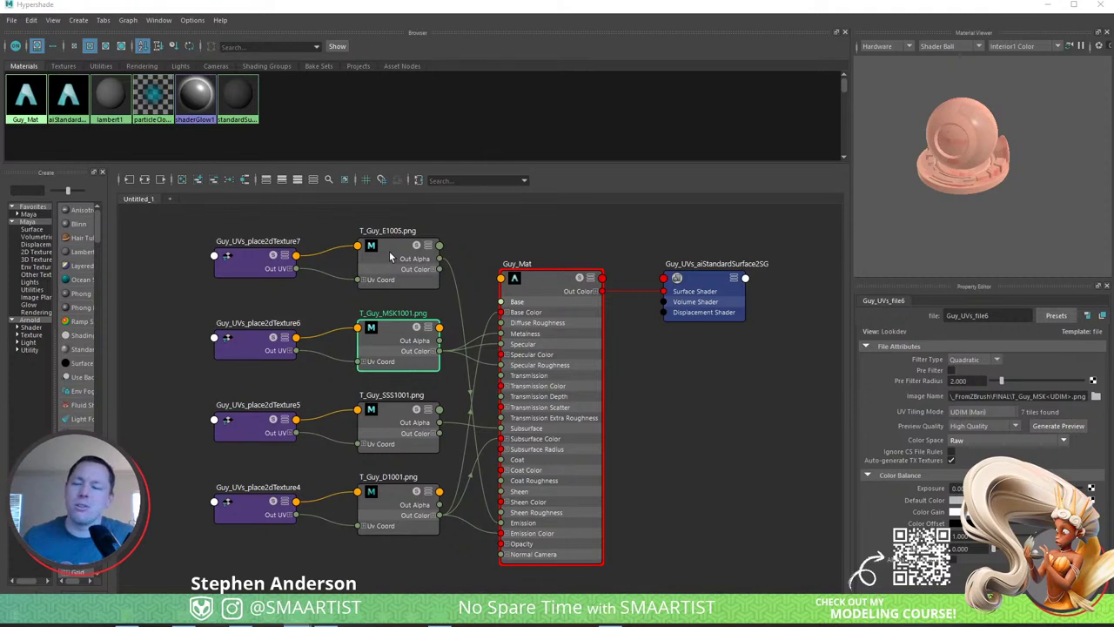
{"action": "left_click", "coordinate": [1046, 7]}
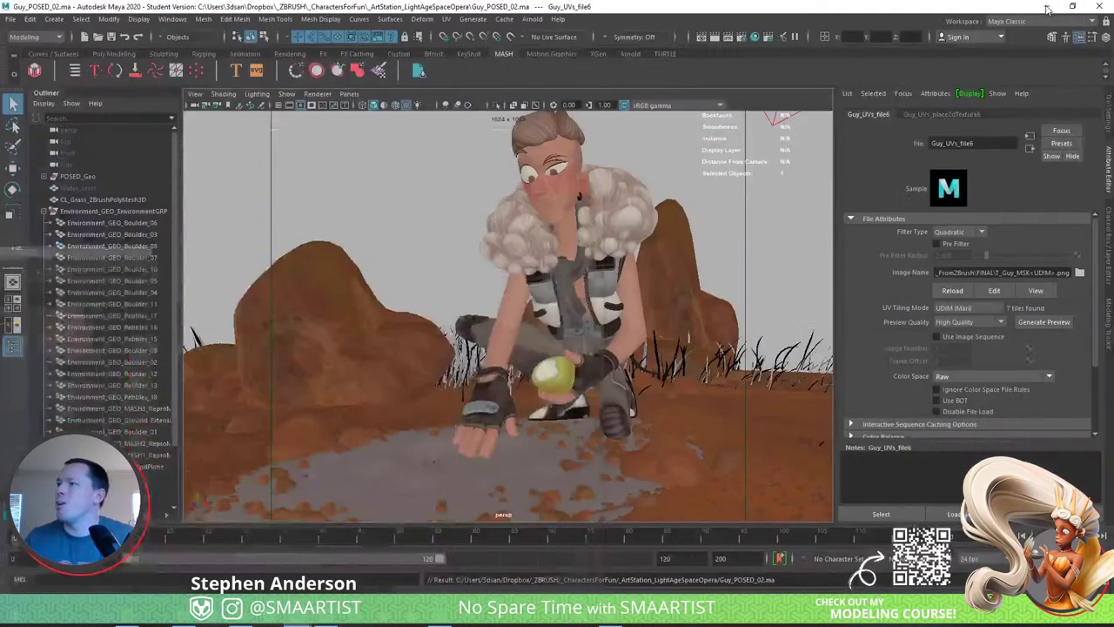
{"action": "left_click_drag", "start_coordinate": [612, 299], "coordinate": [623, 443], "text": "alt"}
{"action": "scroll", "coordinate": [631, 316], "scroll_direction": "up", "scroll_amount": 10}
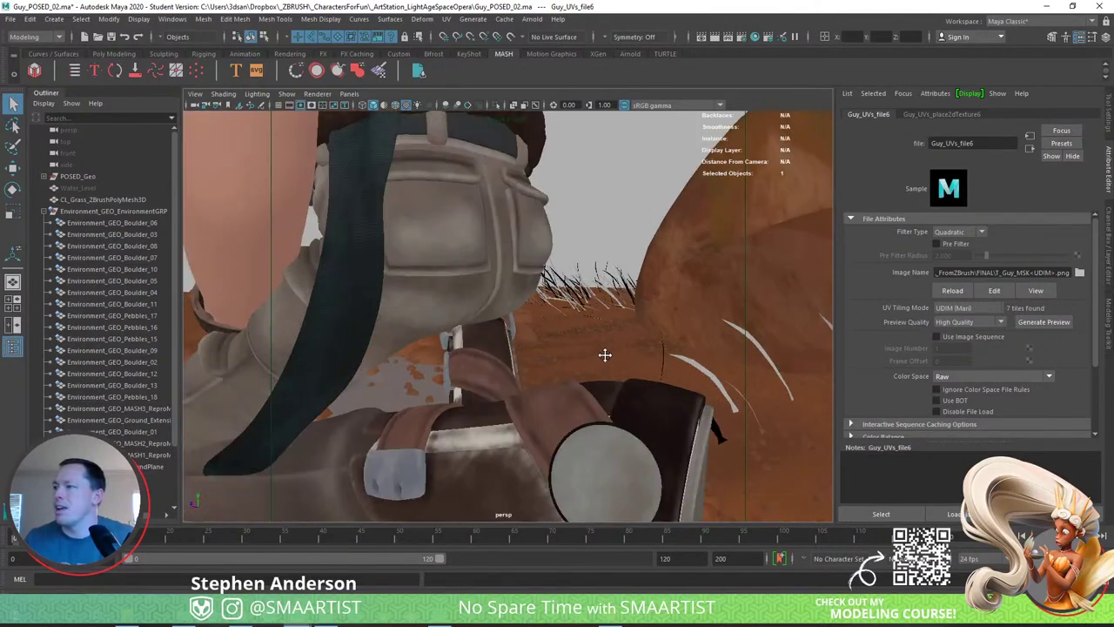
{"action": "left_click_drag", "start_coordinate": [605, 354], "coordinate": [602, 330], "text": "alt"}
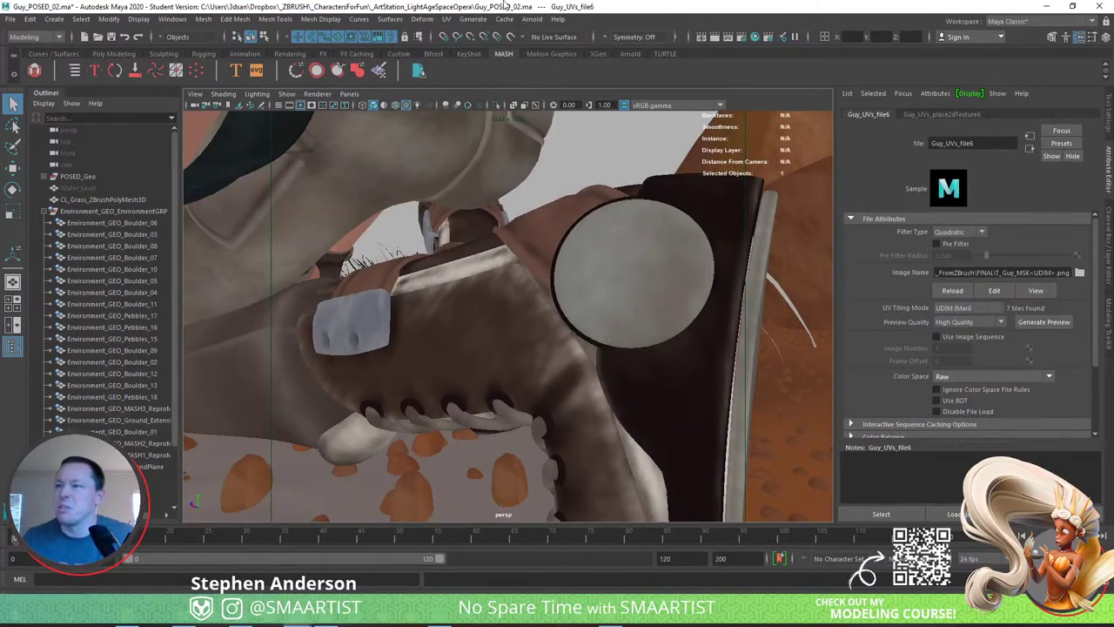
Return to the Hypershade and connect a new file texture to Guy_Mat's geometry Bump Mapping.
{"action": "key", "text": "alt+Tab"}
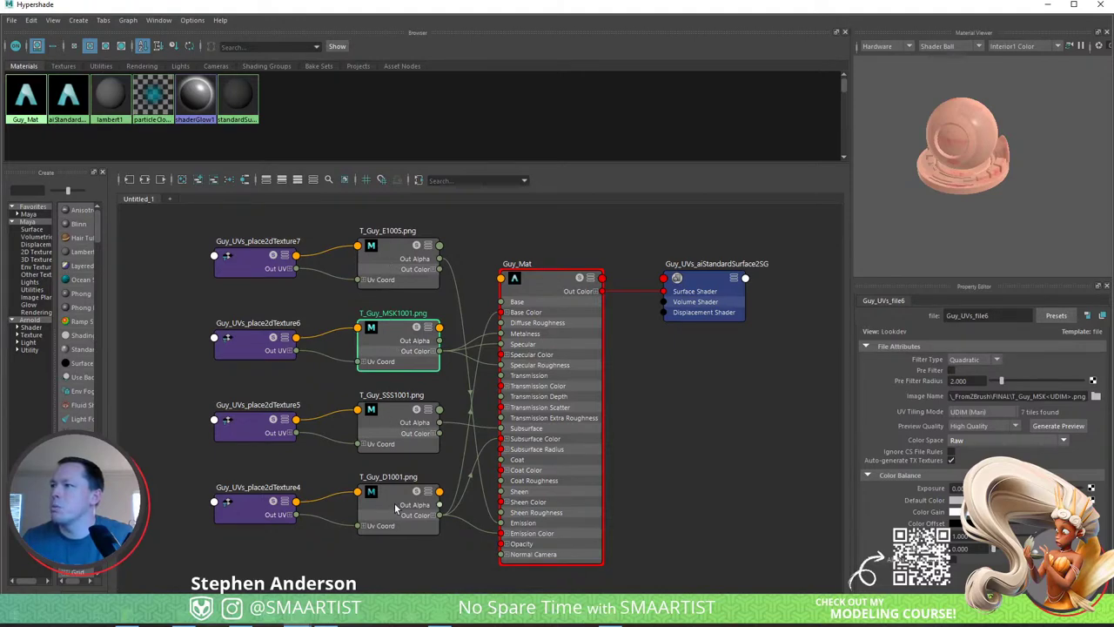
{"action": "left_click", "coordinate": [538, 282]}
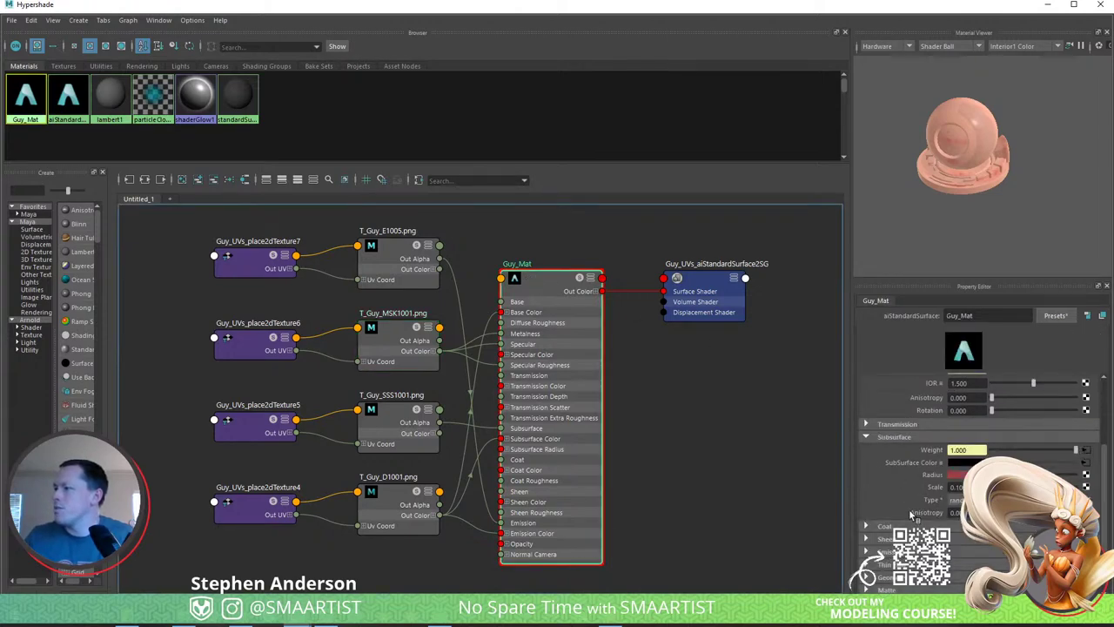
{"action": "left_click", "coordinate": [899, 574]}
{"action": "scroll", "coordinate": [911, 492], "scroll_direction": "down", "scroll_amount": 2}
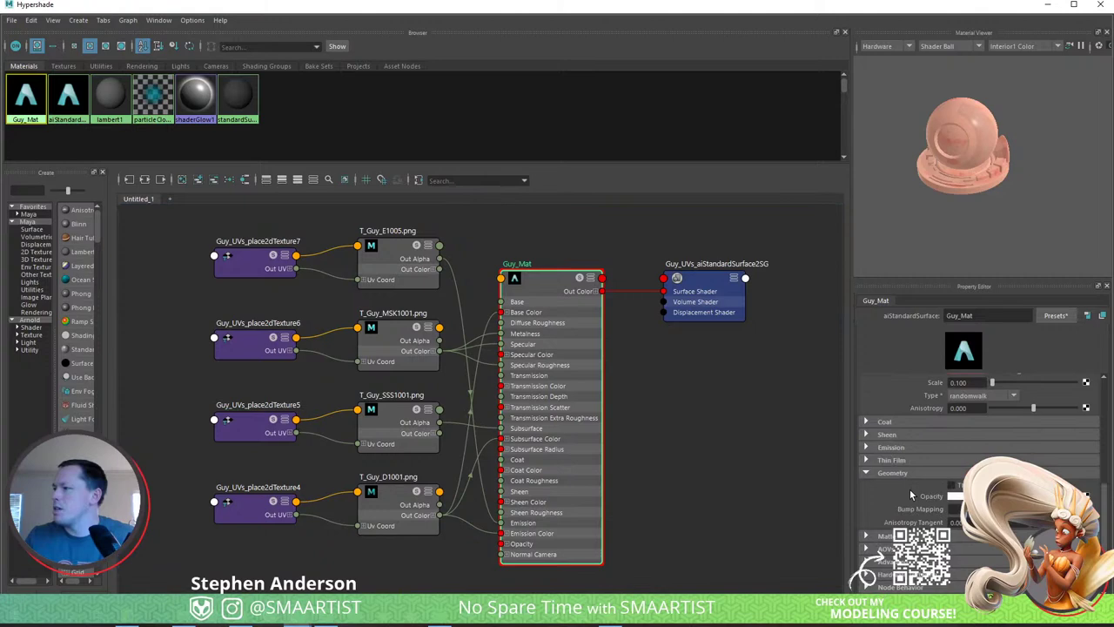
{"action": "left_click", "coordinate": [1086, 508]}
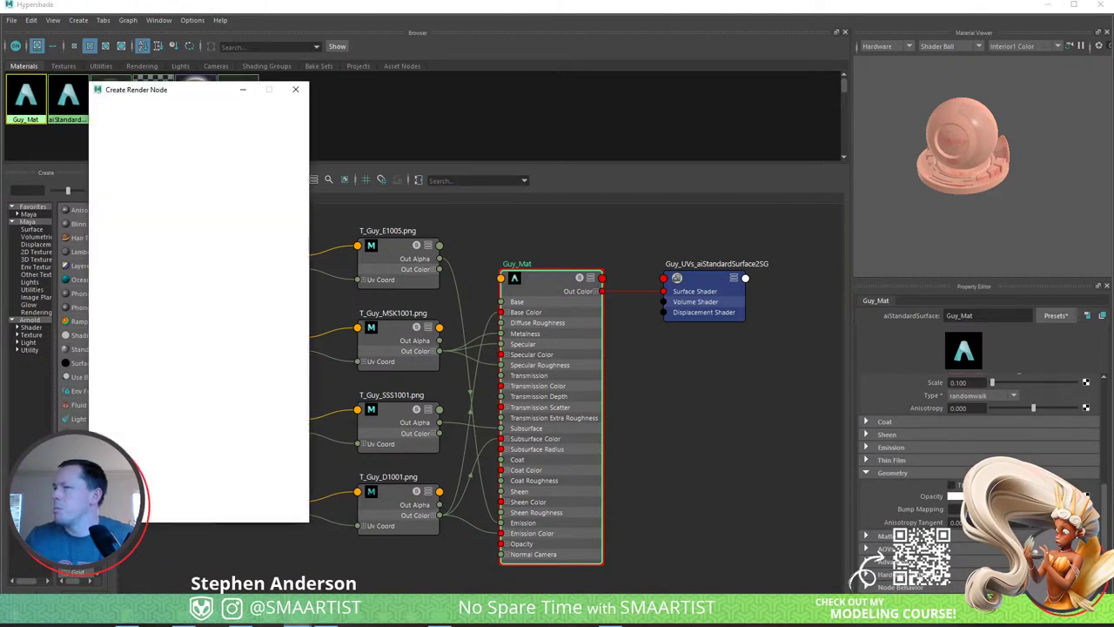
{"action": "left_click", "coordinate": [189, 186]}
{"action": "left_click", "coordinate": [188, 185]}
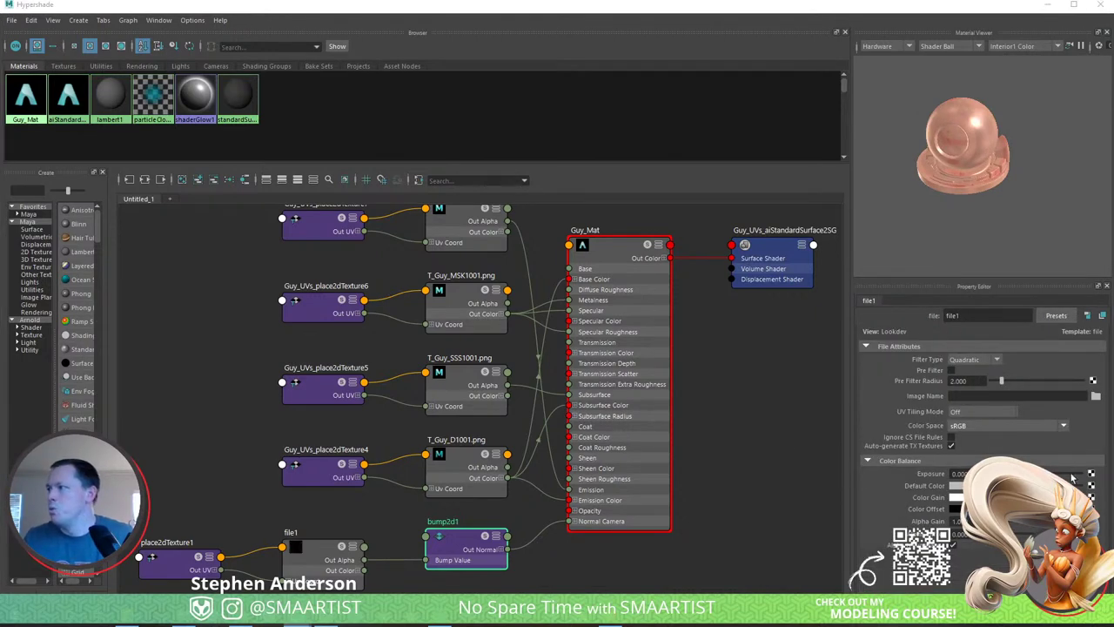
Load T_Guy_N1001.png from the project's _FromZBrush\FINAL folder as the new file node's image.
{"action": "left_click", "coordinate": [1095, 395]}
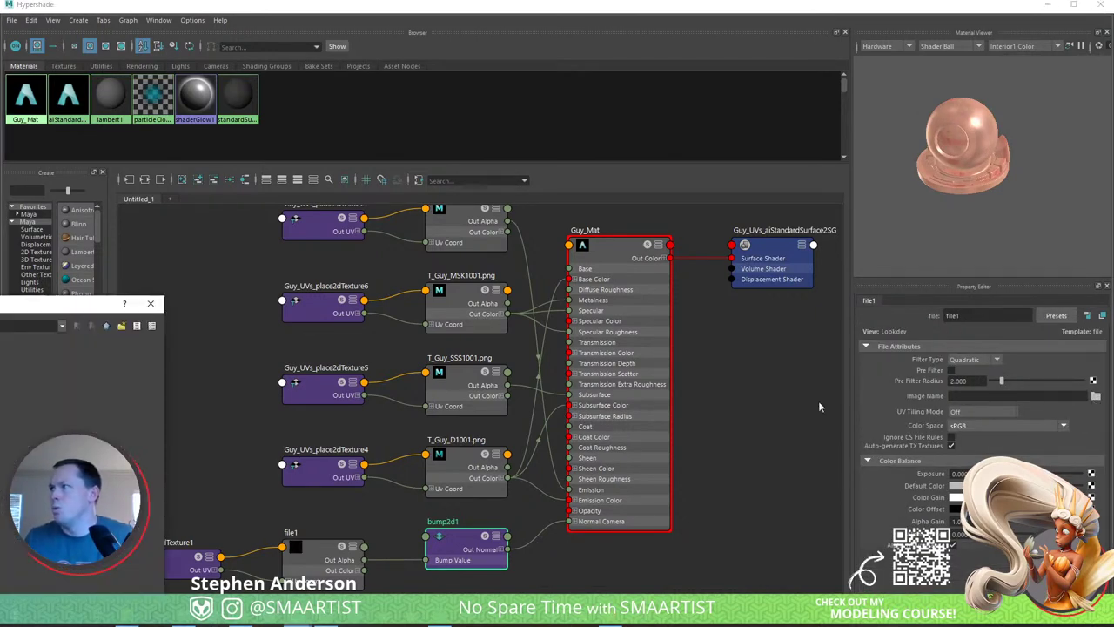
{"action": "left_click_drag", "start_coordinate": [64, 308], "coordinate": [744, 117]}
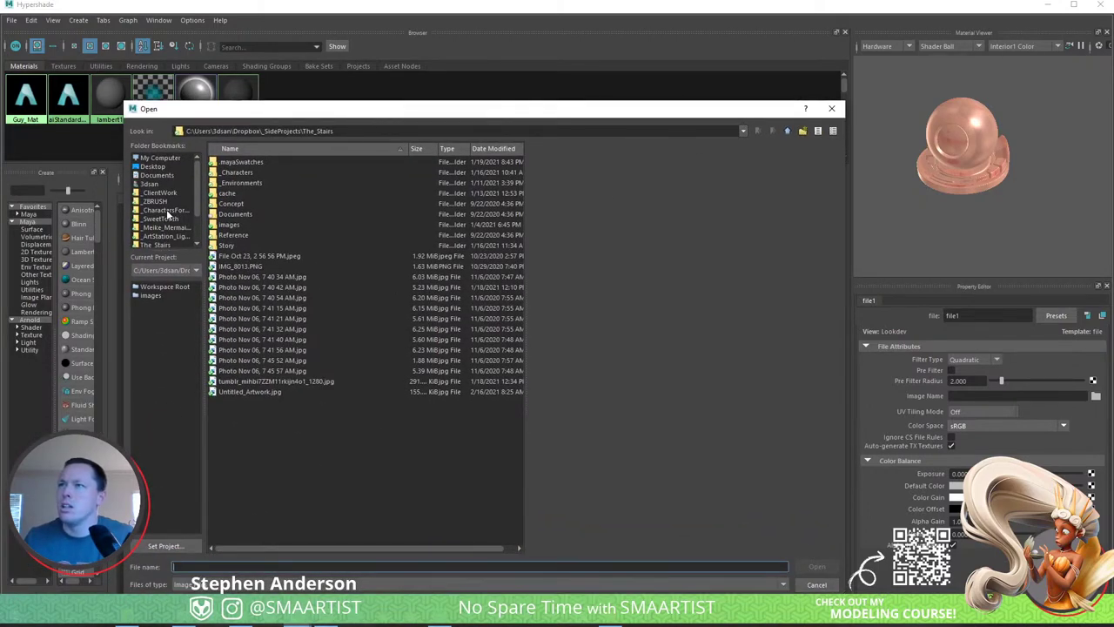
{"action": "left_click", "coordinate": [167, 236]}
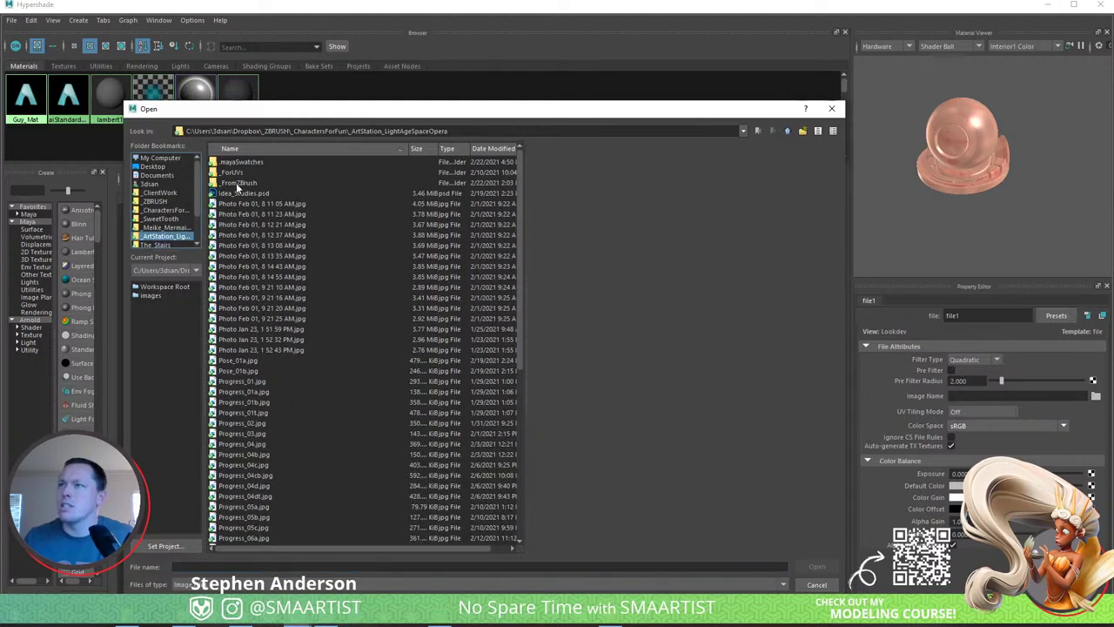
{"action": "double_click", "coordinate": [237, 184]}
{"action": "left_click", "coordinate": [229, 163]}
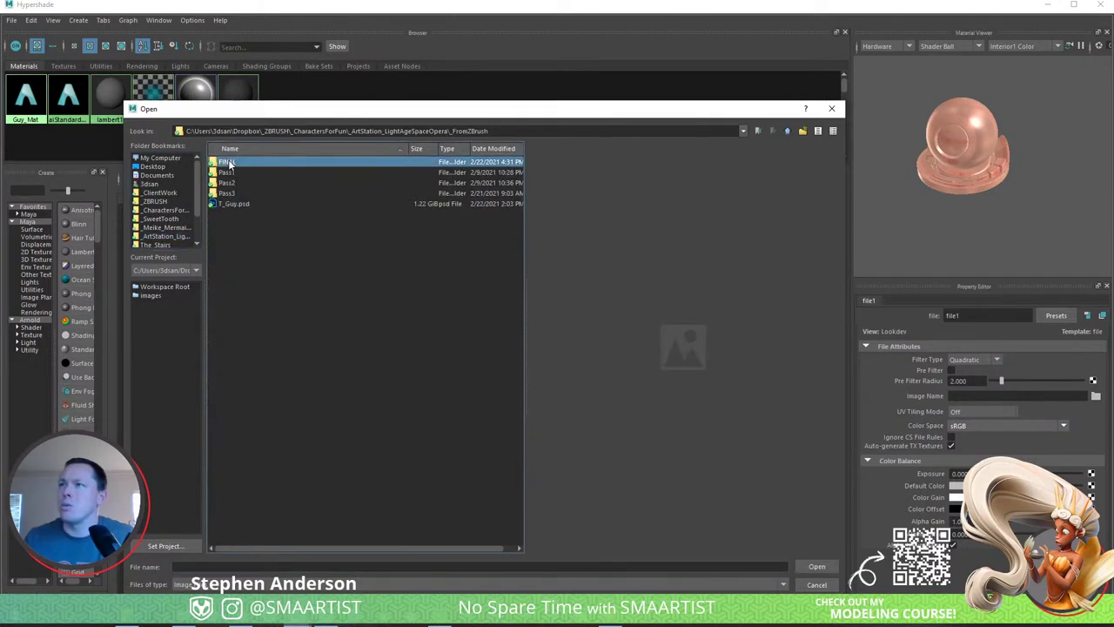
{"action": "double_click", "coordinate": [229, 163]}
{"action": "left_click", "coordinate": [233, 163]}
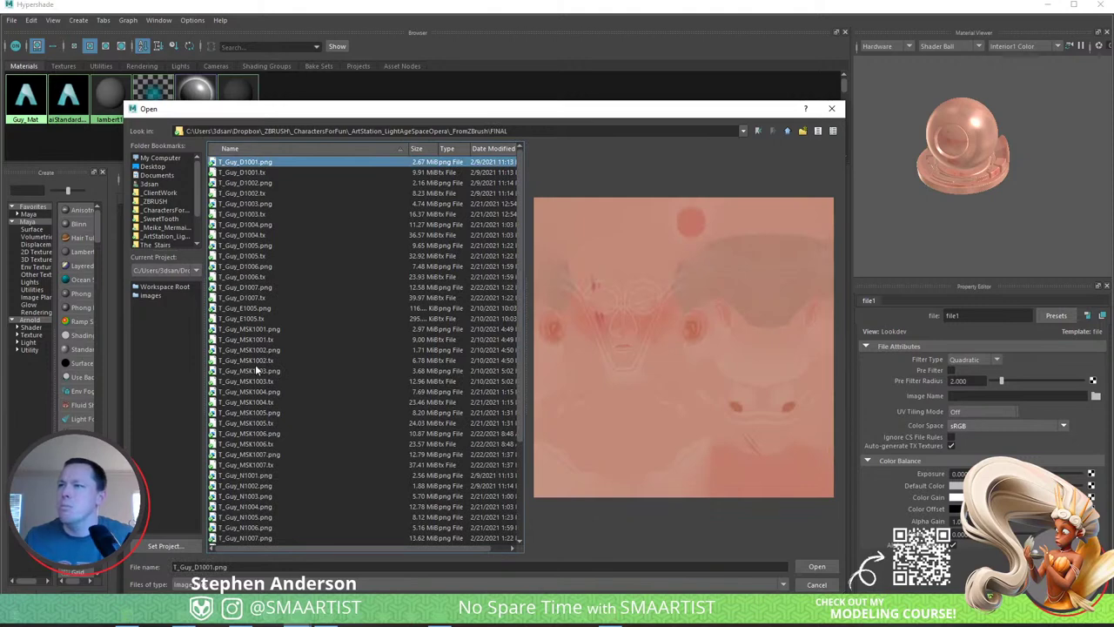
{"action": "left_click", "coordinate": [253, 475]}
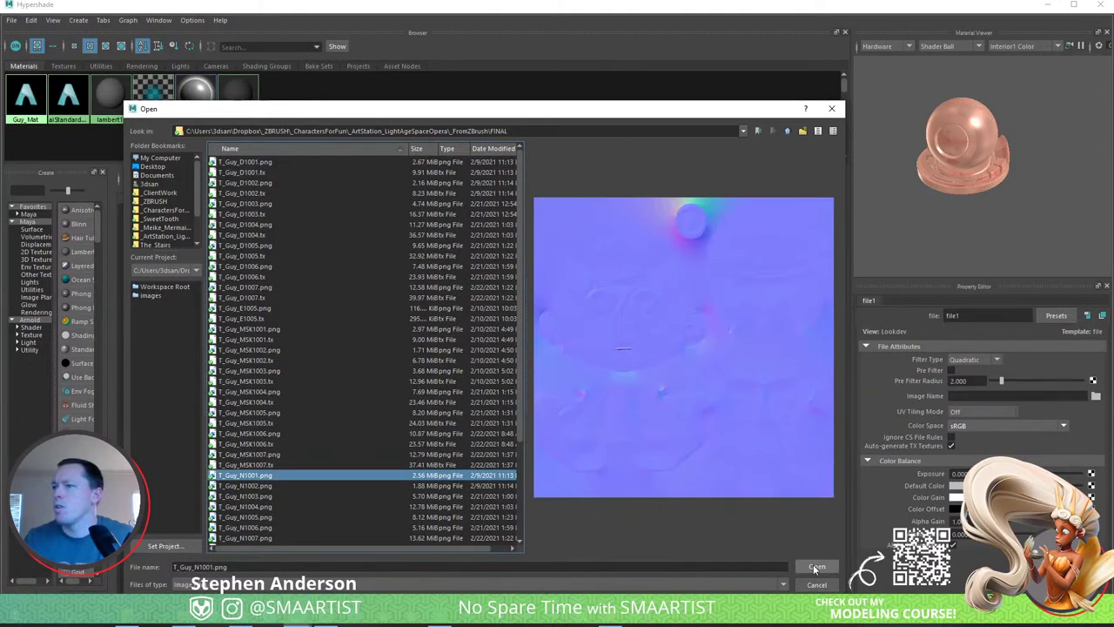
{"action": "scroll", "coordinate": [436, 457], "scroll_direction": "down", "scroll_amount": 4}
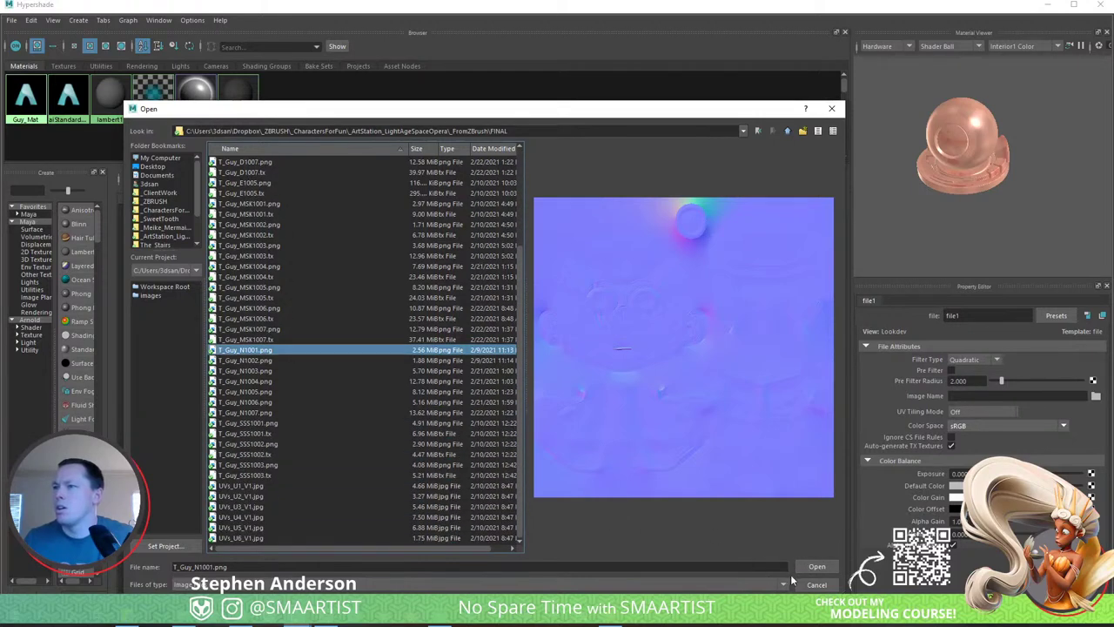
{"action": "left_click", "coordinate": [816, 567]}
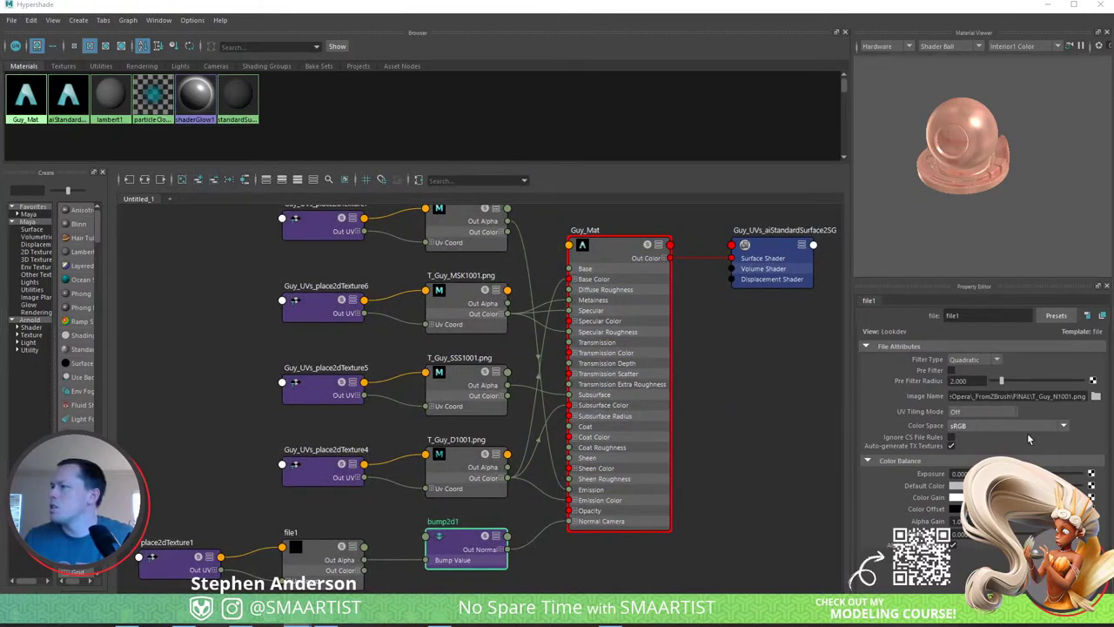
Set the normal map's color space to Raw and its UV tiling mode to UDIM (Mari).
{"action": "left_click", "coordinate": [1062, 426]}
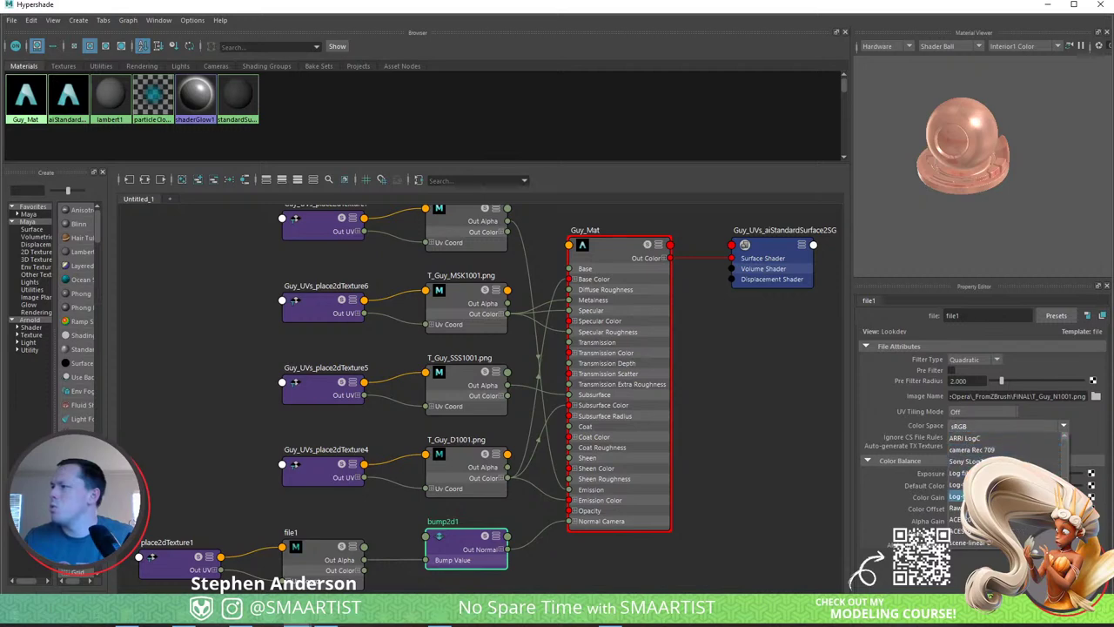
{"action": "left_click", "coordinate": [958, 508]}
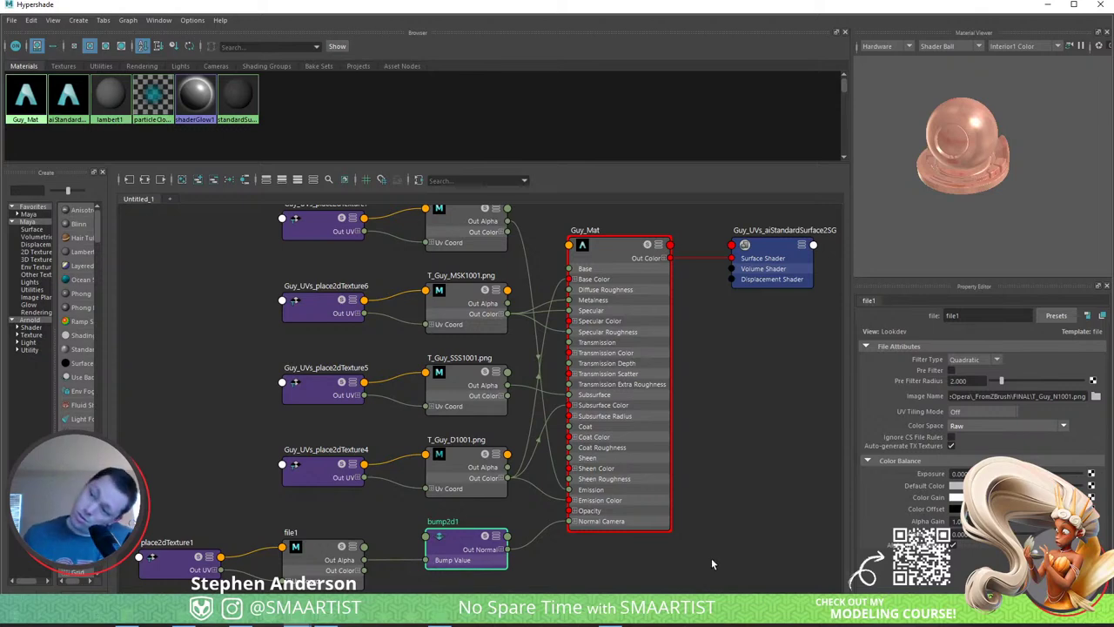
{"action": "left_click", "coordinate": [458, 542]}
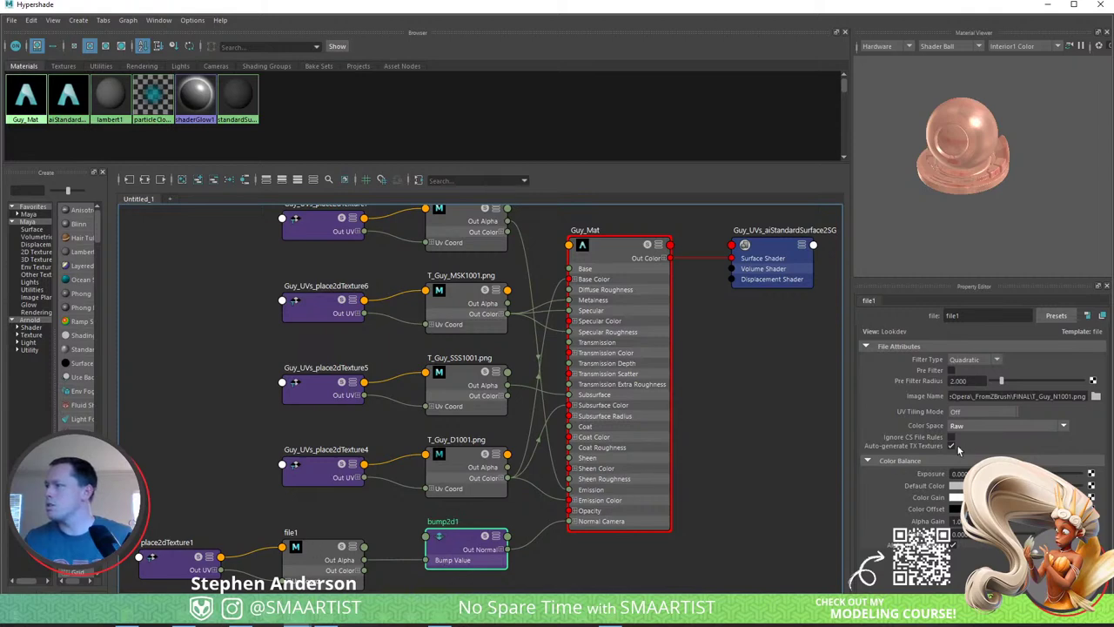
{"action": "left_click", "coordinate": [999, 411]}
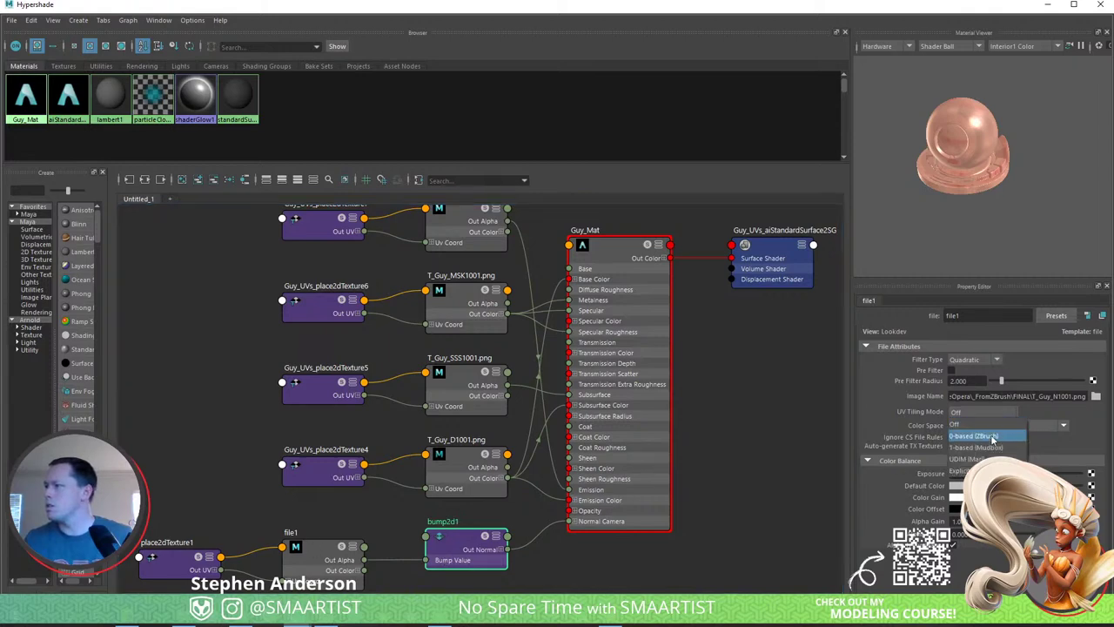
{"action": "left_click", "coordinate": [966, 454]}
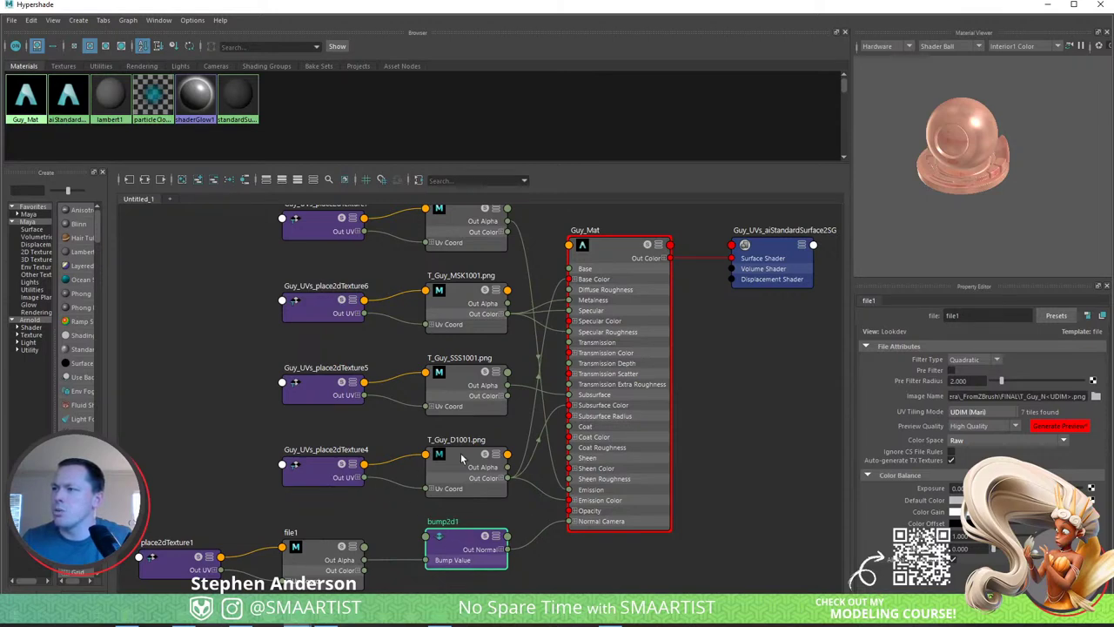
Set the bump2d1 node feeding Guy_Mat to be used as Tangent Space Normals.
{"action": "left_click", "coordinate": [460, 375]}
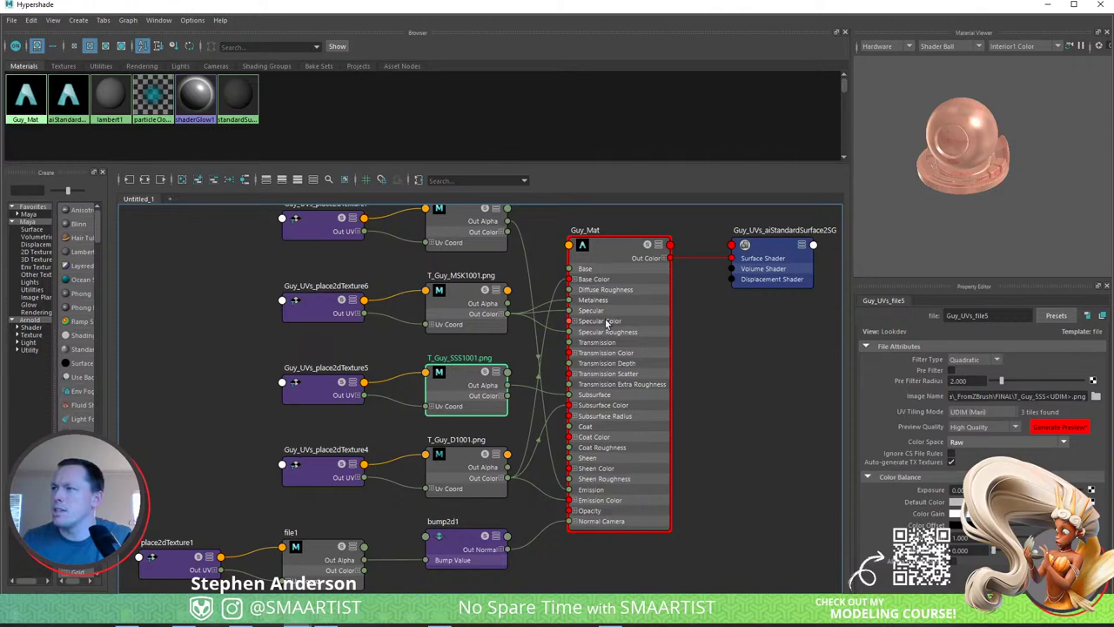
{"action": "left_click", "coordinate": [600, 258]}
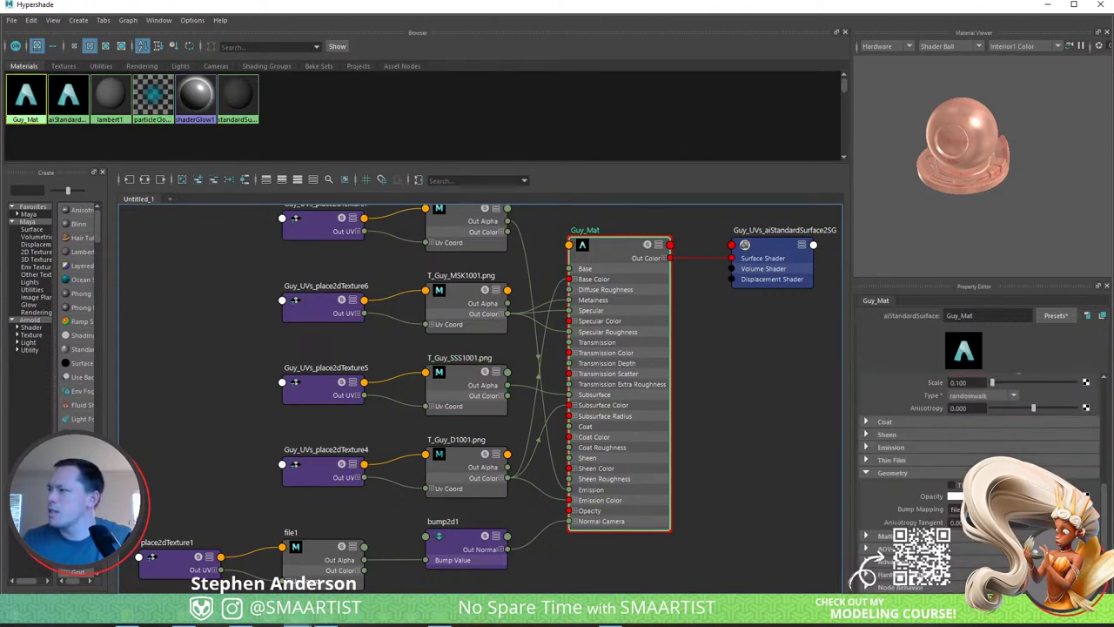
{"action": "left_click", "coordinate": [1086, 509]}
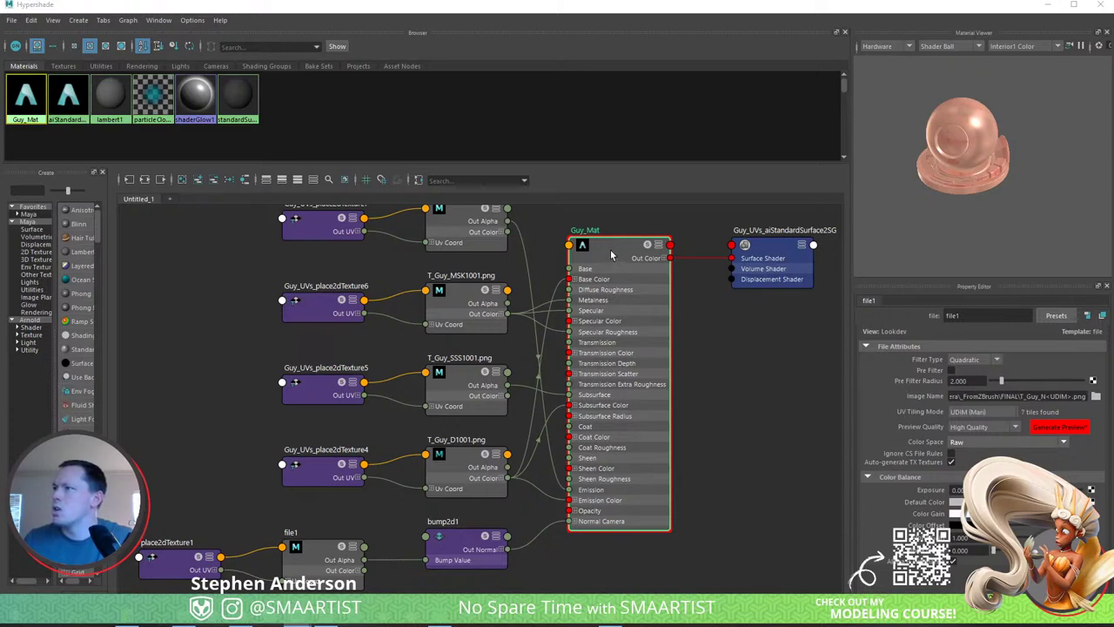
{"action": "scroll", "coordinate": [603, 262], "scroll_direction": "up", "scroll_amount": 3}
{"action": "scroll", "coordinate": [604, 261], "scroll_direction": "down", "scroll_amount": 5}
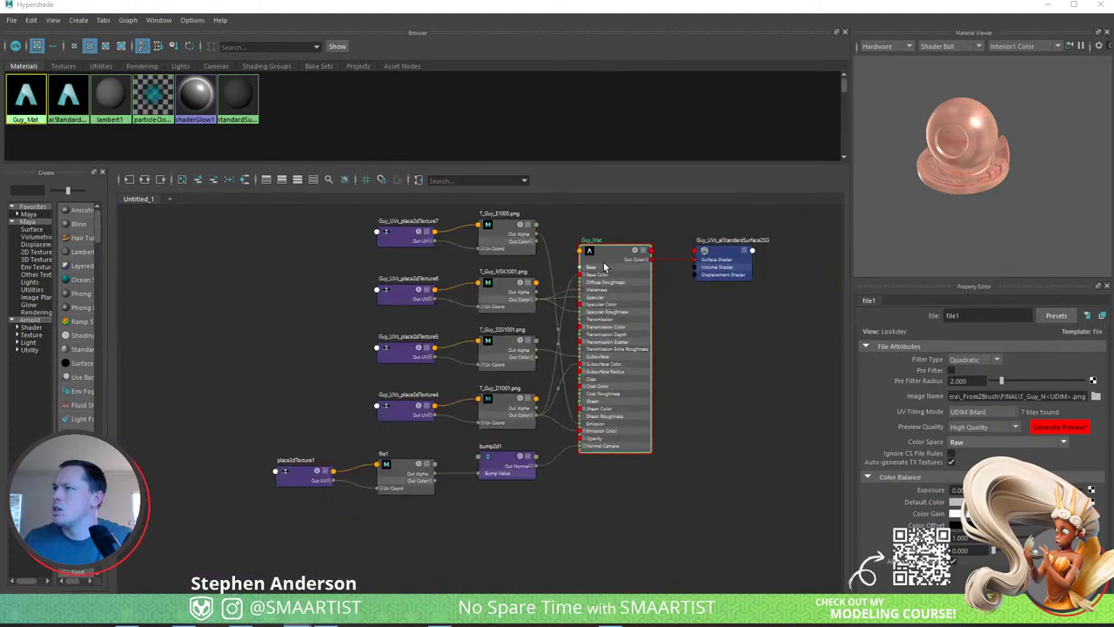
{"action": "left_click", "coordinate": [503, 472]}
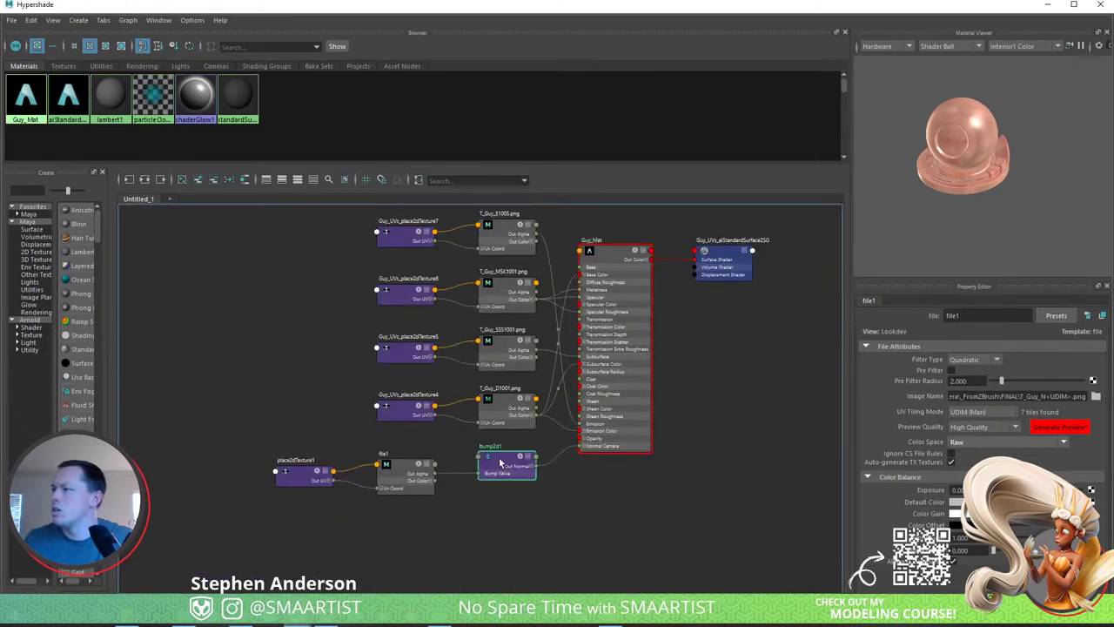
{"action": "left_click", "coordinate": [1006, 384]}
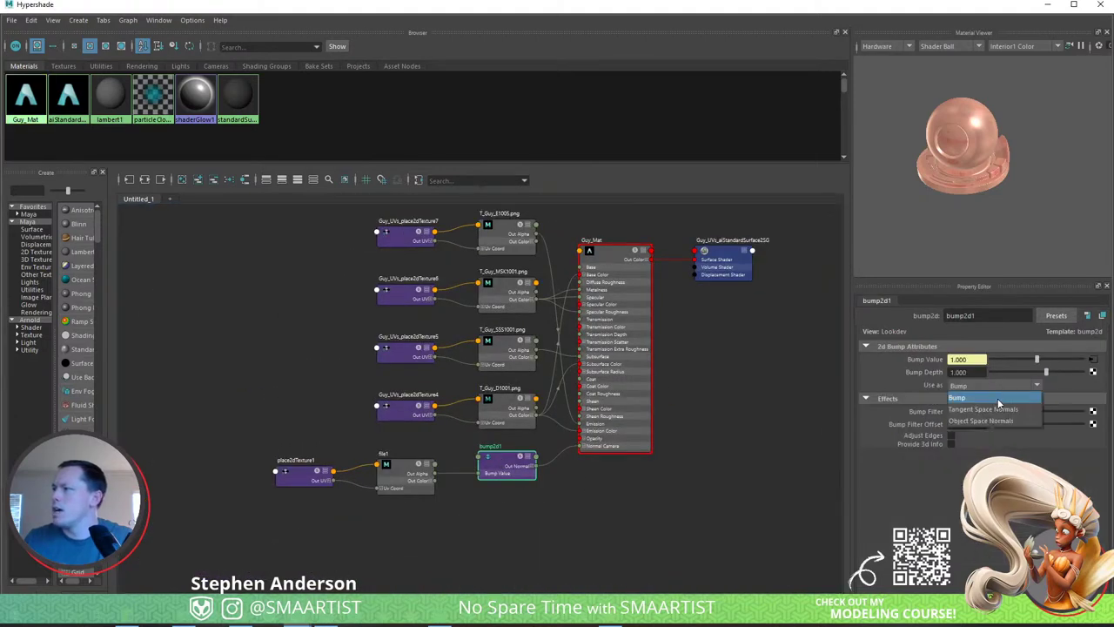
{"action": "left_click", "coordinate": [999, 406]}
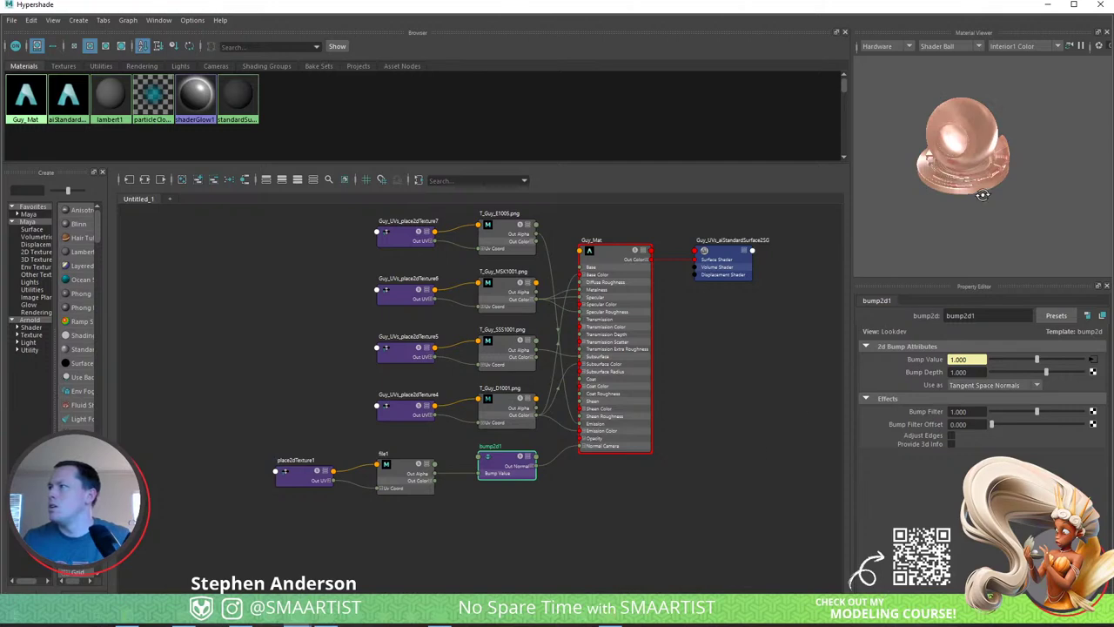
Generate the UDIM preview for the T_Guy_MSK texture and examine Guy_Mat's surface on the shader ball.
{"action": "left_click_drag", "start_coordinate": [984, 195], "coordinate": [1025, 184], "text": "alt"}
{"action": "scroll", "coordinate": [979, 168], "scroll_direction": "up", "scroll_amount": 5}
{"action": "scroll", "coordinate": [979, 170], "scroll_direction": "down", "scroll_amount": 2}
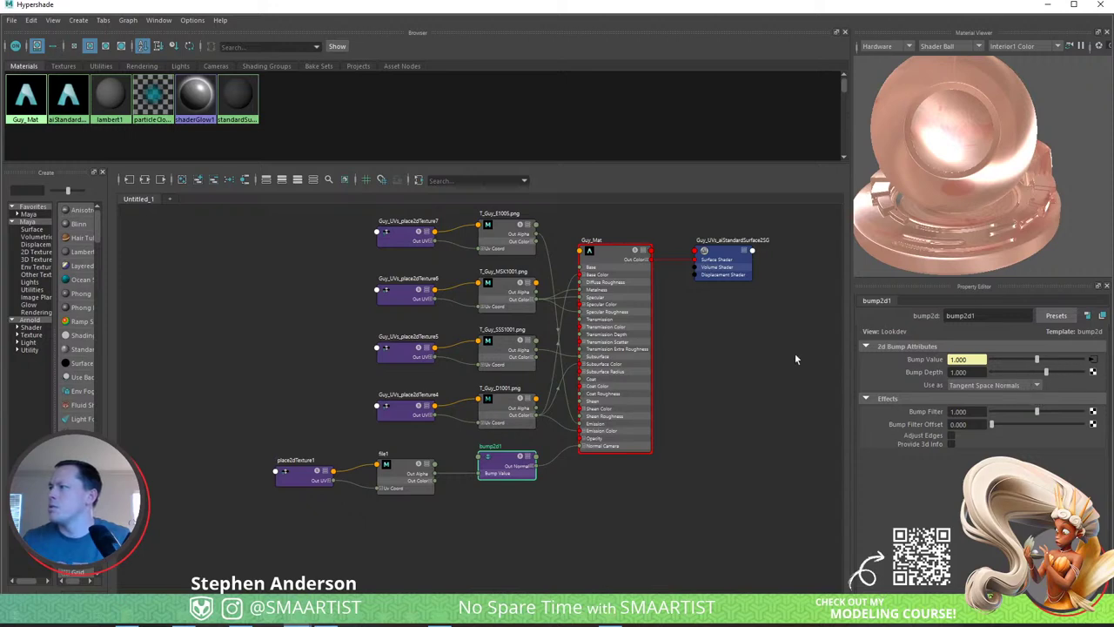
{"action": "left_click", "coordinate": [502, 400]}
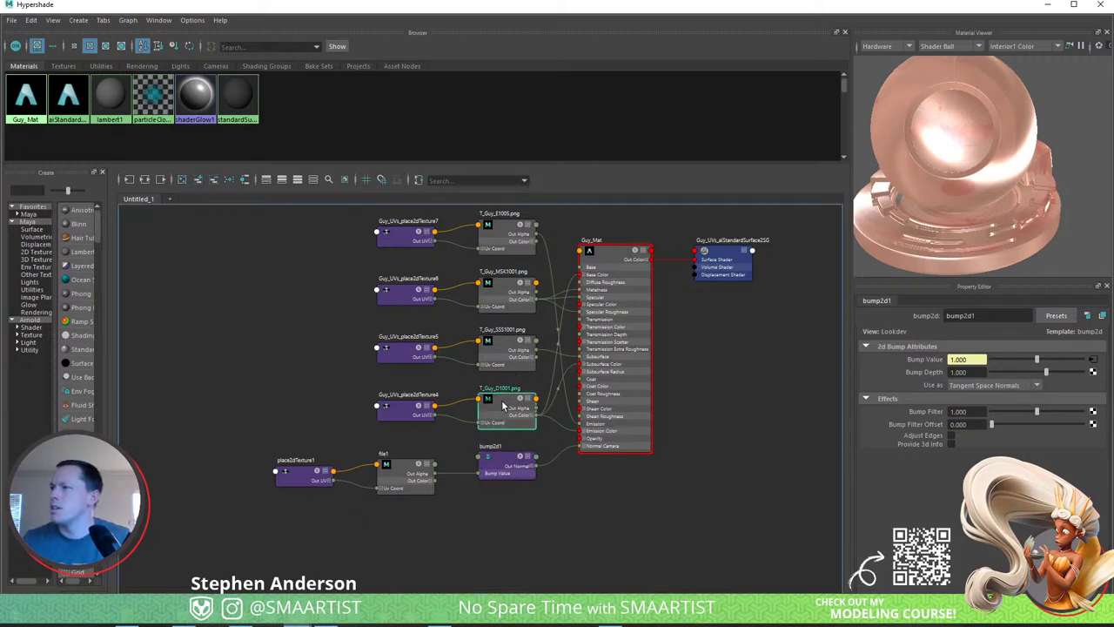
{"action": "left_click", "coordinate": [503, 349]}
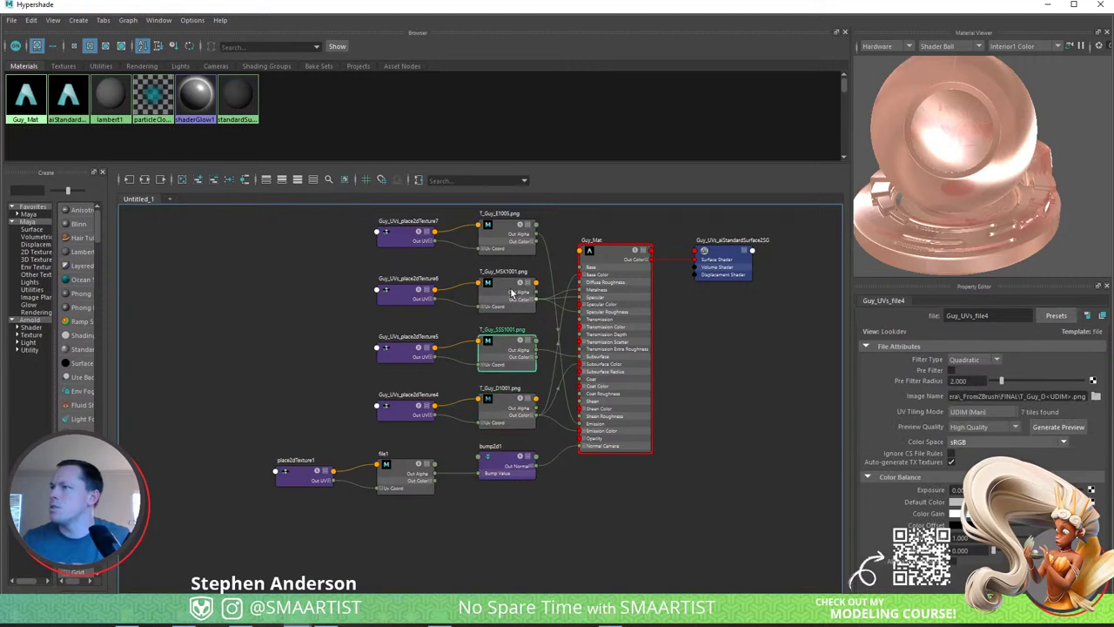
{"action": "left_click", "coordinate": [508, 288]}
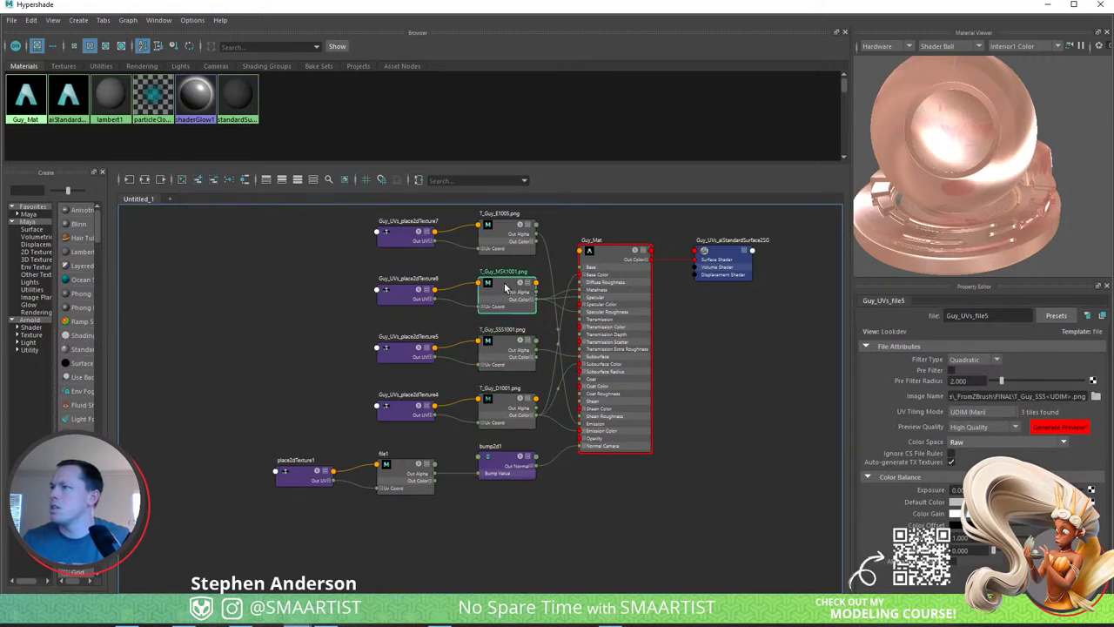
{"action": "left_click", "coordinate": [1056, 428]}
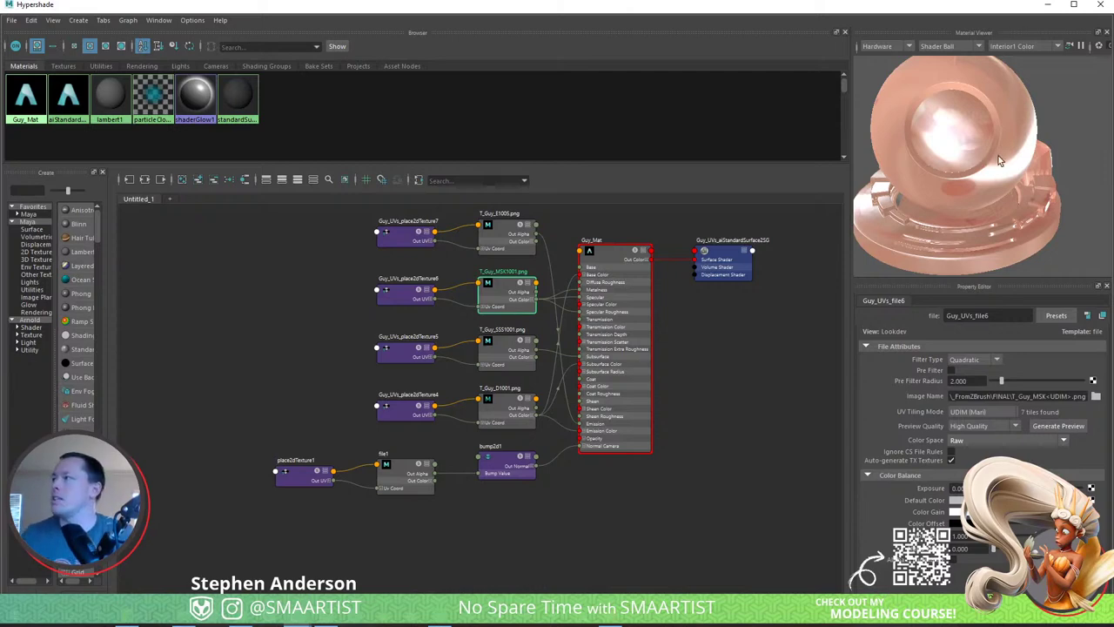
{"action": "left_click_drag", "start_coordinate": [973, 145], "coordinate": [1010, 153], "text": "alt"}
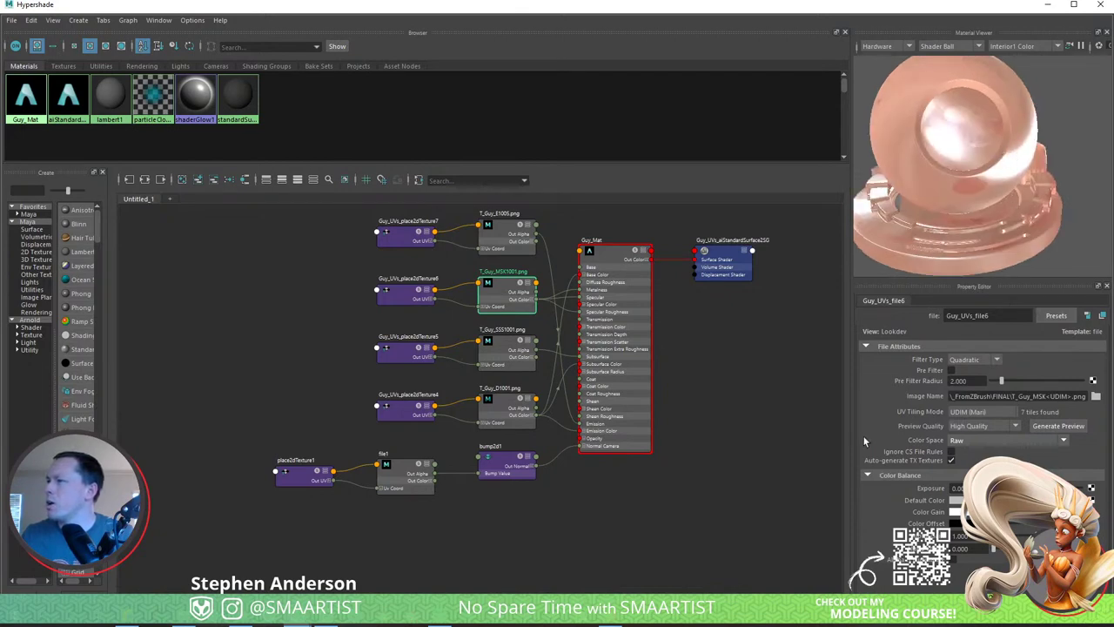
Regenerate the T_Guy_MSK file node's UDIM preview and check Guy_Mat on the shader ball from another angle.
{"action": "left_click", "coordinate": [1058, 426]}
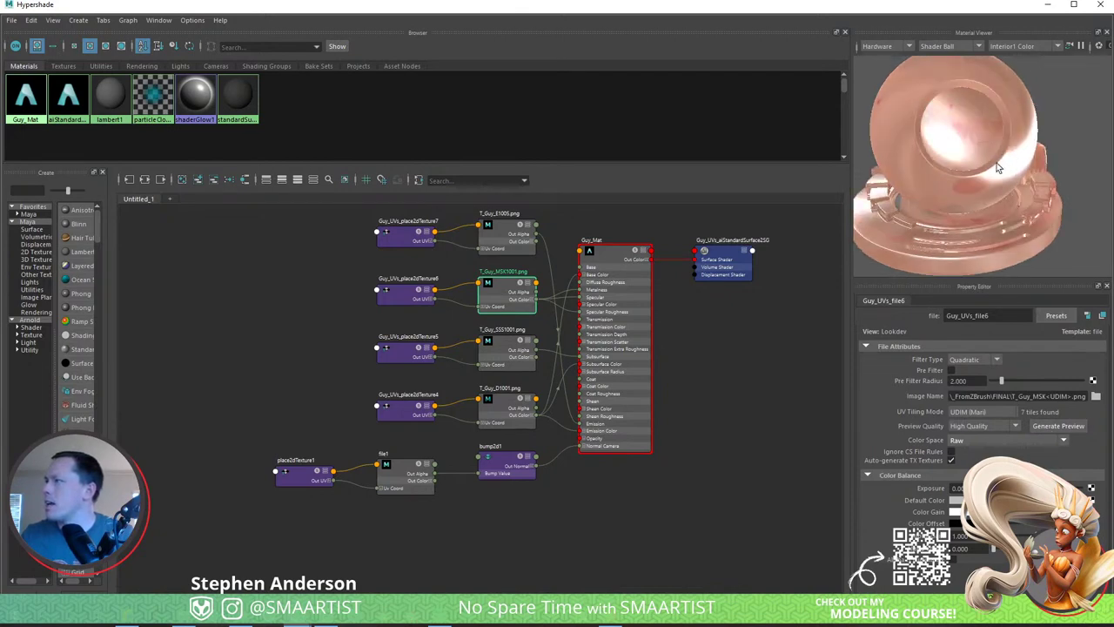
{"action": "left_click_drag", "start_coordinate": [1014, 152], "coordinate": [980, 178], "text": "alt"}
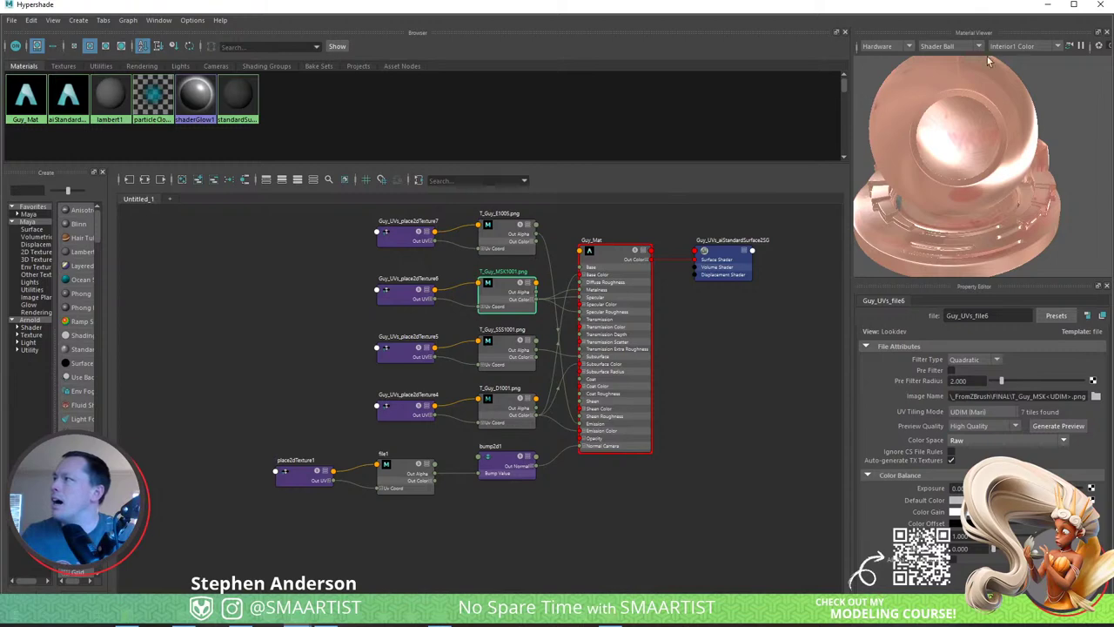
{"action": "left_click", "coordinate": [1048, 5]}
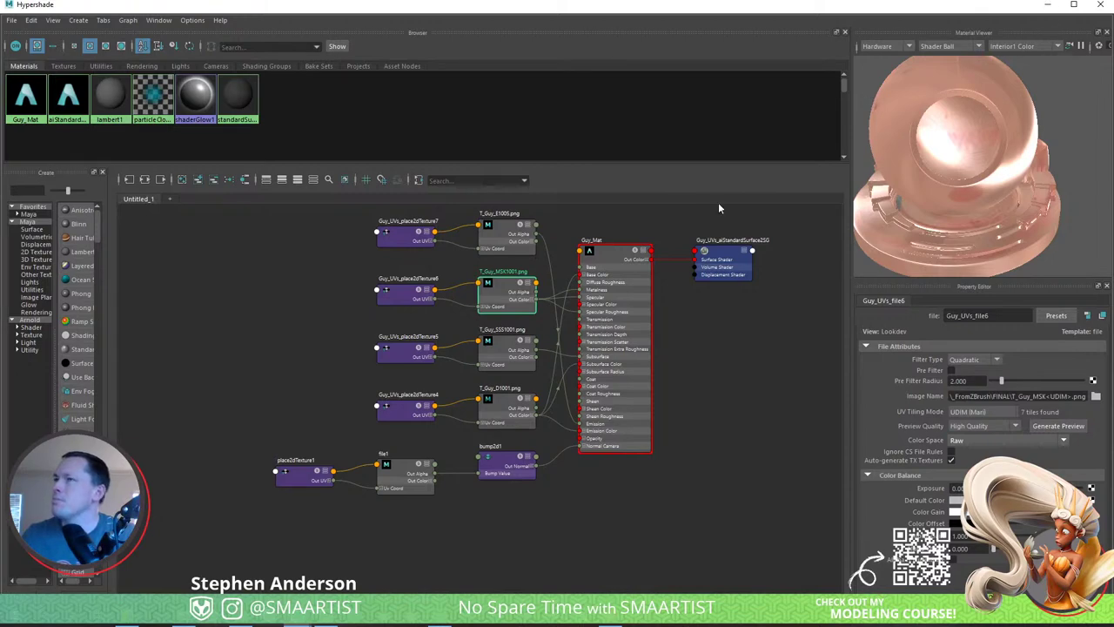
Restore the Render_R camera bookmark in the perspective view and clear the selection.
{"action": "left_click_drag", "start_coordinate": [444, 261], "coordinate": [358, 209], "text": "alt"}
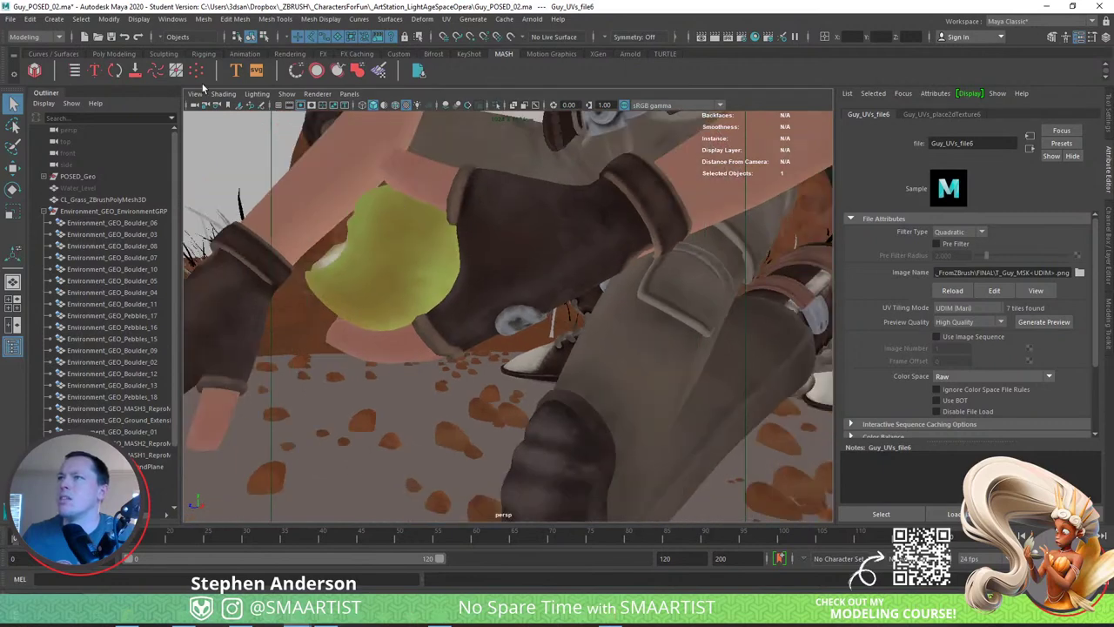
{"action": "left_click", "coordinate": [196, 93]}
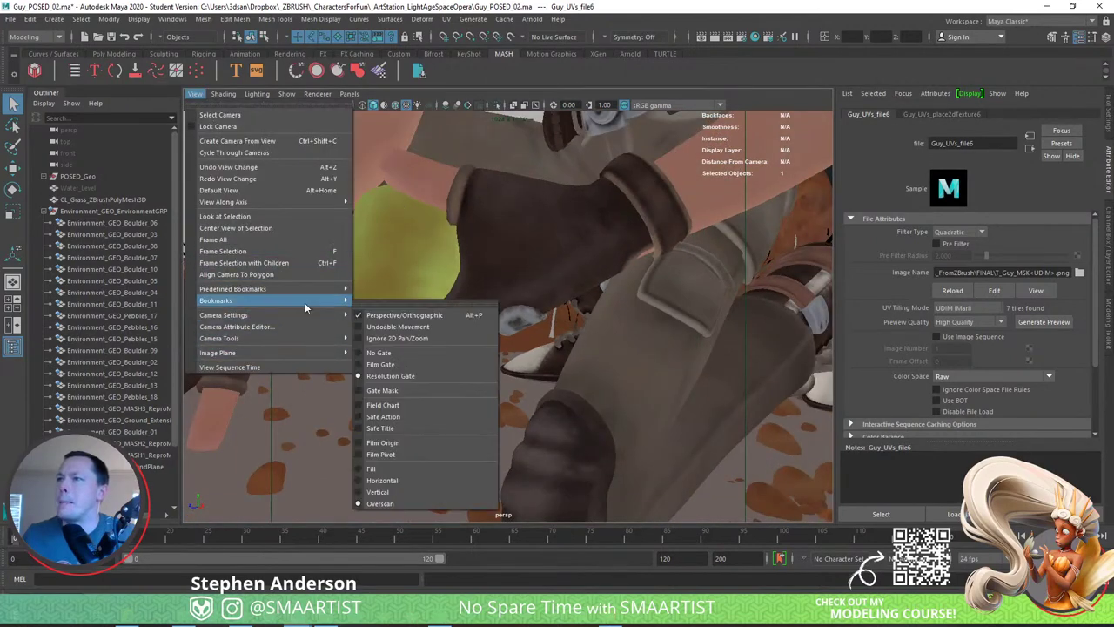
{"action": "mouse_move", "coordinate": [305, 303]}
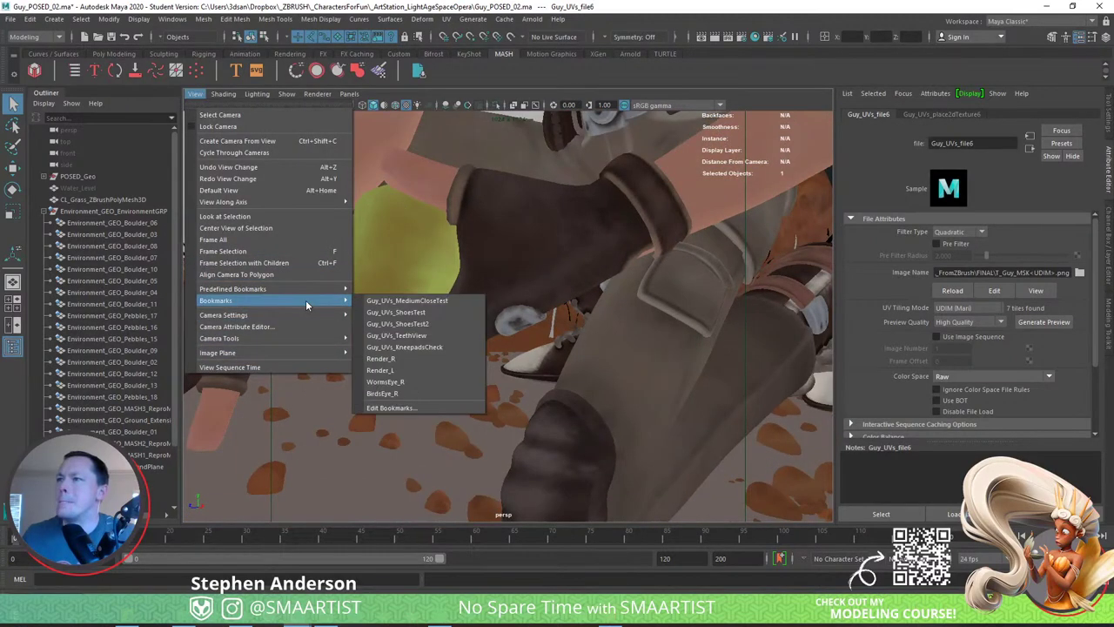
{"action": "left_click", "coordinate": [419, 360]}
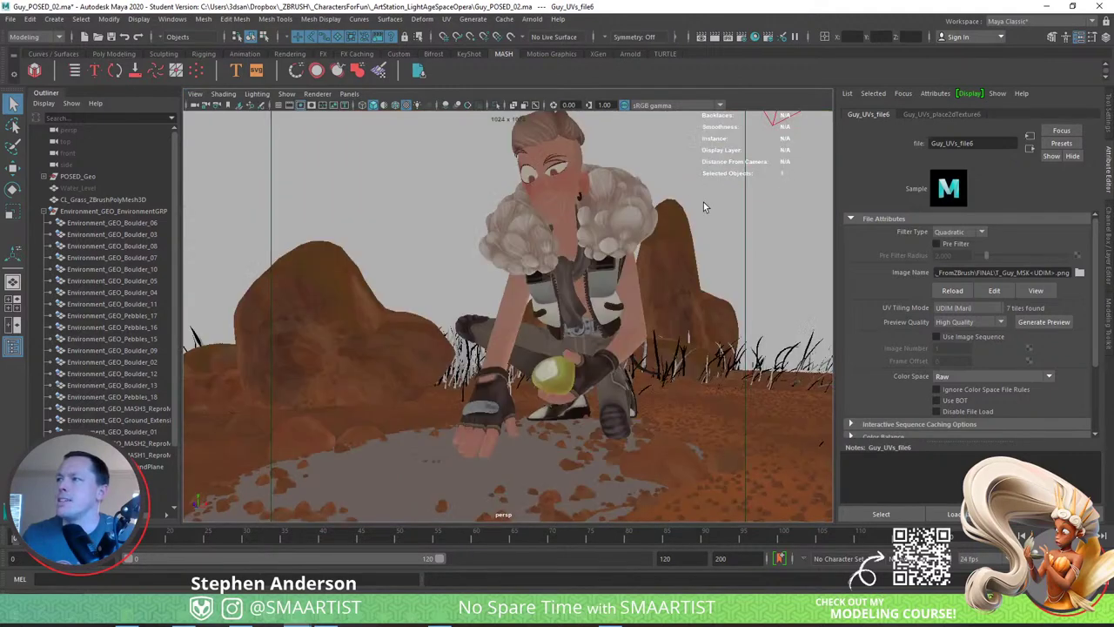
{"action": "left_click", "coordinate": [781, 146]}
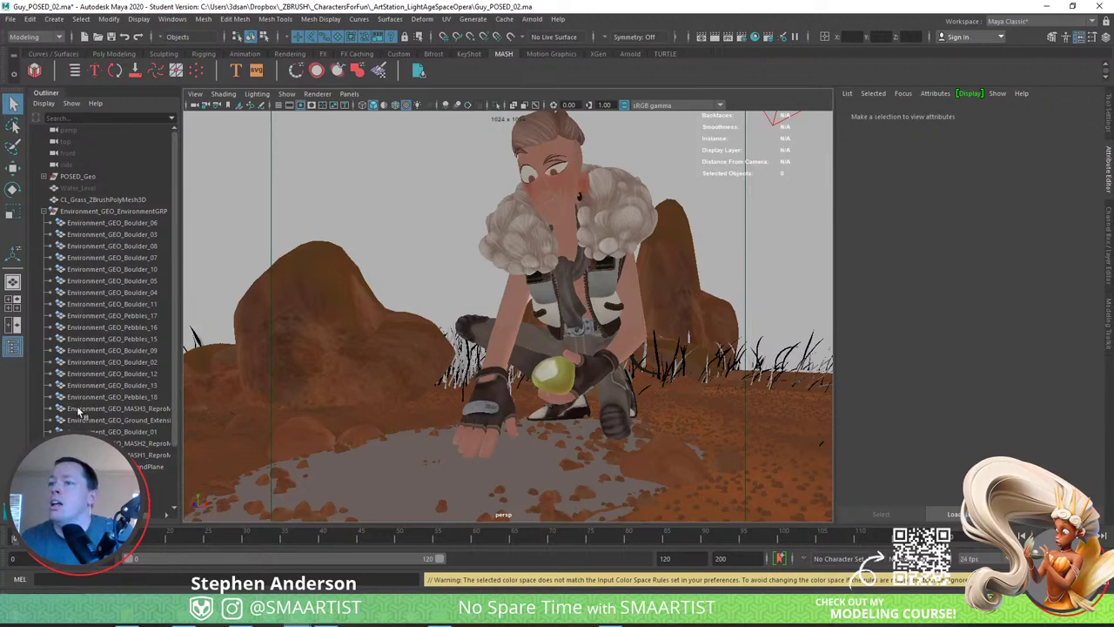
{"action": "scroll", "coordinate": [93, 408], "scroll_direction": "down", "scroll_amount": 2}
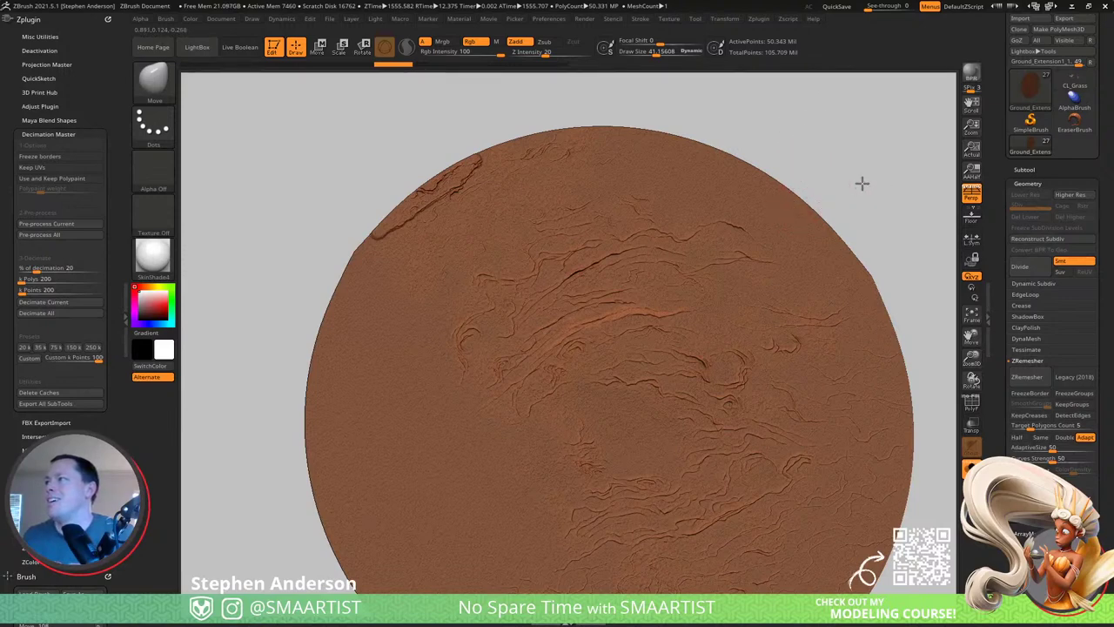
In ZBrush, reconstruct a lower subdivision level for the Ground_Extension mesh and delete its higher levels.
{"action": "left_click_drag", "start_coordinate": [862, 181], "coordinate": [881, 189]}
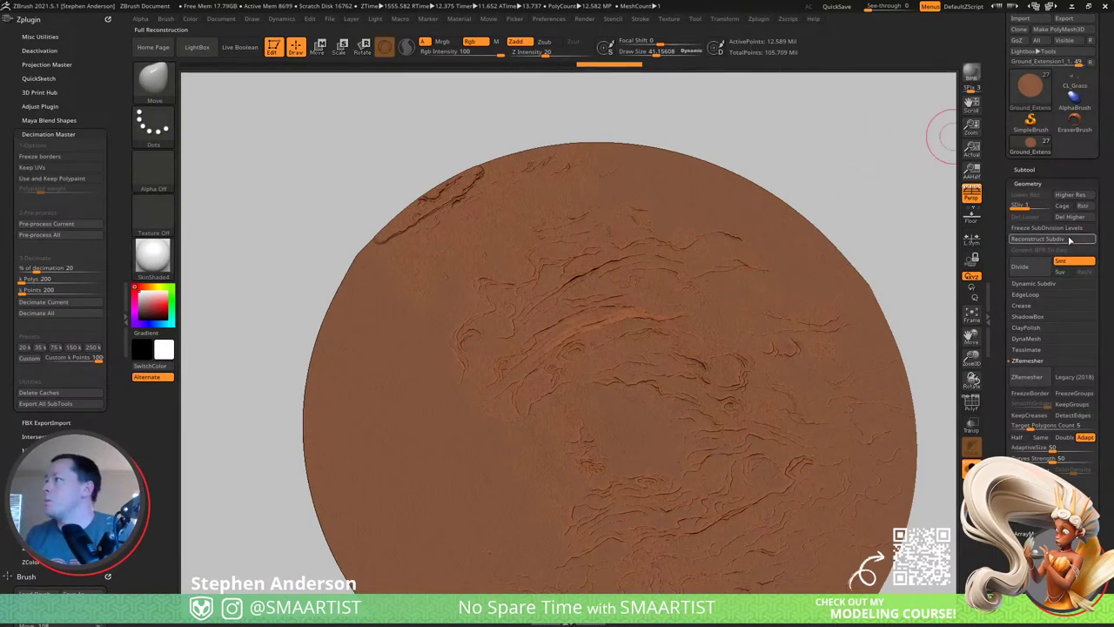
{"action": "left_click", "coordinate": [1077, 219]}
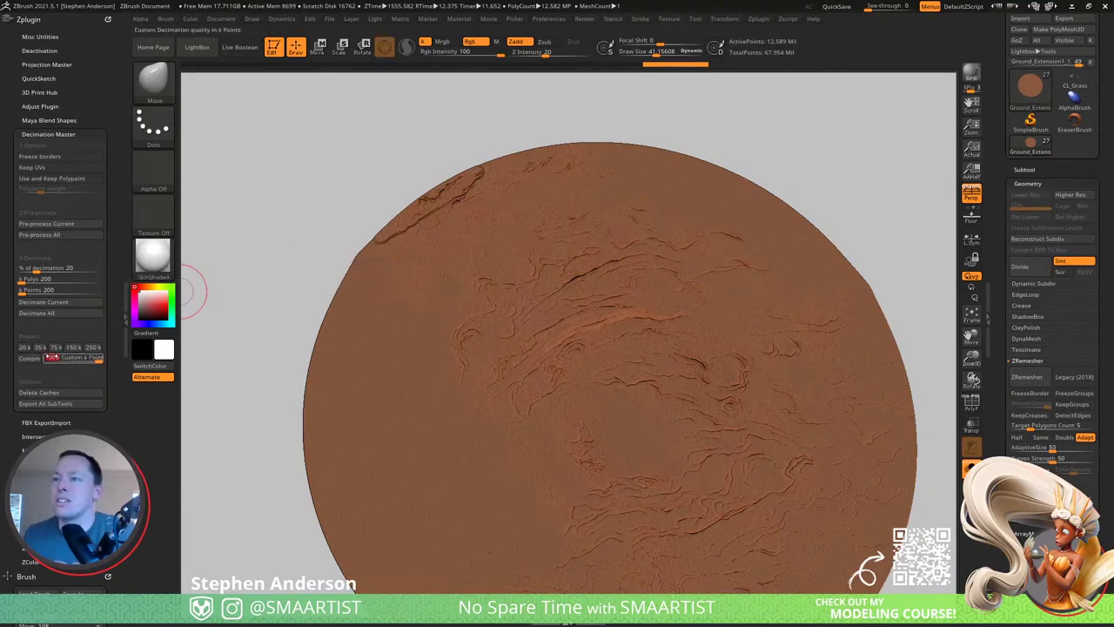
Decimate the Ground_Extension mesh with Decimation Master to a custom target of 500 k points.
{"action": "type", "text": "500"}
{"action": "key", "text": "Return"}
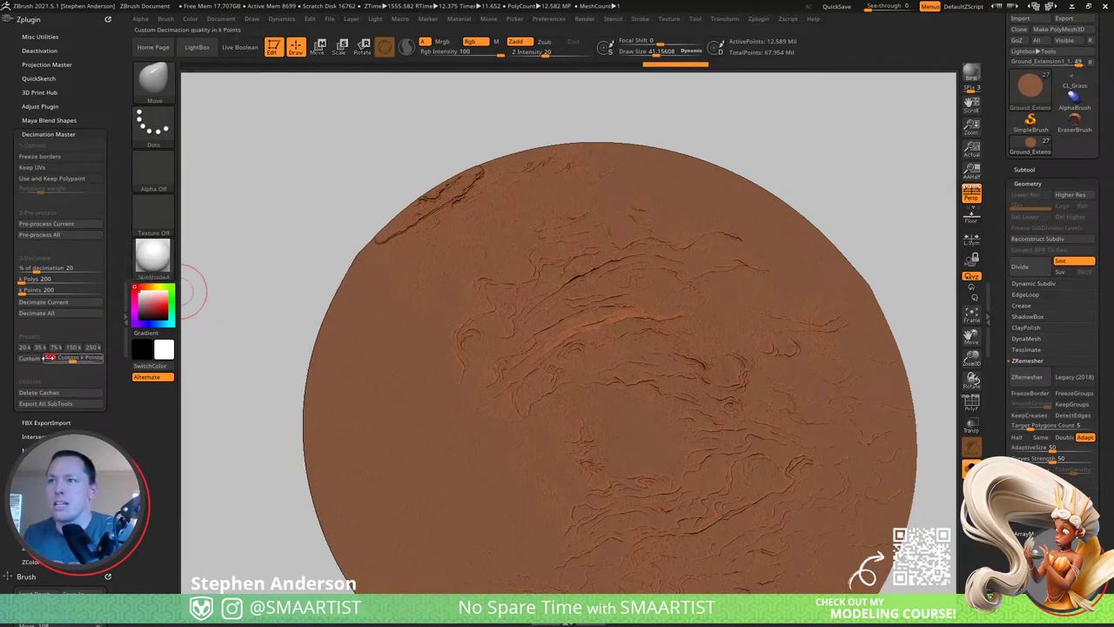
{"action": "left_click", "coordinate": [34, 360]}
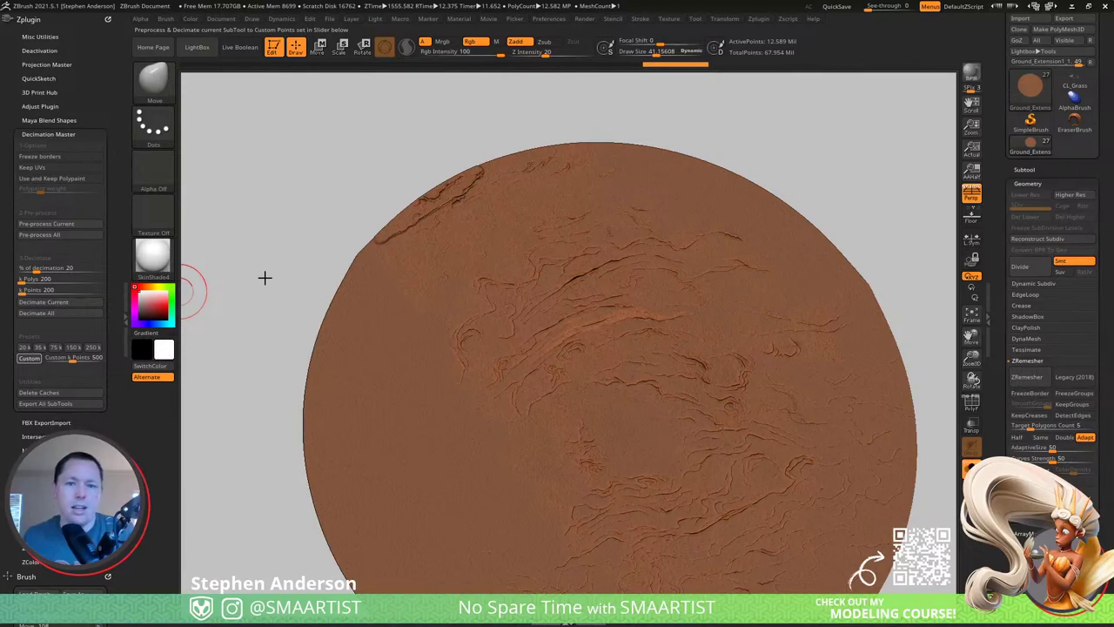
Switch back to Maya and hide the Guy_UVs_aiAreaLight1 area light.
{"action": "key", "text": "alt+Tab"}
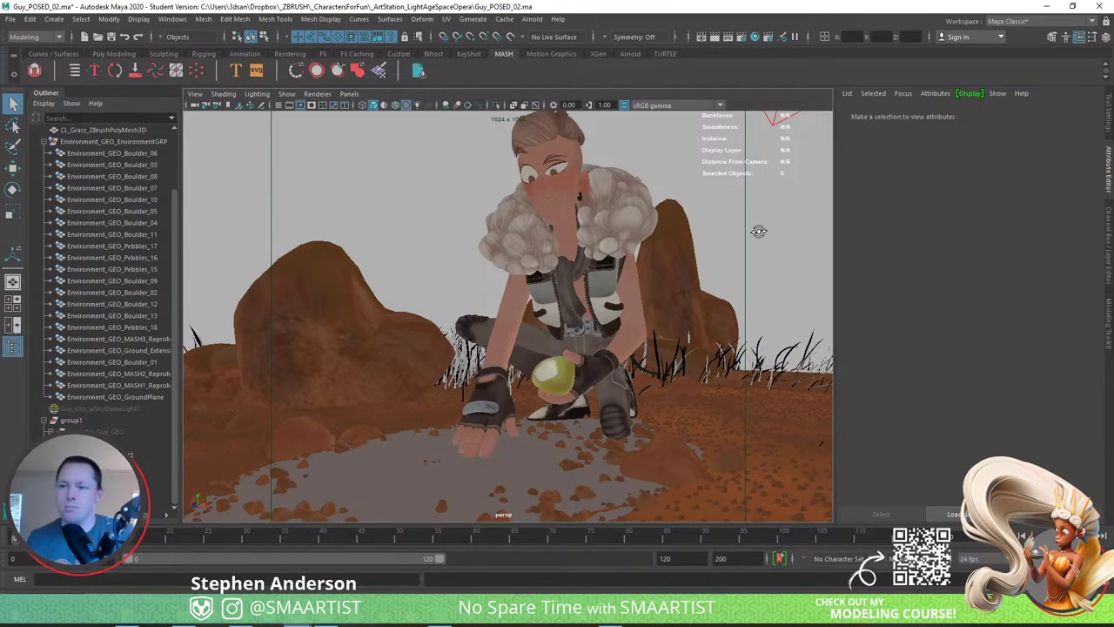
{"action": "left_click_drag", "start_coordinate": [759, 233], "coordinate": [739, 183], "text": "alt"}
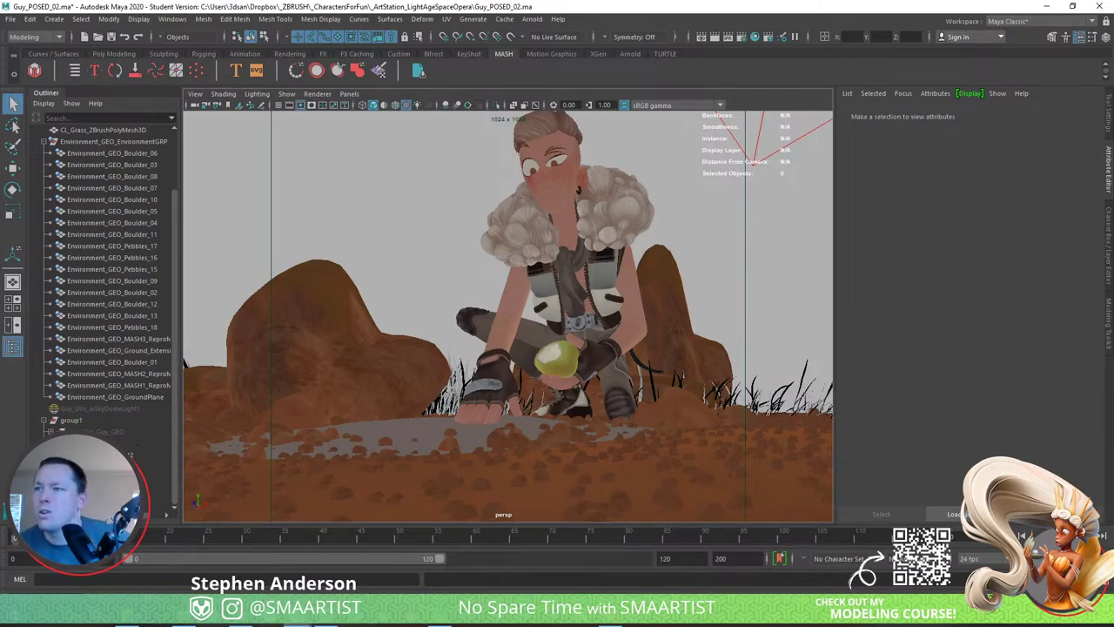
{"action": "left_click", "coordinate": [130, 454]}
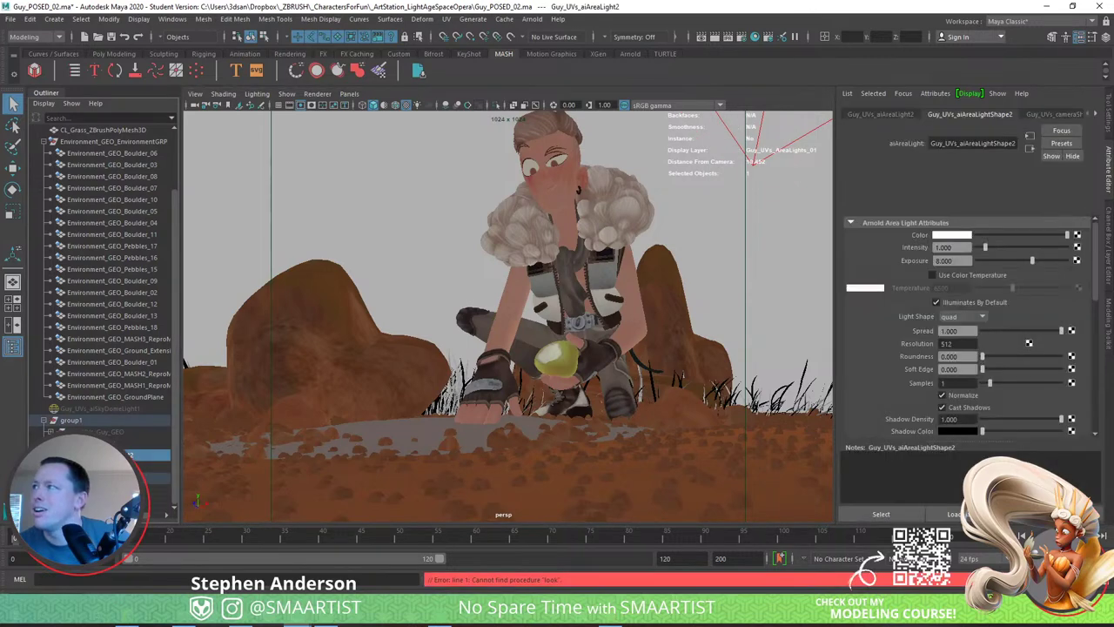
{"action": "left_click", "coordinate": [130, 467]}
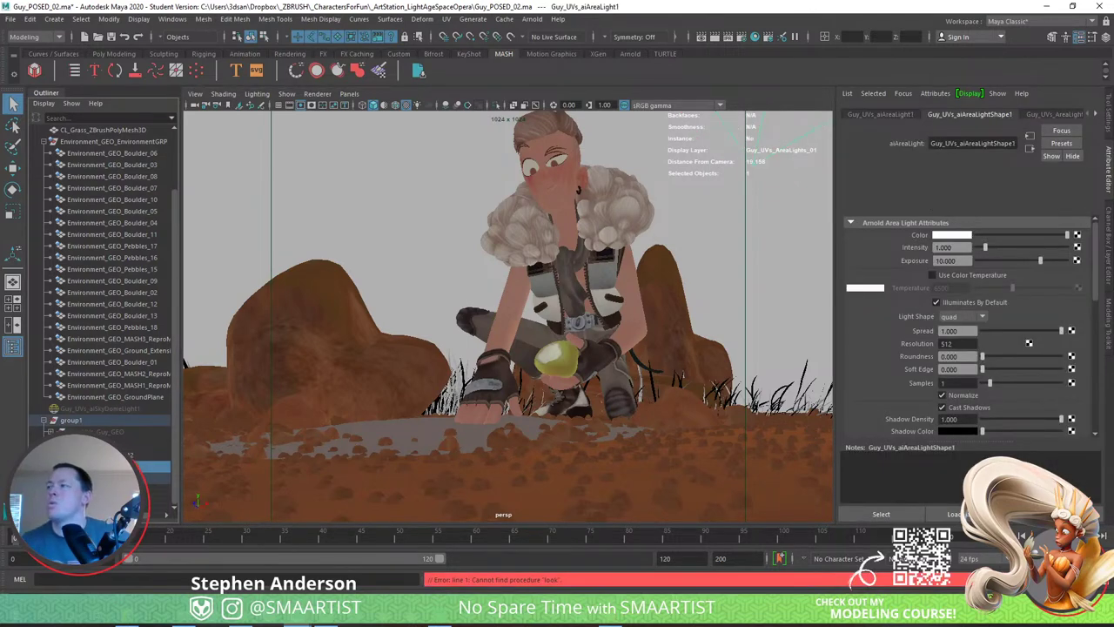
{"action": "key", "text": "h"}
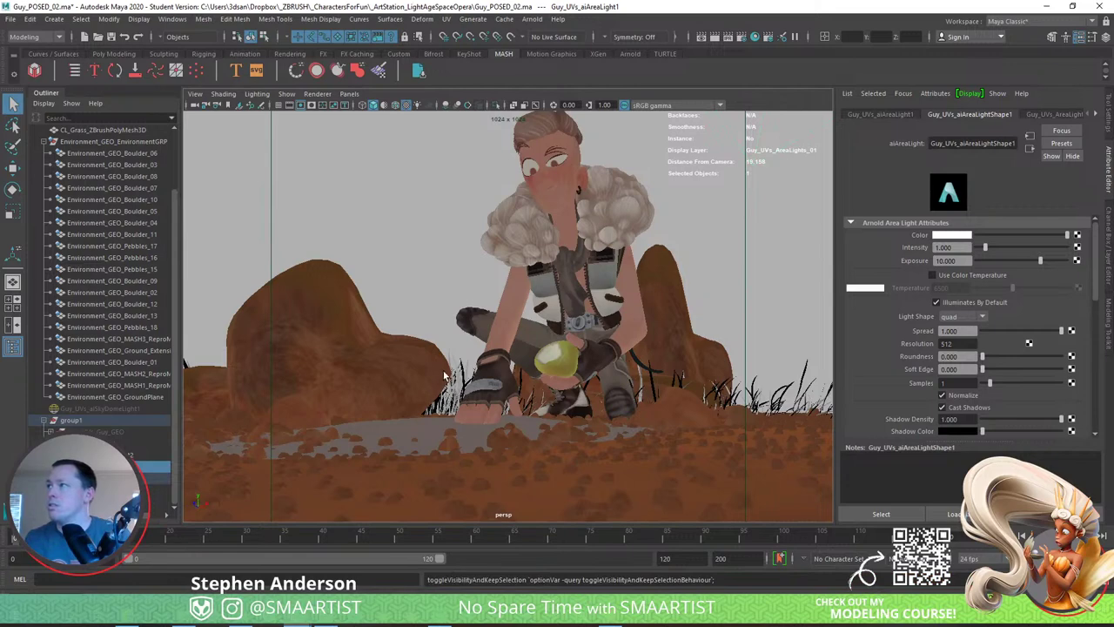
{"action": "left_click", "coordinate": [736, 229]}
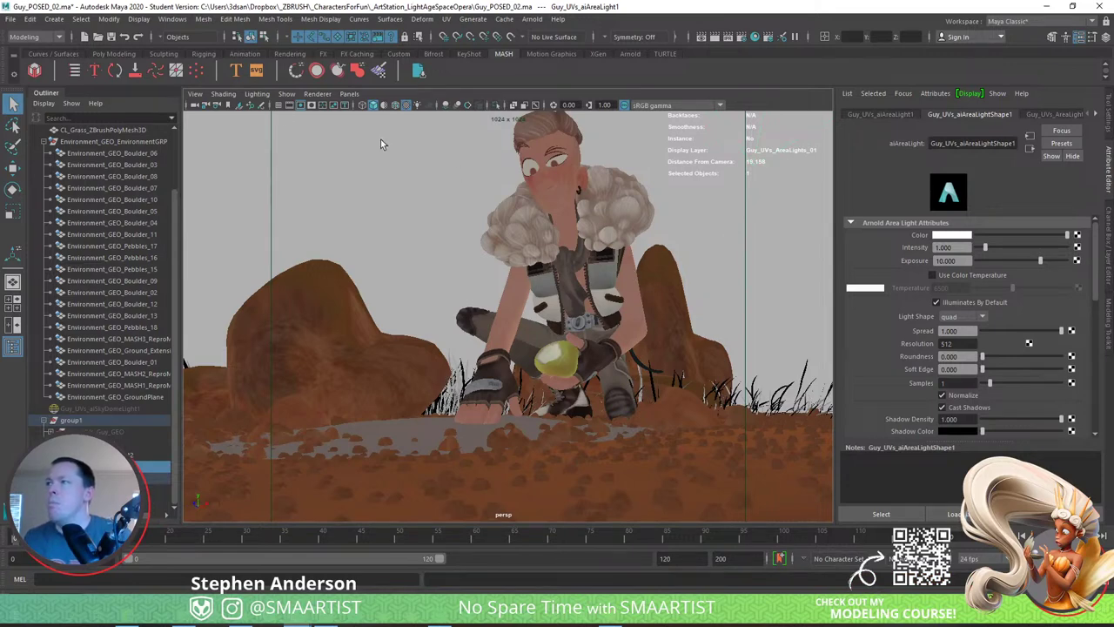
Return the perspective view to the Render_R bookmark and save the scene, accepting the student version notice.
{"action": "left_click", "coordinate": [198, 96]}
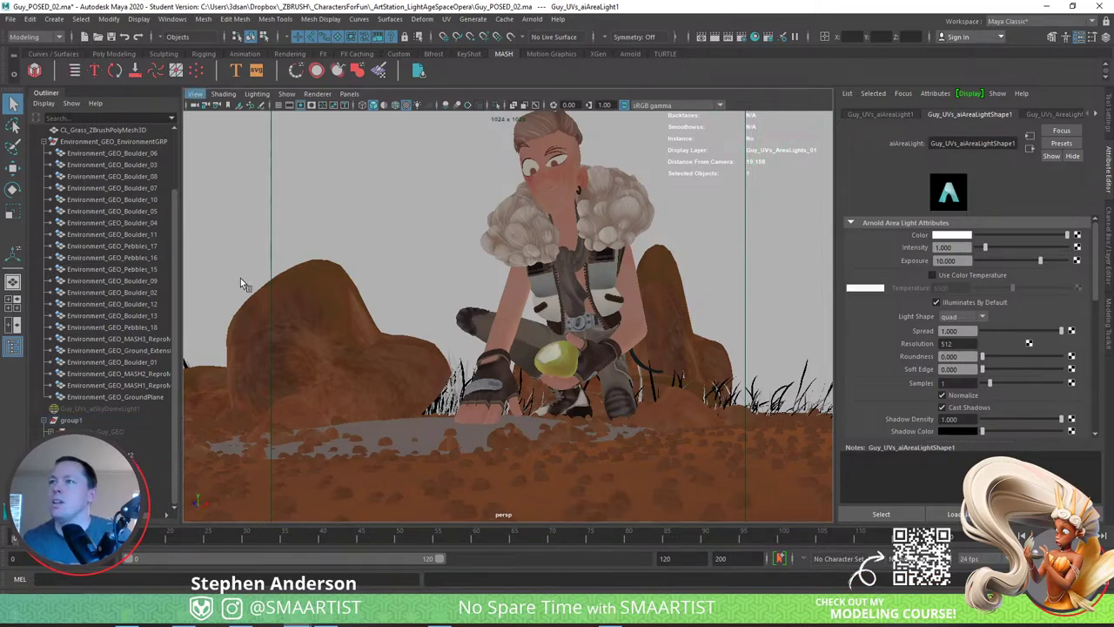
{"action": "mouse_move", "coordinate": [251, 302]}
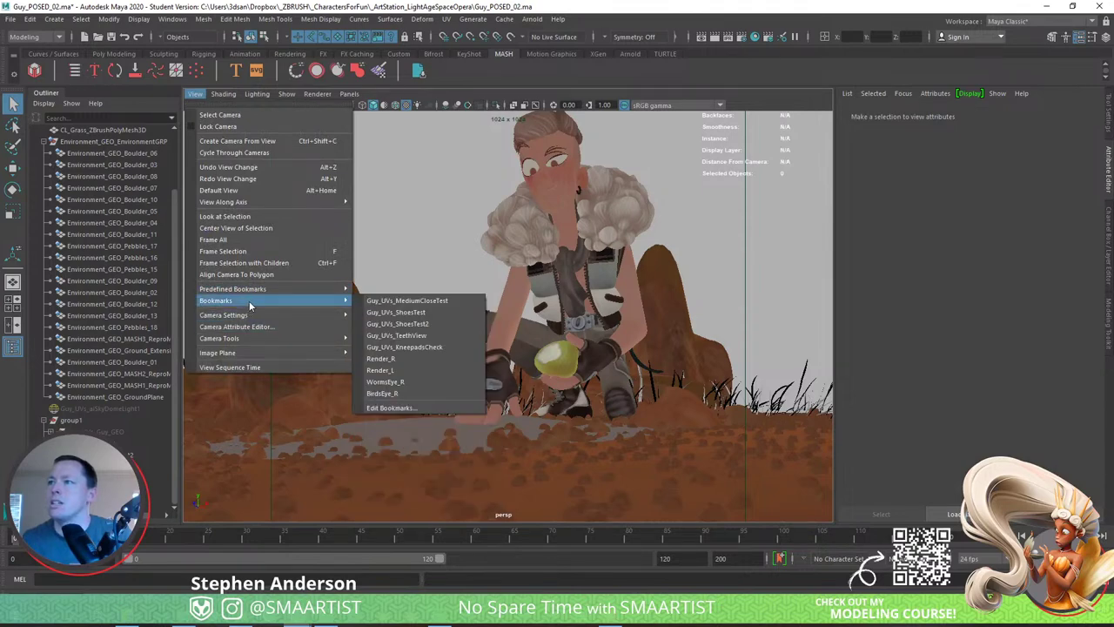
{"action": "left_click", "coordinate": [409, 358]}
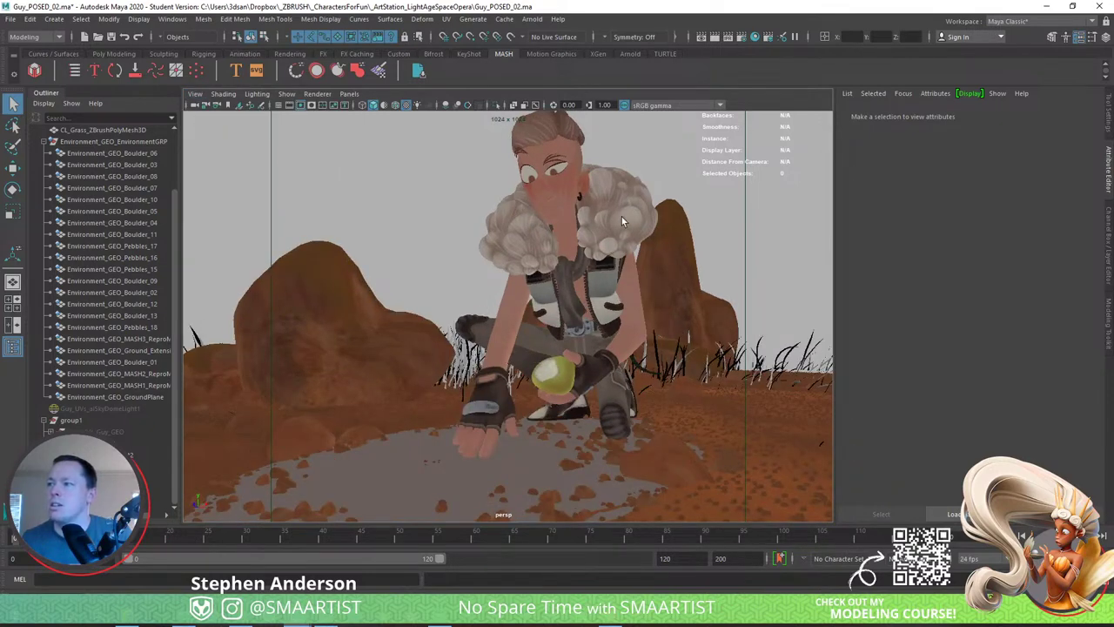
{"action": "key", "text": "ctrl+s"}
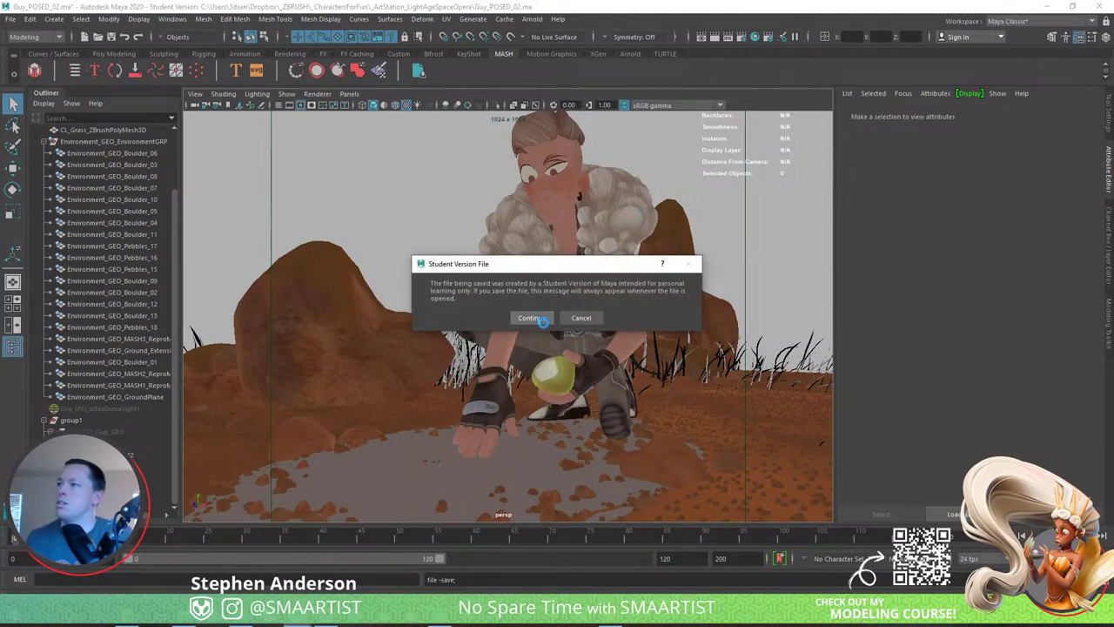
{"action": "left_click", "coordinate": [531, 320]}
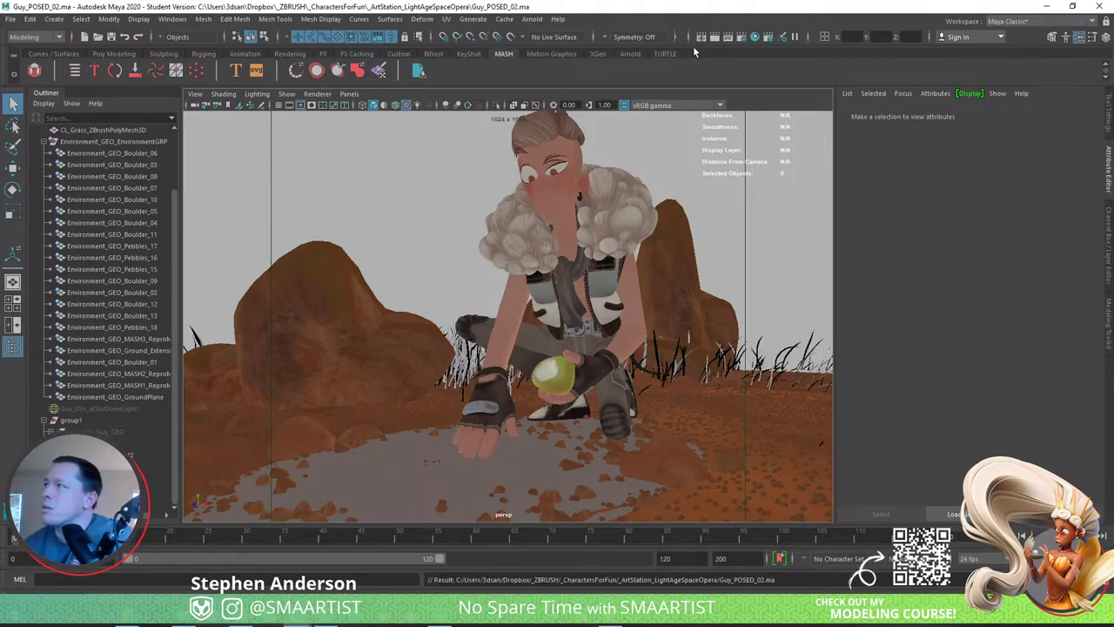
Render the perspective camera's current frame with the Arnold Renderer in the Render View.
{"action": "left_click", "coordinate": [715, 37]}
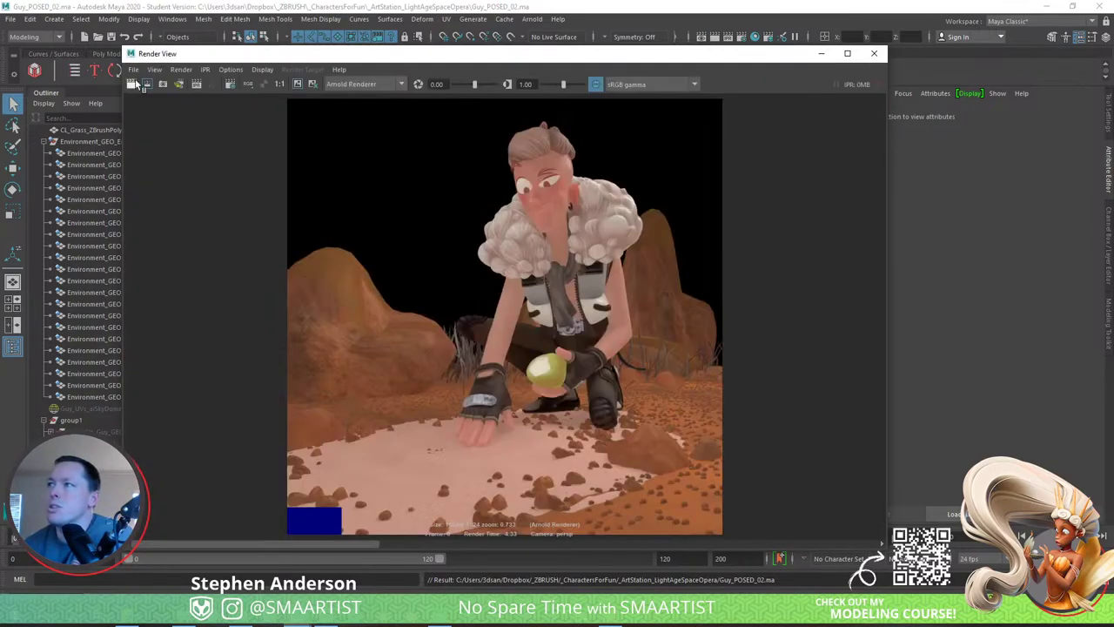
{"action": "left_click_drag", "start_coordinate": [375, 546], "coordinate": [613, 531]}
{"action": "left_click_drag", "start_coordinate": [738, 525], "coordinate": [317, 522]}
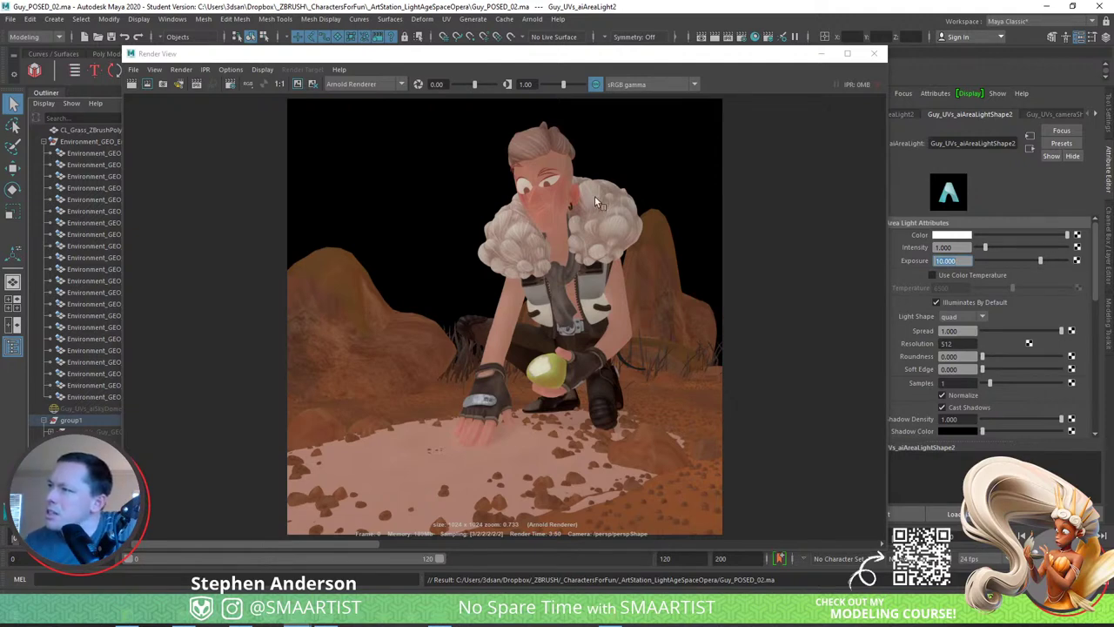
Apply an exposure of 10 to the Guy_UVs_aiAreaLight2 area light, clear the selection and save the scene.
{"action": "left_click", "coordinate": [823, 54]}
{"action": "key", "text": "Return"}
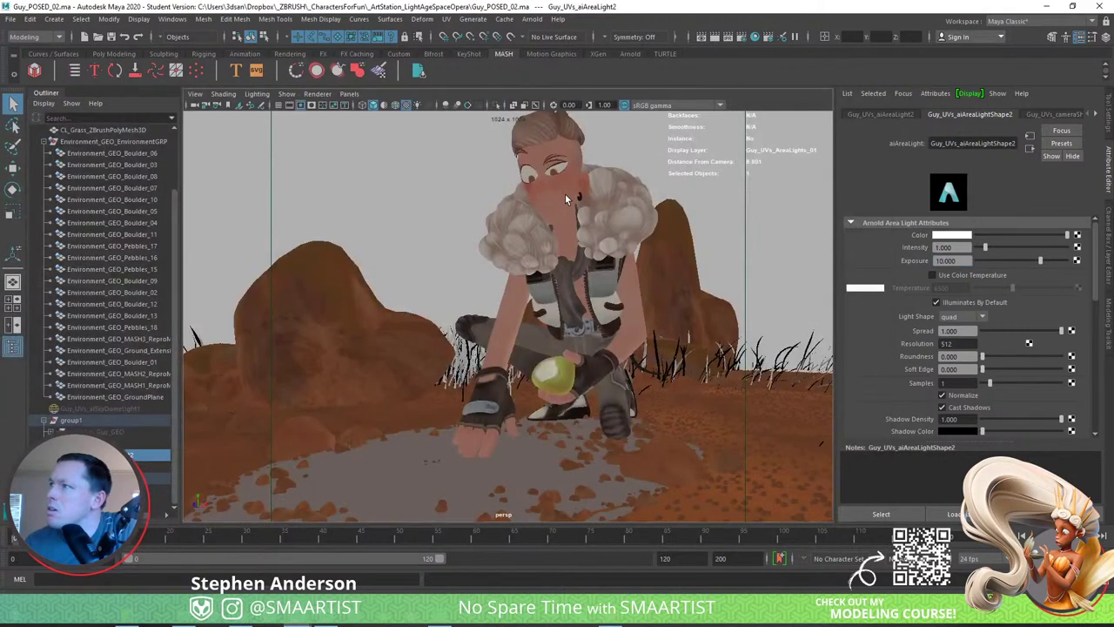
{"action": "left_click", "coordinate": [565, 193]}
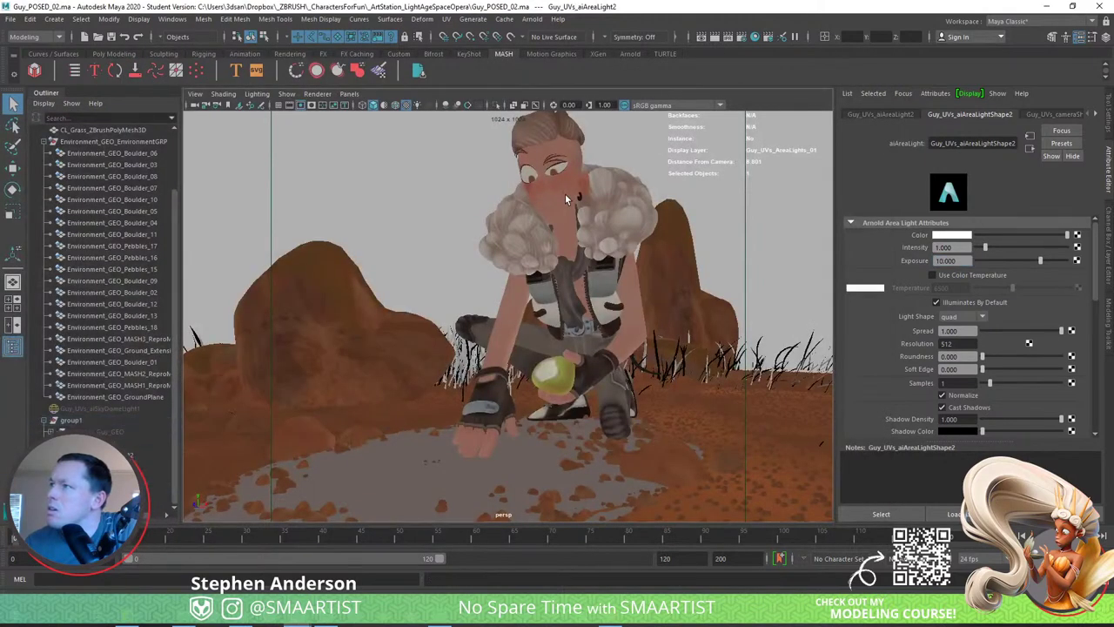
{"action": "left_click", "coordinate": [374, 198]}
{"action": "key", "text": "ctrl+s"}
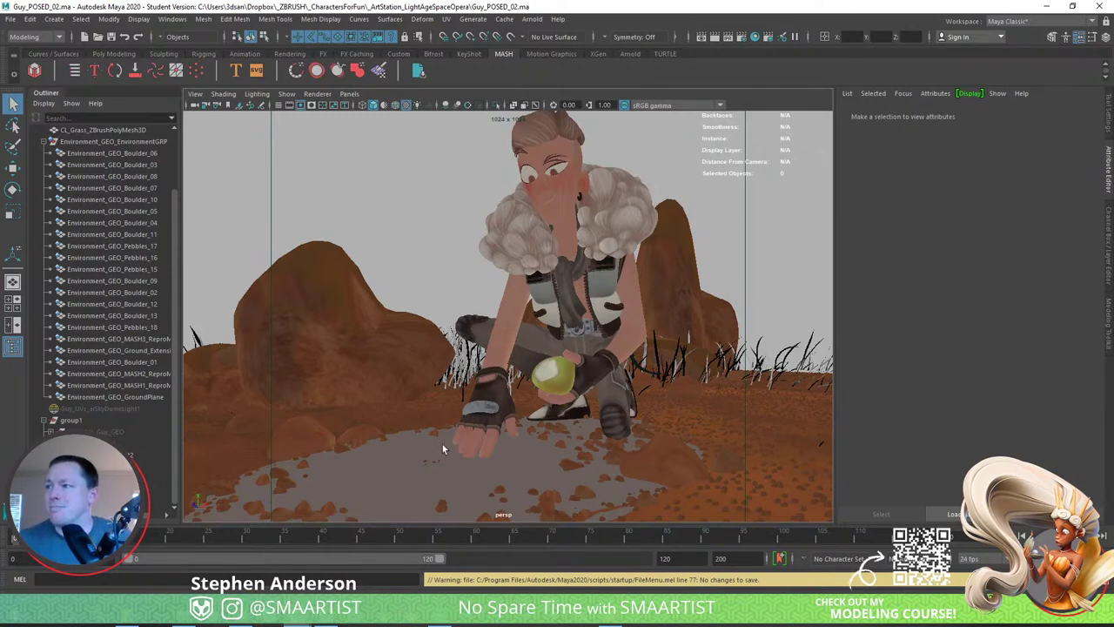
Switch to ZBrush and examine the decimated Ground_Extension mesh's surface detail and polygon density with and without PolyFrame.
{"action": "left_click", "coordinate": [336, 622]}
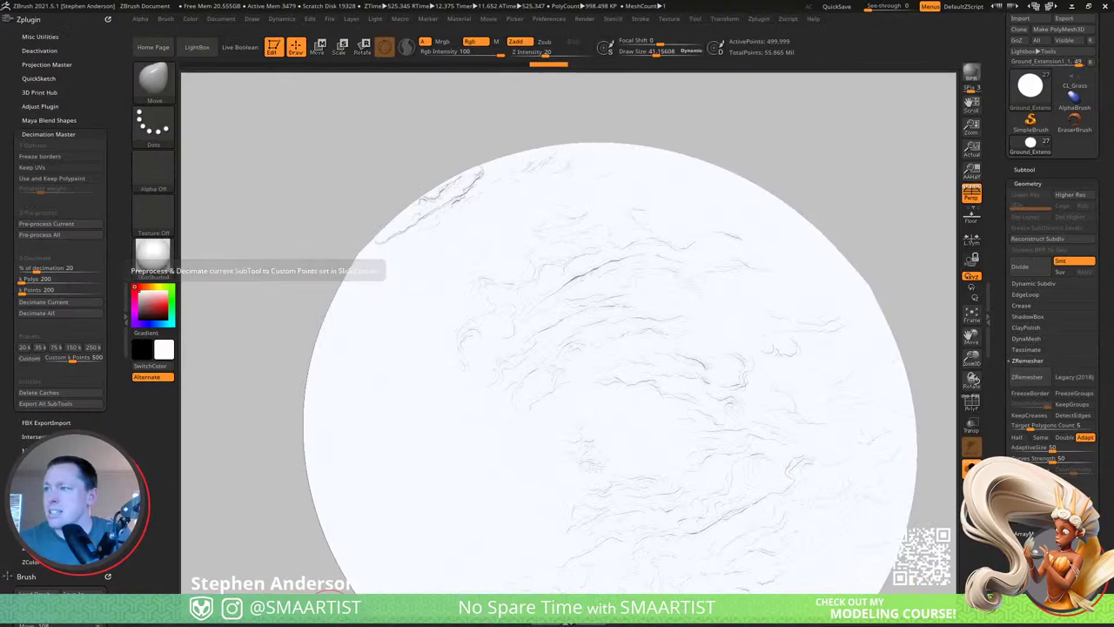
{"action": "left_click_drag", "start_coordinate": [282, 254], "coordinate": [284, 180]}
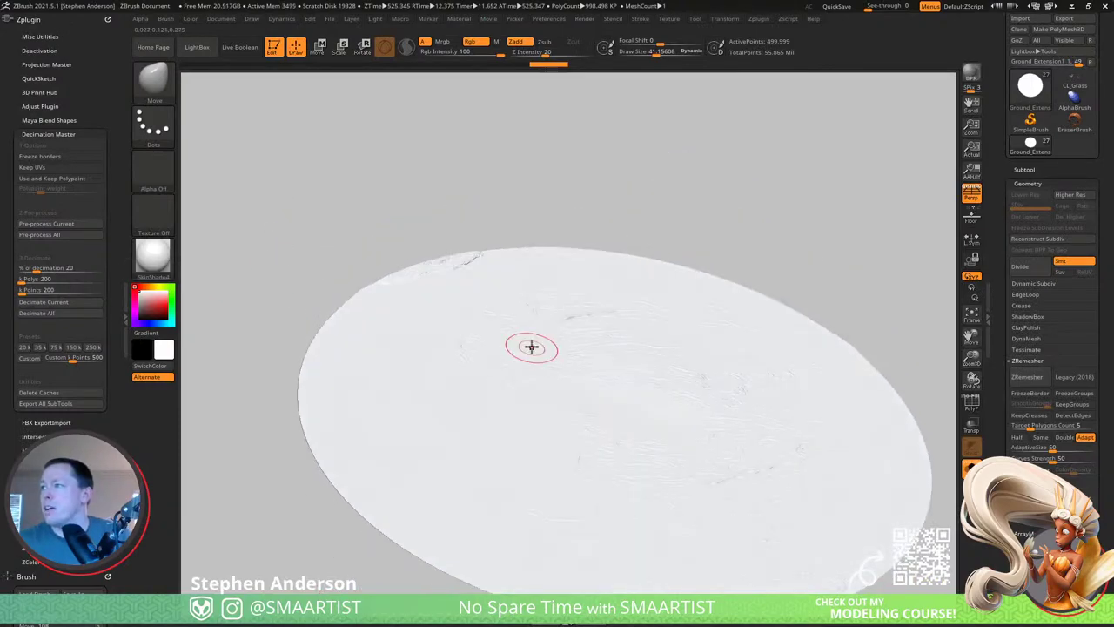
{"action": "right_click_drag", "start_coordinate": [581, 386], "coordinate": [659, 433], "text": "ctrl"}
{"action": "key", "text": "shift+f"}
{"action": "key", "text": "shift+f"}
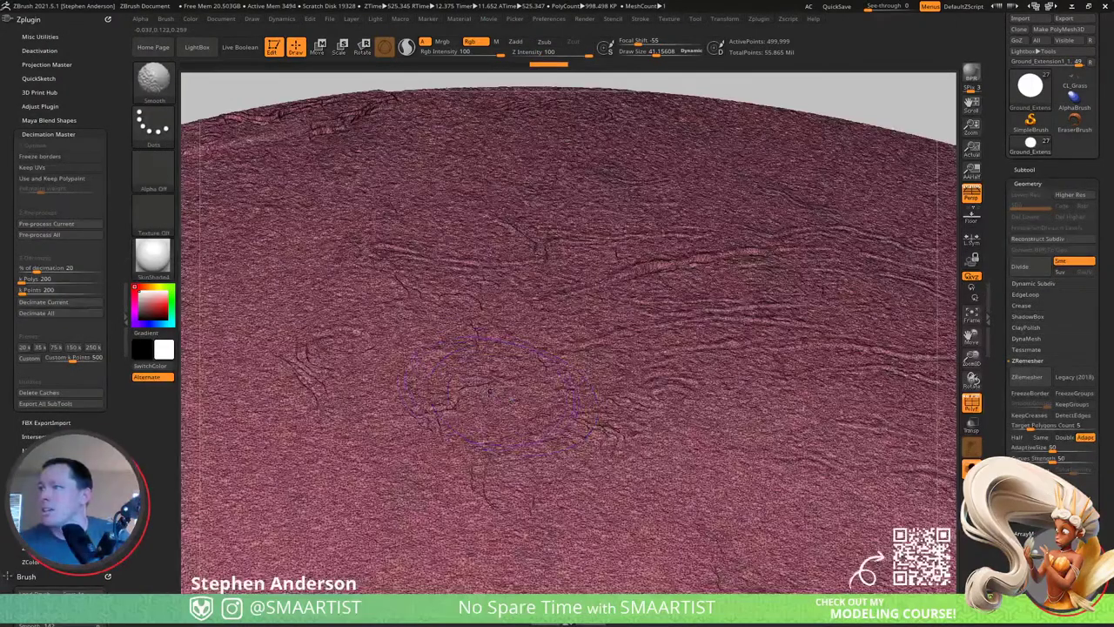
{"action": "right_click_drag", "start_coordinate": [399, 345], "coordinate": [654, 412], "text": "ctrl"}
{"action": "right_click_drag", "start_coordinate": [574, 377], "coordinate": [442, 299]}
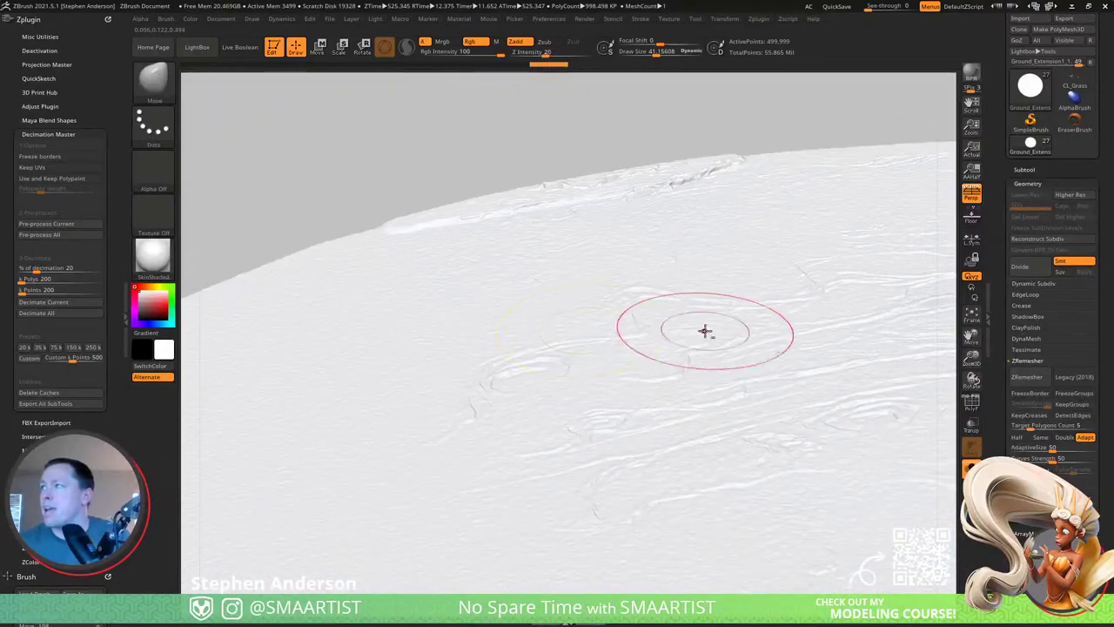
{"action": "right_click_drag", "start_coordinate": [704, 331], "coordinate": [479, 248]}
{"action": "right_click_drag", "start_coordinate": [597, 304], "coordinate": [646, 368]}
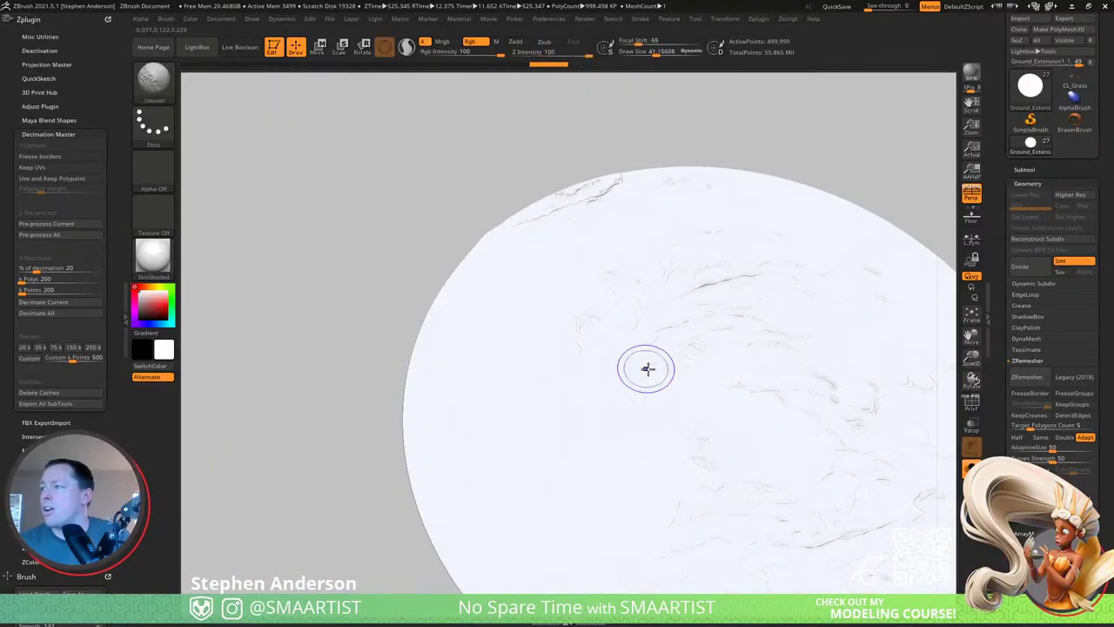
{"action": "key", "text": "shift+f"}
{"action": "mouse_move", "coordinate": [725, 349]}
{"action": "right_mouse_down", "text": "alt"}
{"action": "mouse_move", "coordinate": [593, 318]}
{"action": "mouse_move", "coordinate": [522, 331]}
{"action": "right_mouse_up", "text": "alt"}
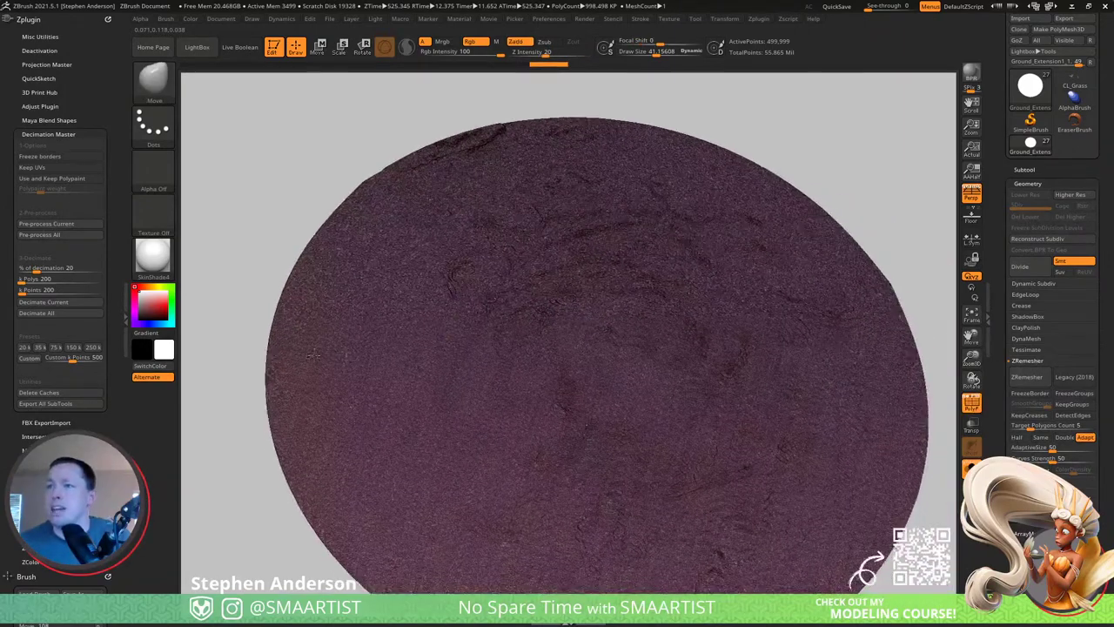
Decimate the Ground_Extension1_1 subtool to 150k points and check its surface detail up close without PolyFrame.
{"action": "left_click", "coordinate": [75, 348]}
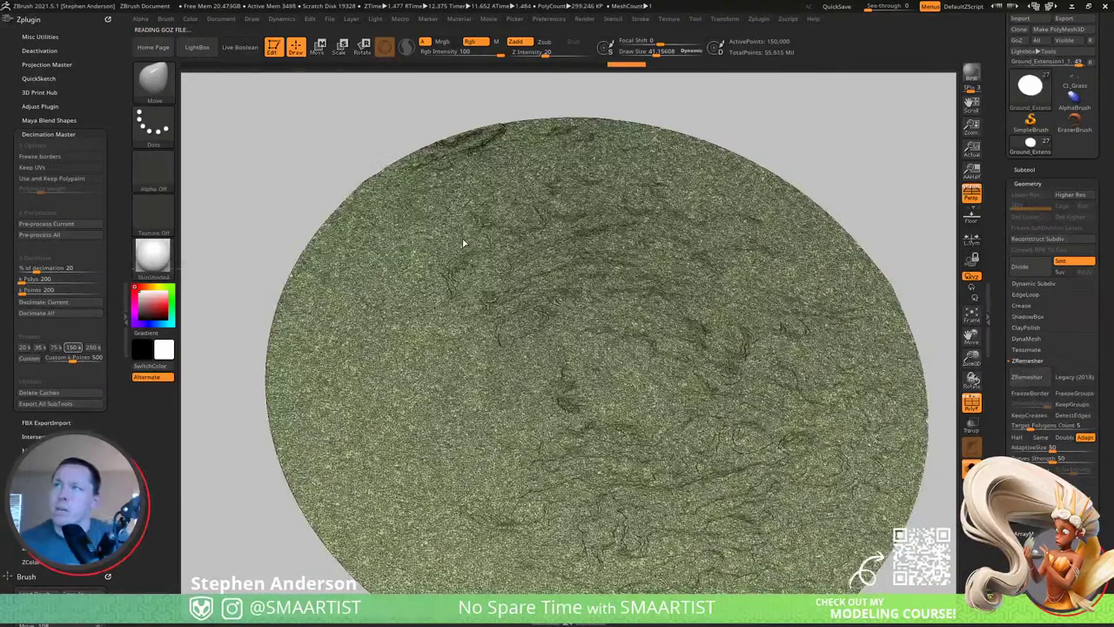
{"action": "left_click", "coordinate": [24, 348]}
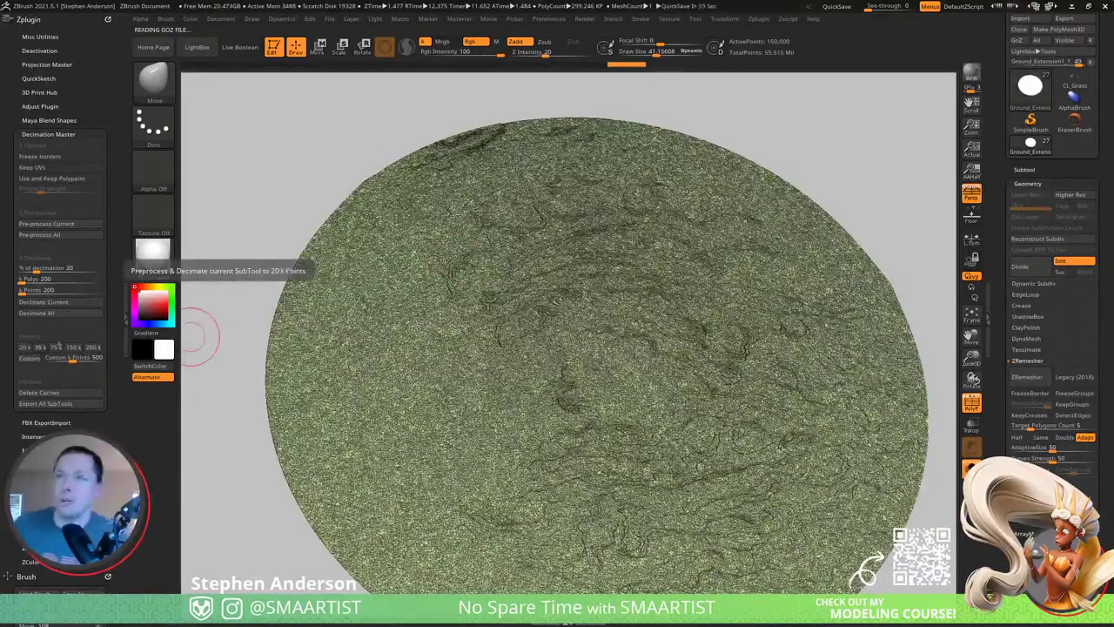
{"action": "right_click_drag", "start_coordinate": [501, 378], "coordinate": [702, 507]}
{"action": "key", "text": "shift+f"}
{"action": "right_click_drag", "start_coordinate": [549, 385], "coordinate": [552, 375], "text": "ctrl"}
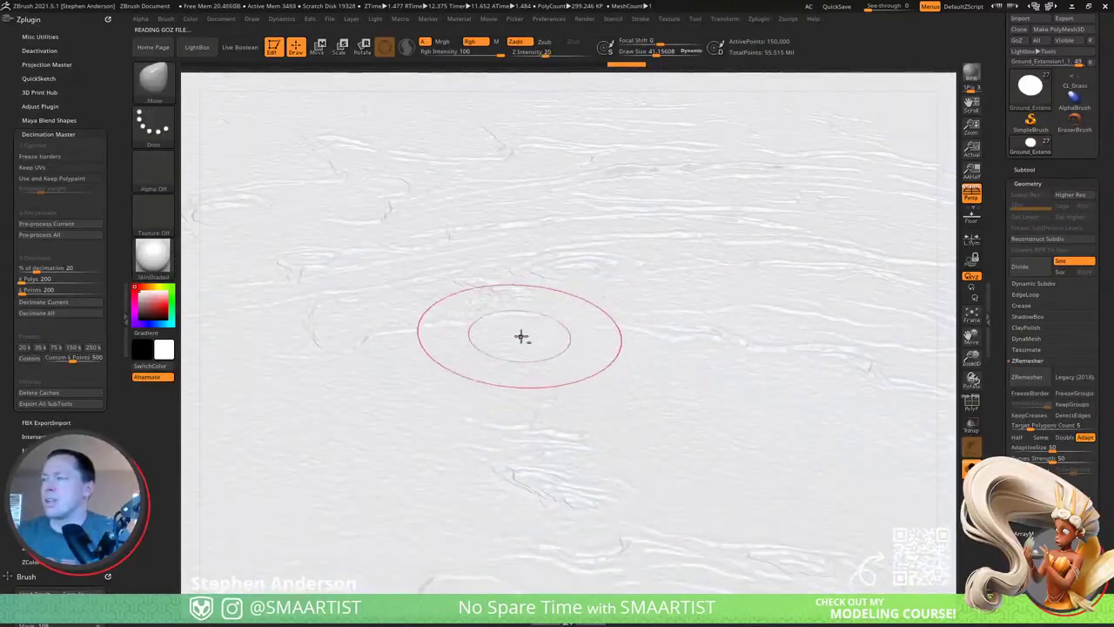
{"action": "right_click_drag", "start_coordinate": [520, 336], "coordinate": [614, 354], "text": "alt"}
Decimate the Ground_Extension1_1 subtool further to 20k points and check the triangle mesh with PolyFrame.
{"action": "left_click", "coordinate": [33, 351]}
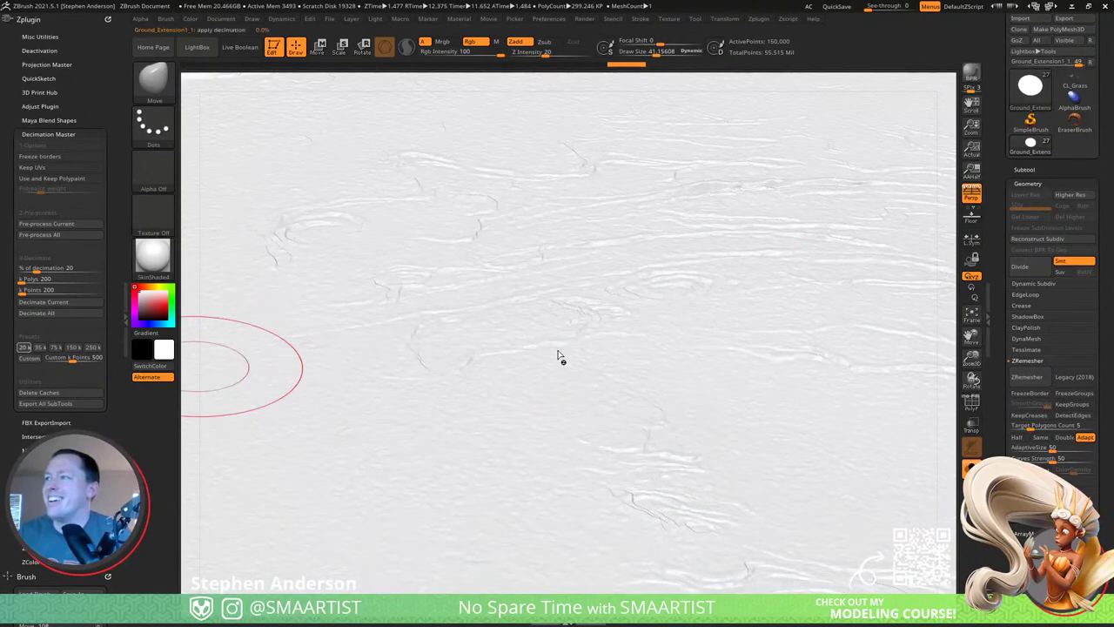
{"action": "key", "text": "shift+f"}
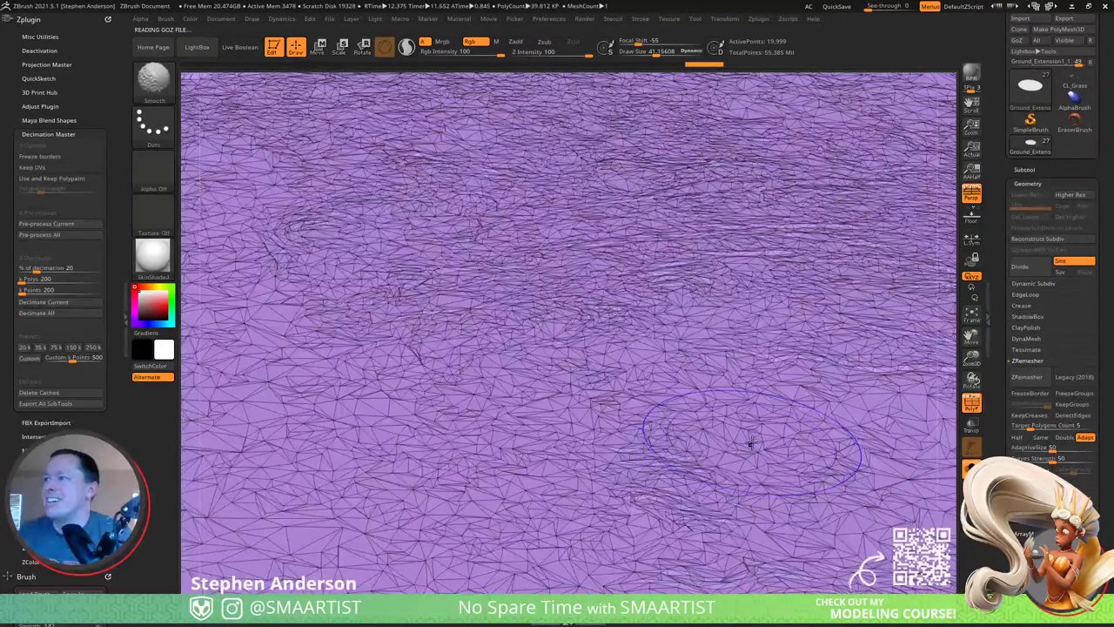
{"action": "key", "text": "shift+f"}
{"action": "right_click_drag", "start_coordinate": [766, 418], "coordinate": [574, 301], "text": "ctrl"}
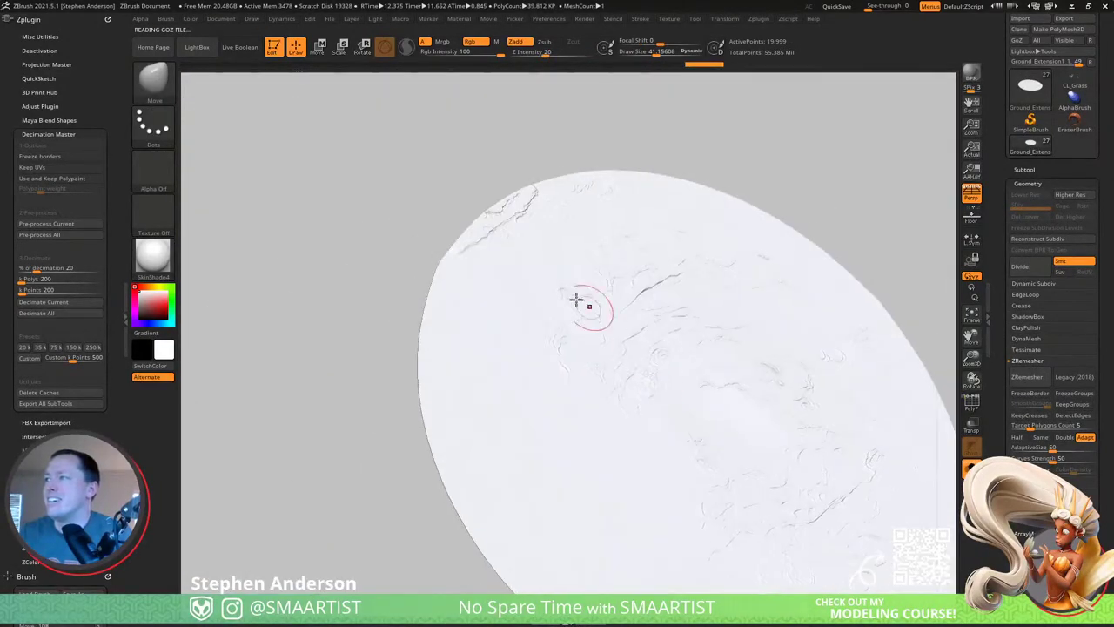
Examine the 20k ground mesh's cracks, rim and triangle distribution with and without PolyFrame.
{"action": "mouse_move", "coordinate": [517, 213]}
{"action": "right_mouse_down", "text": "ctrl"}
{"action": "mouse_move", "coordinate": [588, 272]}
{"action": "mouse_move", "coordinate": [616, 318]}
{"action": "mouse_move", "coordinate": [609, 299]}
{"action": "mouse_move", "coordinate": [601, 305]}
{"action": "right_mouse_up", "text": "ctrl"}
{"action": "key", "text": "shift+f"}
{"action": "key", "text": "shift+f"}
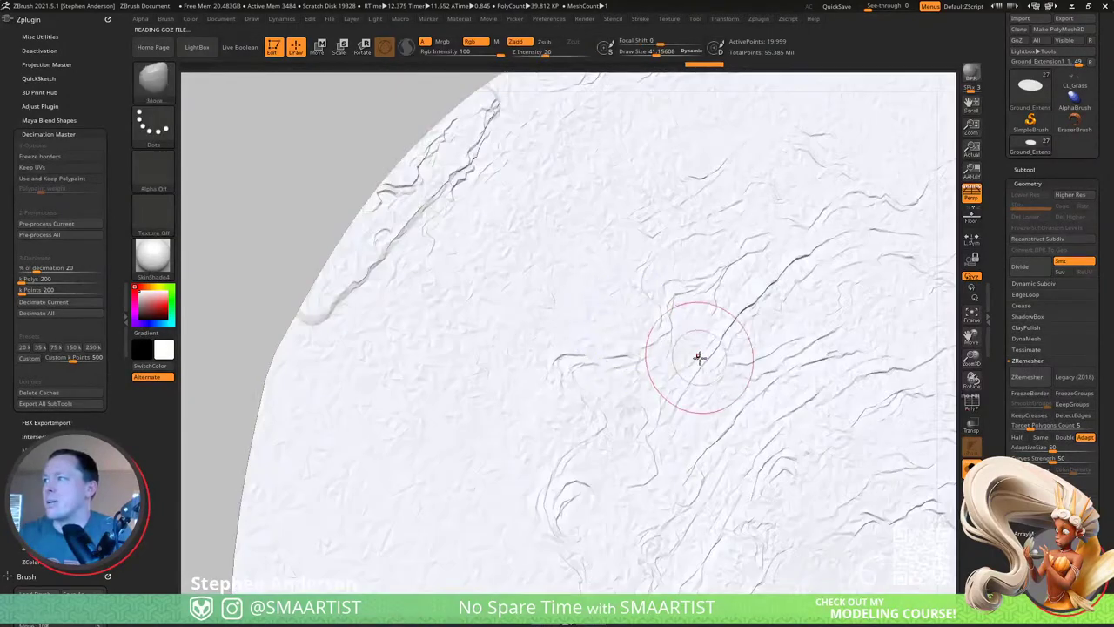
{"action": "mouse_move", "coordinate": [702, 356]}
{"action": "right_mouse_down", "text": "ctrl"}
{"action": "mouse_move", "coordinate": [647, 323]}
{"action": "mouse_move", "coordinate": [610, 331]}
{"action": "mouse_move", "coordinate": [626, 288]}
{"action": "mouse_move", "coordinate": [674, 388]}
{"action": "mouse_move", "coordinate": [682, 314]}
{"action": "mouse_move", "coordinate": [682, 352]}
{"action": "right_mouse_up", "text": "ctrl"}
{"action": "key", "text": "shift+f"}
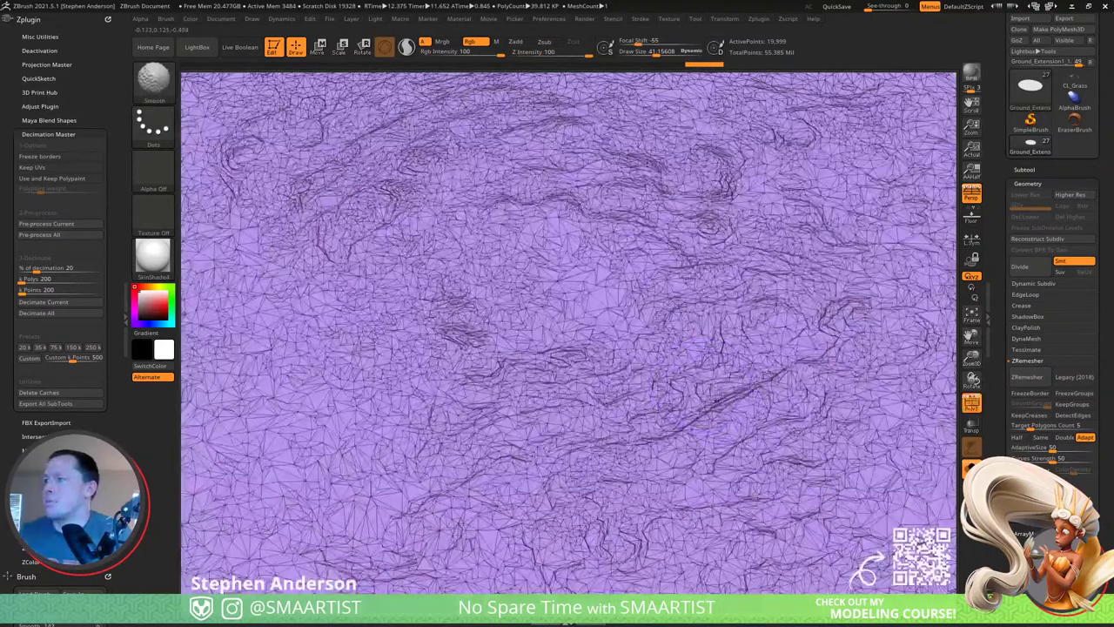
{"action": "right_click_drag", "start_coordinate": [738, 405], "coordinate": [657, 343], "text": "ctrl"}
{"action": "key", "text": "shift+f"}
{"action": "mouse_move", "coordinate": [758, 353]}
{"action": "right_mouse_down"}
{"action": "mouse_move", "coordinate": [721, 418]}
{"action": "mouse_move", "coordinate": [765, 454]}
{"action": "mouse_move", "coordinate": [749, 320]}
{"action": "mouse_move", "coordinate": [760, 371]}
{"action": "right_mouse_up"}
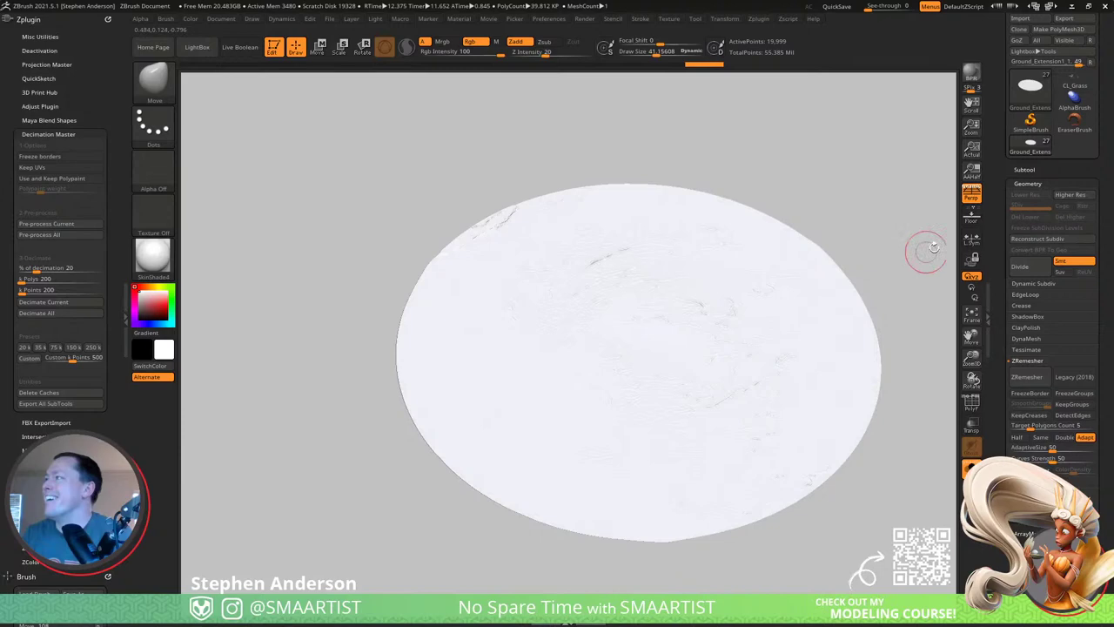
Turn off Solo mode and leave only the Ground_Extension and Ground_Extension1_1 subtools visible.
{"action": "left_click", "coordinate": [1025, 169]}
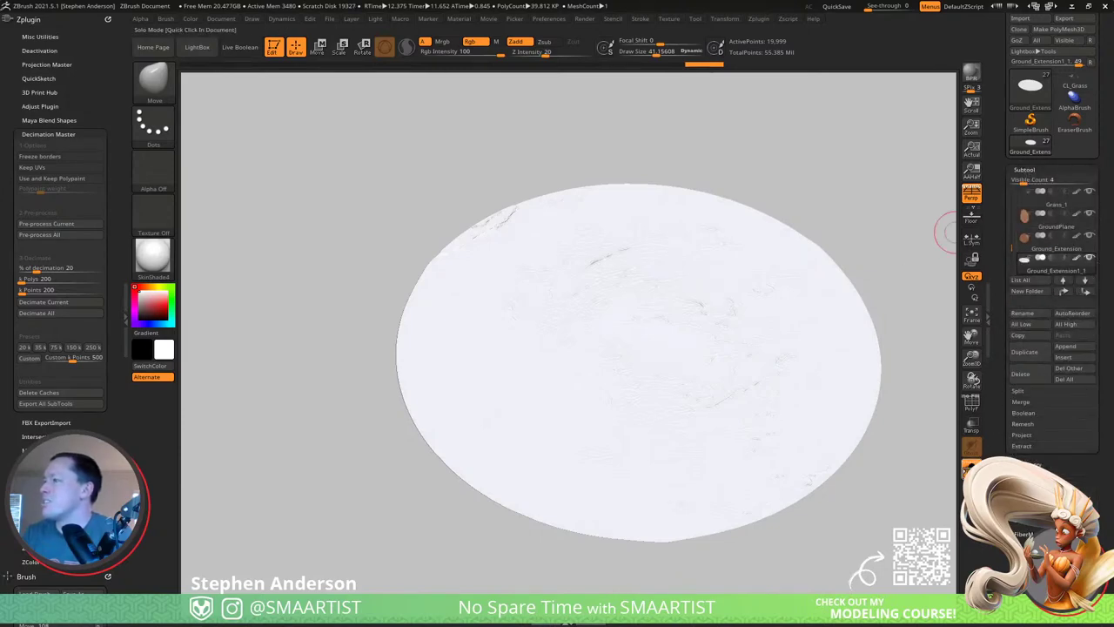
{"action": "left_click", "coordinate": [971, 470]}
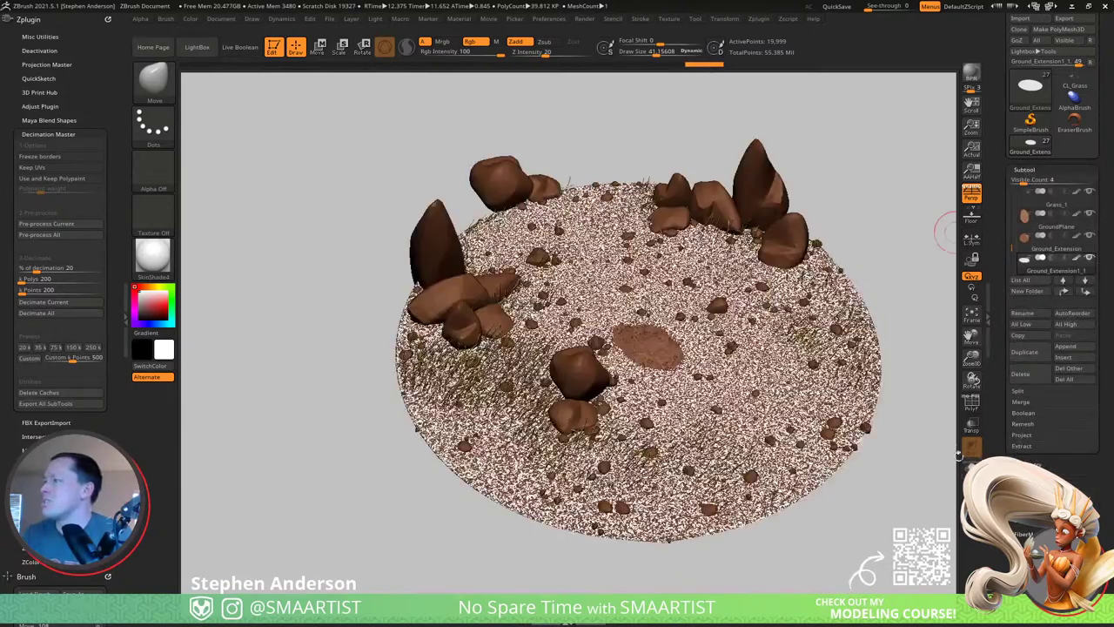
{"action": "left_click", "coordinate": [1090, 258], "text": "shift"}
{"action": "left_click", "coordinate": [1089, 236]}
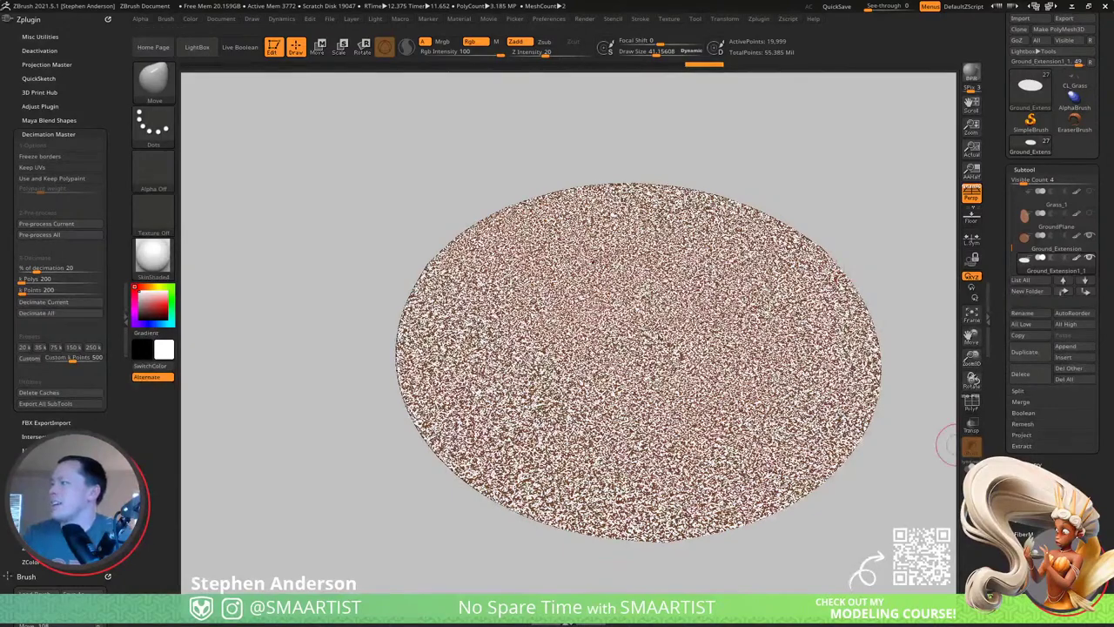
Project the original Ground_Extension's detail and color onto the decimated Ground_Extension1_1 mesh with ProjectAll.
{"action": "left_click", "coordinate": [1026, 436]}
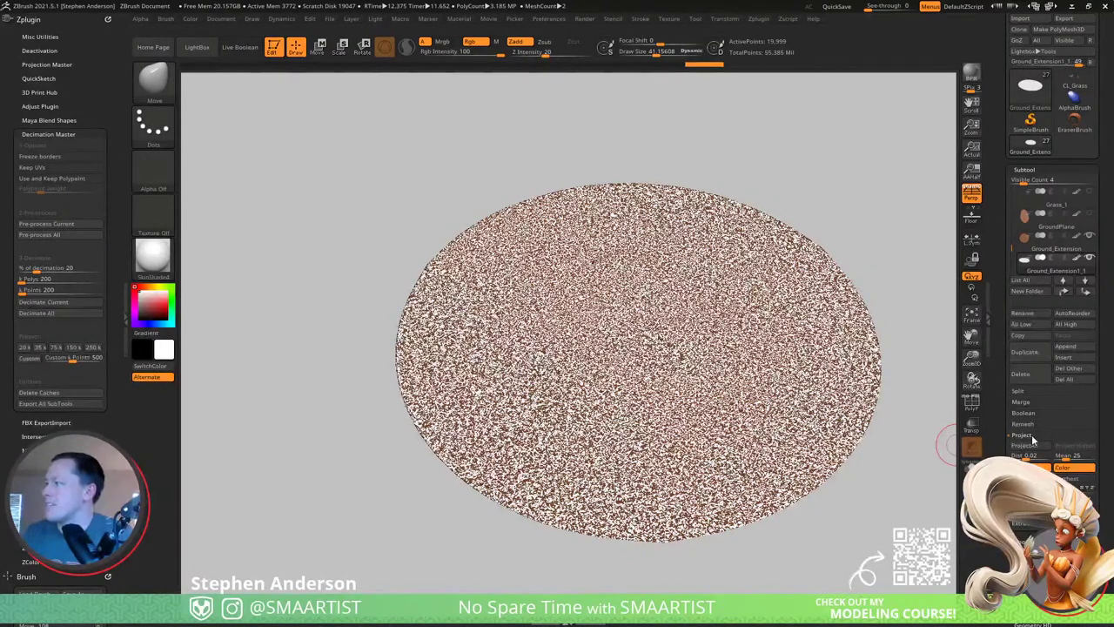
{"action": "left_click_drag", "start_coordinate": [881, 169], "coordinate": [876, 219]}
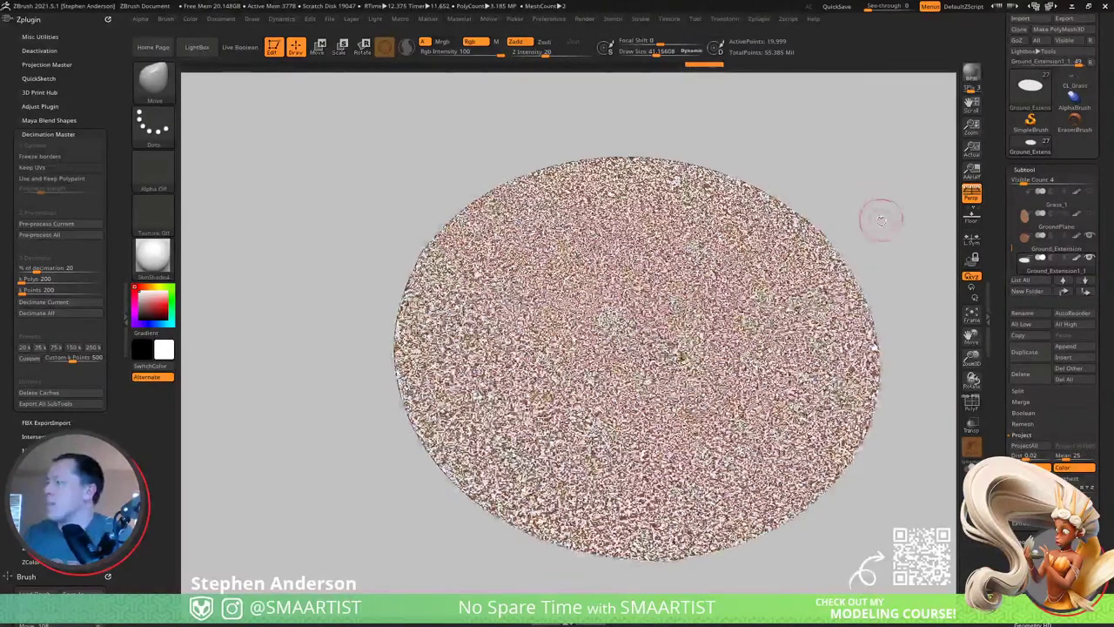
{"action": "left_click", "coordinate": [1041, 255]}
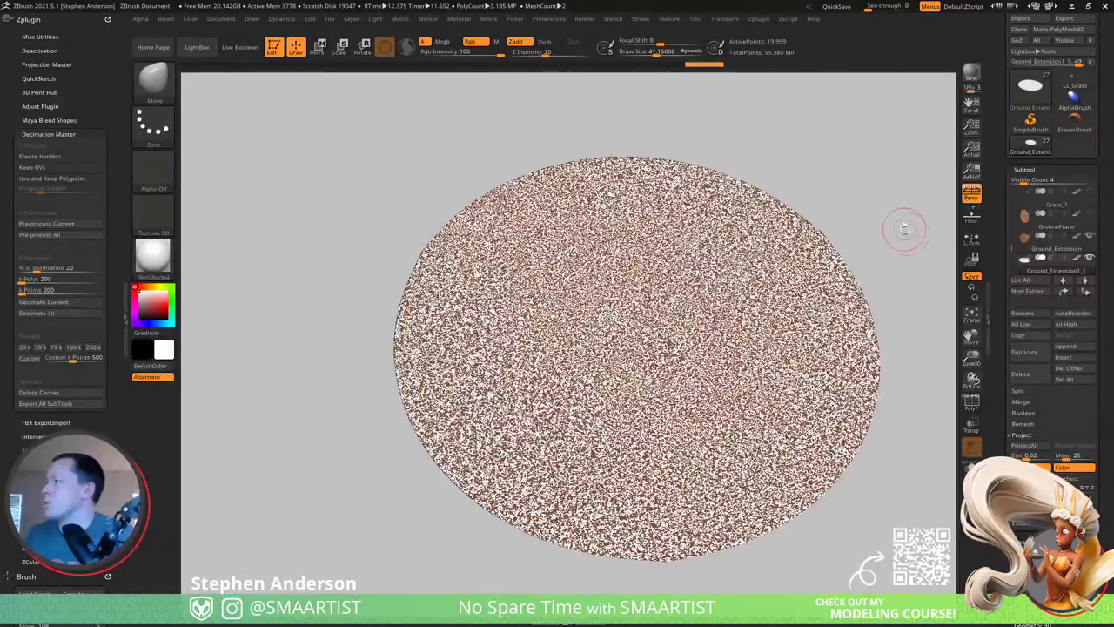
{"action": "right_click_drag", "start_coordinate": [837, 214], "coordinate": [787, 226], "text": "ctrl"}
{"action": "right_click_drag", "start_coordinate": [574, 294], "coordinate": [570, 248], "text": "alt"}
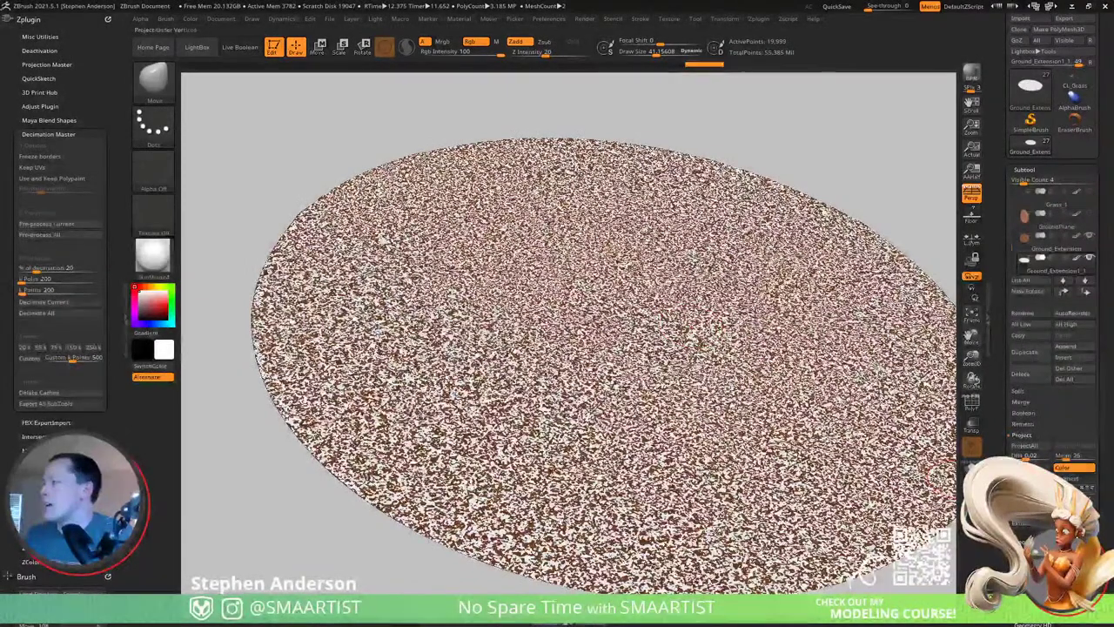
{"action": "left_click", "coordinate": [1036, 448]}
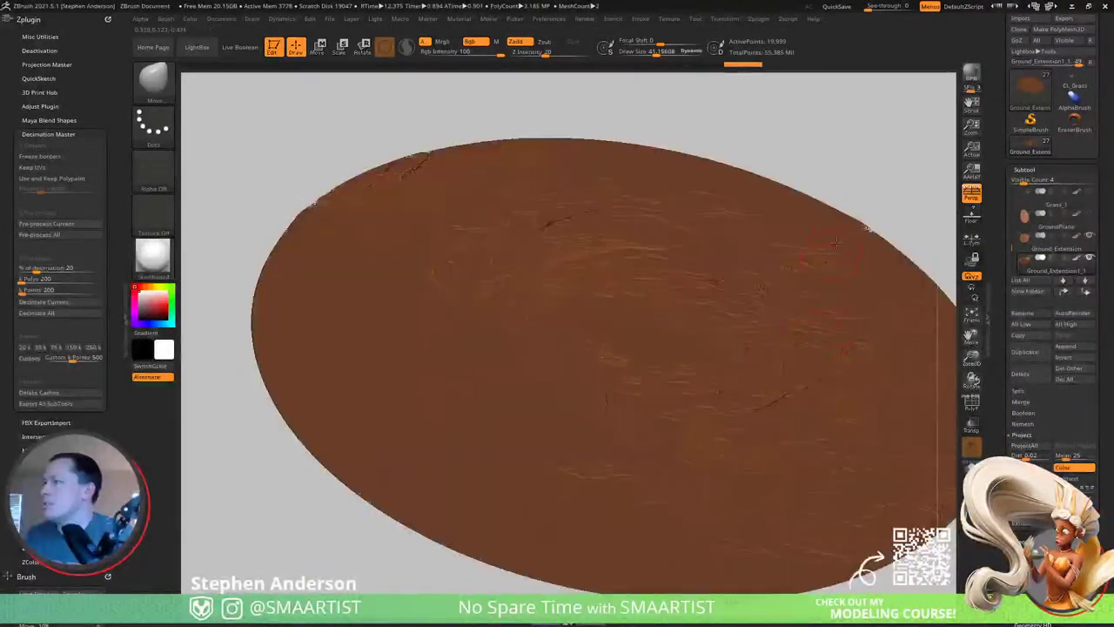
Reduce the Draw Size to about 13.7, nudge the rim at the white patch with the Move brush and run ProjectAll again.
{"action": "right_click_drag", "start_coordinate": [856, 192], "coordinate": [828, 195], "text": "alt"}
{"action": "right_click_drag", "start_coordinate": [686, 267], "coordinate": [515, 286]}
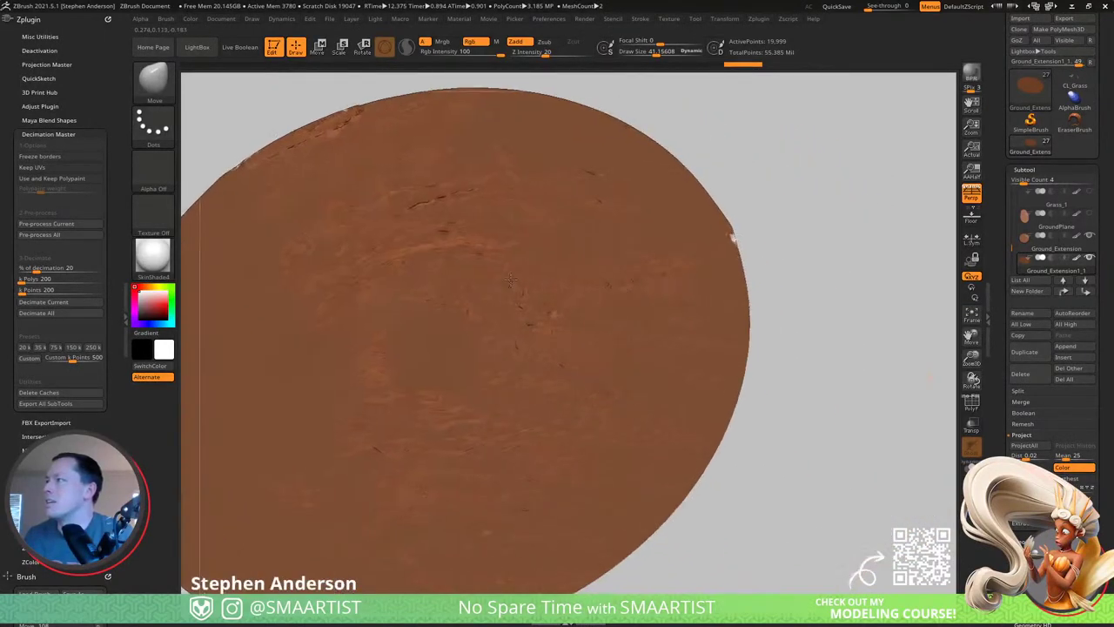
{"action": "right_click_drag", "start_coordinate": [714, 226], "coordinate": [798, 415], "text": "ctrl"}
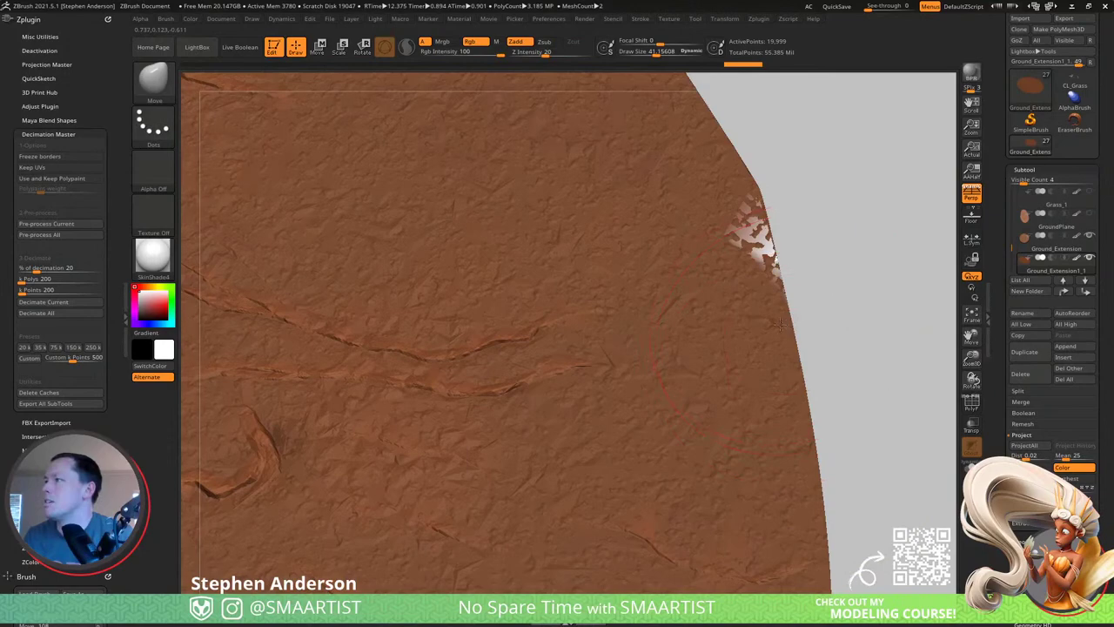
{"action": "mouse_move", "coordinate": [796, 318]}
{"action": "right_mouse_down"}
{"action": "mouse_move", "coordinate": [783, 243]}
{"action": "mouse_move", "coordinate": [858, 530]}
{"action": "right_mouse_up"}
{"action": "mouse_move", "coordinate": [765, 298]}
{"action": "right_mouse_down"}
{"action": "mouse_move", "coordinate": [737, 288]}
{"action": "mouse_move", "coordinate": [842, 279]}
{"action": "mouse_move", "coordinate": [862, 304]}
{"action": "mouse_move", "coordinate": [826, 274]}
{"action": "mouse_move", "coordinate": [788, 205]}
{"action": "right_mouse_up"}
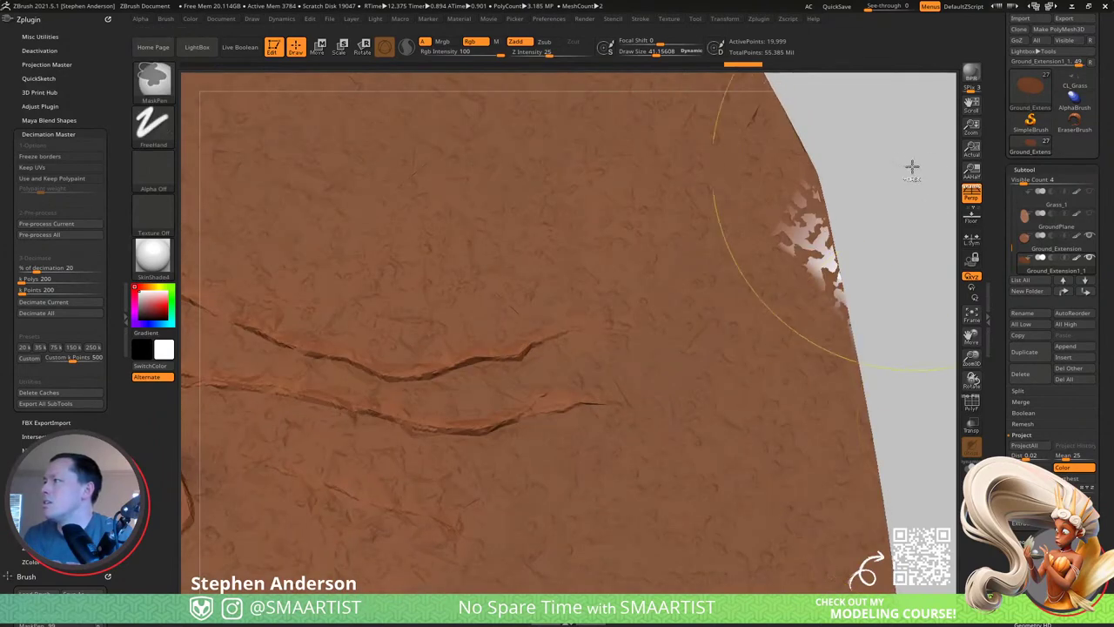
{"action": "left_click_drag", "start_coordinate": [890, 165], "coordinate": [903, 232], "text": "ctrl"}
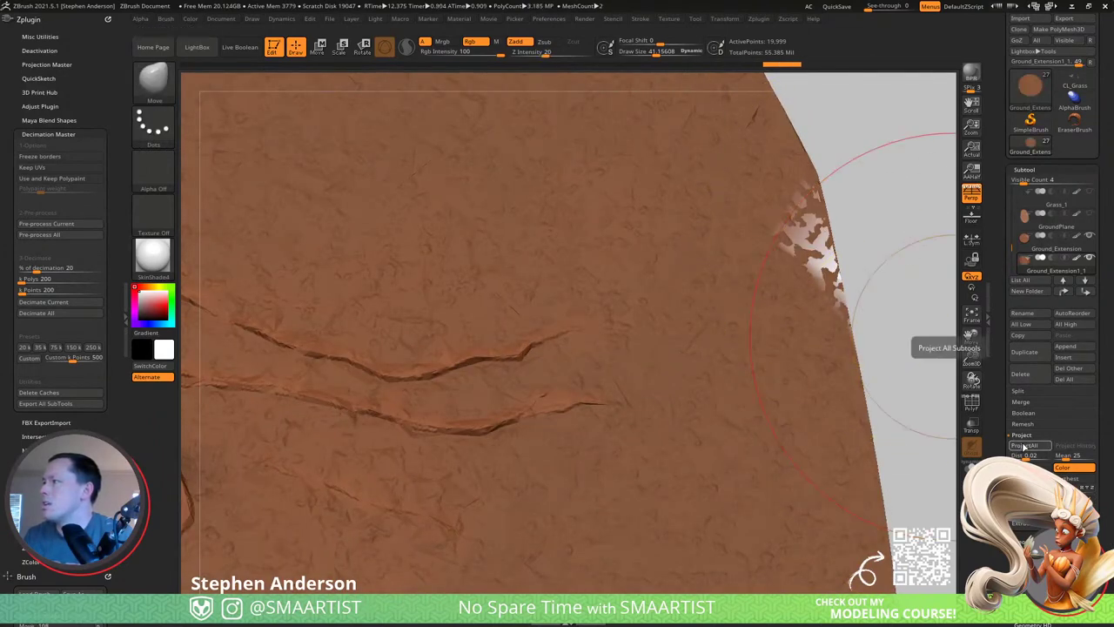
{"action": "key", "text": "s"}
{"action": "left_click_drag", "start_coordinate": [836, 258], "coordinate": [838, 271]}
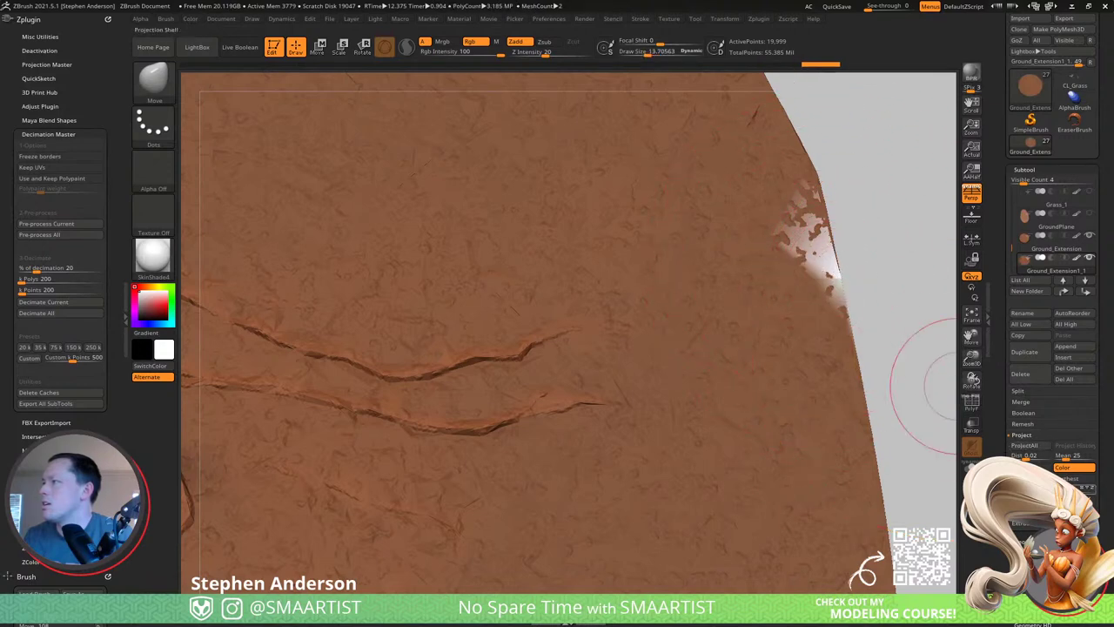
{"action": "left_click", "coordinate": [1041, 446]}
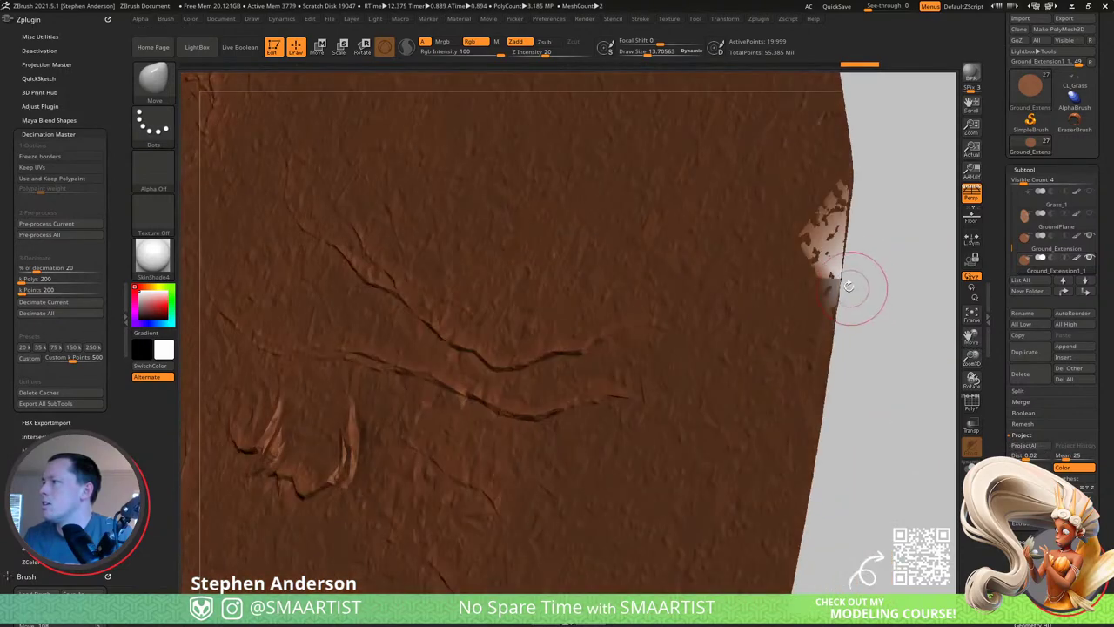
Check the remaining white patch on the rim from another angle and repeat the ProjectAll projection.
{"action": "left_click_drag", "start_coordinate": [862, 284], "coordinate": [890, 291]}
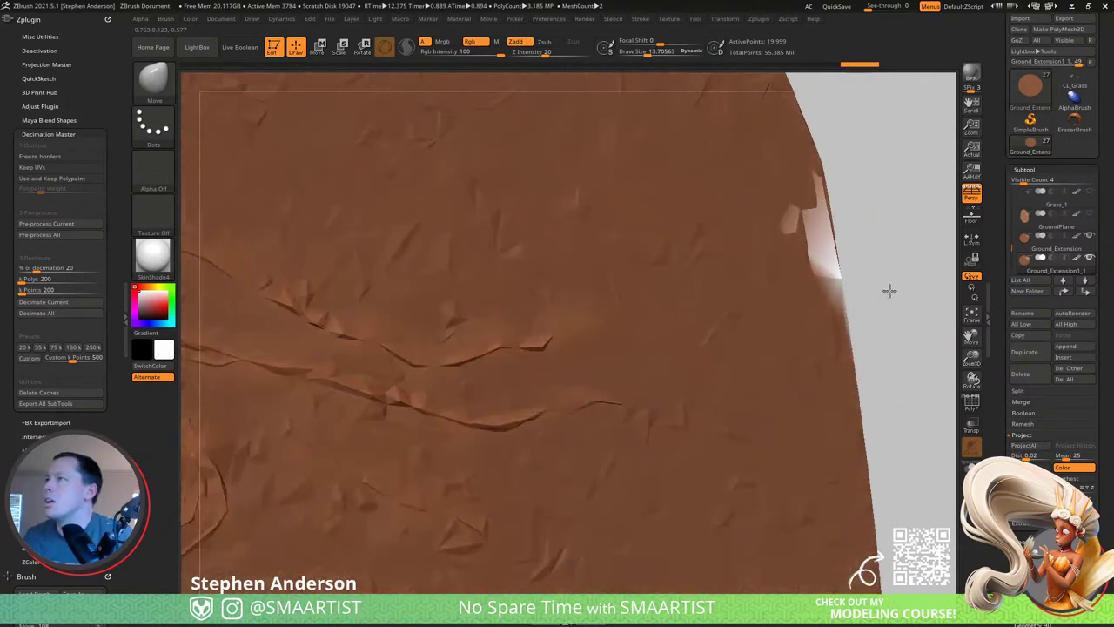
{"action": "key", "text": "ctrl+shift+z"}
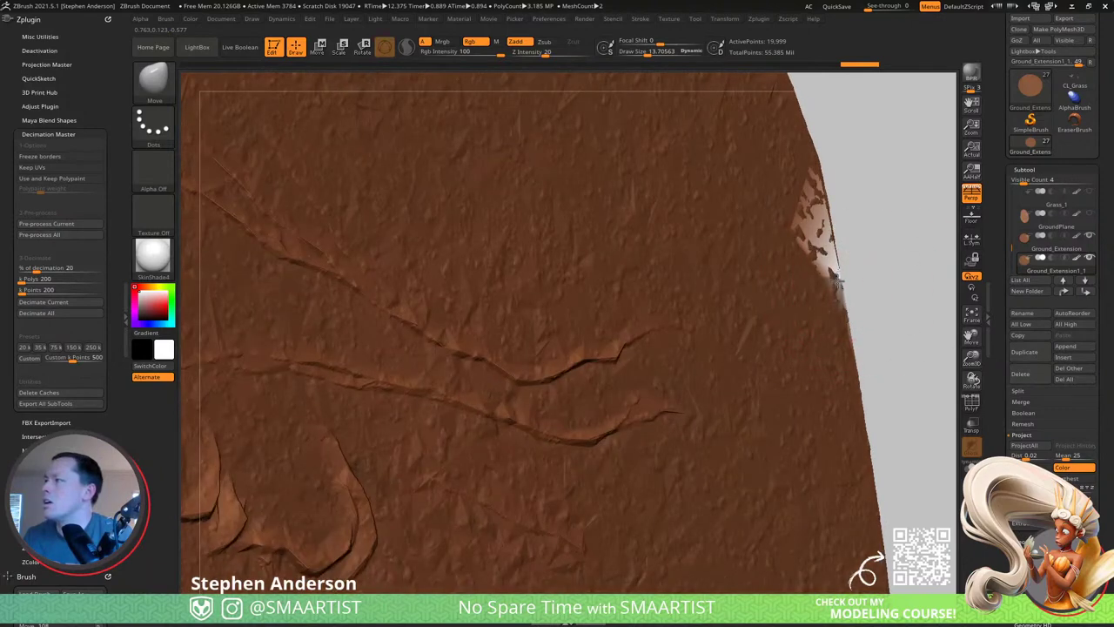
{"action": "key", "text": "ctrl+shift+z"}
{"action": "left_click", "coordinate": [1025, 445]}
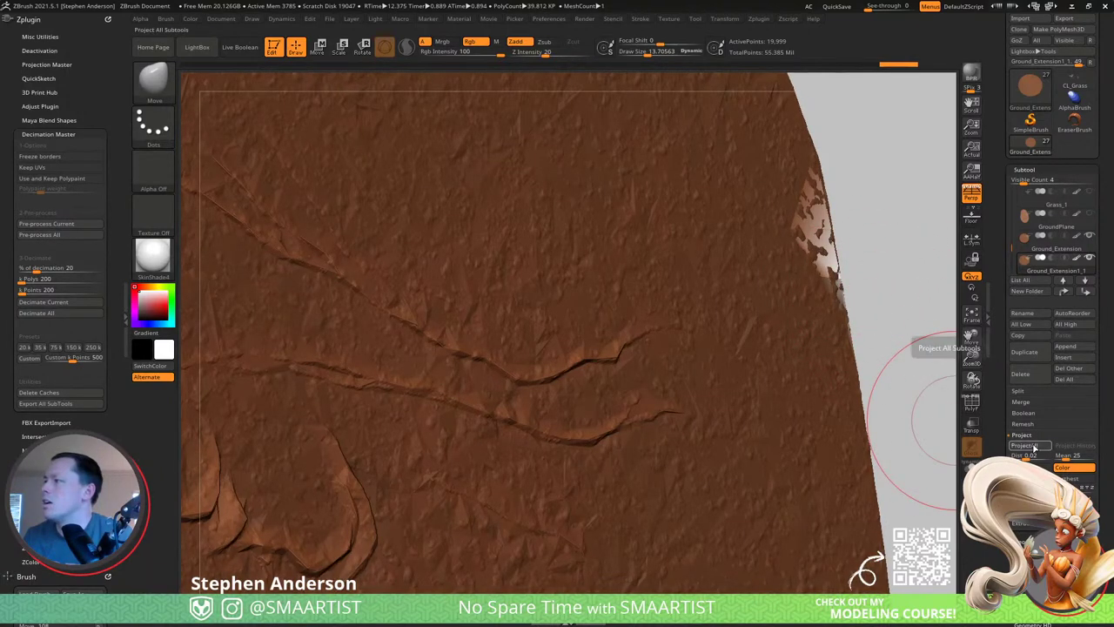
Reshape the decimated mesh's edge with the Move brush at the white patch beside the large crack on the rim.
{"action": "right_click_drag", "start_coordinate": [888, 286], "coordinate": [560, 339], "text": "ctrl"}
{"action": "right_click_drag", "start_coordinate": [415, 102], "coordinate": [822, 624], "text": "alt"}
{"action": "key", "text": "ctrl+z"}
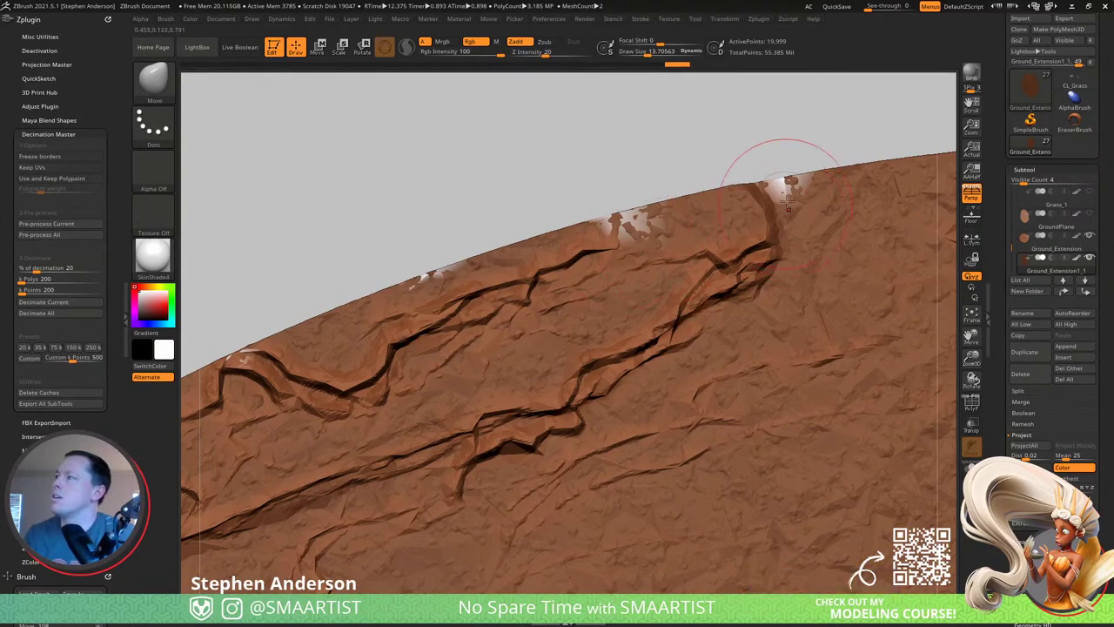
{"action": "key", "text": "ctrl+z"}
{"action": "key", "text": "ctrl+z"}
{"action": "key", "text": "ctrl+z"}
{"action": "key", "text": "ctrl+z"}
{"action": "key", "text": "ctrl+z"}
{"action": "key", "text": "ctrl+z"}
{"action": "key", "text": "ctrl+z"}
{"action": "key", "text": "ctrl+z"}
{"action": "key", "text": "ctrl+z"}
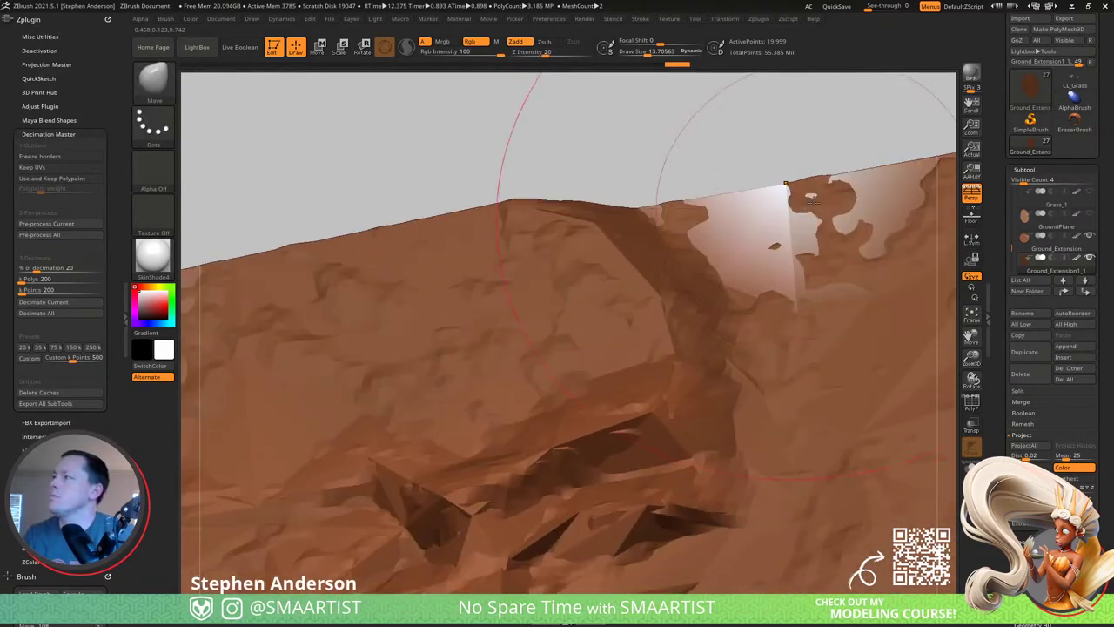
{"action": "left_click_drag", "start_coordinate": [783, 195], "coordinate": [779, 204]}
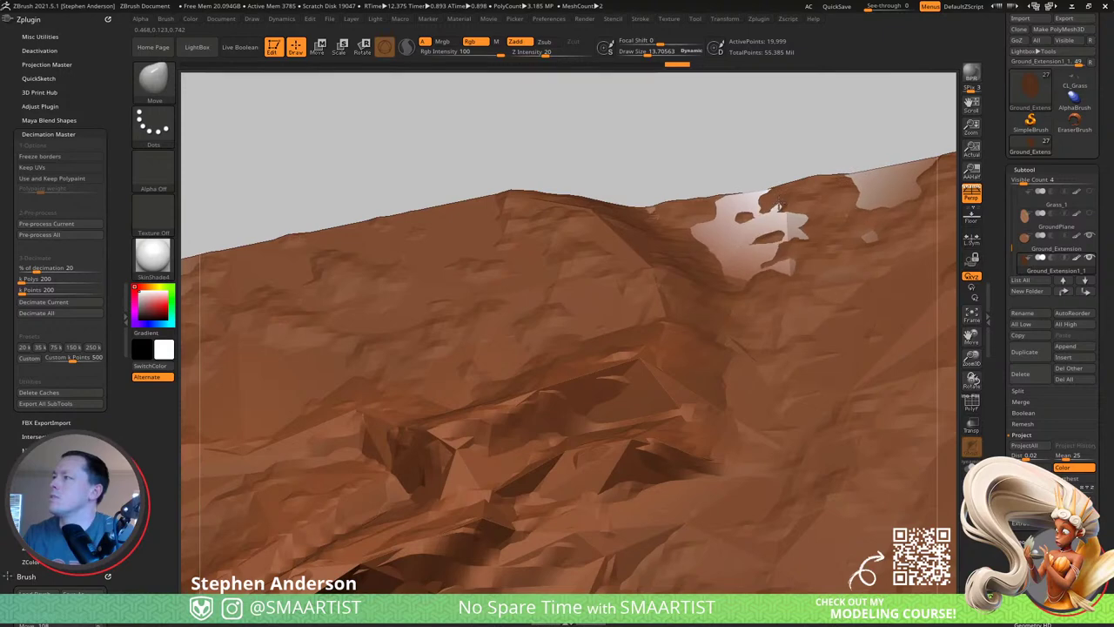
Adjust the neighbouring stretches of the rim with the Move brush where further white patches remain.
{"action": "mouse_move", "coordinate": [557, 139]}
{"action": "left_mouse_down"}
{"action": "mouse_move", "coordinate": [396, 253]}
{"action": "mouse_move", "coordinate": [520, 226]}
{"action": "mouse_move", "coordinate": [474, 209]}
{"action": "mouse_move", "coordinate": [483, 233]}
{"action": "left_mouse_up"}
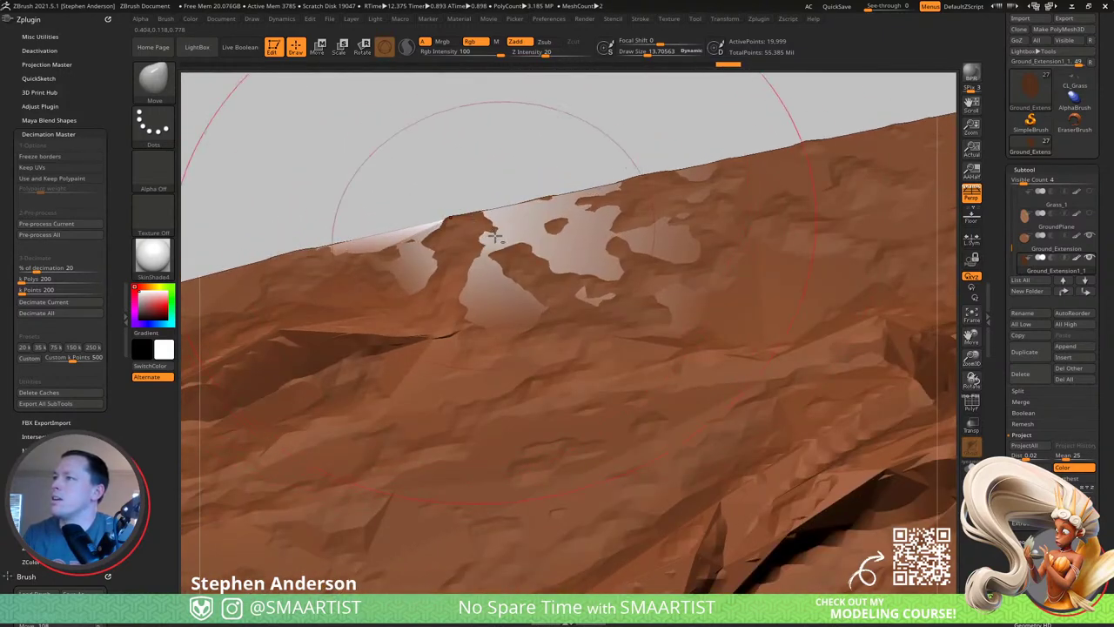
{"action": "mouse_move", "coordinate": [493, 239]}
{"action": "right_mouse_down"}
{"action": "mouse_move", "coordinate": [820, 182]}
{"action": "mouse_move", "coordinate": [386, 261]}
{"action": "mouse_move", "coordinate": [825, 180]}
{"action": "right_mouse_up"}
{"action": "key", "text": "ctrl+z"}
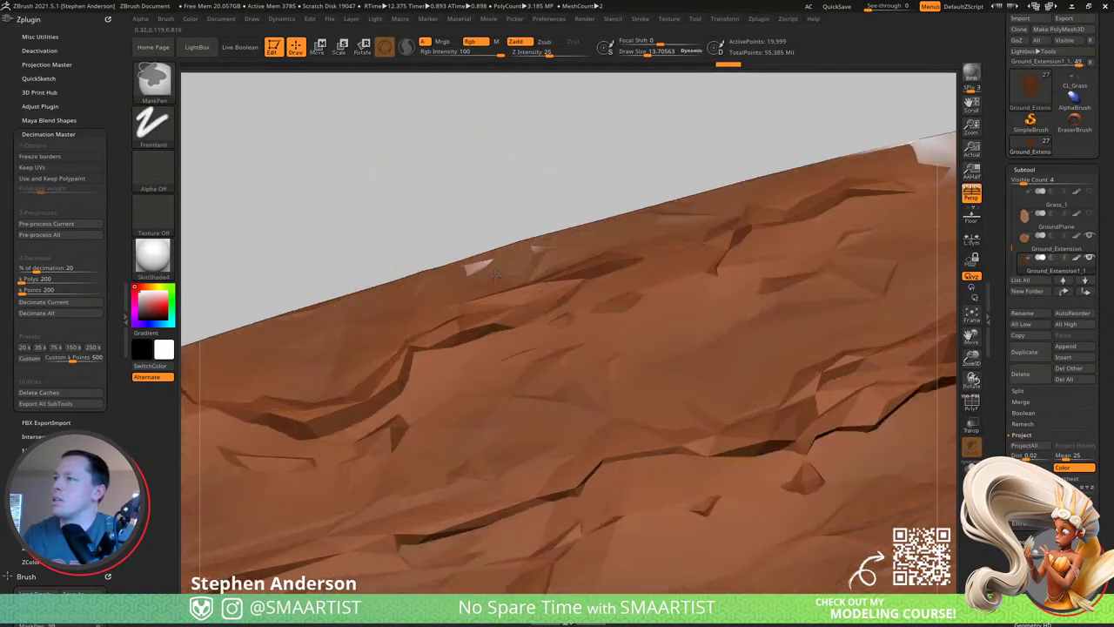
{"action": "mouse_move", "coordinate": [822, 180]}
{"action": "left_mouse_down"}
{"action": "mouse_move", "coordinate": [597, 223]}
{"action": "mouse_move", "coordinate": [632, 216]}
{"action": "left_mouse_up"}
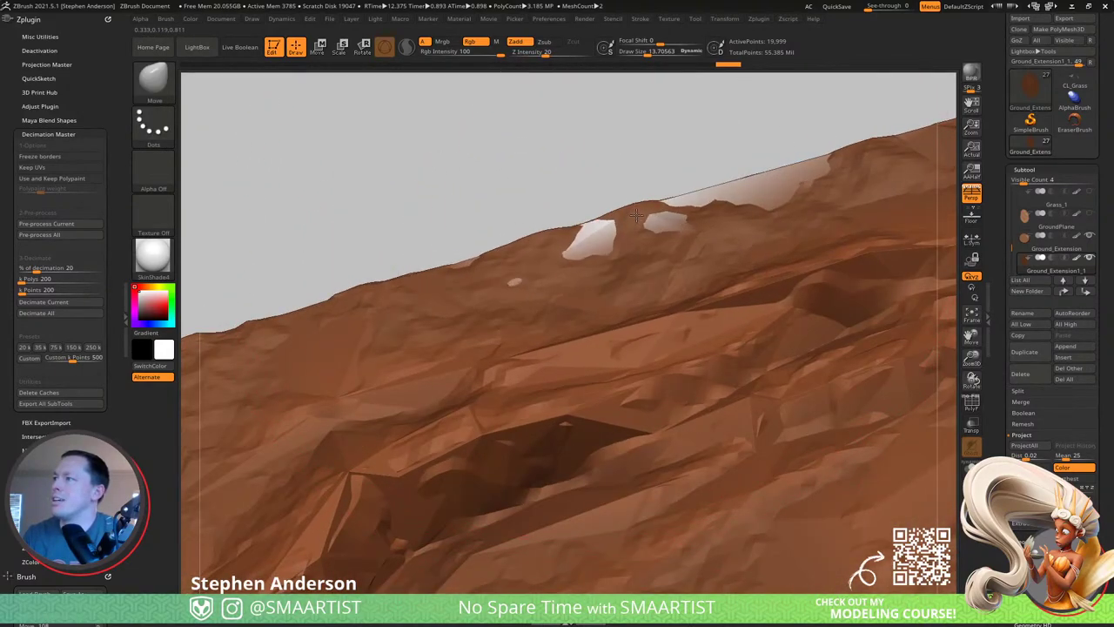
{"action": "right_click_drag", "start_coordinate": [631, 216], "coordinate": [766, 179], "text": "ctrl"}
{"action": "left_click_drag", "start_coordinate": [494, 289], "coordinate": [466, 297]}
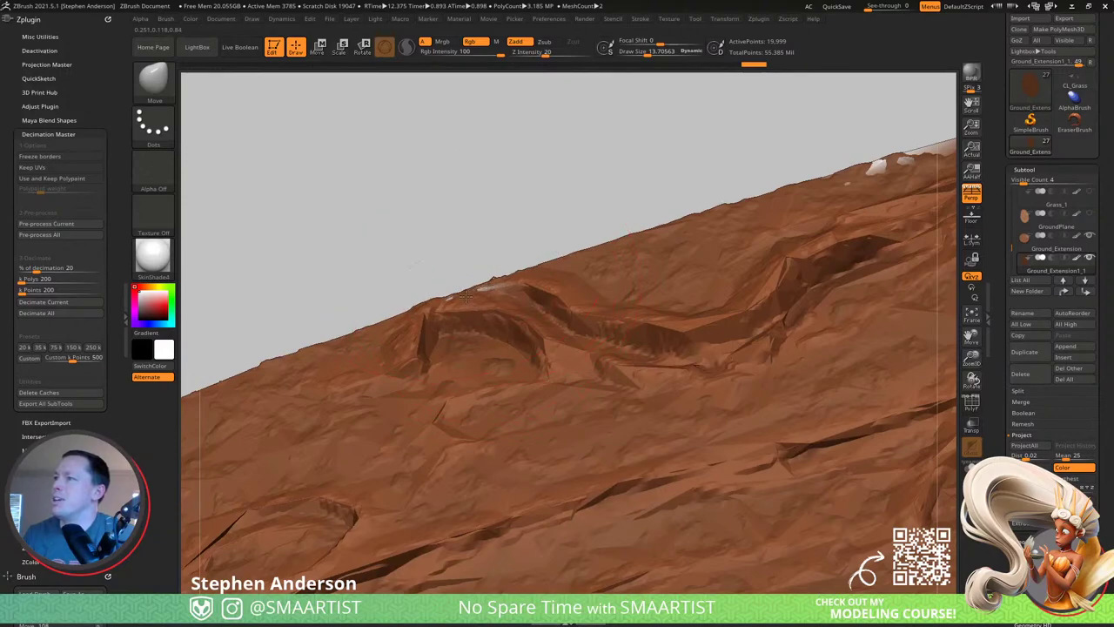
Nudge the rim around the curved crack with the Move brush and project the original ground's detail and color again.
{"action": "right_click_drag", "start_coordinate": [468, 299], "coordinate": [412, 338]}
{"action": "mouse_move", "coordinate": [411, 339]}
{"action": "left_mouse_down"}
{"action": "mouse_move", "coordinate": [408, 269]}
{"action": "mouse_move", "coordinate": [493, 296]}
{"action": "left_mouse_up"}
{"action": "left_click_drag", "start_coordinate": [630, 268], "coordinate": [624, 288]}
{"action": "key", "text": "ctrl+shift+z"}
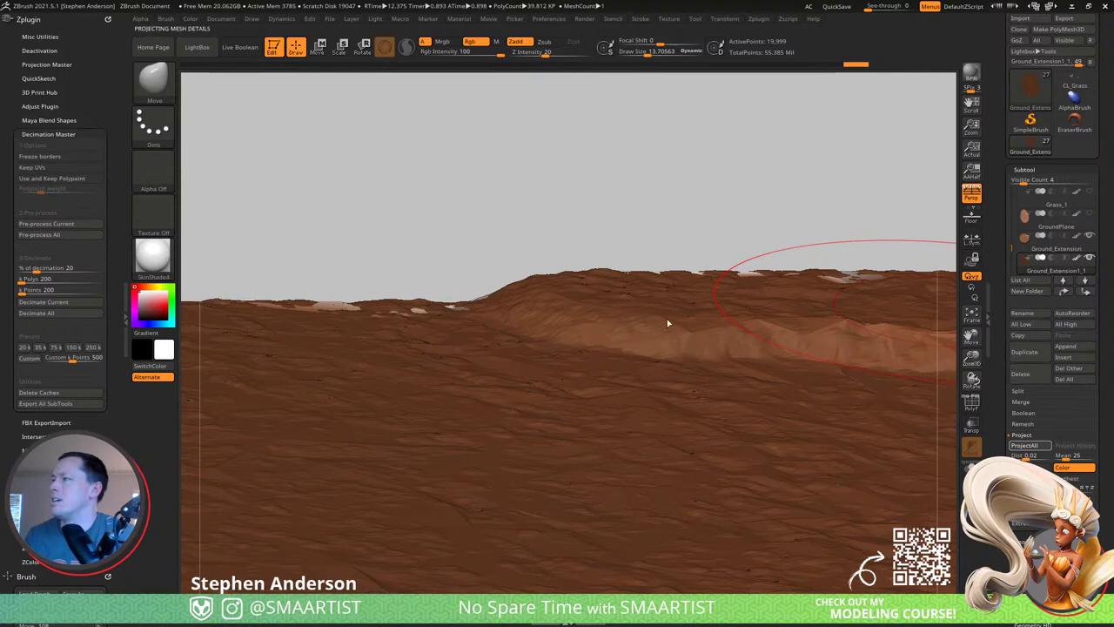
{"action": "key", "text": "ctrl+shift+z"}
{"action": "left_click_drag", "start_coordinate": [621, 254], "coordinate": [505, 305]}
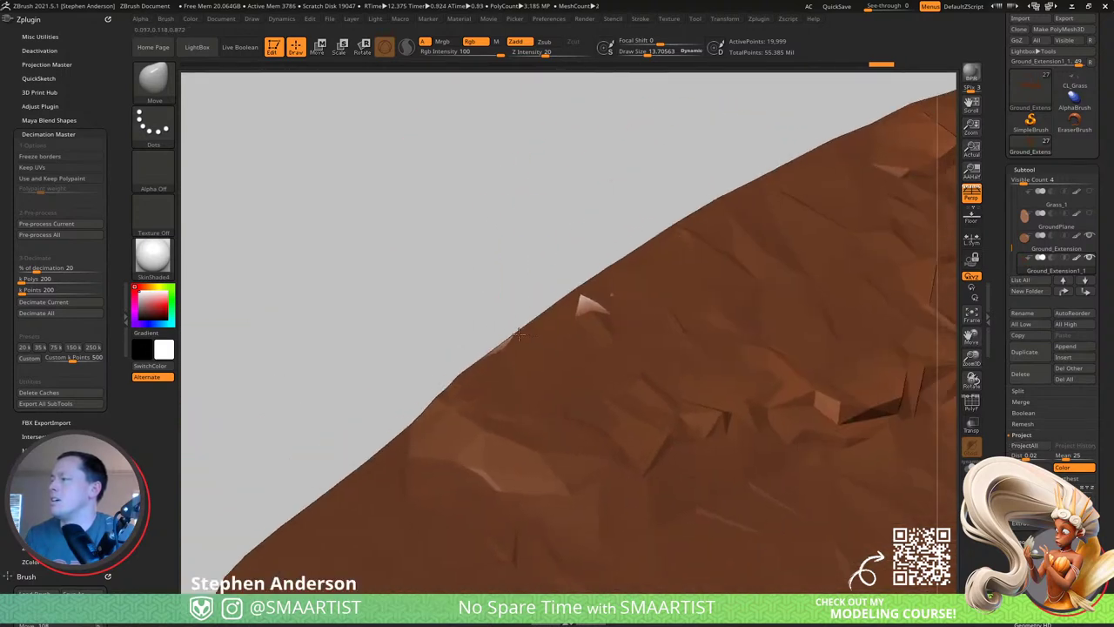
Set the projection distance to about 0.105 and project the original ground's detail and color onto the decimated mesh until the rim's white patches are covered.
{"action": "left_click", "coordinate": [1032, 457]}
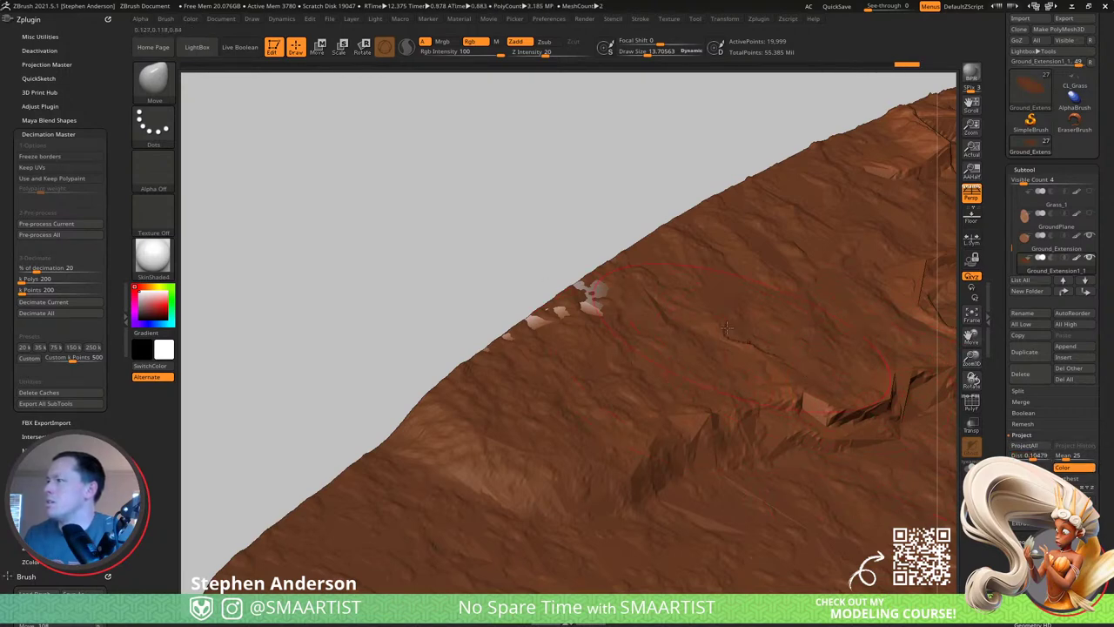
{"action": "right_click_drag", "start_coordinate": [686, 289], "coordinate": [592, 306], "text": "alt"}
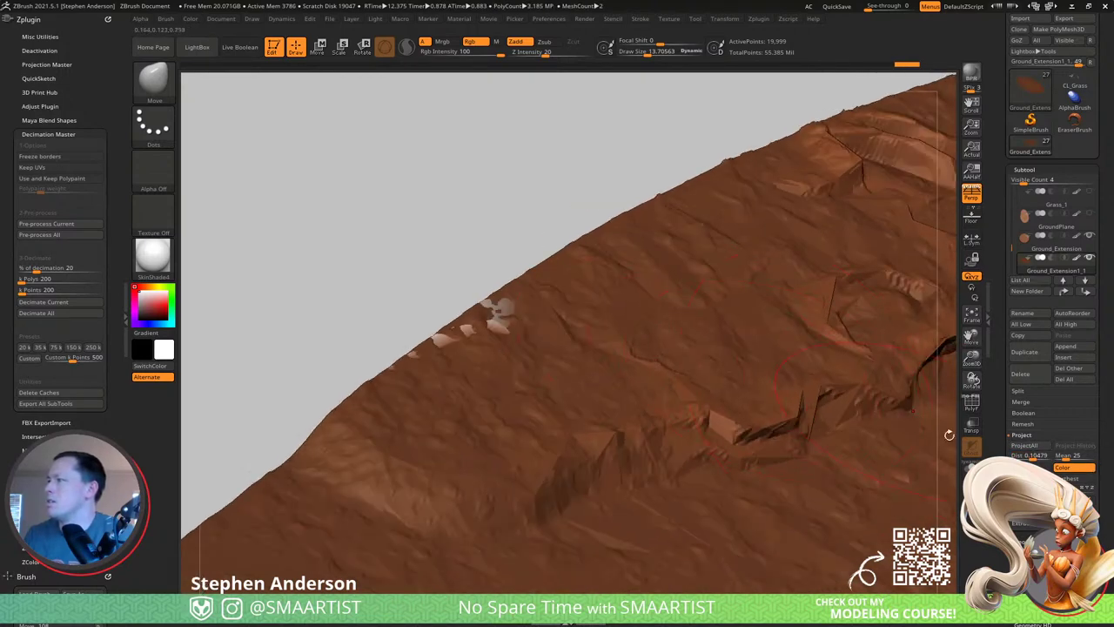
{"action": "left_click", "coordinate": [1030, 449]}
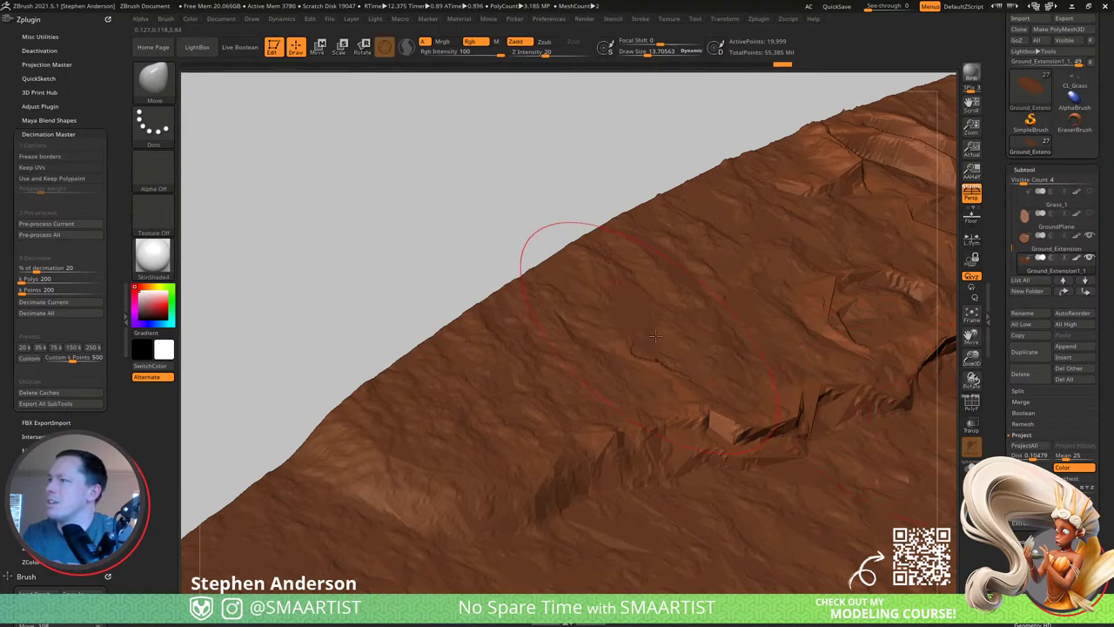
Check the whole ground extension for leftover white patches and subdivide the decimated mesh repeatedly to about 1.91 million polygons.
{"action": "left_click_drag", "start_coordinate": [551, 249], "coordinate": [692, 383]}
{"action": "right_click_drag", "start_coordinate": [692, 383], "coordinate": [692, 305], "text": "ctrl"}
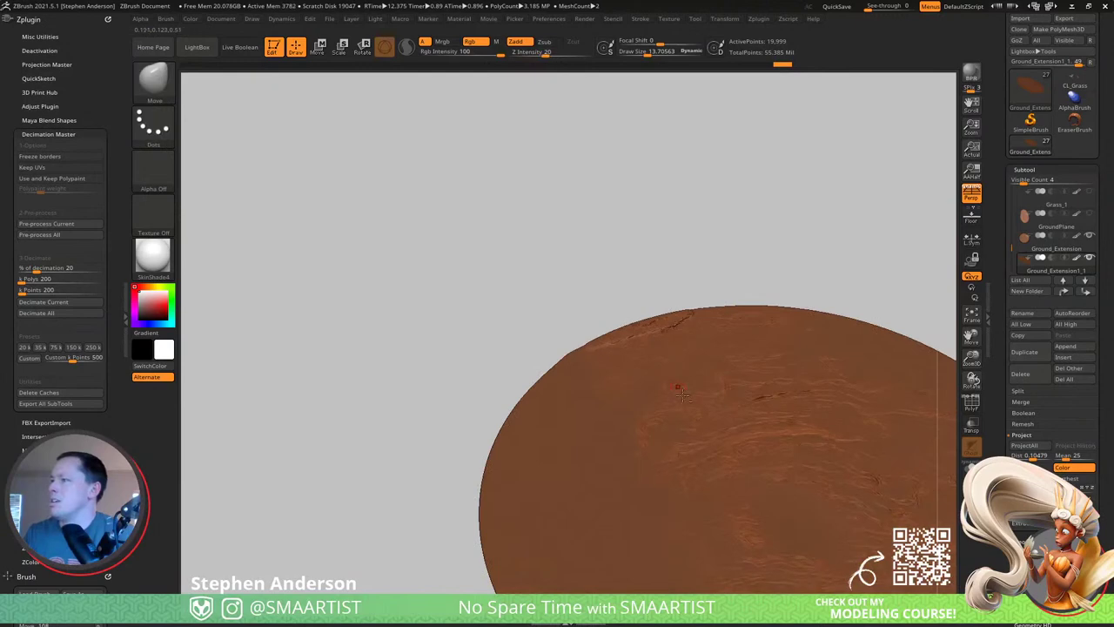
{"action": "right_click_drag", "start_coordinate": [810, 461], "coordinate": [692, 321], "text": "alt"}
{"action": "left_click_drag", "start_coordinate": [691, 321], "coordinate": [600, 280]}
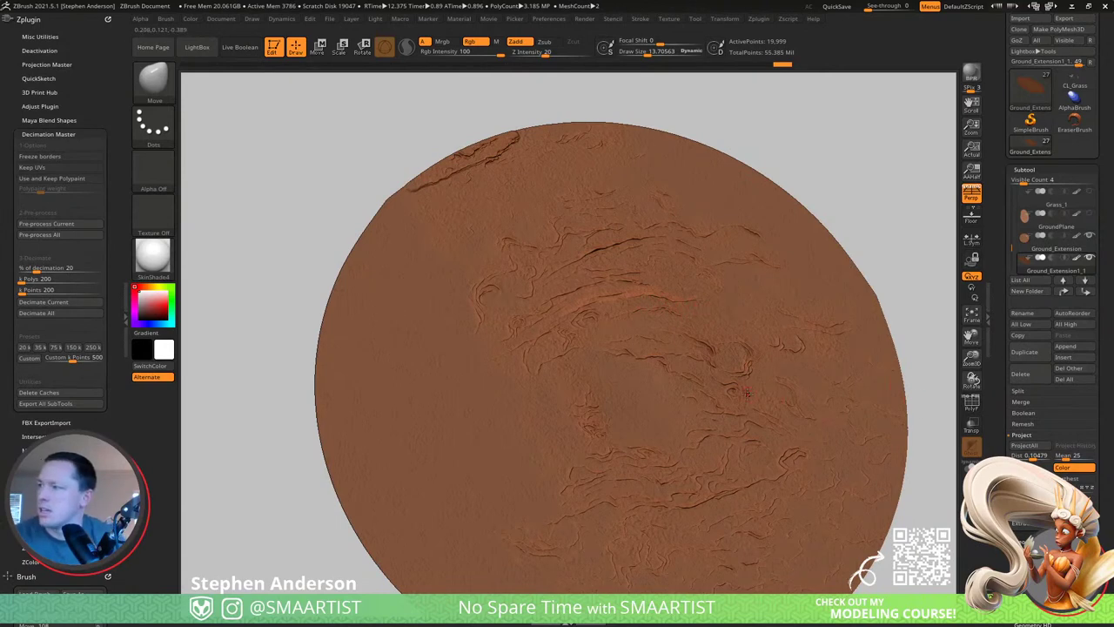
{"action": "key", "text": "ctrl"}
{"action": "key", "text": "ctrl+d"}
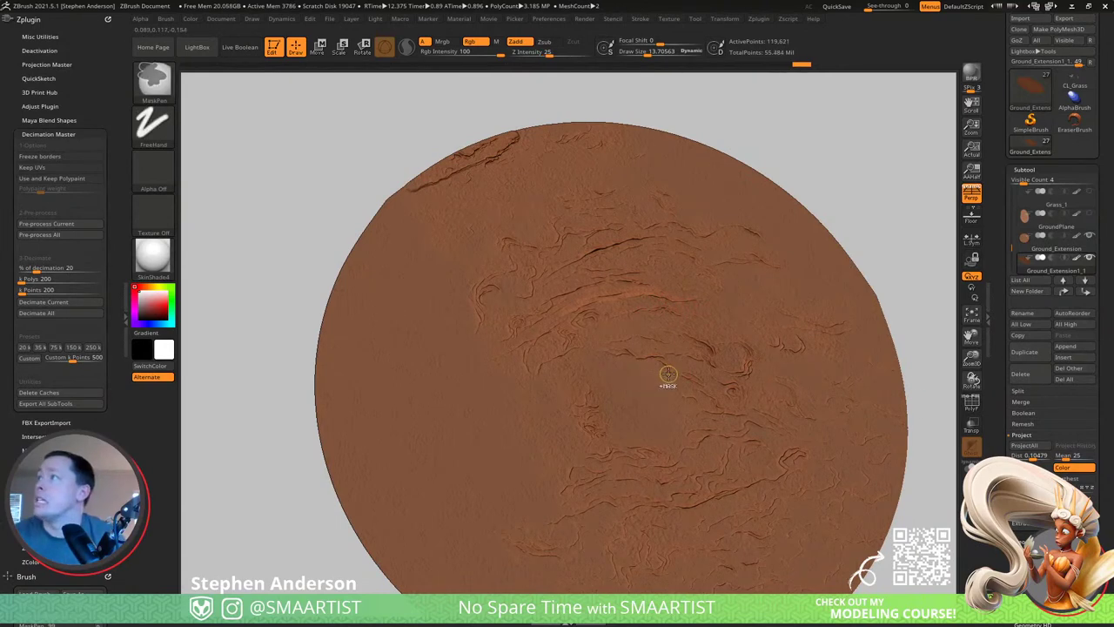
{"action": "key", "text": "ctrl+d"}
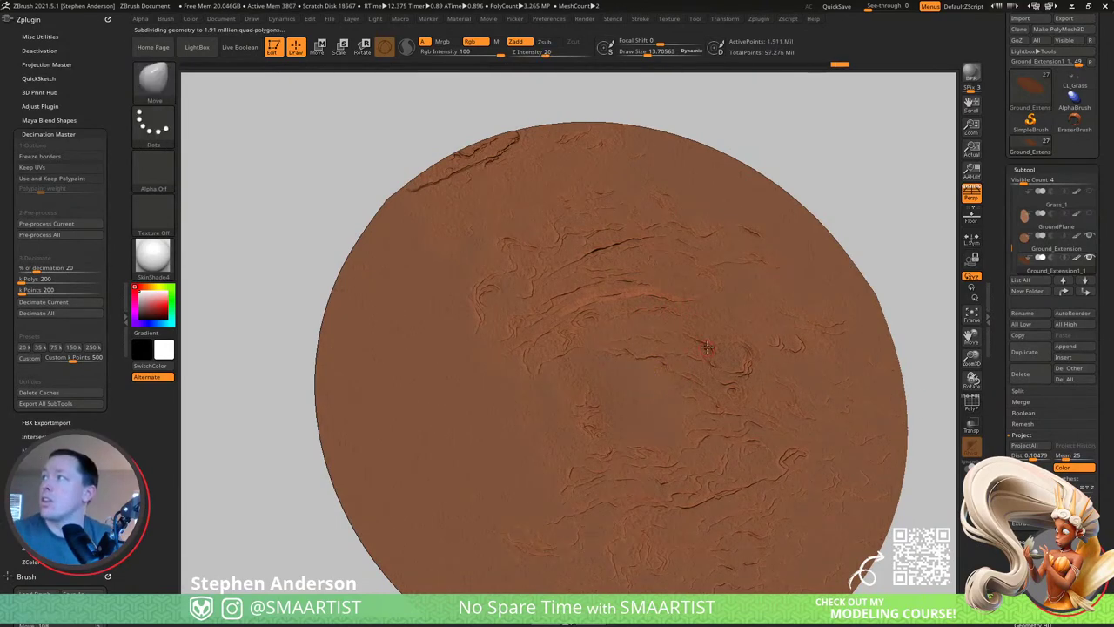
Run ProjectAll twice on the subdivided ground extension to transfer the original's fine crack detail and color.
{"action": "mouse_move", "coordinate": [679, 366]}
{"action": "right_mouse_down"}
{"action": "mouse_move", "coordinate": [678, 324]}
{"action": "mouse_move", "coordinate": [671, 433]}
{"action": "right_mouse_up"}
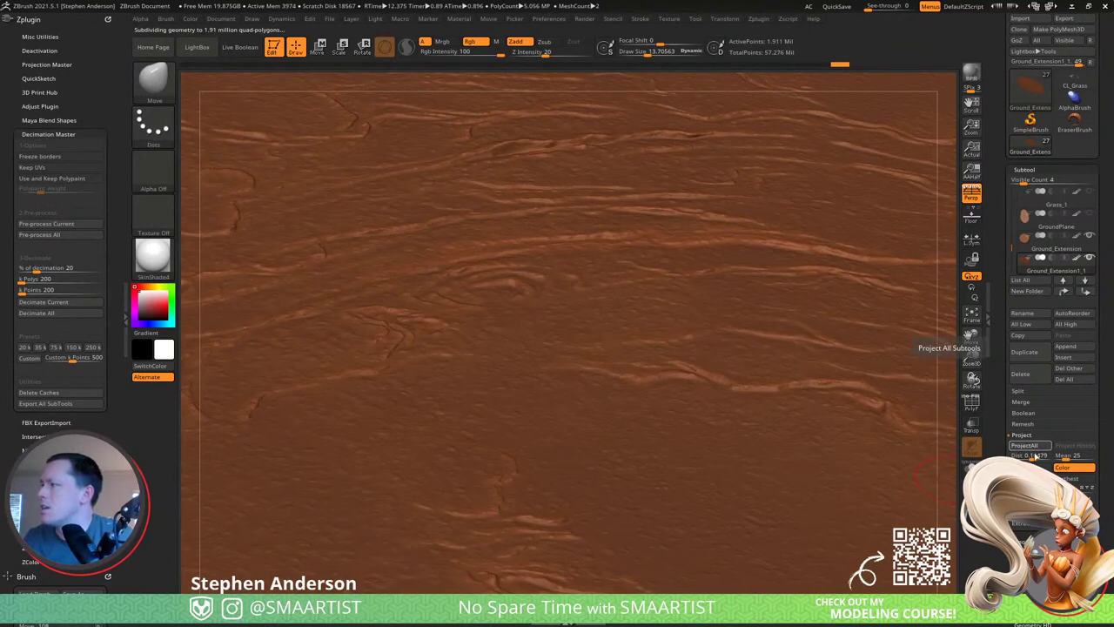
{"action": "left_click", "coordinate": [1034, 449]}
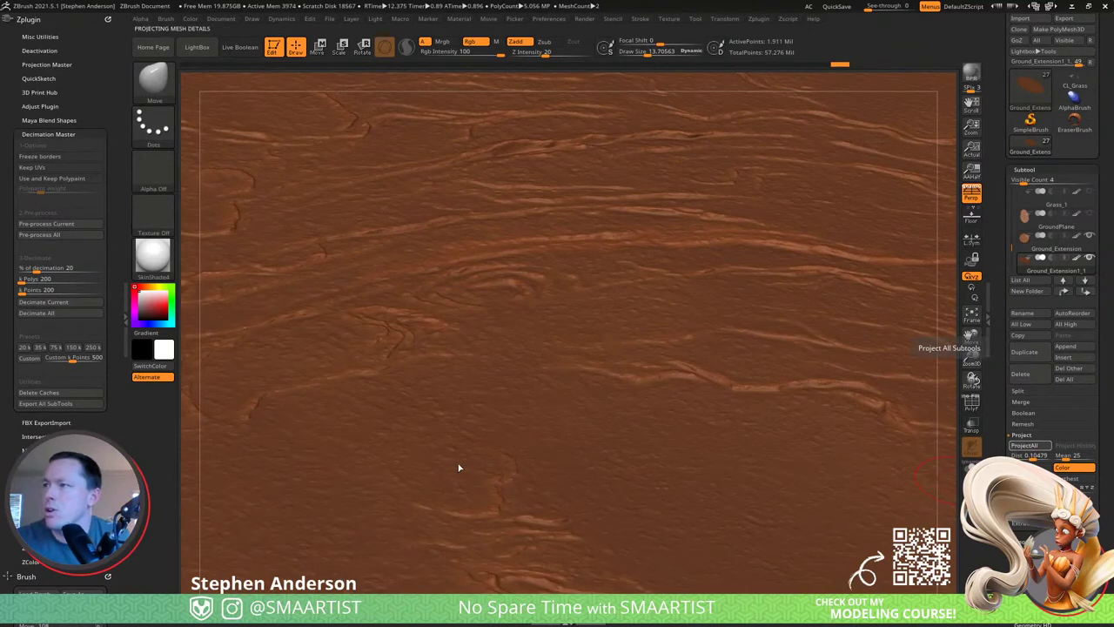
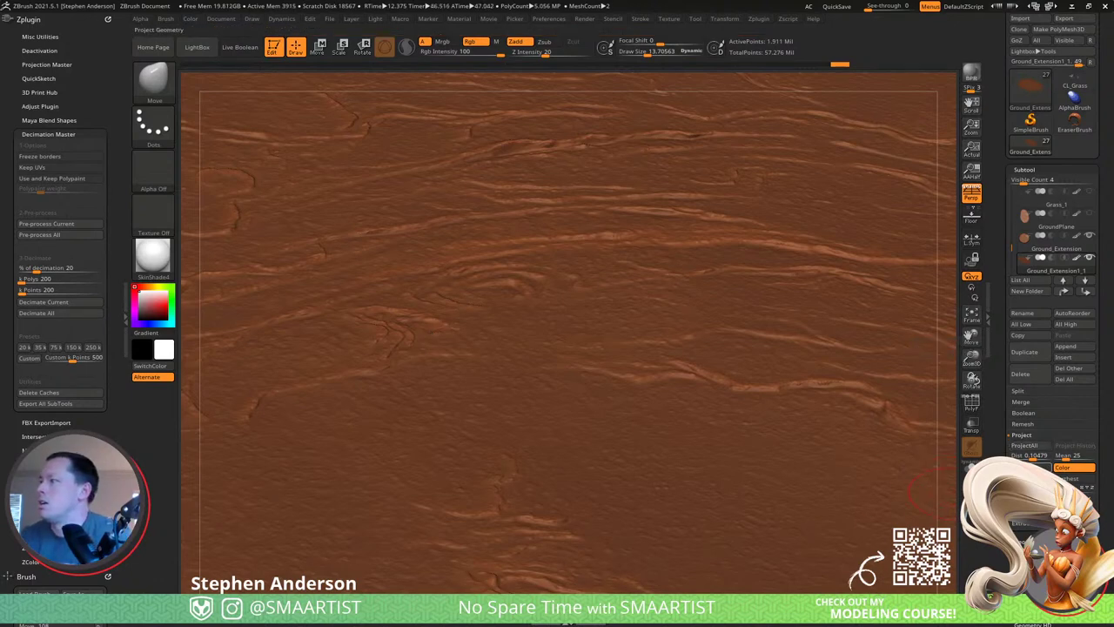
{"action": "left_click", "coordinate": [1026, 445]}
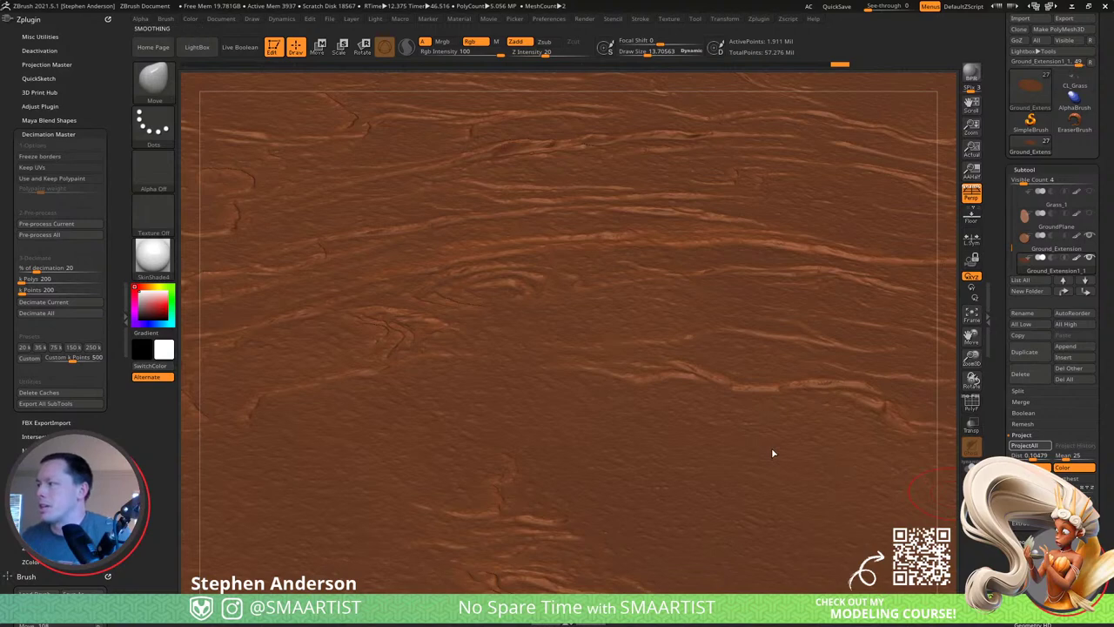